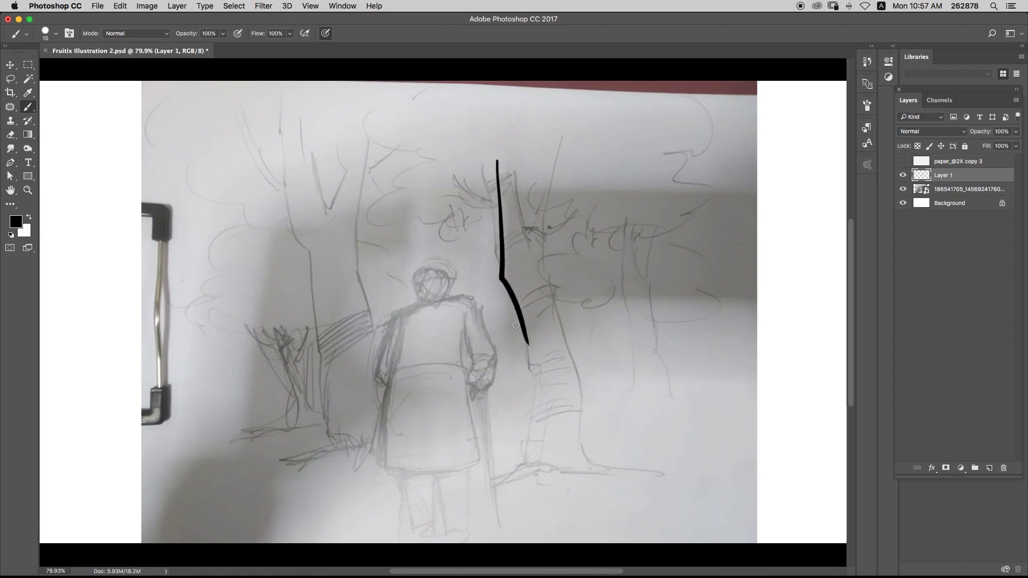
- Undo the trial brush stroke over the tree trunk and save the document
{"action": "key", "text": "ctrl+z"}
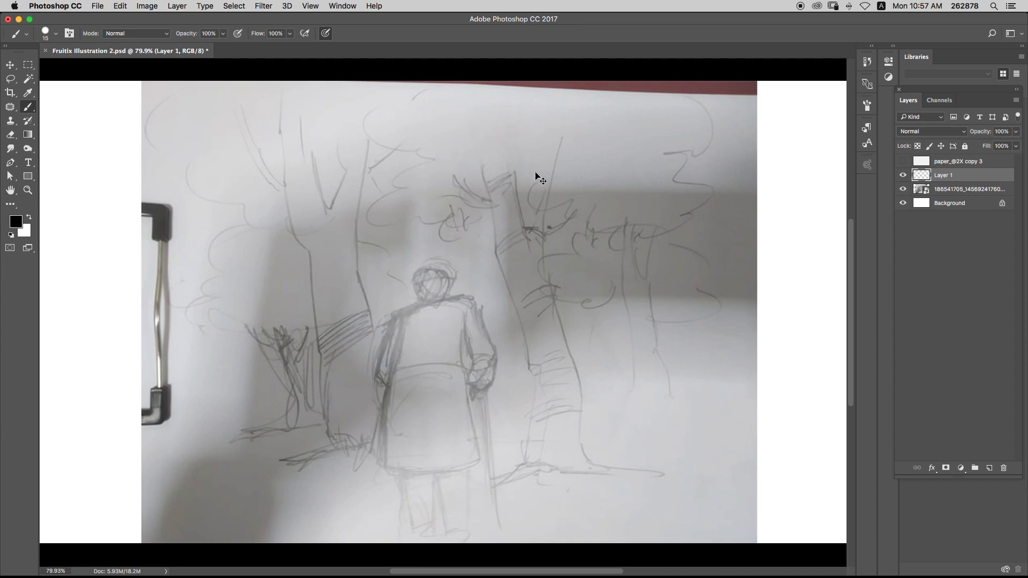
{"action": "key", "text": "super+s"}
- Ink the walking figure's head outline, both shoulders and the outer edge of the right upper arm over the pencil sketch
{"action": "scroll", "coordinate": [456, 254], "scroll_direction": "up", "scroll_amount": 5}
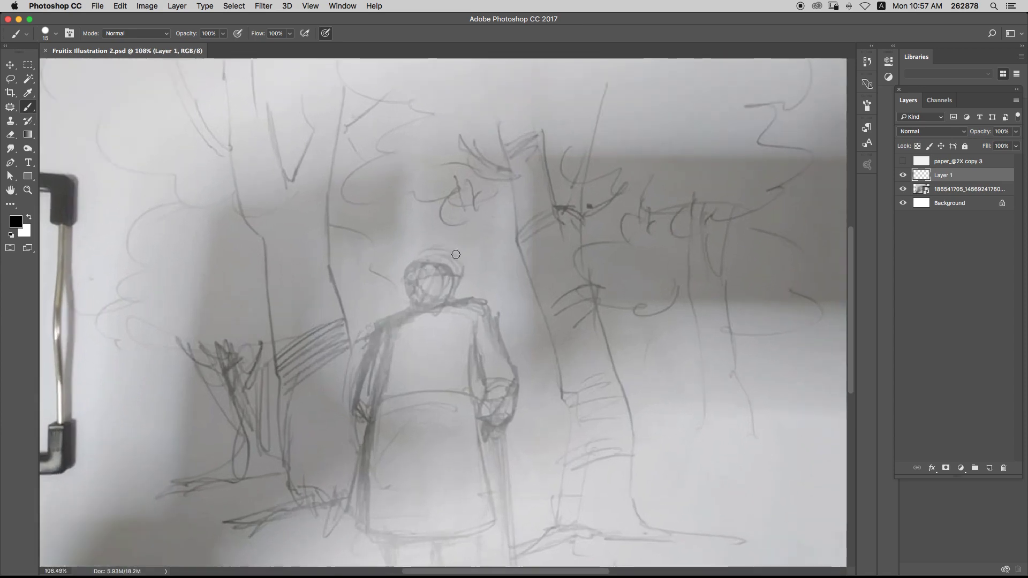
{"action": "scroll", "coordinate": [456, 255], "scroll_direction": "up", "scroll_amount": 5}
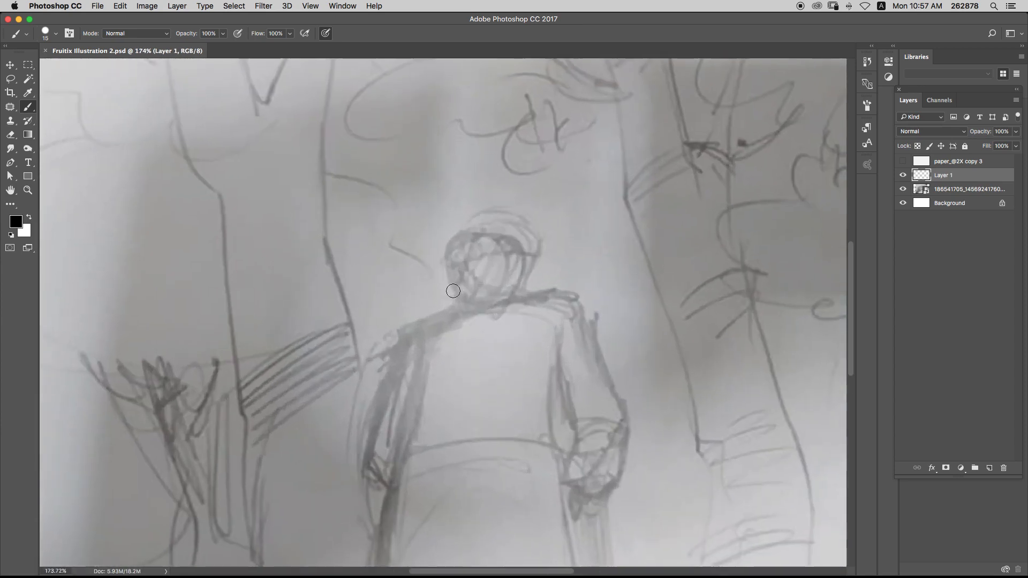
{"action": "mouse_move", "coordinate": [463, 309]}
{"action": "left_mouse_down"}
{"action": "mouse_move", "coordinate": [467, 247]}
{"action": "mouse_move", "coordinate": [515, 263]}
{"action": "mouse_move", "coordinate": [504, 246]}
{"action": "mouse_move", "coordinate": [456, 253]}
{"action": "mouse_move", "coordinate": [503, 248]}
{"action": "mouse_move", "coordinate": [479, 241]}
{"action": "mouse_move", "coordinate": [517, 261]}
{"action": "mouse_move", "coordinate": [514, 252]}
{"action": "mouse_move", "coordinate": [517, 290]}
{"action": "mouse_move", "coordinate": [417, 330]}
{"action": "mouse_move", "coordinate": [529, 293]}
{"action": "mouse_move", "coordinate": [578, 333]}
{"action": "mouse_move", "coordinate": [540, 311]}
{"action": "mouse_move", "coordinate": [569, 169]}
{"action": "mouse_move", "coordinate": [610, 246]}
{"action": "left_mouse_up"}
{"action": "key", "text": "super+z"}
{"action": "key", "text": "super+z"}
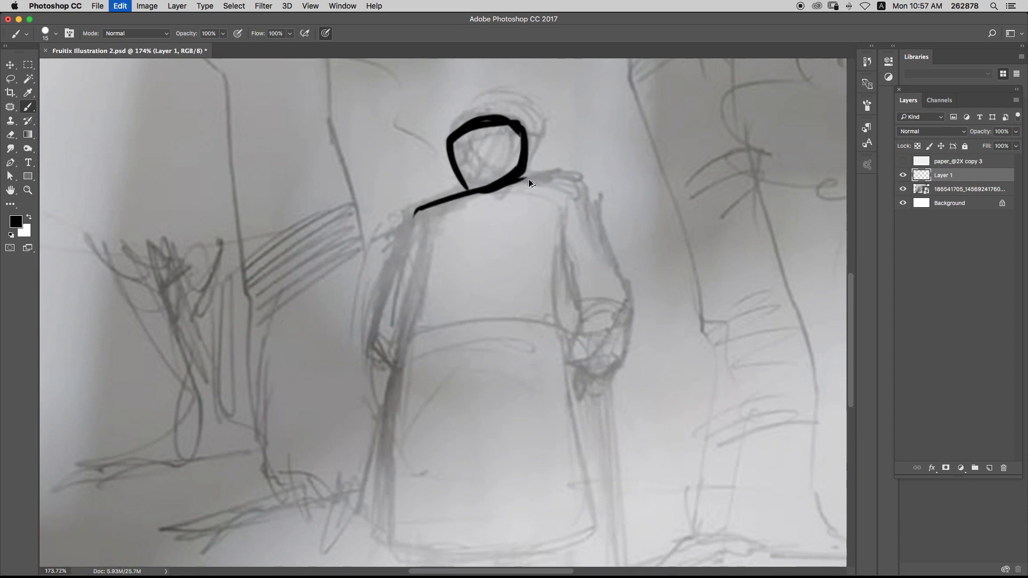
{"action": "mouse_move", "coordinate": [507, 187]}
{"action": "left_mouse_down"}
{"action": "mouse_move", "coordinate": [567, 170]}
{"action": "mouse_move", "coordinate": [594, 241]}
{"action": "left_mouse_up"}
{"action": "key", "text": "super+z"}
{"action": "mouse_move", "coordinate": [519, 182]}
{"action": "left_mouse_down"}
{"action": "mouse_move", "coordinate": [580, 171]}
{"action": "mouse_move", "coordinate": [609, 265]}
{"action": "left_mouse_up"}
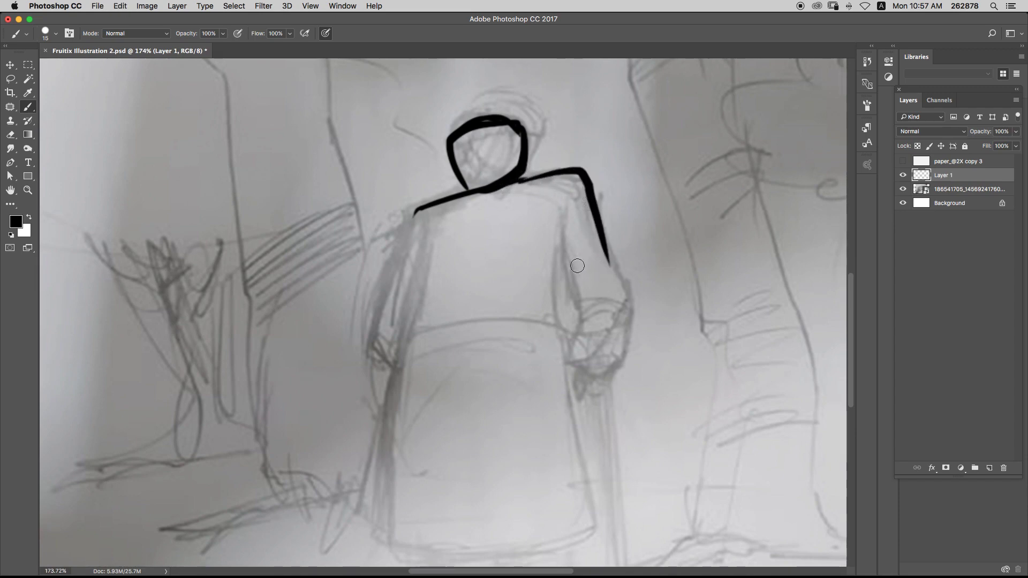
- Ink the right sleeve's inner edge and cuff, plus the side of the torso beside it
{"action": "left_click_drag", "start_coordinate": [559, 234], "coordinate": [579, 321]}
{"action": "mouse_move", "coordinate": [611, 265]}
{"action": "left_mouse_down"}
{"action": "mouse_move", "coordinate": [624, 287]}
{"action": "mouse_move", "coordinate": [574, 323]}
{"action": "left_mouse_up"}
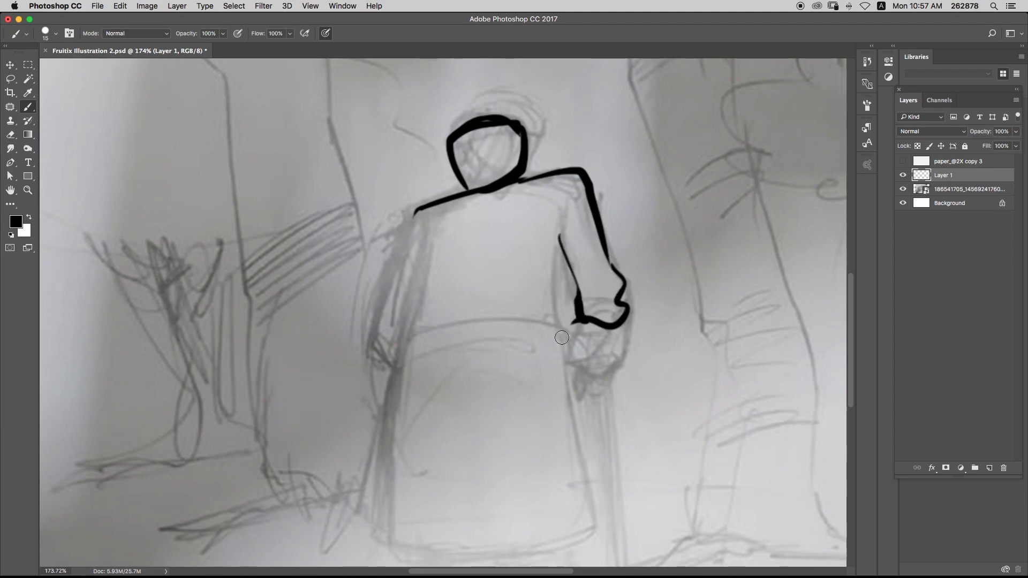
{"action": "mouse_move", "coordinate": [560, 236]}
{"action": "left_mouse_down"}
{"action": "mouse_move", "coordinate": [552, 314]}
{"action": "mouse_move", "coordinate": [566, 345]}
{"action": "left_mouse_up"}
- Ink the left sleeve's outer and inner edges, continuing the inner line down into the coat's side
{"action": "mouse_move", "coordinate": [420, 212]}
{"action": "left_mouse_down"}
{"action": "mouse_move", "coordinate": [371, 322]}
{"action": "mouse_move", "coordinate": [386, 360]}
{"action": "left_mouse_up"}
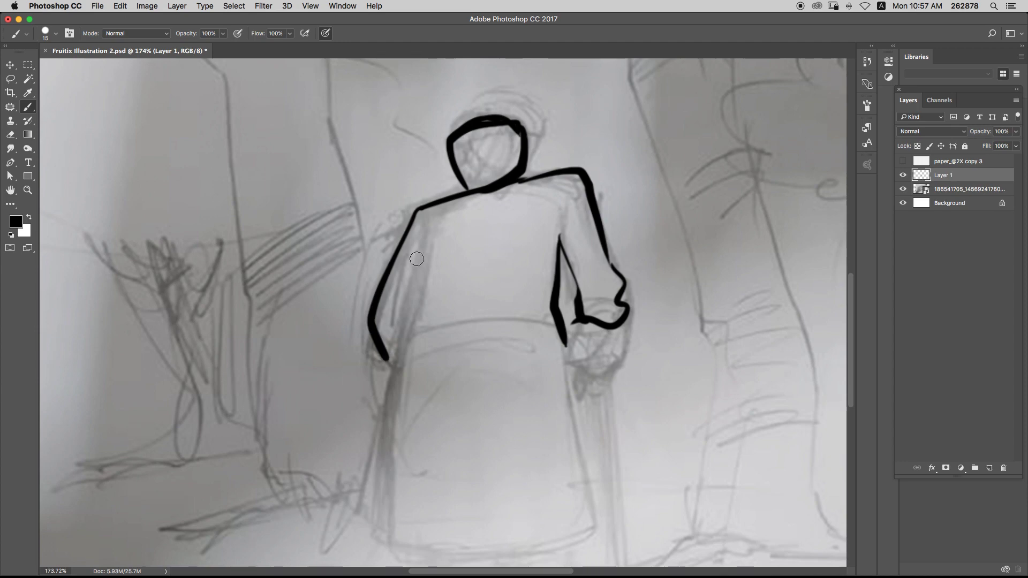
{"action": "left_click_drag", "start_coordinate": [430, 224], "coordinate": [387, 404]}
{"action": "key", "text": "ctrl+z"}
{"action": "mouse_move", "coordinate": [434, 225]}
{"action": "left_mouse_down"}
{"action": "mouse_move", "coordinate": [404, 277]}
{"action": "mouse_move", "coordinate": [386, 404]}
{"action": "left_mouse_up"}
{"action": "key", "text": "ctrl+z"}
{"action": "mouse_move", "coordinate": [433, 227]}
{"action": "left_mouse_down"}
{"action": "mouse_move", "coordinate": [404, 299]}
{"action": "mouse_move", "coordinate": [390, 443]}
{"action": "left_mouse_up"}
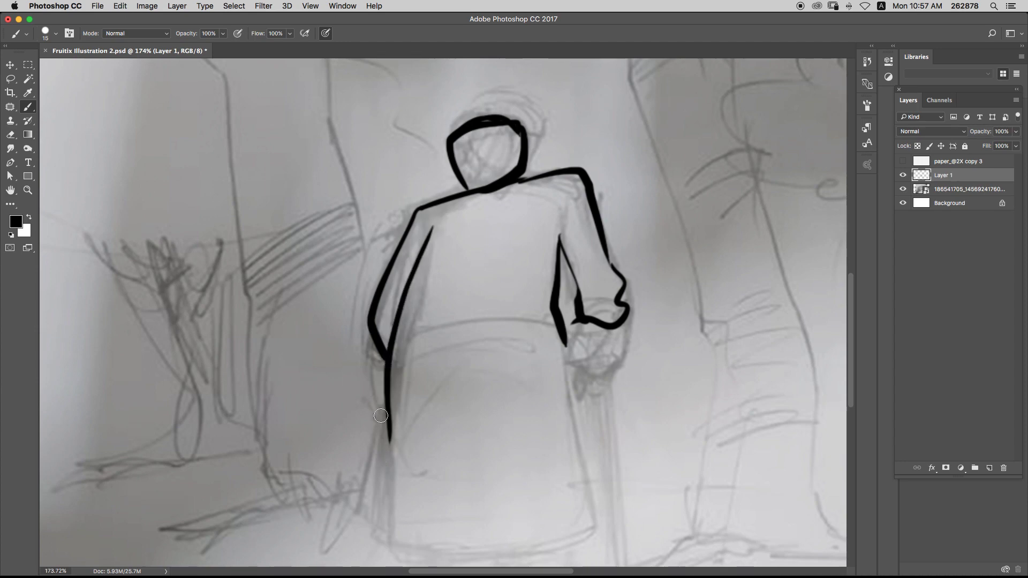
- Ink the coat's left edge down to the hem and round its lower corner
{"action": "scroll", "coordinate": [409, 401], "scroll_direction": "down", "scroll_amount": 5}
{"action": "left_click_drag", "start_coordinate": [399, 301], "coordinate": [395, 424]}
{"action": "key", "text": "ctrl+z"}
{"action": "mouse_move", "coordinate": [398, 310]}
{"action": "left_mouse_down"}
{"action": "mouse_move", "coordinate": [394, 426]}
{"action": "mouse_move", "coordinate": [450, 447]}
{"action": "left_mouse_up"}
{"action": "left_click", "coordinate": [416, 349], "text": "alt+super"}
{"action": "key", "text": "super+z"}
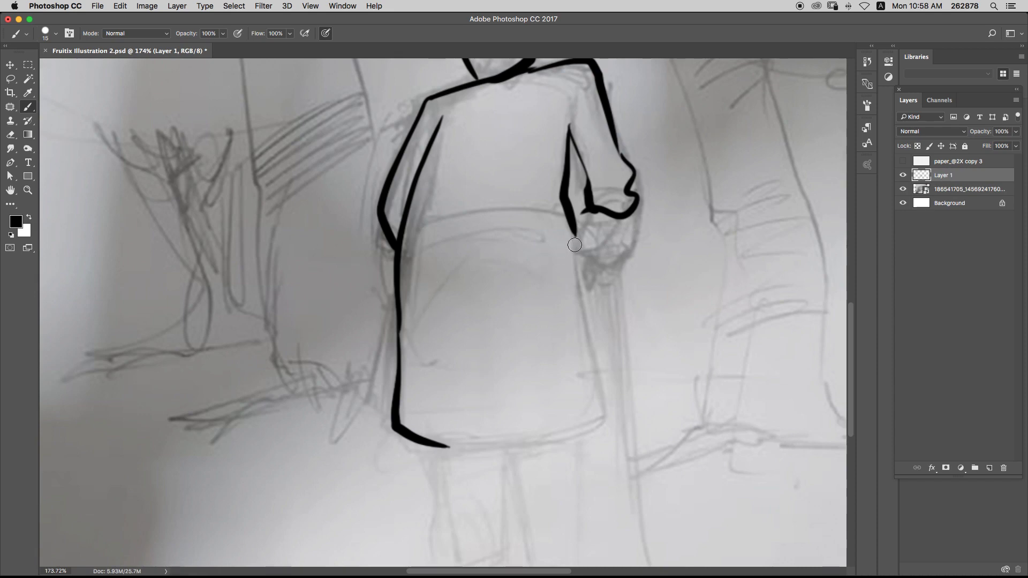
- Ink the coat's right edge and the hem, with fold lines above the hem and across the lower right side
{"action": "mouse_move", "coordinate": [574, 245]}
{"action": "left_mouse_down"}
{"action": "mouse_move", "coordinate": [613, 418]}
{"action": "mouse_move", "coordinate": [469, 460]}
{"action": "mouse_move", "coordinate": [417, 449]}
{"action": "mouse_move", "coordinate": [445, 435]}
{"action": "mouse_move", "coordinate": [582, 444]}
{"action": "left_mouse_up"}
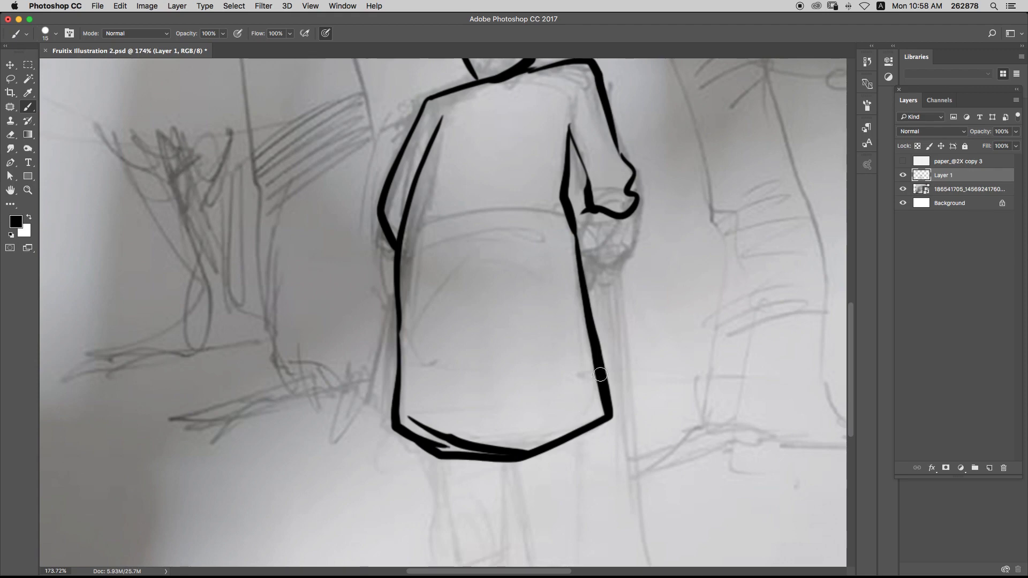
{"action": "mouse_move", "coordinate": [598, 380]}
{"action": "left_mouse_down"}
{"action": "mouse_move", "coordinate": [529, 419]}
{"action": "mouse_move", "coordinate": [386, 405]}
{"action": "mouse_move", "coordinate": [508, 439]}
{"action": "left_mouse_up"}
{"action": "key", "text": "super+z"}
{"action": "key", "text": "super+z"}
{"action": "left_click_drag", "start_coordinate": [409, 397], "coordinate": [554, 416]}
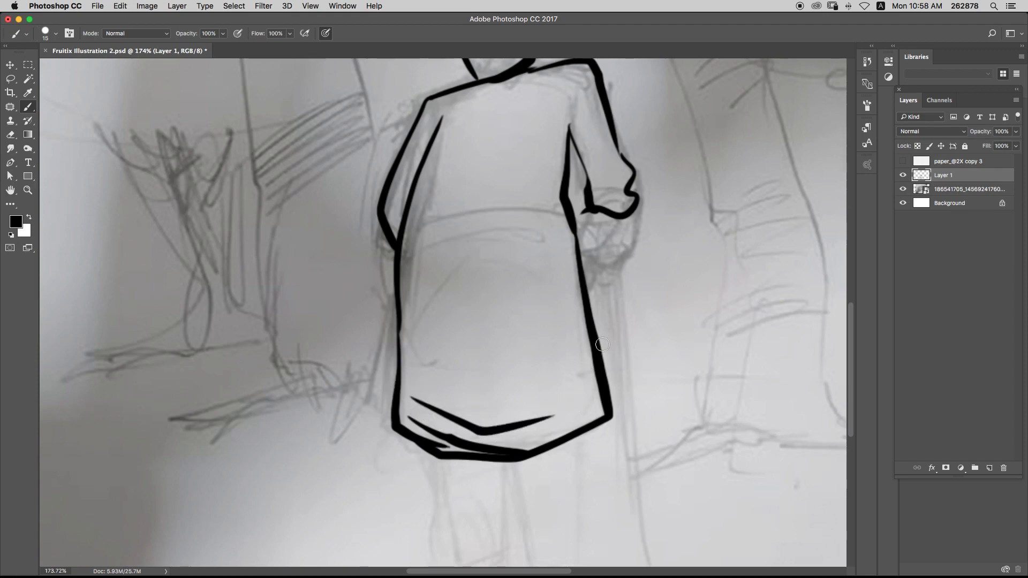
{"action": "left_click_drag", "start_coordinate": [592, 356], "coordinate": [541, 389]}
{"action": "left_click_drag", "start_coordinate": [581, 335], "coordinate": [488, 385]}
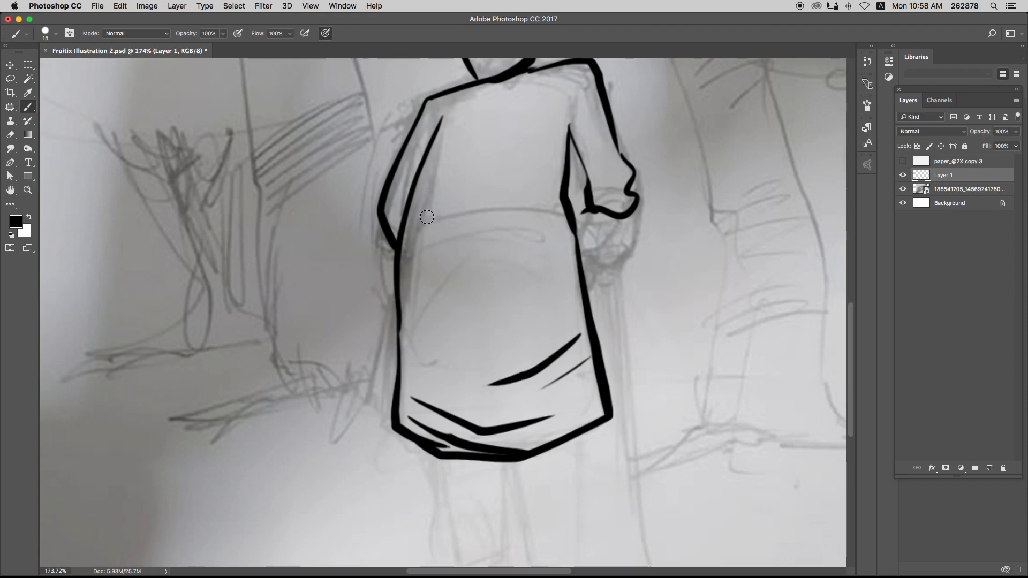
- Draw two slightly curved fold lines across the back at the coat's waist
{"action": "left_click_drag", "start_coordinate": [402, 245], "coordinate": [530, 192]}
{"action": "key", "text": "ctrl+z"}
{"action": "left_click_drag", "start_coordinate": [456, 201], "coordinate": [543, 191]}
{"action": "left_click_drag", "start_coordinate": [441, 219], "coordinate": [539, 201]}
{"action": "left_click_drag", "start_coordinate": [426, 253], "coordinate": [395, 295]}
{"action": "key", "text": "ctrl+z"}
{"action": "mouse_move", "coordinate": [434, 233]}
{"action": "left_mouse_down"}
{"action": "mouse_move", "coordinate": [432, 289]}
{"action": "mouse_move", "coordinate": [503, 258]}
{"action": "left_mouse_up"}
{"action": "key", "text": "alt+super+z"}
{"action": "key", "text": "alt+super+z"}
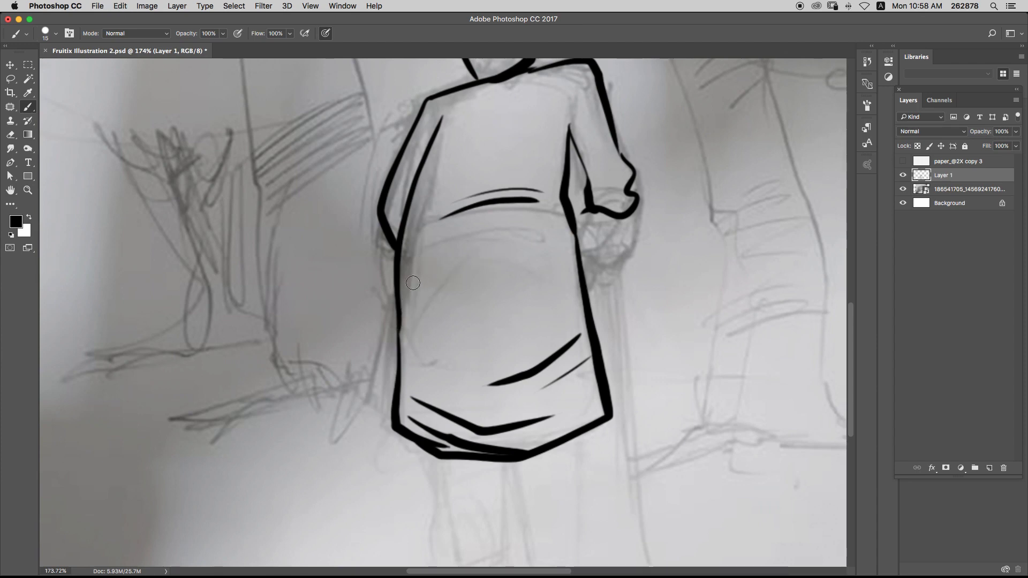
- Add a curved fold and a short accent stroke below the waist on the coat's left side
{"action": "mouse_move", "coordinate": [410, 288]}
{"action": "left_mouse_down"}
{"action": "mouse_move", "coordinate": [424, 263]}
{"action": "mouse_move", "coordinate": [471, 238]}
{"action": "left_mouse_up"}
{"action": "left_click_drag", "start_coordinate": [446, 257], "coordinate": [471, 246]}
{"action": "scroll", "coordinate": [471, 247], "scroll_direction": "up", "scroll_amount": 3}
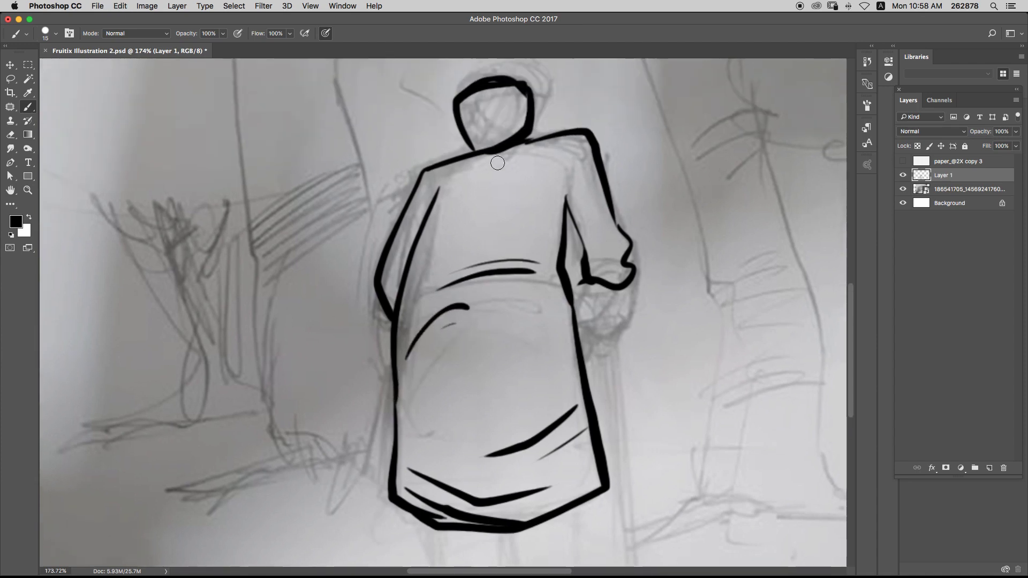
- Select the inside of the head outline with the Magic Wand, fill it black and deselect
{"action": "key", "text": "w"}
{"action": "left_click", "coordinate": [509, 119]}
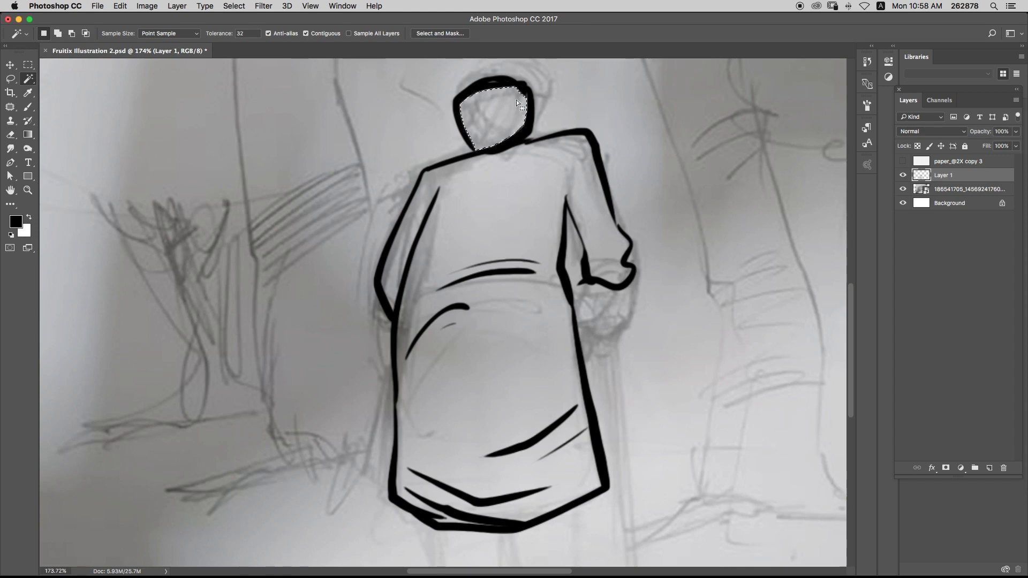
{"action": "key", "text": "super+e"}
{"action": "key", "text": "Return"}
{"action": "key", "text": "alt+BackSpace"}
{"action": "key", "text": "super+d"}
{"action": "key", "text": "b"}
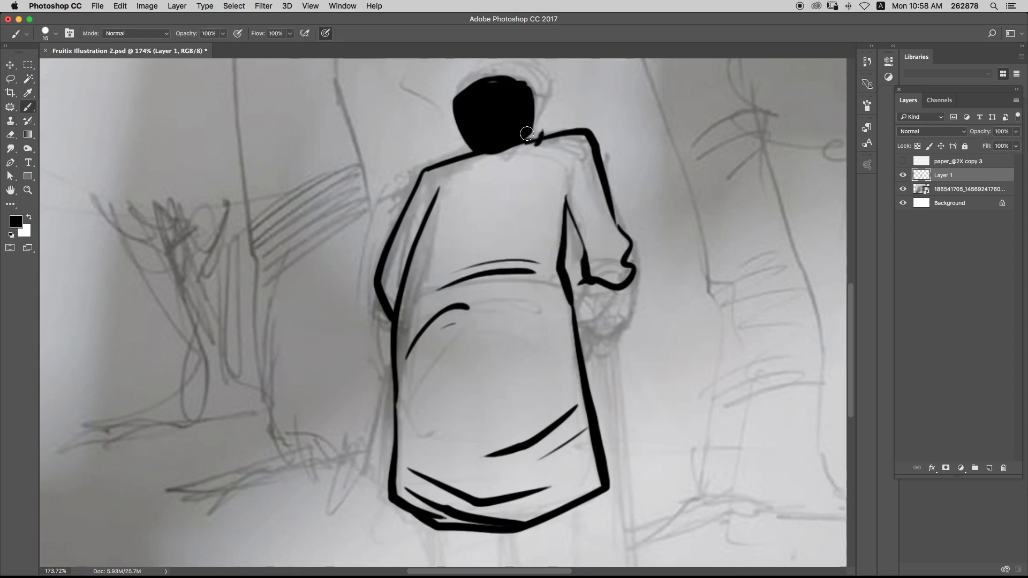
- Refine the black head silhouette with brush strokes along its upper and right edges
{"action": "left_click_drag", "start_coordinate": [532, 95], "coordinate": [530, 138]}
{"action": "key", "text": "super+z"}
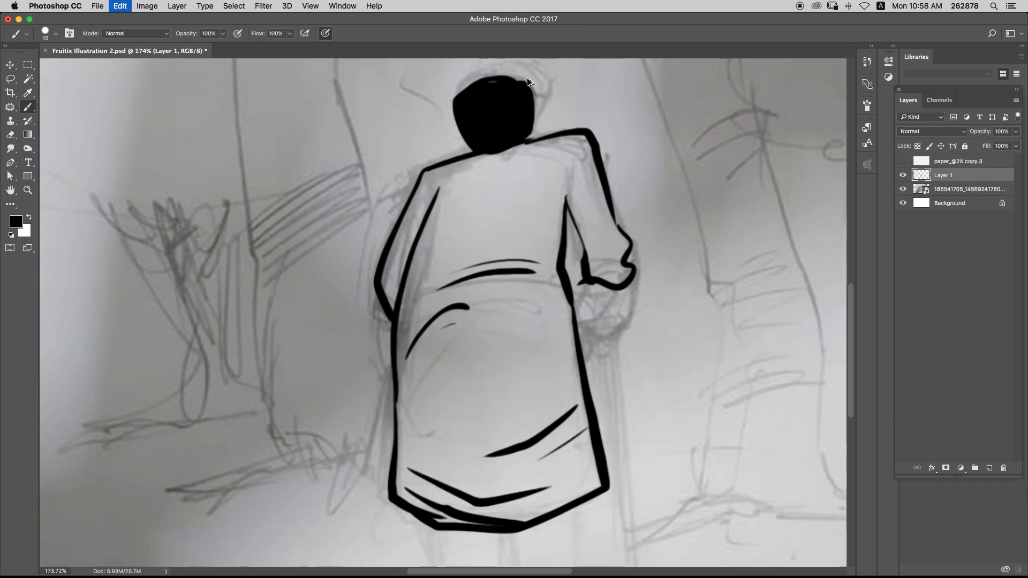
{"action": "mouse_move", "coordinate": [520, 103]}
{"action": "left_mouse_down"}
{"action": "mouse_move", "coordinate": [519, 144]}
{"action": "mouse_move", "coordinate": [521, 116]}
{"action": "mouse_move", "coordinate": [499, 118]}
{"action": "left_mouse_up"}
{"action": "key", "text": "super+z"}
{"action": "key", "text": "alt+super+z"}
{"action": "key", "text": "alt+super+z"}
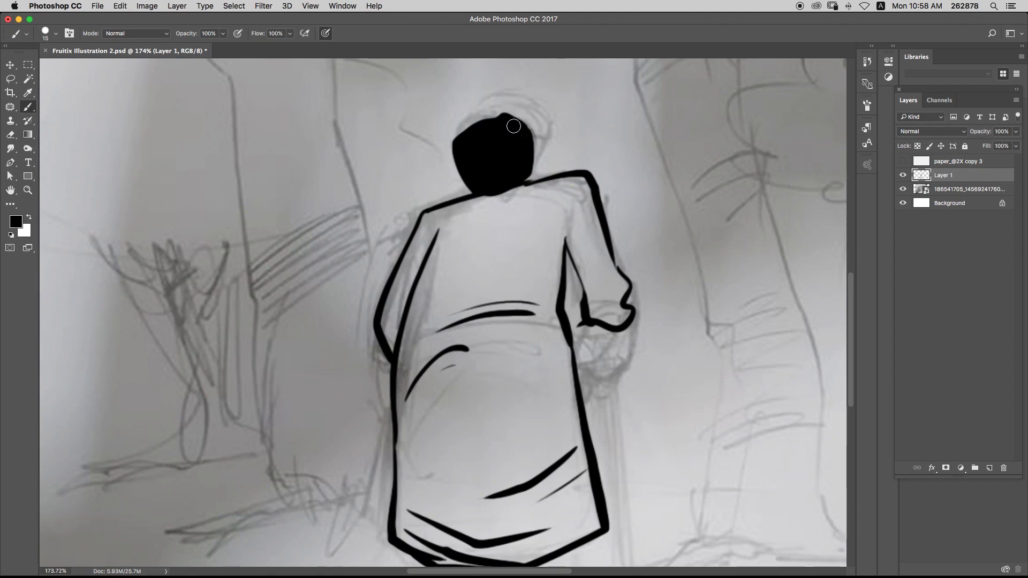
{"action": "left_click_drag", "start_coordinate": [535, 148], "coordinate": [508, 129]}
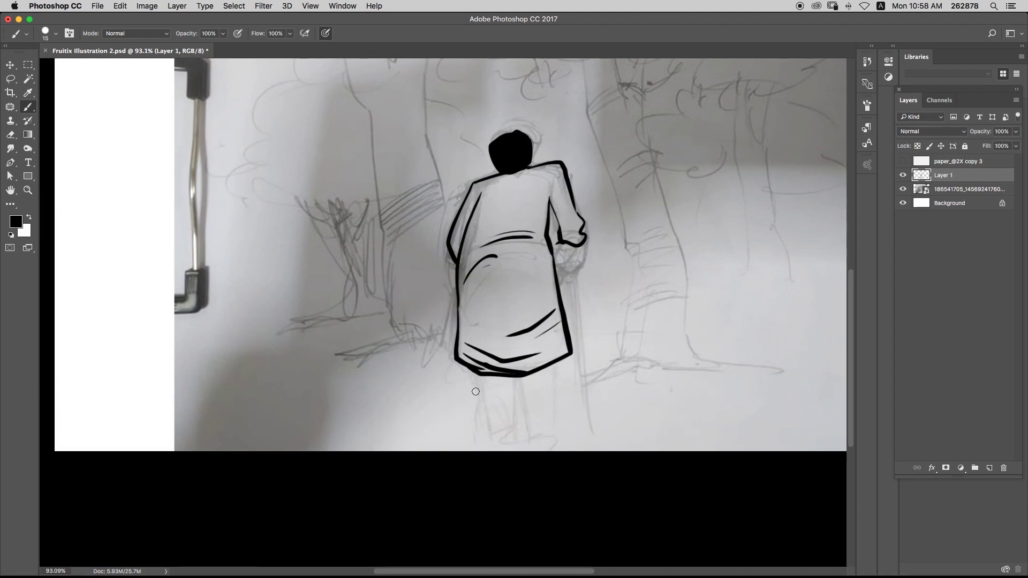
{"action": "left_click_drag", "start_coordinate": [475, 374], "coordinate": [515, 479]}
{"action": "key", "text": "super+z"}
{"action": "left_click_drag", "start_coordinate": [476, 373], "coordinate": [498, 478]}
{"action": "left_click_drag", "start_coordinate": [557, 366], "coordinate": [562, 450]}
{"action": "key", "text": "super+z"}
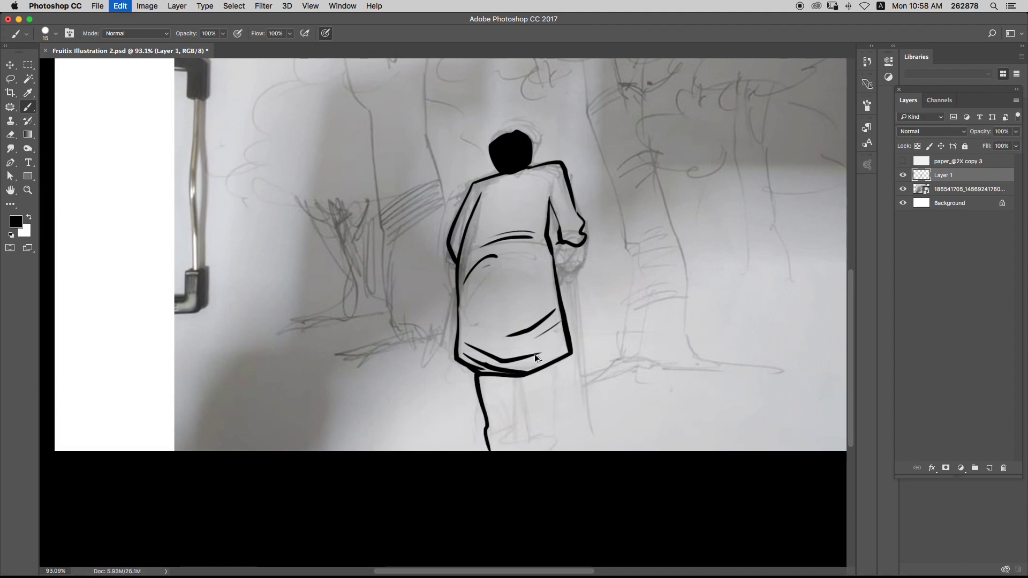
{"action": "key", "text": "super+z"}
{"action": "left_click_drag", "start_coordinate": [475, 374], "coordinate": [484, 444]}
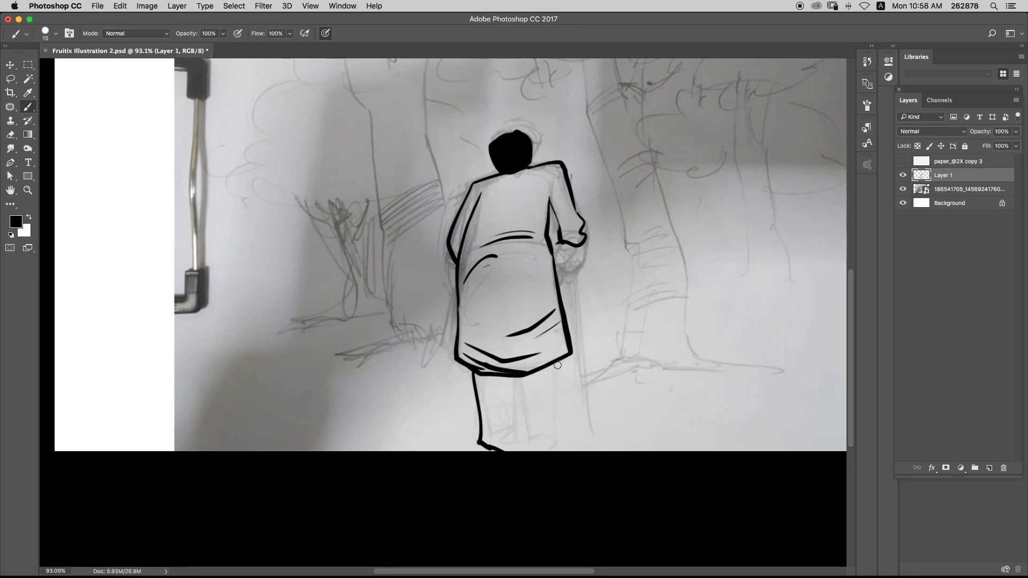
{"action": "left_click_drag", "start_coordinate": [558, 366], "coordinate": [511, 467]}
{"action": "key", "text": "super+z"}
{"action": "key", "text": "super+z"}
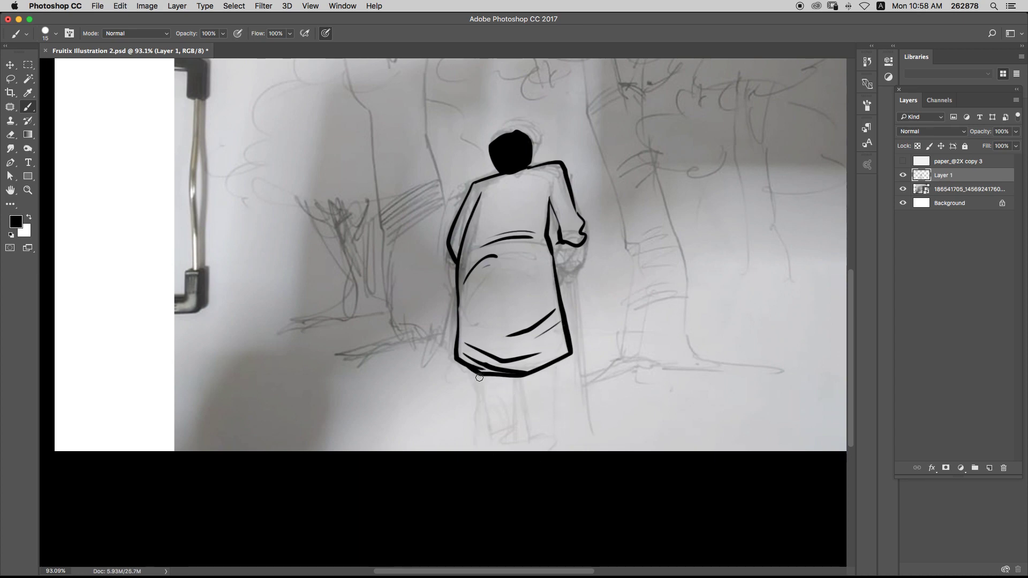
- Ink both edges of the left leg from the coat hem down to the canvas edge
{"action": "left_click_drag", "start_coordinate": [480, 376], "coordinate": [502, 480]}
{"action": "left_click_drag", "start_coordinate": [517, 378], "coordinate": [532, 483]}
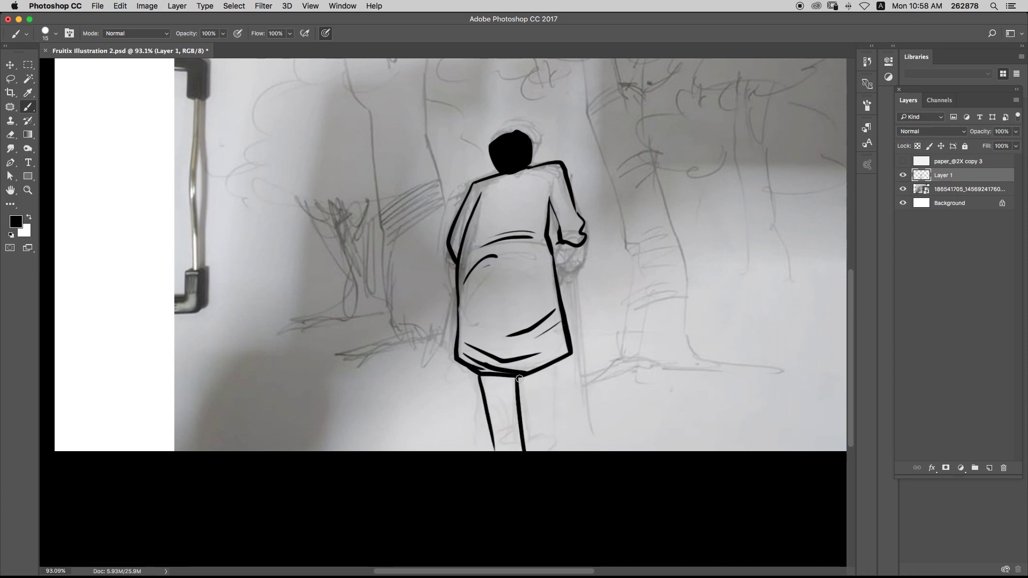
{"action": "left_click_drag", "start_coordinate": [518, 376], "coordinate": [545, 474]}
{"action": "left_click_drag", "start_coordinate": [556, 362], "coordinate": [572, 482]}
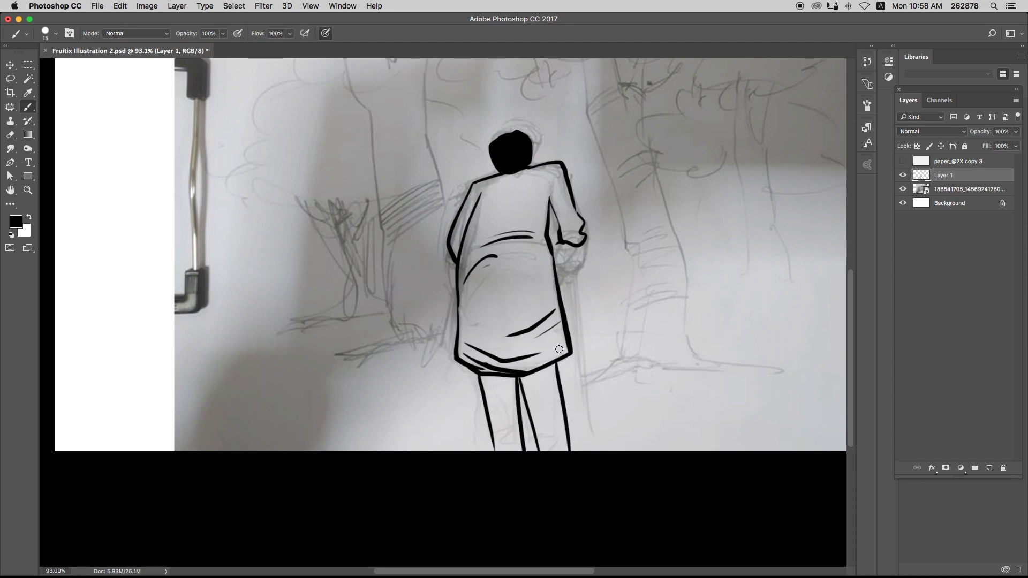
{"action": "key", "text": "super+z"}
{"action": "key", "text": "super+z"}
- Ink the bent right leg below the hem, with the raised shoe sole at its end
{"action": "left_click_drag", "start_coordinate": [549, 417], "coordinate": [539, 468]}
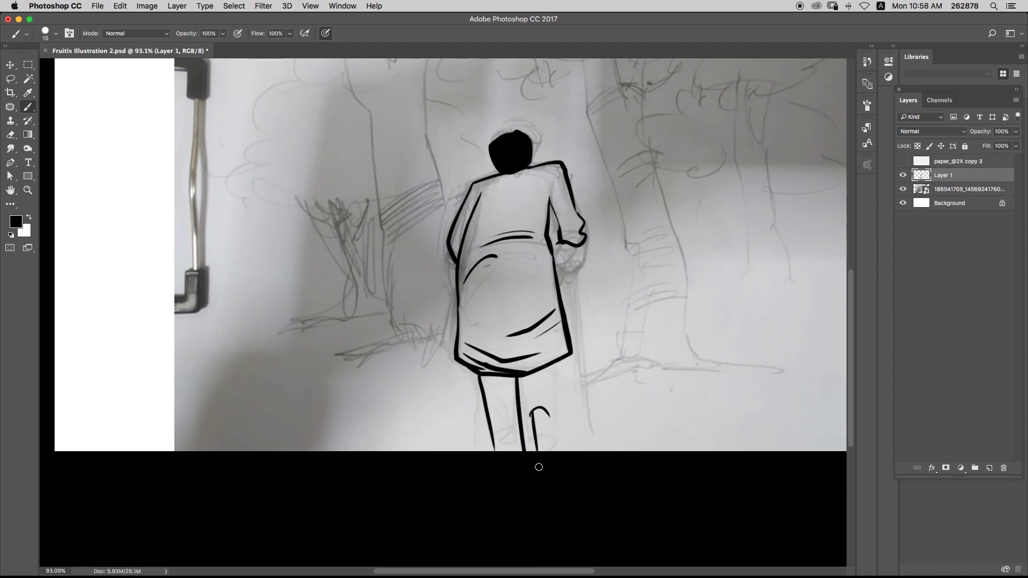
{"action": "left_click_drag", "start_coordinate": [527, 372], "coordinate": [523, 416]}
{"action": "left_click_drag", "start_coordinate": [559, 382], "coordinate": [539, 446]}
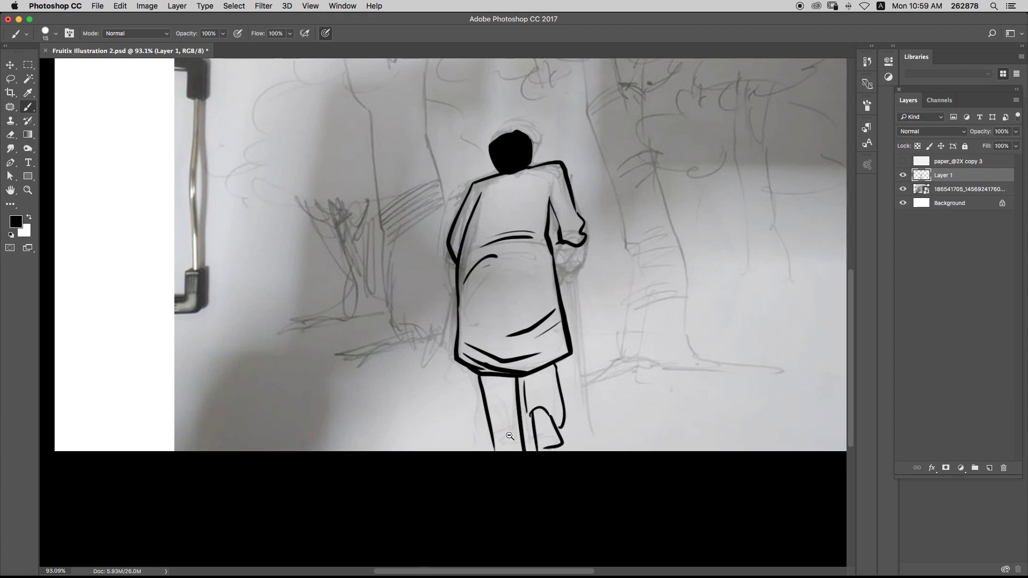
- Add short curved crease strokes at the top of the right leg beneath the coat hem
{"action": "left_click_drag", "start_coordinate": [510, 436], "coordinate": [562, 436]}
{"action": "mouse_move", "coordinate": [549, 281]}
{"action": "left_mouse_down"}
{"action": "mouse_move", "coordinate": [586, 283]}
{"action": "mouse_move", "coordinate": [570, 301]}
{"action": "mouse_move", "coordinate": [584, 309]}
{"action": "mouse_move", "coordinate": [613, 271]}
{"action": "left_mouse_up"}
{"action": "key", "text": "alt+super+z"}
{"action": "key", "text": "alt+super+z"}
{"action": "key", "text": "alt+super+z"}
{"action": "left_click_drag", "start_coordinate": [588, 281], "coordinate": [610, 289]}
{"action": "left_click", "coordinate": [588, 299]}
- Close the gaps in the trouser and shoe outlines, then shade the sole with a black cap and hatch strokes
{"action": "mouse_move", "coordinate": [555, 361]}
{"action": "left_mouse_down"}
{"action": "mouse_move", "coordinate": [561, 390]}
{"action": "mouse_move", "coordinate": [570, 378]}
{"action": "left_mouse_up"}
{"action": "left_click_drag", "start_coordinate": [587, 475], "coordinate": [607, 469]}
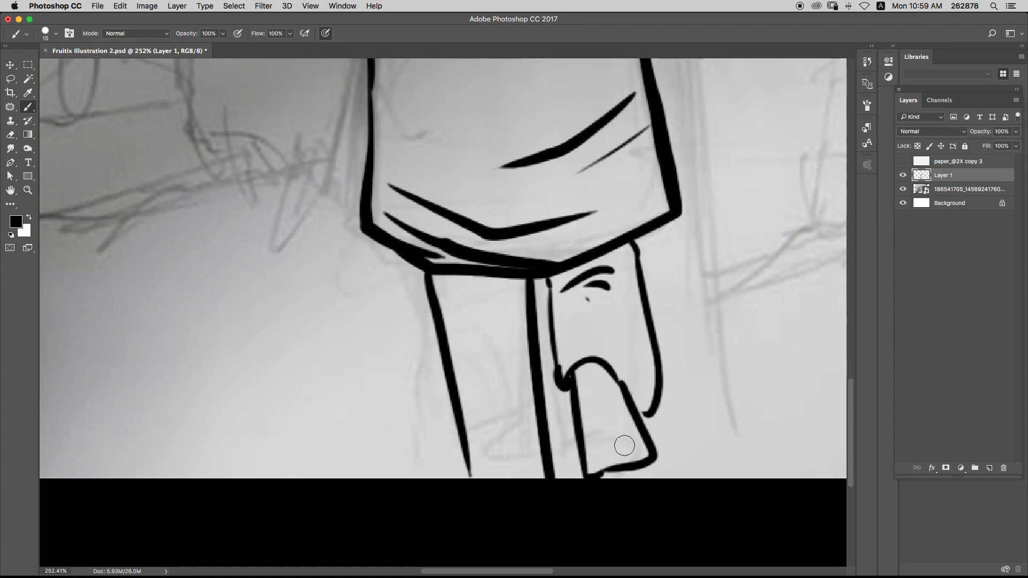
{"action": "mouse_move", "coordinate": [572, 377]}
{"action": "left_mouse_down"}
{"action": "mouse_move", "coordinate": [605, 367]}
{"action": "mouse_move", "coordinate": [616, 391]}
{"action": "left_mouse_up"}
{"action": "left_click_drag", "start_coordinate": [586, 427], "coordinate": [613, 416]}
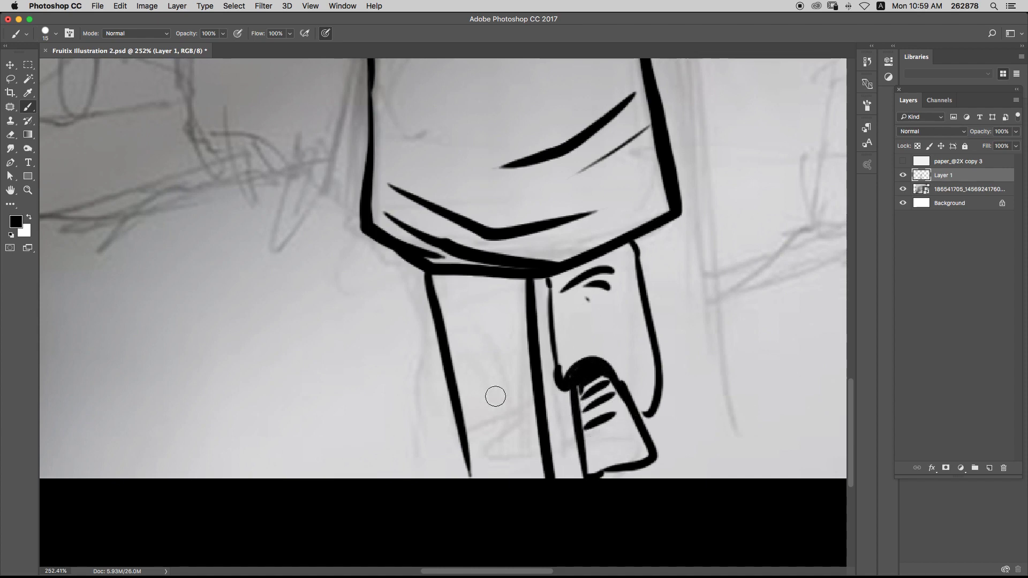
- Add radiating crease strokes at the top of the left leg beneath the hem and save the document
{"action": "mouse_move", "coordinate": [525, 287]}
{"action": "left_mouse_down"}
{"action": "mouse_move", "coordinate": [495, 329]}
{"action": "mouse_move", "coordinate": [484, 295]}
{"action": "mouse_move", "coordinate": [506, 344]}
{"action": "left_mouse_up"}
{"action": "key", "text": "alt+super+z"}
{"action": "key", "text": "alt+super+z"}
{"action": "key", "text": "alt+super+z"}
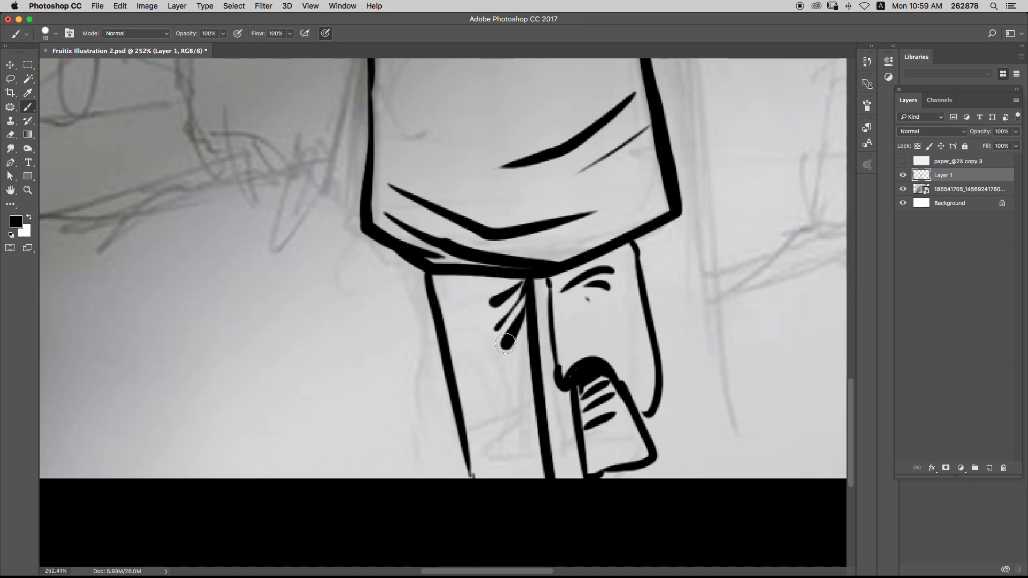
{"action": "mouse_move", "coordinate": [522, 283]}
{"action": "left_mouse_down"}
{"action": "mouse_move", "coordinate": [492, 288]}
{"action": "mouse_move", "coordinate": [502, 286]}
{"action": "mouse_move", "coordinate": [482, 316]}
{"action": "mouse_move", "coordinate": [511, 300]}
{"action": "left_mouse_up"}
{"action": "key", "text": "alt+super+z"}
{"action": "scroll", "coordinate": [543, 220], "scroll_direction": "up", "scroll_amount": 10}
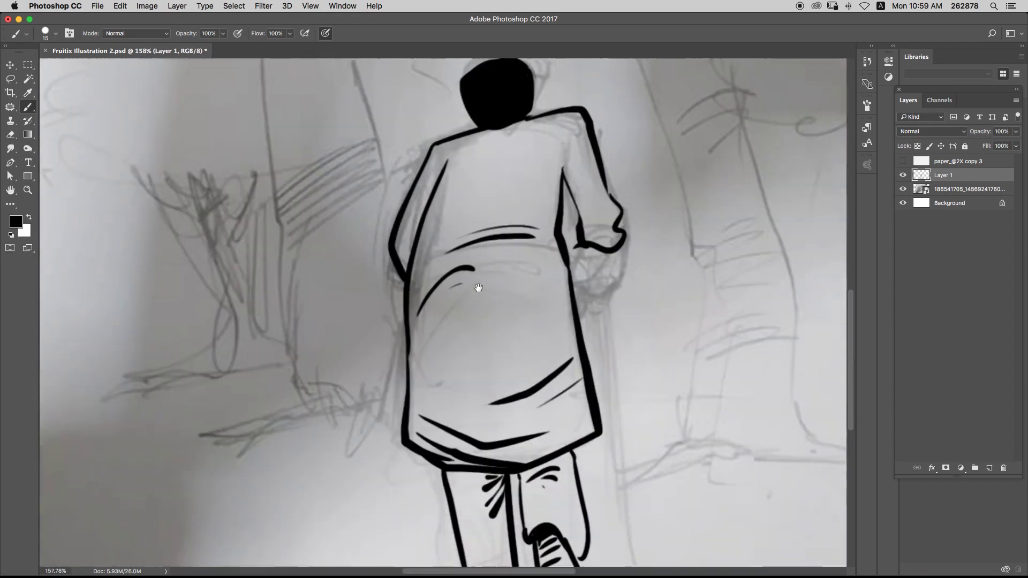
{"action": "key", "text": "super+s"}
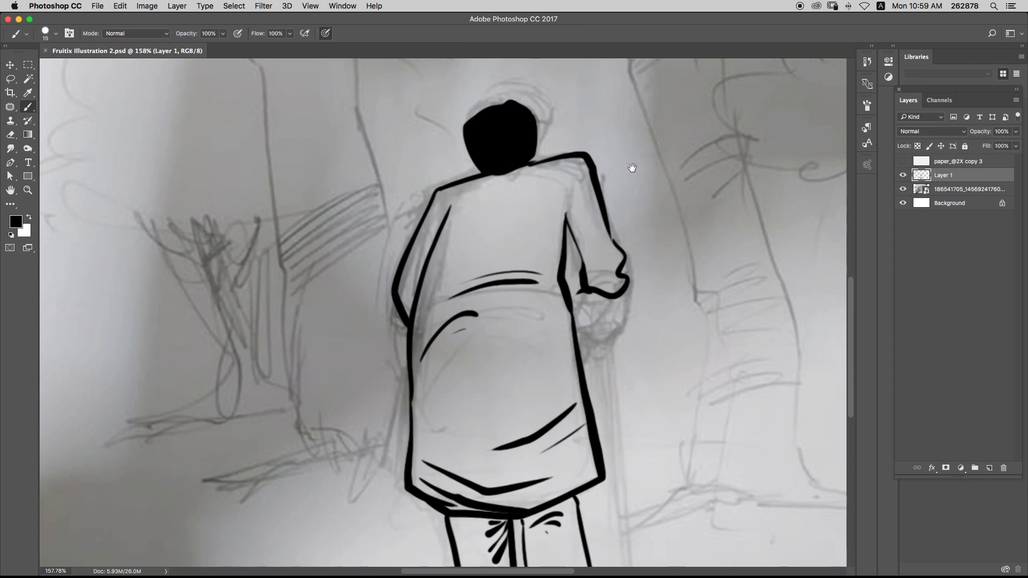
- Smooth the black hair's top edge and paint thin white highlights along both sides of the head
{"action": "scroll", "coordinate": [632, 168], "scroll_direction": "up", "scroll_amount": 5}
{"action": "key", "text": "x"}
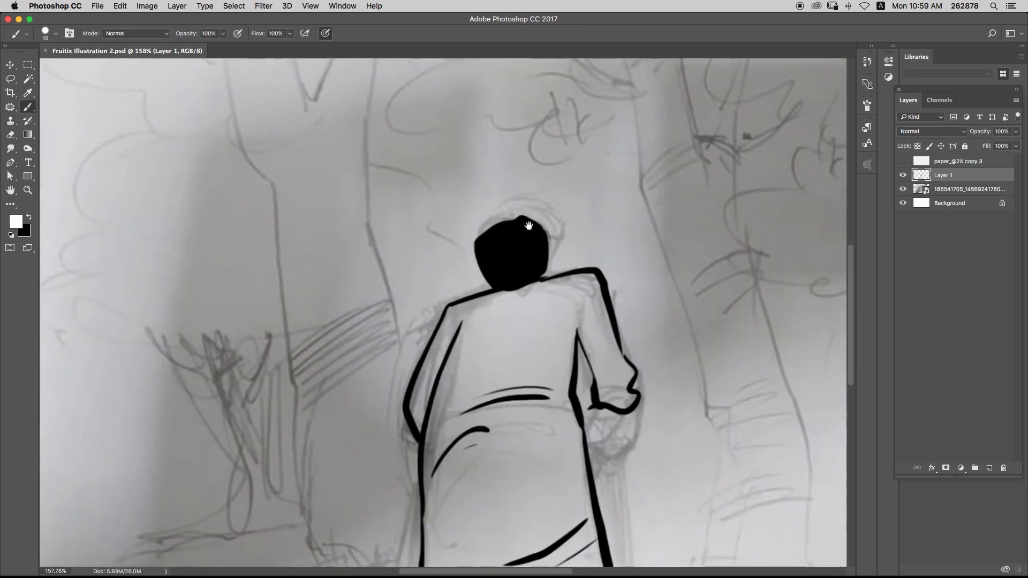
{"action": "scroll", "coordinate": [528, 226], "scroll_direction": "up", "scroll_amount": 1}
{"action": "left_click", "coordinate": [484, 235], "text": "alt"}
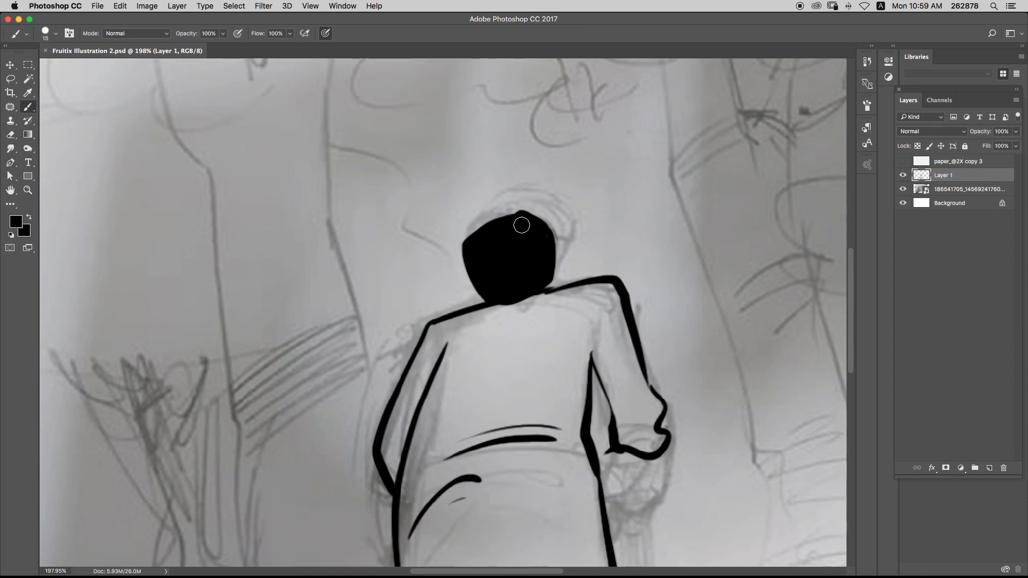
{"action": "mouse_move", "coordinate": [522, 226]}
{"action": "left_mouse_down"}
{"action": "mouse_move", "coordinate": [508, 229]}
{"action": "mouse_move", "coordinate": [513, 220]}
{"action": "mouse_move", "coordinate": [545, 262]}
{"action": "mouse_move", "coordinate": [497, 291]}
{"action": "left_mouse_up"}
{"action": "key", "text": "d"}
{"action": "key", "text": "x"}
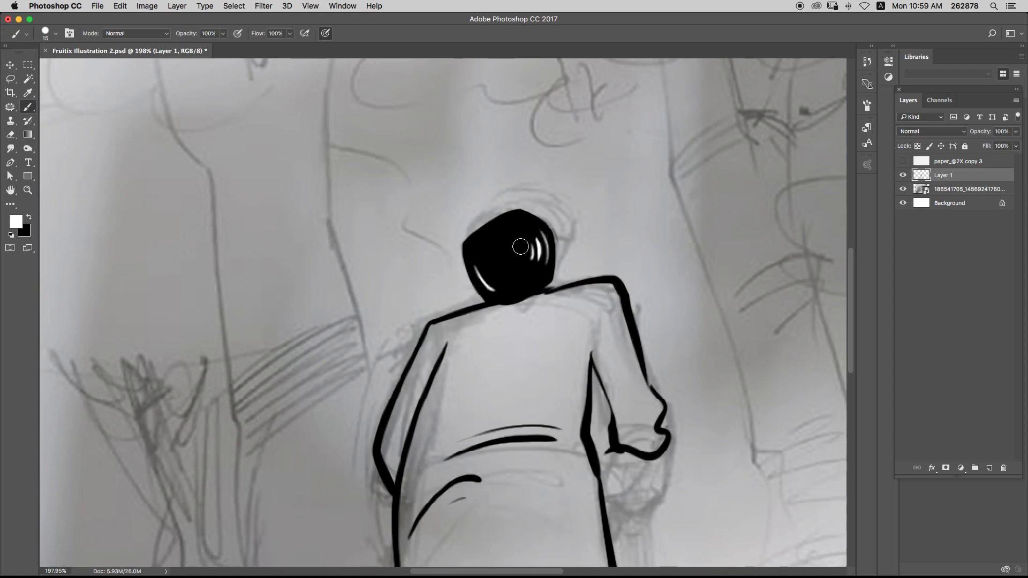
- Paint more white hair strands across the black head, then restore black as the foreground colour
{"action": "left_click_drag", "start_coordinate": [518, 242], "coordinate": [521, 255]}
{"action": "key", "text": "super+z"}
{"action": "key", "text": "alt+super+z"}
{"action": "left_click_drag", "start_coordinate": [472, 247], "coordinate": [487, 293]}
{"action": "mouse_move", "coordinate": [480, 253]}
{"action": "left_mouse_down"}
{"action": "mouse_move", "coordinate": [496, 292]}
{"action": "mouse_move", "coordinate": [520, 281]}
{"action": "left_mouse_up"}
{"action": "left_click", "coordinate": [529, 277]}
{"action": "mouse_move", "coordinate": [522, 216]}
{"action": "left_mouse_down"}
{"action": "mouse_move", "coordinate": [533, 226]}
{"action": "mouse_move", "coordinate": [463, 279]}
{"action": "mouse_move", "coordinate": [455, 316]}
{"action": "mouse_move", "coordinate": [463, 321]}
{"action": "mouse_move", "coordinate": [541, 230]}
{"action": "left_mouse_up"}
{"action": "scroll", "coordinate": [463, 321], "scroll_direction": "up", "scroll_amount": 3}
{"action": "key", "text": "x"}
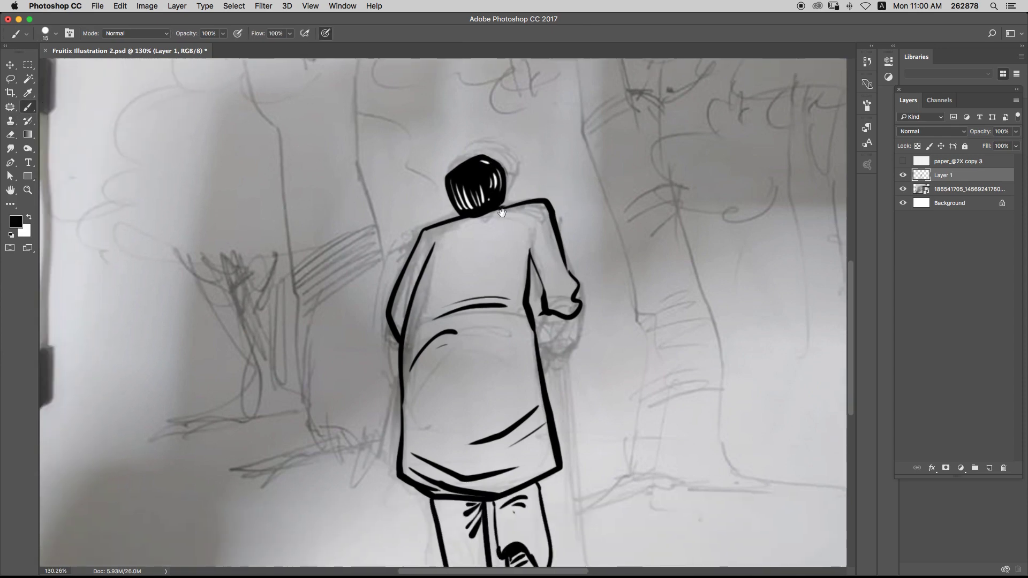
- Add a short black crease stroke just inside the coat's right shoulder corner
{"action": "scroll", "coordinate": [501, 214], "scroll_direction": "up", "scroll_amount": 2}
{"action": "left_click_drag", "start_coordinate": [418, 248], "coordinate": [482, 211]}
{"action": "key", "text": "ctrl+z"}
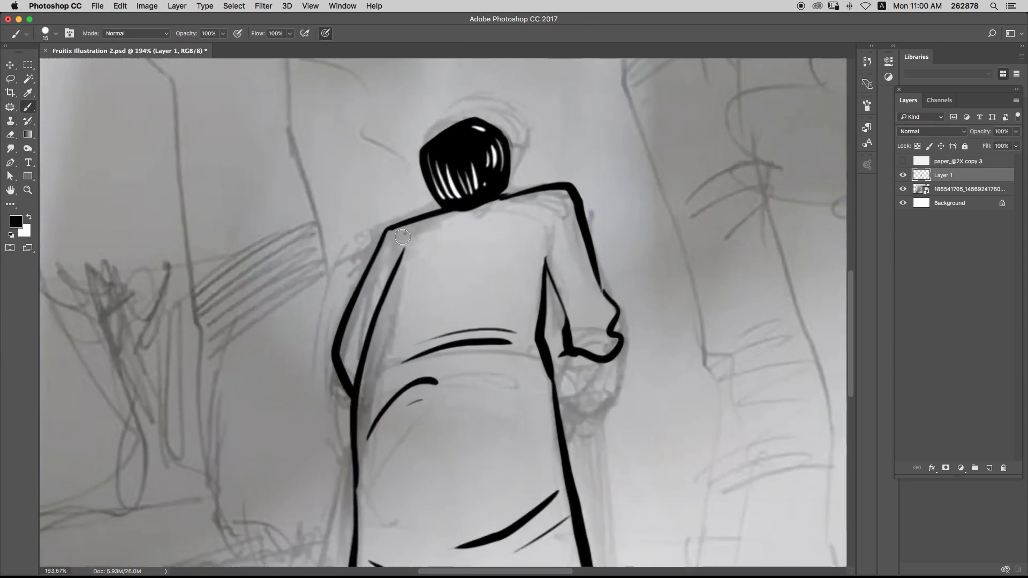
{"action": "left_click_drag", "start_coordinate": [402, 235], "coordinate": [438, 216]}
{"action": "key", "text": "ctrl+z"}
{"action": "left_click_drag", "start_coordinate": [558, 200], "coordinate": [566, 211]}
- Try to outline the hand below the right sleeve cuff with two short slanted strokes
{"action": "left_click_drag", "start_coordinate": [579, 354], "coordinate": [581, 392]}
{"action": "key", "text": "super+z"}
{"action": "left_click_drag", "start_coordinate": [567, 356], "coordinate": [558, 392]}
{"action": "left_click_drag", "start_coordinate": [609, 353], "coordinate": [580, 405]}
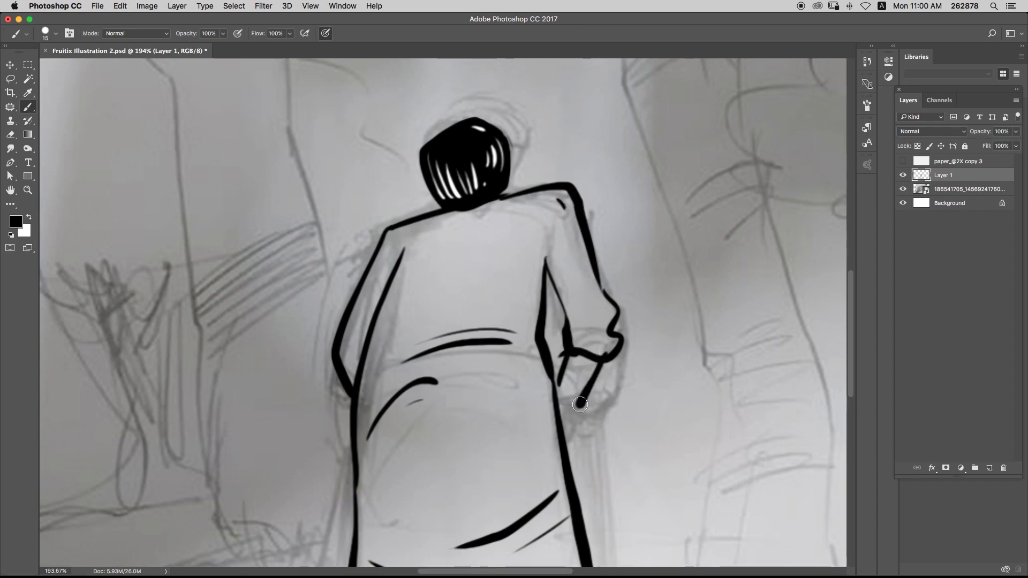
{"action": "key", "text": "super+alt+z"}
{"action": "key", "text": "super+alt+z"}
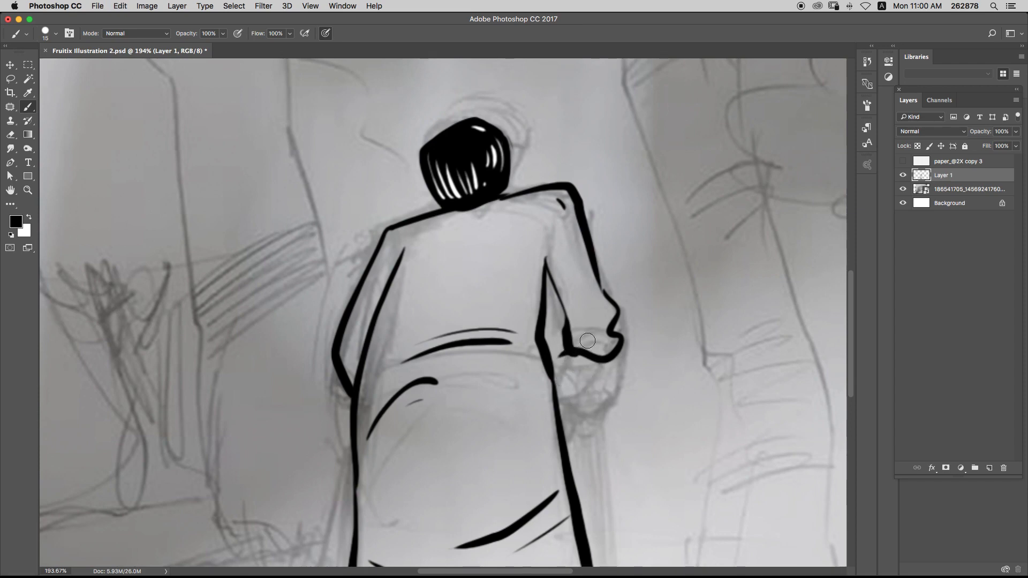
- Ink the curled fingers beneath the right sleeve cuff and add small fold strokes inside the cuff
{"action": "mouse_move", "coordinate": [582, 342]}
{"action": "left_mouse_down"}
{"action": "mouse_move", "coordinate": [598, 334]}
{"action": "mouse_move", "coordinate": [562, 376]}
{"action": "mouse_move", "coordinate": [605, 361]}
{"action": "mouse_move", "coordinate": [583, 479]}
{"action": "left_mouse_up"}
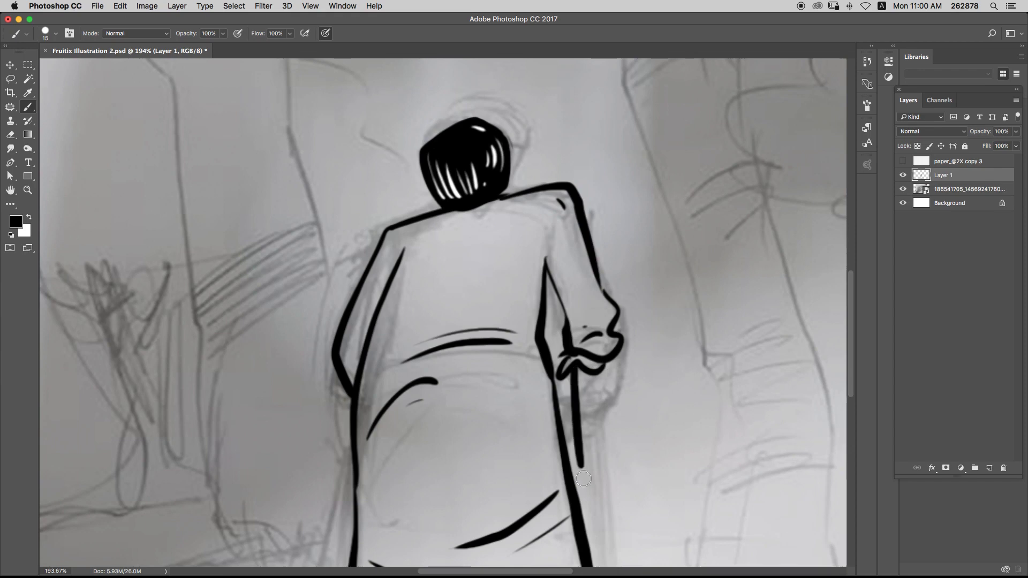
{"action": "scroll", "coordinate": [584, 479], "scroll_direction": "down", "scroll_amount": 5}
{"action": "scroll", "coordinate": [607, 399], "scroll_direction": "up", "scroll_amount": 4}
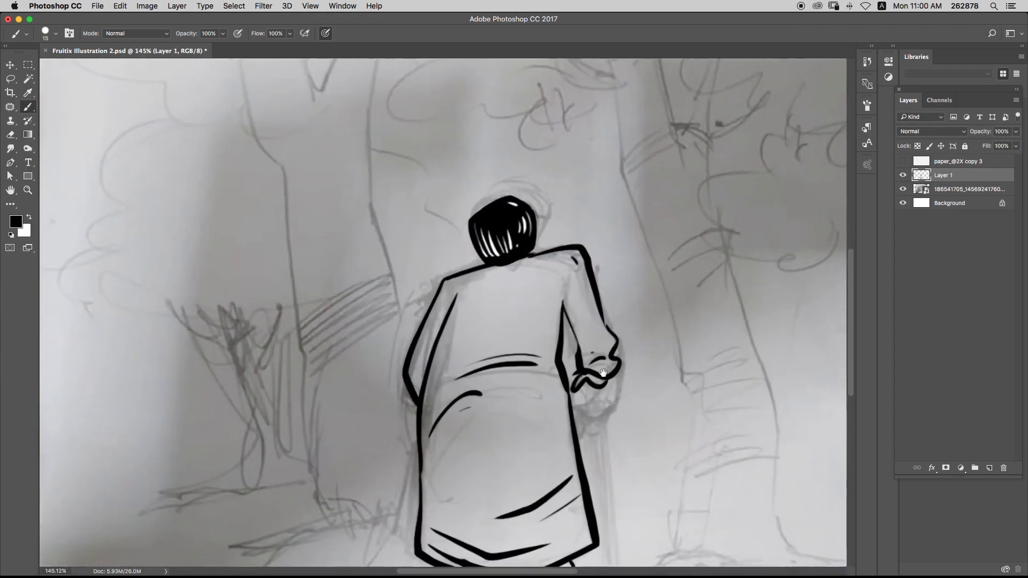
{"action": "mouse_move", "coordinate": [602, 378]}
{"action": "left_mouse_down"}
{"action": "mouse_move", "coordinate": [576, 343]}
{"action": "mouse_move", "coordinate": [563, 346]}
{"action": "left_mouse_up"}
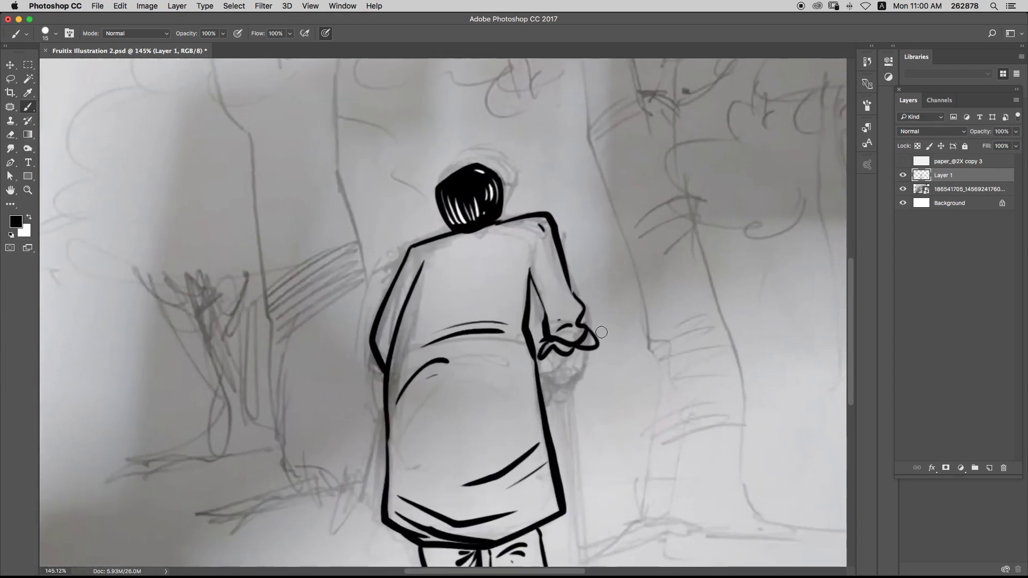
{"action": "key", "text": "super+z"}
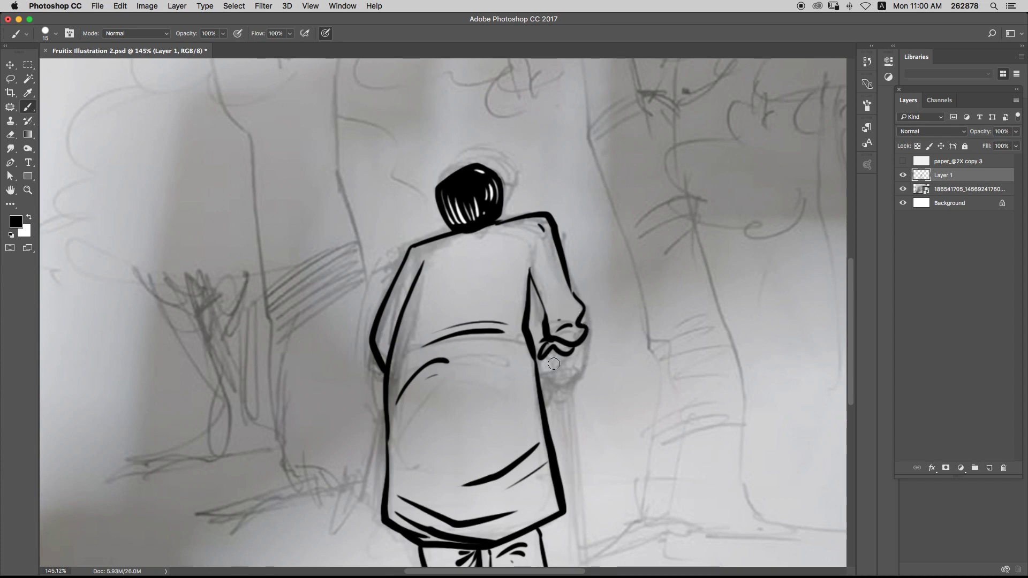
- Draw the walking stick's two long parallel lines from the right hand down past the coat hem
{"action": "left_click_drag", "start_coordinate": [551, 354], "coordinate": [571, 531]}
{"action": "key", "text": "super+z"}
{"action": "left_click_drag", "start_coordinate": [552, 353], "coordinate": [575, 573]}
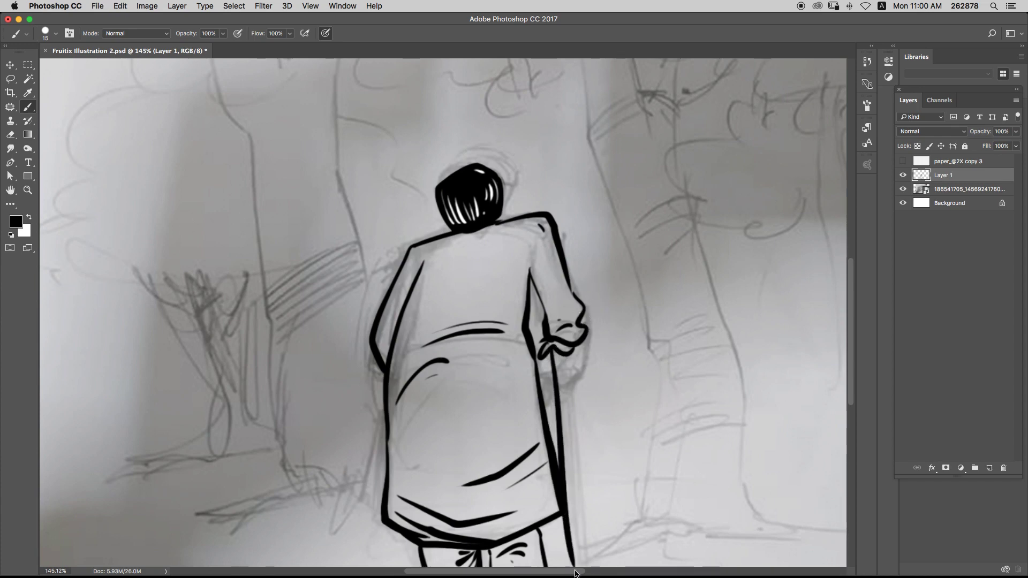
{"action": "left_click_drag", "start_coordinate": [566, 365], "coordinate": [583, 567]}
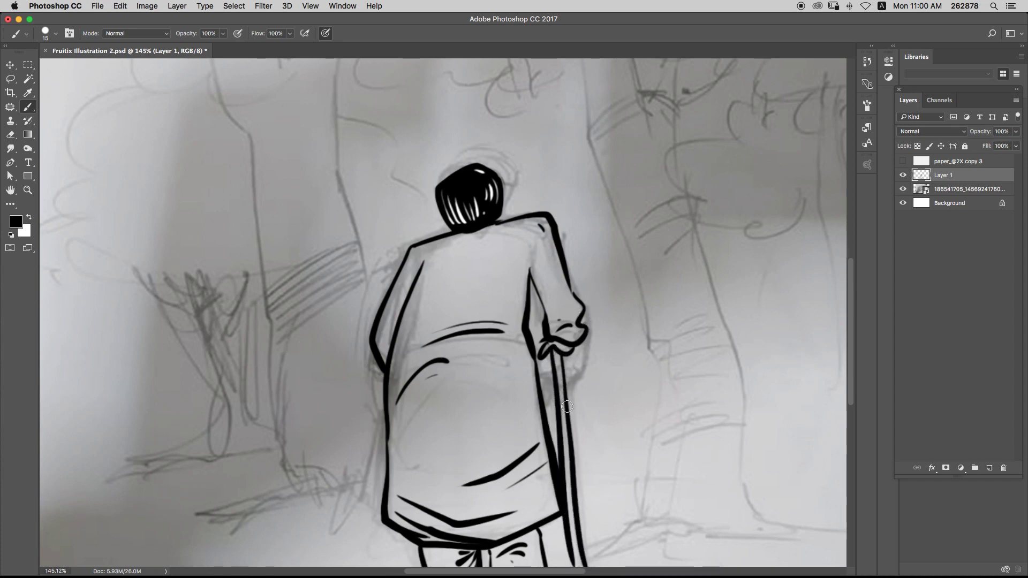
{"action": "key", "text": "super+z"}
{"action": "left_click_drag", "start_coordinate": [561, 354], "coordinate": [571, 566]}
{"action": "key", "text": "super+z"}
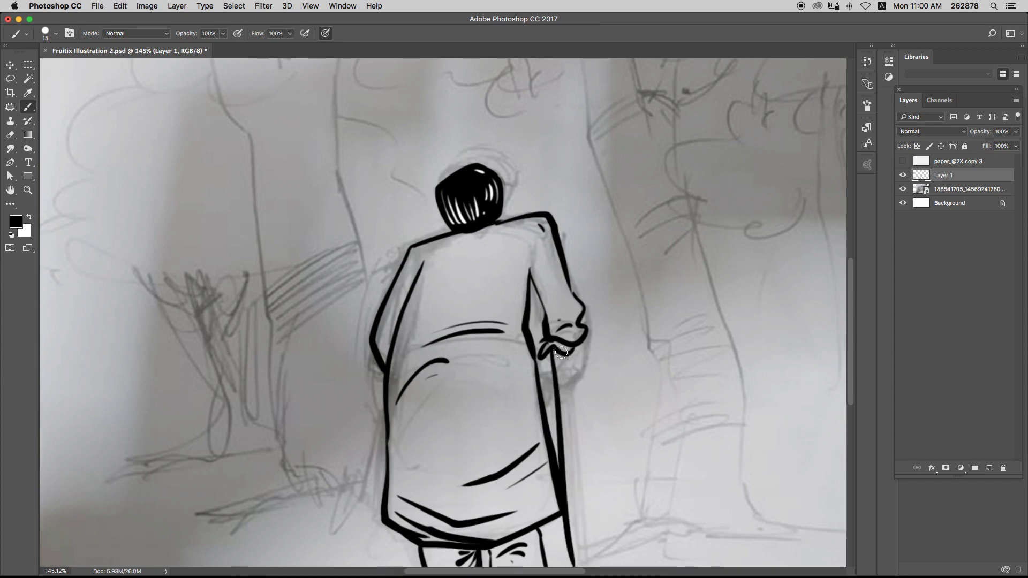
{"action": "left_click_drag", "start_coordinate": [562, 352], "coordinate": [581, 571]}
{"action": "key", "text": "super+z"}
{"action": "left_click_drag", "start_coordinate": [562, 351], "coordinate": [580, 567]}
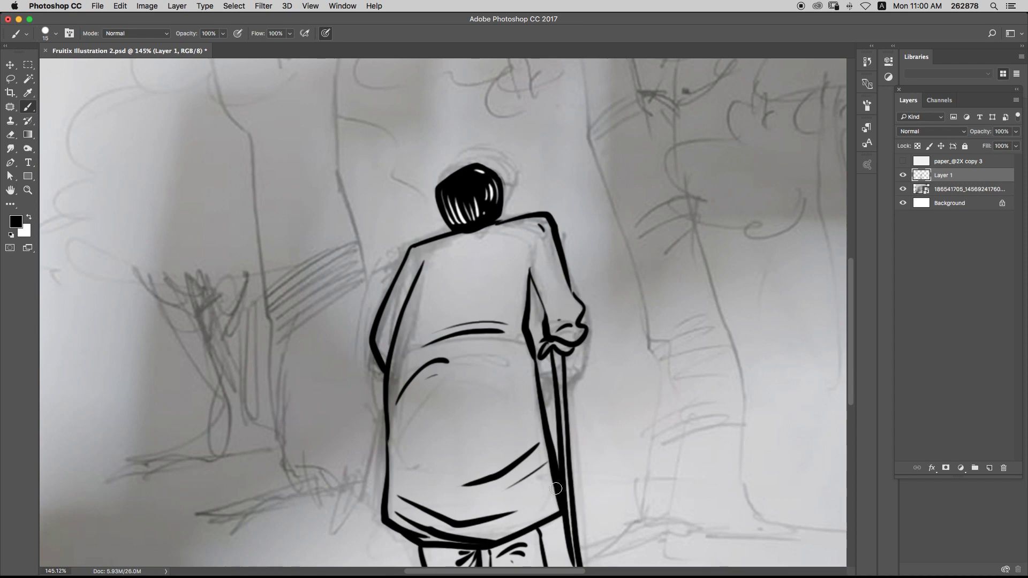
- Paint a solid black shadow beneath the coat hem across the top of the right trouser leg
{"action": "left_click_drag", "start_coordinate": [560, 495], "coordinate": [572, 414]}
{"action": "left_click_drag", "start_coordinate": [508, 492], "coordinate": [550, 430]}
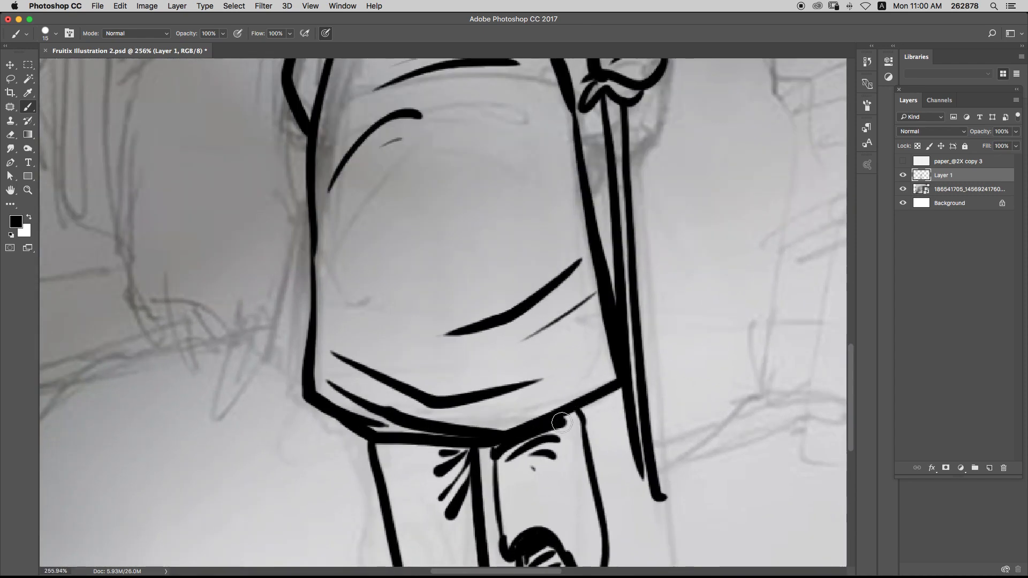
{"action": "mouse_move", "coordinate": [495, 452]}
{"action": "left_mouse_down"}
{"action": "mouse_move", "coordinate": [576, 427]}
{"action": "mouse_move", "coordinate": [565, 432]}
{"action": "left_mouse_up"}
{"action": "mouse_move", "coordinate": [492, 447]}
{"action": "left_mouse_down"}
{"action": "mouse_move", "coordinate": [517, 452]}
{"action": "mouse_move", "coordinate": [513, 468]}
{"action": "left_mouse_up"}
- Trim the outer edge of the black shadow under the hem using the Eraser at size 8
{"action": "key", "text": "e"}
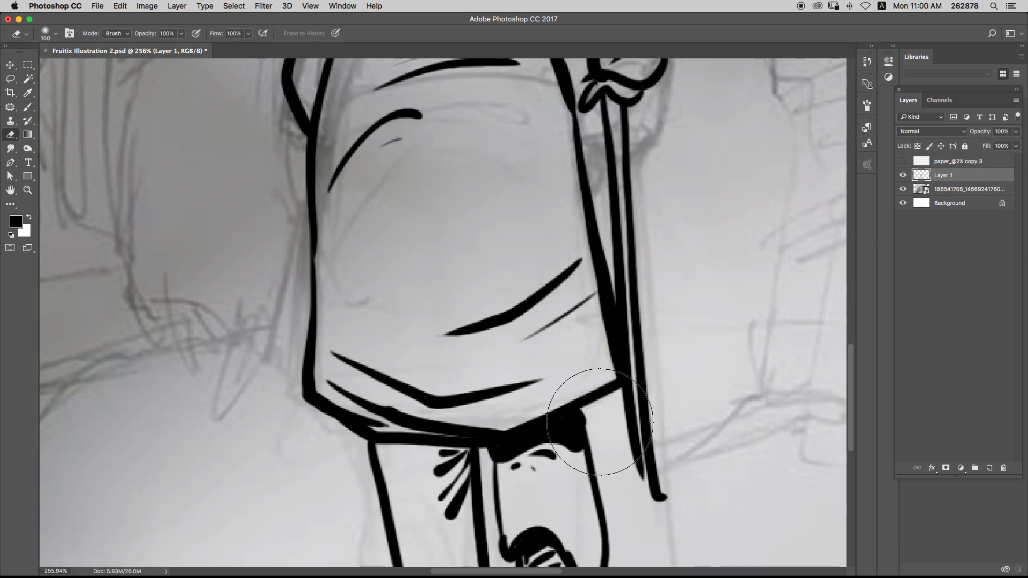
{"action": "key", "text": "bracketleft"}
{"action": "key", "text": "bracketleft"}
{"action": "key", "text": "bracketleft"}
{"action": "key", "text": "bracketleft"}
{"action": "key", "text": "bracketleft"}
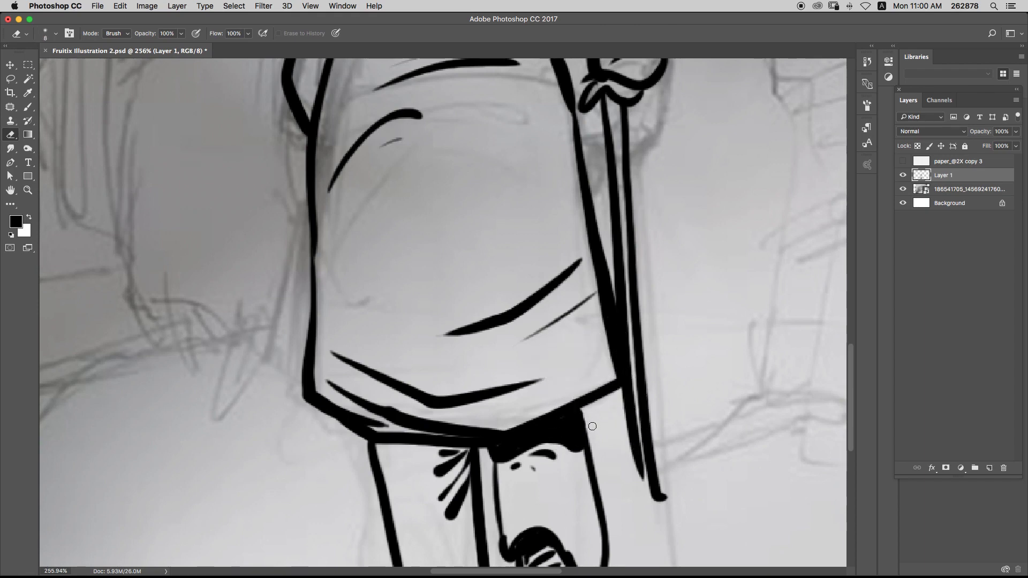
- Extend the walking stick's lines, close its tip with a rounded black end and erase the stray stub beside it
{"action": "left_click_drag", "start_coordinate": [671, 471], "coordinate": [643, 423]}
{"action": "key", "text": "s"}
{"action": "key", "text": "b"}
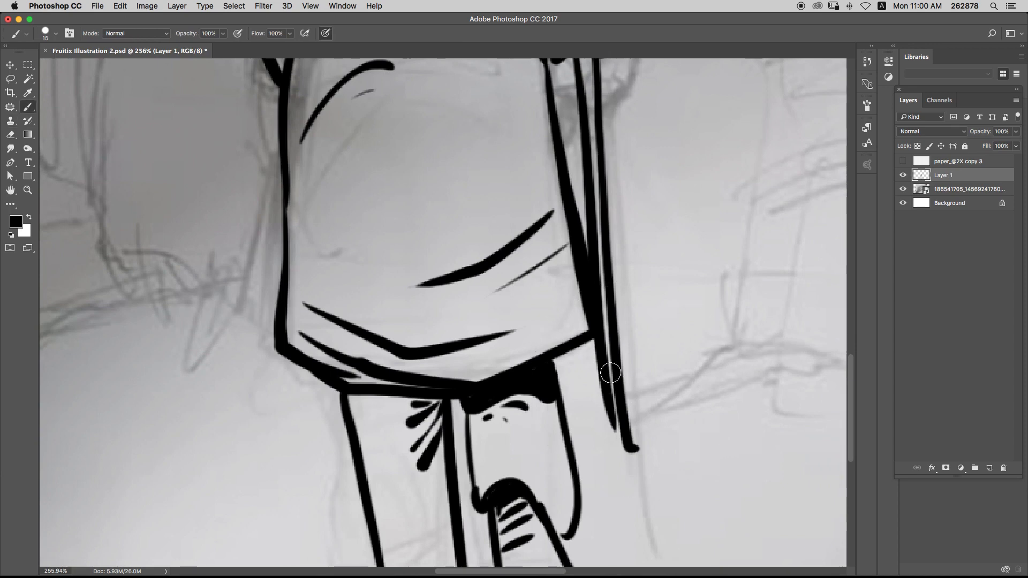
{"action": "mouse_move", "coordinate": [610, 373]}
{"action": "left_mouse_down"}
{"action": "mouse_move", "coordinate": [626, 501]}
{"action": "mouse_move", "coordinate": [637, 487]}
{"action": "mouse_move", "coordinate": [626, 428]}
{"action": "mouse_move", "coordinate": [635, 448]}
{"action": "left_mouse_up"}
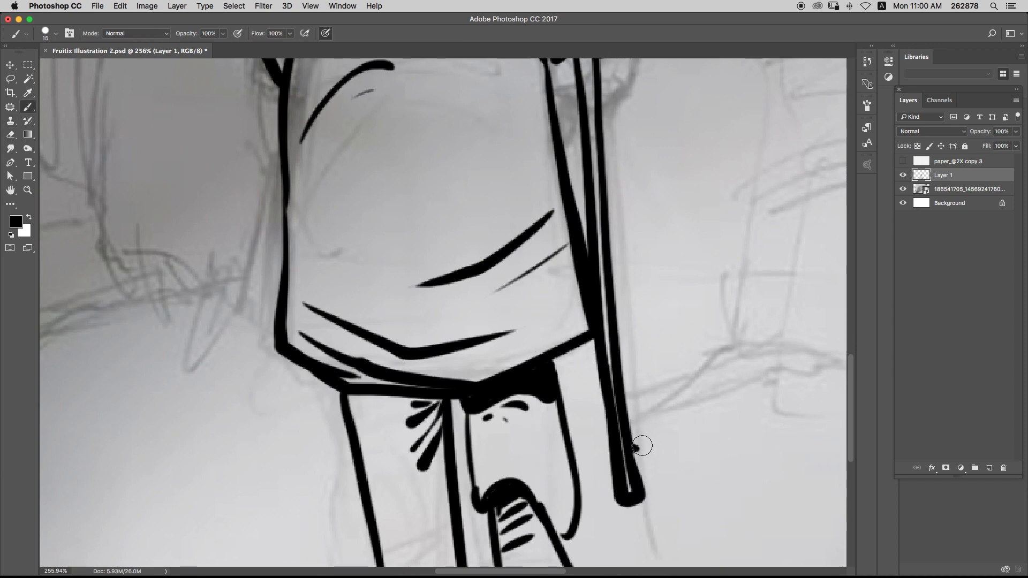
{"action": "key", "text": "e"}
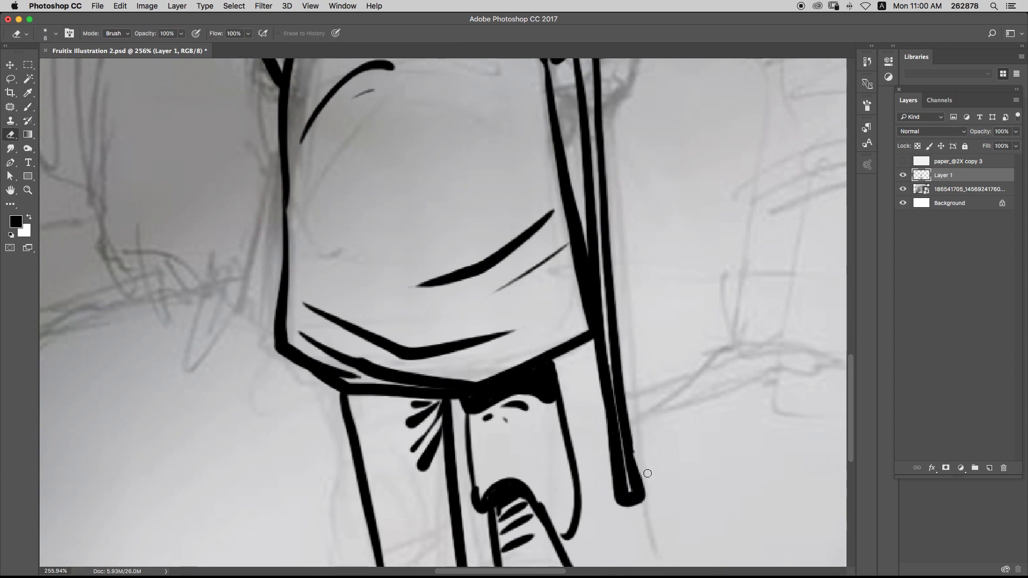
- Thicken the right trouser cuff around the shoe and extend the left leg's outer line to the page's bottom edge
{"action": "key", "text": "s"}
{"action": "key", "text": "b"}
{"action": "mouse_move", "coordinate": [528, 489]}
{"action": "left_mouse_down"}
{"action": "mouse_move", "coordinate": [562, 531]}
{"action": "mouse_move", "coordinate": [552, 518]}
{"action": "left_mouse_up"}
{"action": "mouse_move", "coordinate": [488, 501]}
{"action": "left_mouse_down"}
{"action": "mouse_move", "coordinate": [493, 530]}
{"action": "mouse_move", "coordinate": [494, 396]}
{"action": "left_mouse_up"}
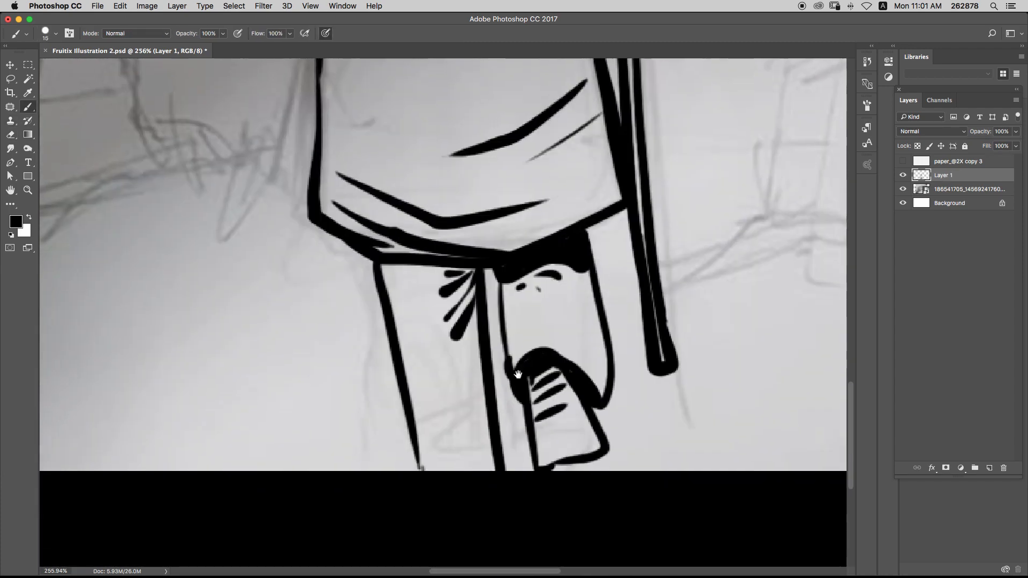
{"action": "left_click_drag", "start_coordinate": [420, 465], "coordinate": [425, 472]}
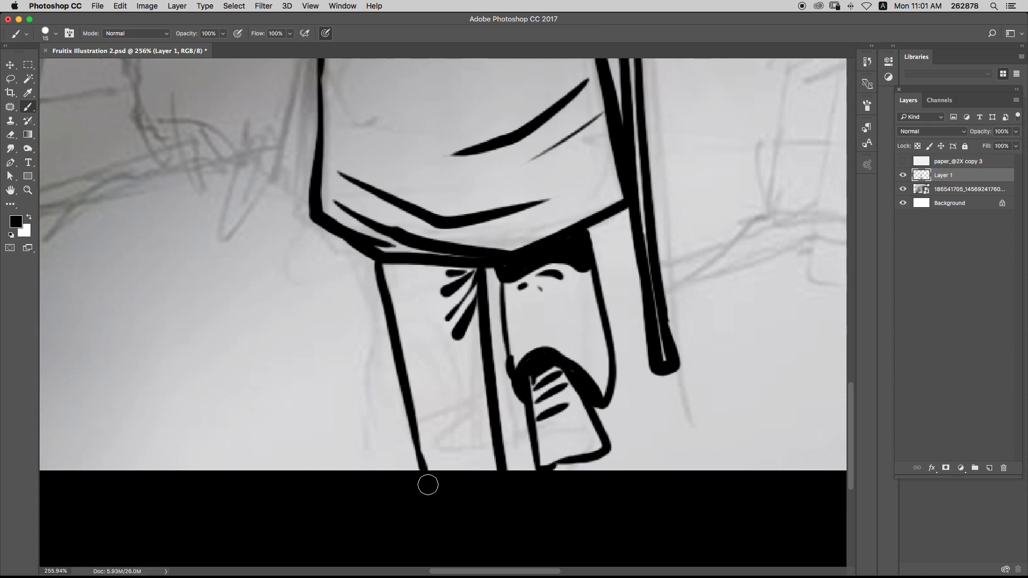
- Add slanted crease strokes along the inner side of the lower left trouser leg
{"action": "mouse_move", "coordinate": [481, 387]}
{"action": "left_mouse_down"}
{"action": "mouse_move", "coordinate": [458, 419]}
{"action": "mouse_move", "coordinate": [444, 411]}
{"action": "left_mouse_up"}
{"action": "left_click_drag", "start_coordinate": [481, 367], "coordinate": [444, 387]}
{"action": "mouse_move", "coordinate": [483, 367]}
{"action": "left_mouse_down"}
{"action": "mouse_move", "coordinate": [439, 371]}
{"action": "mouse_move", "coordinate": [491, 507]}
{"action": "left_mouse_up"}
- Draw a long arched fold line across the middle of the coat with a short accent stroke beneath its left end
{"action": "left_click_drag", "start_coordinate": [415, 332], "coordinate": [543, 247]}
{"action": "key", "text": "super+z"}
{"action": "mouse_move", "coordinate": [410, 356]}
{"action": "left_mouse_down"}
{"action": "mouse_move", "coordinate": [466, 292]}
{"action": "mouse_move", "coordinate": [589, 276]}
{"action": "left_mouse_up"}
{"action": "left_click_drag", "start_coordinate": [441, 354], "coordinate": [425, 365]}
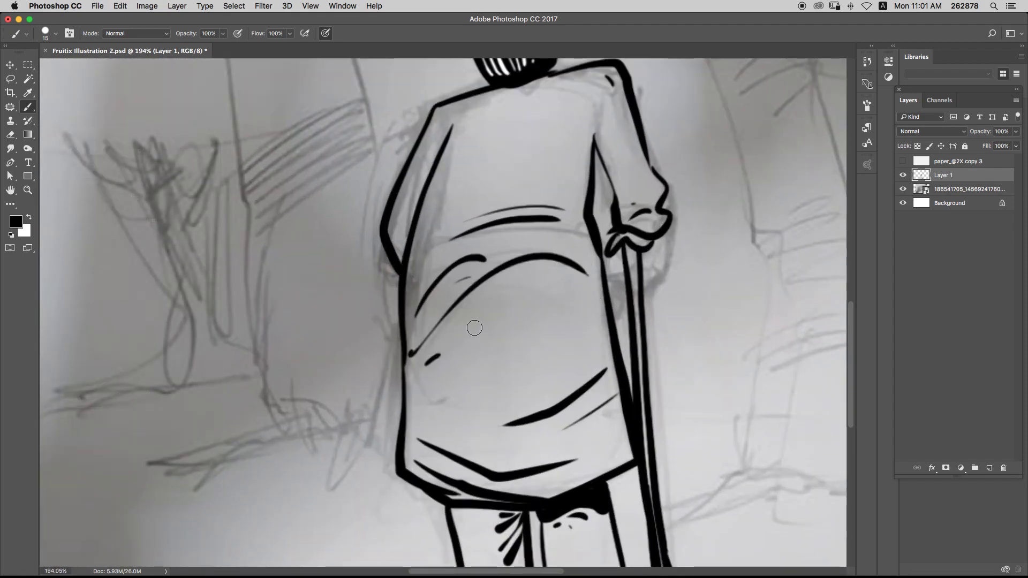
- Touch up the outer outline of the right sleeve with the Brush and Eraser
{"action": "key", "text": "s"}
{"action": "key", "text": "b"}
{"action": "mouse_move", "coordinate": [558, 248]}
{"action": "left_mouse_down"}
{"action": "mouse_move", "coordinate": [559, 357]}
{"action": "mouse_move", "coordinate": [572, 230]}
{"action": "mouse_move", "coordinate": [562, 271]}
{"action": "left_mouse_up"}
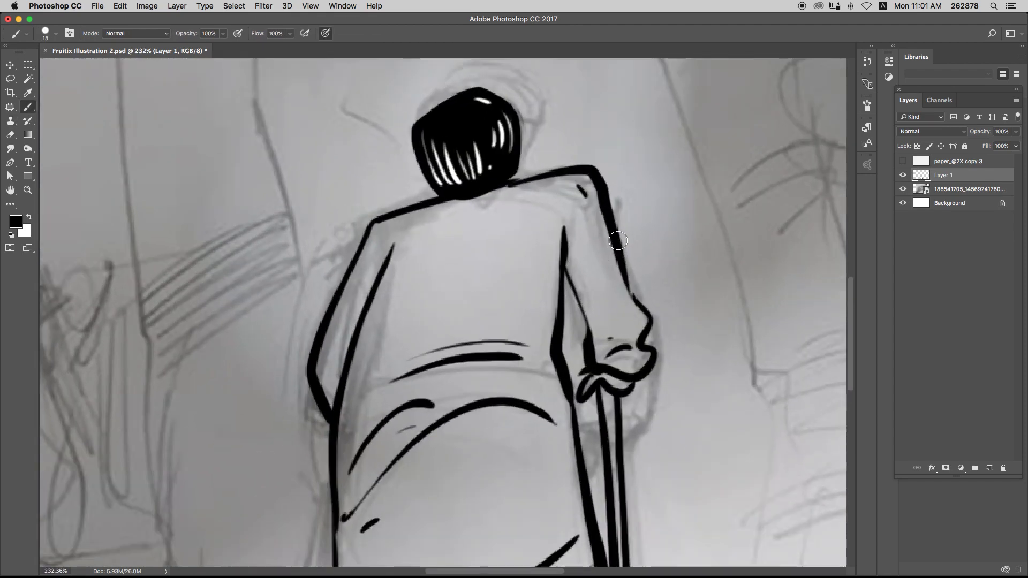
{"action": "key", "text": "e"}
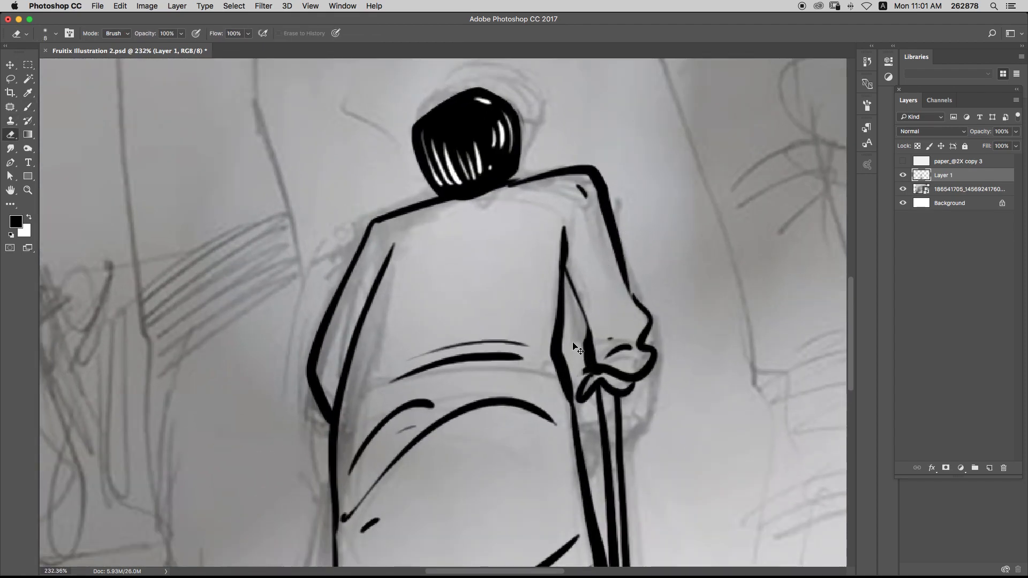
{"action": "key", "text": "b"}
- Try to draw more of the hand's outline below the right cuff, around the top of the walking stick
{"action": "mouse_move", "coordinate": [589, 392]}
{"action": "left_mouse_down"}
{"action": "mouse_move", "coordinate": [598, 405]}
{"action": "mouse_move", "coordinate": [609, 397]}
{"action": "mouse_move", "coordinate": [574, 418]}
{"action": "mouse_move", "coordinate": [619, 391]}
{"action": "mouse_move", "coordinate": [670, 392]}
{"action": "mouse_move", "coordinate": [639, 380]}
{"action": "mouse_move", "coordinate": [654, 411]}
{"action": "left_mouse_up"}
{"action": "key", "text": "super+z"}
{"action": "key", "text": "super+z"}
{"action": "left_click_drag", "start_coordinate": [644, 358], "coordinate": [595, 377]}
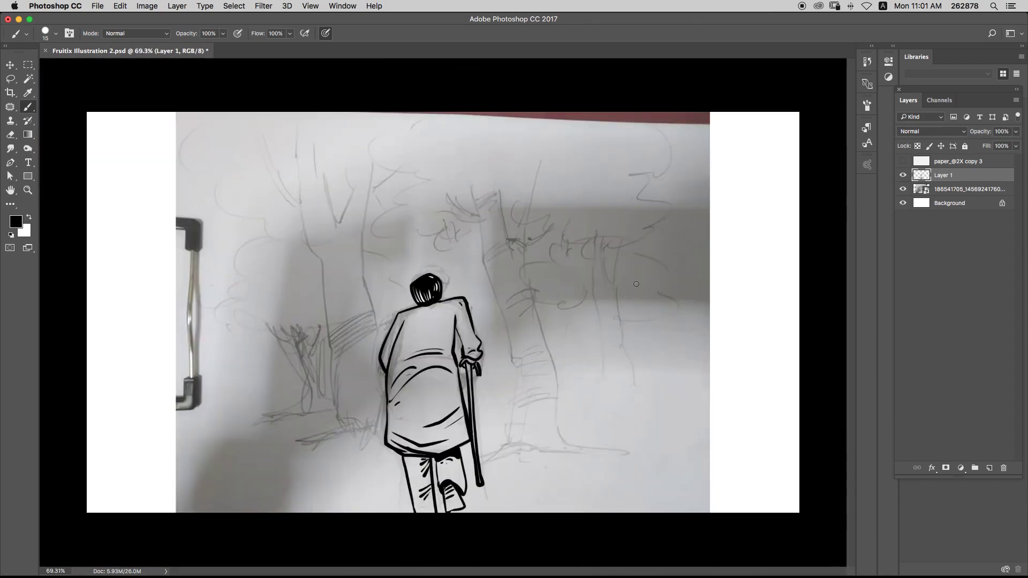
{"action": "left_click_drag", "start_coordinate": [460, 374], "coordinate": [508, 310]}
{"action": "key", "text": "alt+super+z"}
{"action": "key", "text": "alt+super+z"}
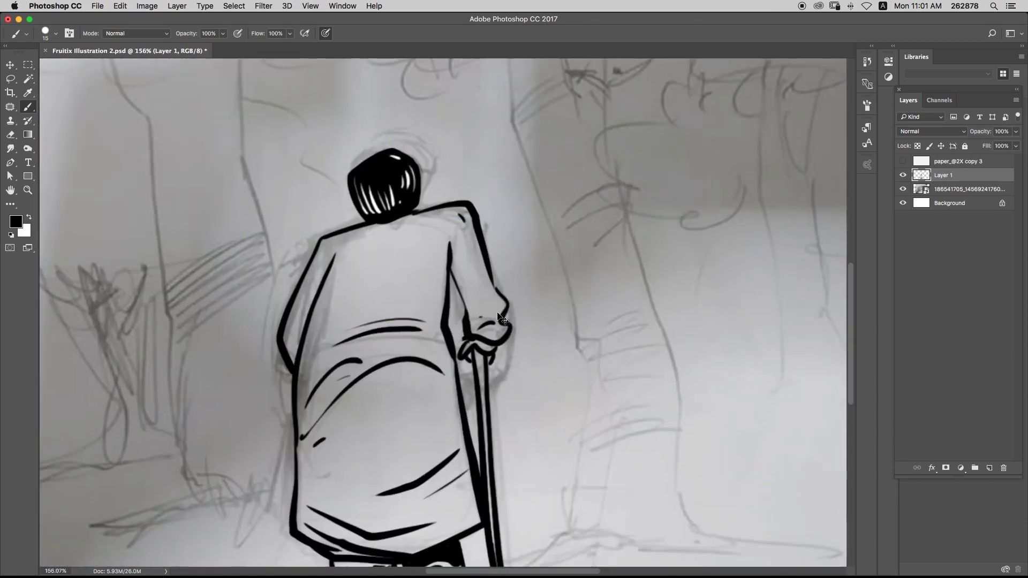
{"action": "key", "text": "s"}
{"action": "key", "text": "b"}
{"action": "mouse_move", "coordinate": [524, 272]}
{"action": "left_mouse_down"}
{"action": "mouse_move", "coordinate": [538, 358]}
{"action": "mouse_move", "coordinate": [494, 349]}
{"action": "left_mouse_up"}
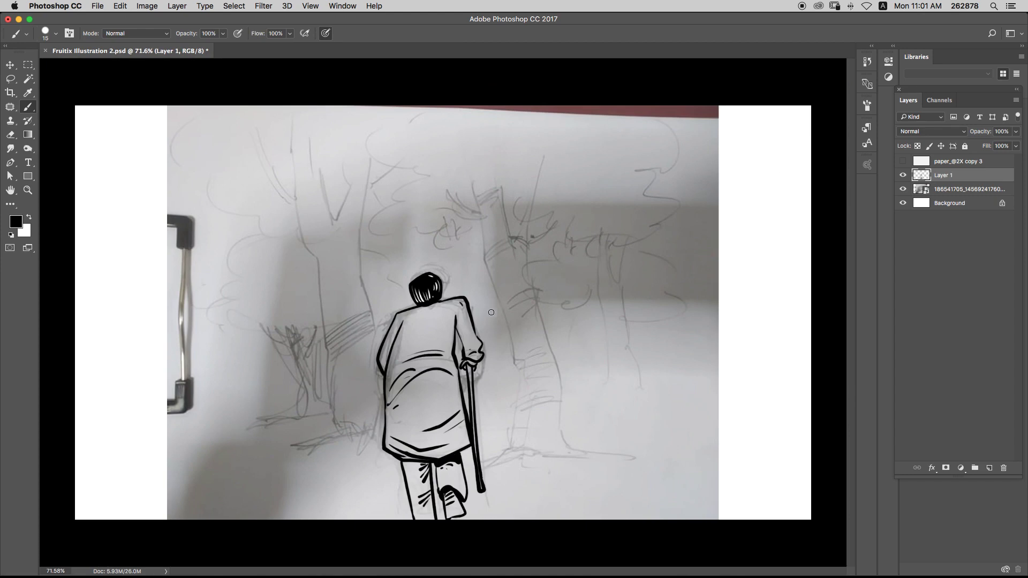
- Create a new layer named Layer 2 above Layer 1 and activate the Brush for painting on it
{"action": "key", "text": "v"}
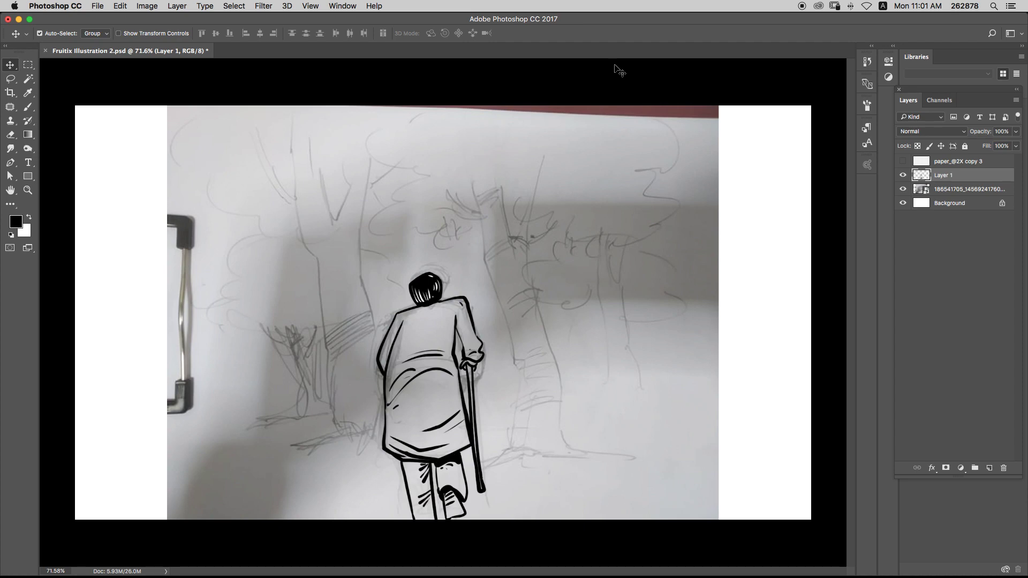
{"action": "key", "text": "super+shift+n"}
{"action": "key", "text": "Return"}
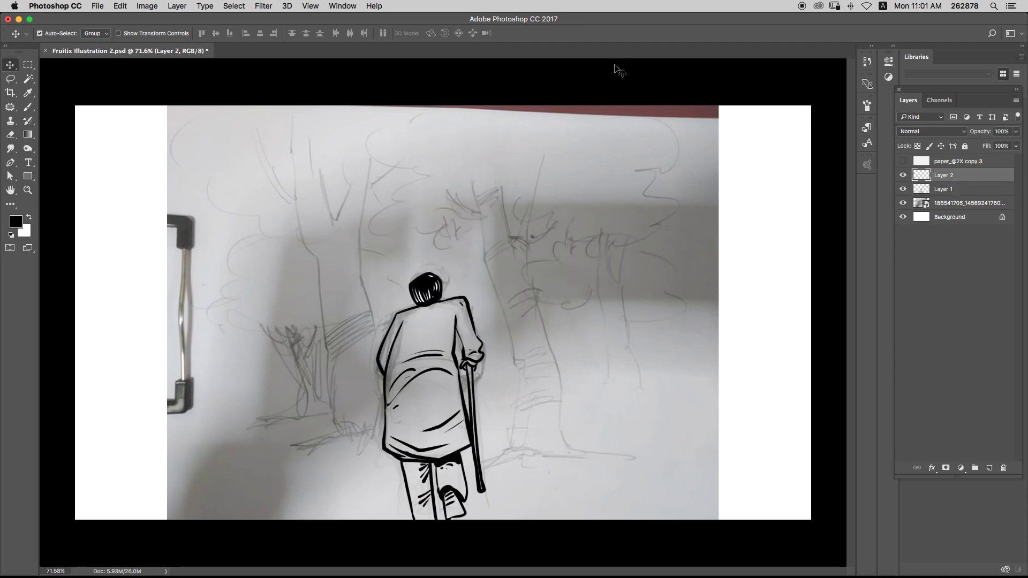
{"action": "key", "text": "b"}
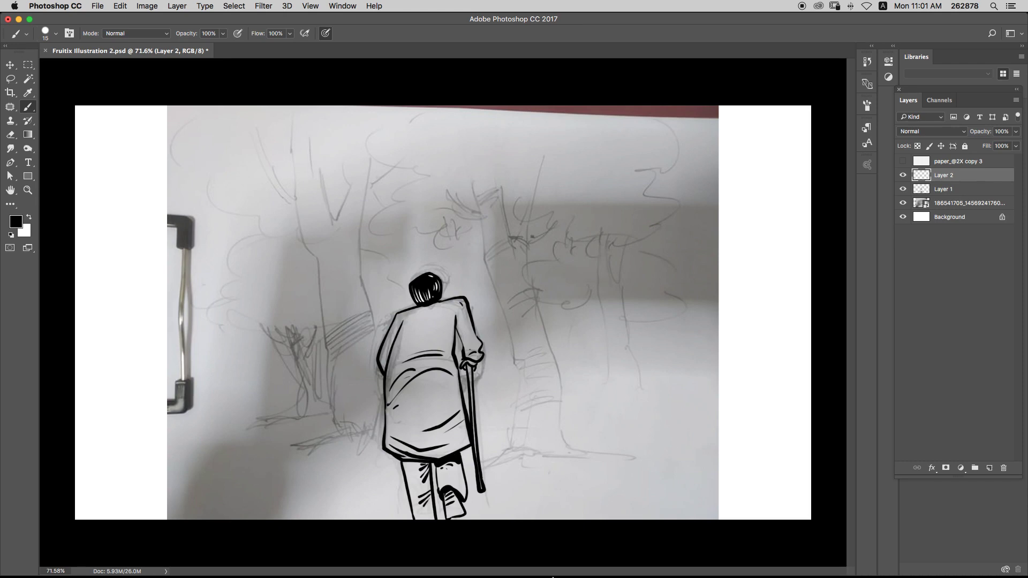
{"action": "left_click", "coordinate": [604, 563]}
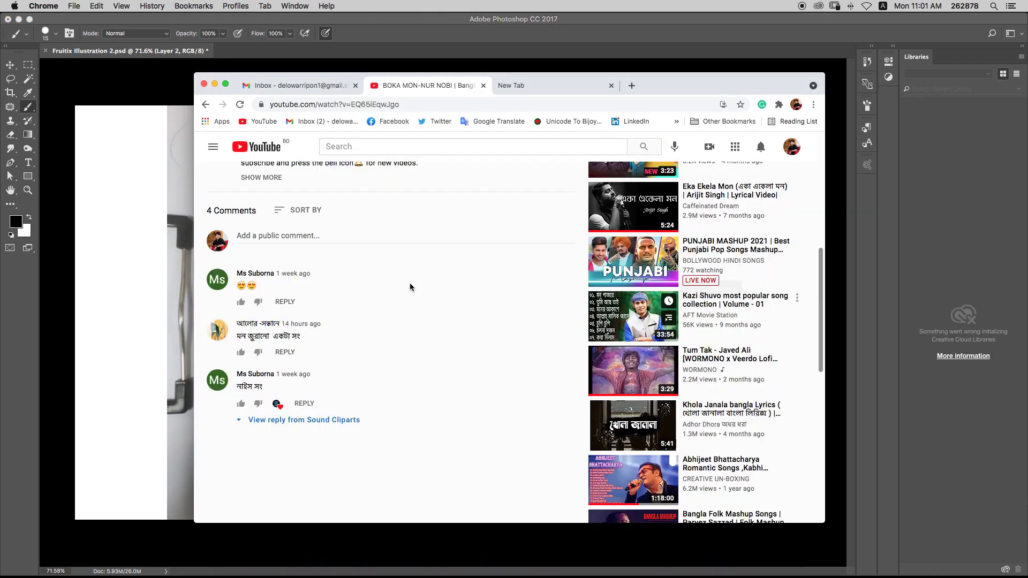
{"action": "left_click", "coordinate": [93, 267]}
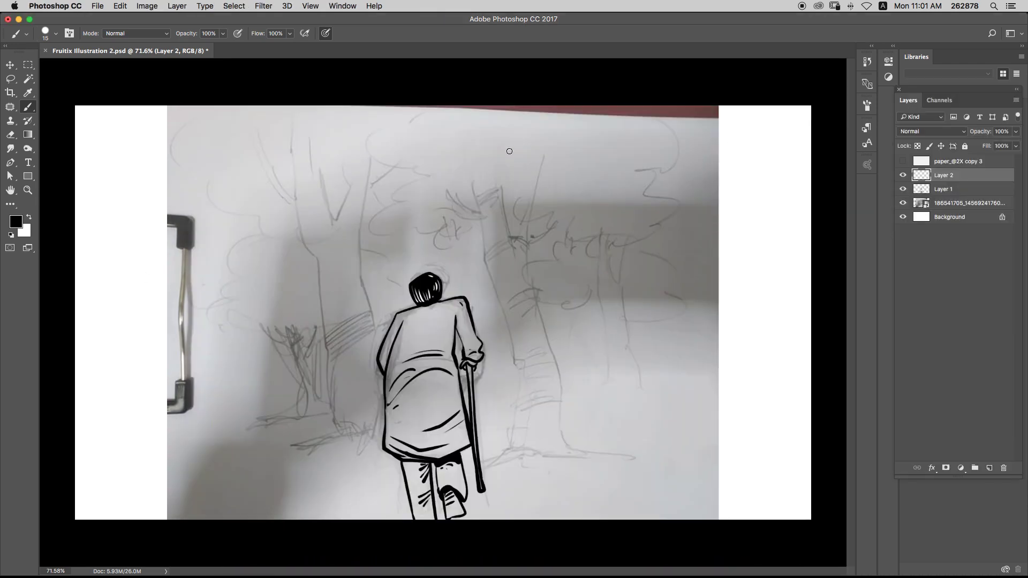
- Try a wavy outline stroke along the left edge of the tree trunk to the right of the figure
{"action": "scroll", "coordinate": [510, 151], "scroll_direction": "up", "scroll_amount": 3}
{"action": "mouse_move", "coordinate": [471, 165]}
{"action": "left_mouse_down"}
{"action": "mouse_move", "coordinate": [489, 321]}
{"action": "mouse_move", "coordinate": [520, 427]}
{"action": "mouse_move", "coordinate": [457, 142]}
{"action": "left_mouse_up"}
{"action": "key", "text": "super+z"}
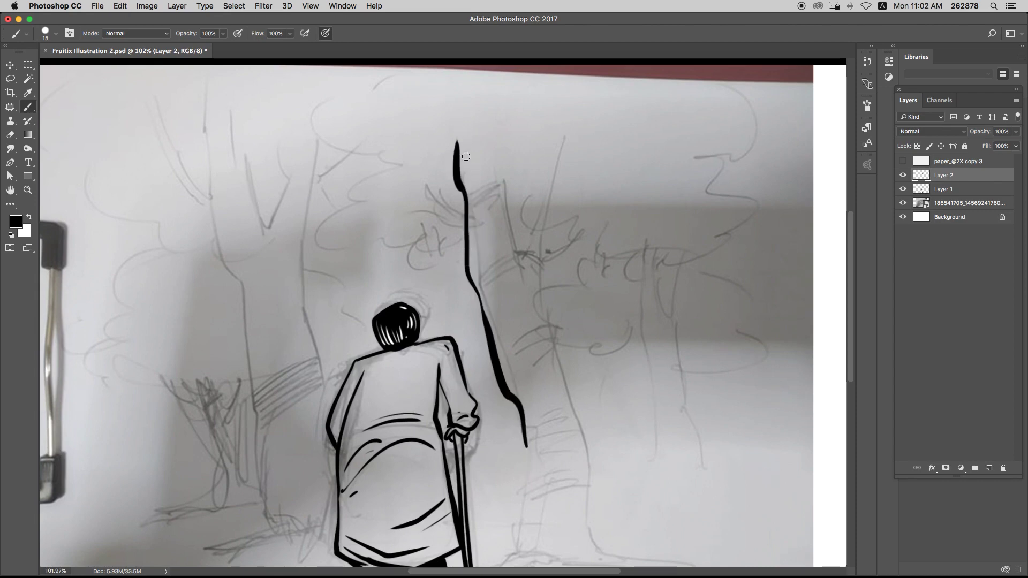
{"action": "key", "text": "super+z"}
- Try thicker strokes for the right-hand tree's trunk and upper branches with the brush size at 30
{"action": "key", "text": "bracketright"}
{"action": "left_click_drag", "start_coordinate": [469, 211], "coordinate": [489, 307]}
{"action": "key", "text": "super+z"}
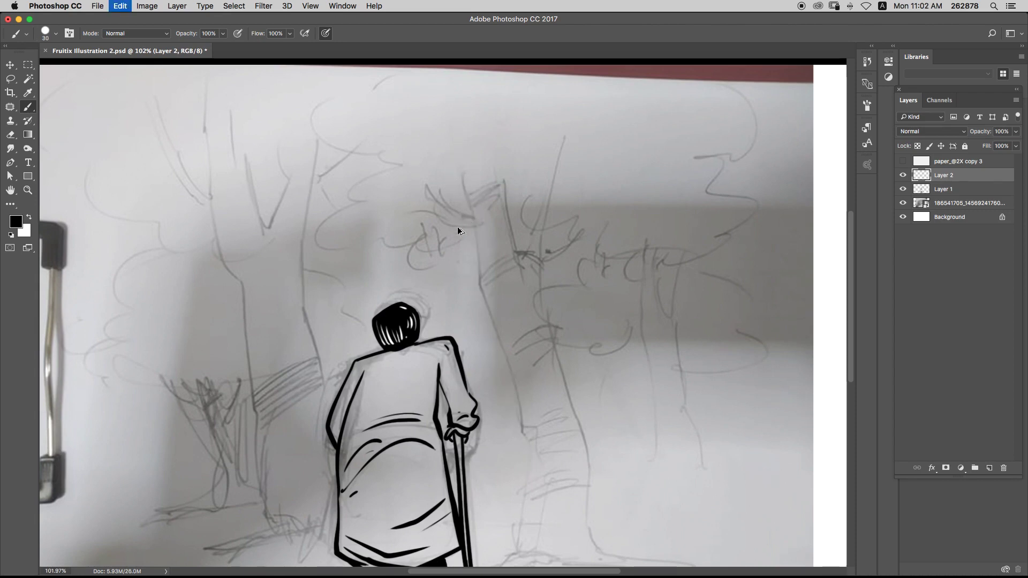
{"action": "mouse_move", "coordinate": [459, 229]}
{"action": "left_mouse_down"}
{"action": "mouse_move", "coordinate": [428, 183]}
{"action": "mouse_move", "coordinate": [479, 231]}
{"action": "left_mouse_up"}
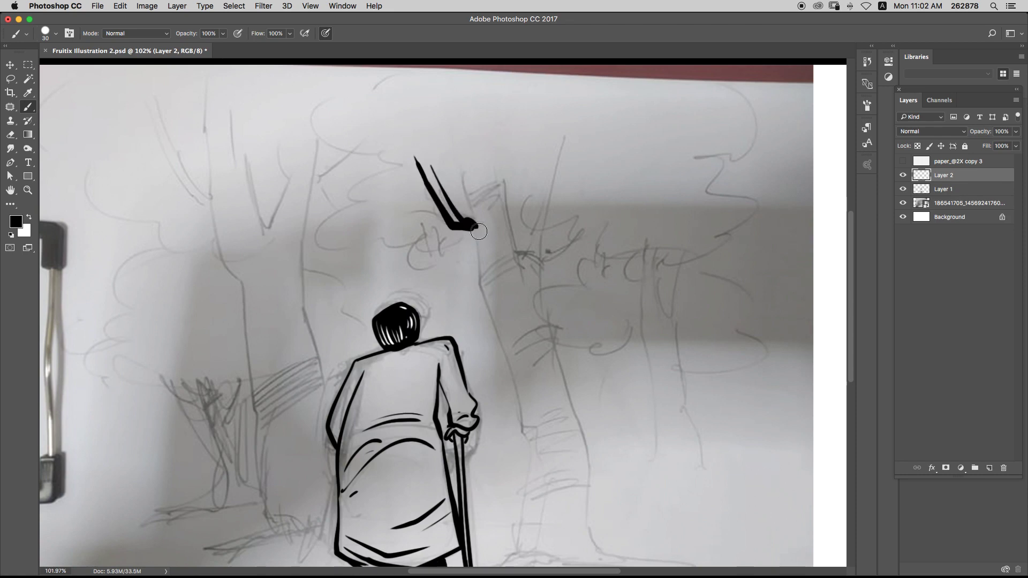
{"action": "key", "text": "super+z"}
{"action": "key", "text": "super+z"}
{"action": "left_click_drag", "start_coordinate": [463, 177], "coordinate": [485, 300]}
{"action": "key", "text": "super+z"}
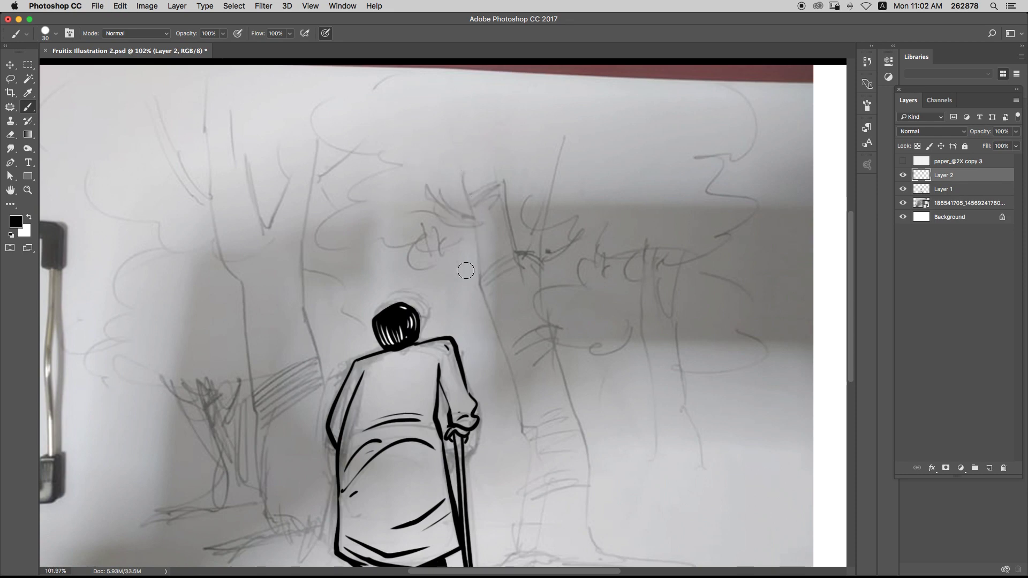
- Ink the left edge of the right-hand tree's trunk down to the ground with a size 20 brush
{"action": "mouse_move", "coordinate": [465, 180]}
{"action": "left_mouse_down"}
{"action": "mouse_move", "coordinate": [477, 250]}
{"action": "mouse_move", "coordinate": [537, 503]}
{"action": "left_mouse_up"}
{"action": "scroll", "coordinate": [530, 241], "scroll_direction": "down", "scroll_amount": 5}
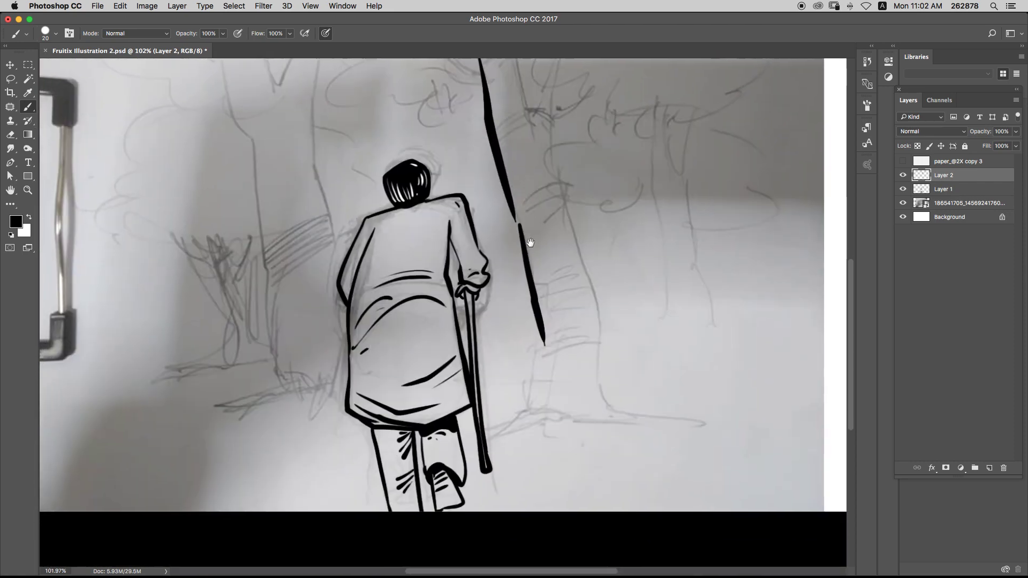
{"action": "key", "text": "super+z"}
{"action": "mouse_move", "coordinate": [513, 223]}
{"action": "left_mouse_down"}
{"action": "mouse_move", "coordinate": [534, 388]}
{"action": "mouse_move", "coordinate": [518, 435]}
{"action": "left_mouse_up"}
{"action": "left_click_drag", "start_coordinate": [569, 178], "coordinate": [573, 339]}
- Ink the V-shaped fork of the tree's upper branches and the trunk's right edge down to its spreading root
{"action": "left_click_drag", "start_coordinate": [512, 194], "coordinate": [541, 298]}
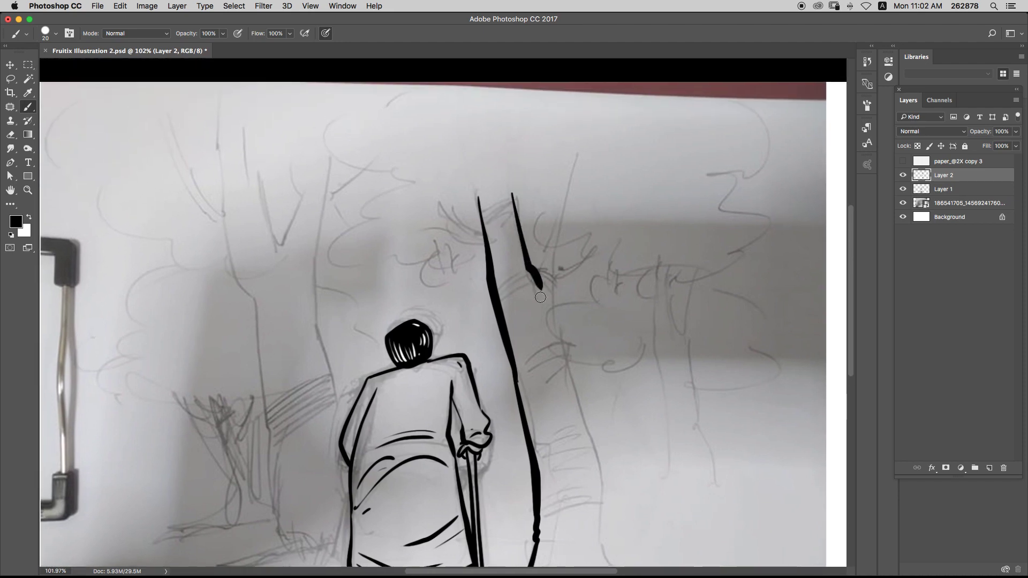
{"action": "mouse_move", "coordinate": [539, 262]}
{"action": "left_mouse_down"}
{"action": "mouse_move", "coordinate": [550, 270]}
{"action": "mouse_move", "coordinate": [552, 191]}
{"action": "mouse_move", "coordinate": [552, 278]}
{"action": "mouse_move", "coordinate": [505, 279]}
{"action": "mouse_move", "coordinate": [503, 260]}
{"action": "mouse_move", "coordinate": [559, 316]}
{"action": "mouse_move", "coordinate": [576, 371]}
{"action": "left_mouse_up"}
{"action": "left_click_drag", "start_coordinate": [578, 320], "coordinate": [594, 226]}
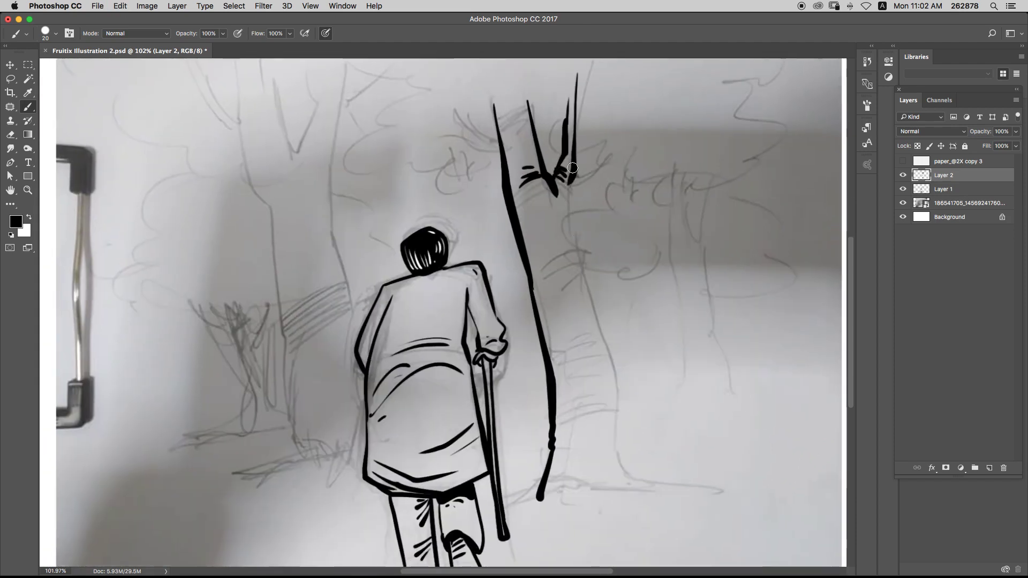
{"action": "left_click_drag", "start_coordinate": [571, 185], "coordinate": [612, 385]}
{"action": "mouse_move", "coordinate": [598, 349]}
{"action": "left_mouse_down"}
{"action": "mouse_move", "coordinate": [611, 468]}
{"action": "mouse_move", "coordinate": [627, 501]}
{"action": "mouse_move", "coordinate": [624, 493]}
{"action": "mouse_move", "coordinate": [700, 517]}
{"action": "left_mouse_up"}
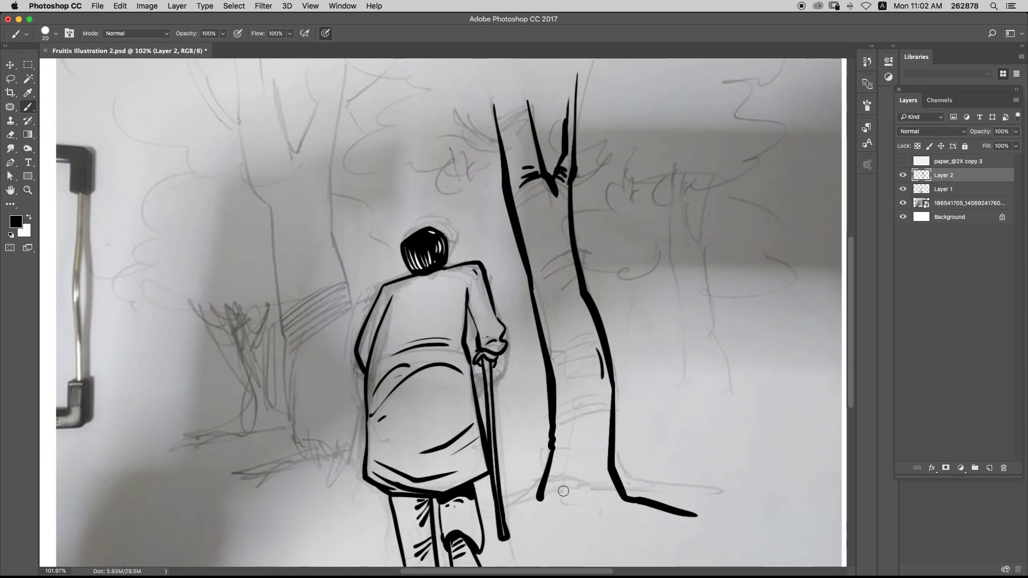
- Draw a row of grass tufts along the foot of the trunk and root, with a few dots beside the trunk
{"action": "left_click_drag", "start_coordinate": [563, 502], "coordinate": [560, 491]}
{"action": "mouse_move", "coordinate": [566, 504]}
{"action": "left_mouse_down"}
{"action": "mouse_move", "coordinate": [570, 489]}
{"action": "mouse_move", "coordinate": [591, 501]}
{"action": "mouse_move", "coordinate": [551, 489]}
{"action": "mouse_move", "coordinate": [509, 509]}
{"action": "mouse_move", "coordinate": [549, 492]}
{"action": "mouse_move", "coordinate": [522, 502]}
{"action": "mouse_move", "coordinate": [530, 476]}
{"action": "left_mouse_up"}
{"action": "left_click", "coordinate": [519, 478]}
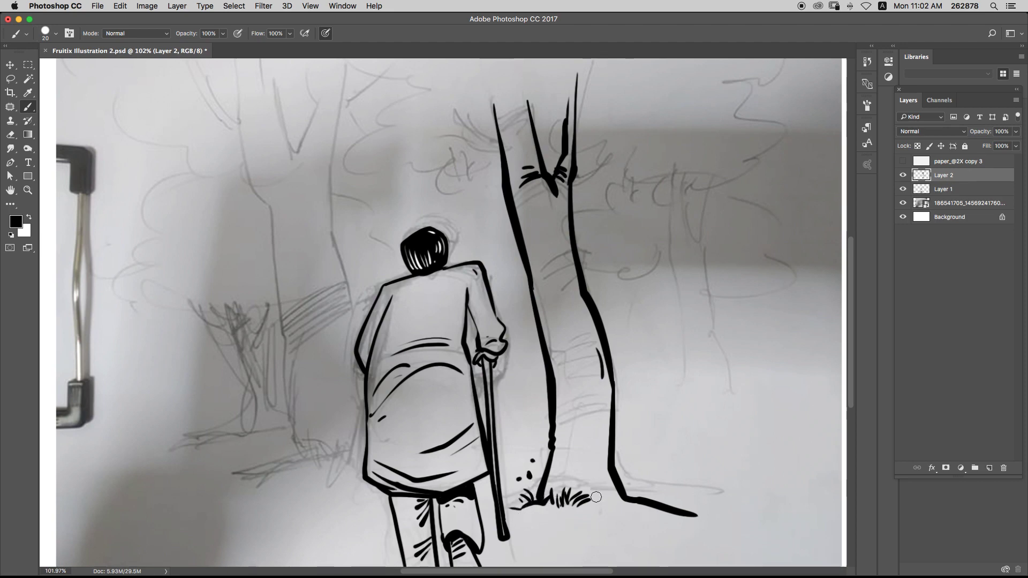
{"action": "mouse_move", "coordinate": [596, 497]}
{"action": "left_mouse_down"}
{"action": "mouse_move", "coordinate": [588, 508]}
{"action": "mouse_move", "coordinate": [625, 510]}
{"action": "left_mouse_up"}
{"action": "mouse_move", "coordinate": [636, 502]}
{"action": "left_mouse_down"}
{"action": "mouse_move", "coordinate": [631, 510]}
{"action": "mouse_move", "coordinate": [637, 492]}
{"action": "left_mouse_up"}
{"action": "left_click_drag", "start_coordinate": [642, 400], "coordinate": [607, 282]}
{"action": "left_click_drag", "start_coordinate": [598, 405], "coordinate": [608, 399]}
{"action": "mouse_move", "coordinate": [686, 382]}
{"action": "left_mouse_down"}
{"action": "mouse_move", "coordinate": [673, 399]}
{"action": "mouse_move", "coordinate": [695, 402]}
{"action": "left_mouse_up"}
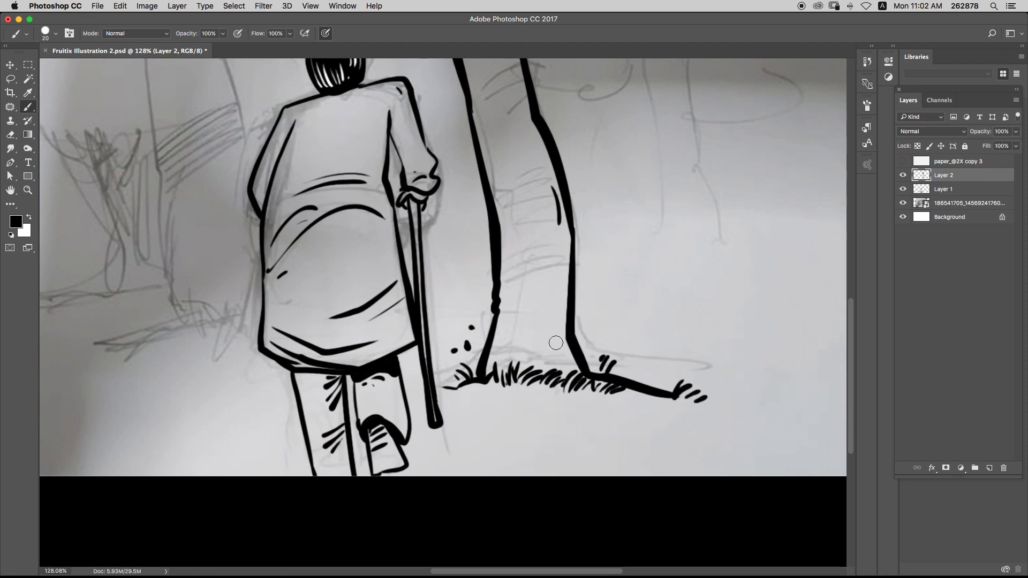
- Thicken the grass at the trunk's foot with more blades above and below the first row
{"action": "left_click_drag", "start_coordinate": [544, 372], "coordinate": [500, 382]}
{"action": "key", "text": "XF86AudioRaiseVolume"}
{"action": "mouse_move", "coordinate": [550, 351]}
{"action": "left_mouse_down"}
{"action": "mouse_move", "coordinate": [511, 346]}
{"action": "mouse_move", "coordinate": [529, 358]}
{"action": "mouse_move", "coordinate": [477, 393]}
{"action": "mouse_move", "coordinate": [527, 394]}
{"action": "left_mouse_up"}
{"action": "mouse_move", "coordinate": [529, 399]}
{"action": "left_mouse_down"}
{"action": "mouse_move", "coordinate": [544, 393]}
{"action": "mouse_move", "coordinate": [516, 401]}
{"action": "left_mouse_up"}
{"action": "left_click_drag", "start_coordinate": [507, 398], "coordinate": [564, 406]}
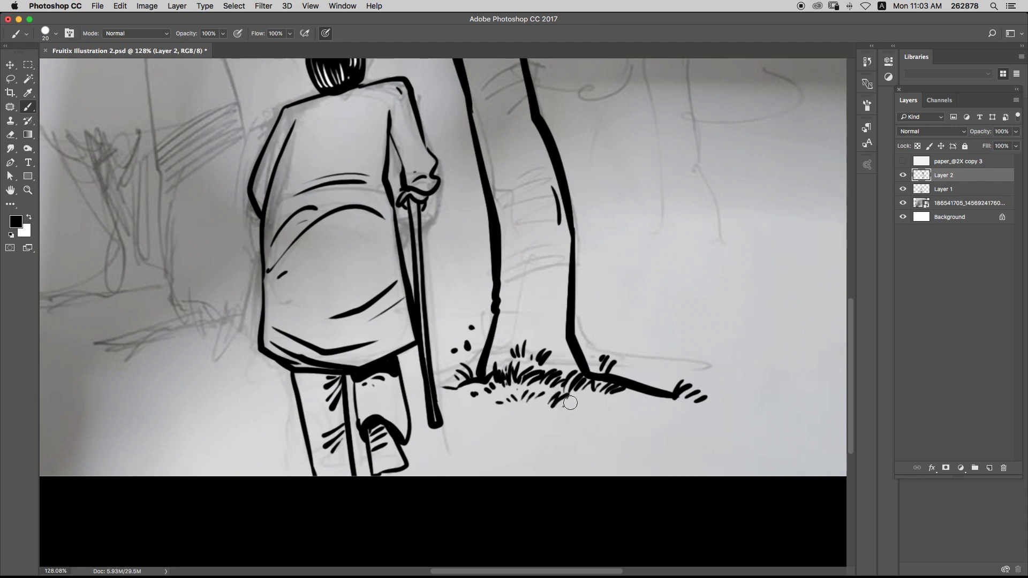
{"action": "left_click_drag", "start_coordinate": [636, 369], "coordinate": [619, 363]}
- Draw a thinner second root running right from the trunk's base with the brush size at 9, shading where it begins
{"action": "scroll", "coordinate": [490, 360], "scroll_direction": "up", "scroll_amount": 4}
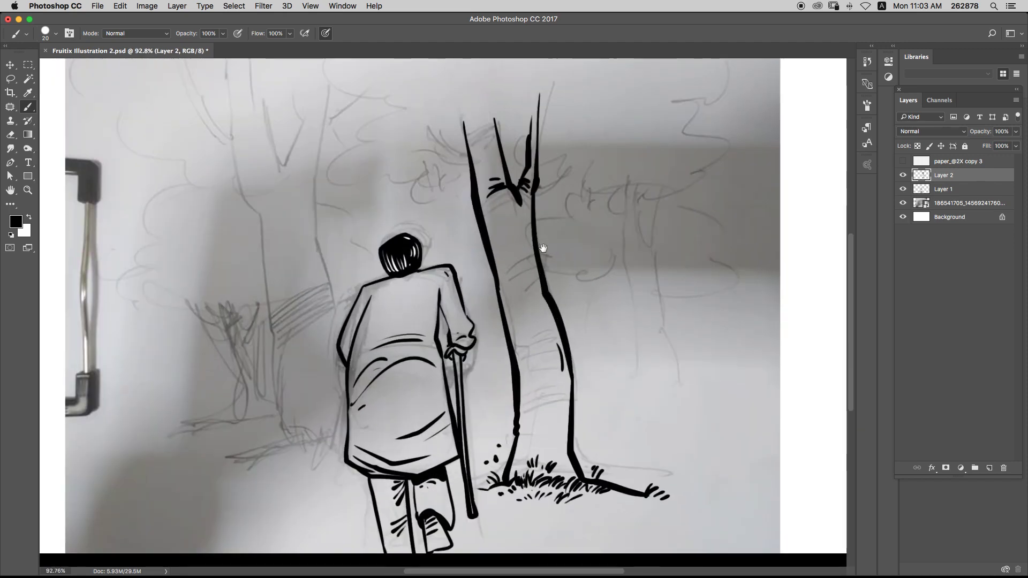
{"action": "scroll", "coordinate": [630, 459], "scroll_direction": "down", "scroll_amount": 3}
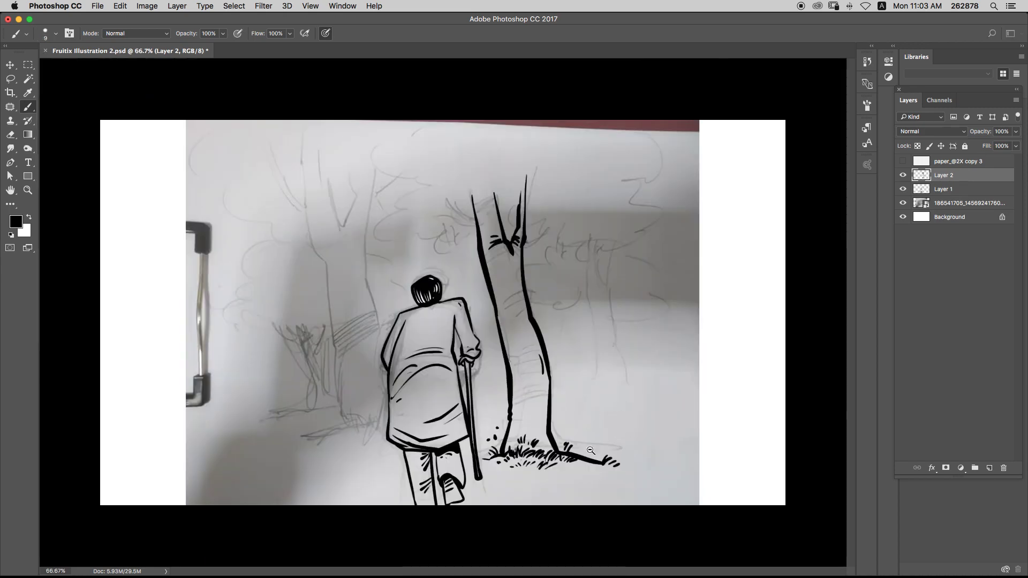
{"action": "scroll", "coordinate": [591, 450], "scroll_direction": "up", "scroll_amount": 4}
{"action": "left_click_drag", "start_coordinate": [547, 443], "coordinate": [664, 442]}
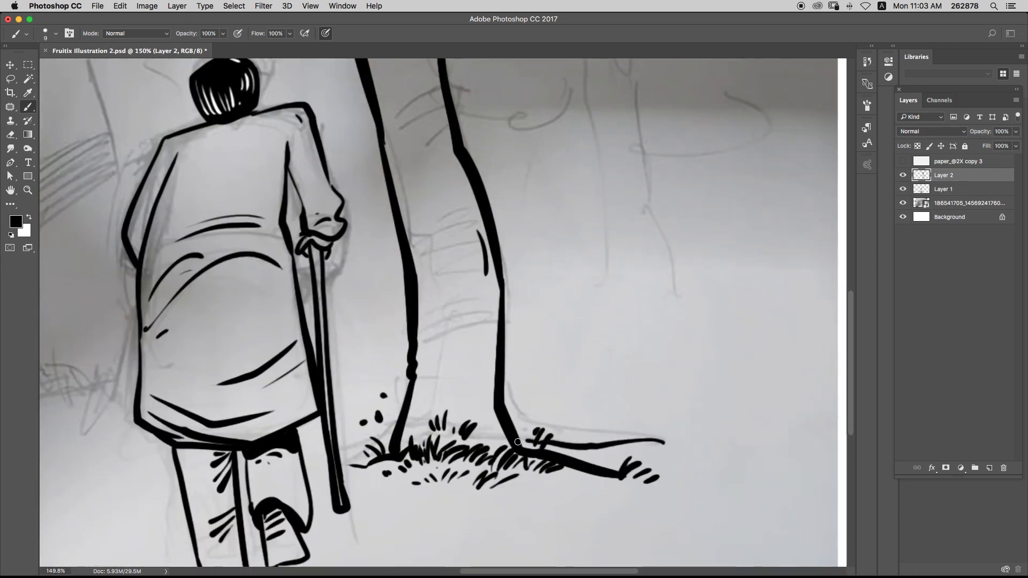
{"action": "left_click_drag", "start_coordinate": [568, 455], "coordinate": [632, 446]}
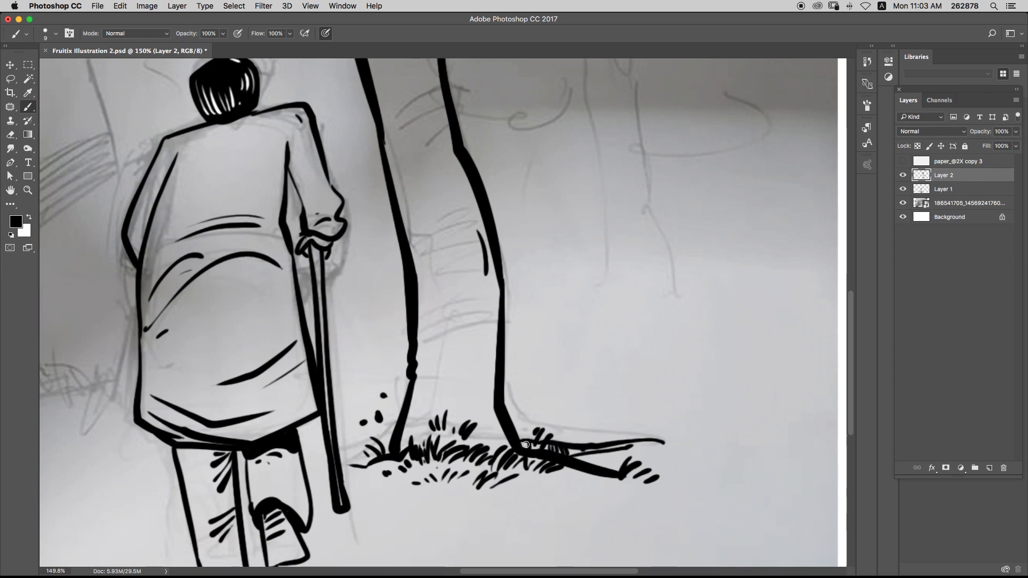
{"action": "left_click_drag", "start_coordinate": [629, 445], "coordinate": [664, 444]}
- Extend the left root behind the walking stick and add fine grass below the trunk and on the right root
{"action": "mouse_move", "coordinate": [385, 438]}
{"action": "left_mouse_down"}
{"action": "mouse_move", "coordinate": [587, 389]}
{"action": "mouse_move", "coordinate": [541, 408]}
{"action": "left_mouse_up"}
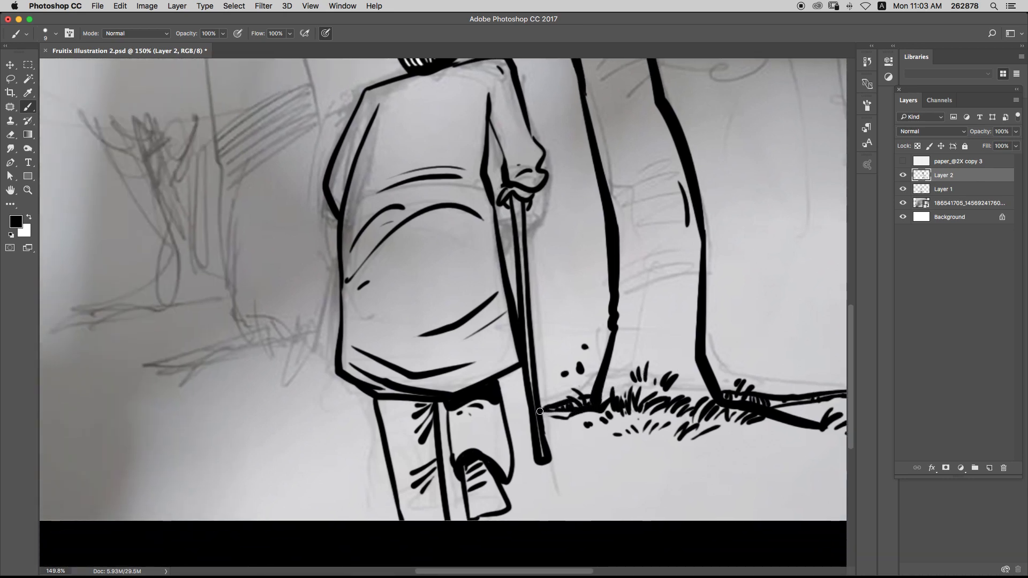
{"action": "left_click_drag", "start_coordinate": [539, 412], "coordinate": [520, 412]}
{"action": "left_click_drag", "start_coordinate": [658, 391], "coordinate": [584, 360]}
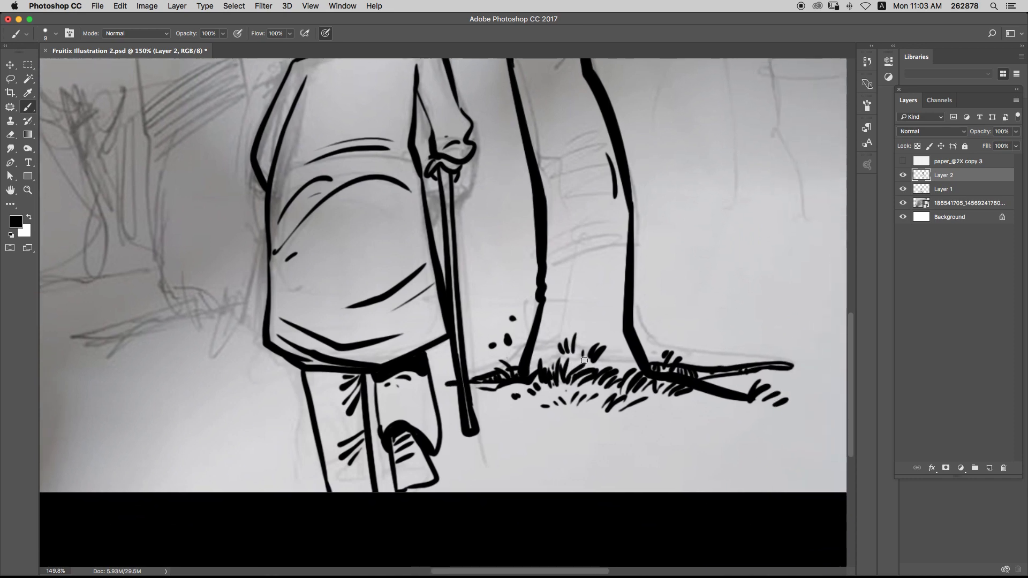
{"action": "mouse_move", "coordinate": [649, 413]}
{"action": "left_mouse_down"}
{"action": "mouse_move", "coordinate": [664, 397]}
{"action": "mouse_move", "coordinate": [682, 399]}
{"action": "left_mouse_up"}
{"action": "left_click_drag", "start_coordinate": [731, 374], "coordinate": [745, 368]}
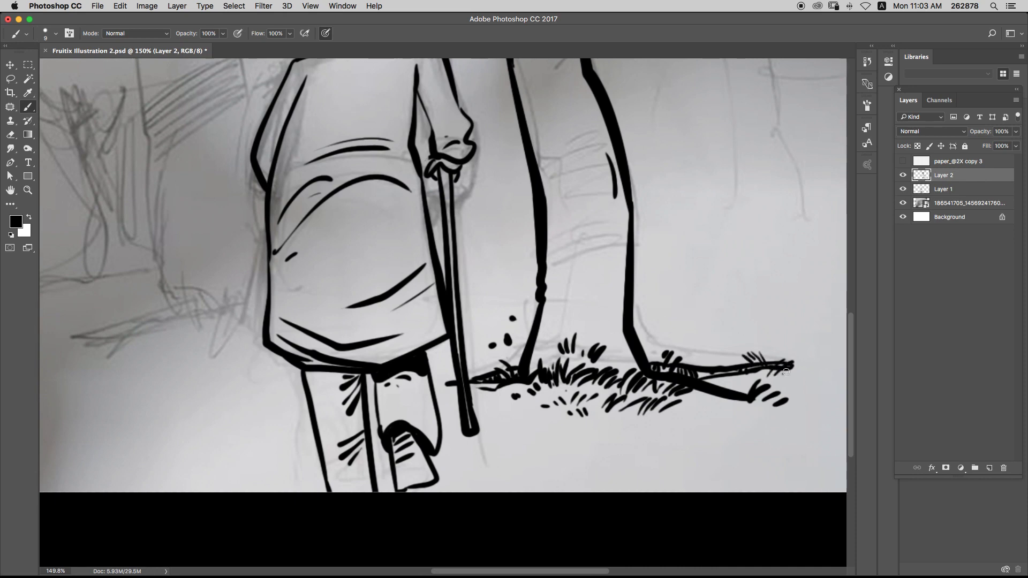
- Add fine grass blades along and beyond the right roots, plus a small weed with dots above them
{"action": "scroll", "coordinate": [814, 372], "scroll_direction": "right", "scroll_amount": 5}
{"action": "scroll", "coordinate": [814, 372], "scroll_direction": "down", "scroll_amount": 1}
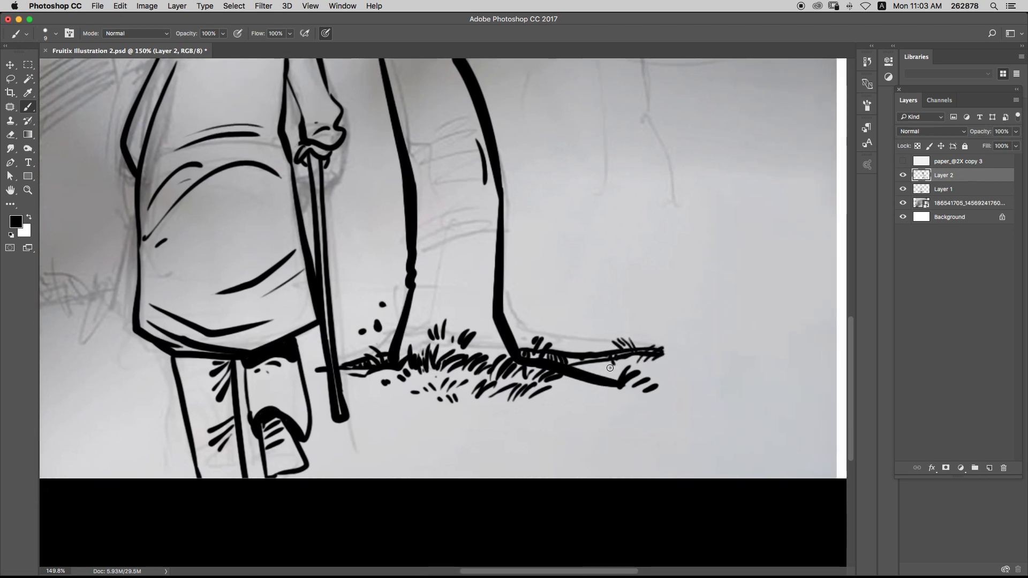
{"action": "left_click", "coordinate": [611, 368]}
{"action": "left_click", "coordinate": [601, 366]}
{"action": "left_click_drag", "start_coordinate": [677, 352], "coordinate": [648, 377]}
{"action": "left_click_drag", "start_coordinate": [643, 388], "coordinate": [670, 384]}
{"action": "left_click_drag", "start_coordinate": [681, 391], "coordinate": [747, 395]}
{"action": "scroll", "coordinate": [705, 399], "scroll_direction": "left", "scroll_amount": 2}
{"action": "scroll", "coordinate": [705, 399], "scroll_direction": "up", "scroll_amount": 1}
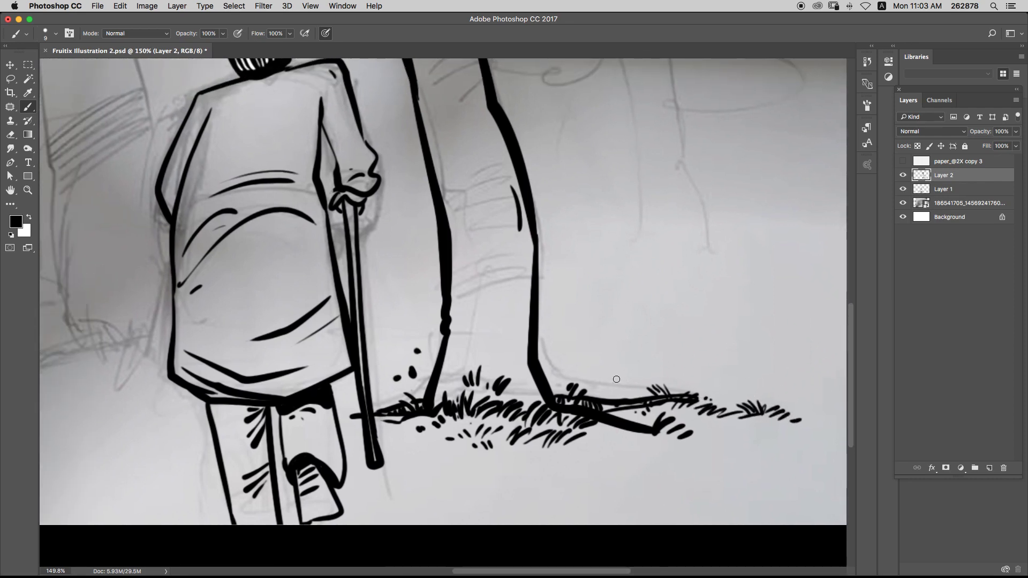
{"action": "left_click_drag", "start_coordinate": [612, 370], "coordinate": [618, 382]}
{"action": "scroll", "coordinate": [625, 402], "scroll_direction": "down", "scroll_amount": 4}
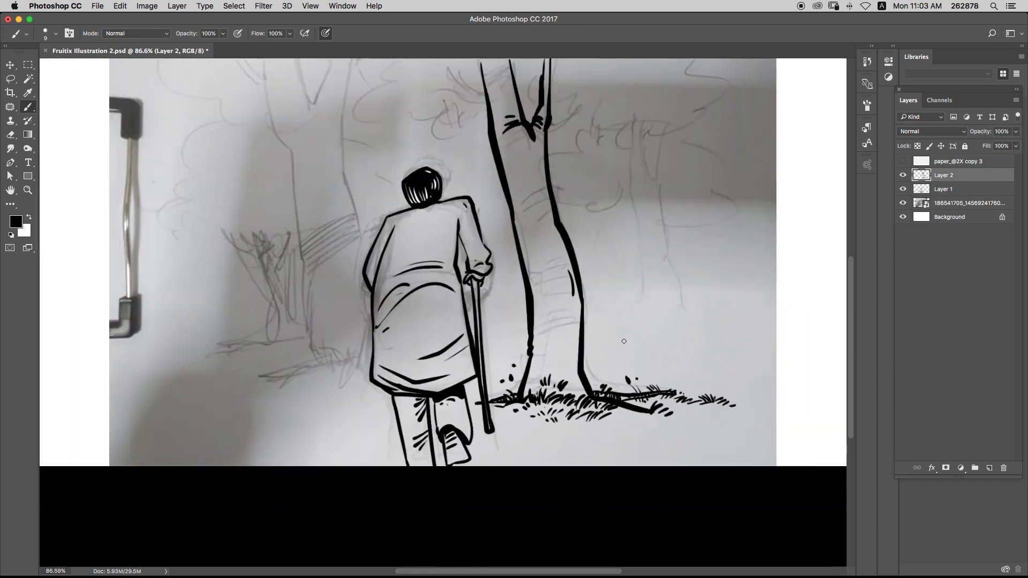
- Draw curved lines across the trunk's base above the grass and hatch the area beneath their left end
{"action": "scroll", "coordinate": [556, 369], "scroll_direction": "up", "scroll_amount": 5}
{"action": "left_click_drag", "start_coordinate": [553, 337], "coordinate": [645, 336]}
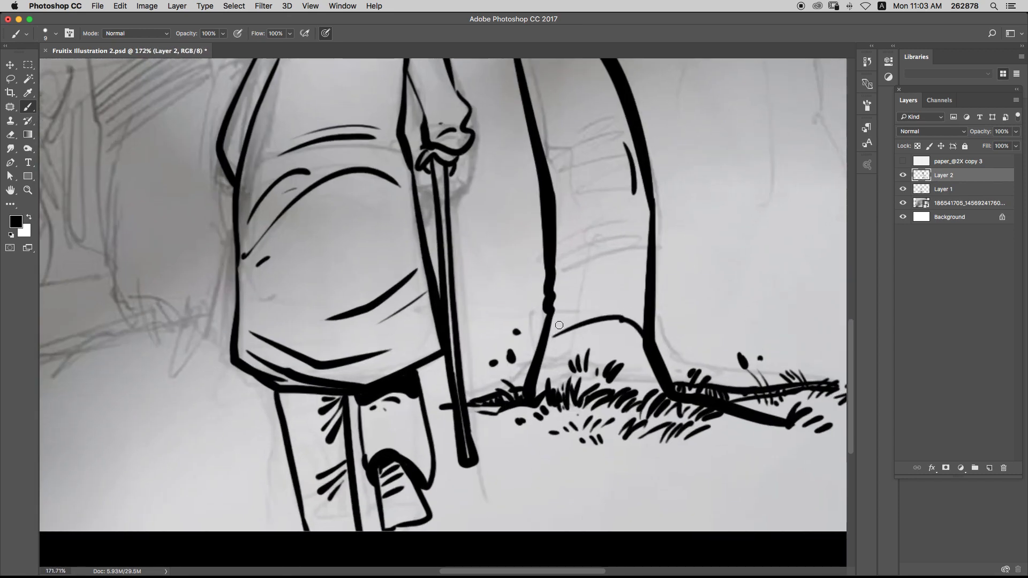
{"action": "left_click_drag", "start_coordinate": [551, 330], "coordinate": [610, 316]}
{"action": "left_click_drag", "start_coordinate": [542, 362], "coordinate": [569, 348]}
{"action": "left_click_drag", "start_coordinate": [549, 364], "coordinate": [573, 357]}
{"action": "scroll", "coordinate": [619, 298], "scroll_direction": "up", "scroll_amount": 5}
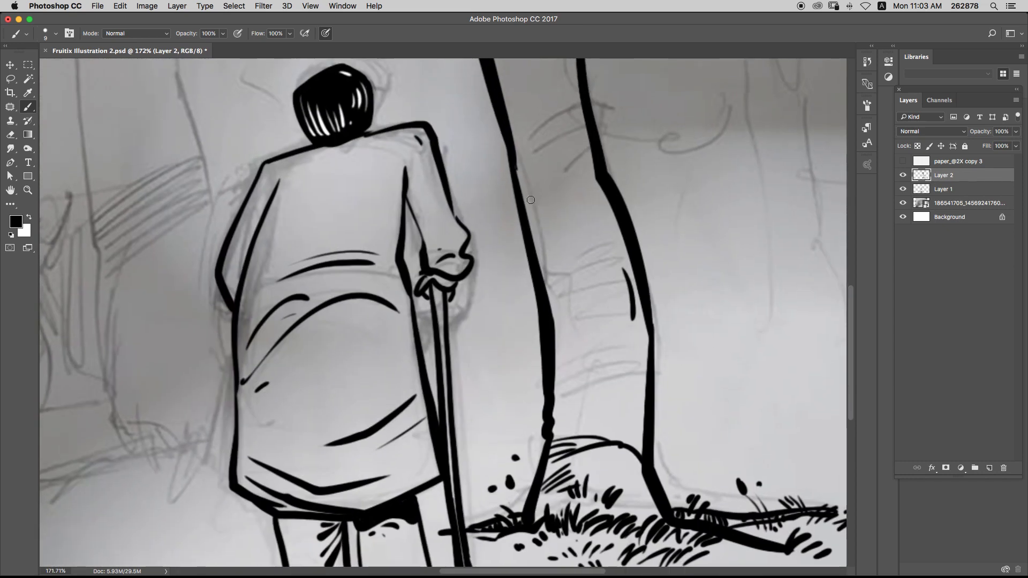
- Draw curved bark bands across the middle of the trunk, with short vertical hatching and a dot below them
{"action": "mouse_move", "coordinate": [575, 170]}
{"action": "left_mouse_down"}
{"action": "mouse_move", "coordinate": [526, 207]}
{"action": "mouse_move", "coordinate": [541, 205]}
{"action": "left_mouse_up"}
{"action": "mouse_move", "coordinate": [599, 185]}
{"action": "left_mouse_down"}
{"action": "mouse_move", "coordinate": [541, 221]}
{"action": "mouse_move", "coordinate": [550, 286]}
{"action": "left_mouse_up"}
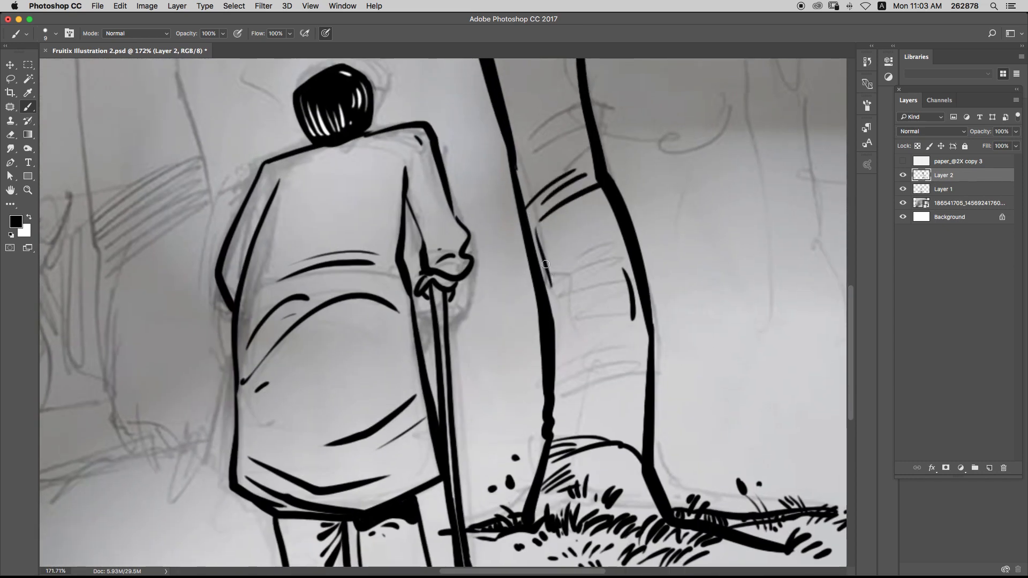
{"action": "mouse_move", "coordinate": [544, 241]}
{"action": "left_mouse_down"}
{"action": "mouse_move", "coordinate": [556, 280]}
{"action": "mouse_move", "coordinate": [559, 273]}
{"action": "left_mouse_up"}
{"action": "left_click_drag", "start_coordinate": [559, 237], "coordinate": [564, 257]}
{"action": "left_click", "coordinate": [567, 304]}
- Draw a wood knot with nested curved rings near the right edge of the lower trunk
{"action": "left_click_drag", "start_coordinate": [622, 283], "coordinate": [621, 299]}
{"action": "mouse_move", "coordinate": [616, 272]}
{"action": "left_mouse_down"}
{"action": "mouse_move", "coordinate": [610, 303]}
{"action": "mouse_move", "coordinate": [623, 325]}
{"action": "left_mouse_up"}
{"action": "left_click_drag", "start_coordinate": [611, 266], "coordinate": [635, 346]}
{"action": "mouse_move", "coordinate": [592, 298]}
{"action": "left_mouse_down"}
{"action": "mouse_move", "coordinate": [615, 345]}
{"action": "mouse_move", "coordinate": [640, 338]}
{"action": "left_mouse_up"}
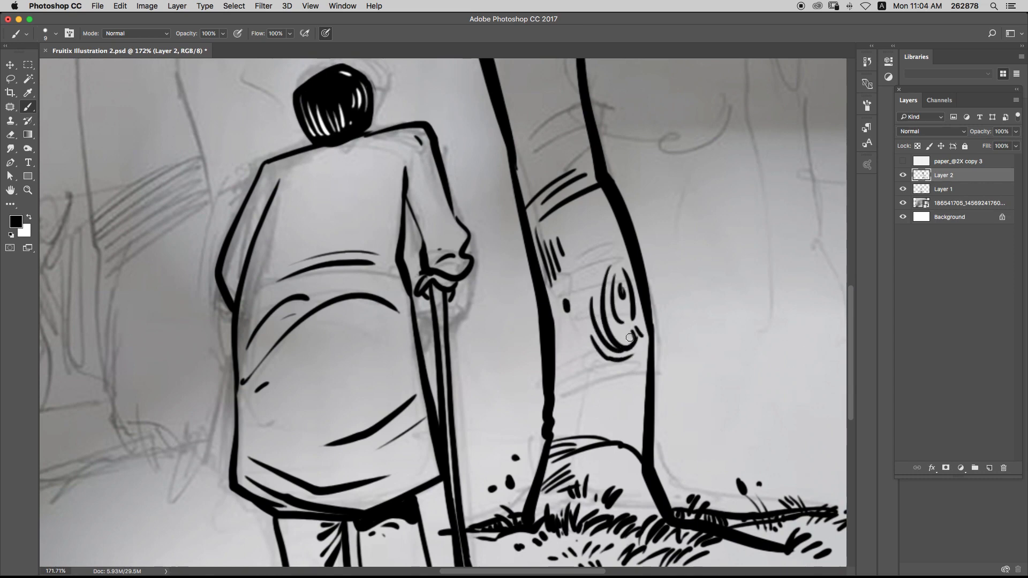
- Ink a forked side branch growing left from the upper trunk and cap the top of the left limb
{"action": "left_click_drag", "start_coordinate": [626, 247], "coordinate": [678, 468]}
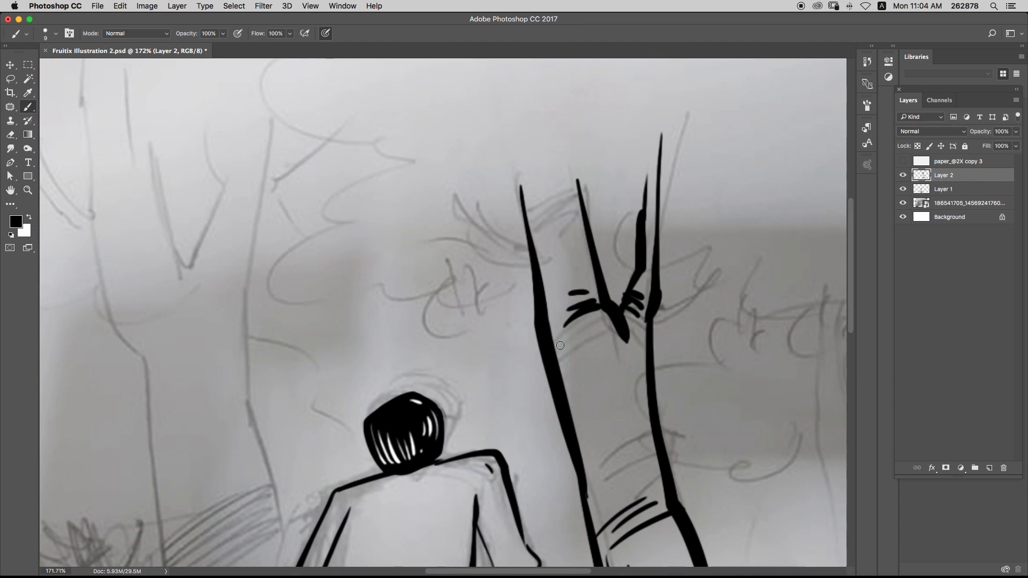
{"action": "left_click_drag", "start_coordinate": [560, 343], "coordinate": [606, 319]}
{"action": "mouse_move", "coordinate": [532, 243]}
{"action": "left_mouse_down"}
{"action": "mouse_move", "coordinate": [509, 243]}
{"action": "mouse_move", "coordinate": [425, 150]}
{"action": "left_mouse_up"}
{"action": "mouse_move", "coordinate": [454, 149]}
{"action": "left_mouse_down"}
{"action": "mouse_move", "coordinate": [527, 213]}
{"action": "mouse_move", "coordinate": [588, 191]}
{"action": "left_mouse_up"}
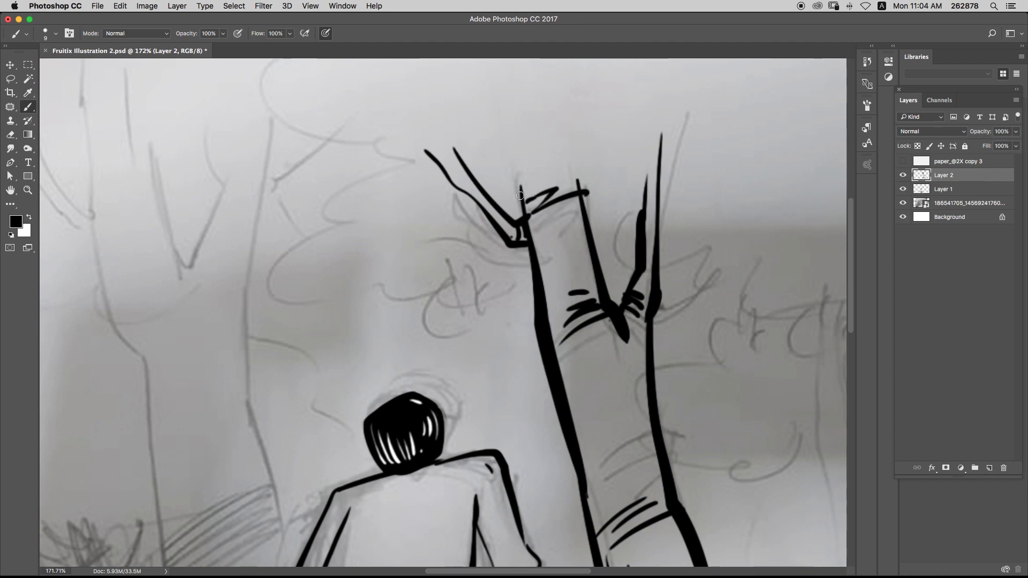
{"action": "mouse_move", "coordinate": [452, 191]}
{"action": "left_mouse_down"}
{"action": "mouse_move", "coordinate": [408, 164]}
{"action": "mouse_move", "coordinate": [417, 160]}
{"action": "left_mouse_up"}
- Add curved bark bands across the upper left limb and a small bark mark on the right-hand branch
{"action": "mouse_move", "coordinate": [647, 204]}
{"action": "left_mouse_down"}
{"action": "mouse_move", "coordinate": [642, 145]}
{"action": "mouse_move", "coordinate": [657, 193]}
{"action": "left_mouse_up"}
{"action": "left_click_drag", "start_coordinate": [525, 201], "coordinate": [581, 217]}
{"action": "left_click_drag", "start_coordinate": [541, 246], "coordinate": [581, 227]}
{"action": "mouse_move", "coordinate": [543, 255]}
{"action": "left_mouse_down"}
{"action": "mouse_move", "coordinate": [585, 238]}
{"action": "mouse_move", "coordinate": [585, 253]}
{"action": "left_mouse_up"}
{"action": "left_click_drag", "start_coordinate": [574, 316], "coordinate": [561, 213]}
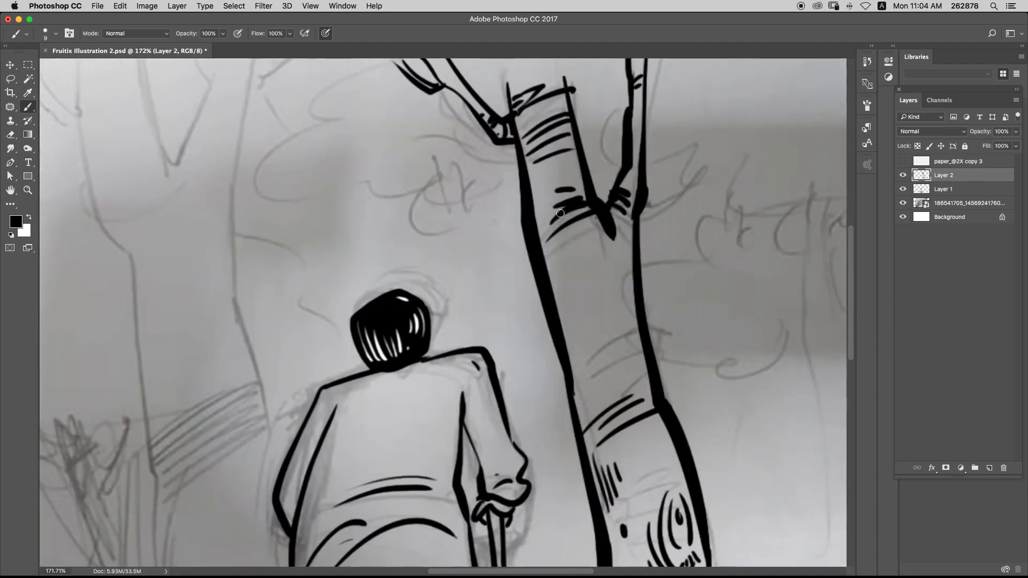
- Draw a knot with concentric rings and small dots on the trunk's left side just below the fork
{"action": "left_click_drag", "start_coordinate": [548, 259], "coordinate": [555, 299]}
{"action": "left_click_drag", "start_coordinate": [547, 240], "coordinate": [566, 306]}
{"action": "key", "text": "super+z"}
{"action": "key", "text": "super+z"}
{"action": "key", "text": "super+z"}
{"action": "key", "text": "super+z"}
{"action": "mouse_move", "coordinate": [559, 257]}
{"action": "left_mouse_down"}
{"action": "mouse_move", "coordinate": [552, 278]}
{"action": "mouse_move", "coordinate": [548, 263]}
{"action": "mouse_move", "coordinate": [564, 301]}
{"action": "left_mouse_up"}
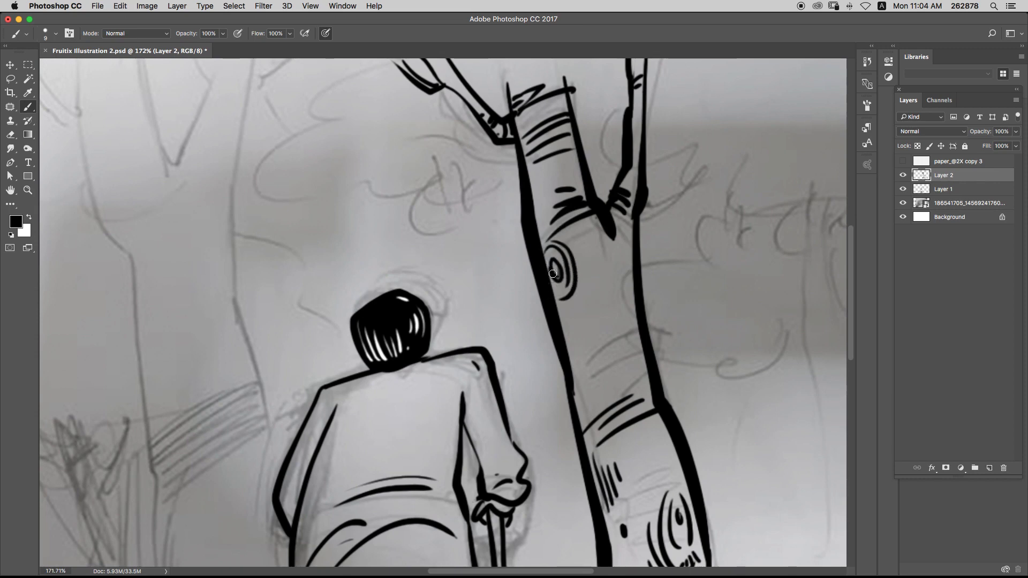
{"action": "left_click_drag", "start_coordinate": [578, 253], "coordinate": [581, 266]}
- Add short thick bark marks around the trunk's middle band and a long vertical line on the lower trunk
{"action": "left_click_drag", "start_coordinate": [625, 329], "coordinate": [610, 217]}
{"action": "left_click_drag", "start_coordinate": [558, 262], "coordinate": [569, 329]}
{"action": "key", "text": "super+z"}
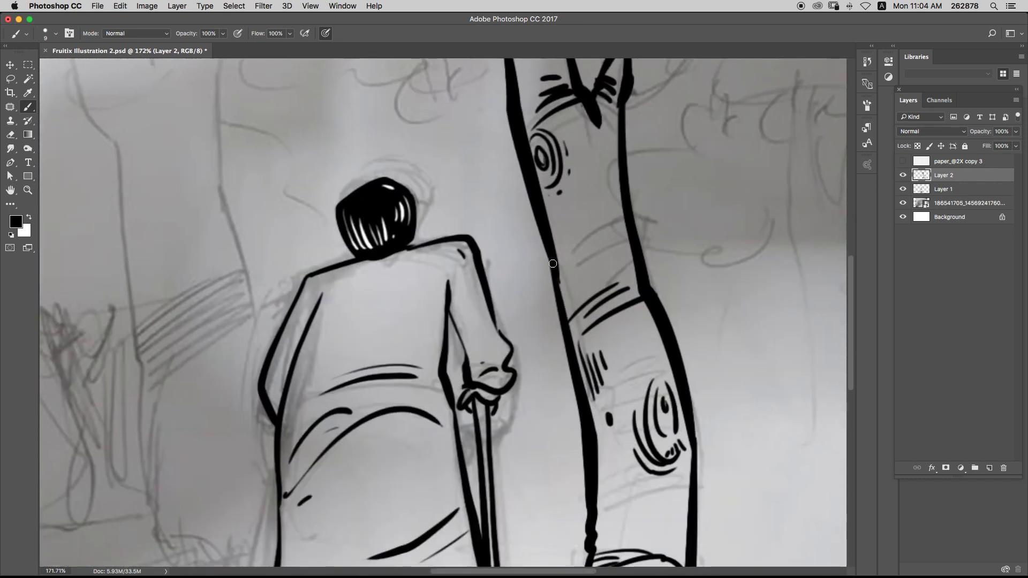
{"action": "mouse_move", "coordinate": [552, 264]}
{"action": "left_mouse_down"}
{"action": "mouse_move", "coordinate": [560, 315]}
{"action": "mouse_move", "coordinate": [561, 277]}
{"action": "mouse_move", "coordinate": [572, 325]}
{"action": "left_mouse_up"}
{"action": "left_click_drag", "start_coordinate": [569, 264], "coordinate": [575, 305]}
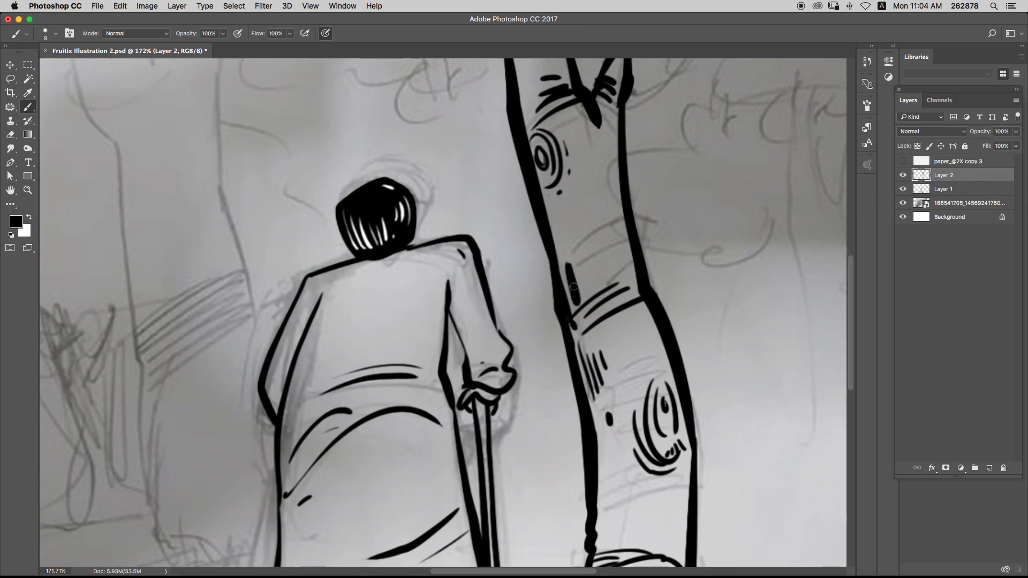
{"action": "mouse_move", "coordinate": [654, 321]}
{"action": "left_mouse_down"}
{"action": "mouse_move", "coordinate": [649, 344]}
{"action": "mouse_move", "coordinate": [637, 349]}
{"action": "left_mouse_up"}
{"action": "scroll", "coordinate": [627, 300], "scroll_direction": "down", "scroll_amount": 5}
{"action": "left_click_drag", "start_coordinate": [615, 264], "coordinate": [613, 399]}
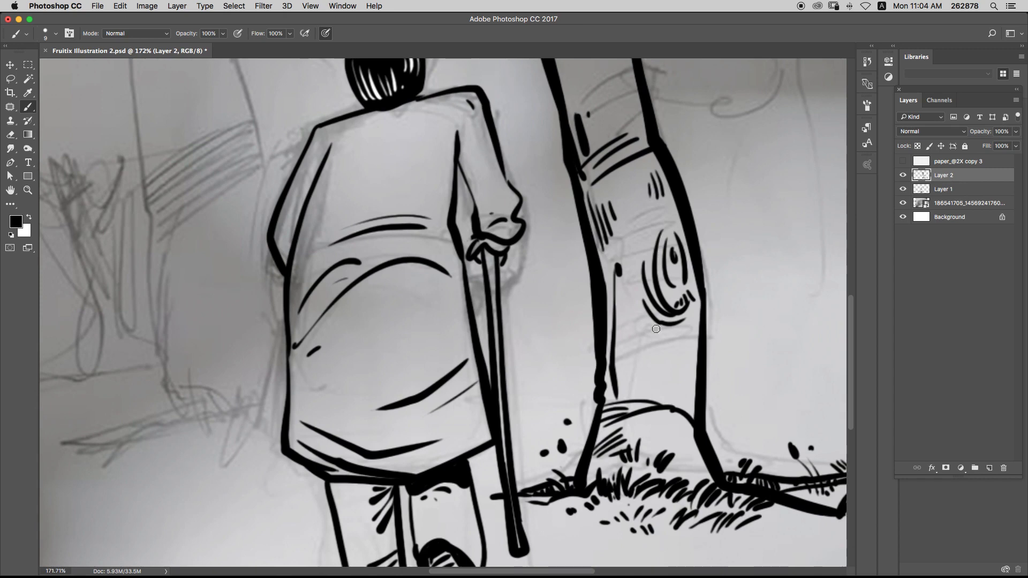
- Try contour strokes along the right side of the lower trunk beneath the knot
{"action": "left_click_drag", "start_coordinate": [690, 358], "coordinate": [690, 375]}
{"action": "key", "text": "super+alt+z"}
{"action": "key", "text": "super+alt+z"}
{"action": "mouse_move", "coordinate": [698, 307]}
{"action": "left_mouse_down"}
{"action": "mouse_move", "coordinate": [688, 404]}
{"action": "mouse_move", "coordinate": [707, 479]}
{"action": "mouse_move", "coordinate": [691, 475]}
{"action": "left_mouse_up"}
{"action": "key", "text": "super+alt+z"}
{"action": "left_click_drag", "start_coordinate": [675, 460], "coordinate": [684, 474]}
{"action": "scroll", "coordinate": [672, 437], "scroll_direction": "down", "scroll_amount": 5}
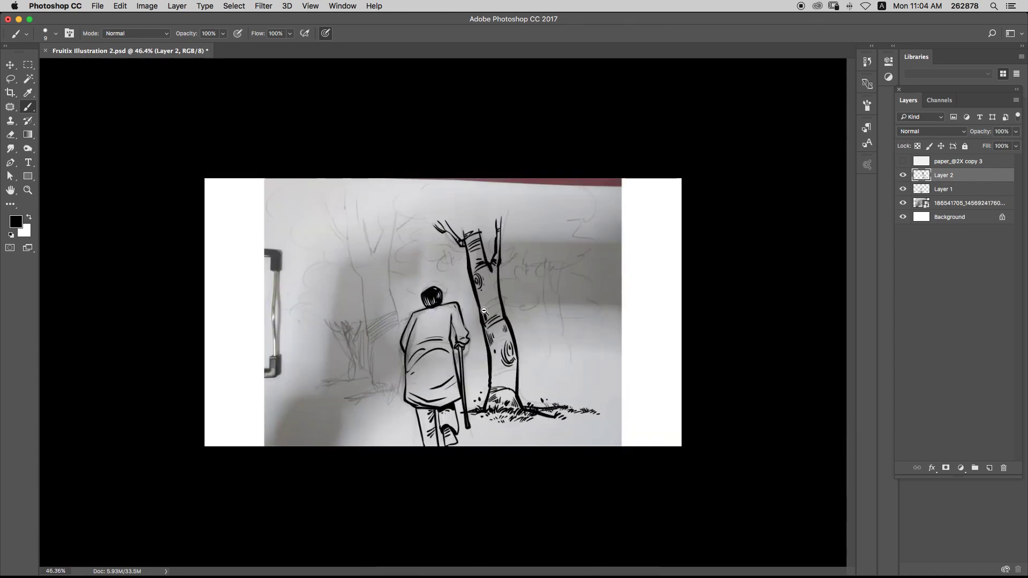
- Add short bark strokes on the left limb near the fork and along the right-hand branch
{"action": "key", "text": "super+0"}
{"action": "left_click_drag", "start_coordinate": [501, 225], "coordinate": [560, 231]}
{"action": "mouse_move", "coordinate": [560, 232]}
{"action": "left_mouse_down"}
{"action": "mouse_move", "coordinate": [652, 240]}
{"action": "mouse_move", "coordinate": [643, 220]}
{"action": "mouse_move", "coordinate": [584, 219]}
{"action": "mouse_move", "coordinate": [573, 240]}
{"action": "mouse_move", "coordinate": [569, 228]}
{"action": "left_mouse_up"}
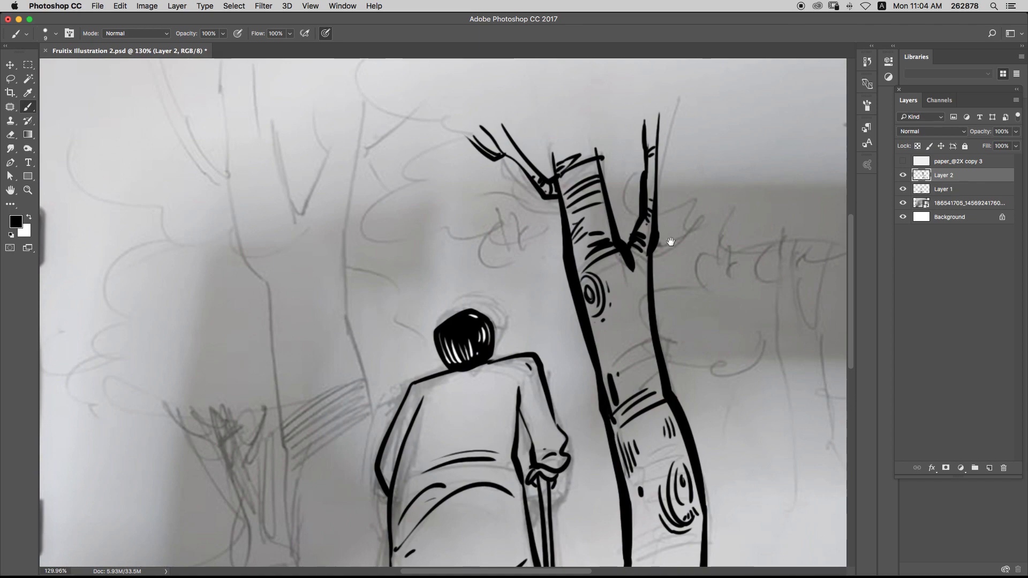
{"action": "left_click_drag", "start_coordinate": [647, 304], "coordinate": [642, 230]}
{"action": "left_click_drag", "start_coordinate": [666, 175], "coordinate": [641, 163]}
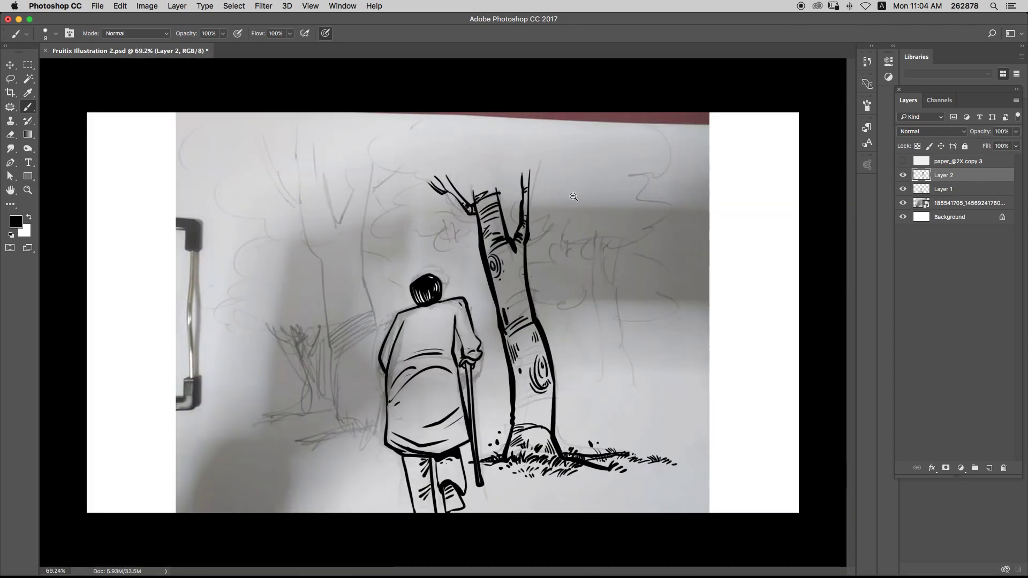
- Close the tip of the right-hand branch and draw small leaves and dots around it
{"action": "left_click_drag", "start_coordinate": [537, 180], "coordinate": [581, 180]}
{"action": "left_click_drag", "start_coordinate": [493, 169], "coordinate": [513, 159]}
{"action": "mouse_move", "coordinate": [500, 173]}
{"action": "left_mouse_down"}
{"action": "mouse_move", "coordinate": [515, 170]}
{"action": "mouse_move", "coordinate": [520, 186]}
{"action": "left_mouse_up"}
{"action": "left_click_drag", "start_coordinate": [523, 175], "coordinate": [530, 194]}
{"action": "left_click", "coordinate": [536, 172]}
{"action": "mouse_move", "coordinate": [465, 163]}
{"action": "left_mouse_down"}
{"action": "mouse_move", "coordinate": [483, 175]}
{"action": "mouse_move", "coordinate": [464, 193]}
{"action": "left_mouse_up"}
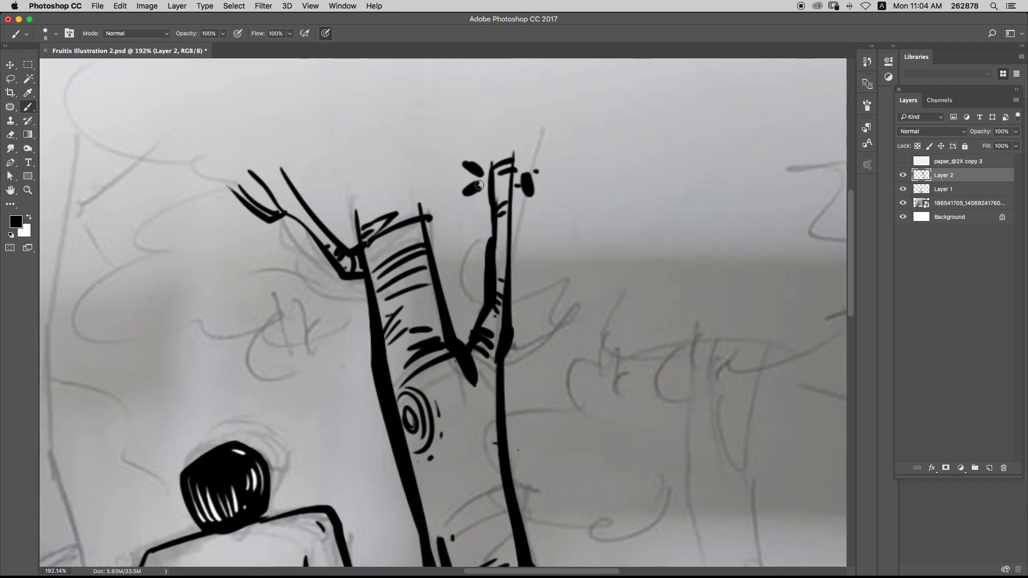
- Add bark strokes at the tip of the left side branch and draw small leaves and dots above it
{"action": "scroll", "coordinate": [483, 152], "scroll_direction": "down", "scroll_amount": 3}
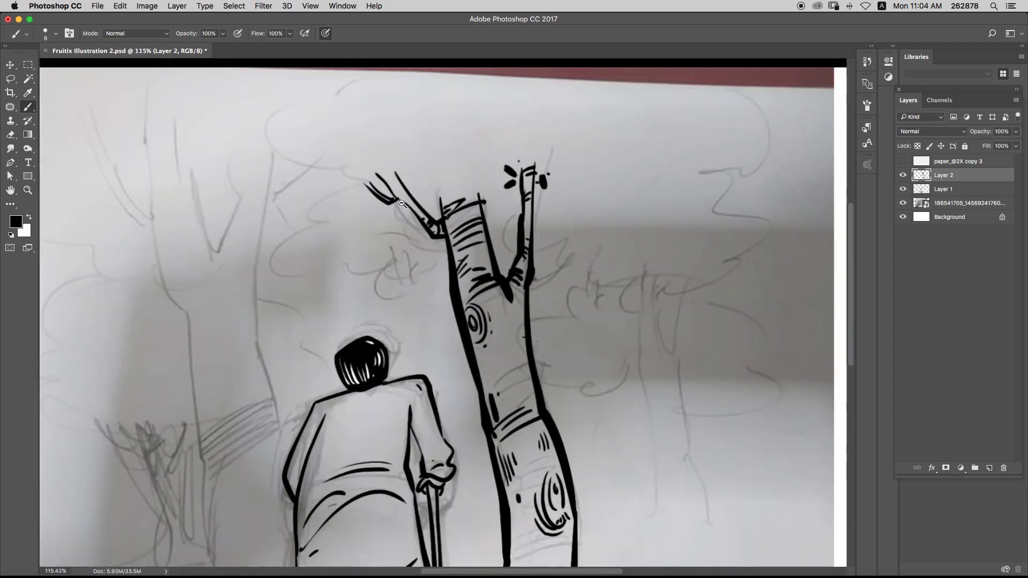
{"action": "scroll", "coordinate": [581, 245], "scroll_direction": "up", "scroll_amount": 4}
{"action": "scroll", "coordinate": [561, 236], "scroll_direction": "up", "scroll_amount": 1}
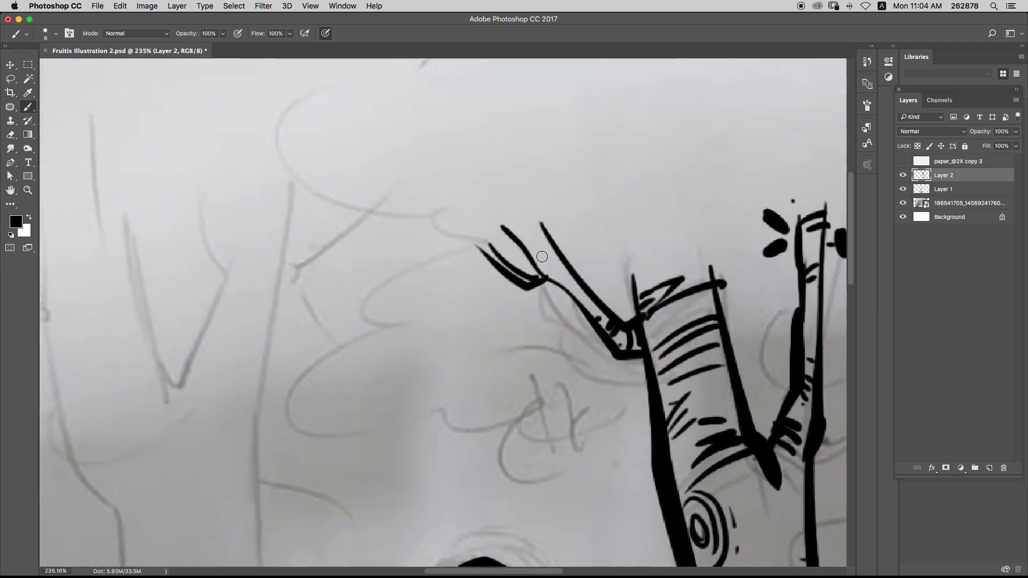
{"action": "mouse_move", "coordinate": [514, 217]}
{"action": "left_mouse_down"}
{"action": "mouse_move", "coordinate": [543, 245]}
{"action": "mouse_move", "coordinate": [535, 239]}
{"action": "left_mouse_up"}
{"action": "mouse_move", "coordinate": [525, 243]}
{"action": "left_mouse_down"}
{"action": "mouse_move", "coordinate": [534, 235]}
{"action": "mouse_move", "coordinate": [555, 252]}
{"action": "left_mouse_up"}
{"action": "mouse_move", "coordinate": [567, 204]}
{"action": "left_mouse_down"}
{"action": "mouse_move", "coordinate": [575, 234]}
{"action": "mouse_move", "coordinate": [597, 222]}
{"action": "left_mouse_up"}
{"action": "left_click", "coordinate": [533, 201]}
{"action": "left_click", "coordinate": [532, 208]}
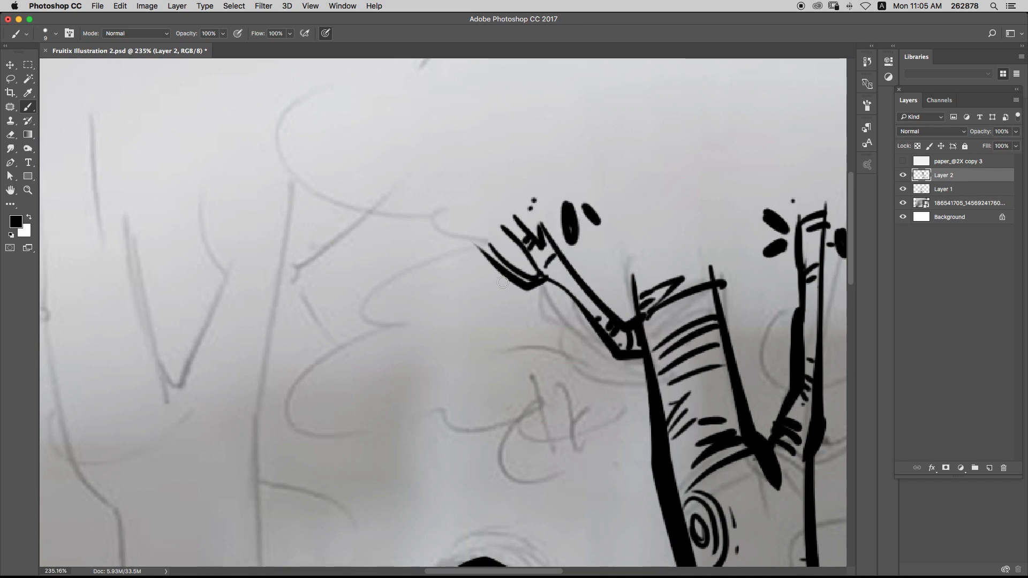
- Add a small stroke beneath the tip of the right tree's left side branch and save the document
{"action": "left_click_drag", "start_coordinate": [507, 286], "coordinate": [502, 297]}
{"action": "key", "text": "super+0"}
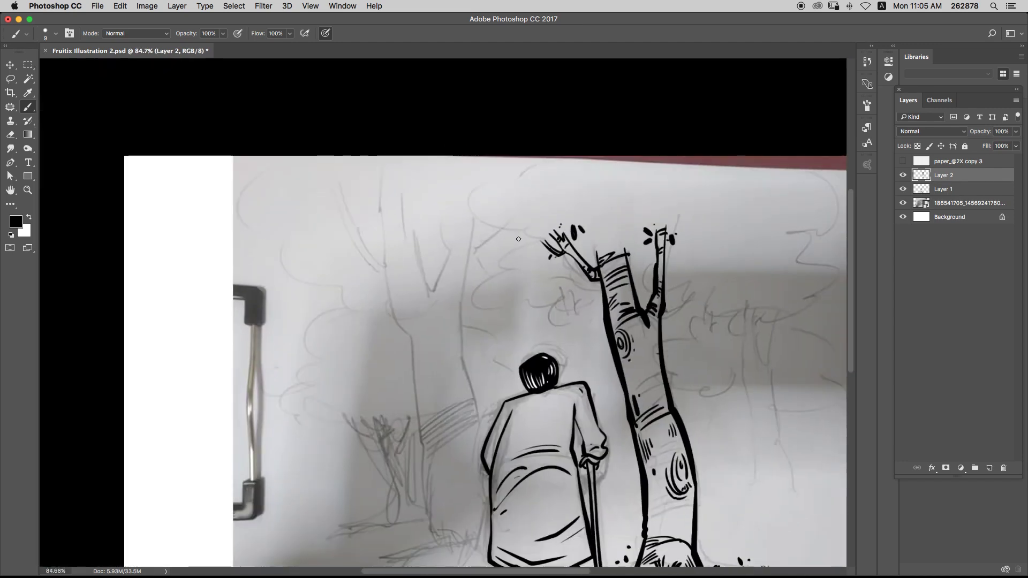
{"action": "key", "text": "super+s"}
- Create a new Layer 3 above Layer 2 and enlarge the brush to size 30 for inking the left tree
{"action": "key", "text": "v"}
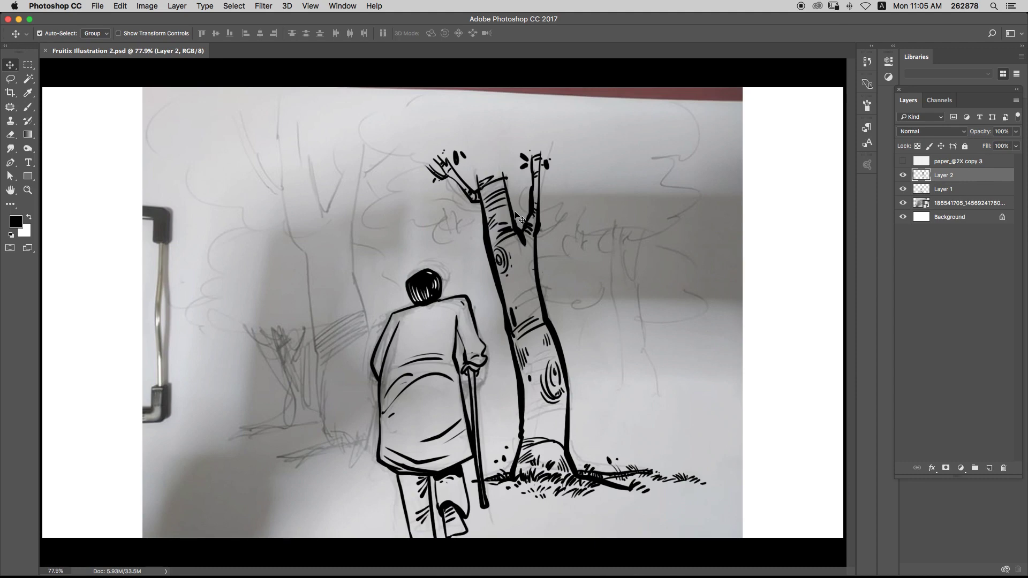
{"action": "key", "text": "super+shift+n"}
{"action": "key", "text": "Return"}
{"action": "key", "text": "b"}
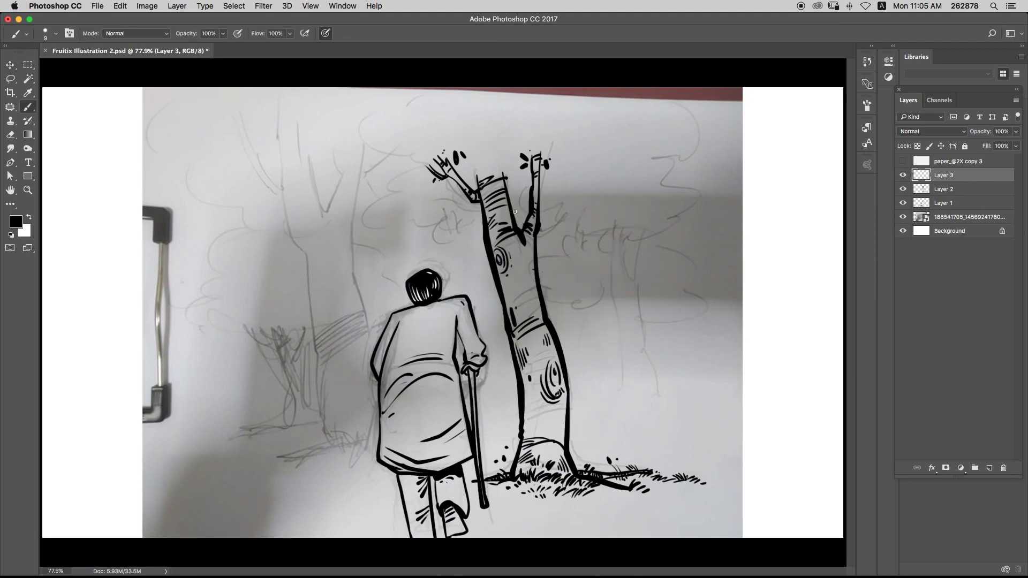
{"action": "scroll", "coordinate": [400, 259], "scroll_direction": "up", "scroll_amount": 1}
{"action": "left_click_drag", "start_coordinate": [400, 259], "coordinate": [542, 310]}
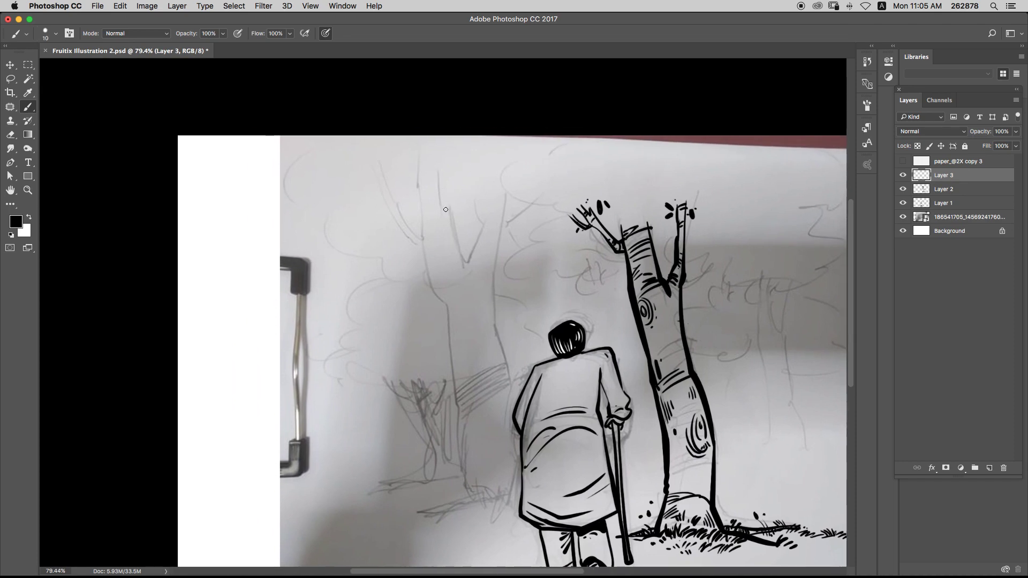
{"action": "key", "text": "bracketright"}
{"action": "key", "text": "bracketright"}
{"action": "key", "text": "bracketright"}
- Ink the left tree's left trunk contour down to the base, with a root line and short grass strokes beside it
{"action": "left_click_drag", "start_coordinate": [421, 172], "coordinate": [433, 333]}
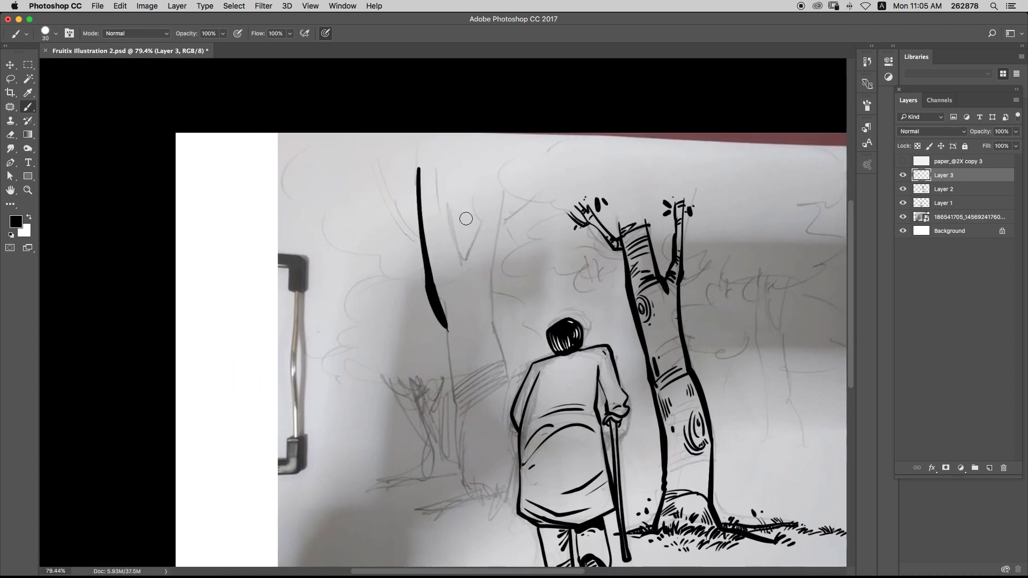
{"action": "key", "text": "super+z"}
{"action": "left_click_drag", "start_coordinate": [420, 192], "coordinate": [476, 501]}
{"action": "mouse_move", "coordinate": [464, 465]}
{"action": "left_mouse_down"}
{"action": "mouse_move", "coordinate": [475, 496]}
{"action": "mouse_move", "coordinate": [416, 508]}
{"action": "left_mouse_up"}
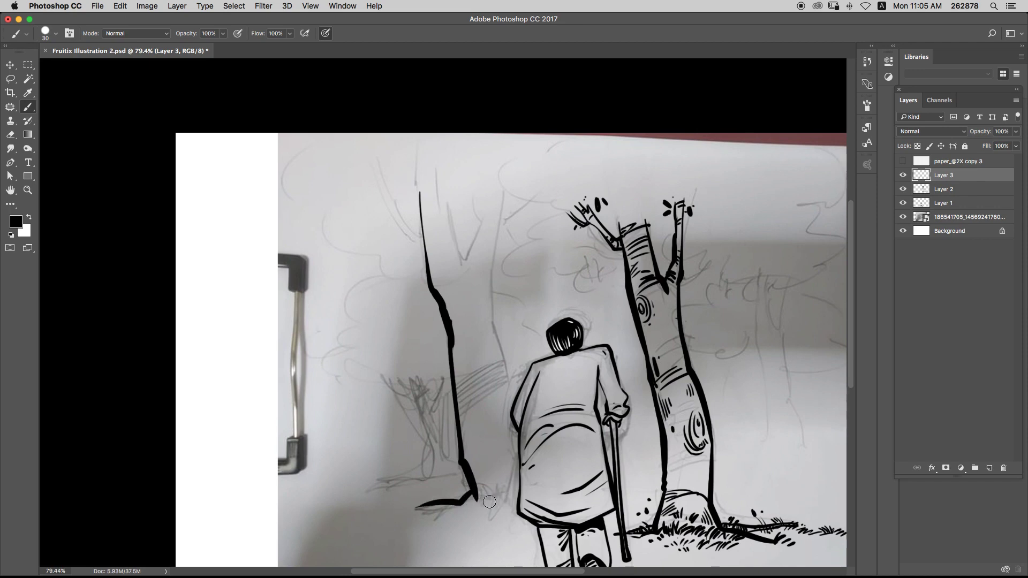
{"action": "mouse_move", "coordinate": [485, 501]}
{"action": "left_mouse_down"}
{"action": "mouse_move", "coordinate": [457, 511]}
{"action": "mouse_move", "coordinate": [477, 498]}
{"action": "mouse_move", "coordinate": [483, 506]}
{"action": "mouse_move", "coordinate": [471, 502]}
{"action": "mouse_move", "coordinate": [483, 503]}
{"action": "mouse_move", "coordinate": [481, 490]}
{"action": "mouse_move", "coordinate": [495, 505]}
{"action": "left_mouse_up"}
{"action": "key", "text": "super+z"}
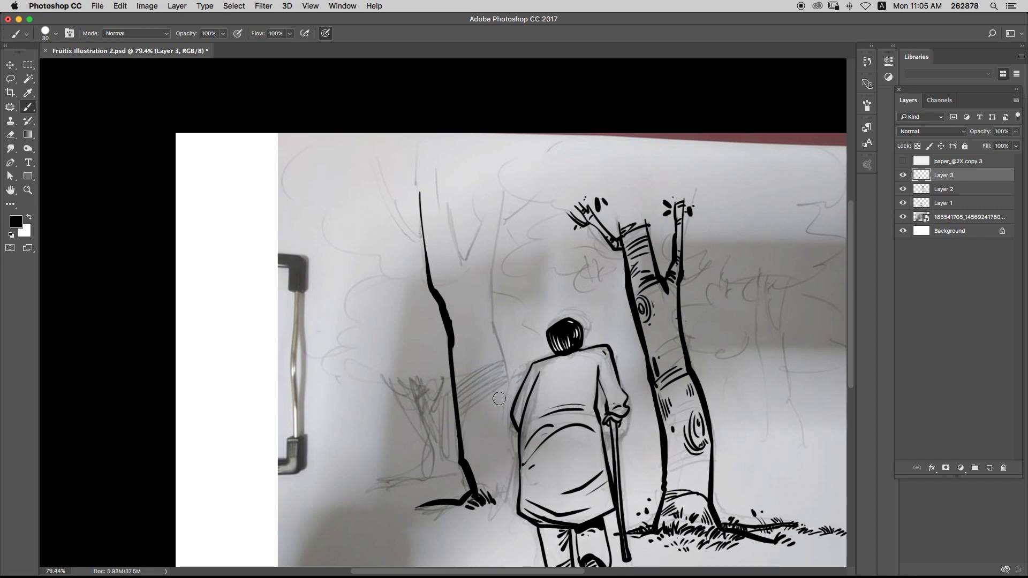
- Try contour strokes for the left tree's right trunk edge and the fork between its limbs
{"action": "mouse_move", "coordinate": [488, 318]}
{"action": "left_mouse_down"}
{"action": "mouse_move", "coordinate": [499, 409]}
{"action": "mouse_move", "coordinate": [516, 445]}
{"action": "left_mouse_up"}
{"action": "key", "text": "ctrl+z"}
{"action": "mouse_move", "coordinate": [434, 205]}
{"action": "left_mouse_down"}
{"action": "mouse_move", "coordinate": [450, 266]}
{"action": "mouse_move", "coordinate": [463, 209]}
{"action": "left_mouse_up"}
{"action": "key", "text": "ctrl+z"}
{"action": "mouse_move", "coordinate": [431, 239]}
{"action": "left_mouse_down"}
{"action": "mouse_move", "coordinate": [393, 188]}
{"action": "mouse_move", "coordinate": [460, 269]}
{"action": "left_mouse_up"}
{"action": "key", "text": "ctrl+z"}
{"action": "key", "text": "ctrl+z"}
- Ink the V-shaped fork between the left tree's upper limbs and a short twig on the outer left edge
{"action": "mouse_move", "coordinate": [448, 204]}
{"action": "left_mouse_down"}
{"action": "mouse_move", "coordinate": [460, 256]}
{"action": "mouse_move", "coordinate": [475, 200]}
{"action": "mouse_move", "coordinate": [479, 286]}
{"action": "left_mouse_up"}
{"action": "key", "text": "super+alt+z"}
{"action": "key", "text": "super+alt+z"}
{"action": "mouse_move", "coordinate": [452, 201]}
{"action": "left_mouse_down"}
{"action": "mouse_move", "coordinate": [455, 261]}
{"action": "mouse_move", "coordinate": [476, 186]}
{"action": "mouse_move", "coordinate": [494, 346]}
{"action": "left_mouse_up"}
{"action": "key", "text": "super+alt+z"}
{"action": "key", "text": "super+alt+z"}
{"action": "left_click_drag", "start_coordinate": [507, 198], "coordinate": [490, 358]}
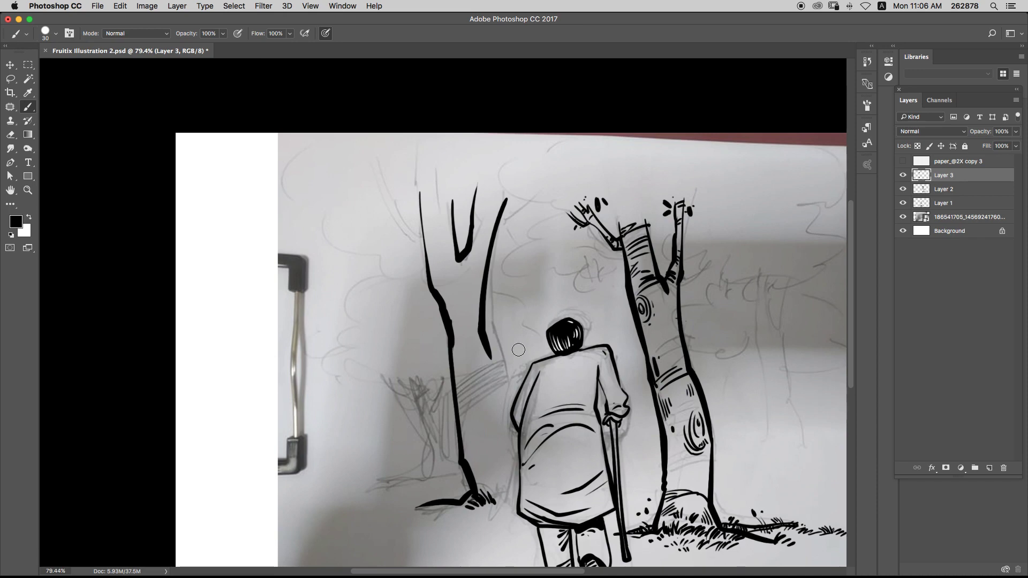
{"action": "key", "text": "super+z"}
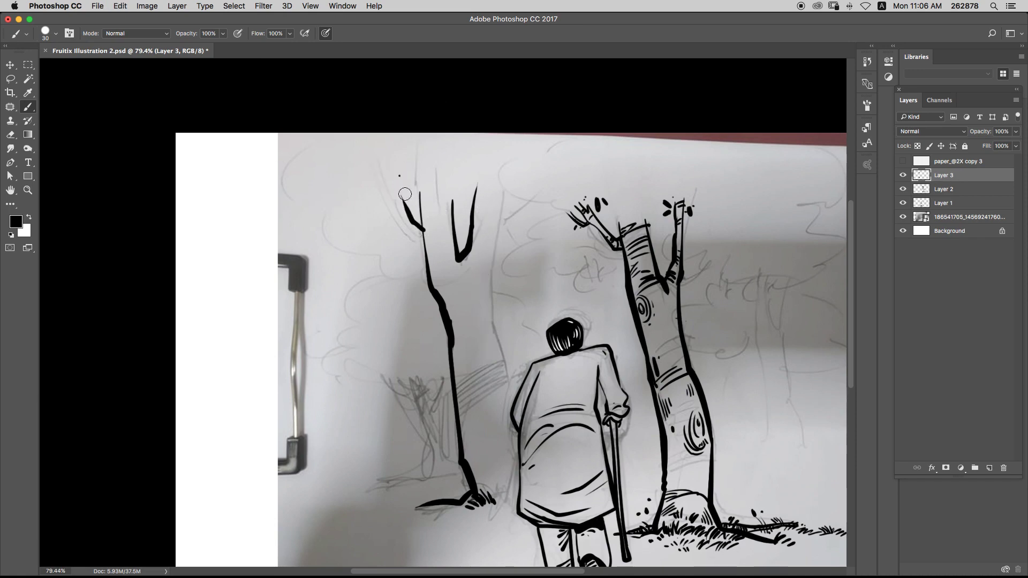
{"action": "key", "text": "super+z"}
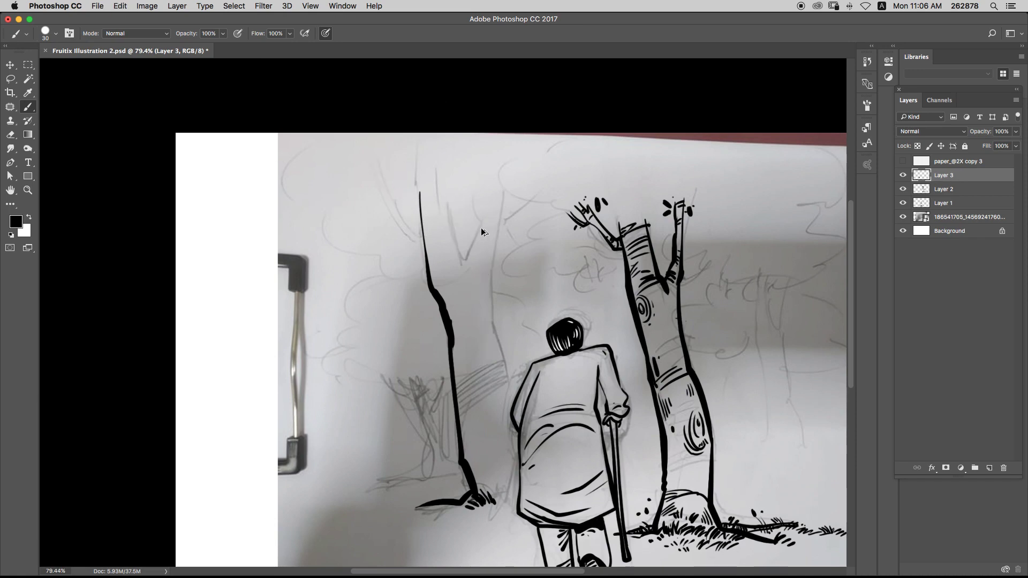
{"action": "key", "text": "super+shift+z"}
{"action": "key", "text": "super+shift+z"}
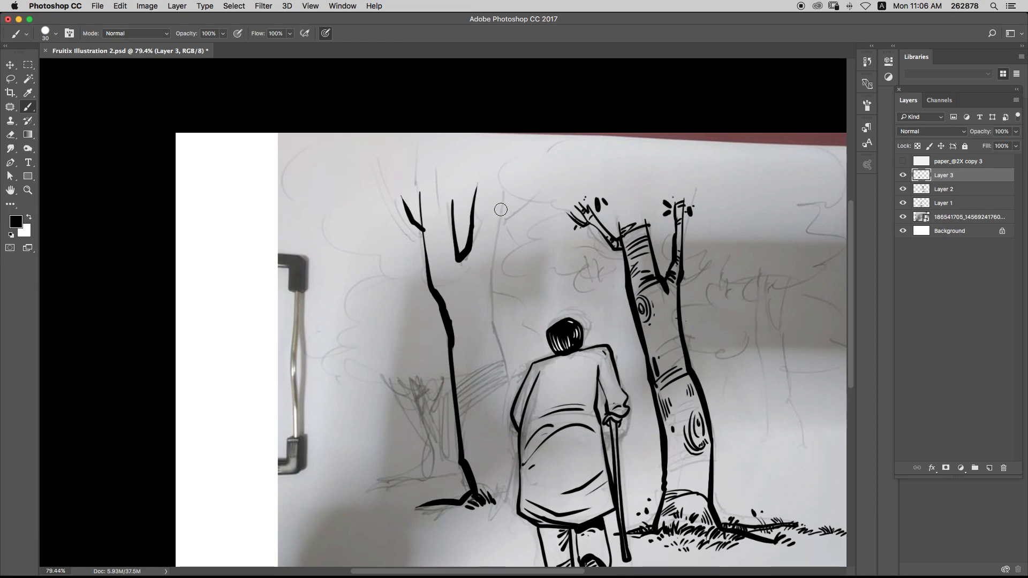
- Ink the left tree's right trunk contour down past the figure and draw the ground line at its base
{"action": "mouse_move", "coordinate": [506, 181]}
{"action": "left_mouse_down"}
{"action": "mouse_move", "coordinate": [493, 291]}
{"action": "mouse_move", "coordinate": [518, 421]}
{"action": "left_mouse_up"}
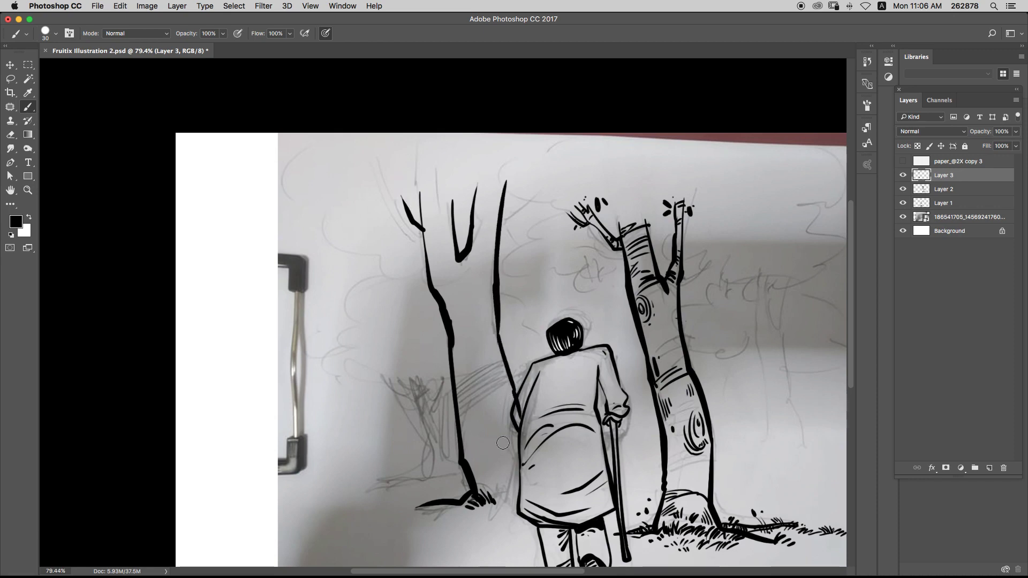
{"action": "key", "text": "super+z"}
{"action": "mouse_move", "coordinate": [499, 332]}
{"action": "left_mouse_down"}
{"action": "mouse_move", "coordinate": [530, 501]}
{"action": "mouse_move", "coordinate": [567, 503]}
{"action": "left_mouse_up"}
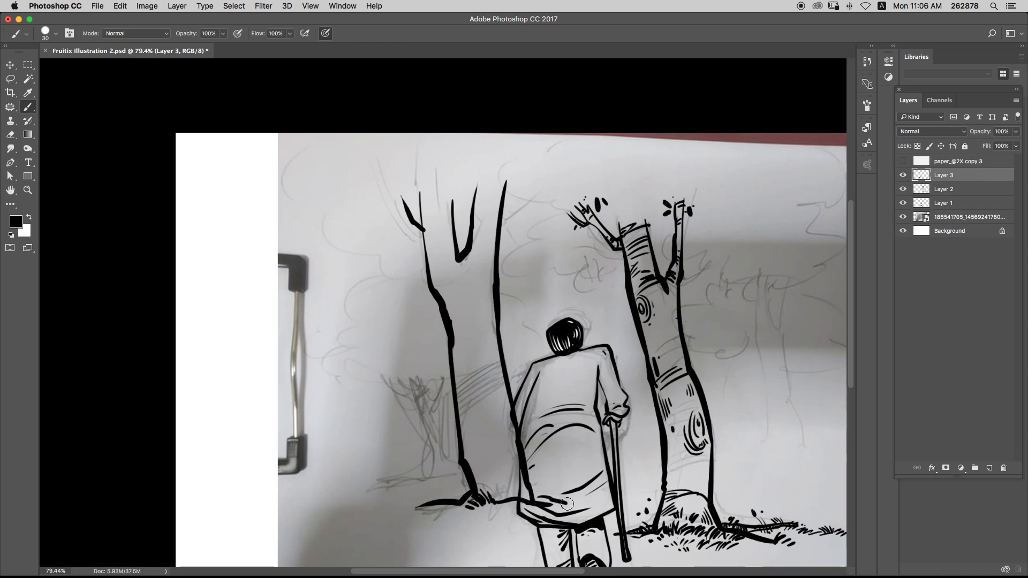
{"action": "key", "text": "super+alt+z"}
{"action": "key", "text": "super+alt+z"}
{"action": "key", "text": "super+alt+z"}
{"action": "key", "text": "super+alt+z"}
{"action": "left_click_drag", "start_coordinate": [494, 503], "coordinate": [560, 503]}
{"action": "left_click_drag", "start_coordinate": [533, 497], "coordinate": [560, 501]}
- Reduce the brush to size 15 and add grass strokes around the base of the left tree
{"action": "left_click_drag", "start_coordinate": [503, 456], "coordinate": [574, 352]}
{"action": "mouse_move", "coordinate": [501, 420]}
{"action": "left_mouse_down"}
{"action": "mouse_move", "coordinate": [543, 378]}
{"action": "mouse_move", "coordinate": [404, 388]}
{"action": "left_mouse_up"}
{"action": "key", "text": "bracketleft"}
{"action": "key", "text": "bracketleft"}
{"action": "key", "text": "bracketleft"}
{"action": "scroll", "coordinate": [521, 369], "scroll_direction": "up", "scroll_amount": 2}
{"action": "left_click_drag", "start_coordinate": [553, 381], "coordinate": [560, 393]}
{"action": "mouse_move", "coordinate": [543, 384]}
{"action": "left_mouse_down"}
{"action": "mouse_move", "coordinate": [554, 397]}
{"action": "mouse_move", "coordinate": [546, 399]}
{"action": "mouse_move", "coordinate": [570, 391]}
{"action": "mouse_move", "coordinate": [610, 403]}
{"action": "left_mouse_up"}
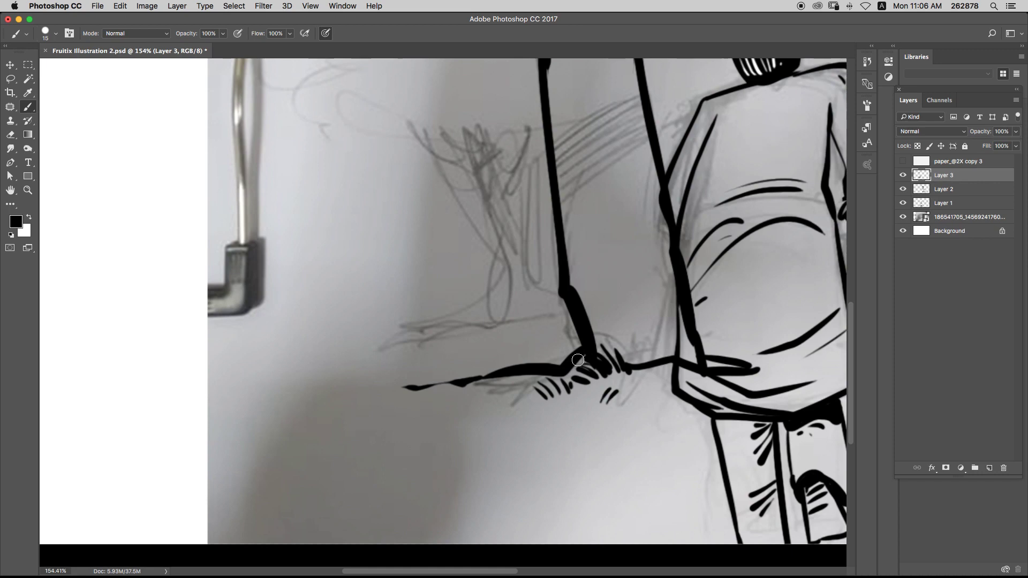
- Add rows of short grass strokes and dots beneath the left tree's root line and trunk base
{"action": "left_click_drag", "start_coordinate": [582, 384], "coordinate": [570, 374]}
{"action": "left_click_drag", "start_coordinate": [510, 366], "coordinate": [514, 378]}
{"action": "left_click_drag", "start_coordinate": [503, 369], "coordinate": [509, 380]}
{"action": "left_click_drag", "start_coordinate": [497, 373], "coordinate": [500, 383]}
{"action": "left_click_drag", "start_coordinate": [487, 380], "coordinate": [495, 385]}
{"action": "left_click", "coordinate": [483, 388]}
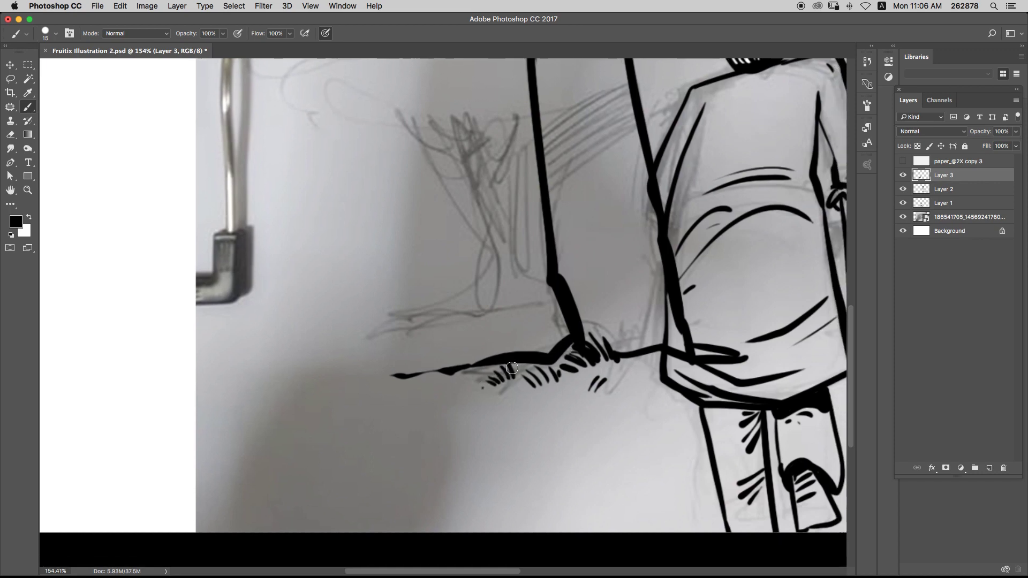
{"action": "left_click", "coordinate": [520, 368]}
{"action": "mouse_move", "coordinate": [587, 379]}
{"action": "left_mouse_down"}
{"action": "mouse_move", "coordinate": [580, 389]}
{"action": "mouse_move", "coordinate": [617, 389]}
{"action": "left_mouse_up"}
{"action": "left_click", "coordinate": [572, 387]}
- Draw curved bark bands across the lower and middle trunk of the left tree
{"action": "left_click_drag", "start_coordinate": [614, 273], "coordinate": [573, 359]}
{"action": "left_click_drag", "start_coordinate": [522, 363], "coordinate": [620, 338]}
{"action": "left_click_drag", "start_coordinate": [557, 360], "coordinate": [620, 355]}
{"action": "key", "text": "super+z"}
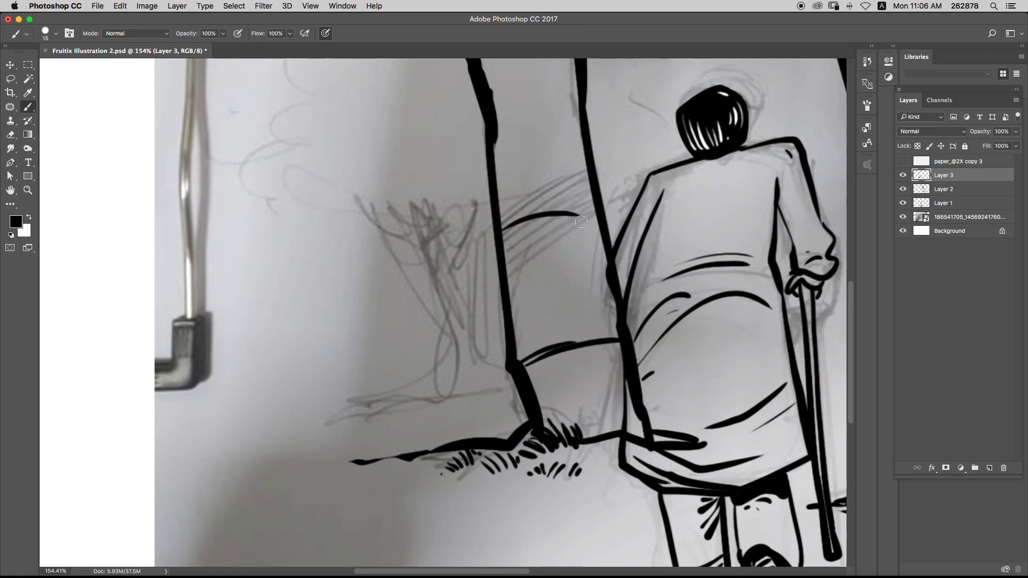
{"action": "left_click_drag", "start_coordinate": [506, 229], "coordinate": [581, 215]}
{"action": "left_click_drag", "start_coordinate": [532, 232], "coordinate": [570, 226]}
- Add twig strokes to the left tree's outer left twig and fork the tip of the inner limb line
{"action": "mouse_move", "coordinate": [566, 126]}
{"action": "left_mouse_down"}
{"action": "mouse_move", "coordinate": [527, 279]}
{"action": "mouse_move", "coordinate": [551, 435]}
{"action": "left_mouse_up"}
{"action": "left_click_drag", "start_coordinate": [395, 155], "coordinate": [435, 222]}
{"action": "left_click_drag", "start_coordinate": [426, 213], "coordinate": [424, 224]}
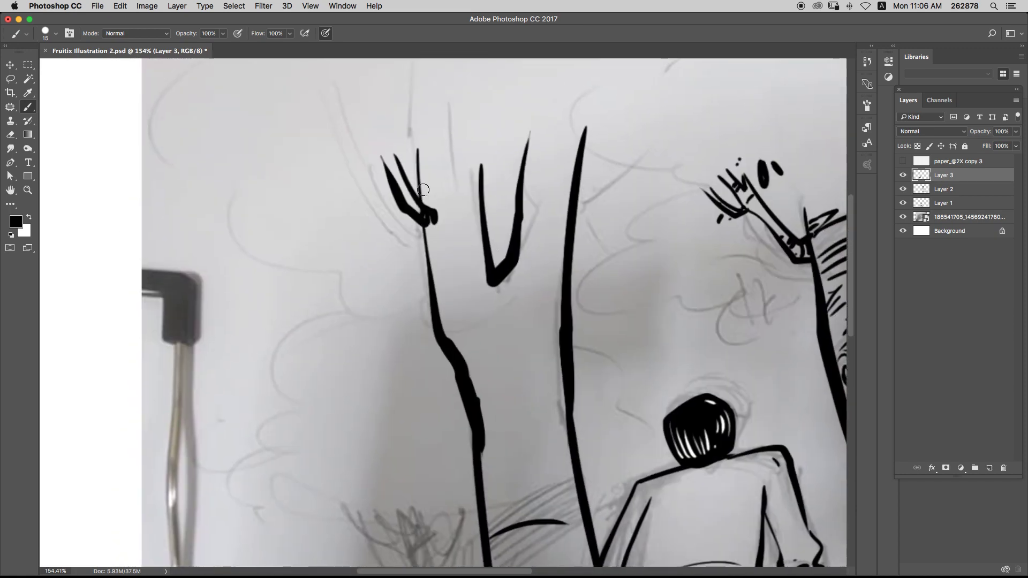
{"action": "left_click_drag", "start_coordinate": [417, 150], "coordinate": [405, 119]}
{"action": "key", "text": "super+z"}
{"action": "mouse_move", "coordinate": [481, 161]}
{"action": "left_mouse_down"}
{"action": "mouse_move", "coordinate": [471, 124]}
{"action": "mouse_move", "coordinate": [484, 161]}
{"action": "mouse_move", "coordinate": [491, 114]}
{"action": "left_mouse_up"}
- Try curved bark strokes across the top of the left tree's right limb
{"action": "mouse_move", "coordinate": [485, 159]}
{"action": "left_mouse_down"}
{"action": "mouse_move", "coordinate": [482, 169]}
{"action": "mouse_move", "coordinate": [567, 182]}
{"action": "left_mouse_up"}
{"action": "mouse_move", "coordinate": [532, 192]}
{"action": "left_mouse_down"}
{"action": "mouse_move", "coordinate": [564, 192]}
{"action": "mouse_move", "coordinate": [566, 204]}
{"action": "left_mouse_up"}
{"action": "key", "text": "super+alt+z"}
{"action": "key", "text": "super+alt+z"}
{"action": "key", "text": "super+alt+z"}
- Draw short curved bark strokes across the left tree's right limb and across the left limb beside the twig
{"action": "left_click_drag", "start_coordinate": [537, 165], "coordinate": [575, 158]}
{"action": "mouse_move", "coordinate": [535, 175]}
{"action": "left_mouse_down"}
{"action": "mouse_move", "coordinate": [573, 176]}
{"action": "mouse_move", "coordinate": [566, 189]}
{"action": "left_mouse_up"}
{"action": "left_click_drag", "start_coordinate": [526, 173], "coordinate": [544, 166]}
{"action": "left_click_drag", "start_coordinate": [430, 234], "coordinate": [478, 222]}
{"action": "left_click_drag", "start_coordinate": [446, 235], "coordinate": [464, 230]}
- Hatch curved bark strokes across the left tree's middle trunk above the existing bark band
{"action": "scroll", "coordinate": [450, 214], "scroll_direction": "down", "scroll_amount": 5}
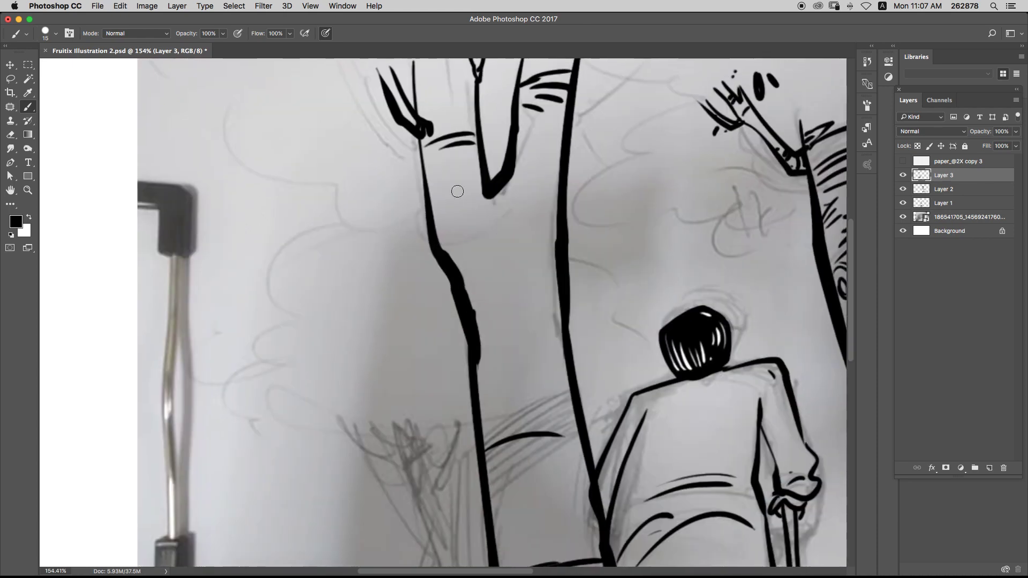
{"action": "left_click_drag", "start_coordinate": [485, 397], "coordinate": [561, 349]}
{"action": "mouse_move", "coordinate": [485, 410]}
{"action": "left_mouse_down"}
{"action": "mouse_move", "coordinate": [563, 364]}
{"action": "mouse_move", "coordinate": [528, 393]}
{"action": "left_mouse_up"}
{"action": "left_click_drag", "start_coordinate": [552, 387], "coordinate": [514, 409]}
{"action": "scroll", "coordinate": [522, 332], "scroll_direction": "down", "scroll_amount": 8}
{"action": "mouse_move", "coordinate": [520, 317]}
{"action": "left_mouse_down"}
{"action": "mouse_move", "coordinate": [520, 343]}
{"action": "mouse_move", "coordinate": [501, 380]}
{"action": "left_mouse_up"}
{"action": "key", "text": "super+alt+z"}
- Add short grass strokes beneath the ground line between the left tree's base and the figure
{"action": "mouse_move", "coordinate": [524, 455]}
{"action": "left_mouse_down"}
{"action": "mouse_move", "coordinate": [537, 488]}
{"action": "mouse_move", "coordinate": [575, 511]}
{"action": "left_mouse_up"}
{"action": "mouse_move", "coordinate": [560, 483]}
{"action": "left_mouse_down"}
{"action": "mouse_move", "coordinate": [582, 509]}
{"action": "mouse_move", "coordinate": [590, 501]}
{"action": "left_mouse_up"}
{"action": "left_click_drag", "start_coordinate": [616, 512], "coordinate": [634, 505]}
{"action": "left_click_drag", "start_coordinate": [650, 511], "coordinate": [643, 518]}
{"action": "left_click", "coordinate": [696, 520]}
{"action": "left_click_drag", "start_coordinate": [504, 505], "coordinate": [217, 529]}
{"action": "mouse_move", "coordinate": [468, 517]}
{"action": "left_mouse_down"}
{"action": "mouse_move", "coordinate": [363, 445]}
{"action": "mouse_move", "coordinate": [382, 433]}
{"action": "mouse_move", "coordinate": [387, 467]}
{"action": "mouse_move", "coordinate": [410, 474]}
{"action": "left_mouse_up"}
{"action": "key", "text": "super+alt+z"}
- Draw upright grass blades above the ground line around the left tree's base
{"action": "left_click_drag", "start_coordinate": [244, 439], "coordinate": [408, 417]}
{"action": "left_click_drag", "start_coordinate": [398, 430], "coordinate": [406, 432]}
{"action": "mouse_move", "coordinate": [381, 446]}
{"action": "left_mouse_down"}
{"action": "mouse_move", "coordinate": [396, 385]}
{"action": "mouse_move", "coordinate": [411, 384]}
{"action": "left_mouse_up"}
{"action": "mouse_move", "coordinate": [425, 410]}
{"action": "left_mouse_down"}
{"action": "mouse_move", "coordinate": [429, 390]}
{"action": "mouse_move", "coordinate": [410, 397]}
{"action": "left_mouse_up"}
{"action": "left_click_drag", "start_coordinate": [432, 408], "coordinate": [452, 375]}
{"action": "left_click_drag", "start_coordinate": [450, 408], "coordinate": [459, 388]}
{"action": "left_click_drag", "start_coordinate": [375, 415], "coordinate": [382, 403]}
{"action": "left_click_drag", "start_coordinate": [455, 390], "coordinate": [464, 365]}
- Add small grass strokes at the right end of the left tree's ground line, over the figure's hem
{"action": "left_click_drag", "start_coordinate": [542, 447], "coordinate": [338, 383]}
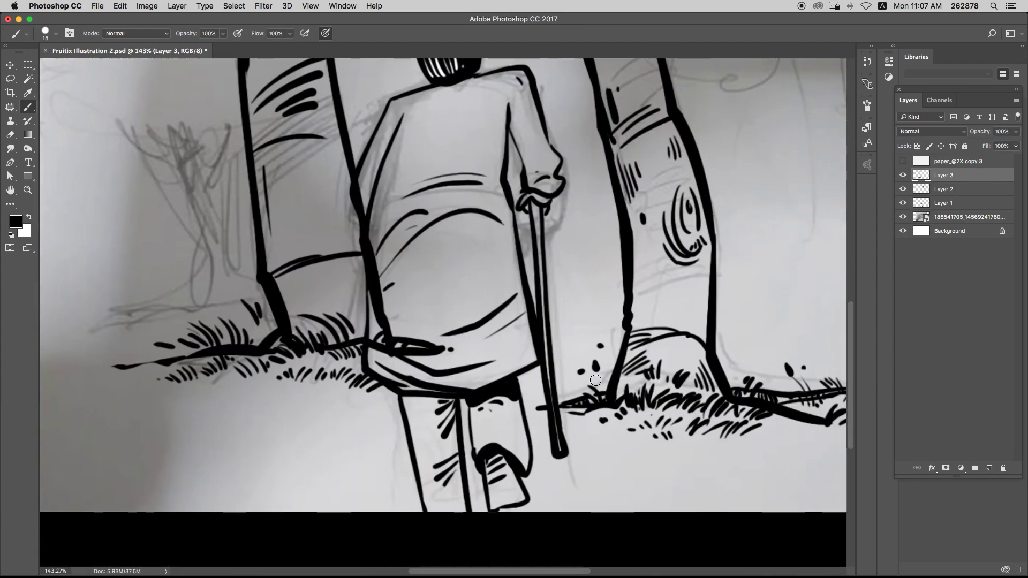
{"action": "mouse_move", "coordinate": [596, 380]}
{"action": "left_mouse_down"}
{"action": "mouse_move", "coordinate": [418, 391]}
{"action": "mouse_move", "coordinate": [445, 396]}
{"action": "left_mouse_up"}
{"action": "left_click_drag", "start_coordinate": [437, 456], "coordinate": [443, 451]}
{"action": "left_click_drag", "start_coordinate": [447, 453], "coordinate": [451, 449]}
{"action": "left_click_drag", "start_coordinate": [459, 459], "coordinate": [463, 454]}
{"action": "left_click_drag", "start_coordinate": [239, 418], "coordinate": [468, 426]}
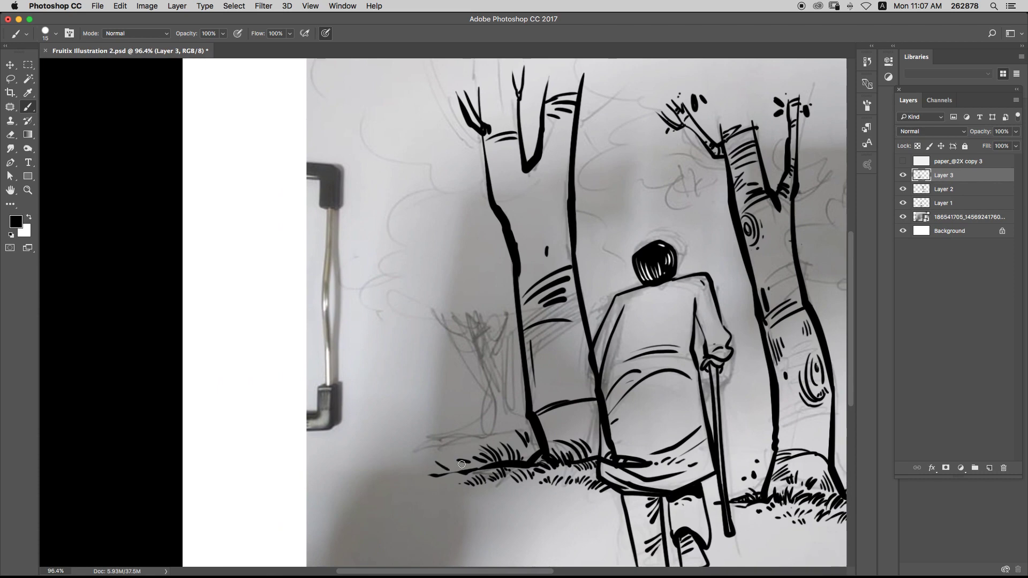
- Extend the left tree's ground line outward to the left and draw a second row of grass behind it
{"action": "mouse_move", "coordinate": [455, 466]}
{"action": "left_mouse_down"}
{"action": "mouse_move", "coordinate": [366, 468]}
{"action": "mouse_move", "coordinate": [449, 446]}
{"action": "mouse_move", "coordinate": [526, 441]}
{"action": "left_mouse_up"}
{"action": "key", "text": "alt+super+z"}
{"action": "key", "text": "alt+super+z"}
{"action": "left_click_drag", "start_coordinate": [425, 444], "coordinate": [474, 444]}
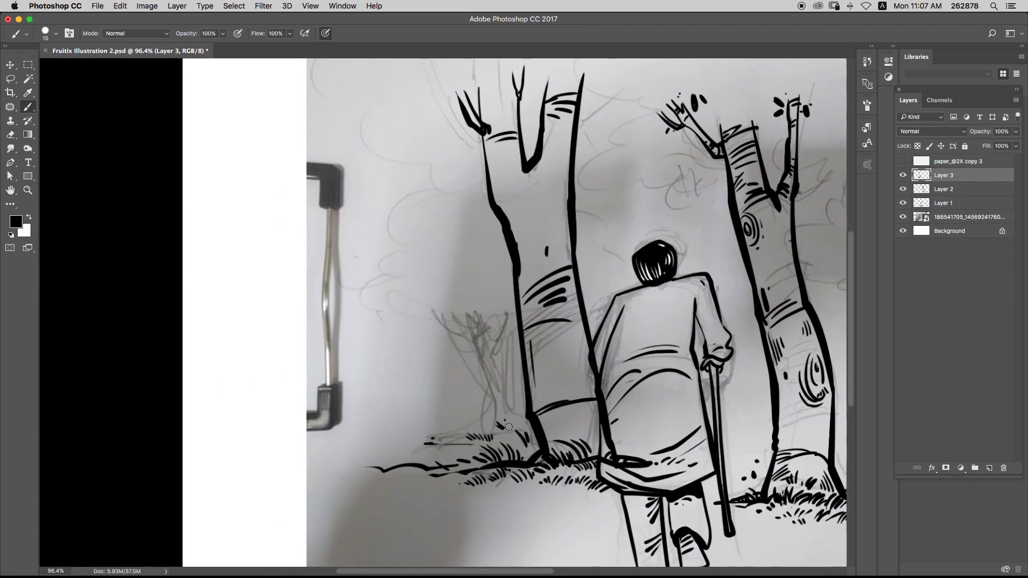
{"action": "left_click_drag", "start_coordinate": [512, 414], "coordinate": [453, 364]}
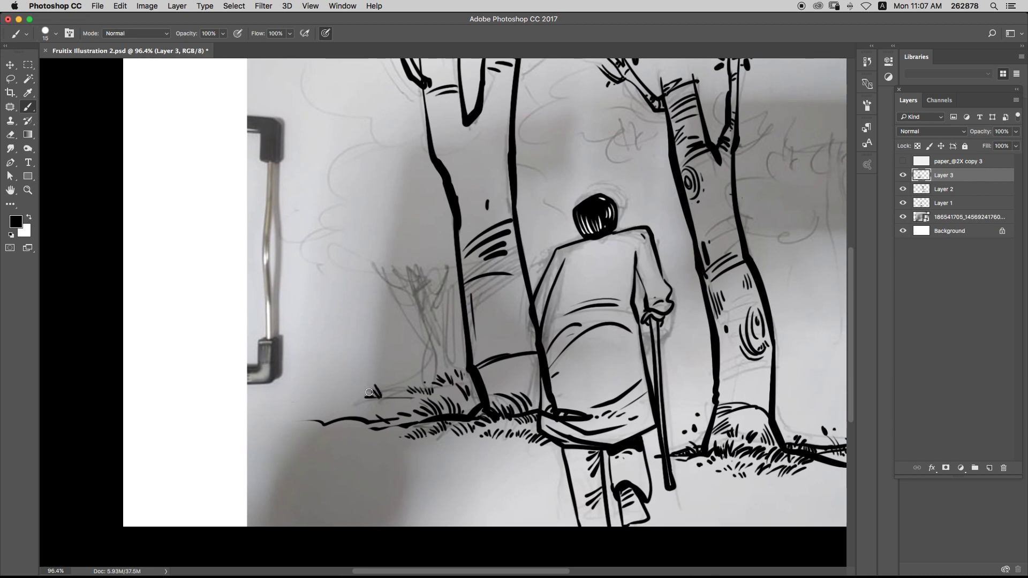
{"action": "left_click_drag", "start_coordinate": [337, 400], "coordinate": [344, 399]}
{"action": "left_click_drag", "start_coordinate": [363, 403], "coordinate": [372, 394]}
- Add dark stone-like spots and slanted grass strokes below the ground line near the figure's legs
{"action": "left_click_drag", "start_coordinate": [463, 378], "coordinate": [432, 410]}
{"action": "left_click", "coordinate": [462, 418]}
{"action": "left_click_drag", "start_coordinate": [508, 418], "coordinate": [509, 430]}
{"action": "left_click_drag", "start_coordinate": [522, 423], "coordinate": [490, 431]}
{"action": "left_click_drag", "start_coordinate": [486, 419], "coordinate": [479, 430]}
{"action": "left_click_drag", "start_coordinate": [489, 392], "coordinate": [468, 383]}
- Move the left tree on Layer 3 to the left so it stands clear of the figure
{"action": "scroll", "coordinate": [469, 375], "scroll_direction": "up", "scroll_amount": 3}
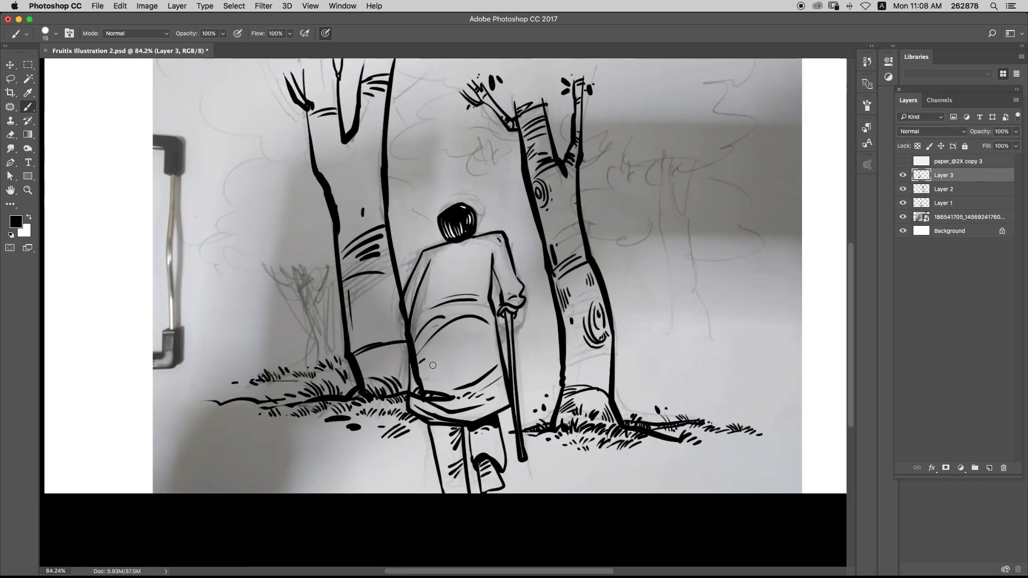
{"action": "left_click_drag", "start_coordinate": [465, 315], "coordinate": [413, 315]}
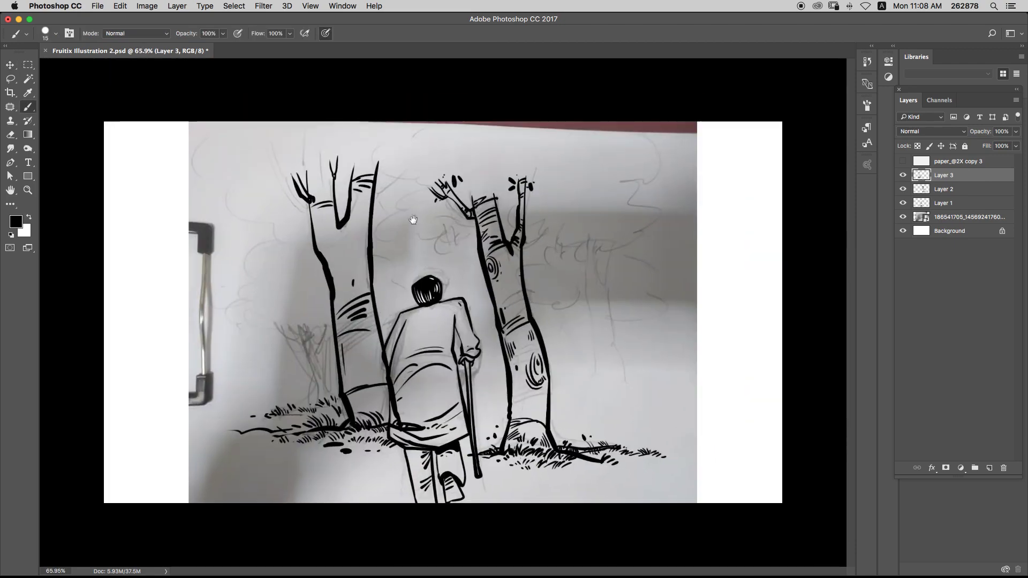
{"action": "left_click_drag", "start_coordinate": [474, 272], "coordinate": [495, 272]}
{"action": "key", "text": "v"}
{"action": "left_click_drag", "start_coordinate": [321, 286], "coordinate": [291, 285]}
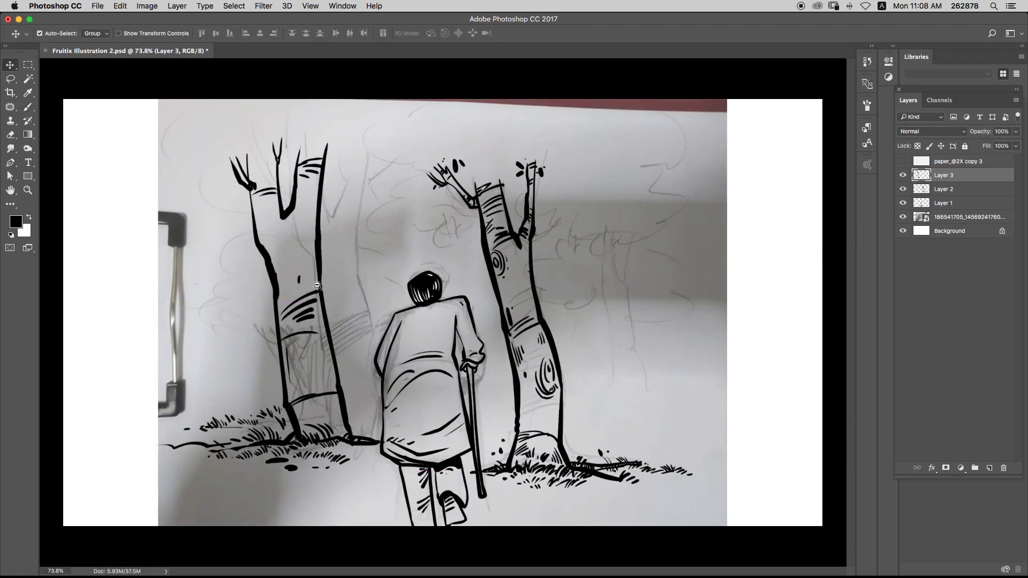
- Add bark strokes at the base of the left tree's outer twig and draw a second twig above it
{"action": "scroll", "coordinate": [428, 300], "scroll_direction": "up", "scroll_amount": 4}
{"action": "key", "text": "b"}
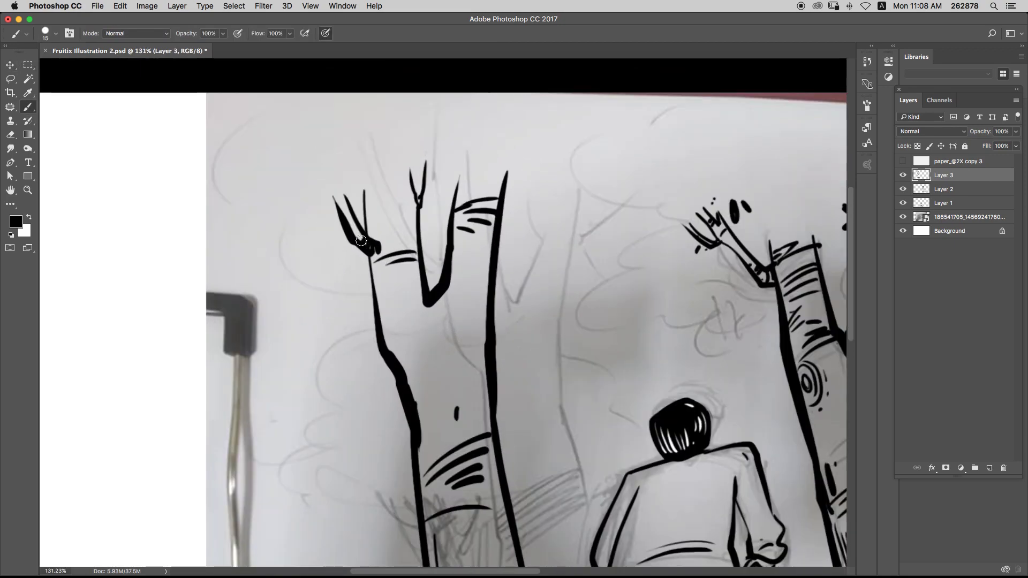
{"action": "left_click_drag", "start_coordinate": [361, 241], "coordinate": [369, 247]}
{"action": "left_click_drag", "start_coordinate": [344, 155], "coordinate": [369, 213]}
{"action": "mouse_move", "coordinate": [373, 123]}
{"action": "left_mouse_down"}
{"action": "mouse_move", "coordinate": [394, 187]}
{"action": "mouse_move", "coordinate": [392, 124]}
{"action": "mouse_move", "coordinate": [383, 189]}
{"action": "left_mouse_up"}
{"action": "key", "text": "alt+super+z"}
{"action": "key", "text": "alt+super+z"}
{"action": "key", "text": "alt+super+z"}
{"action": "mouse_move", "coordinate": [356, 141]}
{"action": "left_mouse_down"}
{"action": "mouse_move", "coordinate": [379, 152]}
{"action": "mouse_move", "coordinate": [379, 169]}
{"action": "mouse_move", "coordinate": [379, 153]}
{"action": "left_mouse_up"}
{"action": "key", "text": "alt+super+z"}
- Draw bark strokes and dots across the top of the left limb and on the upper twig
{"action": "mouse_move", "coordinate": [380, 155]}
{"action": "left_mouse_down"}
{"action": "mouse_move", "coordinate": [377, 166]}
{"action": "mouse_move", "coordinate": [415, 178]}
{"action": "left_mouse_up"}
{"action": "left_click_drag", "start_coordinate": [381, 175], "coordinate": [414, 179]}
{"action": "left_click_drag", "start_coordinate": [384, 162], "coordinate": [405, 164]}
{"action": "left_click", "coordinate": [413, 162]}
{"action": "mouse_move", "coordinate": [386, 158]}
{"action": "left_mouse_down"}
{"action": "mouse_move", "coordinate": [395, 155]}
{"action": "mouse_move", "coordinate": [360, 166]}
{"action": "left_mouse_up"}
{"action": "left_click_drag", "start_coordinate": [358, 180], "coordinate": [366, 175]}
{"action": "left_click", "coordinate": [355, 161]}
{"action": "left_click_drag", "start_coordinate": [457, 193], "coordinate": [499, 199]}
{"action": "key", "text": "alt+super+z"}
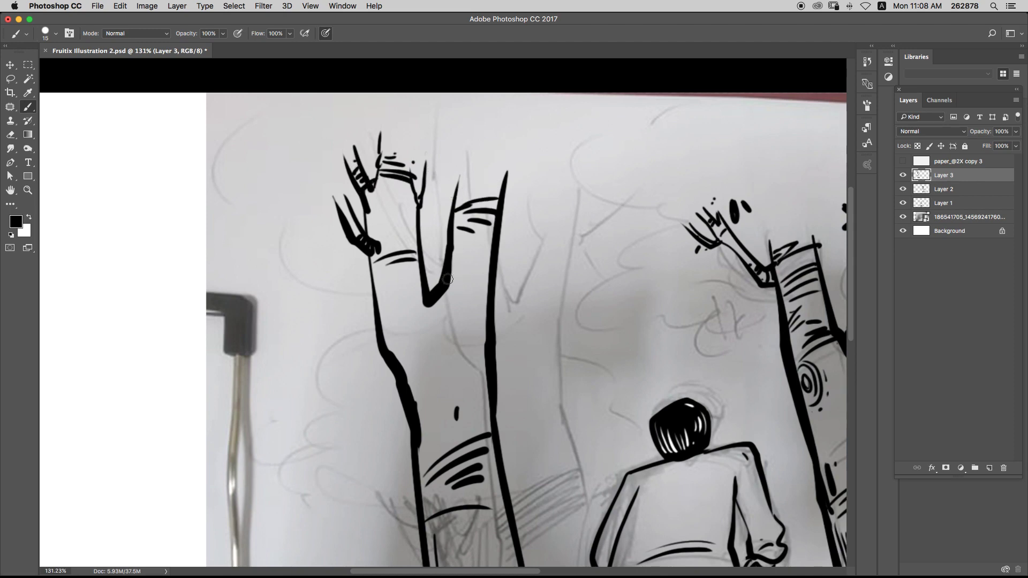
- Add short radiating bark strokes and dots beside the left tree's V-shaped fork
{"action": "left_click_drag", "start_coordinate": [452, 281], "coordinate": [474, 292]}
{"action": "left_click_drag", "start_coordinate": [451, 287], "coordinate": [465, 300]}
{"action": "mouse_move", "coordinate": [448, 293]}
{"action": "left_mouse_down"}
{"action": "mouse_move", "coordinate": [455, 304]}
{"action": "mouse_move", "coordinate": [467, 279]}
{"action": "left_mouse_up"}
{"action": "left_click", "coordinate": [461, 260]}
- Draw a knot of concentric curves and small dashes on the left edge of the left tree's trunk below the fork
{"action": "left_click_drag", "start_coordinate": [389, 333], "coordinate": [393, 340]}
{"action": "left_click_drag", "start_coordinate": [384, 326], "coordinate": [397, 348]}
{"action": "mouse_move", "coordinate": [390, 310]}
{"action": "left_mouse_down"}
{"action": "mouse_move", "coordinate": [428, 352]}
{"action": "mouse_move", "coordinate": [412, 373]}
{"action": "left_mouse_up"}
{"action": "left_click_drag", "start_coordinate": [423, 332], "coordinate": [426, 356]}
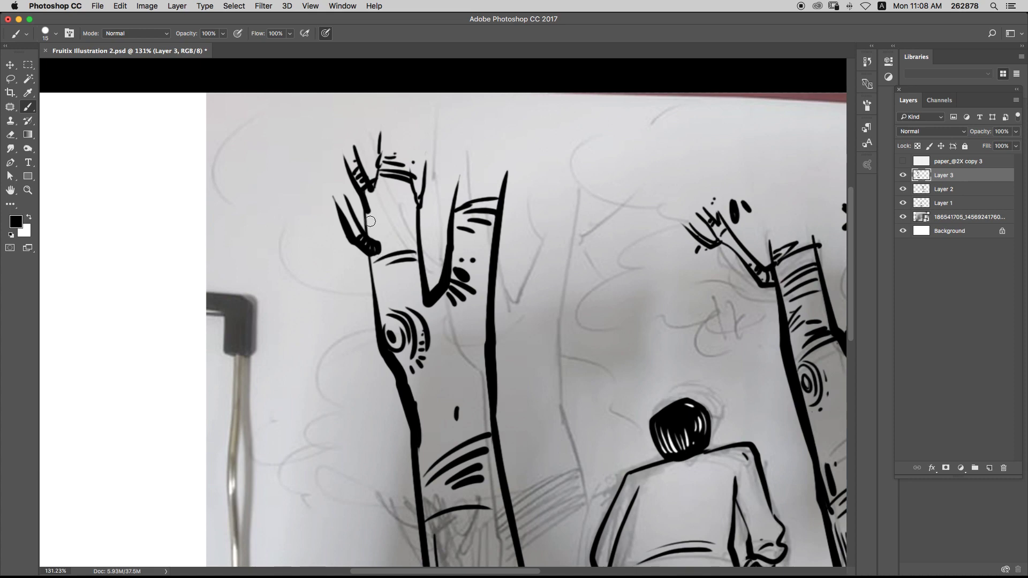
- Finish the tip of the left tree's outer twig and add short twig strokes at the top of the limb beside the fork
{"action": "left_click_drag", "start_coordinate": [343, 213], "coordinate": [337, 203]}
{"action": "left_click_drag", "start_coordinate": [330, 188], "coordinate": [324, 182]}
{"action": "mouse_move", "coordinate": [454, 190]}
{"action": "left_mouse_down"}
{"action": "mouse_move", "coordinate": [452, 147]}
{"action": "mouse_move", "coordinate": [464, 165]}
{"action": "left_mouse_up"}
{"action": "left_click", "coordinate": [459, 144]}
{"action": "left_click_drag", "start_coordinate": [469, 237], "coordinate": [460, 156]}
- Draw curved bark strokes across the middle of the left tree's trunk and short ones just below the knot
{"action": "left_click_drag", "start_coordinate": [412, 338], "coordinate": [472, 313]}
{"action": "mouse_move", "coordinate": [418, 341]}
{"action": "left_mouse_down"}
{"action": "mouse_move", "coordinate": [473, 314]}
{"action": "mouse_move", "coordinate": [478, 340]}
{"action": "left_mouse_up"}
{"action": "left_click_drag", "start_coordinate": [421, 355], "coordinate": [478, 353]}
{"action": "left_click_drag", "start_coordinate": [406, 311], "coordinate": [423, 303]}
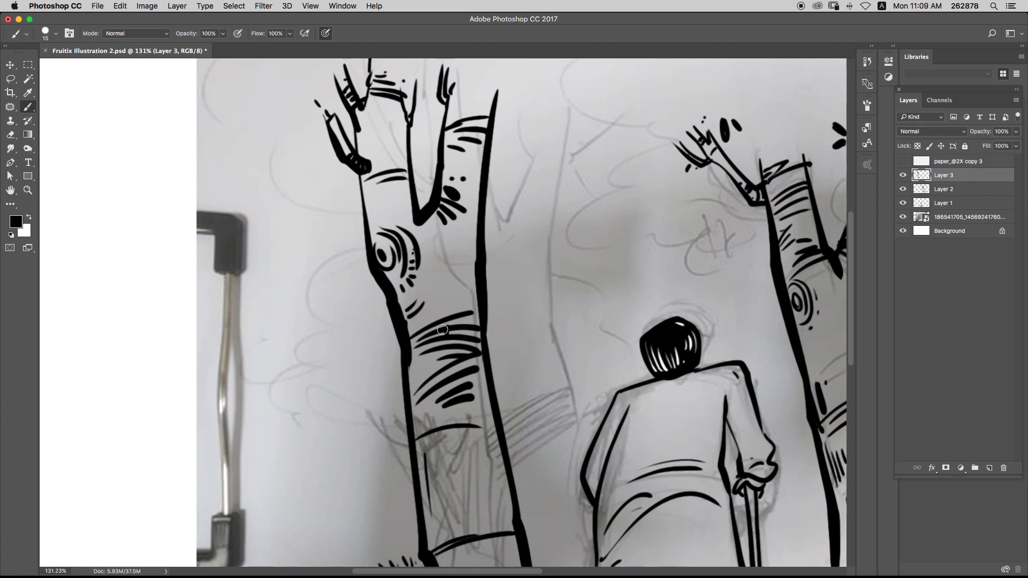
- Add vertical hatching near the base of the left tree's trunk and short bark dashes on its inner edge
{"action": "mouse_move", "coordinate": [508, 540]}
{"action": "left_mouse_down"}
{"action": "mouse_move", "coordinate": [466, 327]}
{"action": "mouse_move", "coordinate": [477, 350]}
{"action": "left_mouse_up"}
{"action": "left_click_drag", "start_coordinate": [416, 364], "coordinate": [426, 401]}
{"action": "key", "text": "super+z"}
{"action": "mouse_move", "coordinate": [398, 338]}
{"action": "left_mouse_down"}
{"action": "mouse_move", "coordinate": [428, 419]}
{"action": "mouse_move", "coordinate": [424, 399]}
{"action": "left_mouse_up"}
{"action": "key", "text": "super+z"}
{"action": "left_click_drag", "start_coordinate": [413, 357], "coordinate": [431, 392]}
{"action": "left_click_drag", "start_coordinate": [423, 358], "coordinate": [436, 386]}
{"action": "mouse_move", "coordinate": [471, 352]}
{"action": "left_mouse_down"}
{"action": "mouse_move", "coordinate": [432, 352]}
{"action": "mouse_move", "coordinate": [462, 353]}
{"action": "left_mouse_up"}
{"action": "left_click_drag", "start_coordinate": [446, 280], "coordinate": [471, 278]}
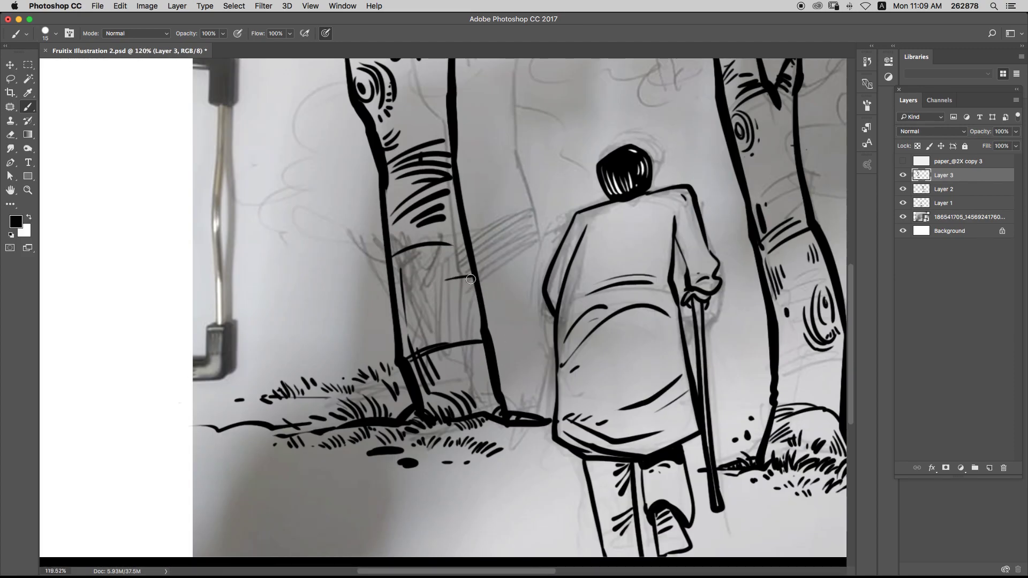
- Draw a thin side branch rising outward from the left tree's inner limb and shade its base
{"action": "scroll", "coordinate": [472, 322], "scroll_direction": "up", "scroll_amount": 8}
{"action": "left_click_drag", "start_coordinate": [460, 392], "coordinate": [527, 263]}
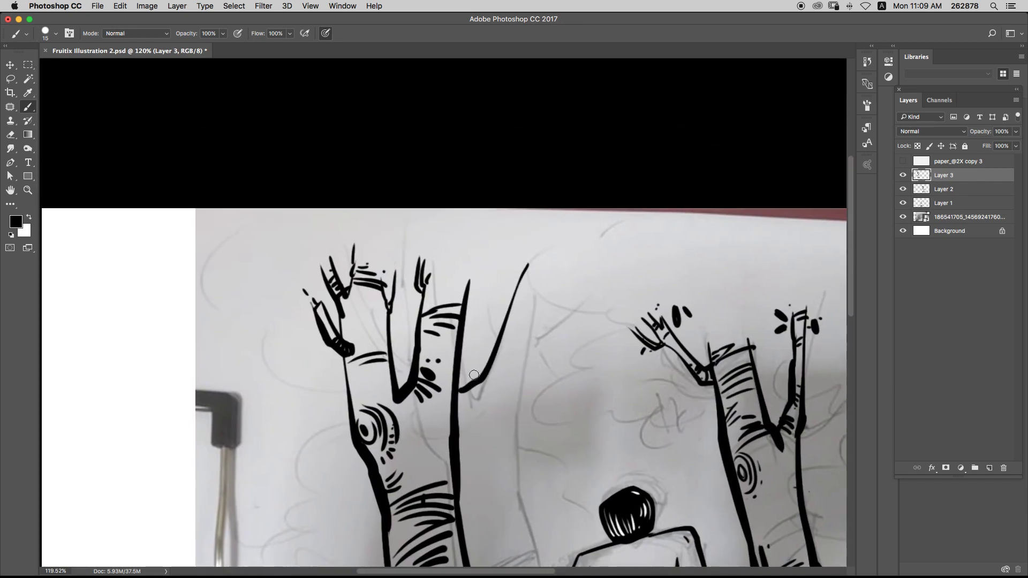
{"action": "left_click_drag", "start_coordinate": [474, 375], "coordinate": [521, 257]}
{"action": "key", "text": "super+z"}
{"action": "left_click_drag", "start_coordinate": [471, 375], "coordinate": [530, 249]}
{"action": "mouse_move", "coordinate": [513, 291]}
{"action": "left_mouse_down"}
{"action": "mouse_move", "coordinate": [547, 266]}
{"action": "mouse_move", "coordinate": [531, 254]}
{"action": "left_mouse_up"}
{"action": "key", "text": "super+z"}
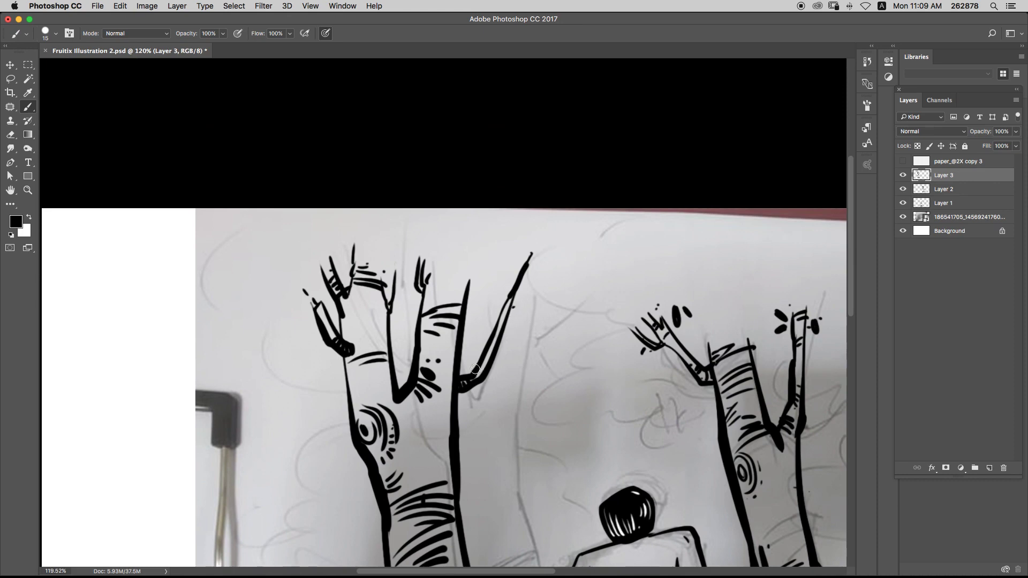
{"action": "left_click_drag", "start_coordinate": [517, 328], "coordinate": [506, 272]}
- Scale the left tree on Layer 3 down to about 84% and reposition it with Free Transform
{"action": "key", "text": "super+t"}
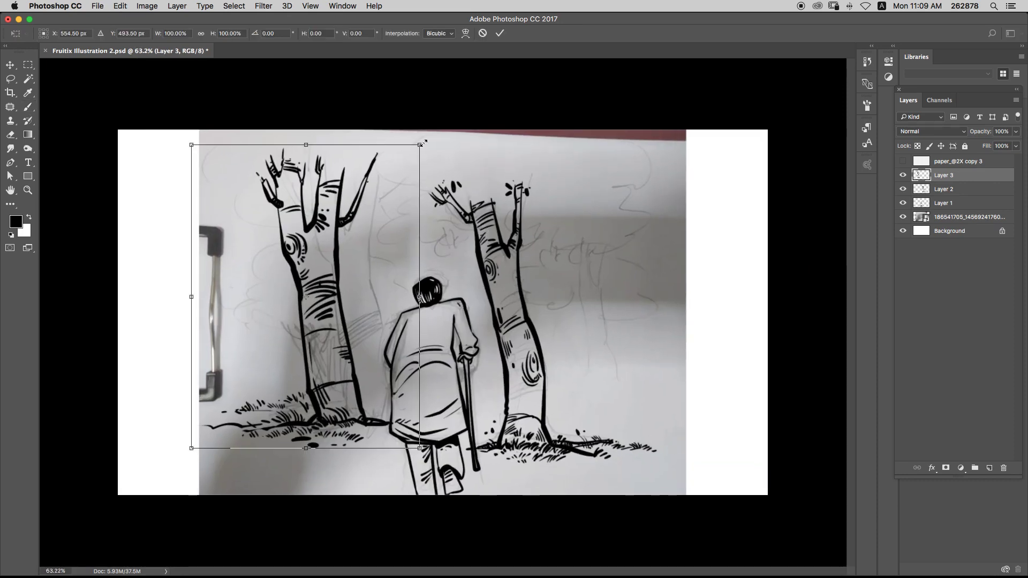
{"action": "mouse_move", "coordinate": [422, 144]}
{"action": "left_mouse_down"}
{"action": "mouse_move", "coordinate": [397, 213]}
{"action": "mouse_move", "coordinate": [395, 193]}
{"action": "mouse_move", "coordinate": [374, 232]}
{"action": "left_mouse_up"}
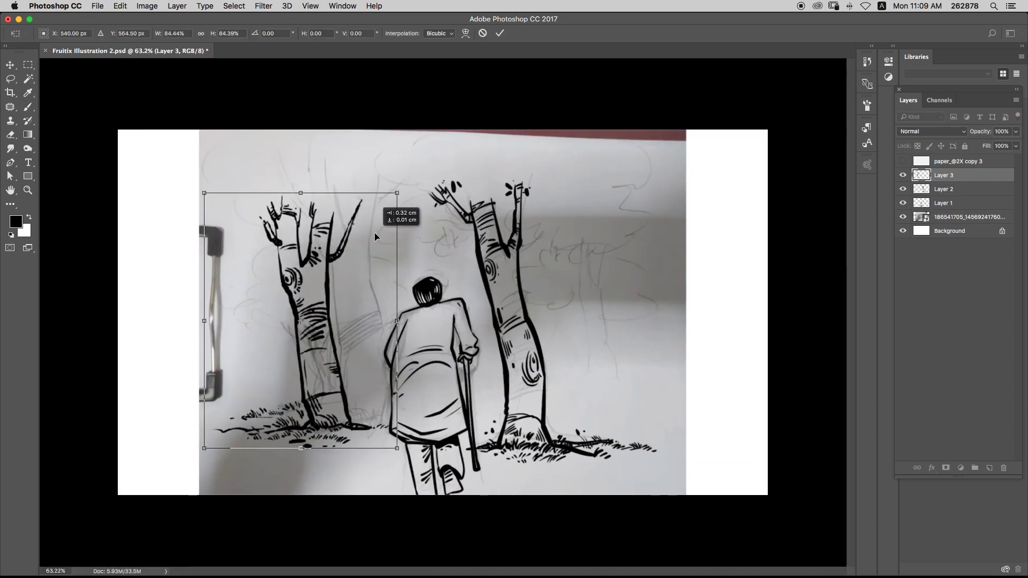
{"action": "key", "text": "Return"}
- Select the scanned pencil sketch layer and hide it
{"action": "key", "text": "v"}
{"action": "left_click", "coordinate": [748, 222]}
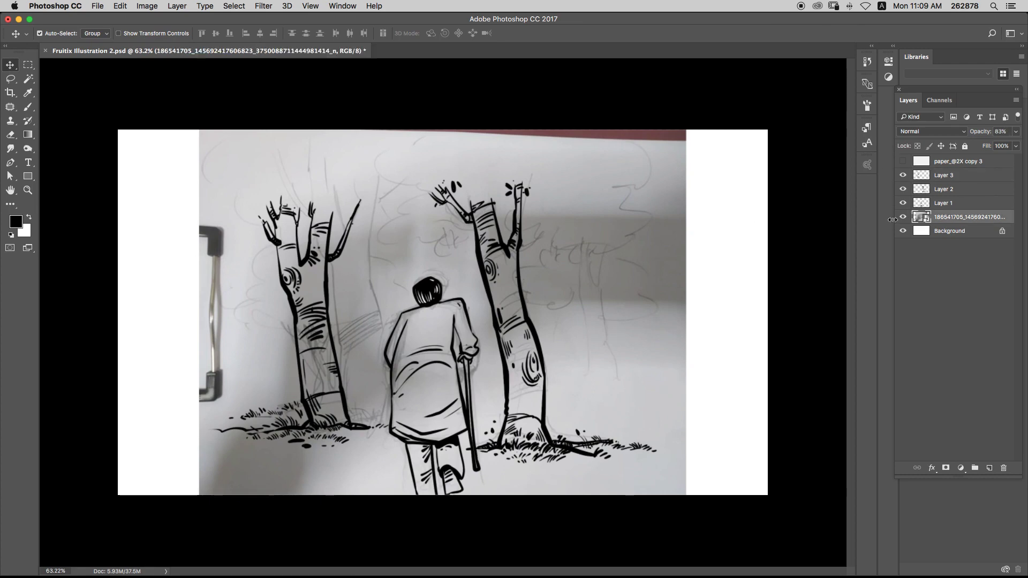
{"action": "left_click", "coordinate": [903, 217]}
- Reposition both trees and the figure to balance the composition, with the figure between the trees
{"action": "mouse_move", "coordinate": [497, 291]}
{"action": "left_mouse_down"}
{"action": "mouse_move", "coordinate": [478, 295]}
{"action": "mouse_move", "coordinate": [503, 299]}
{"action": "left_mouse_up"}
{"action": "left_click_drag", "start_coordinate": [544, 430], "coordinate": [603, 446]}
{"action": "left_click_drag", "start_coordinate": [363, 409], "coordinate": [355, 398]}
{"action": "left_click_drag", "start_coordinate": [434, 303], "coordinate": [422, 282]}
{"action": "left_click_drag", "start_coordinate": [355, 397], "coordinate": [353, 412]}
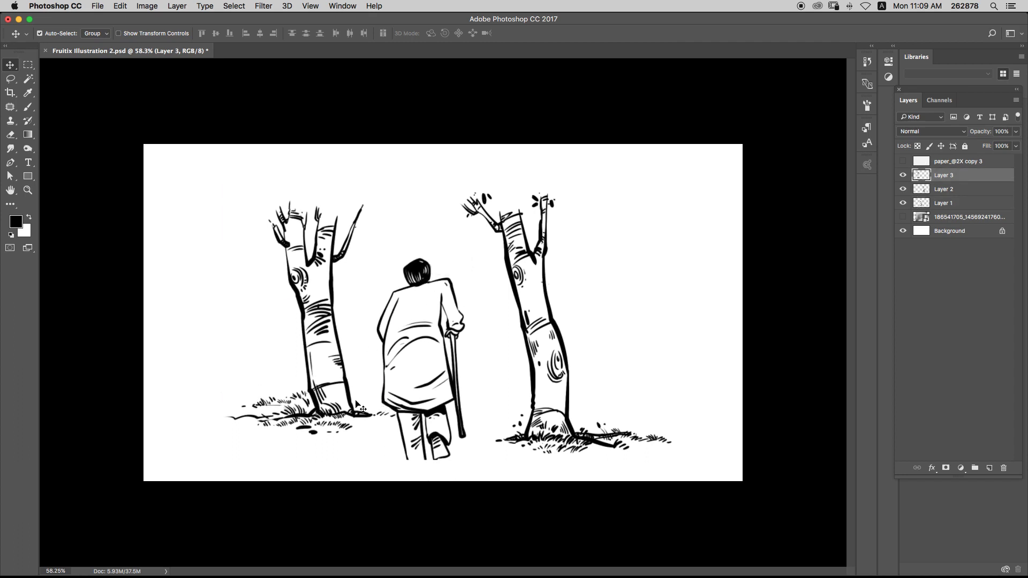
{"action": "left_click_drag", "start_coordinate": [311, 262], "coordinate": [310, 263]}
{"action": "left_click_drag", "start_coordinate": [419, 271], "coordinate": [415, 263]}
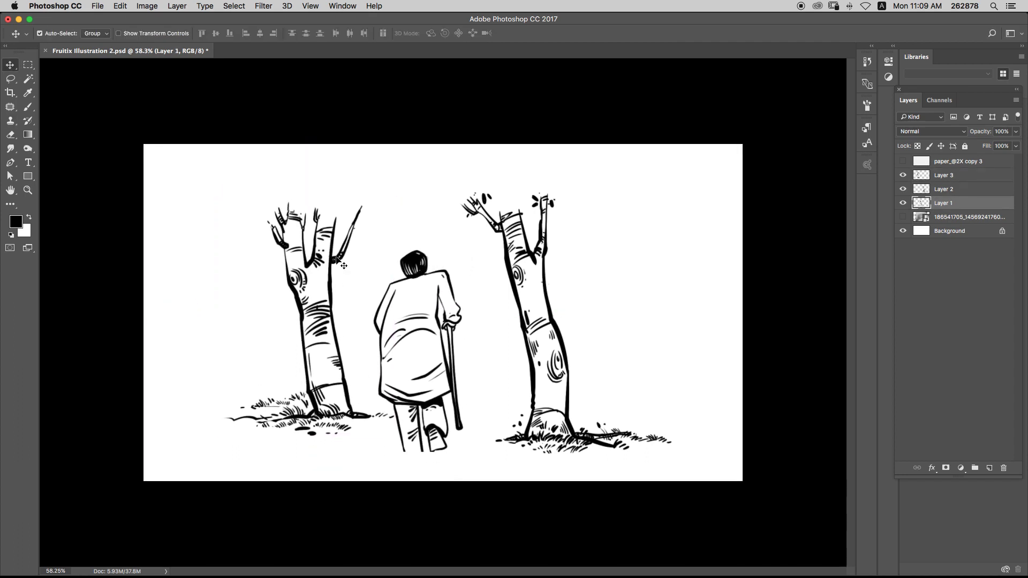
{"action": "left_click_drag", "start_coordinate": [338, 260], "coordinate": [335, 269]}
{"action": "left_click_drag", "start_coordinate": [512, 269], "coordinate": [506, 266]}
{"action": "left_click_drag", "start_coordinate": [337, 271], "coordinate": [333, 274]}
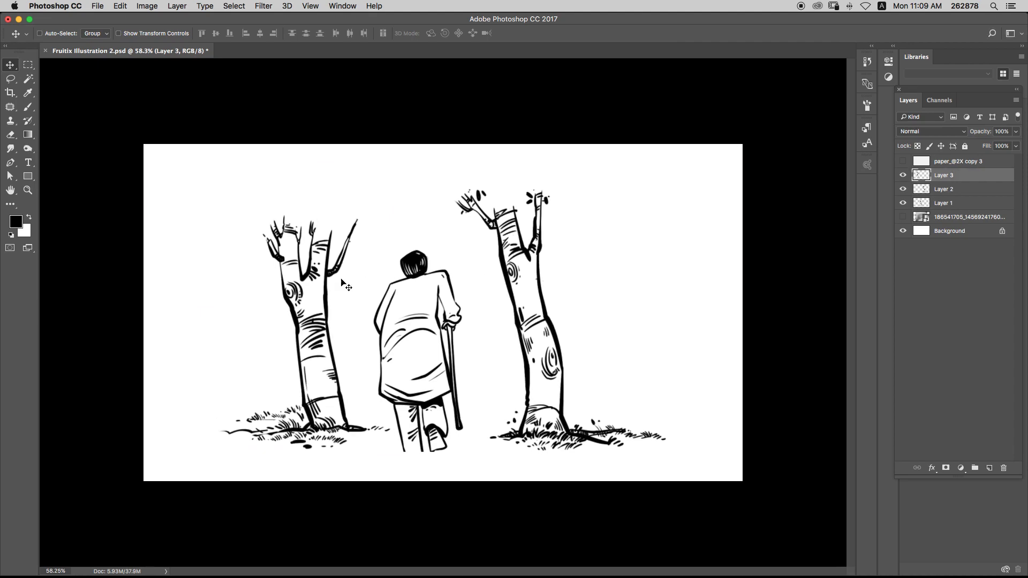
- Brush extra grass strokes on Layer 3 between the left tree's base and the figure
{"action": "key", "text": "b"}
{"action": "scroll", "coordinate": [348, 445], "scroll_direction": "up", "scroll_amount": 3}
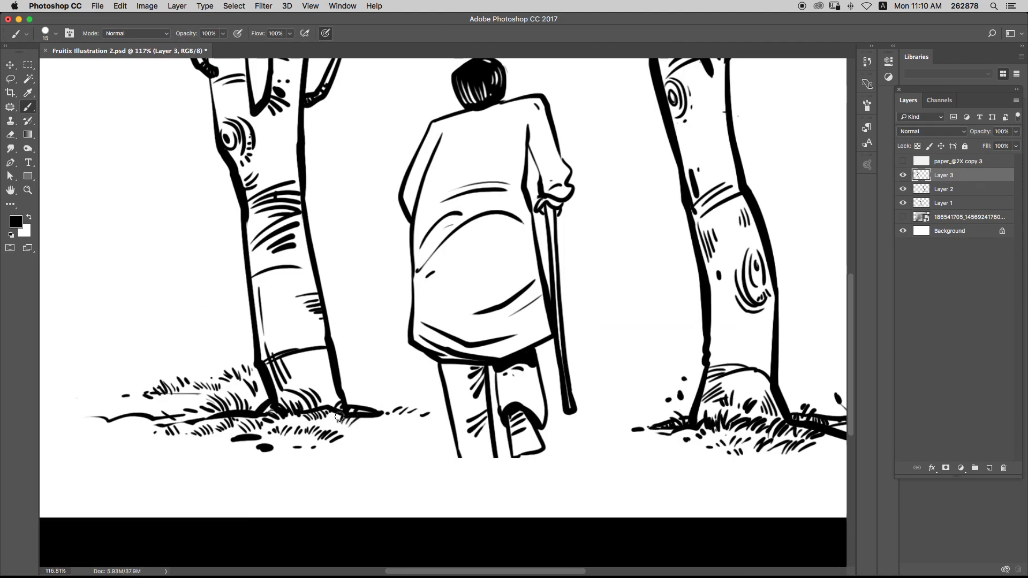
{"action": "mouse_move", "coordinate": [357, 421]}
{"action": "left_mouse_down"}
{"action": "mouse_move", "coordinate": [431, 414]}
{"action": "mouse_move", "coordinate": [373, 423]}
{"action": "mouse_move", "coordinate": [415, 444]}
{"action": "left_mouse_up"}
{"action": "key", "text": "super+z"}
{"action": "mouse_move", "coordinate": [431, 433]}
{"action": "left_mouse_down"}
{"action": "mouse_move", "coordinate": [426, 445]}
{"action": "mouse_move", "coordinate": [400, 446]}
{"action": "mouse_move", "coordinate": [389, 472]}
{"action": "mouse_move", "coordinate": [419, 472]}
{"action": "mouse_move", "coordinate": [444, 398]}
{"action": "left_mouse_up"}
- Switch to Layer 1 and draw the trouser hem and shoe of the figure's planted leg
{"action": "left_click", "coordinate": [471, 473], "text": "super"}
{"action": "mouse_move", "coordinate": [395, 427]}
{"action": "left_mouse_down"}
{"action": "mouse_move", "coordinate": [427, 445]}
{"action": "mouse_move", "coordinate": [411, 447]}
{"action": "mouse_move", "coordinate": [431, 430]}
{"action": "mouse_move", "coordinate": [422, 446]}
{"action": "left_mouse_up"}
{"action": "key", "text": "super+z"}
{"action": "key", "text": "alt+super+z"}
{"action": "key", "text": "alt+super+z"}
{"action": "mouse_move", "coordinate": [422, 445]}
{"action": "left_mouse_down"}
{"action": "mouse_move", "coordinate": [431, 431]}
{"action": "mouse_move", "coordinate": [415, 464]}
{"action": "mouse_move", "coordinate": [429, 461]}
{"action": "left_mouse_up"}
{"action": "key", "text": "super+z"}
{"action": "mouse_move", "coordinate": [406, 449]}
{"action": "left_mouse_down"}
{"action": "mouse_move", "coordinate": [426, 464]}
{"action": "mouse_move", "coordinate": [447, 427]}
{"action": "mouse_move", "coordinate": [431, 448]}
{"action": "left_mouse_up"}
{"action": "key", "text": "super+z"}
{"action": "key", "text": "ctrl+z"}
{"action": "scroll", "coordinate": [413, 459], "scroll_direction": "down", "scroll_amount": 5}
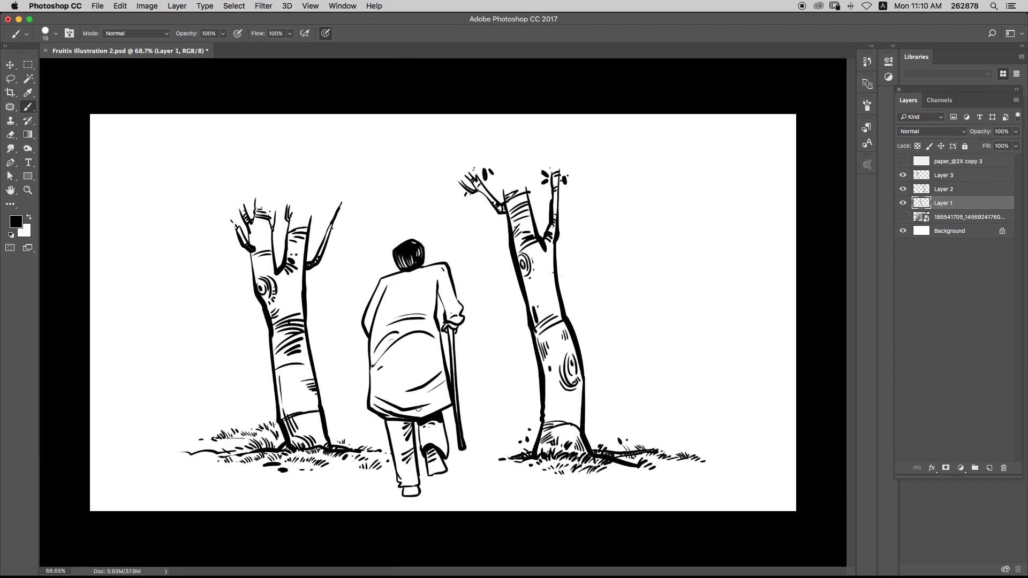
{"action": "key", "text": "s"}
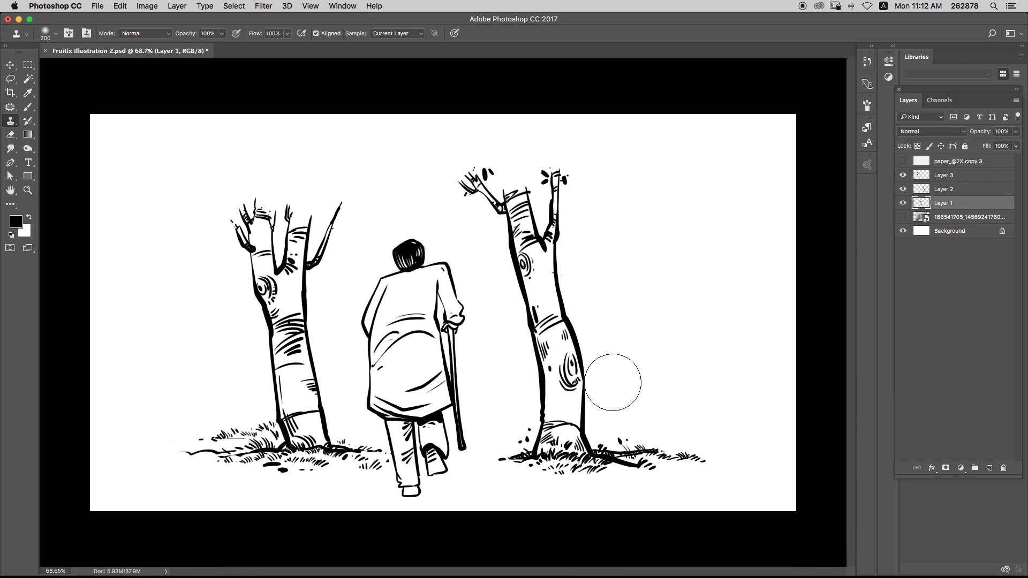
{"action": "key", "text": "v"}
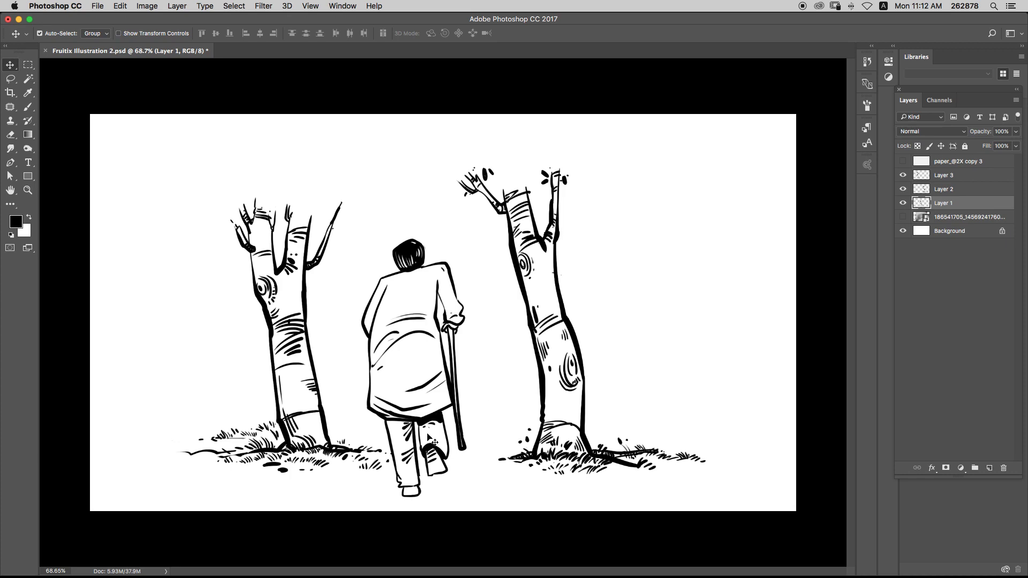
{"action": "mouse_move", "coordinate": [497, 577]}
{"action": "left_click", "coordinate": [607, 570]}
{"action": "left_click", "coordinate": [187, 272]}
- Thicken the edge of the figure's rear trouser leg and ink a heavy sole on the planted shoe with the brush
{"action": "scroll", "coordinate": [441, 301], "scroll_direction": "up", "scroll_amount": 4}
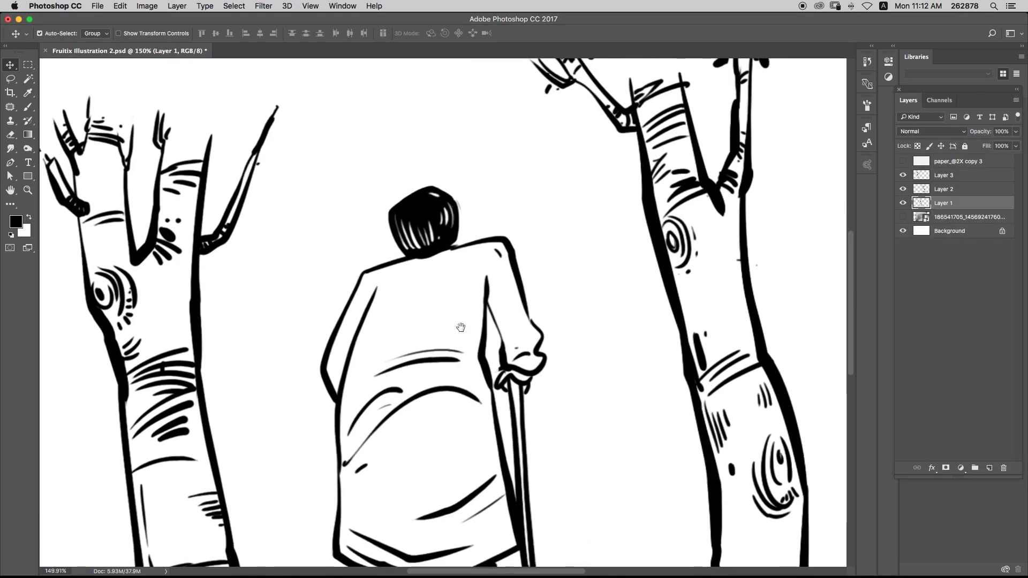
{"action": "scroll", "coordinate": [461, 310], "scroll_direction": "down", "scroll_amount": 5}
{"action": "scroll", "coordinate": [465, 451], "scroll_direction": "up", "scroll_amount": 2}
{"action": "key", "text": "b"}
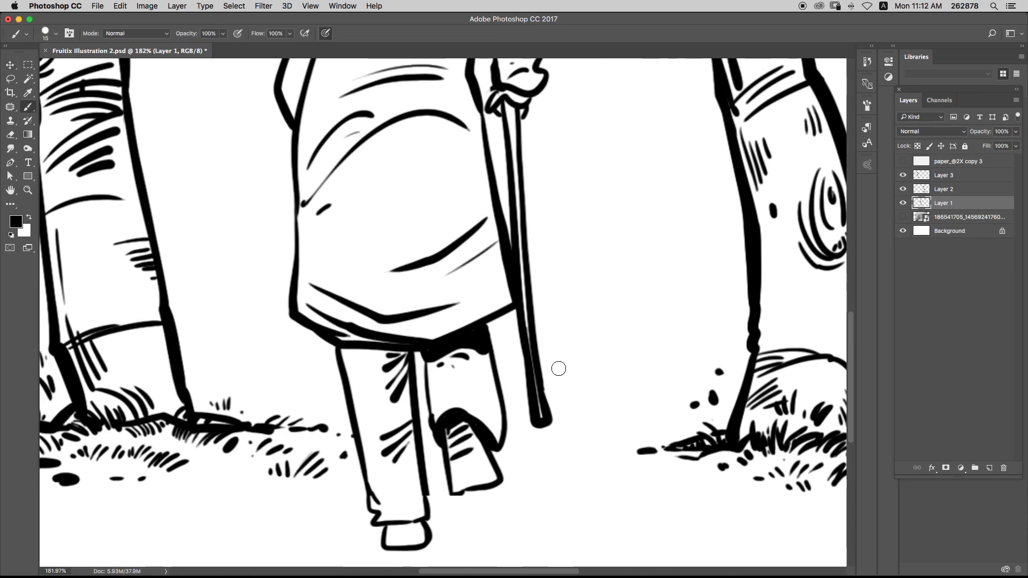
{"action": "left_click_drag", "start_coordinate": [428, 358], "coordinate": [439, 427]}
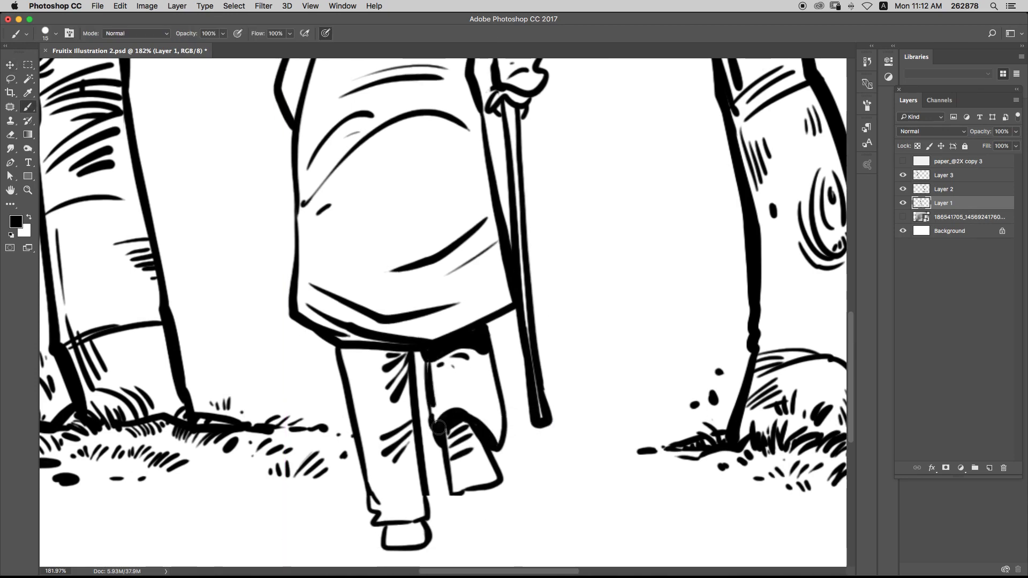
{"action": "scroll", "coordinate": [435, 407], "scroll_direction": "down", "scroll_amount": 3}
{"action": "scroll", "coordinate": [435, 407], "scroll_direction": "left", "scroll_amount": 1}
{"action": "mouse_move", "coordinate": [399, 489]}
{"action": "left_mouse_down"}
{"action": "mouse_move", "coordinate": [433, 503]}
{"action": "mouse_move", "coordinate": [404, 504]}
{"action": "mouse_move", "coordinate": [443, 500]}
{"action": "mouse_move", "coordinate": [455, 480]}
{"action": "left_mouse_up"}
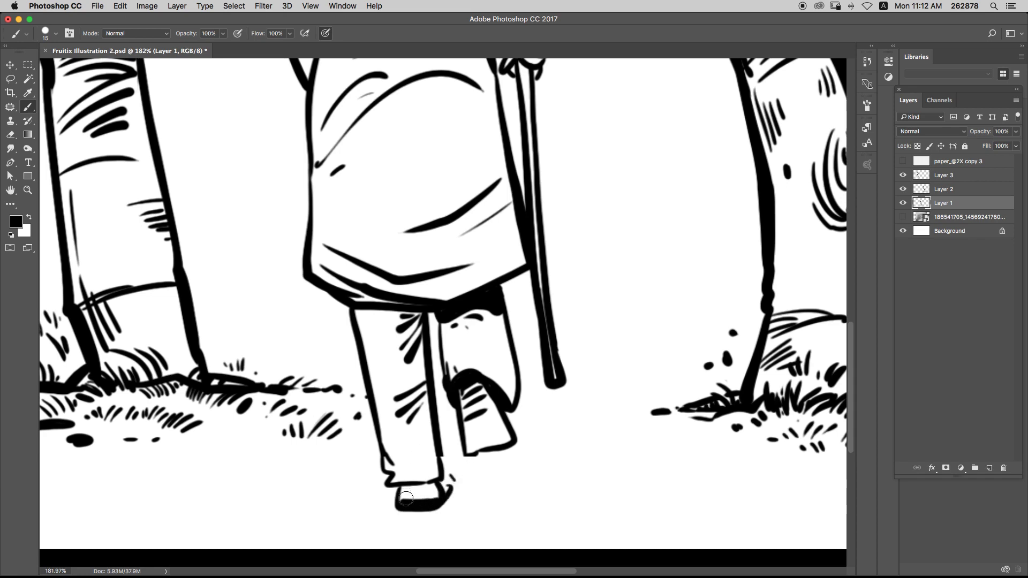
{"action": "scroll", "coordinate": [399, 509], "scroll_direction": "down", "scroll_amount": 8}
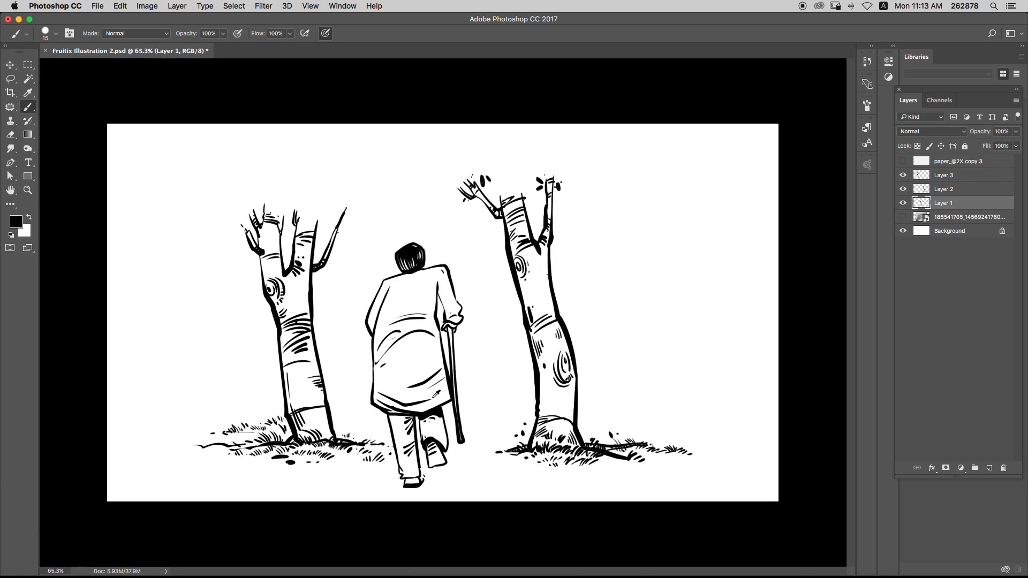
- Fill the figure's raised shoe with solid black
{"action": "left_click_drag", "start_coordinate": [427, 472], "coordinate": [482, 472]}
{"action": "mouse_move", "coordinate": [431, 407]}
{"action": "left_mouse_down"}
{"action": "mouse_move", "coordinate": [458, 452]}
{"action": "mouse_move", "coordinate": [434, 460]}
{"action": "left_mouse_up"}
{"action": "mouse_move", "coordinate": [471, 424]}
{"action": "left_mouse_down"}
{"action": "mouse_move", "coordinate": [425, 458]}
{"action": "mouse_move", "coordinate": [435, 476]}
{"action": "mouse_move", "coordinate": [485, 433]}
{"action": "left_mouse_up"}
{"action": "scroll", "coordinate": [425, 457], "scroll_direction": "up", "scroll_amount": 5}
{"action": "scroll", "coordinate": [446, 457], "scroll_direction": "down", "scroll_amount": 4}
{"action": "scroll", "coordinate": [445, 457], "scroll_direction": "up", "scroll_amount": 4}
{"action": "scroll", "coordinate": [429, 474], "scroll_direction": "down", "scroll_amount": 4}
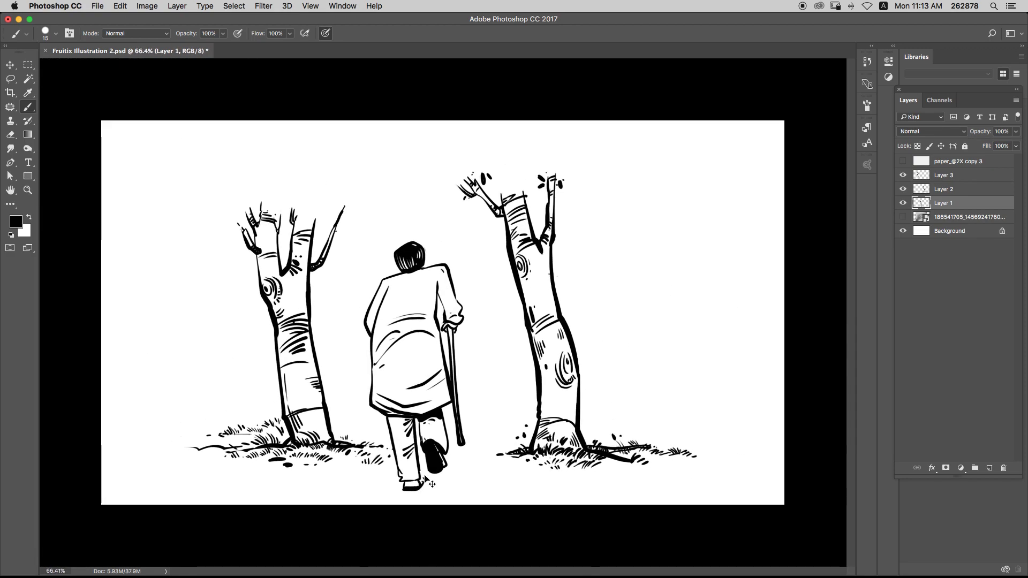
- Add short bands to the cane below the hand and ink its lower shaft solid black
{"action": "scroll", "coordinate": [447, 324], "scroll_direction": "up", "scroll_amount": 4}
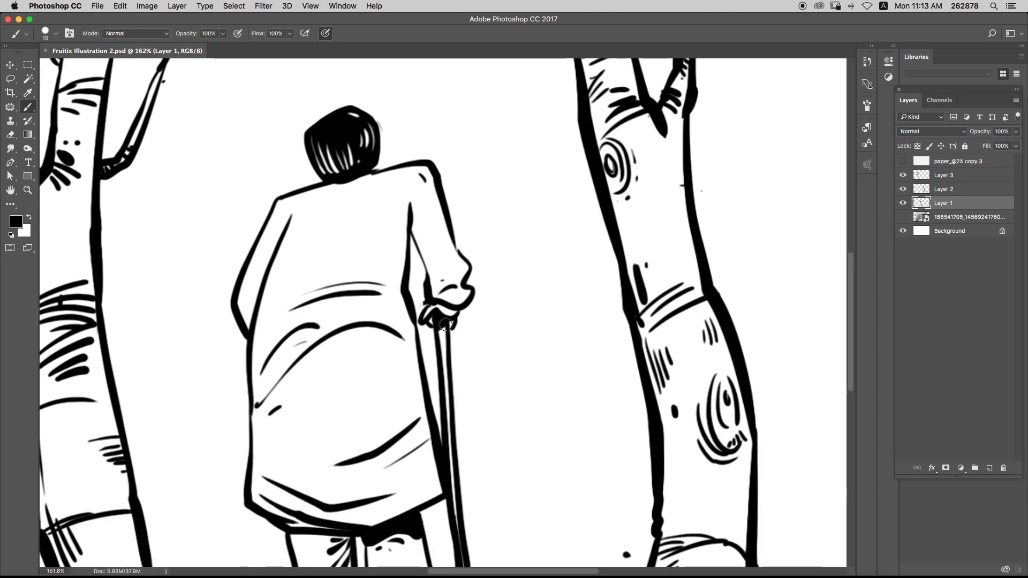
{"action": "scroll", "coordinate": [452, 332], "scroll_direction": "down", "scroll_amount": 5}
{"action": "mouse_move", "coordinate": [444, 373]}
{"action": "left_mouse_down"}
{"action": "mouse_move", "coordinate": [470, 500]}
{"action": "mouse_move", "coordinate": [467, 539]}
{"action": "left_mouse_up"}
{"action": "key", "text": "super+z"}
{"action": "mouse_move", "coordinate": [450, 409]}
{"action": "left_mouse_down"}
{"action": "mouse_move", "coordinate": [467, 539]}
{"action": "mouse_move", "coordinate": [472, 526]}
{"action": "left_mouse_up"}
{"action": "key", "text": "super+z"}
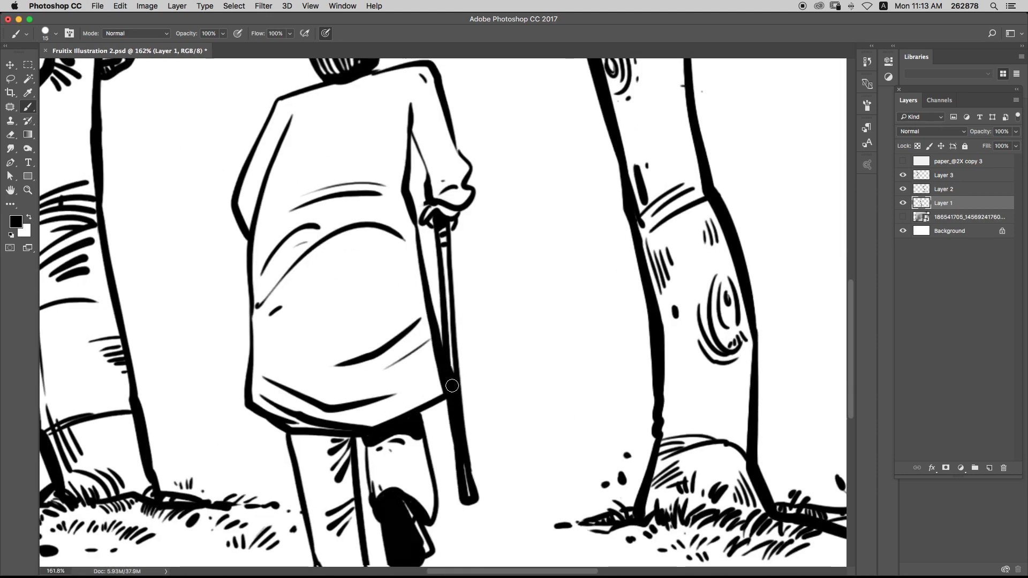
- Redraw the cane's lower shaft as a thicker, more upright black shape extending closer to the ground
{"action": "left_click_drag", "start_coordinate": [452, 386], "coordinate": [481, 546]}
{"action": "key", "text": "ctrl+z"}
{"action": "mouse_move", "coordinate": [451, 375]}
{"action": "left_mouse_down"}
{"action": "mouse_move", "coordinate": [469, 525]}
{"action": "mouse_move", "coordinate": [456, 462]}
{"action": "left_mouse_up"}
{"action": "key", "text": "super+z"}
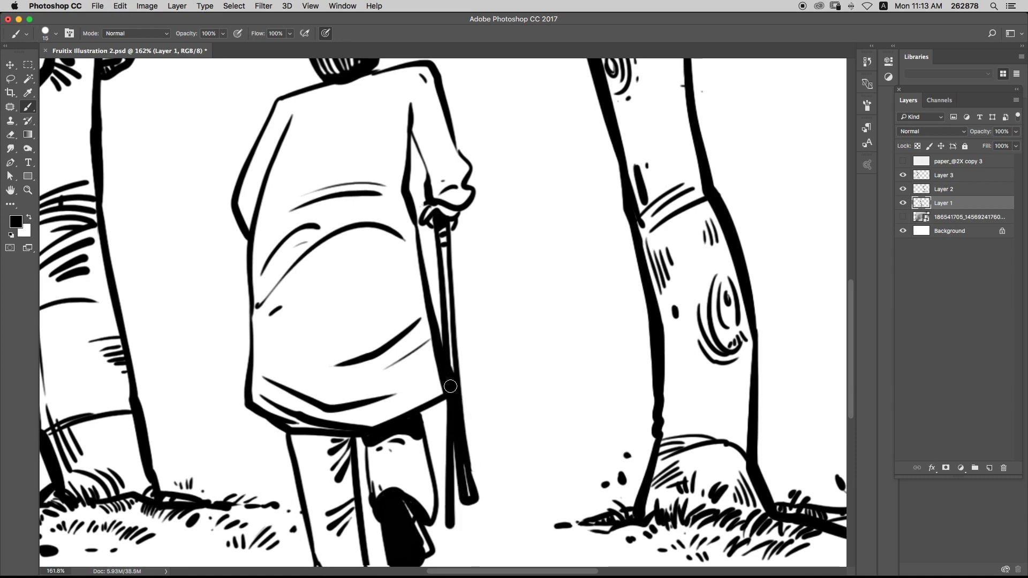
{"action": "left_click_drag", "start_coordinate": [450, 386], "coordinate": [467, 514]}
{"action": "left_click_drag", "start_coordinate": [457, 423], "coordinate": [460, 525]}
{"action": "key", "text": "ctrl+0"}
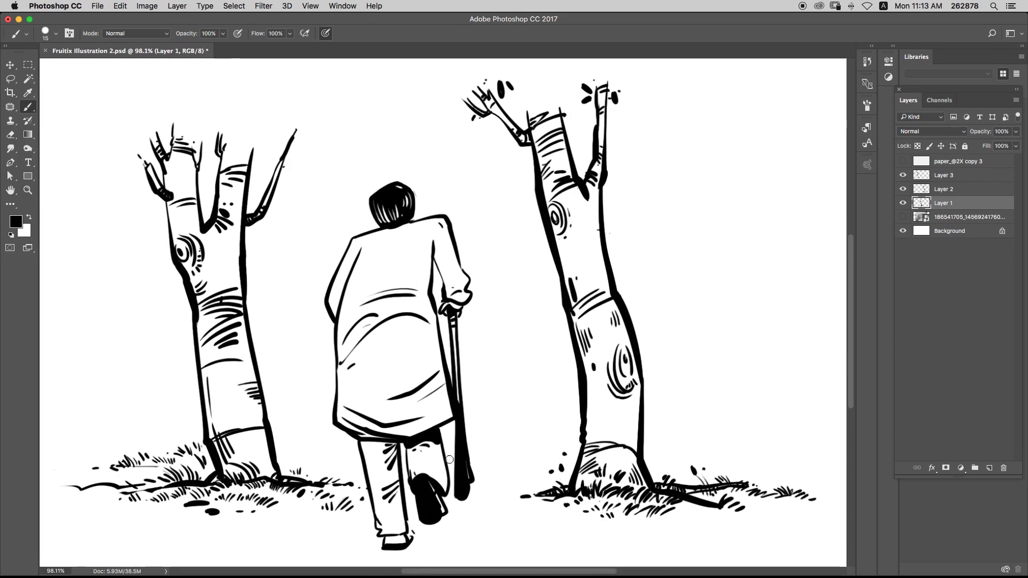
- Erase part of the old slanted cane end beside the redrawn shaft
{"action": "key", "text": "e"}
{"action": "scroll", "coordinate": [464, 358], "scroll_direction": "up", "scroll_amount": 3}
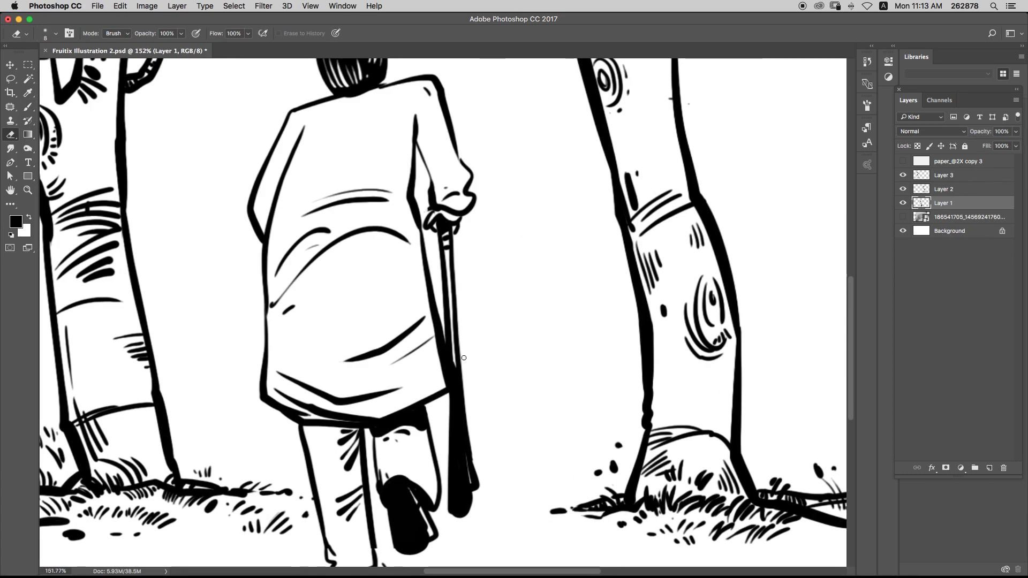
{"action": "left_click_drag", "start_coordinate": [476, 464], "coordinate": [471, 442]}
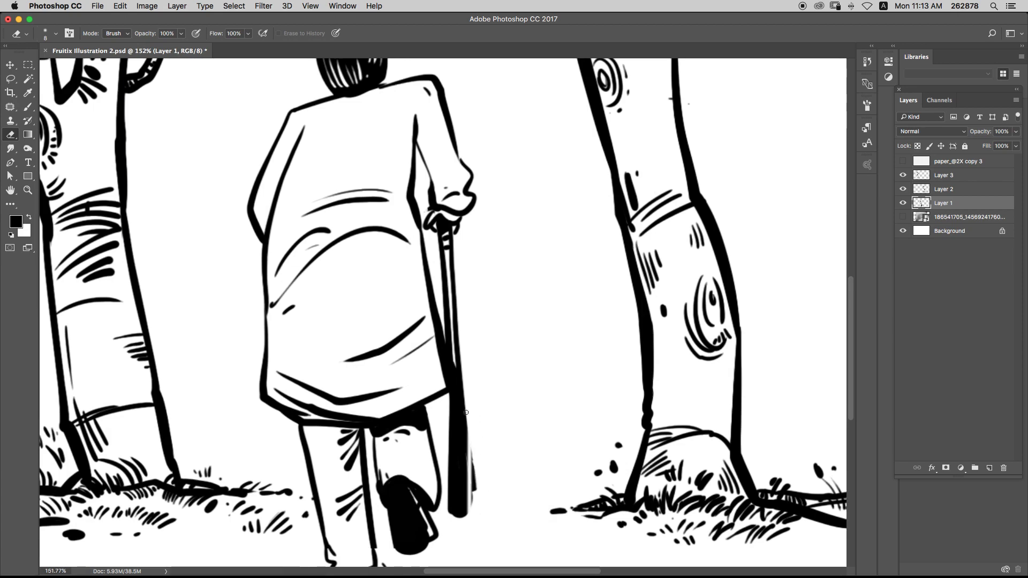
- Turn off Smoothing and Shape Dynamics for the eraser tip and set its spacing to 30%
{"action": "key", "text": "F5"}
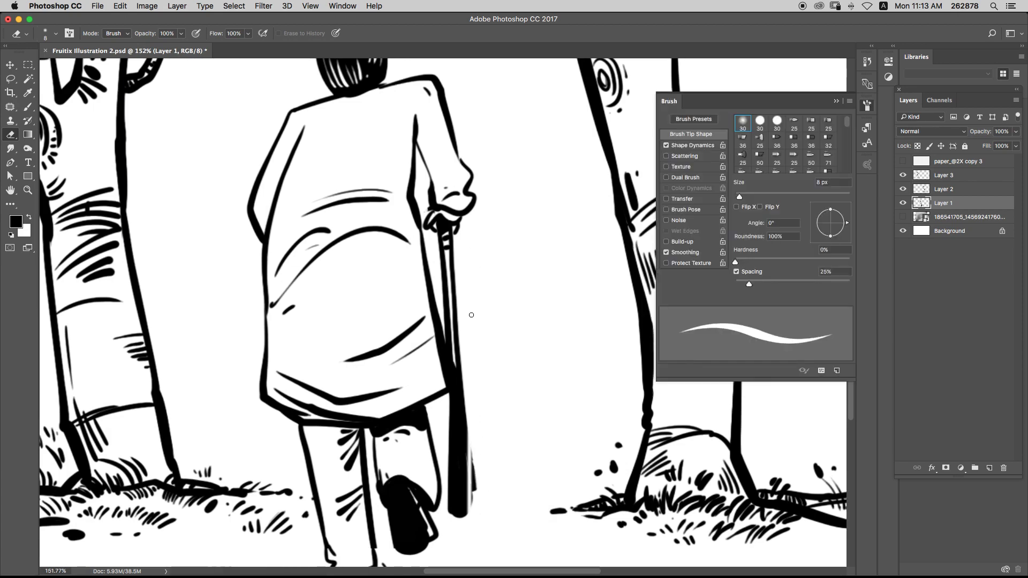
{"action": "left_click", "coordinate": [667, 252]}
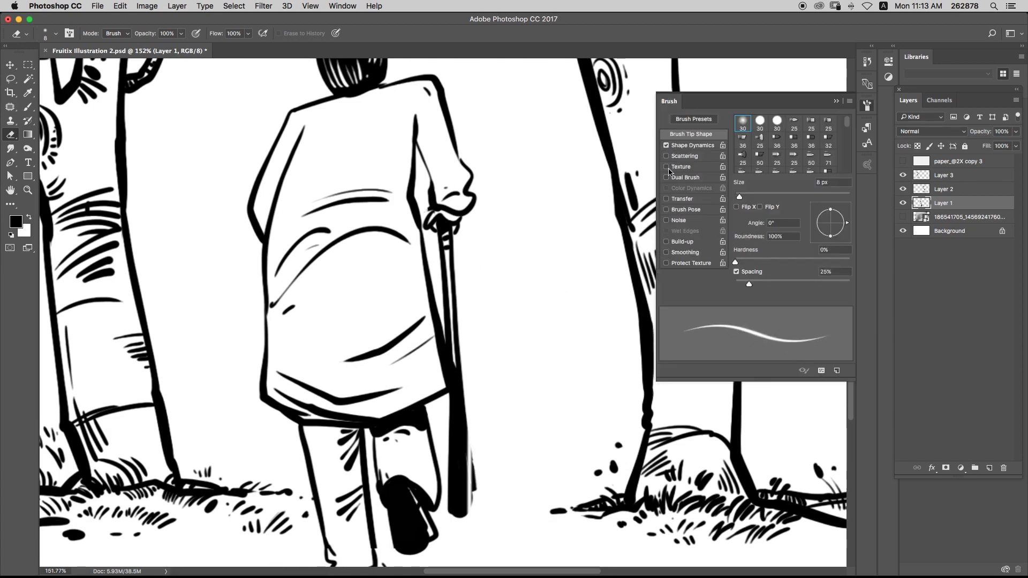
{"action": "left_click", "coordinate": [667, 145]}
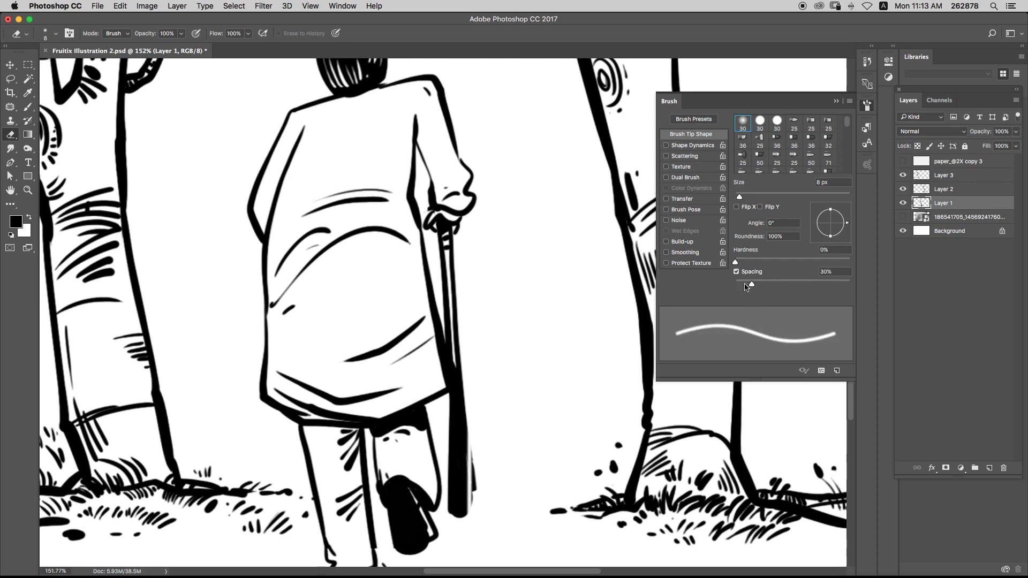
{"action": "key", "text": "F5"}
- Enlarge the eraser to 10 px and erase the leftover cane end, straightening the shaft's outer edge
{"action": "key", "text": "XF86AudioRaiseVolume"}
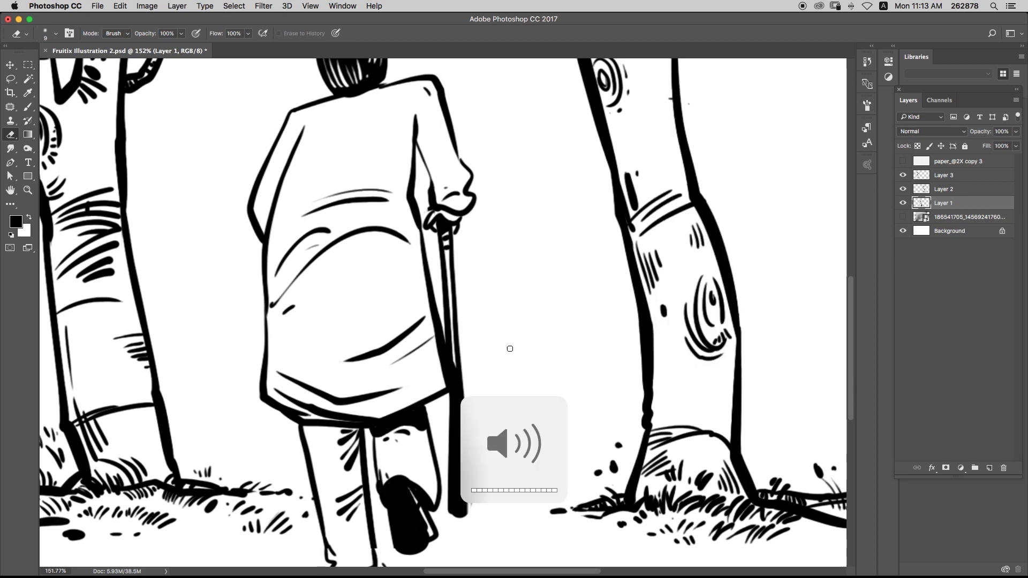
{"action": "left_click_drag", "start_coordinate": [478, 454], "coordinate": [496, 394]}
{"action": "key", "text": "]"}
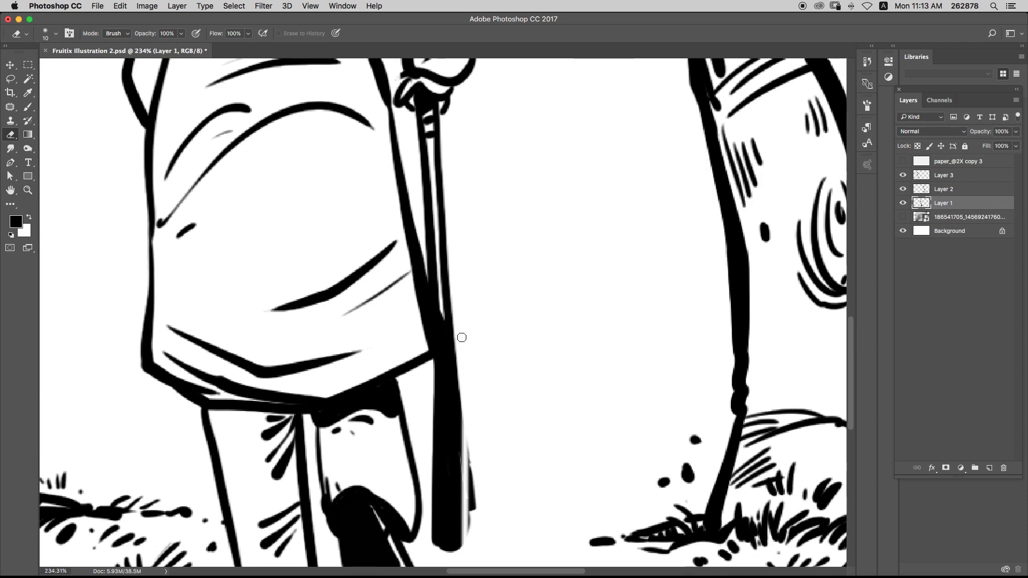
{"action": "left_click_drag", "start_coordinate": [476, 518], "coordinate": [477, 485]}
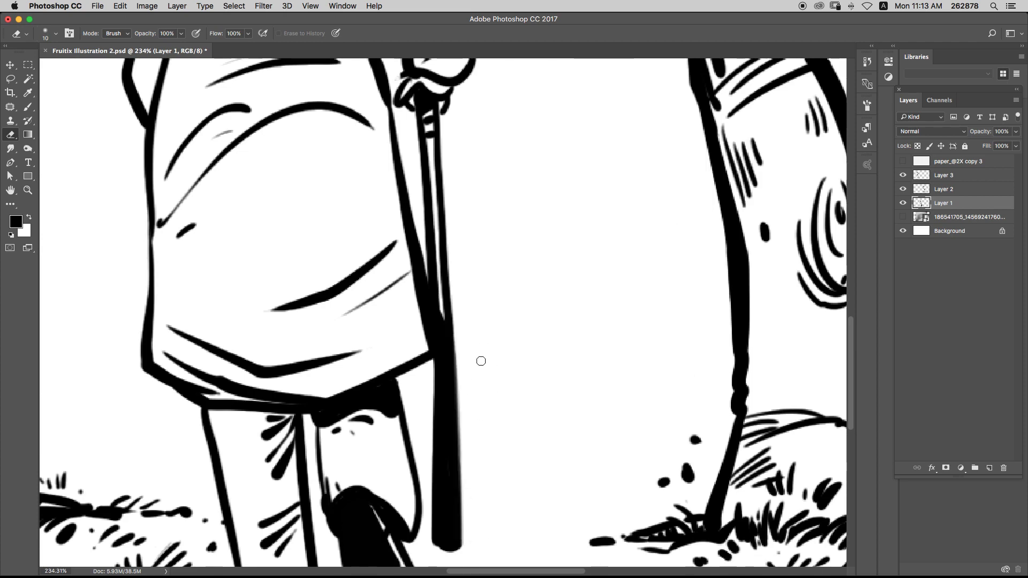
{"action": "left_click_drag", "start_coordinate": [475, 378], "coordinate": [473, 368]}
{"action": "left_click", "coordinate": [458, 326]}
{"action": "left_click", "coordinate": [473, 541], "text": "shift"}
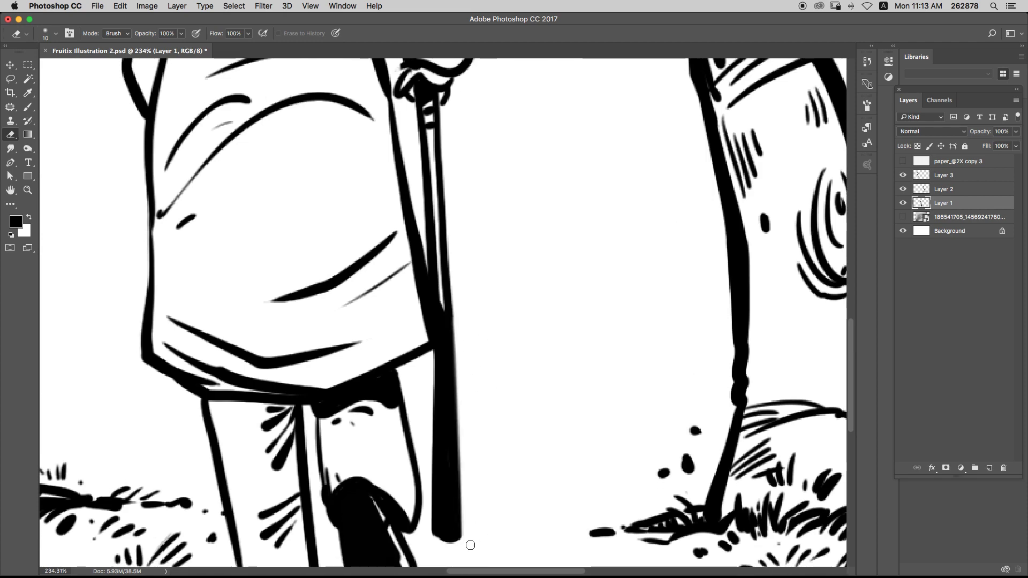
- Trim the rounded lower end of the cane to a flat edge with the eraser
{"action": "left_click_drag", "start_coordinate": [436, 542], "coordinate": [475, 541]}
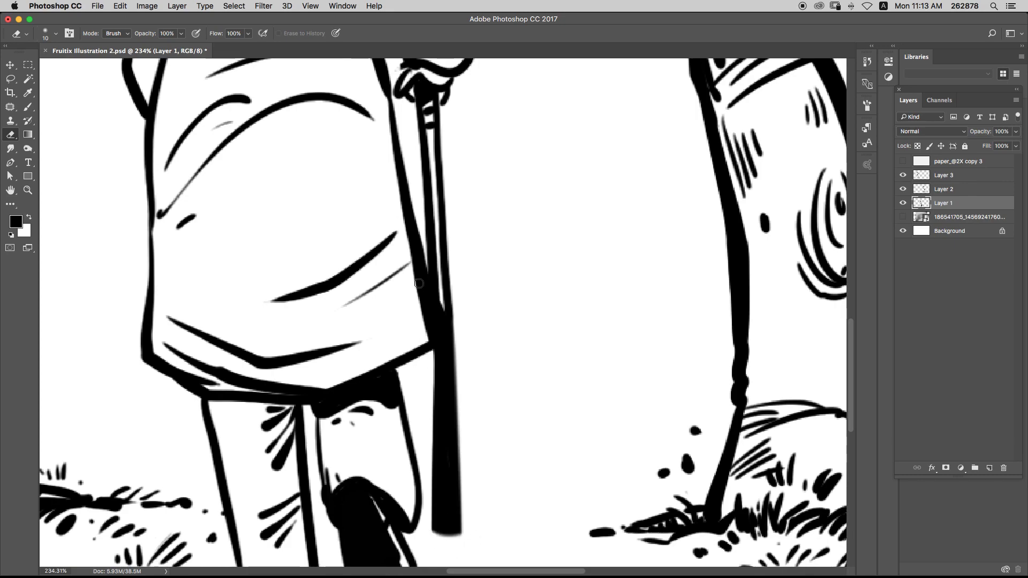
{"action": "left_click_drag", "start_coordinate": [487, 355], "coordinate": [433, 388]}
{"action": "scroll", "coordinate": [466, 458], "scroll_direction": "up", "scroll_amount": 5}
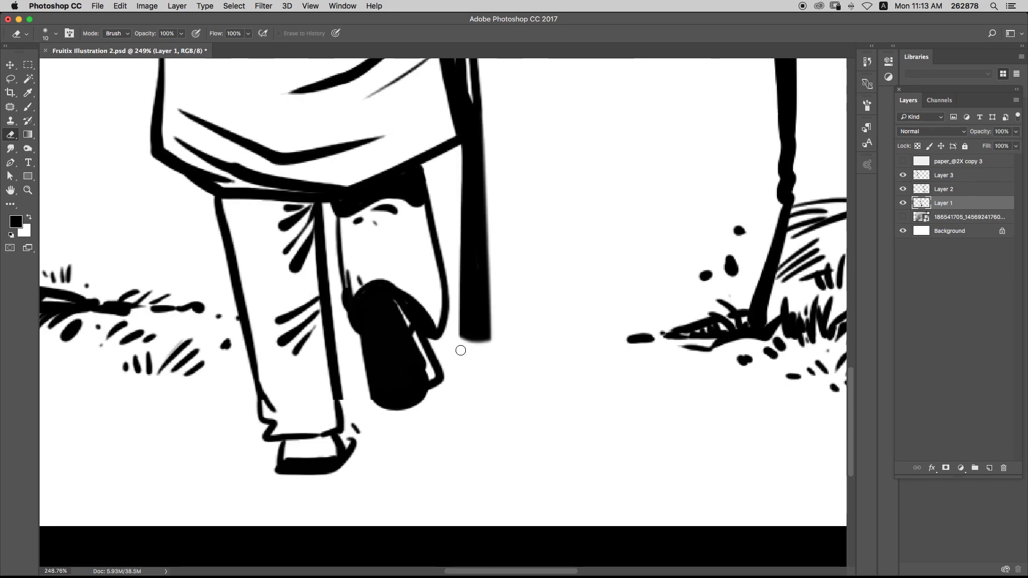
- Save the illustration with the trimmed cane
{"action": "scroll", "coordinate": [491, 346], "scroll_direction": "down", "scroll_amount": 5}
{"action": "key", "text": "b"}
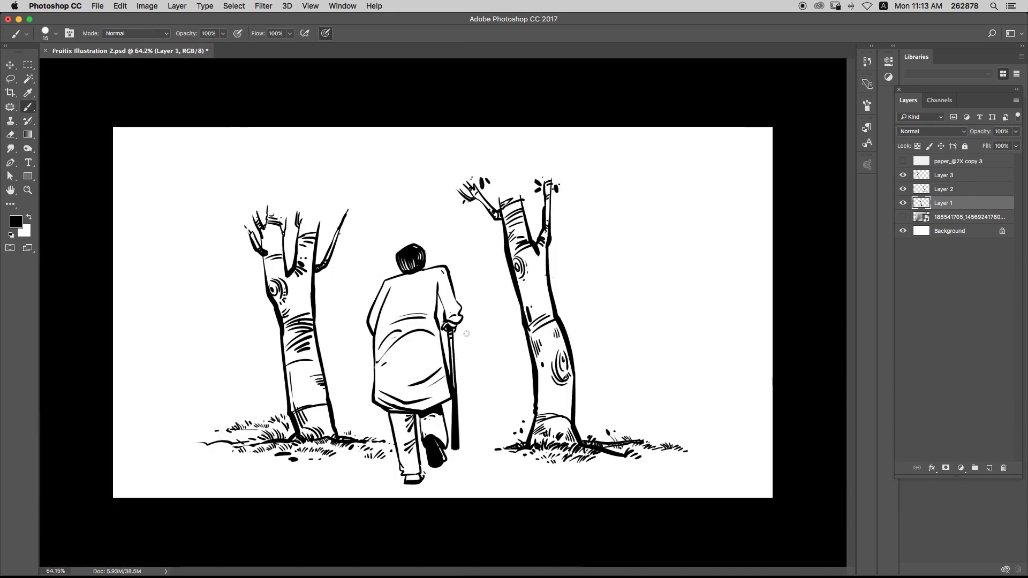
{"action": "key", "text": "ctrl+s"}
{"action": "scroll", "coordinate": [498, 334], "scroll_direction": "up", "scroll_amount": 1}
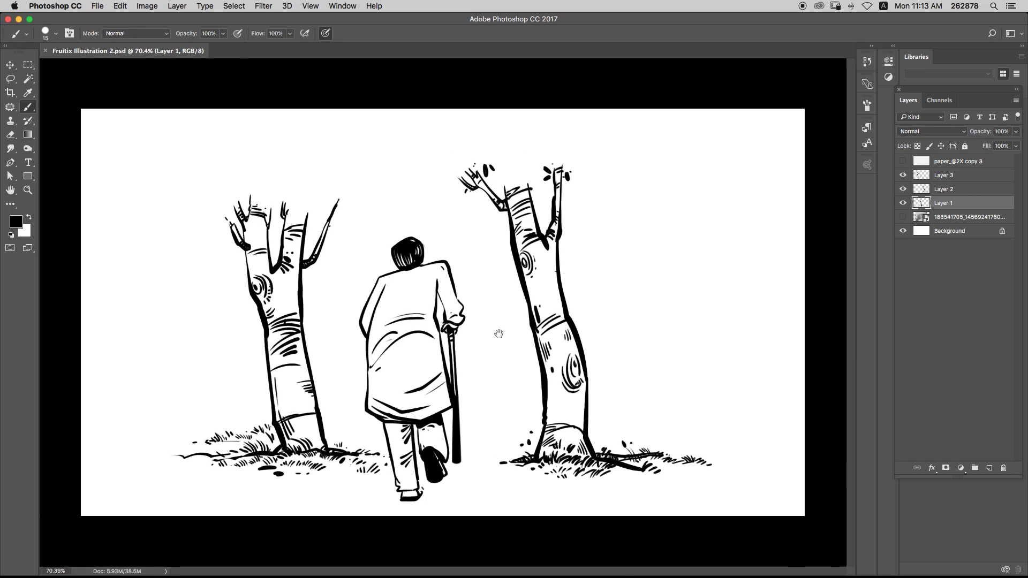
- Brush black ink along the cane's shaft and undo the last stroke
{"action": "scroll", "coordinate": [444, 375], "scroll_direction": "up", "scroll_amount": 4}
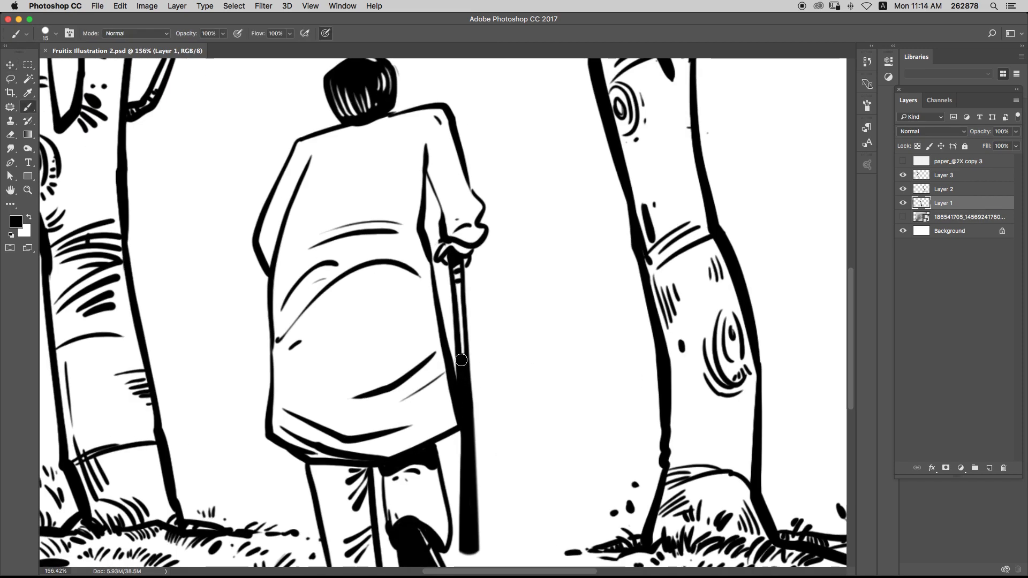
{"action": "left_click_drag", "start_coordinate": [461, 360], "coordinate": [466, 465]}
{"action": "left_click_drag", "start_coordinate": [450, 258], "coordinate": [451, 511]}
{"action": "key", "text": "super+z"}
{"action": "key", "text": "super+0"}
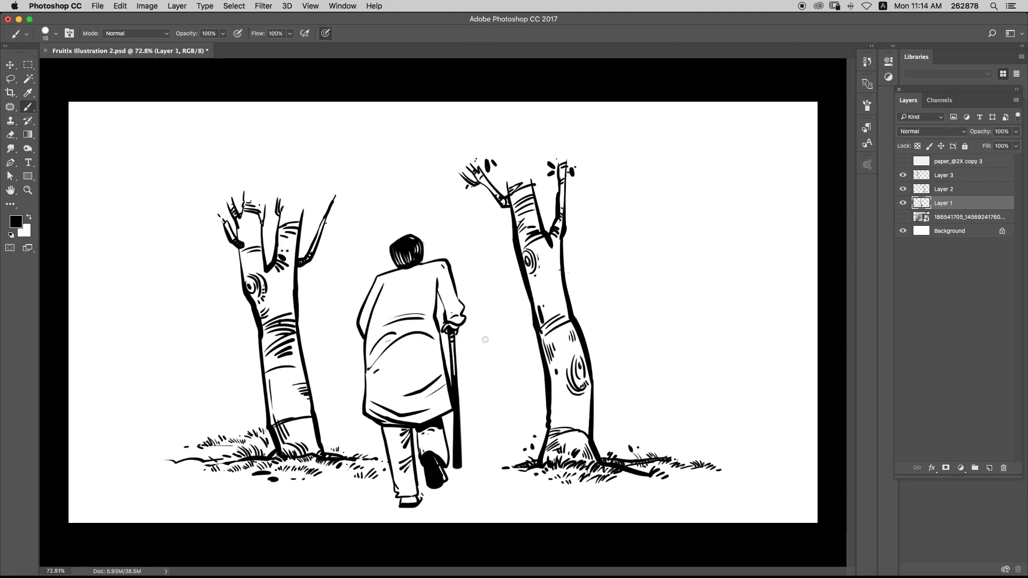
- Move the left tree up and to the left, raise the figure, and nudge the right tree slightly up and left
{"action": "key", "text": "v"}
{"action": "left_click_drag", "start_coordinate": [341, 458], "coordinate": [329, 442]}
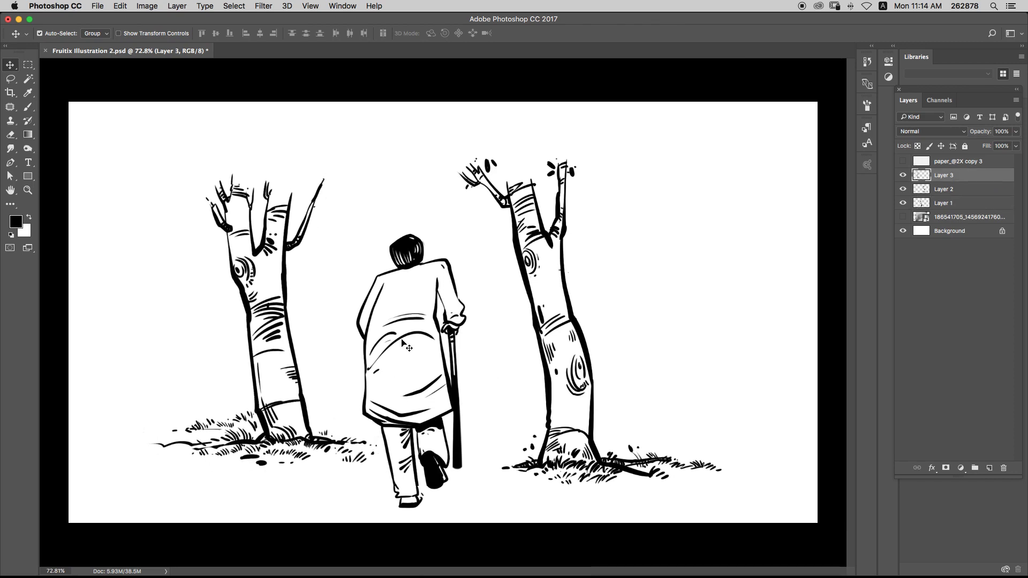
{"action": "left_click_drag", "start_coordinate": [420, 261], "coordinate": [420, 248]}
{"action": "left_click_drag", "start_coordinate": [319, 441], "coordinate": [317, 432]}
{"action": "mouse_move", "coordinate": [585, 354]}
{"action": "left_mouse_down"}
{"action": "mouse_move", "coordinate": [589, 337]}
{"action": "mouse_move", "coordinate": [580, 348]}
{"action": "left_mouse_up"}
{"action": "left_click_drag", "start_coordinate": [327, 431], "coordinate": [323, 431]}
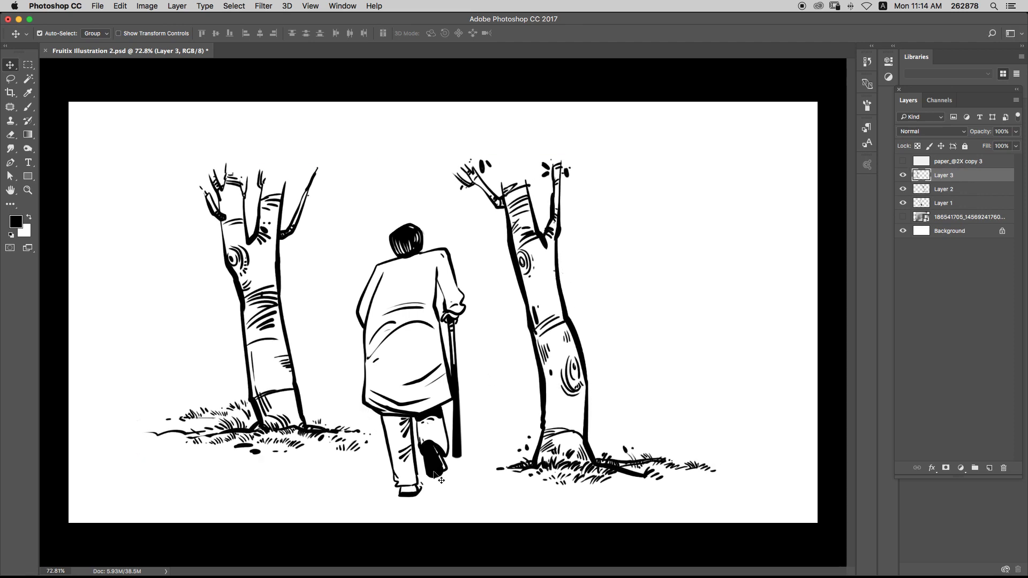
- Rebalance the composition by repositioning the figure and both trees, bringing the figure closer to the centre between the trunks
{"action": "left_click_drag", "start_coordinate": [438, 467], "coordinate": [436, 462]}
{"action": "left_click_drag", "start_coordinate": [580, 348], "coordinate": [612, 333]}
{"action": "left_click_drag", "start_coordinate": [462, 413], "coordinate": [488, 423]}
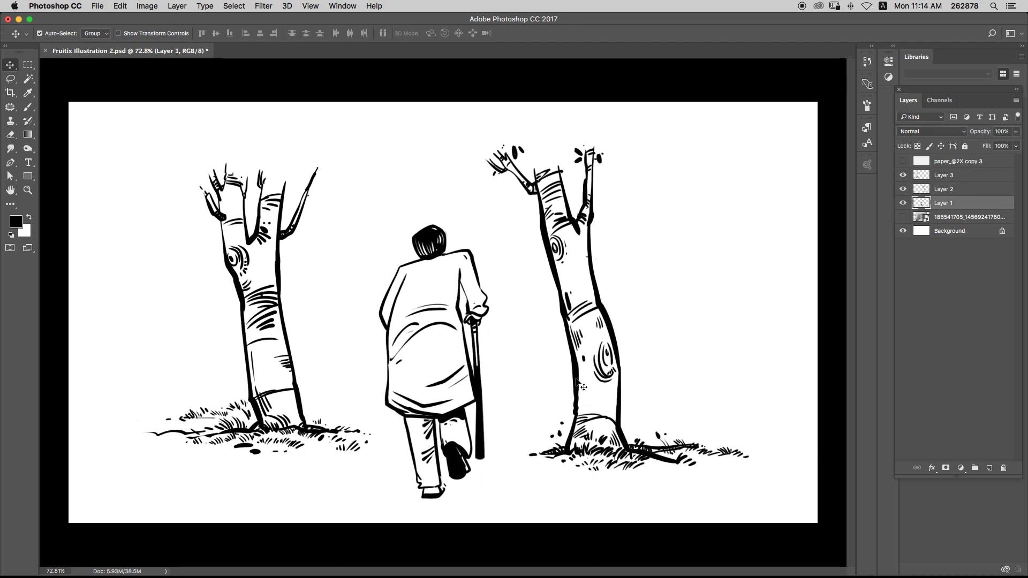
{"action": "left_click_drag", "start_coordinate": [577, 378], "coordinate": [571, 385]}
{"action": "left_click_drag", "start_coordinate": [308, 431], "coordinate": [317, 437]}
{"action": "left_click_drag", "start_coordinate": [441, 256], "coordinate": [435, 246]}
{"action": "key", "text": "s"}
{"action": "key", "text": "v"}
{"action": "left_click", "coordinate": [445, 341], "text": "alt+super"}
{"action": "left_click_drag", "start_coordinate": [445, 341], "coordinate": [435, 338]}
- Select the figure and both trees together and shift them upward on the canvas
{"action": "left_click_drag", "start_coordinate": [225, 291], "coordinate": [551, 341]}
{"action": "key", "text": "super+t"}
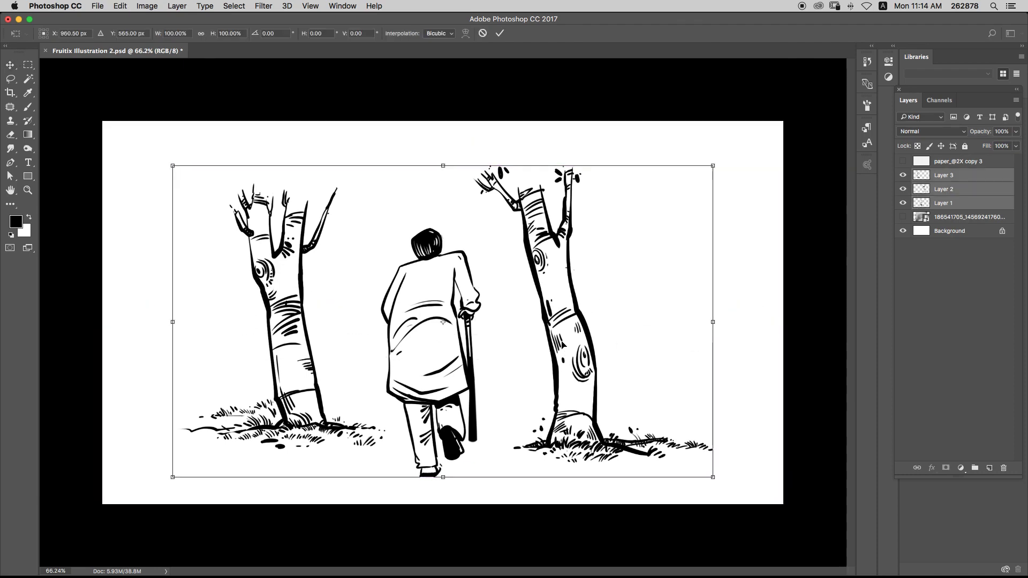
{"action": "key", "text": "shift+Up"}
{"action": "key", "text": "shift+Up"}
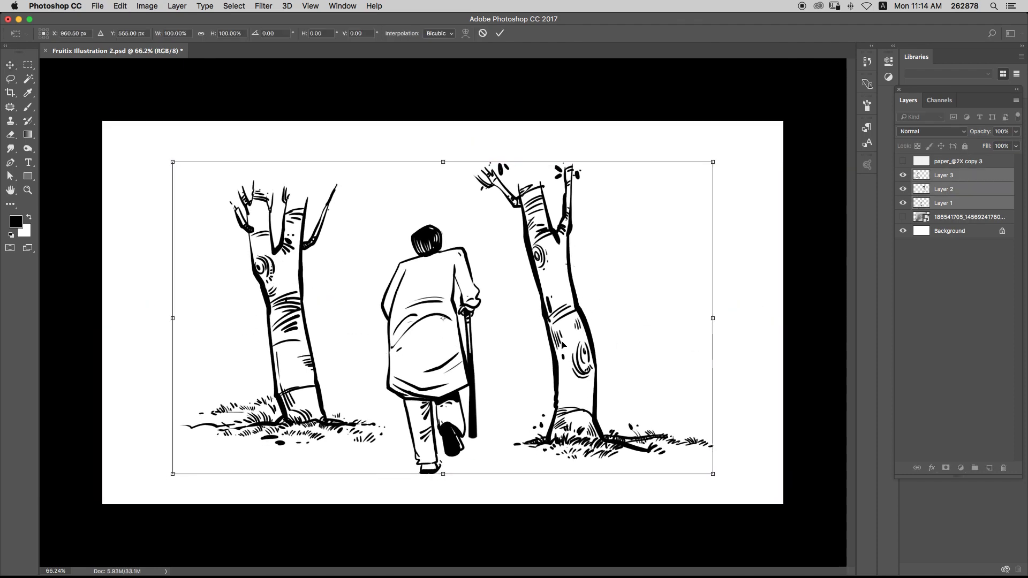
{"action": "key", "text": "Return"}
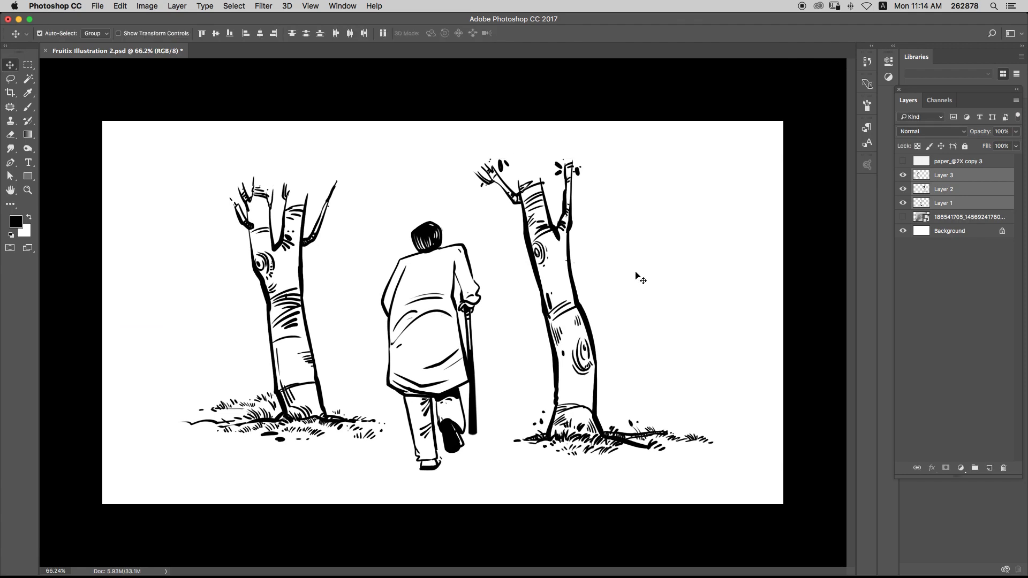
{"action": "key", "text": "Up"}
{"action": "key", "text": "Up"}
{"action": "key", "text": "s"}
{"action": "key", "text": "v"}
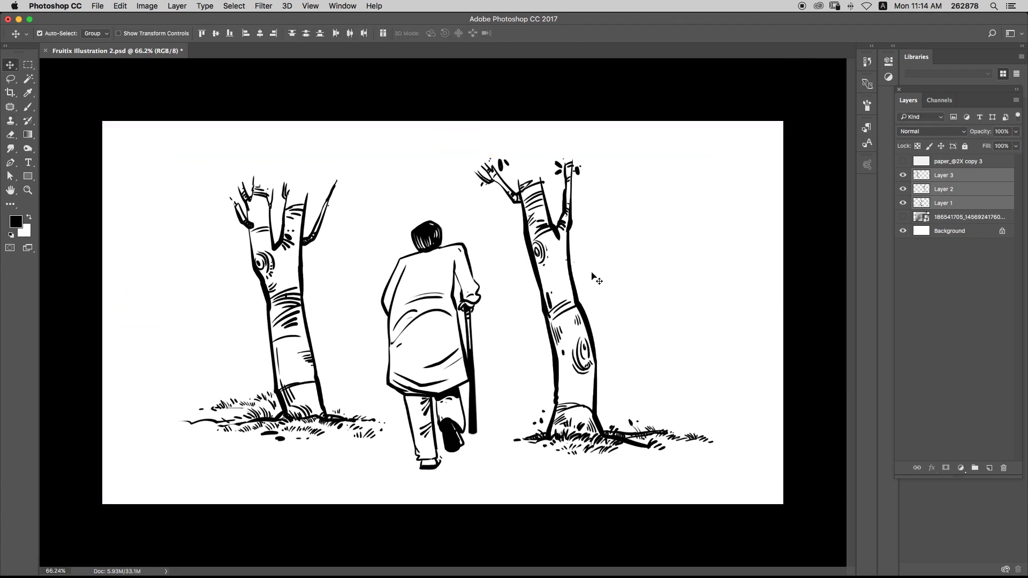
- Nudge the right tree slightly left and the left tree and figure slightly right
{"action": "left_click", "coordinate": [592, 275]}
{"action": "left_click_drag", "start_coordinate": [585, 317], "coordinate": [581, 315]}
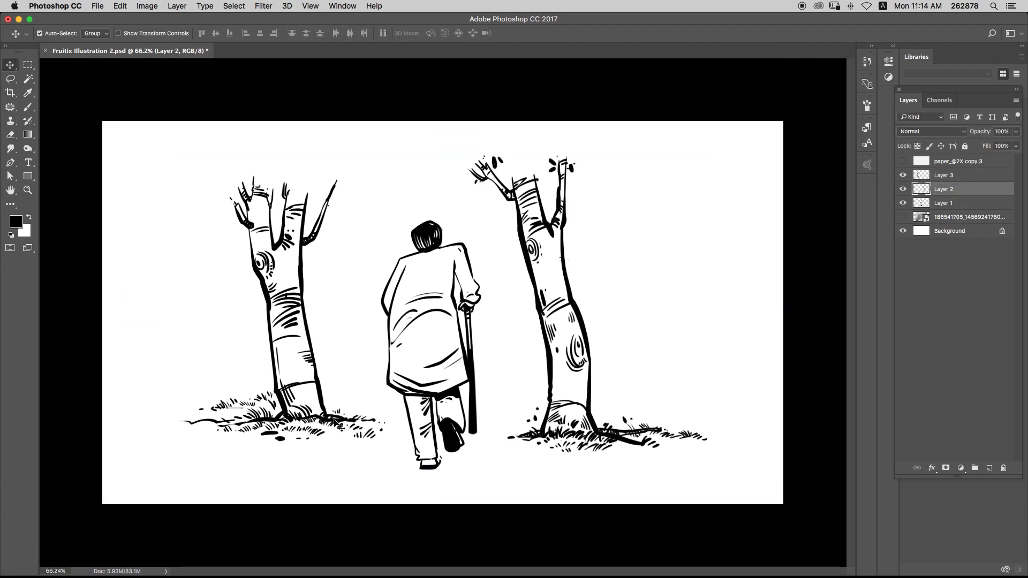
{"action": "left_click_drag", "start_coordinate": [338, 425], "coordinate": [346, 428]}
{"action": "left_click_drag", "start_coordinate": [450, 243], "coordinate": [452, 244]}
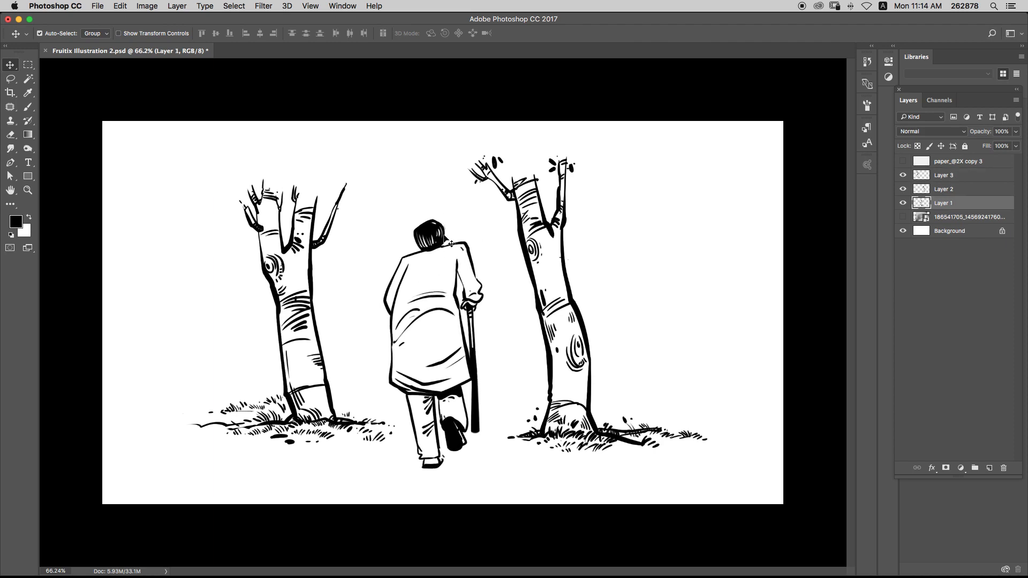
- Duplicate the figure's layer, hide the original, and scale the copy down slightly between the trees
{"action": "key", "text": "super+j"}
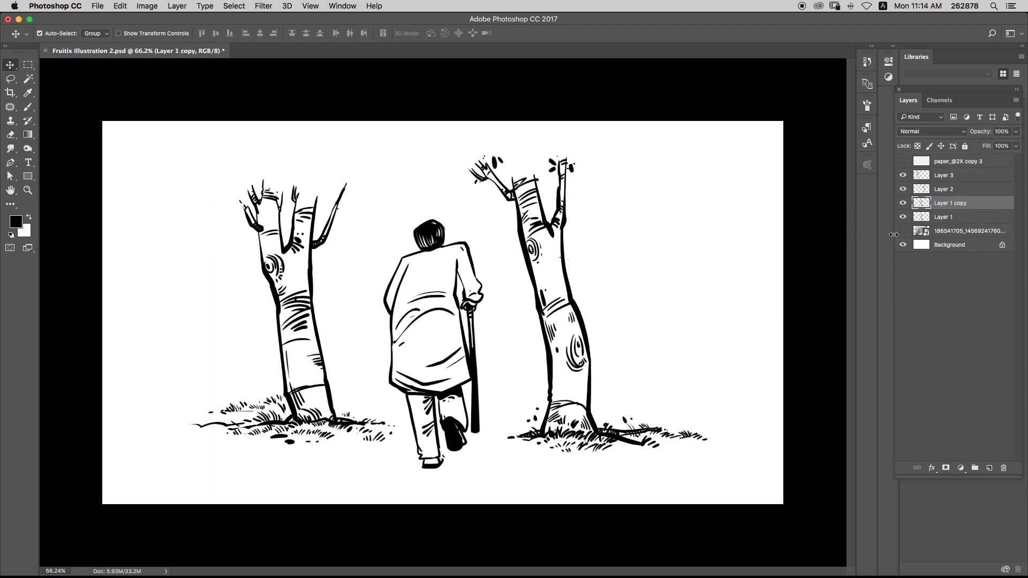
{"action": "left_click", "coordinate": [904, 217]}
{"action": "key", "text": "super+t"}
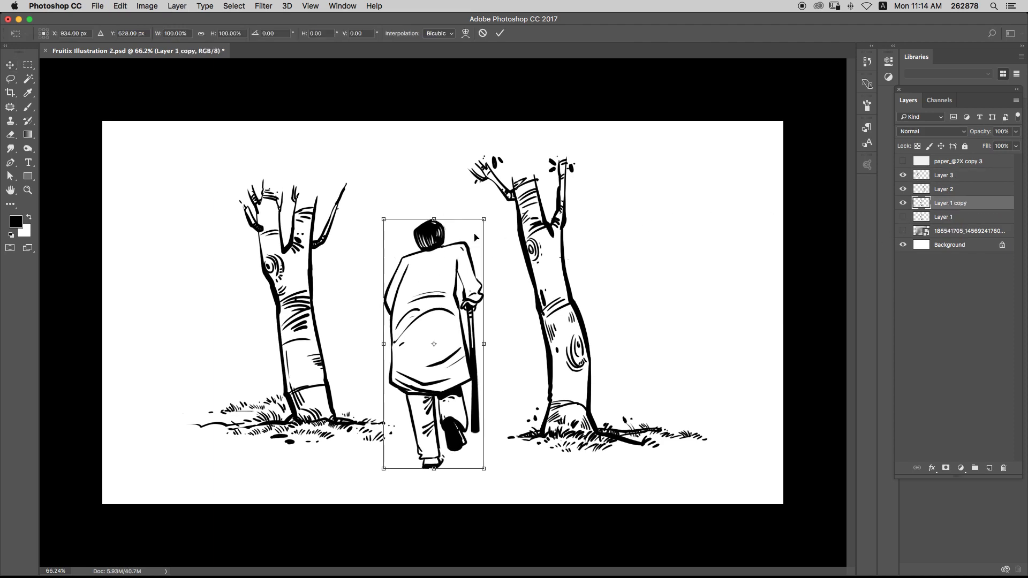
{"action": "left_click_drag", "start_coordinate": [484, 219], "coordinate": [477, 230]}
{"action": "mouse_move", "coordinate": [460, 263]}
{"action": "left_mouse_down"}
{"action": "mouse_move", "coordinate": [456, 286]}
{"action": "mouse_move", "coordinate": [429, 264]}
{"action": "left_mouse_up"}
{"action": "key", "text": "Return"}
{"action": "key", "text": "s"}
{"action": "key", "text": "v"}
- Nudge the left tree slightly right and the right tree slightly left around the smaller figure
{"action": "left_click_drag", "start_coordinate": [333, 414], "coordinate": [335, 414]}
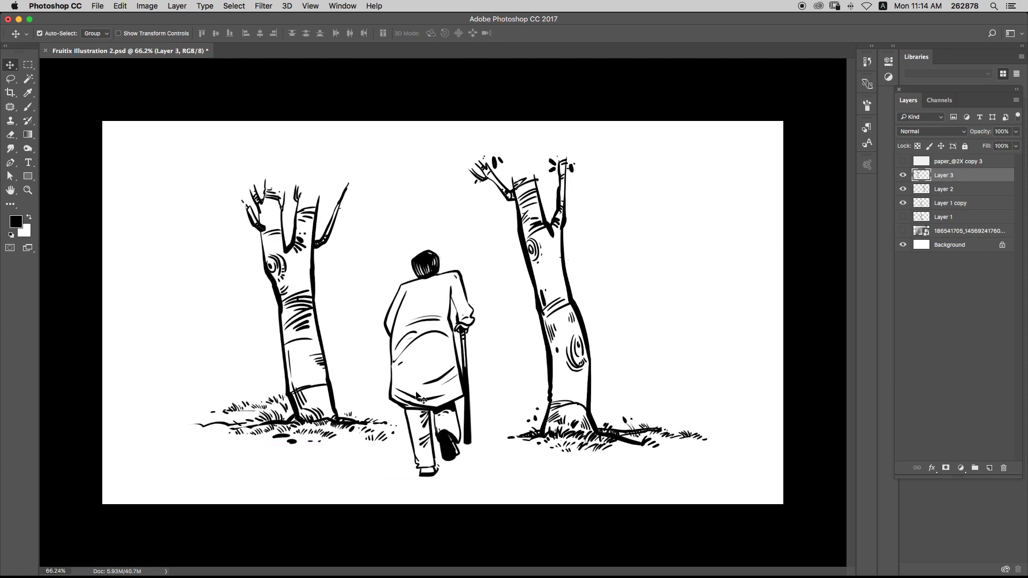
{"action": "left_click_drag", "start_coordinate": [622, 445], "coordinate": [613, 440]}
- Ink extra grass tufts beside both trees on their own layers and save the file
{"action": "key", "text": "b"}
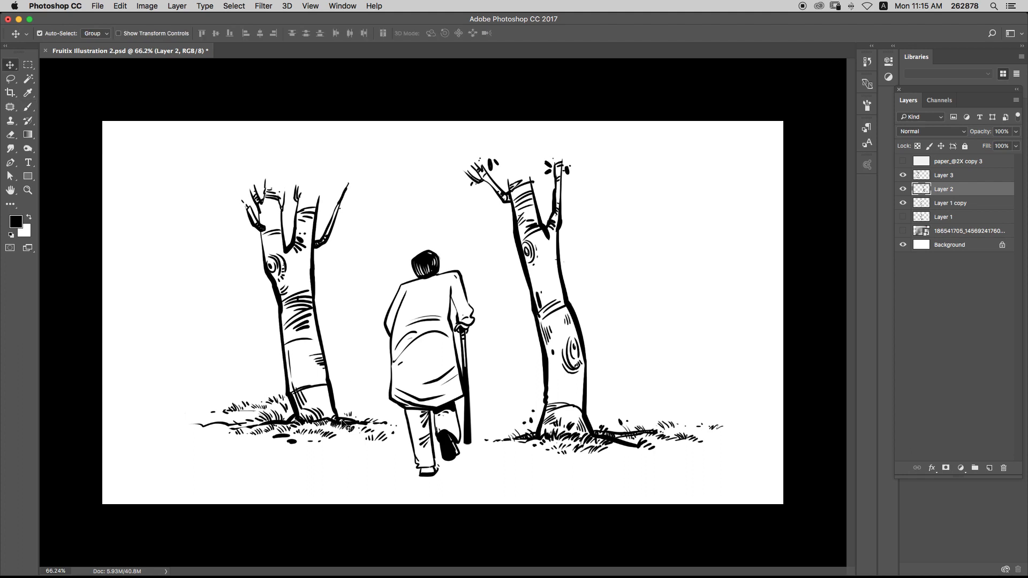
{"action": "key", "text": "alt+bracketright"}
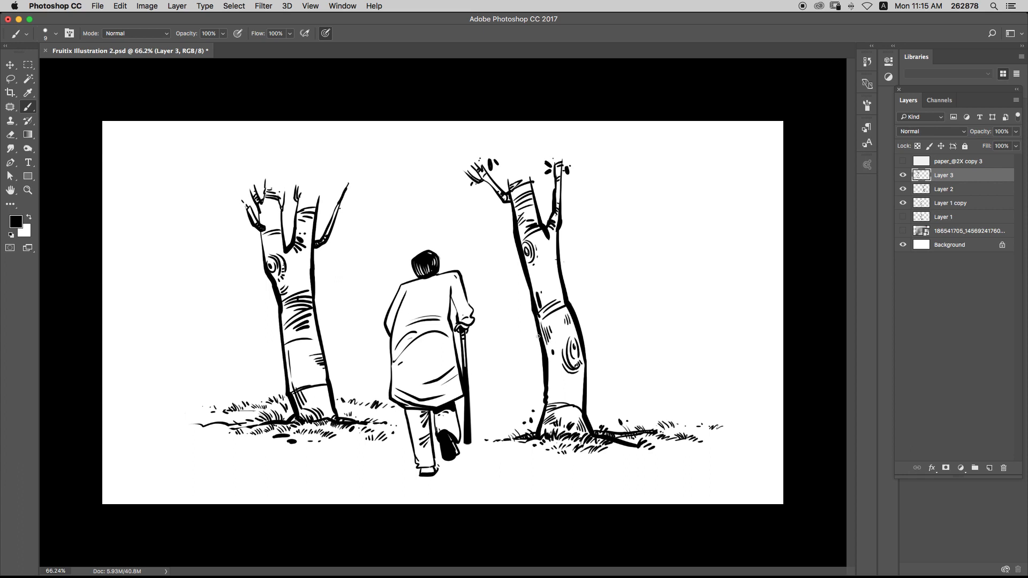
{"action": "key", "text": "super+s"}
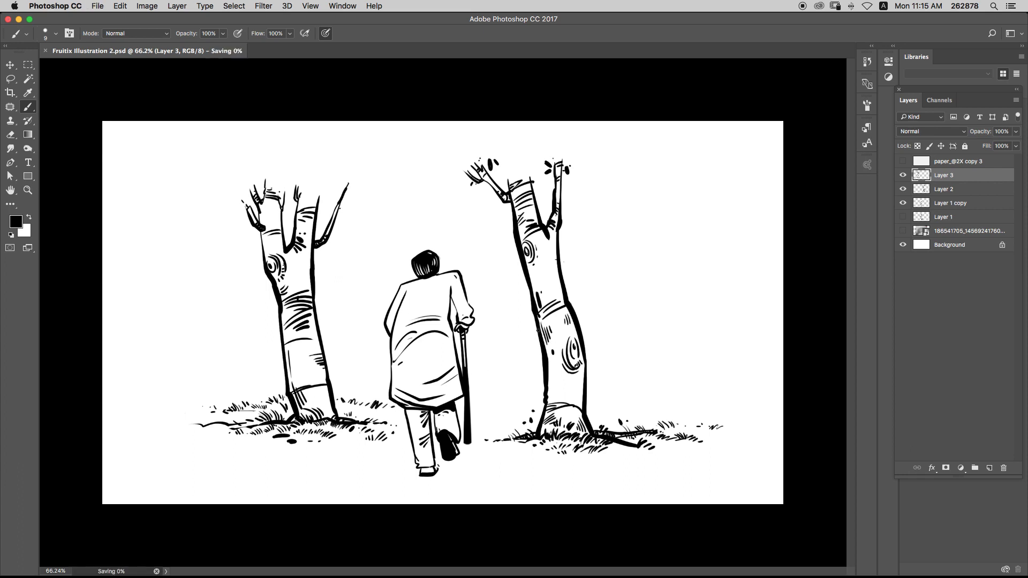
- Move the scanned sketch layer above Layer 3 and show it at 100% opacity
{"action": "key", "text": "v"}
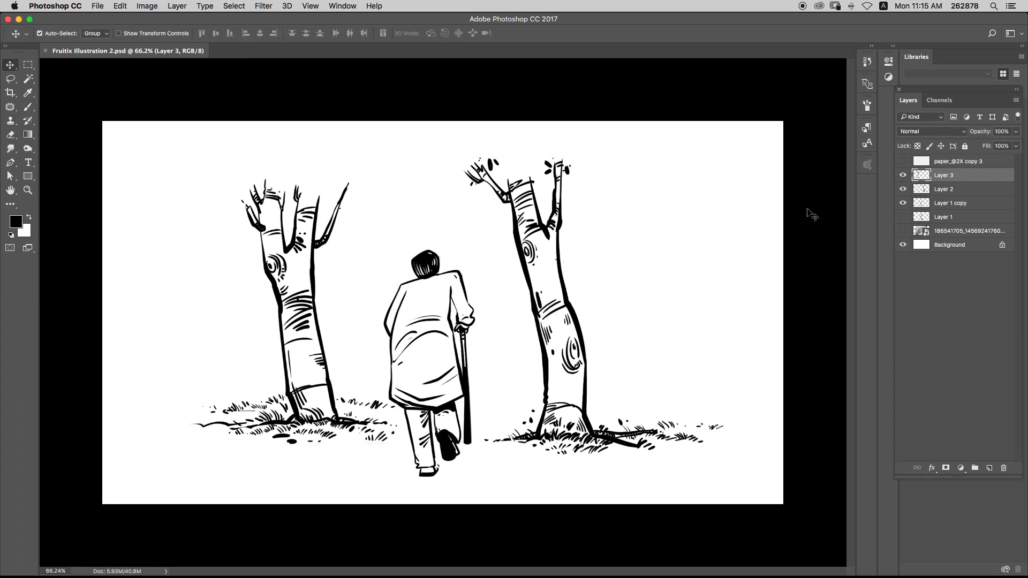
{"action": "left_click_drag", "start_coordinate": [926, 232], "coordinate": [945, 170]}
{"action": "left_click", "coordinate": [903, 175]}
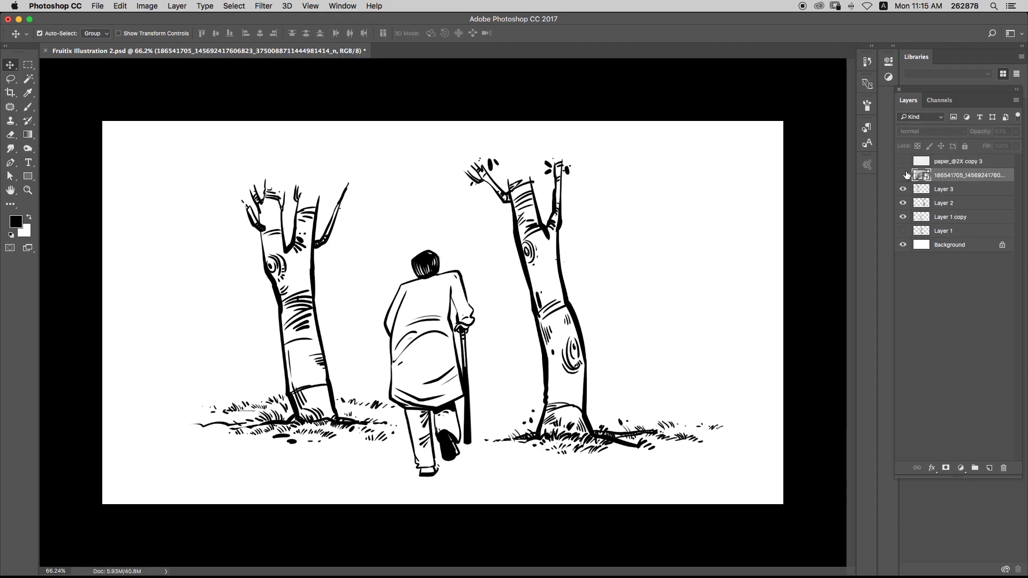
{"action": "type", "text": "100"}
{"action": "key", "text": "Return"}
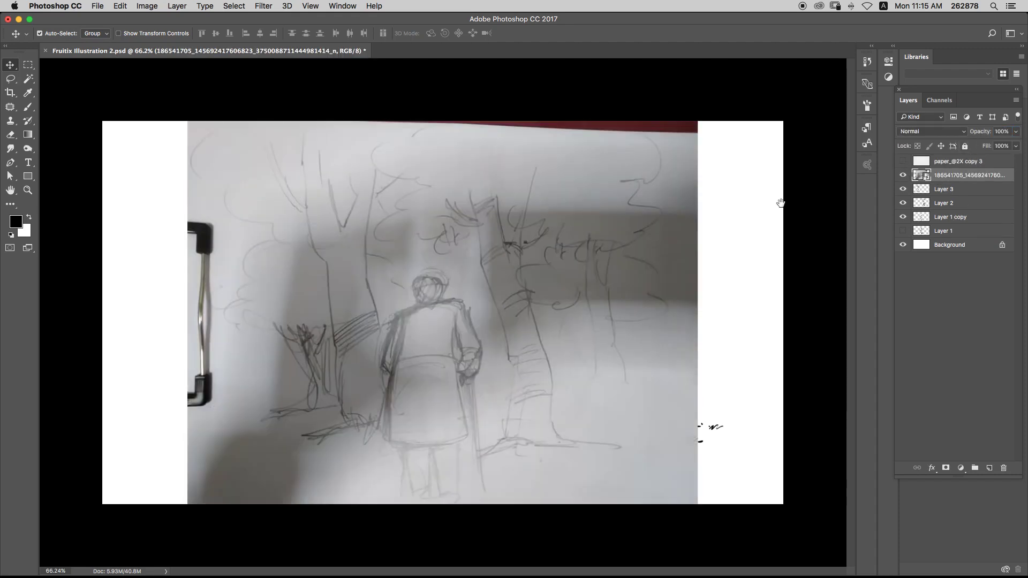
- Compare the scanned sketch with the inked drawing by toggling its visibility, leaving the sketch hidden
{"action": "scroll", "coordinate": [647, 280], "scroll_direction": "up", "scroll_amount": 4}
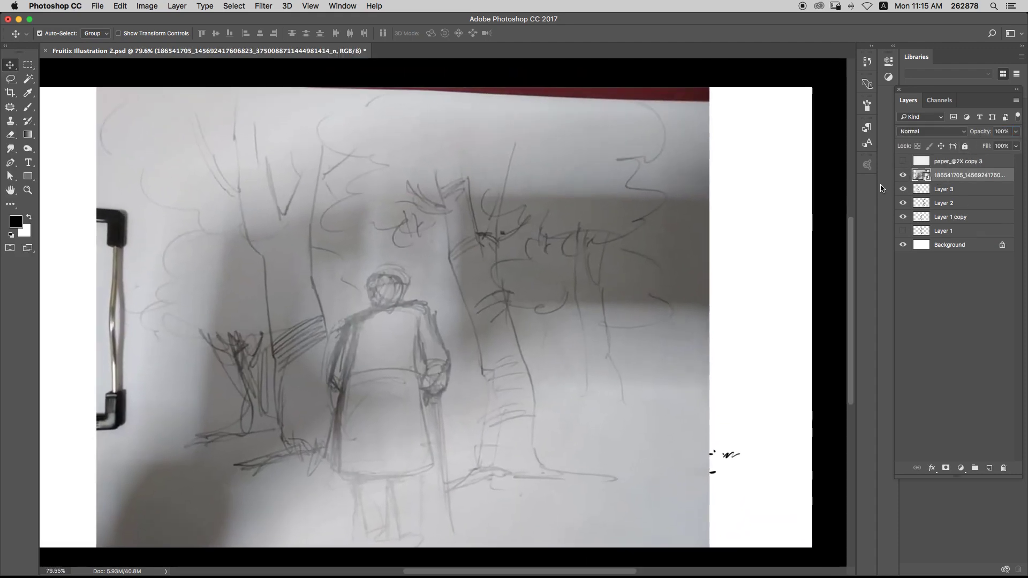
{"action": "left_click", "coordinate": [903, 176]}
{"action": "left_click", "coordinate": [902, 176]}
{"action": "left_click", "coordinate": [902, 176]}
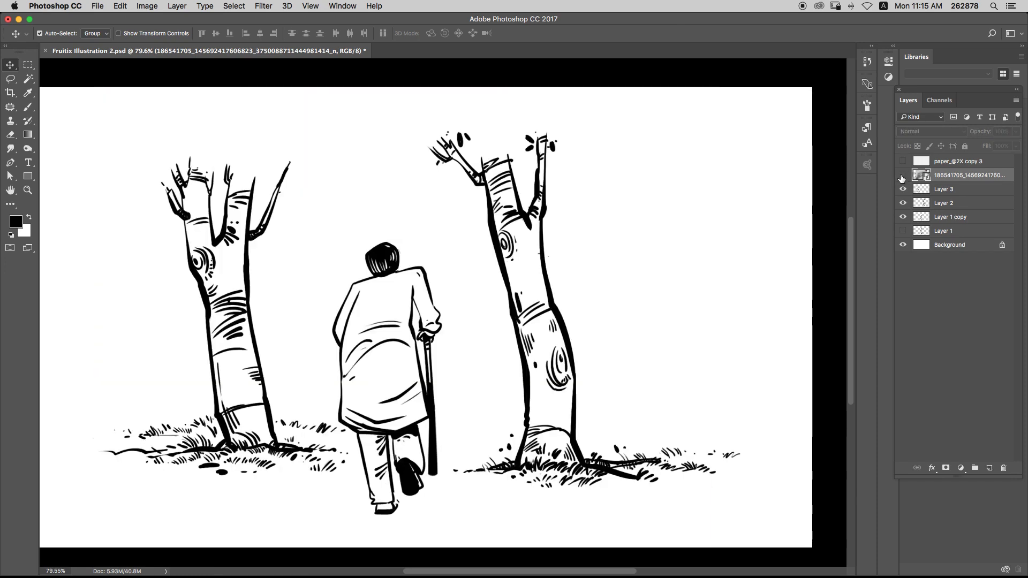
{"action": "left_click", "coordinate": [903, 175]}
{"action": "left_click", "coordinate": [903, 176]}
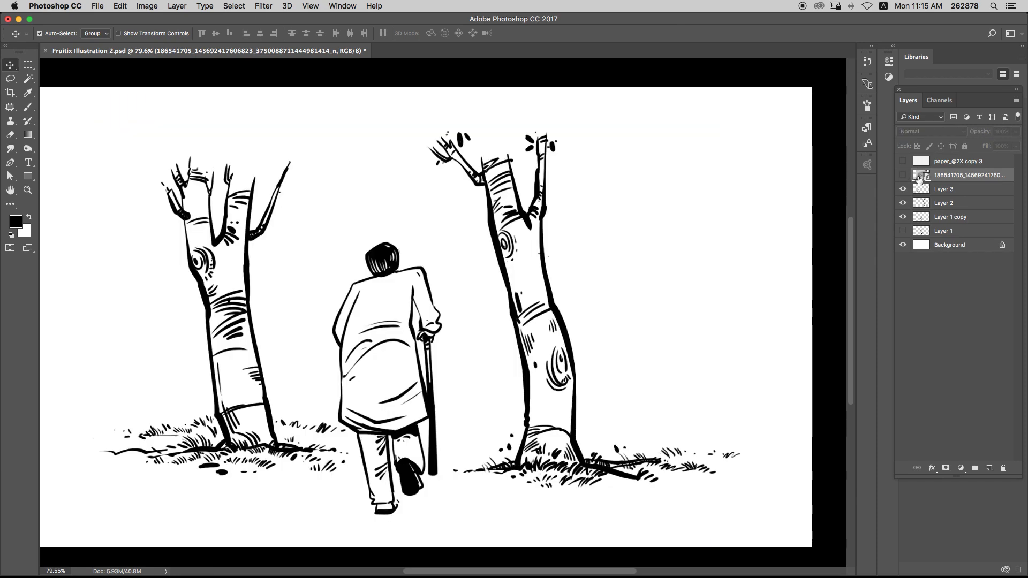
- Save the file and select the figure's coat and sleeves with the Magic Wand on Layer 1 copy, expanding the selection
{"action": "key", "text": "super"}
{"action": "left_click_drag", "start_coordinate": [474, 302], "coordinate": [512, 310]}
{"action": "left_click_drag", "start_coordinate": [420, 275], "coordinate": [461, 275]}
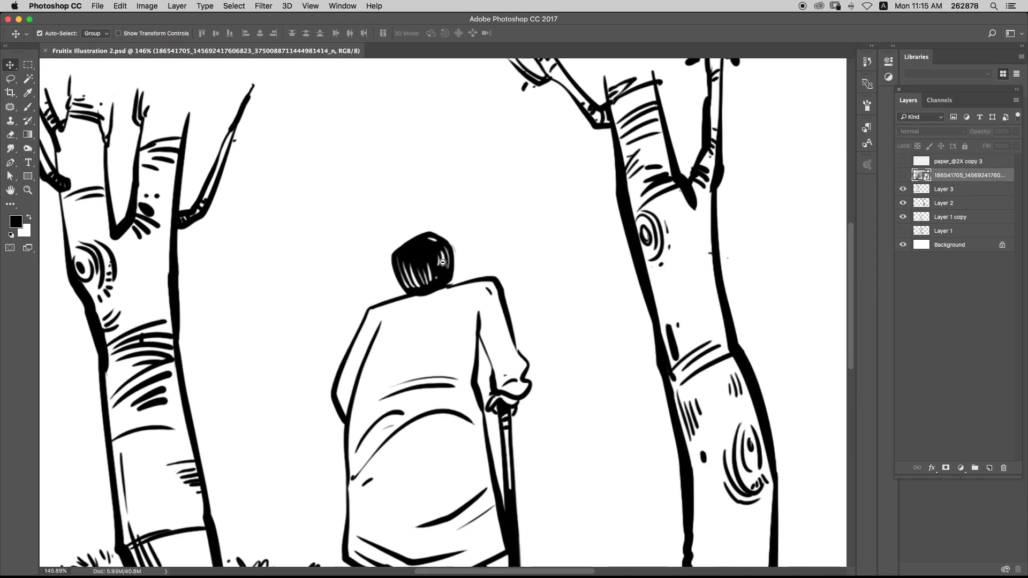
{"action": "left_click", "coordinate": [431, 279]}
{"action": "key", "text": "w"}
{"action": "left_click", "coordinate": [438, 308]}
{"action": "left_click_drag", "start_coordinate": [447, 364], "coordinate": [459, 233]}
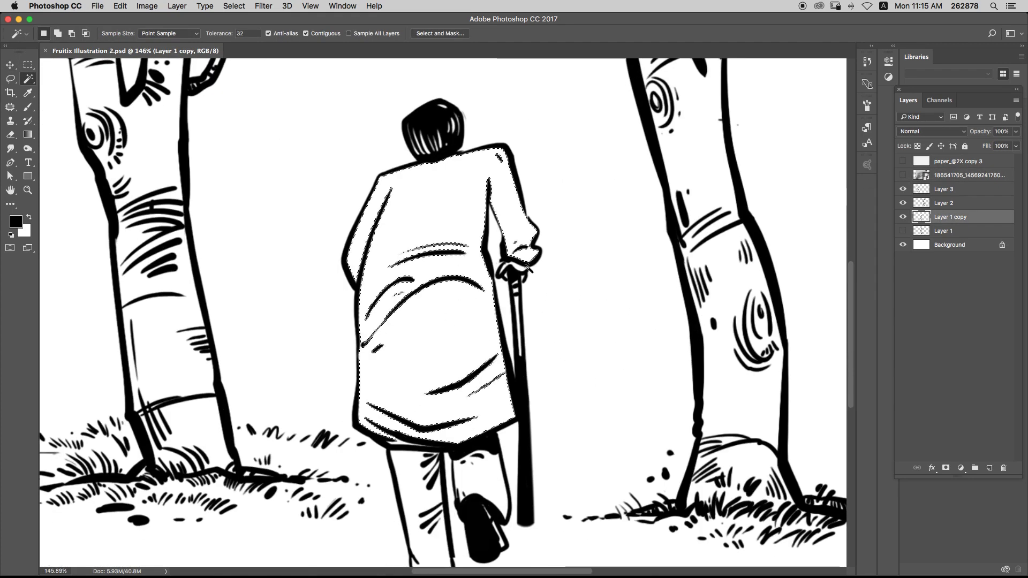
{"action": "key", "text": "super+e"}
{"action": "key", "text": "Return"}
- Create a new layer named Layer 4 directly above the hidden Layer 1
{"action": "left_click", "coordinate": [930, 231]}
{"action": "key", "text": "super+shift+n"}
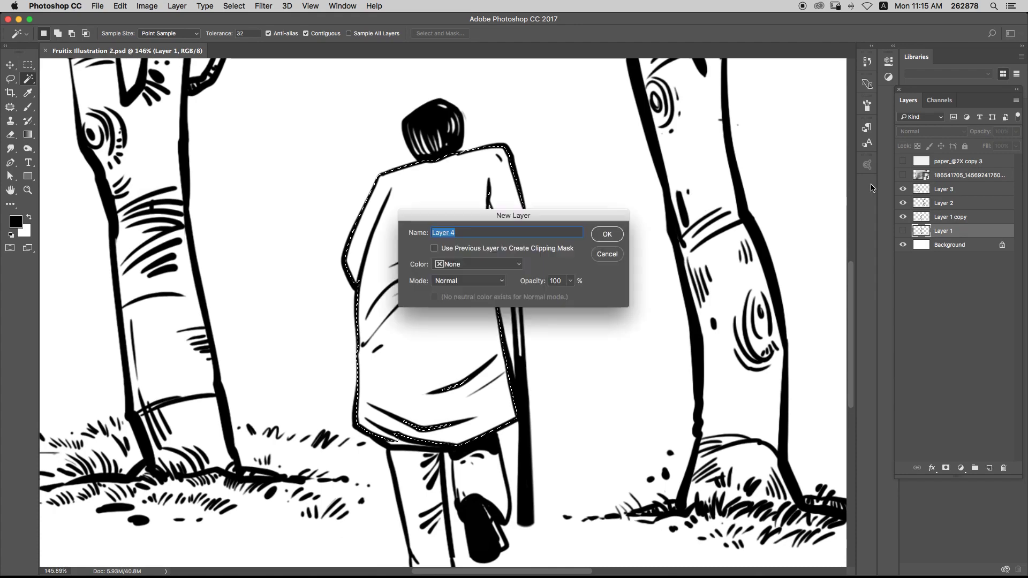
{"action": "key", "text": "Return"}
- Fill the selected coat with a light periwinkle blue on Layer 4 and deselect
{"action": "key", "text": "b"}
{"action": "left_click", "coordinate": [20, 222]}
{"action": "left_click", "coordinate": [830, 262]}
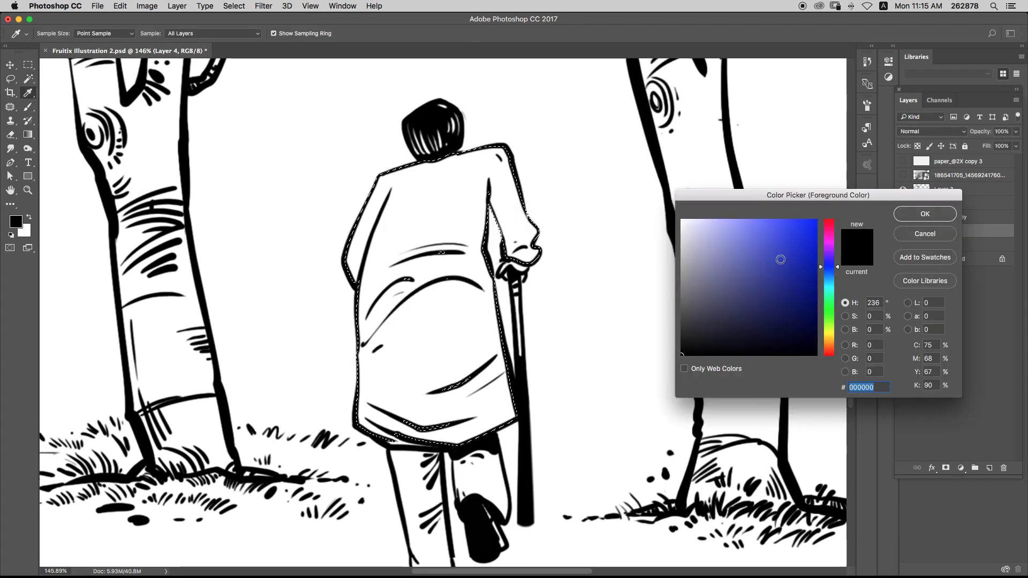
{"action": "left_click_drag", "start_coordinate": [781, 260], "coordinate": [731, 216]}
{"action": "key", "text": "Return"}
{"action": "key", "text": "alt+BackSpace"}
{"action": "key", "text": "super+d"}
{"action": "key", "text": "s"}
{"action": "key", "text": "v"}
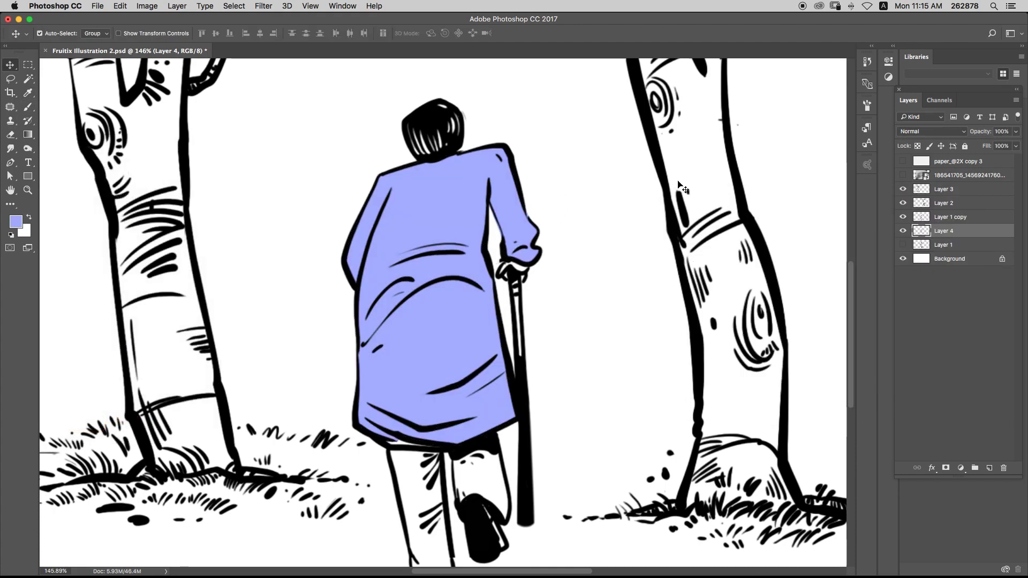
- Brush the light blue into the unfilled gaps along the coat's hem
{"action": "key", "text": "b"}
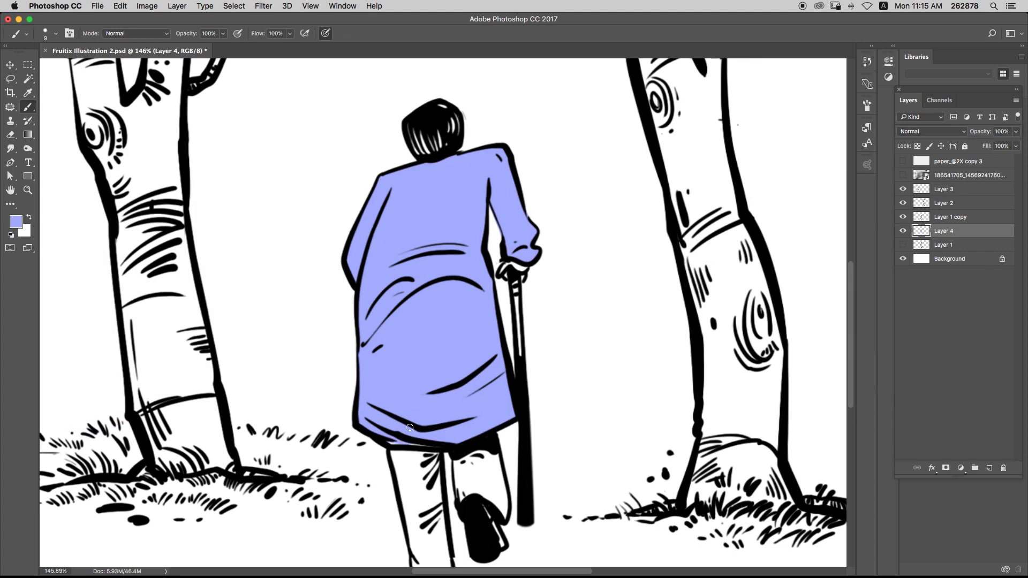
{"action": "scroll", "coordinate": [590, 257], "scroll_direction": "down", "scroll_amount": 2}
- Select both trouser legs with the Magic Wand on Layer 1 copy and expand the selection
{"action": "left_click", "coordinate": [925, 194]}
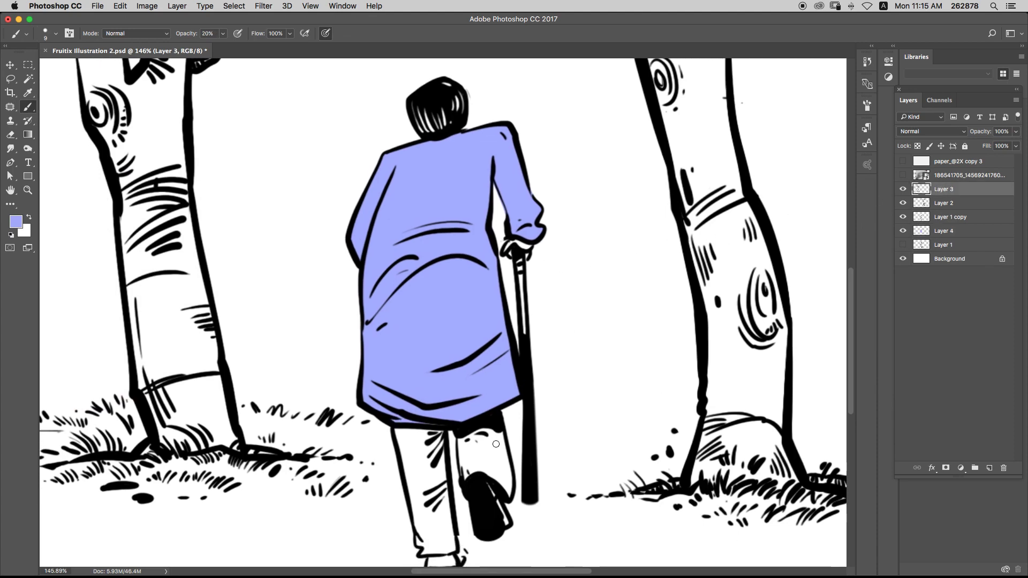
{"action": "key", "text": "w"}
{"action": "left_click", "coordinate": [471, 482], "text": "super"}
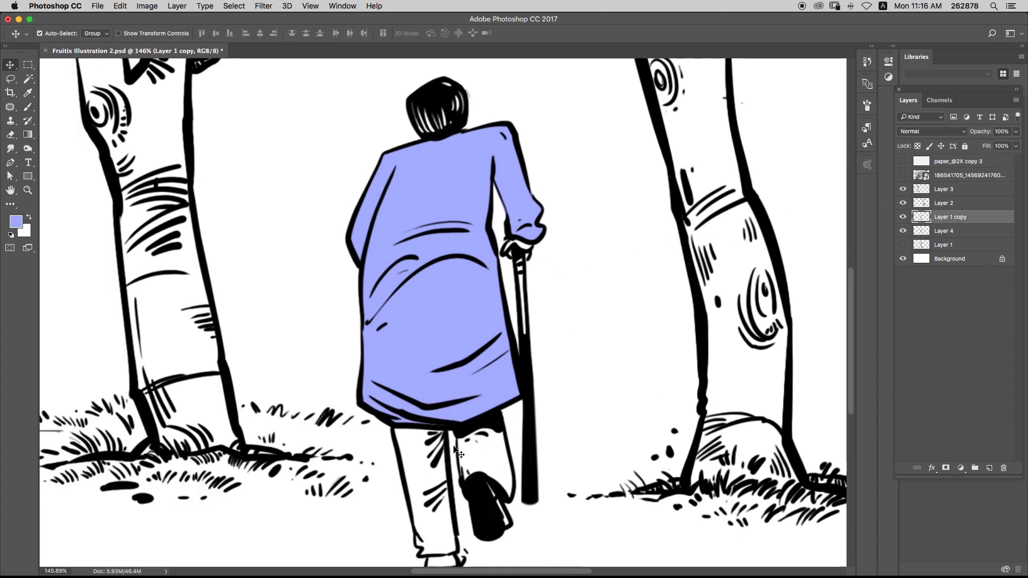
{"action": "left_click", "coordinate": [429, 471]}
{"action": "left_click", "coordinate": [482, 459], "text": "shift"}
{"action": "scroll", "coordinate": [482, 459], "scroll_direction": "down", "scroll_amount": 3}
{"action": "key", "text": "F2"}
{"action": "key", "text": "Return"}
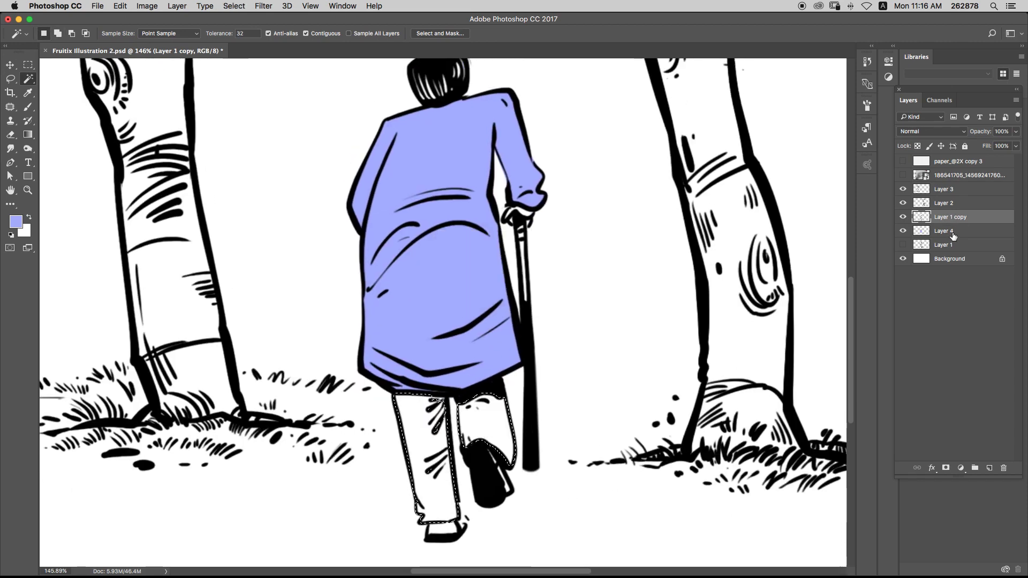
- Shade the top, outer edges and cuffs of both selected trouser legs with light grey #c5c5c5 on Layer 4
{"action": "left_click", "coordinate": [952, 233]}
{"action": "key", "text": "d"}
{"action": "key", "text": "x"}
{"action": "key", "text": "n"}
{"action": "left_click_drag", "start_coordinate": [730, 268], "coordinate": [657, 248]}
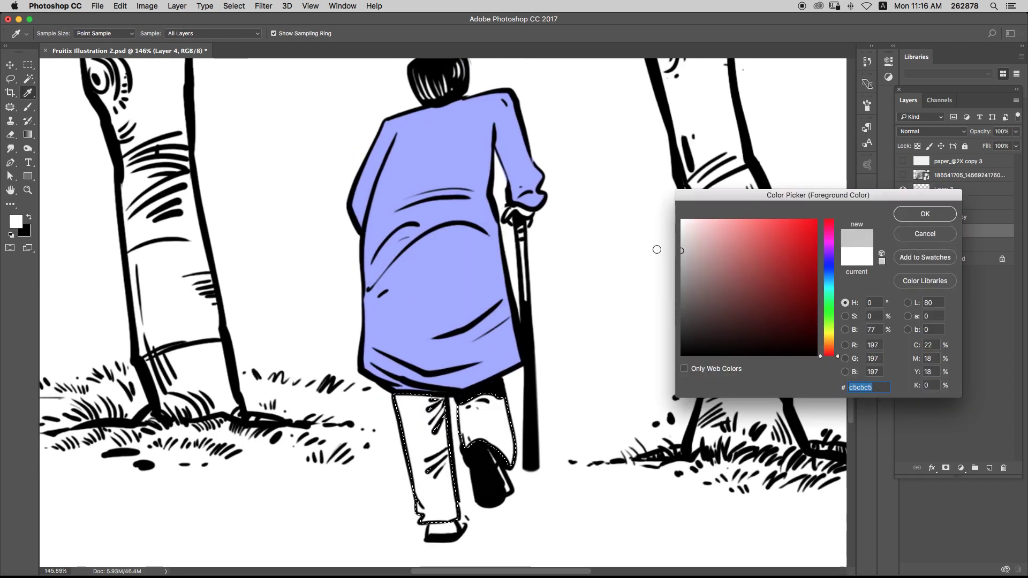
{"action": "key", "text": "Return"}
{"action": "key", "text": "b"}
{"action": "key", "text": "bracketright"}
{"action": "key", "text": "bracketright"}
{"action": "mouse_move", "coordinate": [405, 400]}
{"action": "left_mouse_down"}
{"action": "mouse_move", "coordinate": [420, 426]}
{"action": "mouse_move", "coordinate": [388, 425]}
{"action": "mouse_move", "coordinate": [421, 383]}
{"action": "mouse_move", "coordinate": [438, 519]}
{"action": "mouse_move", "coordinate": [458, 521]}
{"action": "left_mouse_up"}
{"action": "key", "text": "0"}
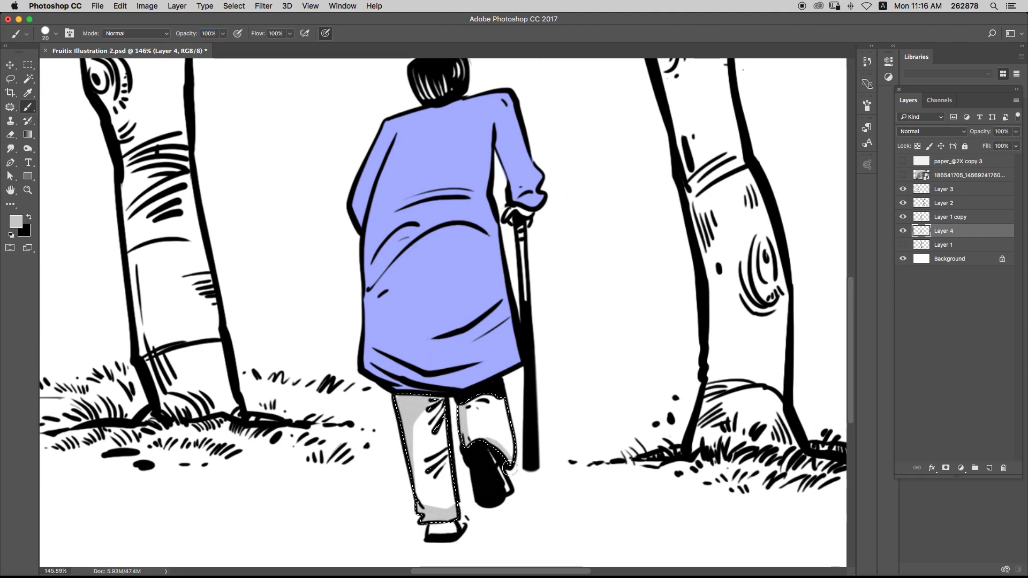
{"action": "right_click", "coordinate": [571, 201]}
{"action": "key", "text": "Escape"}
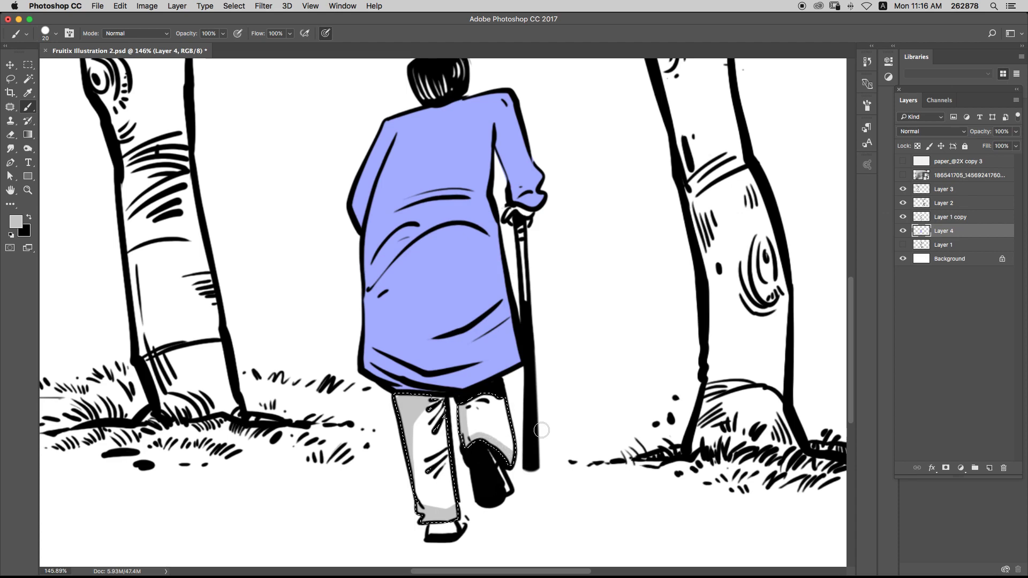
- Load Layer 4's painted area as a selection and brush white highlights along the coat's shoulders, right sleeve and right edge
{"action": "key", "text": "s"}
{"action": "key", "text": "v"}
{"action": "left_click_drag", "start_coordinate": [489, 256], "coordinate": [489, 303]}
{"action": "left_click", "coordinate": [921, 232], "text": "super"}
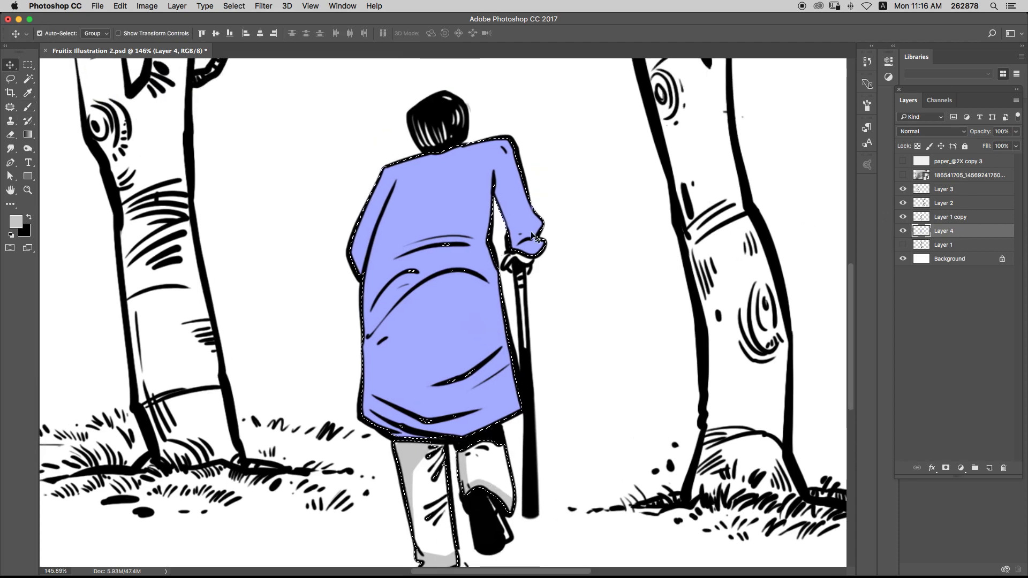
{"action": "left_click", "coordinate": [16, 222]}
{"action": "left_click", "coordinate": [681, 220]}
{"action": "key", "text": "Return"}
{"action": "mouse_move", "coordinate": [383, 164]}
{"action": "left_mouse_down"}
{"action": "mouse_move", "coordinate": [504, 138]}
{"action": "mouse_move", "coordinate": [540, 249]}
{"action": "left_mouse_up"}
{"action": "left_click_drag", "start_coordinate": [496, 214], "coordinate": [512, 383]}
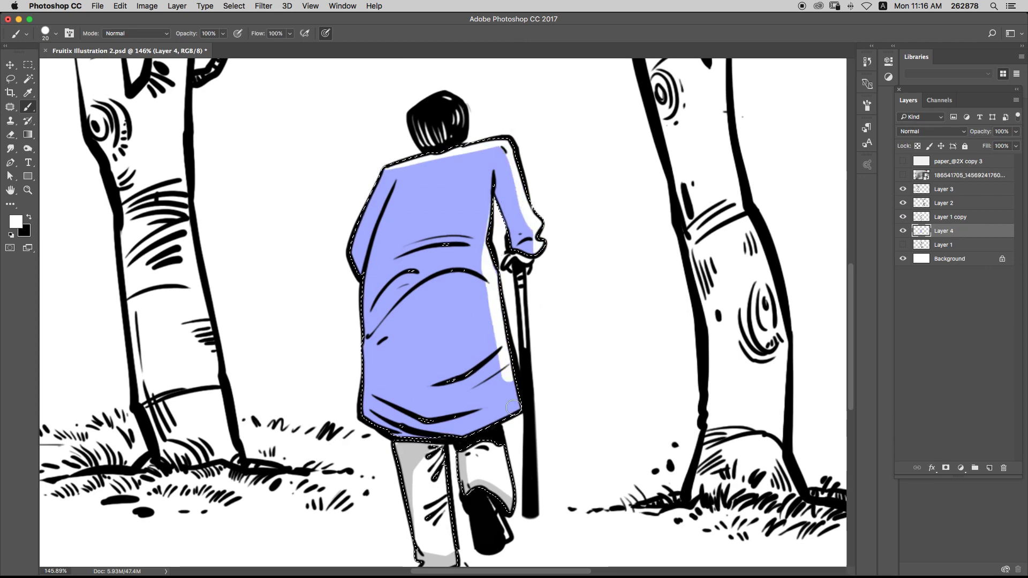
{"action": "mouse_move", "coordinate": [495, 289]}
{"action": "left_mouse_down"}
{"action": "mouse_move", "coordinate": [490, 204]}
{"action": "mouse_move", "coordinate": [479, 324]}
{"action": "left_mouse_up"}
{"action": "left_click_drag", "start_coordinate": [484, 374], "coordinate": [467, 300]}
{"action": "key", "text": "alt+super+z"}
{"action": "key", "text": "alt+super+z"}
- Paint two curved white highlights on the lower back of the coat with a larger brush
{"action": "key", "text": "]"}
{"action": "key", "text": "]"}
{"action": "key", "text": "]"}
{"action": "key", "text": "]"}
{"action": "key", "text": "]"}
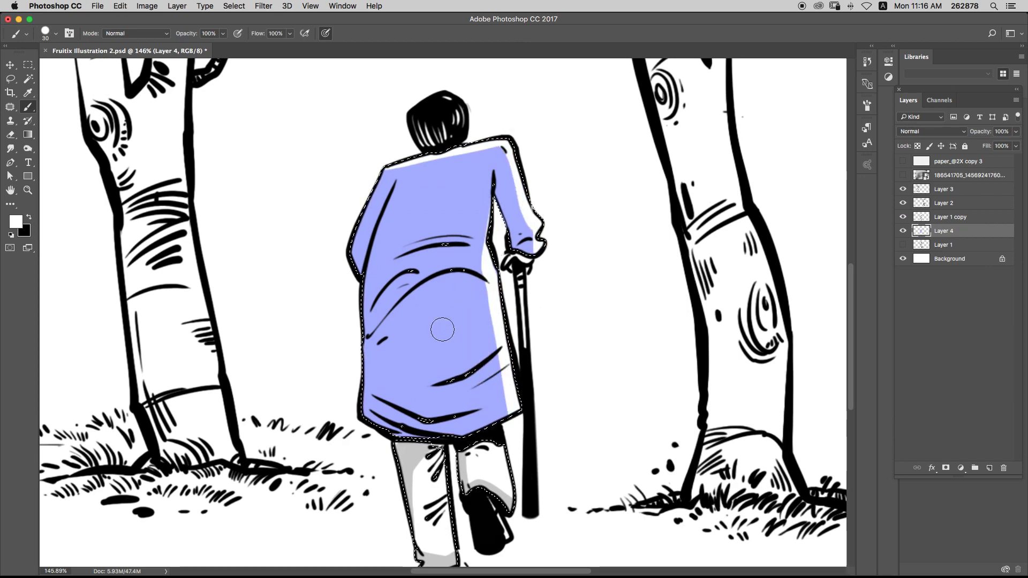
{"action": "left_click_drag", "start_coordinate": [381, 344], "coordinate": [449, 303]}
{"action": "key", "text": "super+z"}
{"action": "mouse_move", "coordinate": [384, 355]}
{"action": "left_mouse_down"}
{"action": "mouse_move", "coordinate": [459, 303]}
{"action": "mouse_move", "coordinate": [437, 345]}
{"action": "left_mouse_up"}
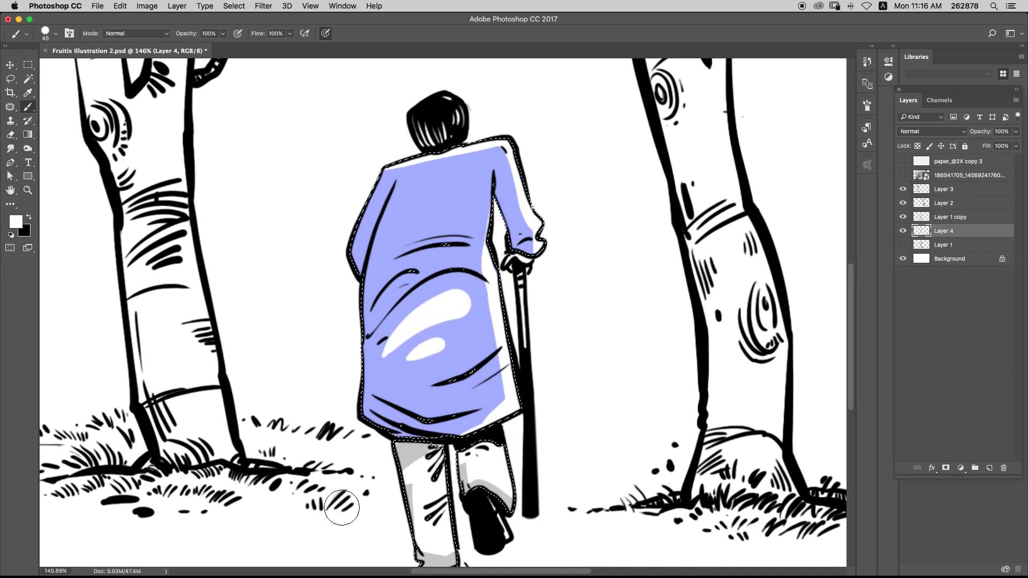
- Shade the coat's left side, lower hem and right sleeve with darker periwinkle #9298e0, and clear the selection
{"action": "left_click", "coordinate": [16, 221]}
{"action": "left_click", "coordinate": [475, 165]}
{"action": "left_click_drag", "start_coordinate": [712, 220], "coordinate": [730, 236]}
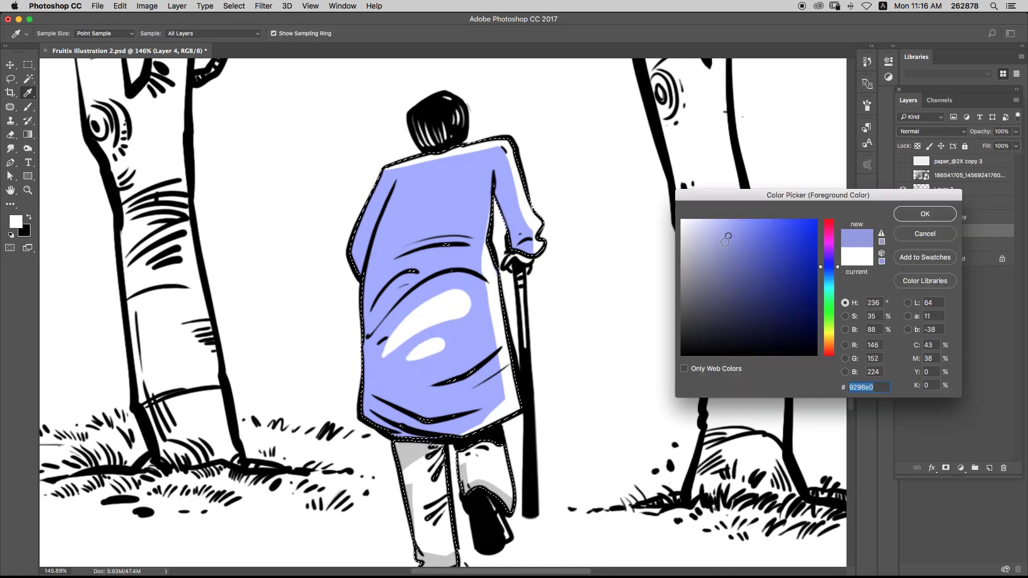
{"action": "key", "text": "Return"}
{"action": "mouse_move", "coordinate": [370, 268]}
{"action": "left_mouse_down"}
{"action": "mouse_move", "coordinate": [397, 202]}
{"action": "mouse_move", "coordinate": [422, 192]}
{"action": "left_mouse_up"}
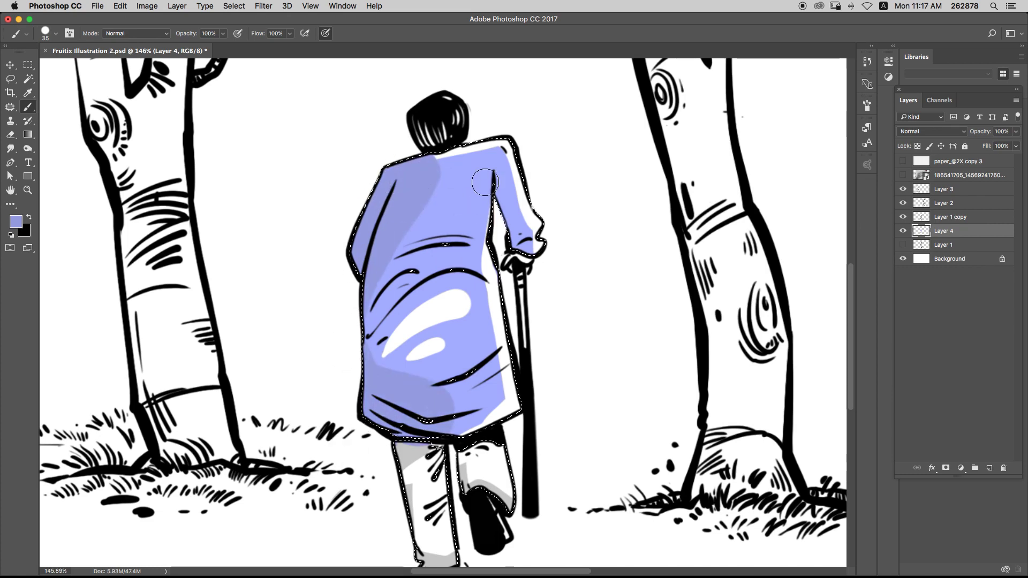
{"action": "left_click_drag", "start_coordinate": [493, 193], "coordinate": [511, 239]}
{"action": "key", "text": "super+d"}
{"action": "key", "text": "super+u"}
{"action": "left_click_drag", "start_coordinate": [885, 203], "coordinate": [895, 203]}
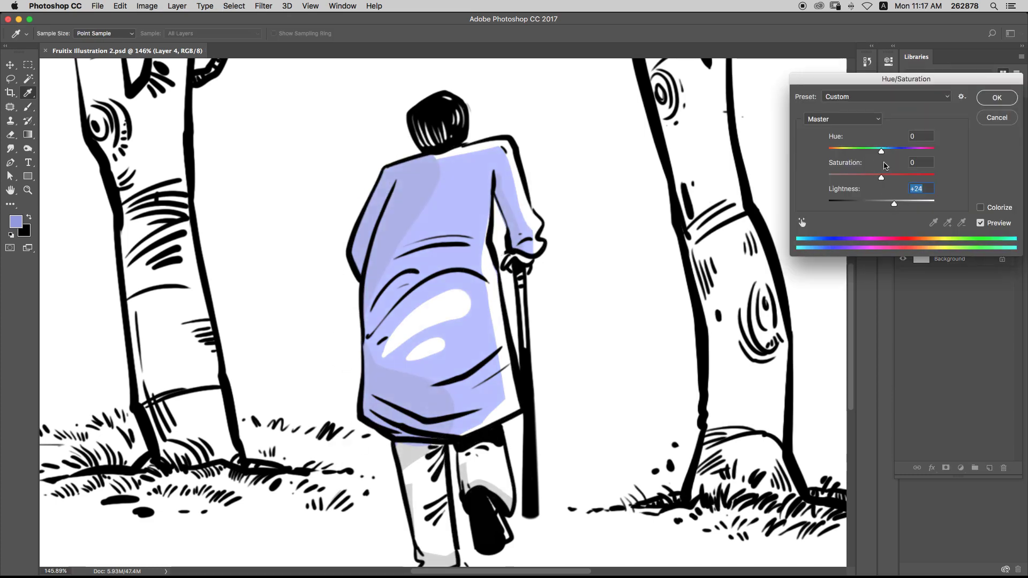
{"action": "left_click_drag", "start_coordinate": [881, 151], "coordinate": [901, 152]}
{"action": "key", "text": "Escape"}
- Extend the light grey shading under the coat hem and along the left side of both trouser legs with a smaller brush
{"action": "left_click_drag", "start_coordinate": [425, 461], "coordinate": [456, 461]}
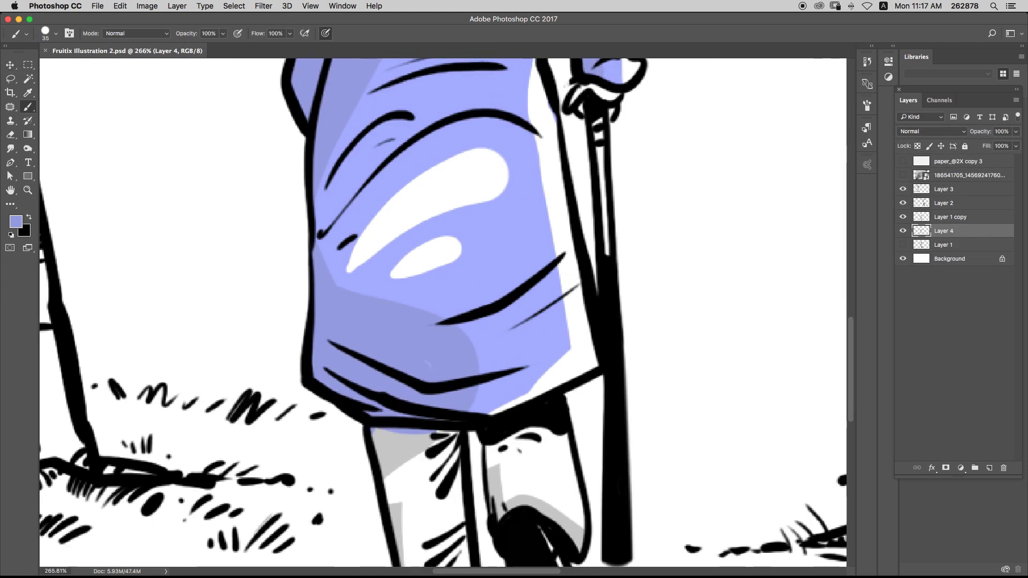
{"action": "key", "text": "bracketleft"}
{"action": "key", "text": "bracketleft"}
{"action": "key", "text": "bracketleft"}
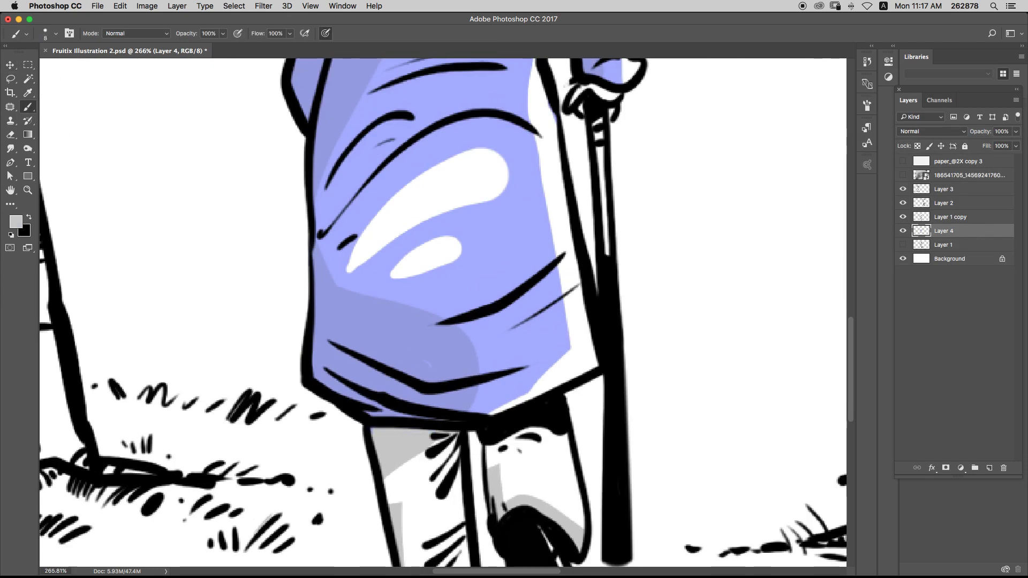
{"action": "left_click", "coordinate": [393, 502]}
{"action": "mouse_move", "coordinate": [397, 502]}
{"action": "left_mouse_down"}
{"action": "mouse_move", "coordinate": [421, 366]}
{"action": "mouse_move", "coordinate": [428, 445]}
{"action": "left_mouse_up"}
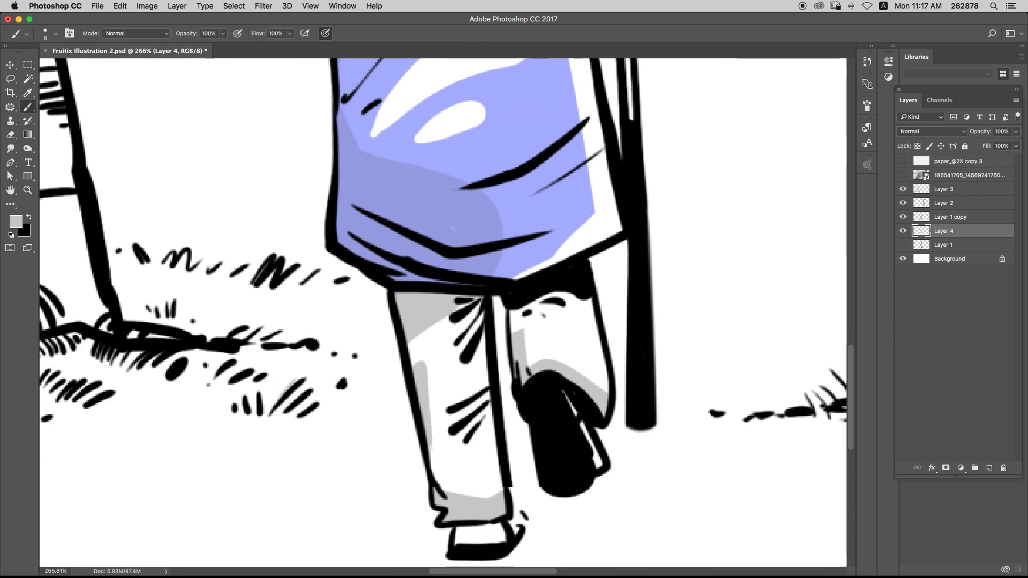
{"action": "left_click_drag", "start_coordinate": [516, 315], "coordinate": [524, 353]}
{"action": "key", "text": "super+0"}
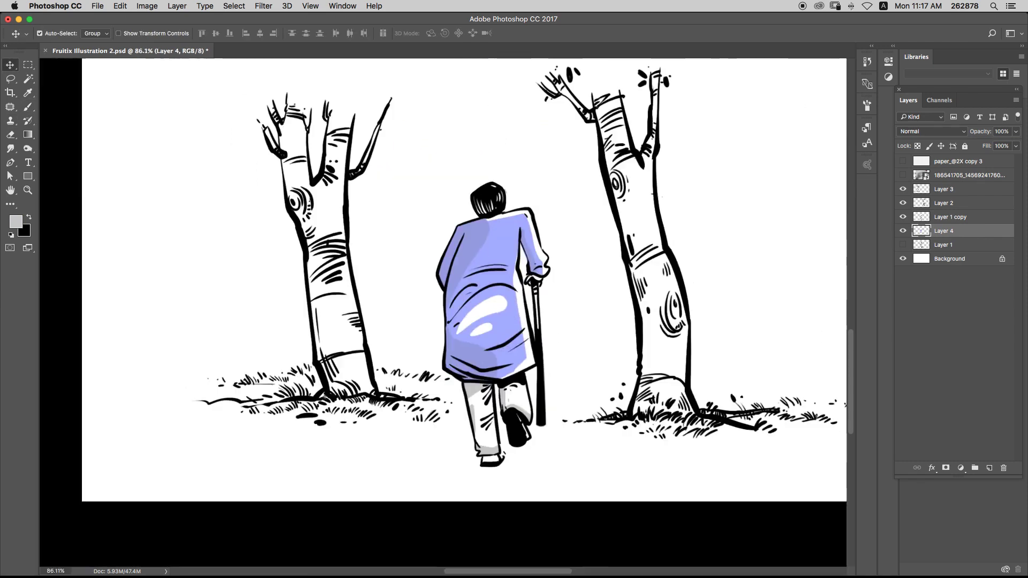
- Create a new layer directly above the hidden Layer 1
{"action": "scroll", "coordinate": [421, 319], "scroll_direction": "up", "scroll_amount": 4}
{"action": "left_click", "coordinate": [944, 245]}
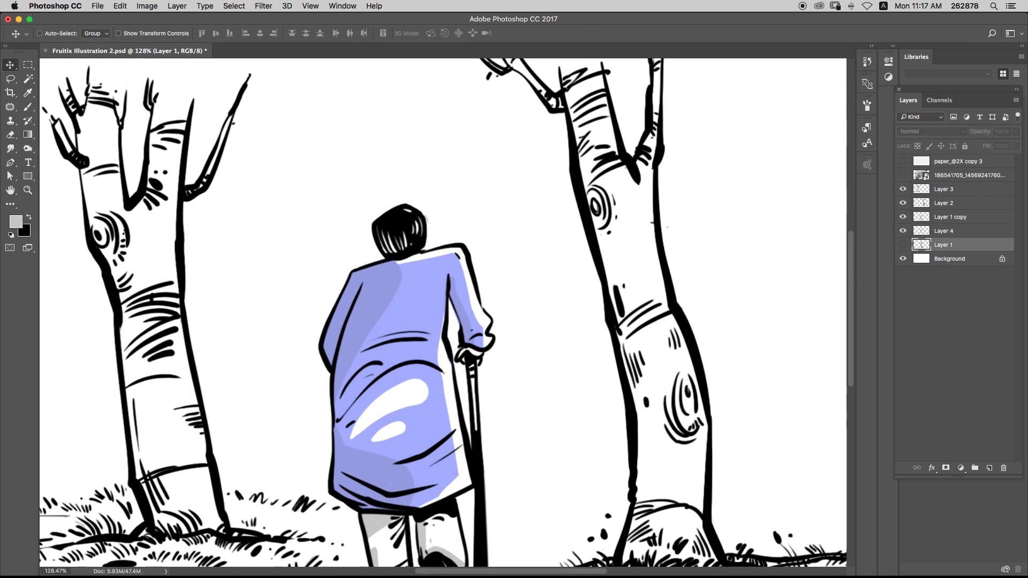
{"action": "key", "text": "shift+super+n"}
{"action": "key", "text": "Return"}
- Paint the hand on the cane and both heels with pale yellow #fff3a3
{"action": "key", "text": "b"}
{"action": "left_click", "coordinate": [15, 221]}
{"action": "left_click", "coordinate": [829, 335]}
{"action": "left_click_drag", "start_coordinate": [732, 251], "coordinate": [730, 219]}
{"action": "key", "text": "Return"}
{"action": "scroll", "coordinate": [464, 345], "scroll_direction": "up", "scroll_amount": 3}
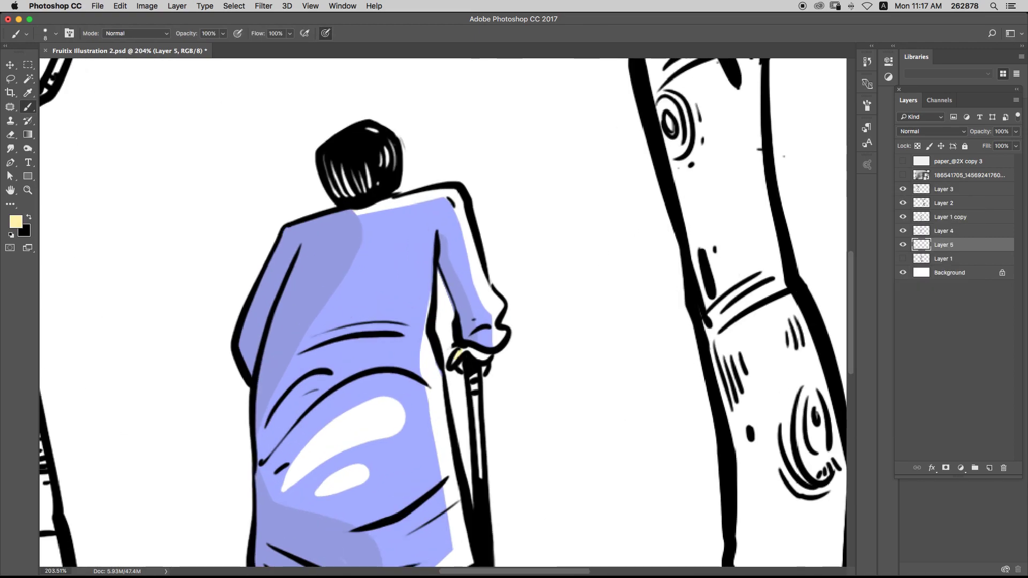
{"action": "scroll", "coordinate": [443, 312], "scroll_direction": "down", "scroll_amount": 10}
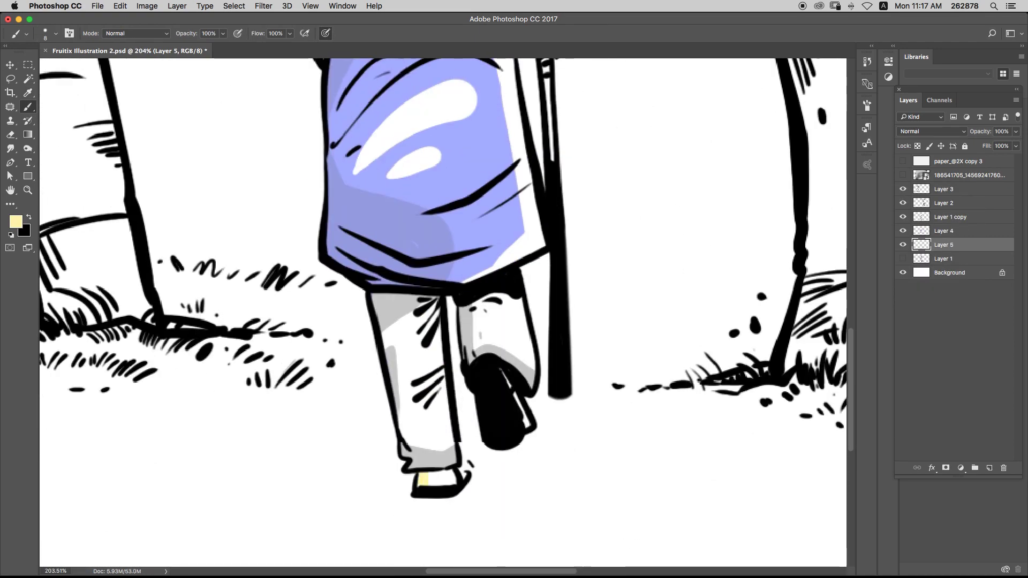
{"action": "left_click_drag", "start_coordinate": [424, 479], "coordinate": [451, 478]}
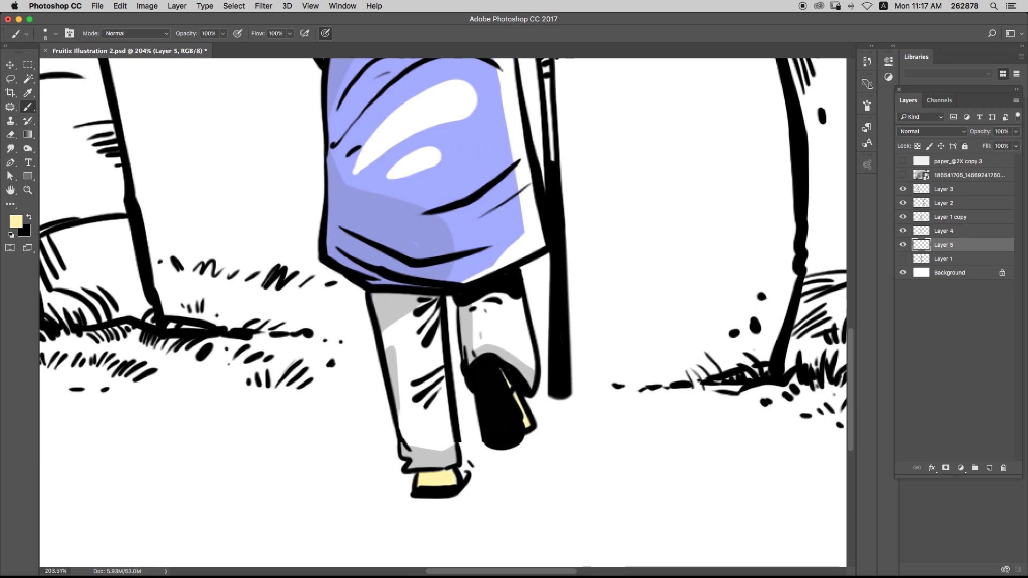
{"action": "scroll", "coordinate": [481, 485], "scroll_direction": "down", "scroll_amount": 5}
{"action": "scroll", "coordinate": [515, 267], "scroll_direction": "up", "scroll_amount": 7}
{"action": "scroll", "coordinate": [536, 305], "scroll_direction": "down", "scroll_amount": 7}
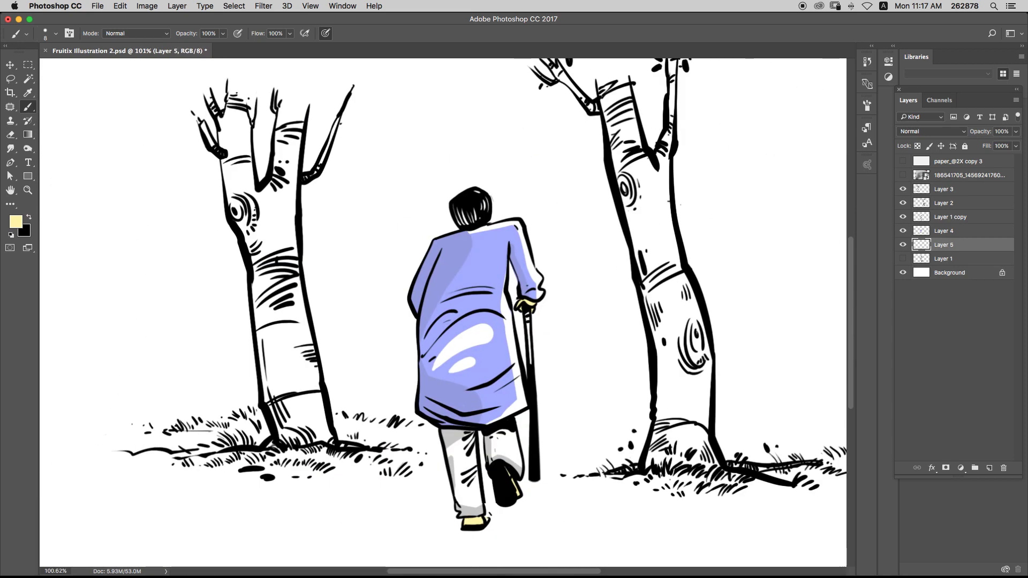
- Select the right tree's trunk sections and branches with the Magic Wand on Layer 2
{"action": "key", "text": "v"}
{"action": "key", "text": "s"}
{"action": "key", "text": "v"}
{"action": "scroll", "coordinate": [443, 313], "scroll_direction": "right", "scroll_amount": 5}
{"action": "left_click", "coordinate": [530, 343]}
{"action": "key", "text": "w"}
{"action": "left_click", "coordinate": [547, 370]}
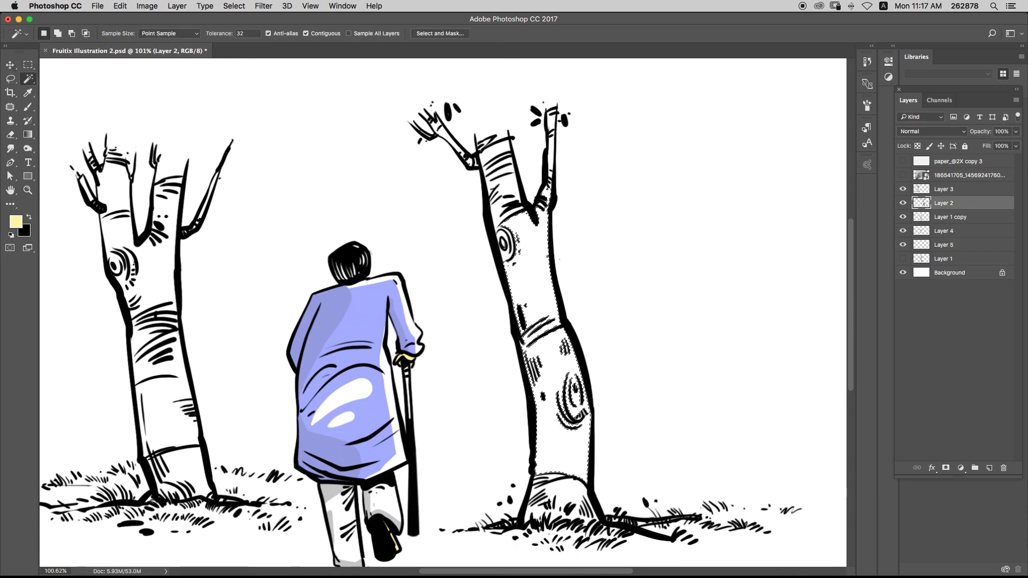
{"action": "left_click", "coordinate": [496, 150], "text": "shift"}
{"action": "left_click", "coordinate": [500, 183], "text": "shift"}
{"action": "left_click", "coordinate": [452, 141], "text": "shift"}
{"action": "left_click", "coordinate": [551, 150], "text": "shift"}
{"action": "scroll", "coordinate": [443, 312], "scroll_direction": "down", "scroll_amount": 3}
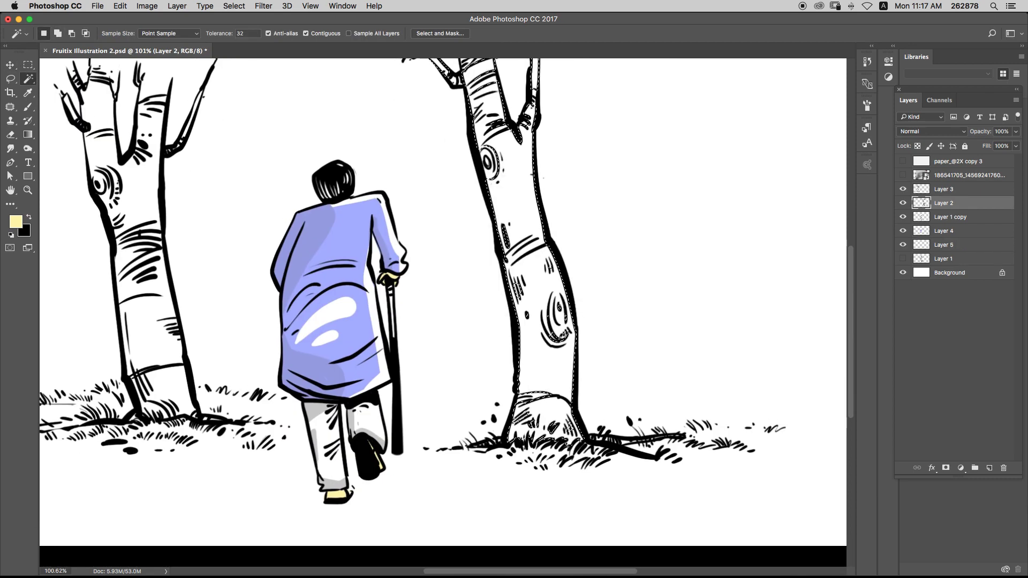
- Create a new layer below Layer 2, fill the selected tree areas with orange #fd8f3f, and deselect
{"action": "key", "text": "alt+bracketleft"}
{"action": "key", "text": "super+shift+n"}
{"action": "key", "text": "Return"}
{"action": "key", "text": "b"}
{"action": "left_click", "coordinate": [16, 221]}
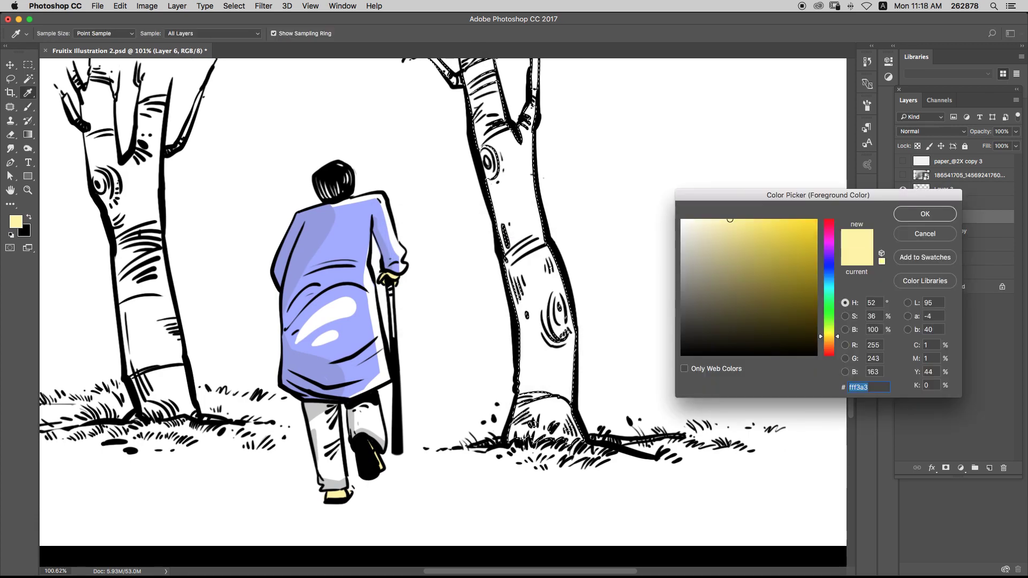
{"action": "left_click", "coordinate": [829, 346]}
{"action": "left_click", "coordinate": [783, 221]}
{"action": "key", "text": "Return"}
{"action": "key", "text": "alt+BackSpace"}
{"action": "key", "text": "super+d"}
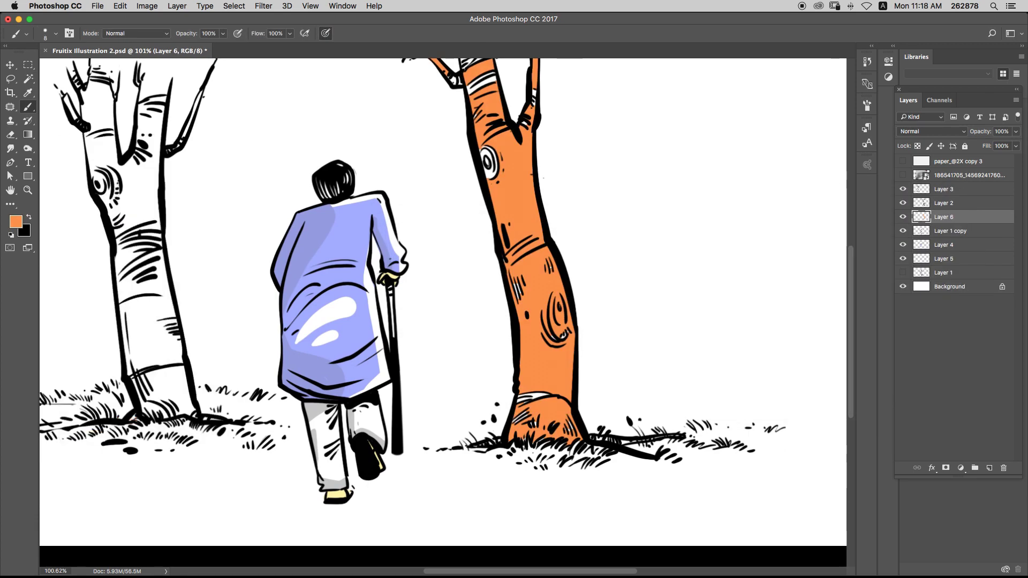
- Brush the orange into the unfilled gaps of the right tree's knots, branches, trunk base and roots
{"action": "scroll", "coordinate": [489, 160], "scroll_direction": "up", "scroll_amount": 3}
{"action": "key", "text": "bracketright"}
{"action": "key", "text": "bracketright"}
{"action": "key", "text": "bracketright"}
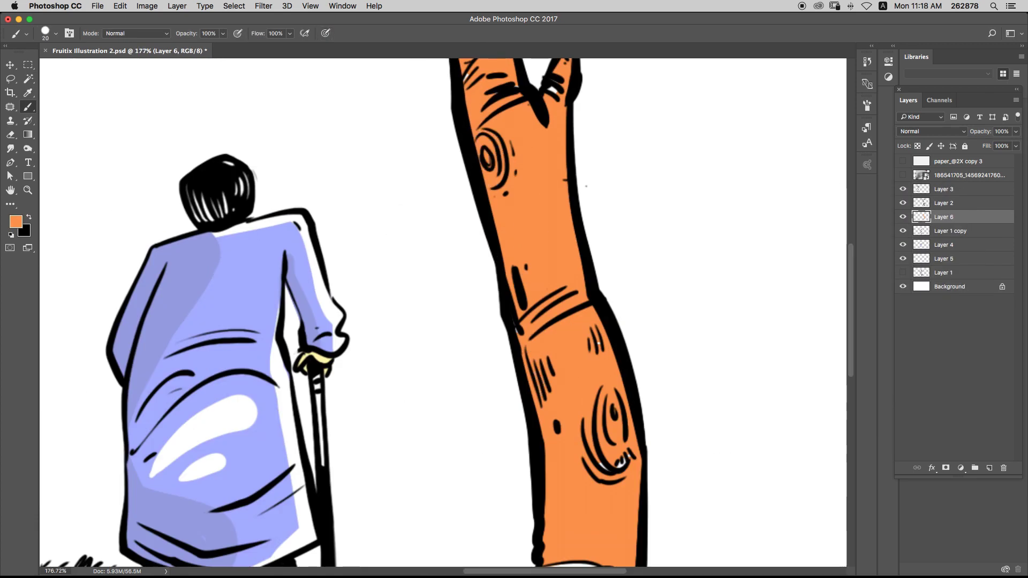
{"action": "scroll", "coordinate": [444, 312], "scroll_direction": "down", "scroll_amount": 5}
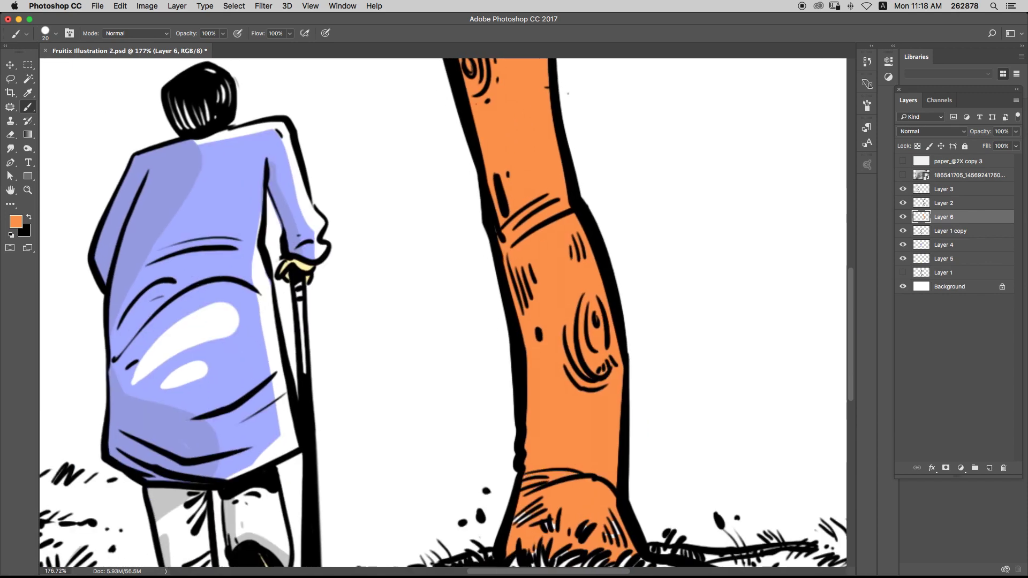
{"action": "scroll", "coordinate": [522, 518], "scroll_direction": "down", "scroll_amount": 3}
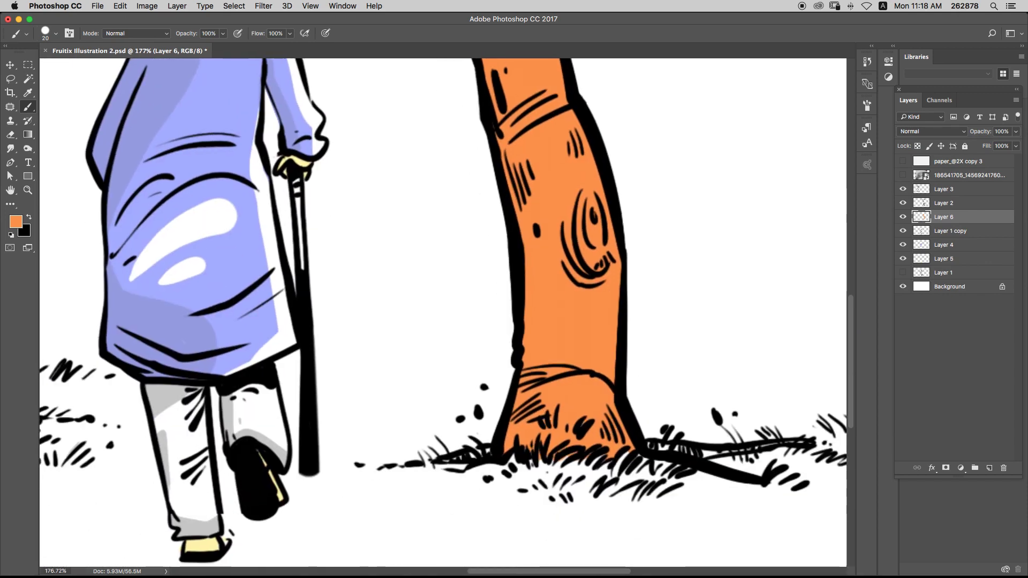
{"action": "scroll", "coordinate": [552, 324], "scroll_direction": "up", "scroll_amount": 12}
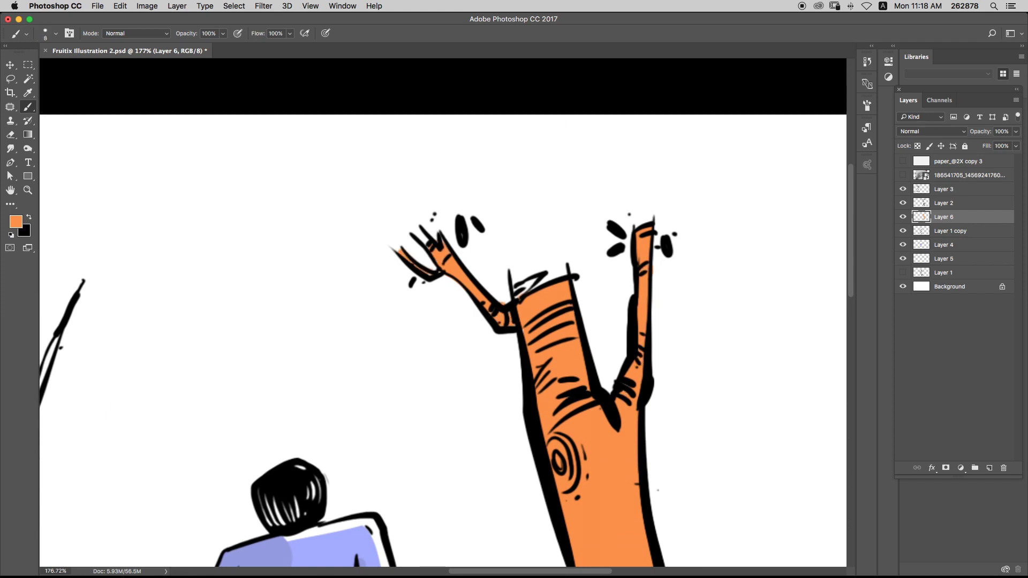
{"action": "scroll", "coordinate": [443, 313], "scroll_direction": "down", "scroll_amount": 12}
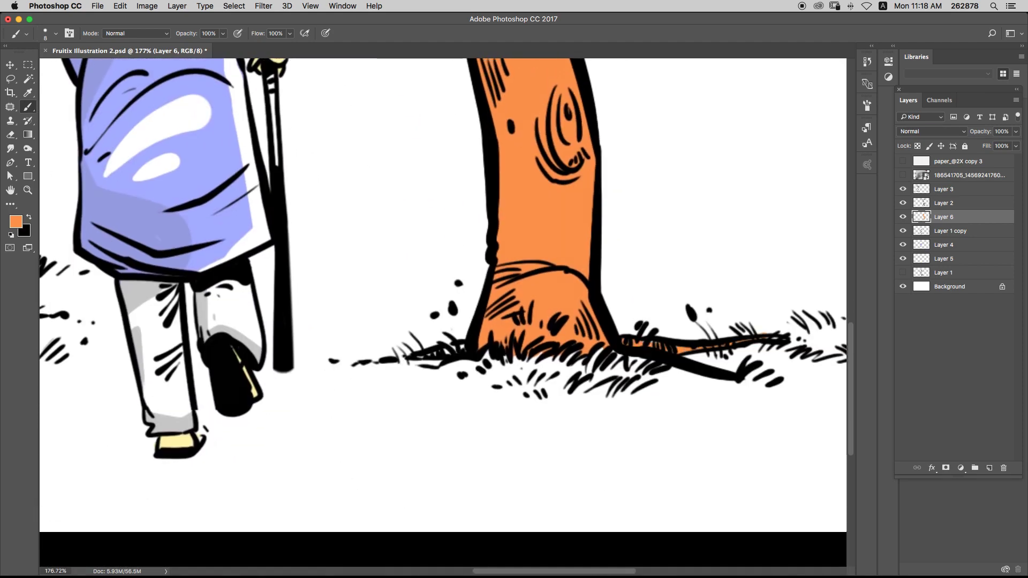
{"action": "key", "text": "super+z"}
{"action": "scroll", "coordinate": [443, 312], "scroll_direction": "down", "scroll_amount": 8}
{"action": "scroll", "coordinate": [482, 279], "scroll_direction": "up", "scroll_amount": 3}
- Load Layer 6's painted area as a selection and shade the right tree's left side, branches and base with reddish orange #cc4d2b
{"action": "left_click", "coordinate": [921, 217], "text": "super"}
{"action": "left_click", "coordinate": [15, 221]}
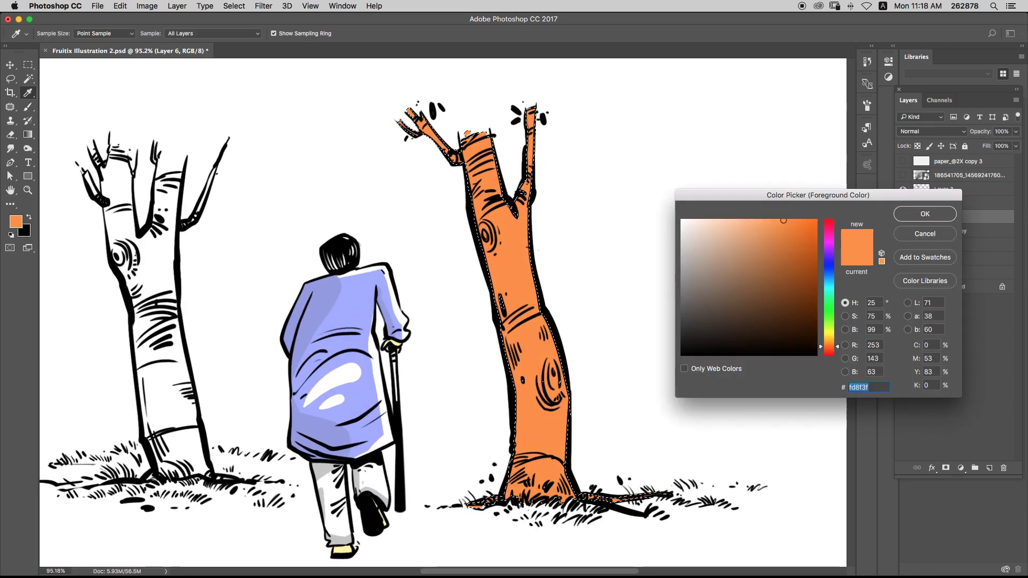
{"action": "left_click_drag", "start_coordinate": [829, 346], "coordinate": [829, 350]}
{"action": "left_click", "coordinate": [787, 248]}
{"action": "left_click", "coordinate": [786, 246]}
{"action": "key", "text": "Return"}
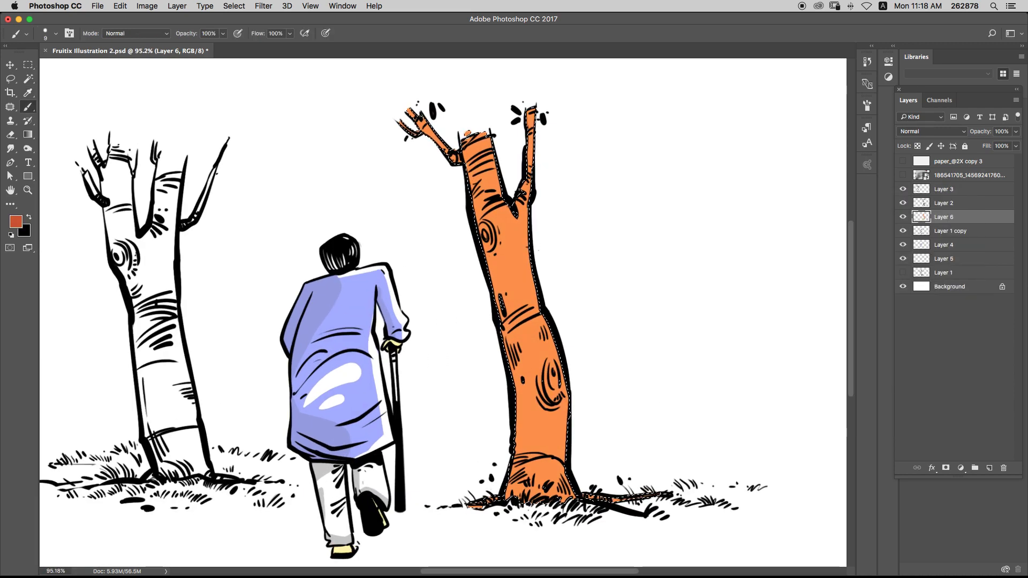
{"action": "key", "text": "bracketright"}
{"action": "key", "text": "bracketright"}
{"action": "key", "text": "bracketright"}
{"action": "key", "text": "bracketright"}
{"action": "key", "text": "bracketright"}
{"action": "key", "text": "bracketright"}
{"action": "left_click_drag", "start_coordinate": [515, 345], "coordinate": [467, 147]}
{"action": "left_click_drag", "start_coordinate": [455, 158], "coordinate": [411, 111]}
{"action": "left_click_drag", "start_coordinate": [521, 204], "coordinate": [532, 110]}
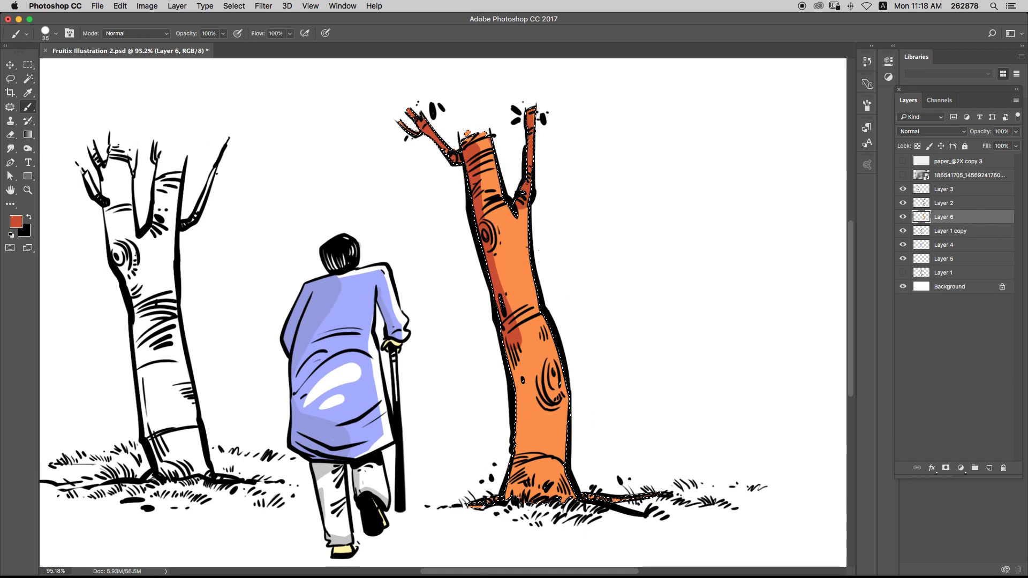
{"action": "mouse_move", "coordinate": [501, 279]}
{"action": "left_mouse_down"}
{"action": "mouse_move", "coordinate": [528, 405]}
{"action": "mouse_move", "coordinate": [519, 361]}
{"action": "mouse_move", "coordinate": [515, 488]}
{"action": "mouse_move", "coordinate": [547, 475]}
{"action": "mouse_move", "coordinate": [541, 496]}
{"action": "mouse_move", "coordinate": [537, 399]}
{"action": "left_mouse_up"}
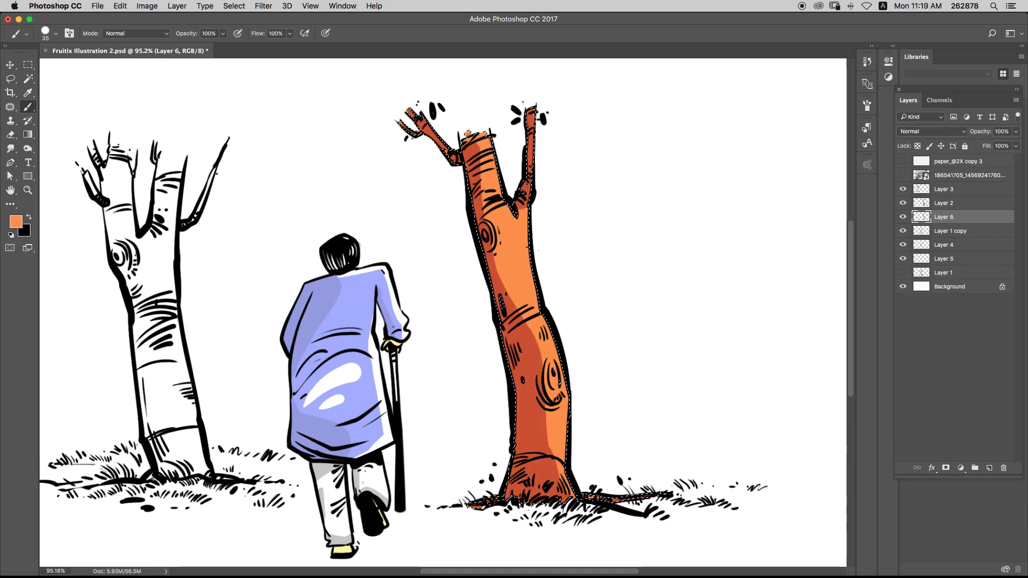
- Switch to a light yellow and brush highlights along the right edge and upper trunk of the orange tree
{"action": "left_click", "coordinate": [16, 222]}
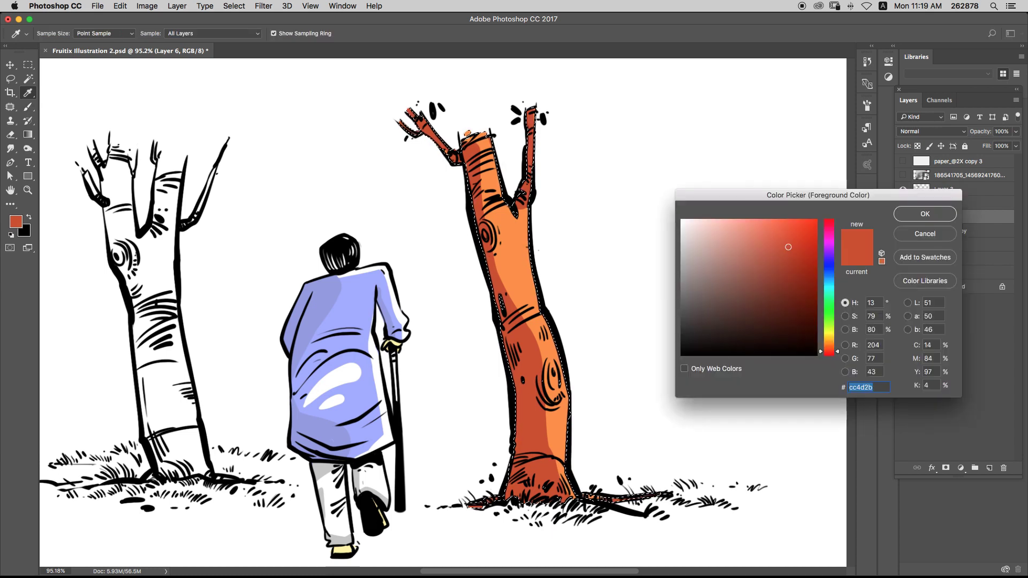
{"action": "left_click", "coordinate": [829, 335]}
{"action": "left_click", "coordinate": [772, 244]}
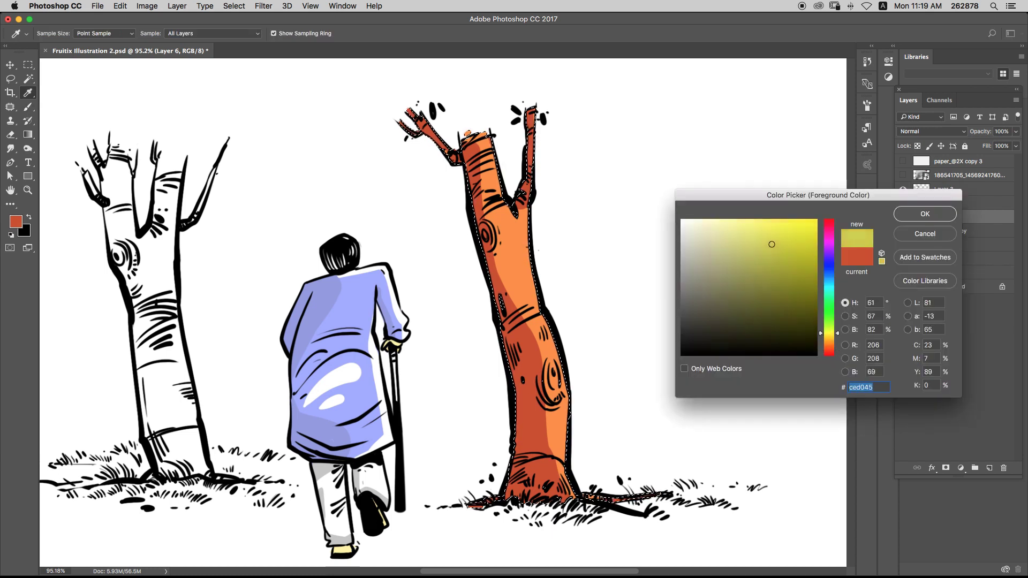
{"action": "left_click", "coordinate": [829, 335]}
{"action": "left_click_drag", "start_coordinate": [772, 244], "coordinate": [766, 221]}
{"action": "key", "text": "Return"}
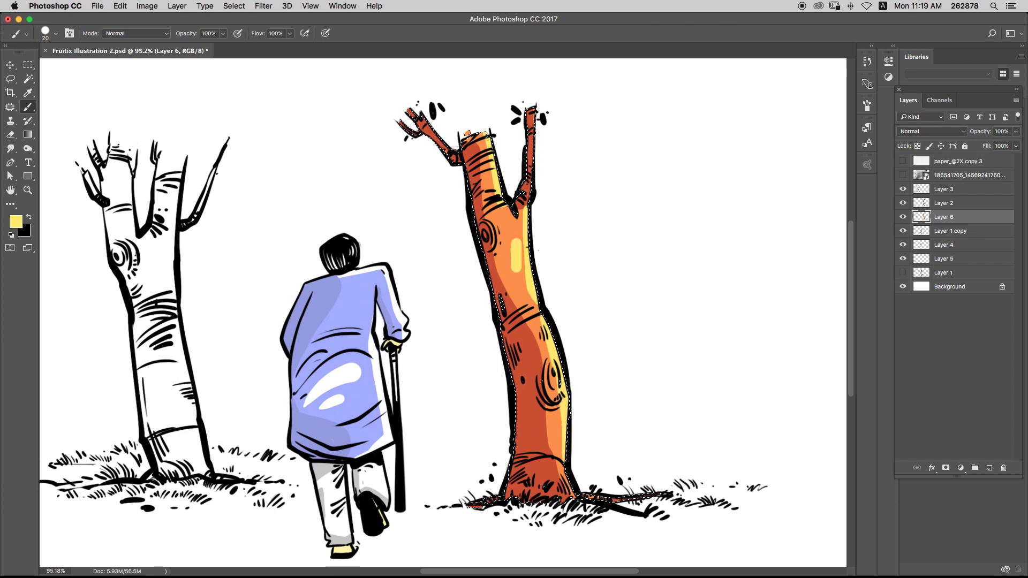
- Replace the broad highlight on the right tree's upper trunk with small light yellow dabs and add small orange dabs lower down
{"action": "key", "text": "super+z"}
{"action": "left_click_drag", "start_coordinate": [518, 245], "coordinate": [519, 289]}
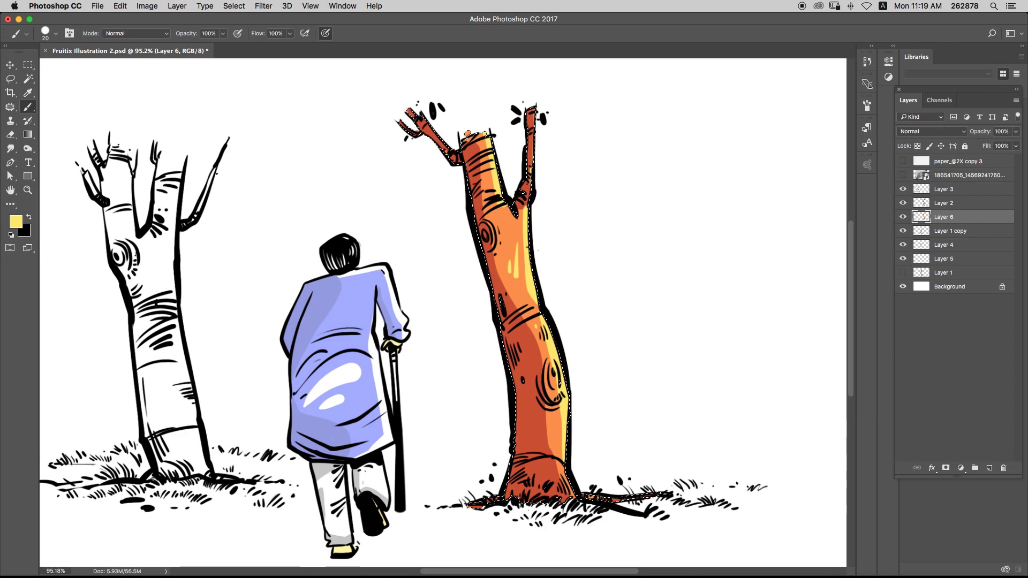
{"action": "key", "text": "super+z"}
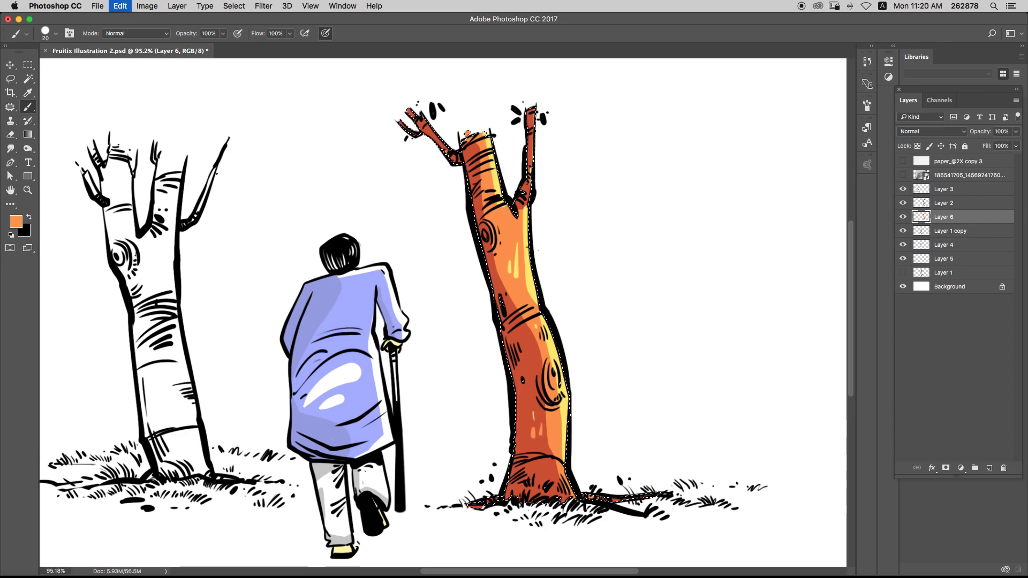
{"action": "key", "text": "s"}
{"action": "key", "text": "v"}
- Select the left tree's ink layer, Layer 3, and magic-wand the blank areas inside its trunk and branches
{"action": "scroll", "coordinate": [638, 338], "scroll_direction": "down", "scroll_amount": 1}
{"action": "scroll", "coordinate": [442, 312], "scroll_direction": "down", "scroll_amount": 2}
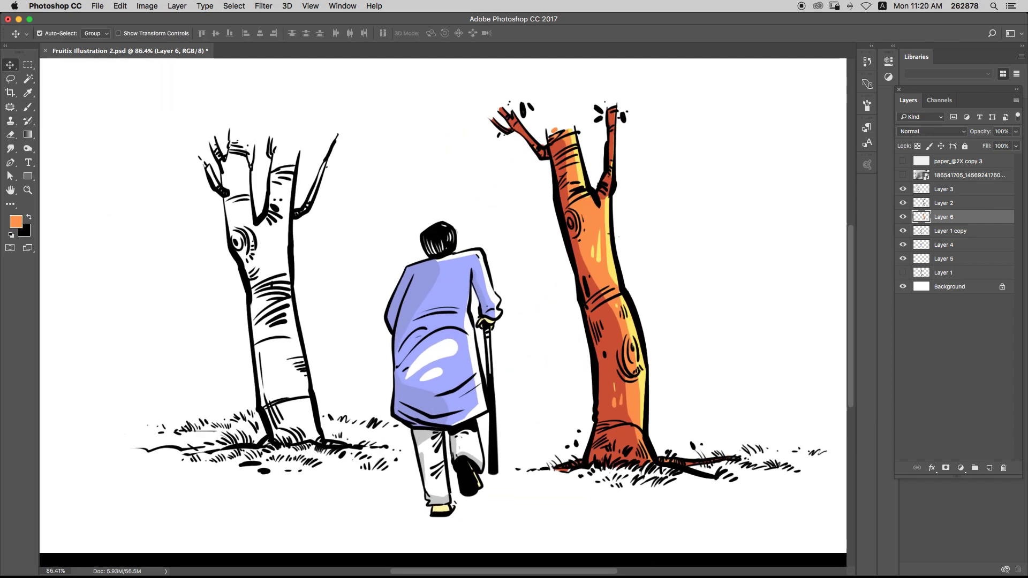
{"action": "left_click", "coordinate": [276, 316]}
{"action": "key", "text": "w"}
{"action": "left_click", "coordinate": [278, 364]}
{"action": "left_click", "coordinate": [268, 252], "text": "shift"}
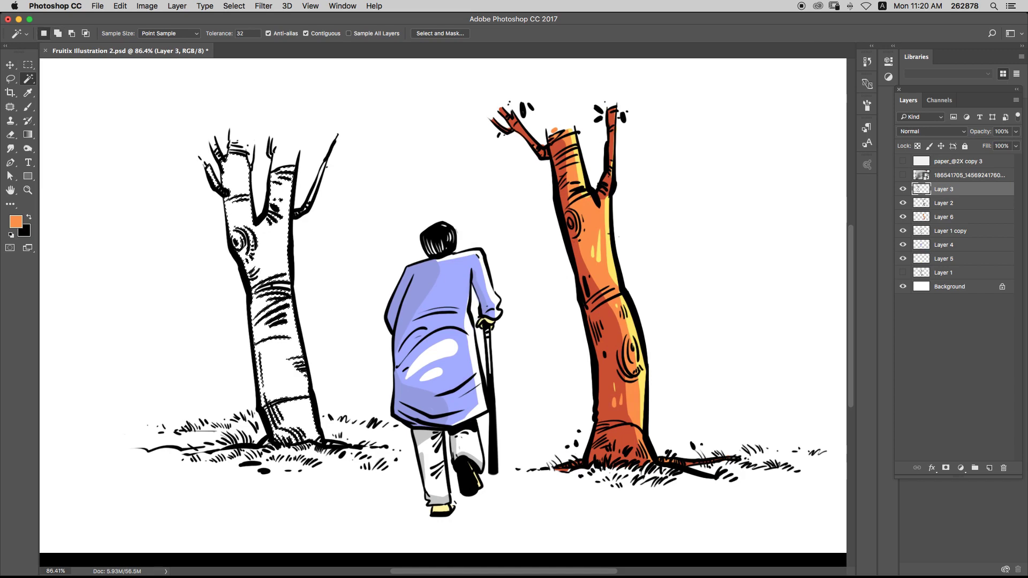
- Dismiss the Adobe Creative Cloud sign-in window and return to the illustration
{"action": "key", "text": "super+Tab"}
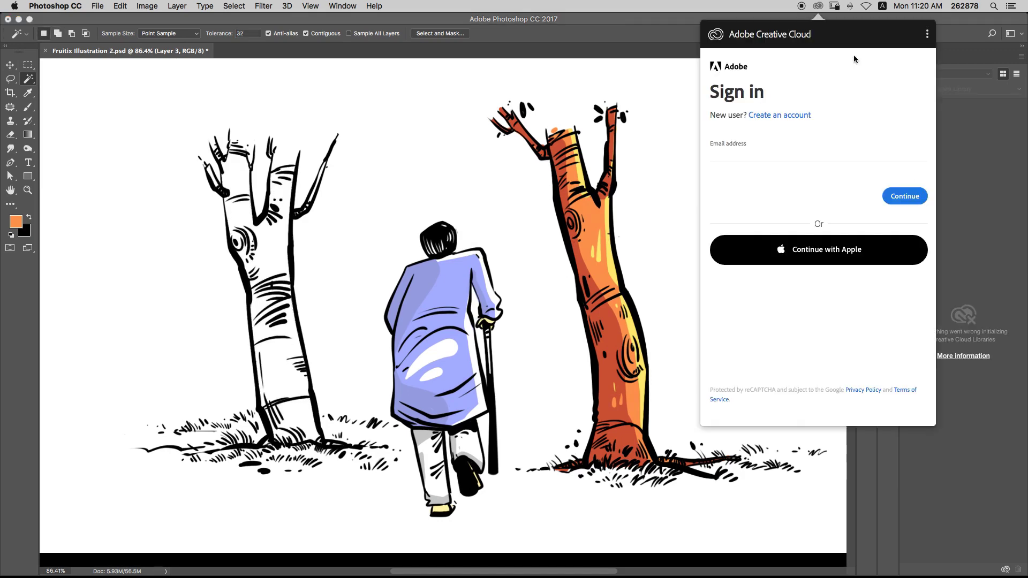
{"action": "left_click", "coordinate": [929, 37]}
{"action": "left_click", "coordinate": [937, 88]}
{"action": "key", "text": "F7"}
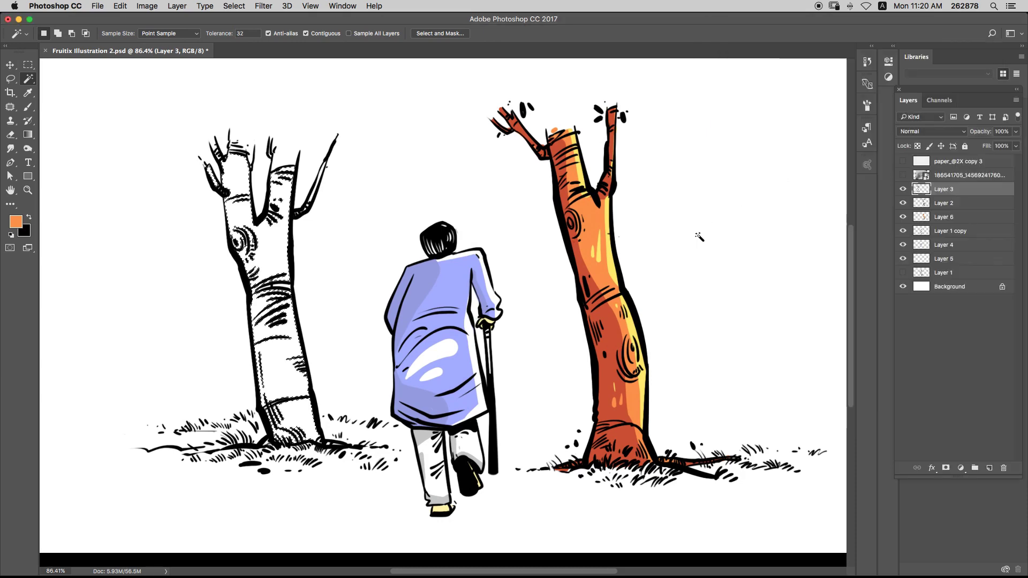
- Expand the selection inside the left tree by 3 pixels
{"action": "left_click", "coordinate": [928, 193], "text": "ctrl"}
{"action": "left_click", "coordinate": [929, 191], "text": "shift+super"}
{"action": "key", "text": "super+shift+i"}
{"action": "key", "text": "F2"}
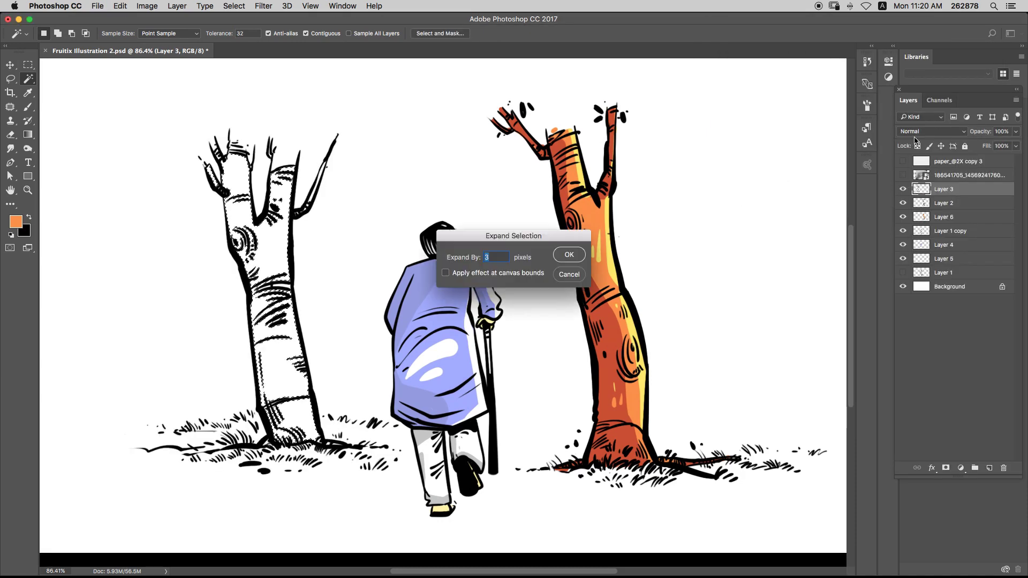
{"action": "key", "text": "Return"}
- Create a new layer above Layer 2, fill the left tree's selected areas with the current orange, and deselect
{"action": "left_click", "coordinate": [951, 204]}
{"action": "key", "text": "ctrl+shift+n"}
{"action": "key", "text": "Return"}
{"action": "key", "text": "b"}
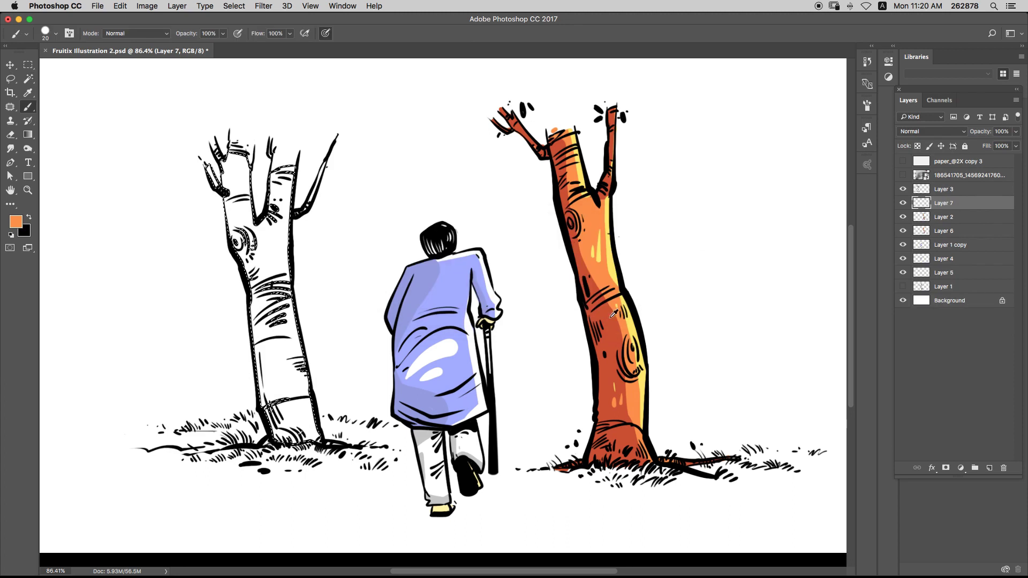
{"action": "key", "text": "alt+BackSpace"}
{"action": "key", "text": "ctrl+d"}
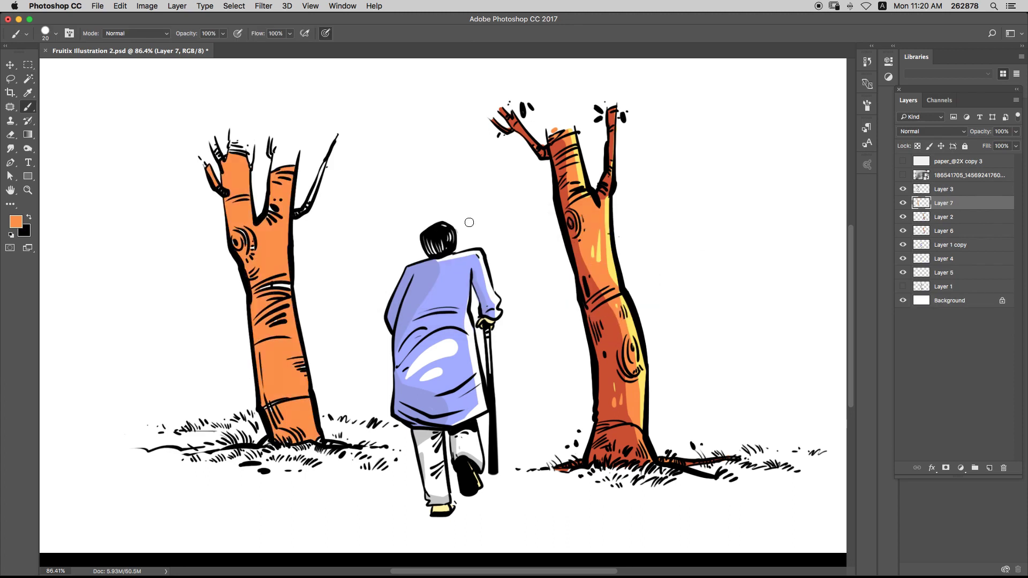
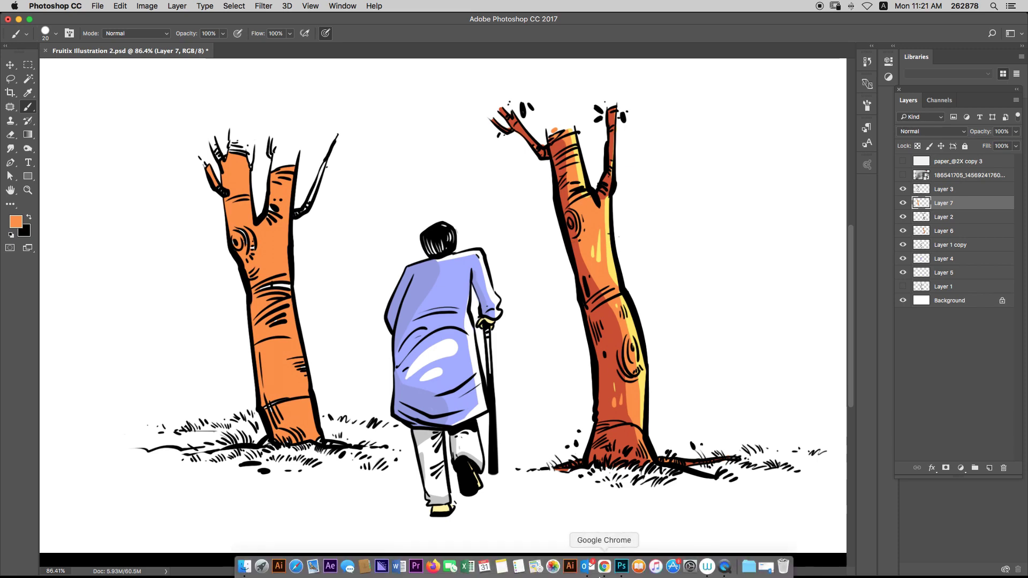
{"action": "left_click", "coordinate": [602, 564]}
{"action": "left_click", "coordinate": [114, 371]}
- Brush orange into the left tree's unfilled trunk gaps, stump tops, thin branches and base
{"action": "mouse_move", "coordinate": [334, 297]}
{"action": "left_mouse_down"}
{"action": "mouse_move", "coordinate": [386, 276]}
{"action": "mouse_move", "coordinate": [681, 359]}
{"action": "left_mouse_up"}
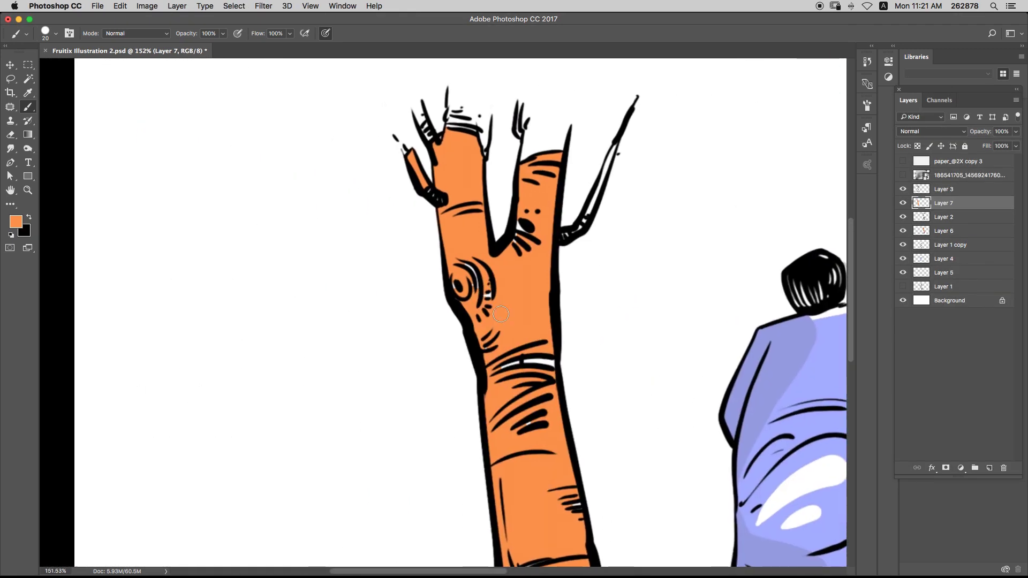
{"action": "mouse_move", "coordinate": [527, 254]}
{"action": "left_mouse_down"}
{"action": "mouse_move", "coordinate": [535, 356]}
{"action": "mouse_move", "coordinate": [547, 233]}
{"action": "mouse_move", "coordinate": [547, 256]}
{"action": "left_mouse_up"}
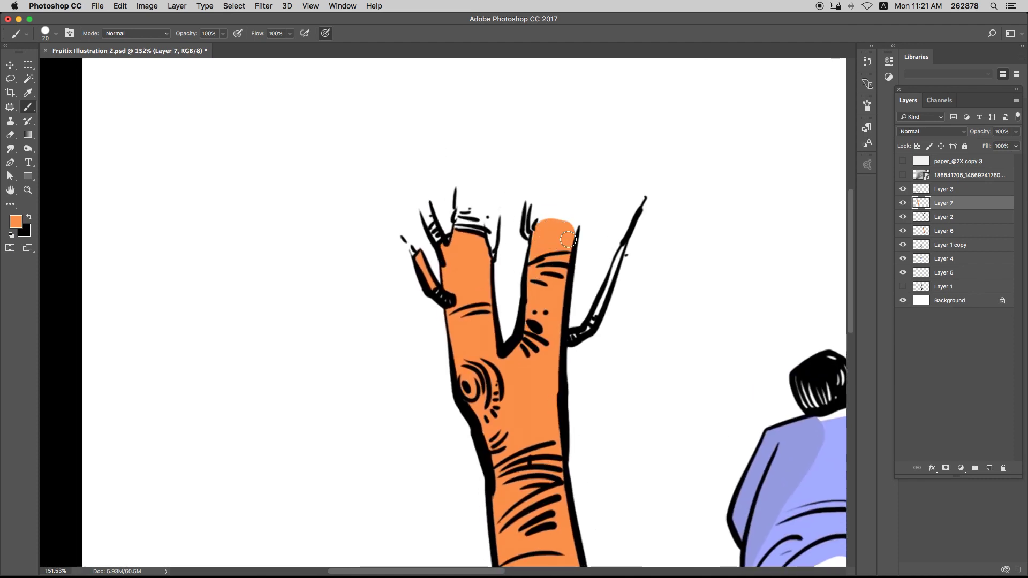
{"action": "mouse_move", "coordinate": [470, 234]}
{"action": "left_mouse_down"}
{"action": "mouse_move", "coordinate": [464, 208]}
{"action": "mouse_move", "coordinate": [482, 236]}
{"action": "mouse_move", "coordinate": [465, 201]}
{"action": "left_mouse_up"}
{"action": "left_click_drag", "start_coordinate": [437, 235], "coordinate": [425, 211]}
{"action": "mouse_move", "coordinate": [588, 354]}
{"action": "left_mouse_down"}
{"action": "mouse_move", "coordinate": [486, 354]}
{"action": "mouse_move", "coordinate": [541, 354]}
{"action": "left_mouse_up"}
{"action": "mouse_move", "coordinate": [368, 248]}
{"action": "left_mouse_down"}
{"action": "mouse_move", "coordinate": [454, 292]}
{"action": "mouse_move", "coordinate": [466, 247]}
{"action": "left_mouse_up"}
{"action": "left_click_drag", "start_coordinate": [493, 295], "coordinate": [487, 228]}
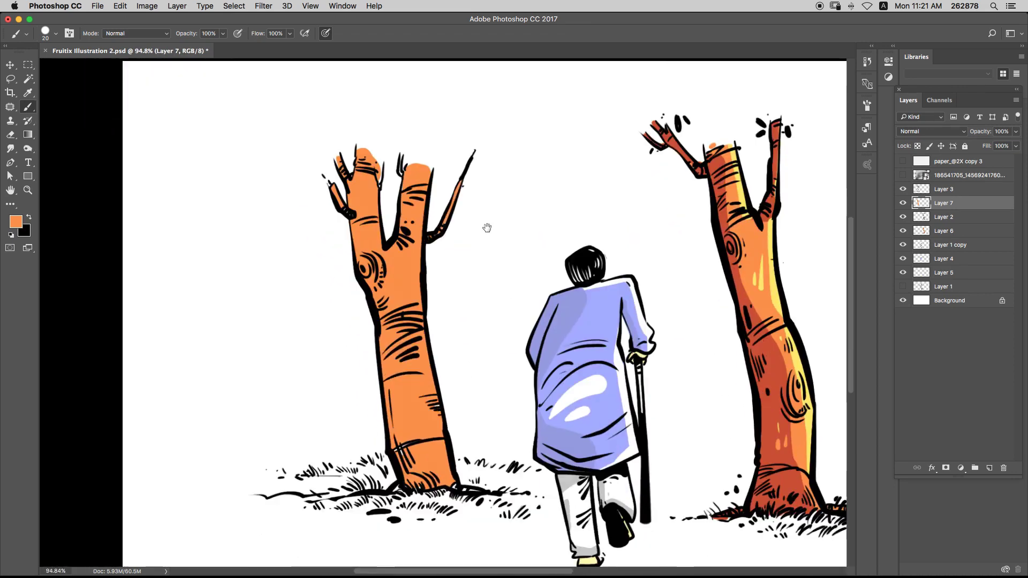
{"action": "scroll", "coordinate": [487, 228], "scroll_direction": "down", "scroll_amount": 4}
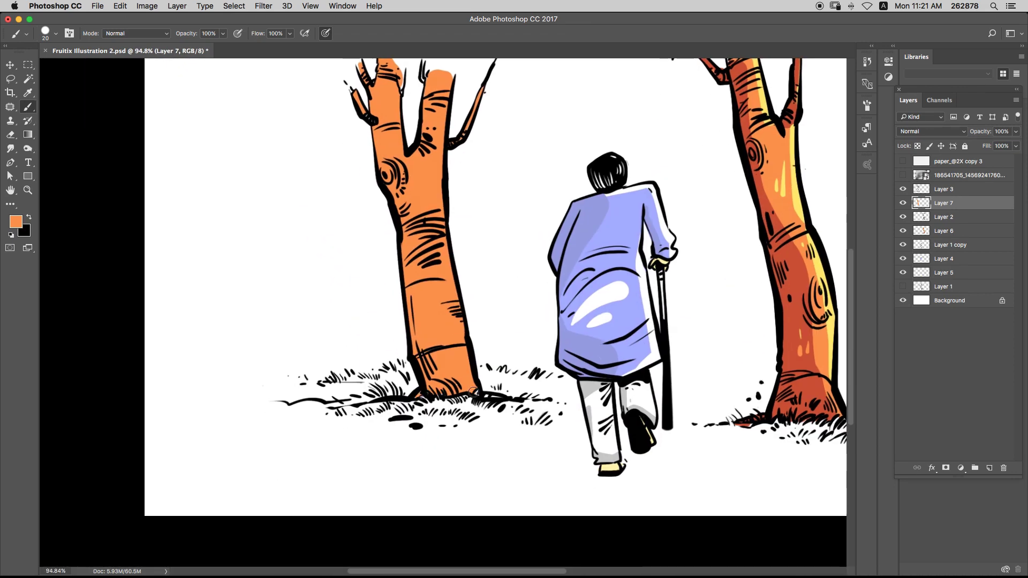
- Load Layer 7's painted area as a selection, sample the right tree's reddish orange, and shade the left tree's lower trunk, enlarging the brush to 45
{"action": "left_click", "coordinate": [921, 203], "text": "super"}
{"action": "left_click", "coordinate": [780, 273], "text": "alt"}
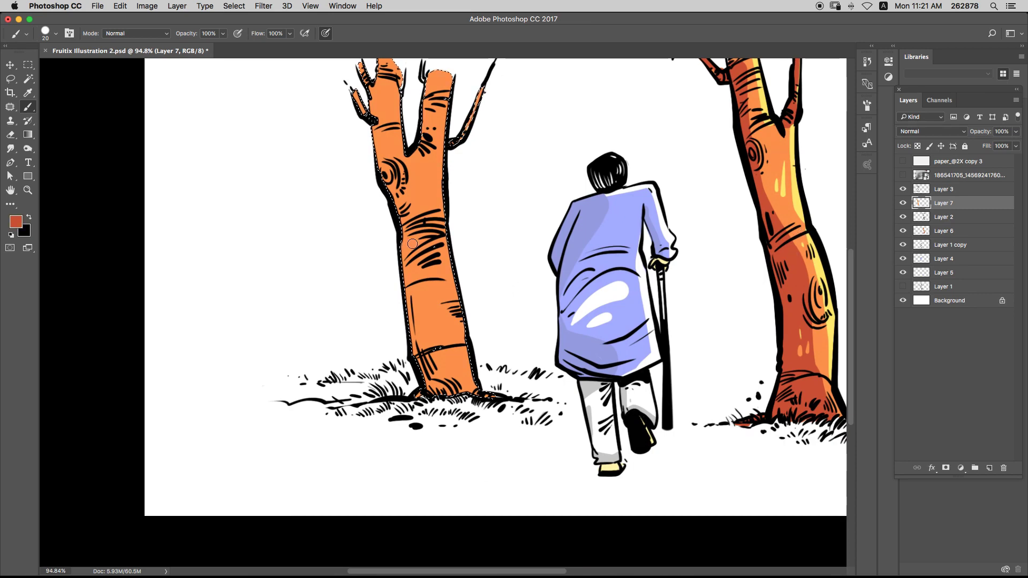
{"action": "mouse_move", "coordinate": [398, 204]}
{"action": "left_mouse_down"}
{"action": "mouse_move", "coordinate": [440, 360]}
{"action": "mouse_move", "coordinate": [415, 321]}
{"action": "mouse_move", "coordinate": [429, 364]}
{"action": "left_mouse_up"}
{"action": "key", "text": "]"}
{"action": "key", "text": "]"}
{"action": "key", "text": "]"}
{"action": "key", "text": "]"}
{"action": "key", "text": "]"}
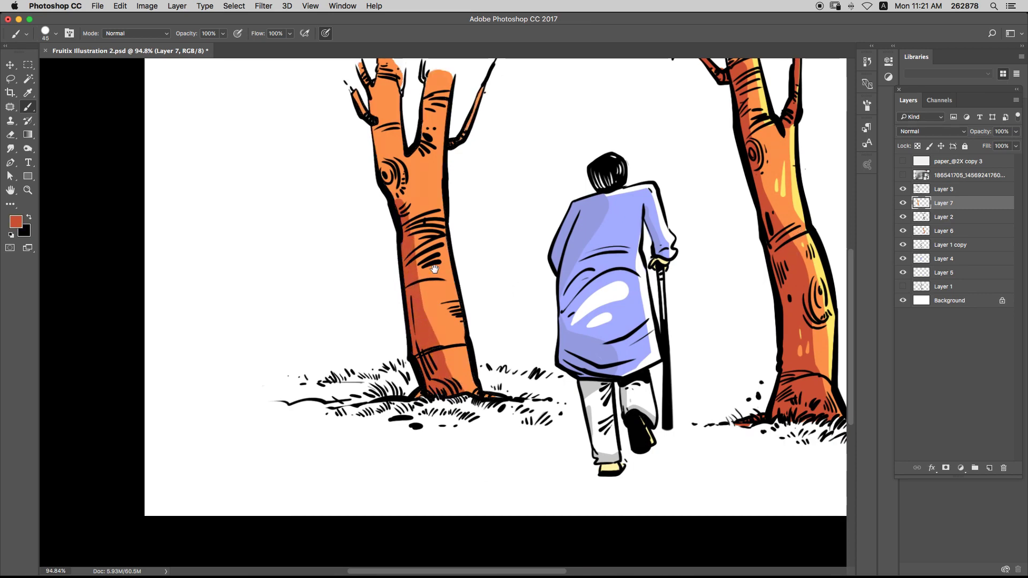
- Extend the reddish orange shading over the left tree's upper trunk, fork and branches, and widen it down the lower trunk
{"action": "left_click_drag", "start_coordinate": [396, 225], "coordinate": [428, 325]}
{"action": "mouse_move", "coordinate": [428, 308]}
{"action": "left_mouse_down"}
{"action": "mouse_move", "coordinate": [419, 214]}
{"action": "mouse_move", "coordinate": [399, 225]}
{"action": "left_mouse_up"}
{"action": "right_click", "coordinate": [403, 215]}
{"action": "left_click", "coordinate": [530, 160]}
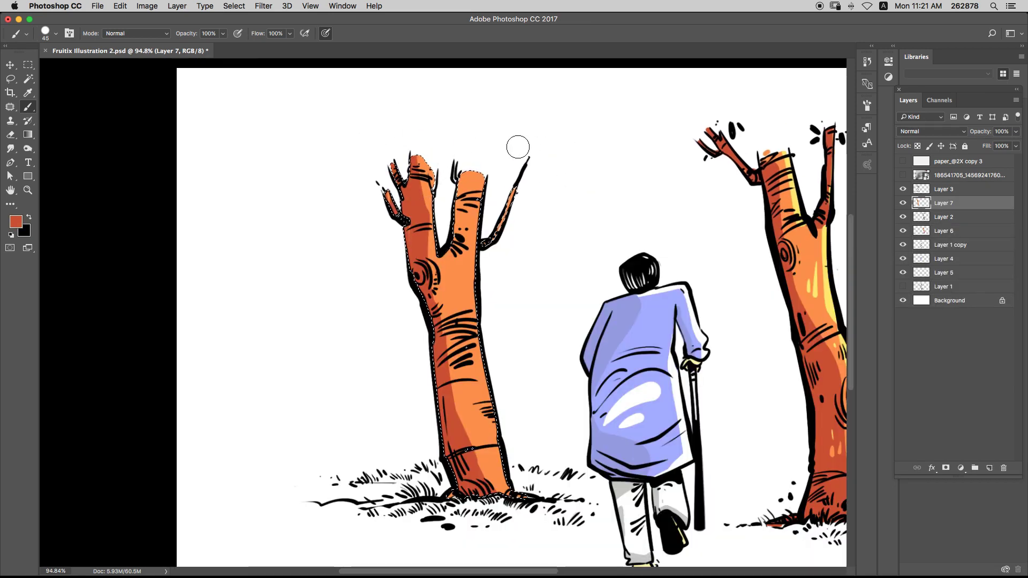
{"action": "mouse_move", "coordinate": [445, 251]}
{"action": "left_mouse_down"}
{"action": "mouse_move", "coordinate": [464, 172]}
{"action": "mouse_move", "coordinate": [484, 242]}
{"action": "left_mouse_up"}
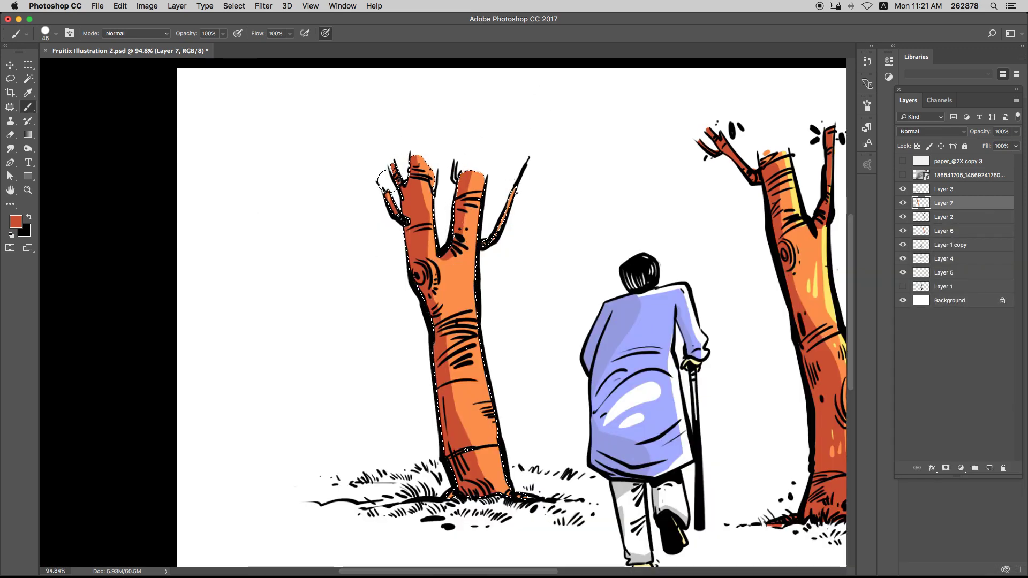
{"action": "mouse_move", "coordinate": [435, 300]}
{"action": "left_mouse_down"}
{"action": "mouse_move", "coordinate": [474, 482]}
{"action": "mouse_move", "coordinate": [506, 497]}
{"action": "left_mouse_up"}
- Sample the right tree's light yellow and brush highlights along the right edges of the left tree's stumps and trunk
{"action": "left_click", "coordinate": [828, 289], "text": "alt"}
{"action": "left_click_drag", "start_coordinate": [435, 164], "coordinate": [445, 247]}
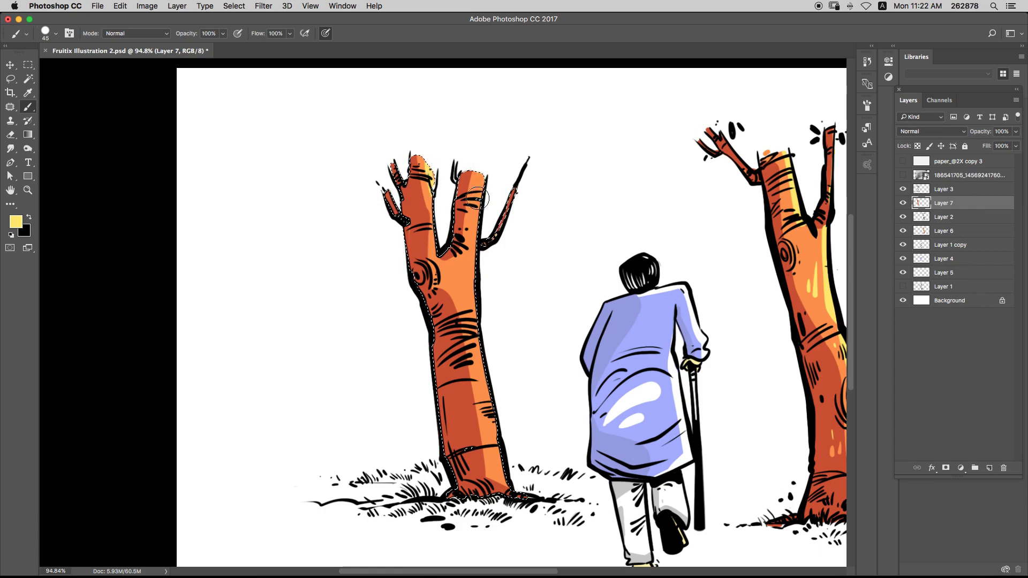
{"action": "mouse_move", "coordinate": [485, 174]}
{"action": "left_mouse_down"}
{"action": "mouse_move", "coordinate": [485, 397]}
{"action": "mouse_move", "coordinate": [476, 332]}
{"action": "mouse_move", "coordinate": [478, 379]}
{"action": "left_mouse_up"}
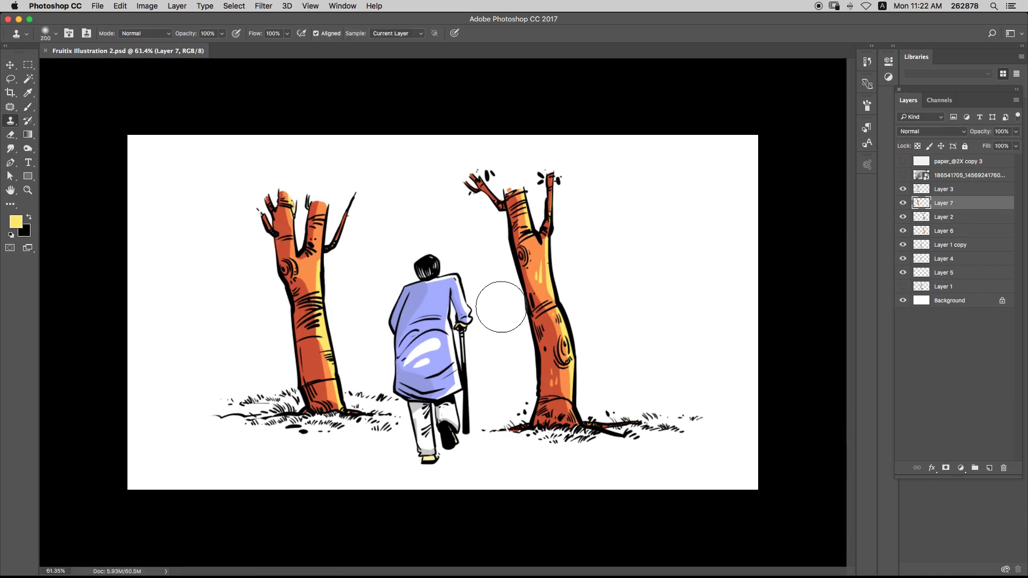
{"action": "key", "text": "v"}
{"action": "scroll", "coordinate": [505, 302], "scroll_direction": "up", "scroll_amount": 2}
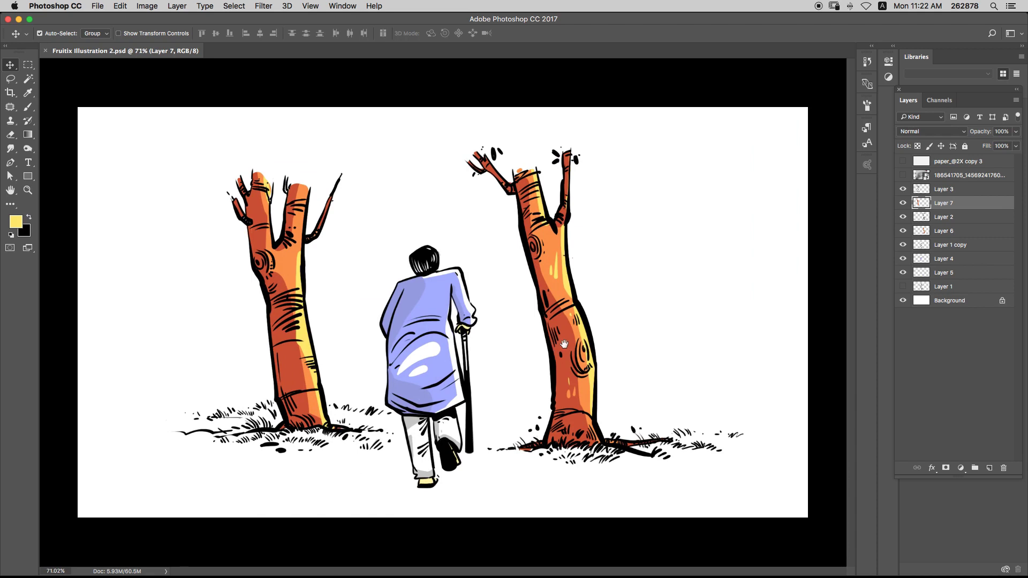
- Select the right tree's colour layer, Layer 6, and create a new layer directly above it
{"action": "left_click", "coordinate": [903, 204]}
{"action": "left_click", "coordinate": [903, 204]}
{"action": "left_click", "coordinate": [562, 250]}
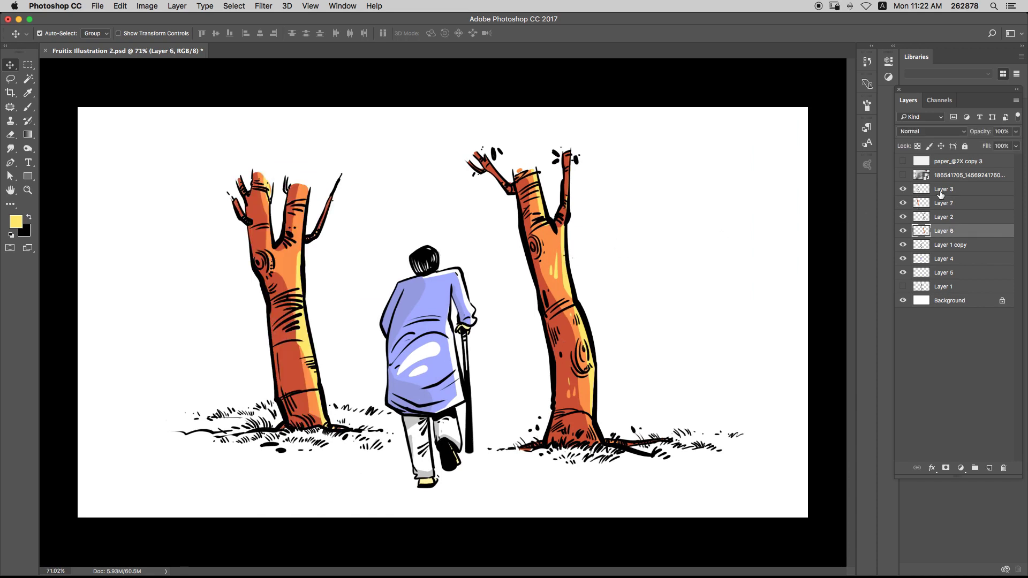
{"action": "key", "text": "super+shift+n"}
{"action": "key", "text": "Return"}
- Try a medium green for the foliage with a brush stroke at the right tree's top
{"action": "key", "text": "b"}
{"action": "left_click", "coordinate": [18, 218]}
{"action": "left_click_drag", "start_coordinate": [830, 310], "coordinate": [830, 319]}
{"action": "left_click", "coordinate": [783, 249]}
{"action": "left_click_drag", "start_coordinate": [783, 249], "coordinate": [778, 243]}
{"action": "key", "text": "Return"}
{"action": "mouse_move", "coordinate": [490, 230]}
{"action": "left_mouse_down"}
{"action": "mouse_move", "coordinate": [519, 179]}
{"action": "mouse_move", "coordinate": [501, 161]}
{"action": "left_mouse_up"}
{"action": "key", "text": "super+z"}
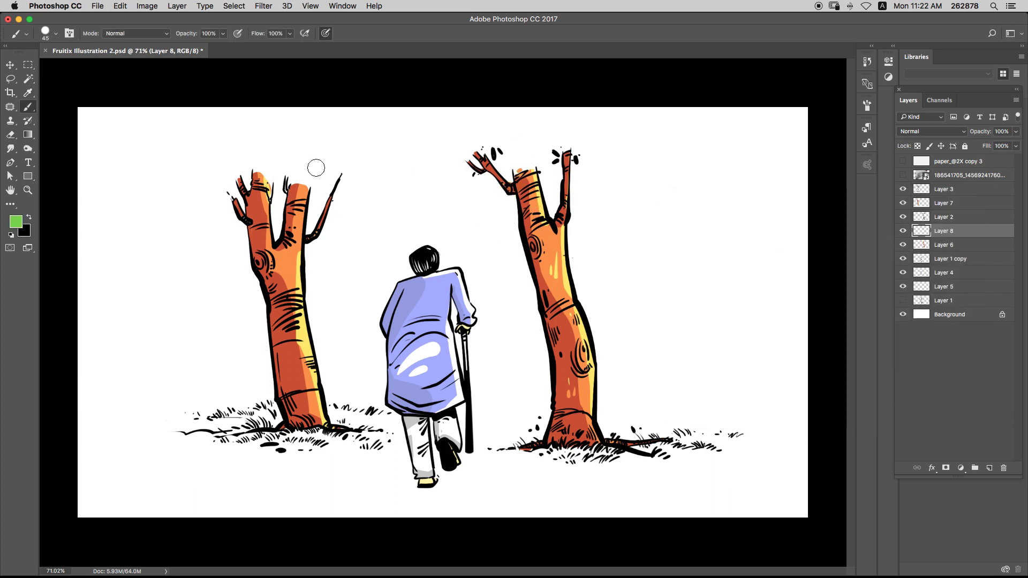
- Set the foreground colour to yellow-green #b5e83a and paint a large leafy canopy over the right tree's top with a bigger brush
{"action": "left_click", "coordinate": [18, 220]}
{"action": "left_click_drag", "start_coordinate": [825, 319], "coordinate": [827, 326]}
{"action": "left_click", "coordinate": [782, 228]}
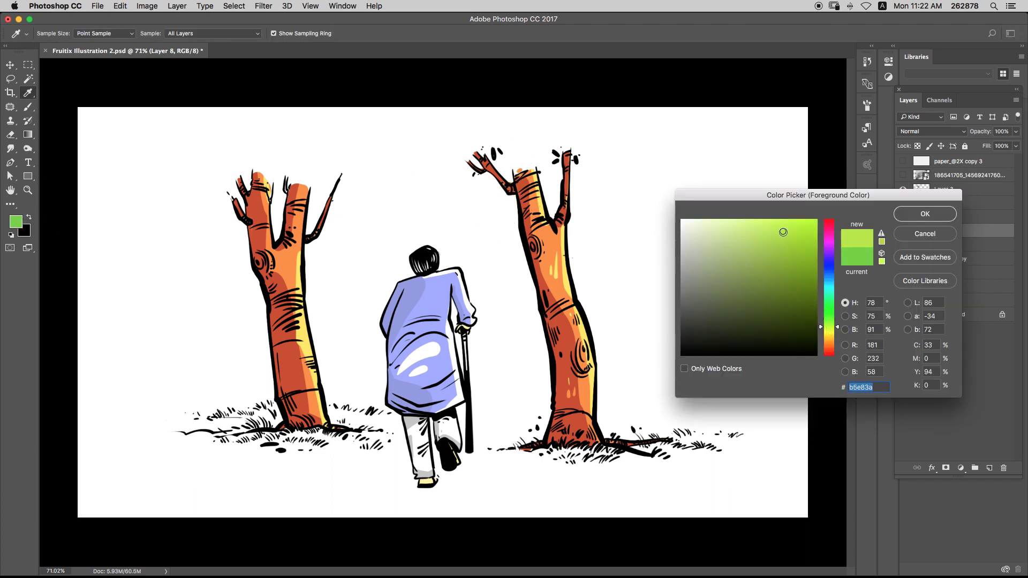
{"action": "key", "text": "Return"}
{"action": "key", "text": "bracketright"}
{"action": "key", "text": "bracketright"}
{"action": "left_click_drag", "start_coordinate": [507, 171], "coordinate": [535, 139]}
{"action": "mouse_move", "coordinate": [944, 231]}
{"action": "left_mouse_down"}
{"action": "mouse_move", "coordinate": [932, 211]}
{"action": "mouse_move", "coordinate": [937, 238]}
{"action": "left_mouse_up"}
{"action": "mouse_move", "coordinate": [535, 134]}
{"action": "left_mouse_down"}
{"action": "mouse_move", "coordinate": [601, 172]}
{"action": "mouse_move", "coordinate": [407, 166]}
{"action": "mouse_move", "coordinate": [550, 125]}
{"action": "mouse_move", "coordinate": [601, 131]}
{"action": "mouse_move", "coordinate": [620, 161]}
{"action": "mouse_move", "coordinate": [664, 145]}
{"action": "mouse_move", "coordinate": [552, 107]}
{"action": "mouse_move", "coordinate": [684, 193]}
{"action": "mouse_move", "coordinate": [707, 106]}
{"action": "mouse_move", "coordinate": [712, 113]}
{"action": "left_mouse_up"}
- Reduce the brush to 40 and dab small yellow-green leaf shapes around the canopy's right edge
{"action": "key", "text": "bracketleft"}
{"action": "key", "text": "bracketleft"}
{"action": "key", "text": "bracketleft"}
{"action": "key", "text": "bracketleft"}
{"action": "key", "text": "bracketleft"}
{"action": "key", "text": "bracketleft"}
{"action": "left_click_drag", "start_coordinate": [726, 162], "coordinate": [730, 167]}
{"action": "left_click_drag", "start_coordinate": [740, 114], "coordinate": [748, 124]}
{"action": "left_click_drag", "start_coordinate": [733, 169], "coordinate": [739, 183]}
{"action": "left_click", "coordinate": [754, 149]}
{"action": "left_click", "coordinate": [766, 110]}
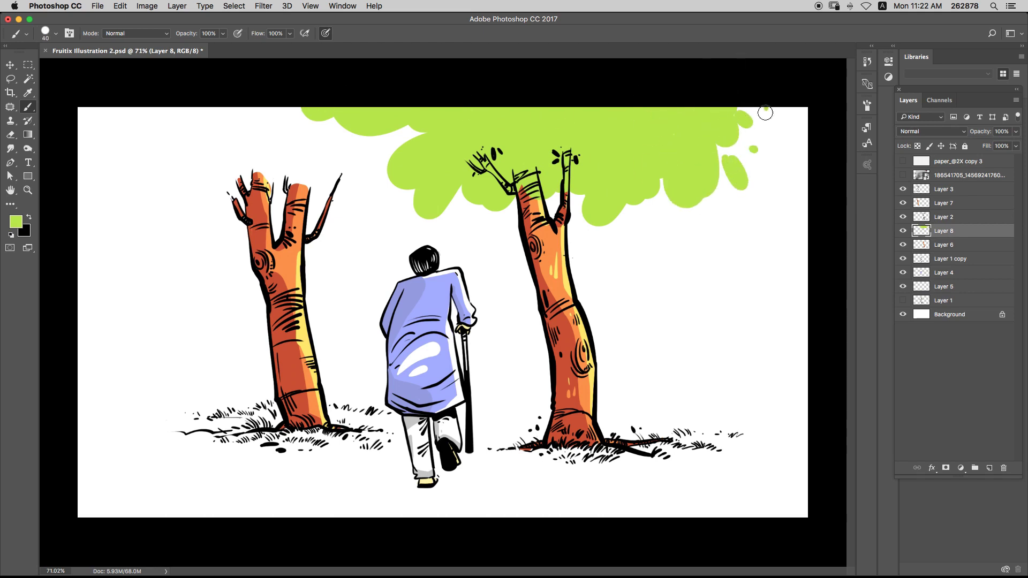
- Dab loose yellow-green leaf spots below the canopy and beside its left edge
{"action": "mouse_move", "coordinate": [655, 219]}
{"action": "left_mouse_down"}
{"action": "mouse_move", "coordinate": [647, 233]}
{"action": "mouse_move", "coordinate": [674, 234]}
{"action": "left_mouse_up"}
{"action": "left_click", "coordinate": [692, 223]}
{"action": "left_click", "coordinate": [640, 227]}
{"action": "left_click_drag", "start_coordinate": [503, 223], "coordinate": [500, 230]}
{"action": "left_click", "coordinate": [506, 240]}
{"action": "left_click", "coordinate": [476, 228]}
{"action": "left_click", "coordinate": [366, 145]}
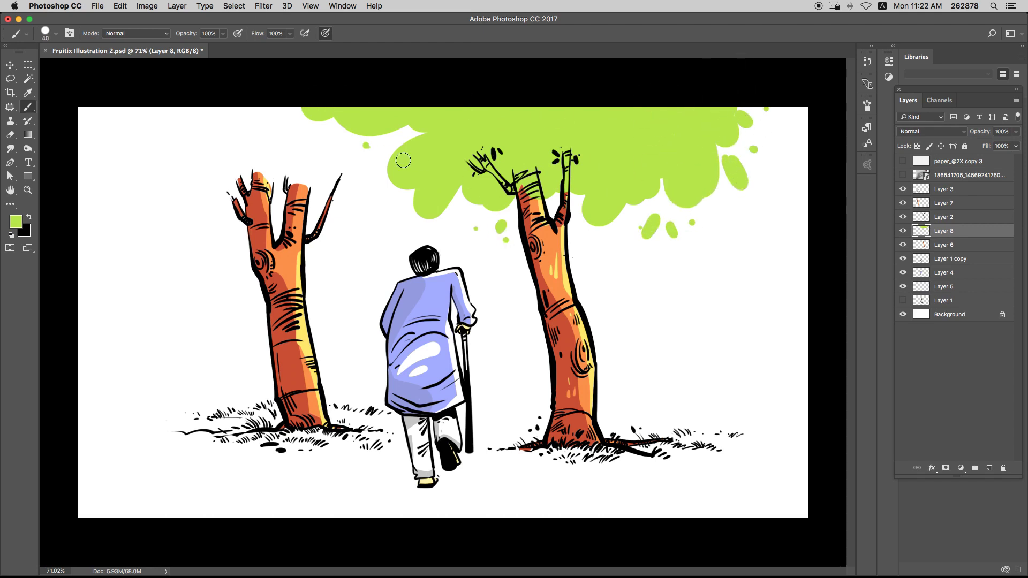
- Load Layer 8's painted area as a selection and shade the canopy's left side and underside with a darker olive green
{"action": "left_click", "coordinate": [915, 231], "text": "super"}
{"action": "left_click", "coordinate": [16, 222]}
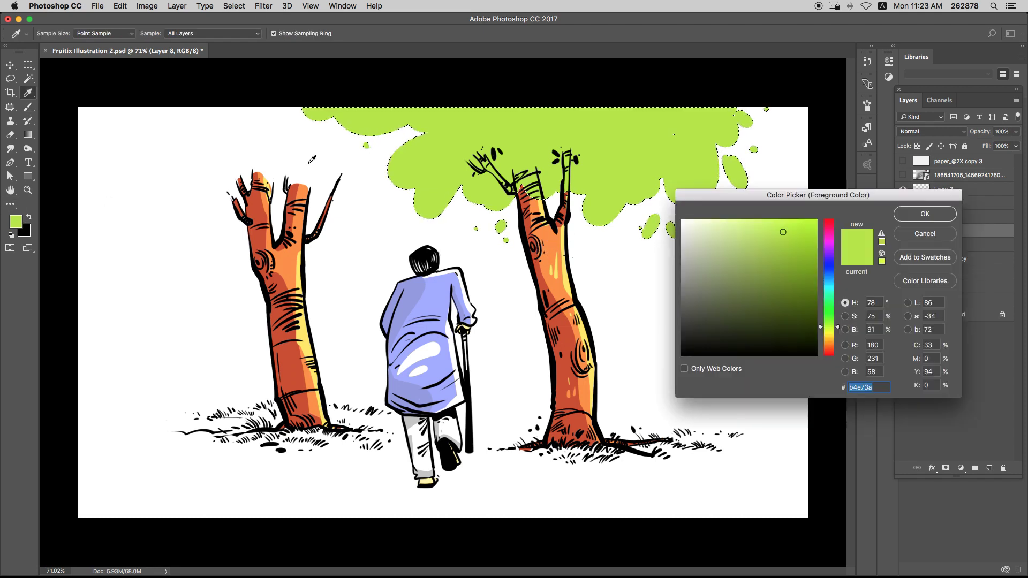
{"action": "left_click", "coordinate": [786, 267]}
{"action": "key", "text": "Return"}
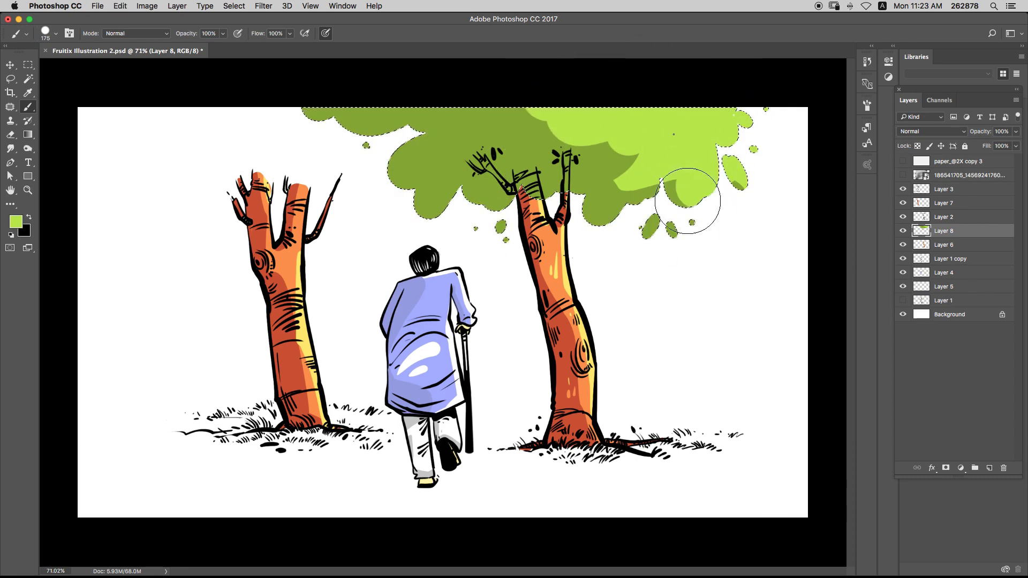
{"action": "left_click_drag", "start_coordinate": [683, 232], "coordinate": [510, 214]}
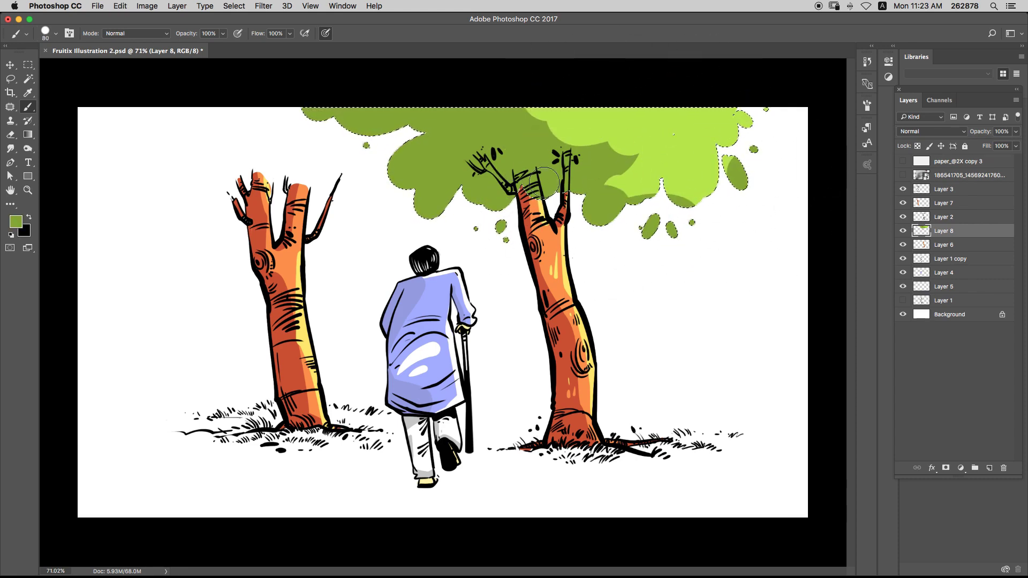
- Set the foreground colour to dark green #3d7d20 and try a shading stroke on the canopy's left part
{"action": "left_click", "coordinate": [19, 224]}
{"action": "left_click", "coordinate": [833, 317]}
{"action": "left_click", "coordinate": [783, 289]}
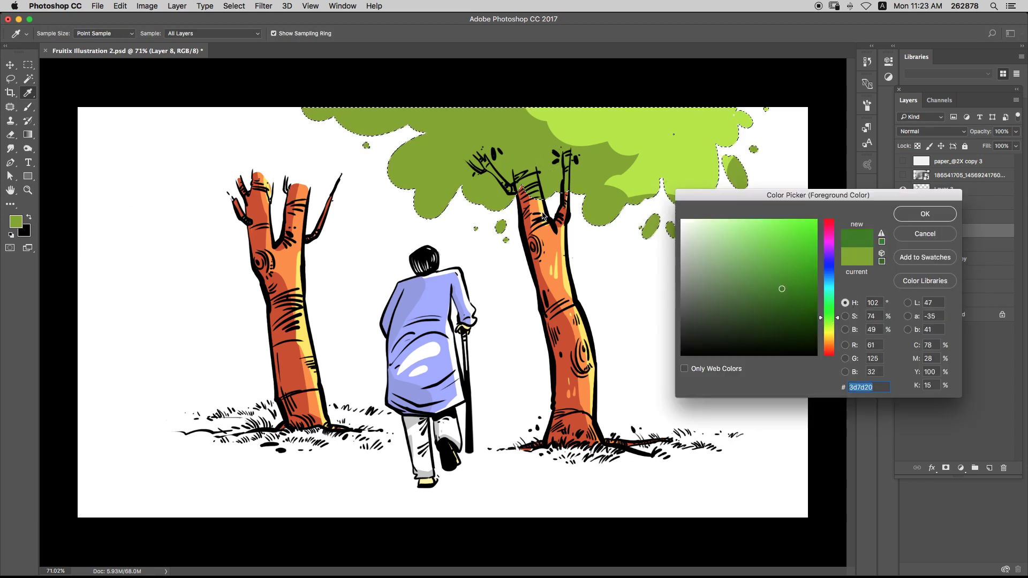
{"action": "key", "text": "Return"}
{"action": "left_click_drag", "start_coordinate": [499, 136], "coordinate": [479, 170]}
{"action": "key", "text": "super+z"}
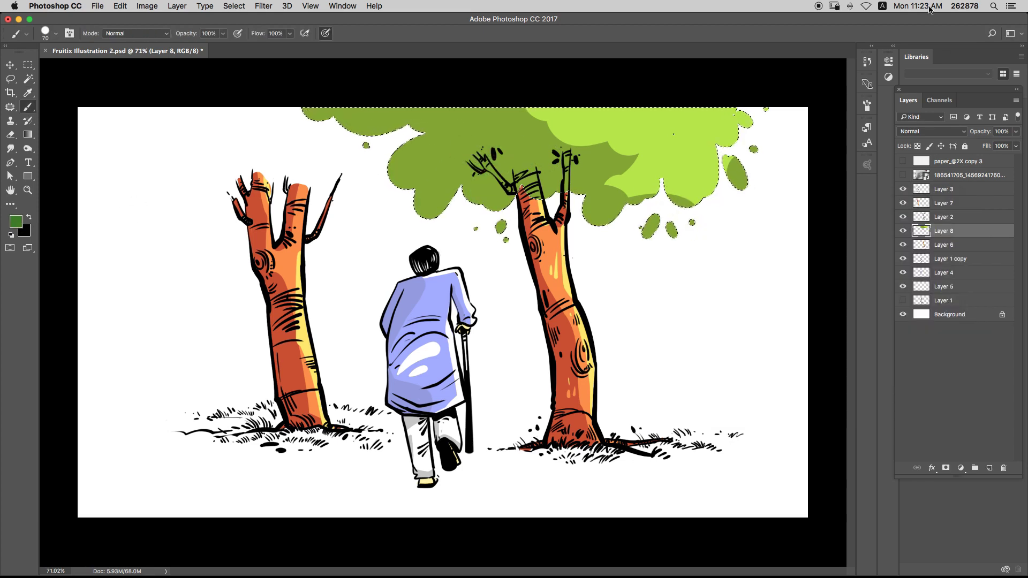
- Try stamping dark green texture over the canopy with the 63-pixel textured brush enlarged to 900 px
{"action": "left_click", "coordinate": [55, 34]}
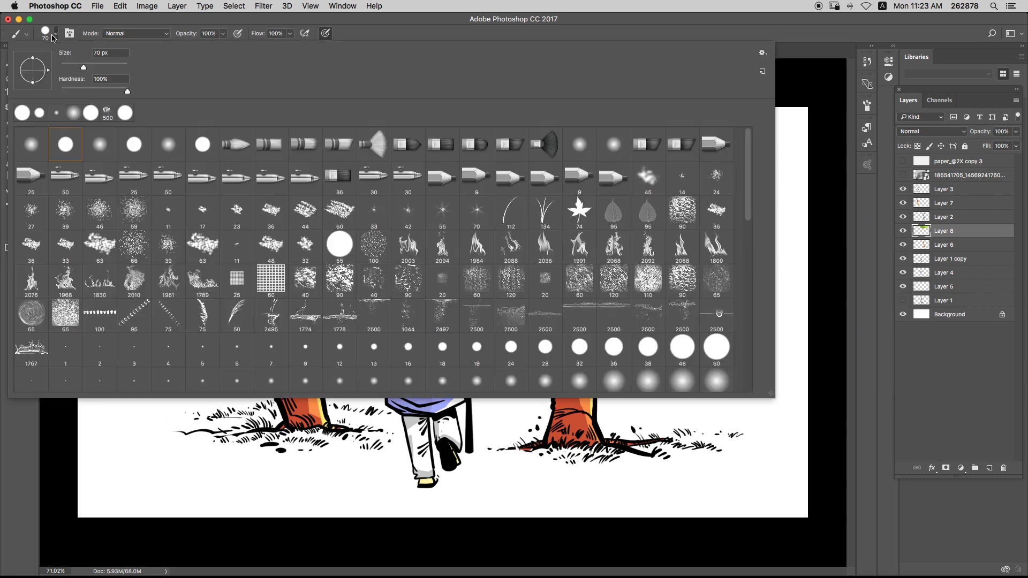
{"action": "double_click", "coordinate": [200, 250]}
{"action": "key", "text": "bracketright"}
{"action": "key", "text": "bracketright"}
{"action": "key", "text": "bracketright"}
{"action": "key", "text": "bracketright"}
{"action": "key", "text": "bracketright"}
{"action": "key", "text": "bracketright"}
{"action": "key", "text": "bracketright"}
{"action": "key", "text": "bracketright"}
{"action": "key", "text": "bracketright"}
{"action": "key", "text": "bracketright"}
{"action": "key", "text": "bracketright"}
{"action": "key", "text": "bracketright"}
{"action": "key", "text": "bracketright"}
{"action": "key", "text": "bracketright"}
{"action": "key", "text": "bracketright"}
{"action": "key", "text": "bracketright"}
{"action": "key", "text": "bracketright"}
{"action": "key", "text": "bracketright"}
{"action": "key", "text": "bracketright"}
{"action": "key", "text": "bracketright"}
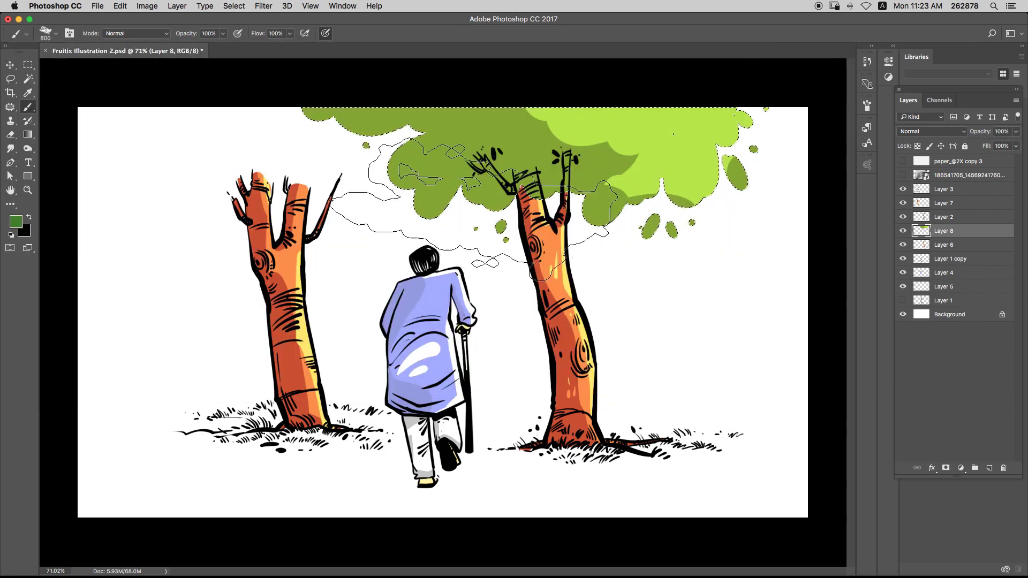
{"action": "left_click", "coordinate": [470, 205]}
{"action": "left_click", "coordinate": [597, 97]}
{"action": "key", "text": "super+z"}
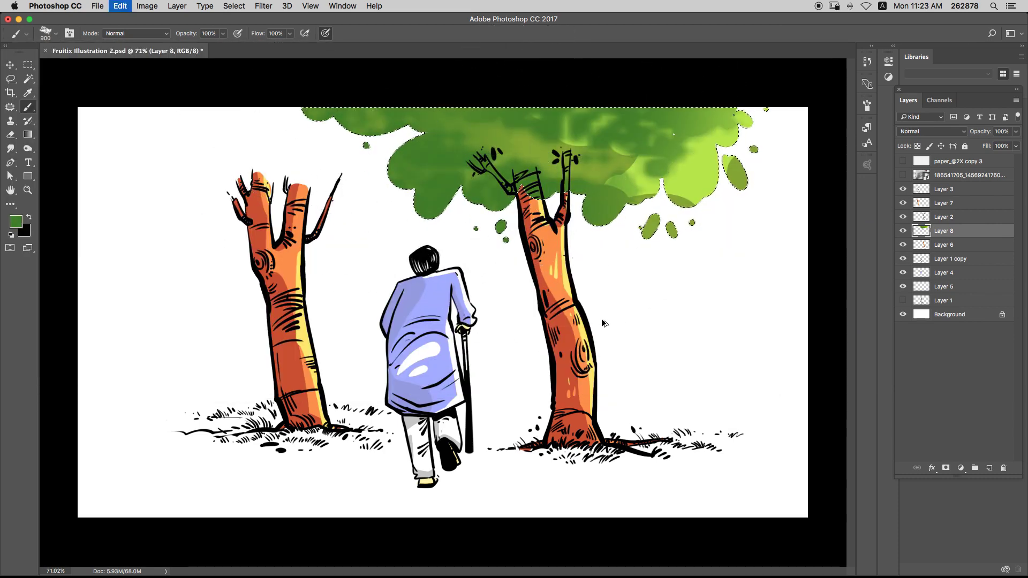
- Undo the stamped texture and paint dark green over the canopy's left and upper parts with the 48-pixel textured brush enlarged to 300 px
{"action": "left_click", "coordinate": [54, 34]}
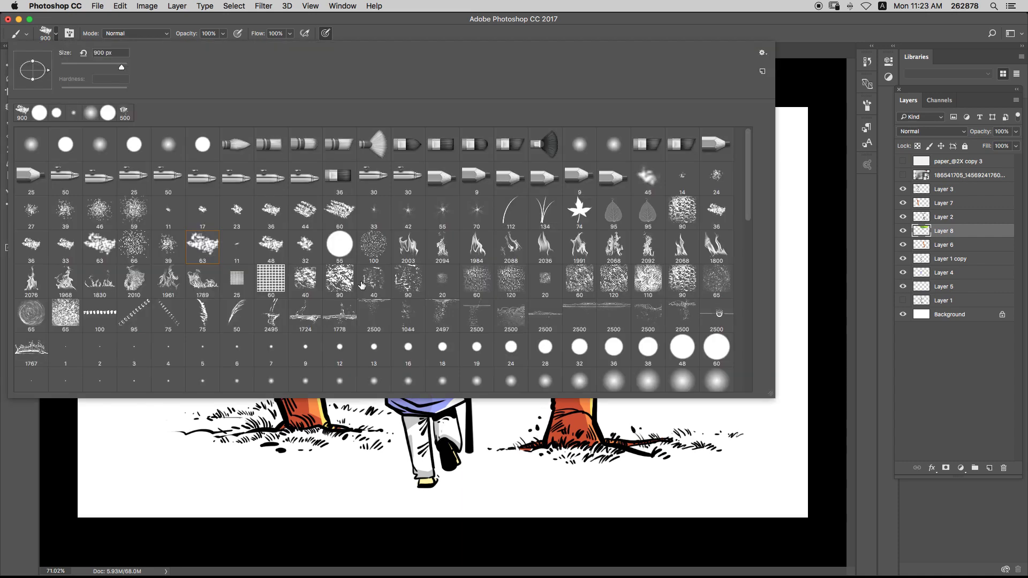
{"action": "double_click", "coordinate": [265, 251]}
{"action": "key", "text": "super+z"}
{"action": "key", "text": "bracketright"}
{"action": "key", "text": "bracketright"}
{"action": "key", "text": "bracketright"}
{"action": "key", "text": "bracketright"}
{"action": "key", "text": "bracketright"}
{"action": "key", "text": "bracketright"}
{"action": "key", "text": "bracketright"}
{"action": "key", "text": "bracketright"}
{"action": "key", "text": "bracketright"}
{"action": "key", "text": "bracketright"}
{"action": "key", "text": "bracketright"}
{"action": "key", "text": "bracketright"}
{"action": "key", "text": "bracketright"}
{"action": "key", "text": "bracketright"}
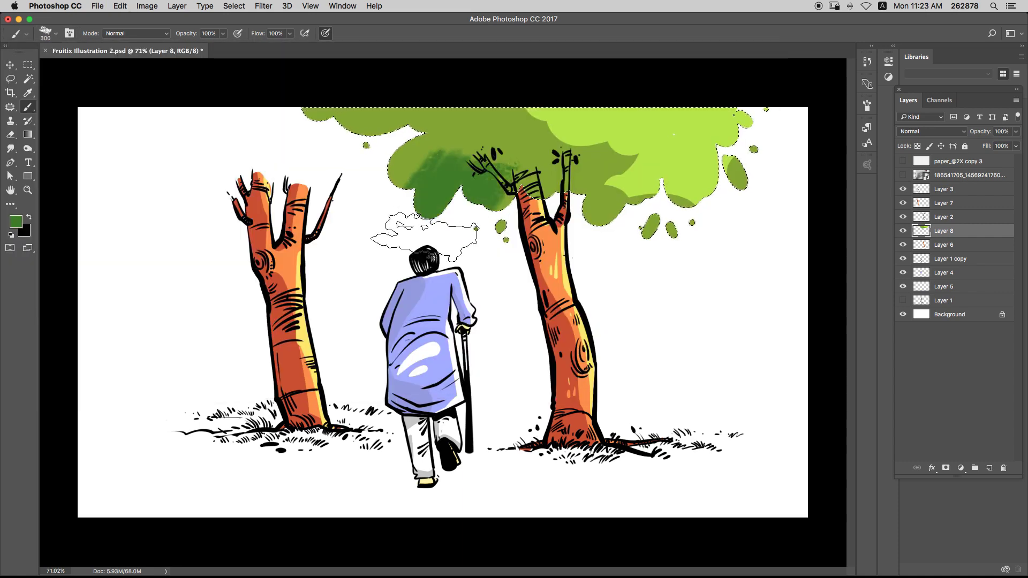
{"action": "mouse_move", "coordinate": [424, 237]}
{"action": "left_mouse_down"}
{"action": "mouse_move", "coordinate": [451, 130]}
{"action": "mouse_move", "coordinate": [361, 111]}
{"action": "mouse_move", "coordinate": [476, 104]}
{"action": "mouse_move", "coordinate": [515, 166]}
{"action": "mouse_move", "coordinate": [441, 276]}
{"action": "mouse_move", "coordinate": [532, 124]}
{"action": "mouse_move", "coordinate": [577, 136]}
{"action": "mouse_move", "coordinate": [498, 167]}
{"action": "mouse_move", "coordinate": [608, 105]}
{"action": "mouse_move", "coordinate": [613, 210]}
{"action": "left_mouse_up"}
{"action": "key", "text": "super+z"}
{"action": "left_click_drag", "start_coordinate": [628, 130], "coordinate": [493, 132]}
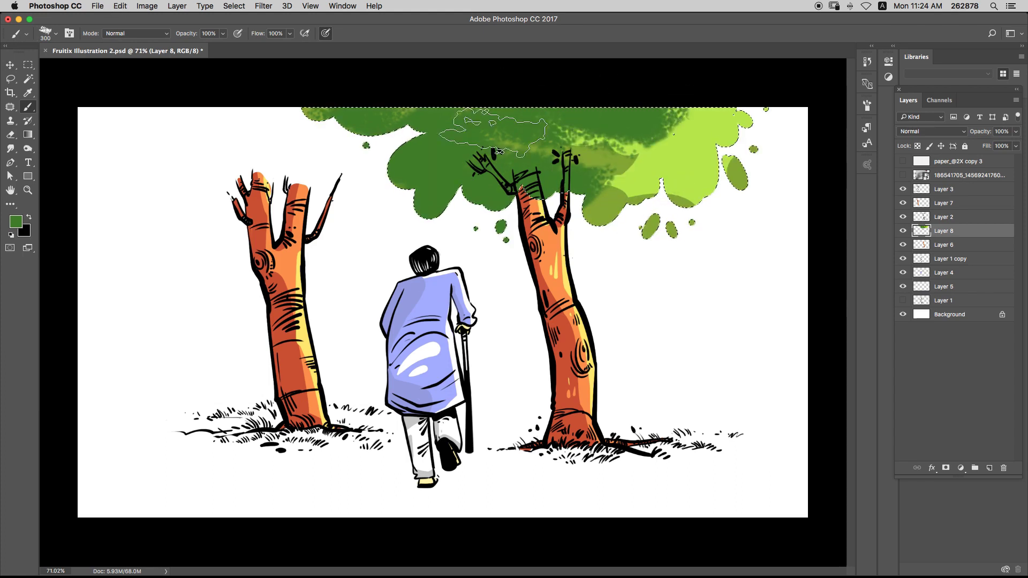
- Sample the canopy's olive and bright yellow-green and brush their texture over its middle, right and upper parts
{"action": "left_click", "coordinate": [599, 151], "text": "alt"}
{"action": "mouse_move", "coordinate": [599, 151]}
{"action": "left_mouse_down"}
{"action": "mouse_move", "coordinate": [667, 132]}
{"action": "mouse_move", "coordinate": [642, 133]}
{"action": "mouse_move", "coordinate": [659, 83]}
{"action": "left_mouse_up"}
{"action": "left_click", "coordinate": [683, 181], "text": "alt"}
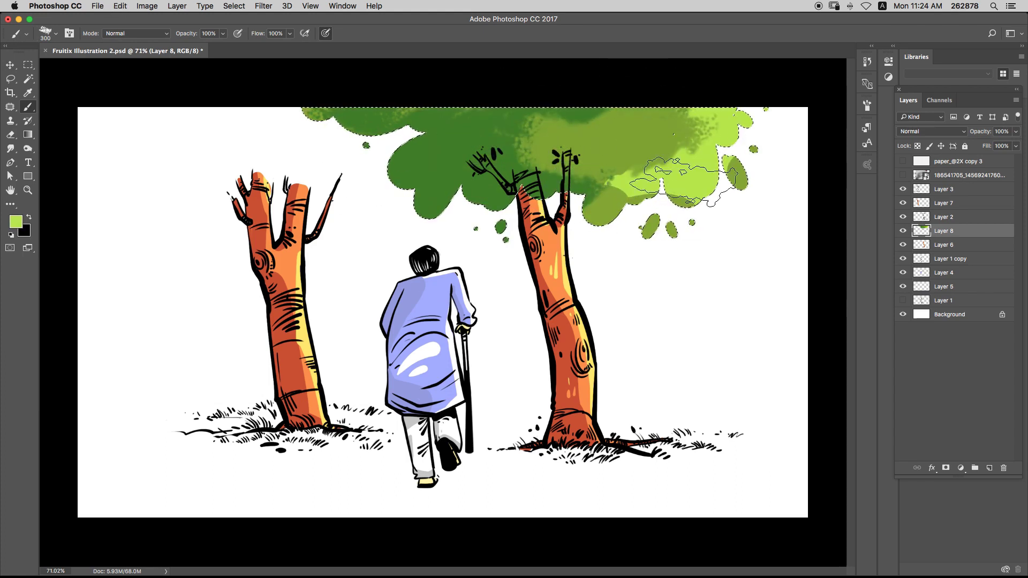
{"action": "mouse_move", "coordinate": [685, 177]}
{"action": "left_mouse_down"}
{"action": "mouse_move", "coordinate": [684, 154]}
{"action": "mouse_move", "coordinate": [520, 98]}
{"action": "mouse_move", "coordinate": [390, 71]}
{"action": "left_mouse_up"}
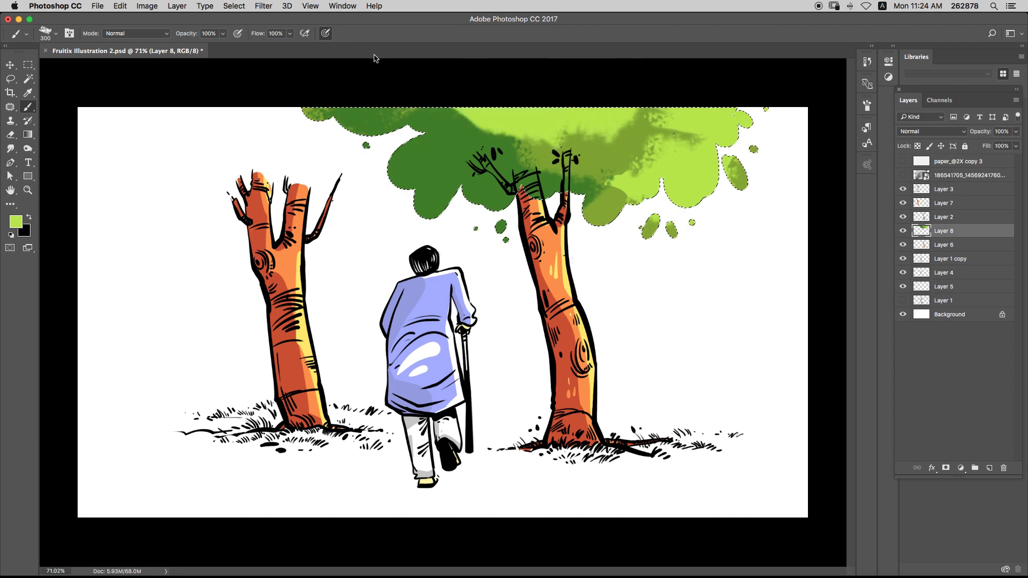
- Rework the canopy's middle with sampled olive and dark green, and texture its lower right edge and loose leaves with dark green
{"action": "left_click", "coordinate": [606, 151], "text": "alt"}
{"action": "left_click_drag", "start_coordinate": [606, 151], "coordinate": [614, 80]}
{"action": "left_click", "coordinate": [482, 141], "text": "alt"}
{"action": "mouse_move", "coordinate": [482, 141]}
{"action": "left_mouse_down"}
{"action": "mouse_move", "coordinate": [555, 135]}
{"action": "mouse_move", "coordinate": [529, 125]}
{"action": "left_mouse_up"}
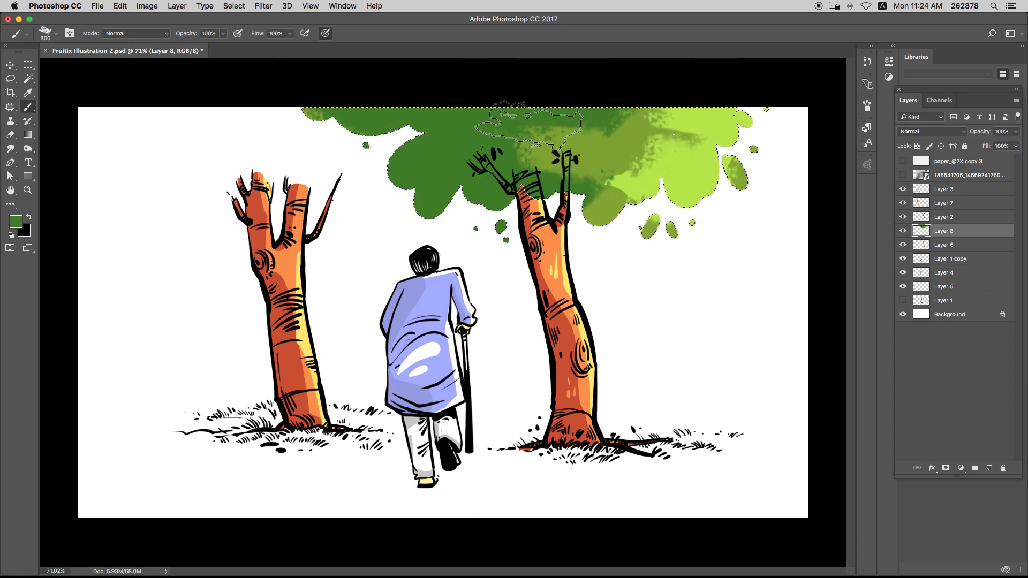
{"action": "mouse_move", "coordinate": [571, 213]}
{"action": "left_mouse_down"}
{"action": "mouse_move", "coordinate": [588, 242]}
{"action": "mouse_move", "coordinate": [776, 218]}
{"action": "mouse_move", "coordinate": [749, 177]}
{"action": "left_mouse_up"}
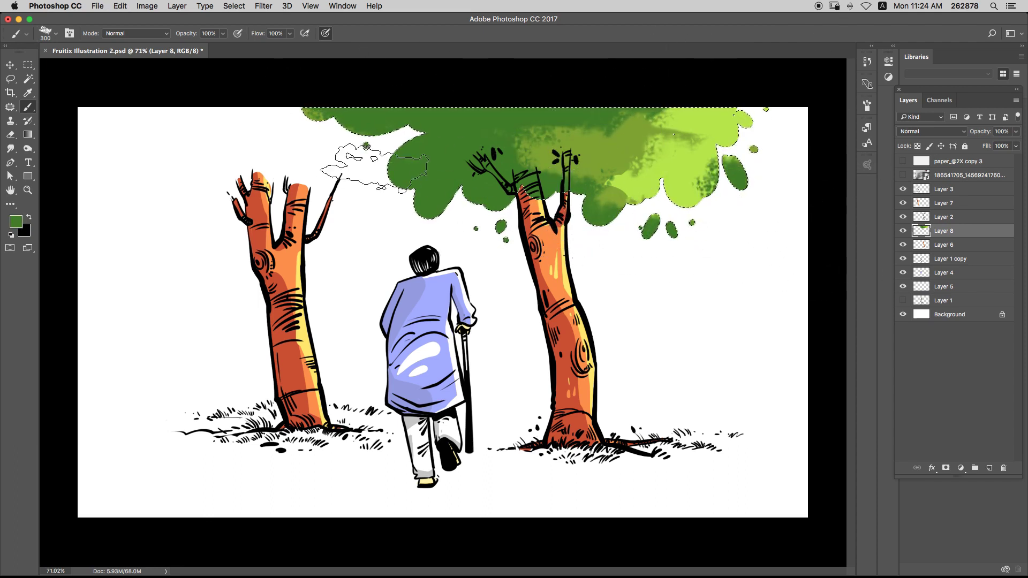
- Set the foreground colour to a darker green and stamp it over the canopy's left part with the textured brush at 900 px
{"action": "left_click", "coordinate": [15, 221]}
{"action": "left_click", "coordinate": [796, 314]}
{"action": "key", "text": "Return"}
{"action": "key", "text": "bracketright"}
{"action": "key", "text": "bracketright"}
{"action": "key", "text": "bracketright"}
{"action": "key", "text": "bracketright"}
{"action": "key", "text": "bracketright"}
{"action": "key", "text": "bracketright"}
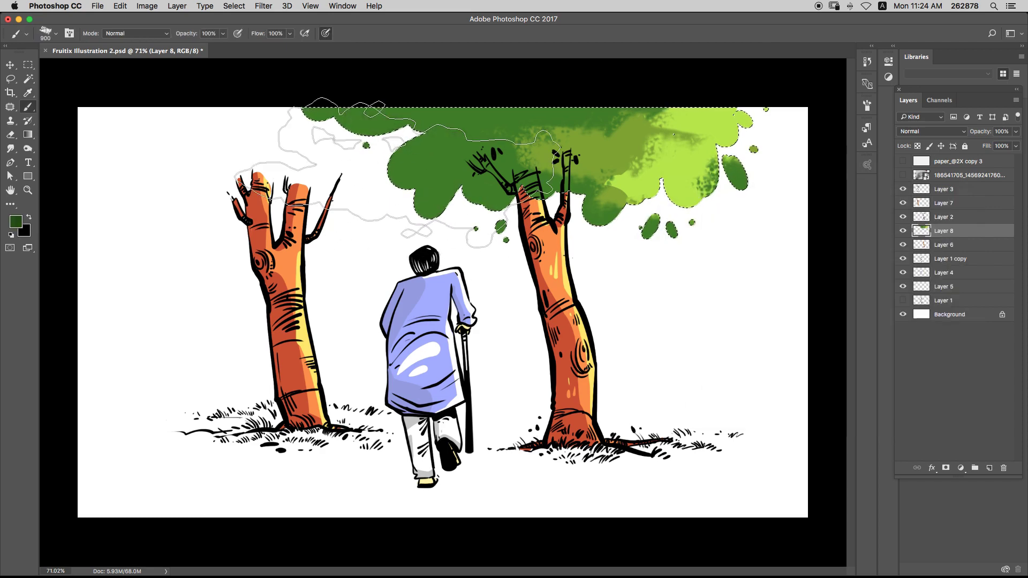
{"action": "left_click", "coordinate": [398, 172]}
- Brush the darker green texture along the canopy's top and into its middle with the brush reduced to 300 px
{"action": "key", "text": "bracketleft"}
{"action": "key", "text": "bracketleft"}
{"action": "key", "text": "bracketleft"}
{"action": "key", "text": "bracketleft"}
{"action": "key", "text": "bracketleft"}
{"action": "key", "text": "bracketleft"}
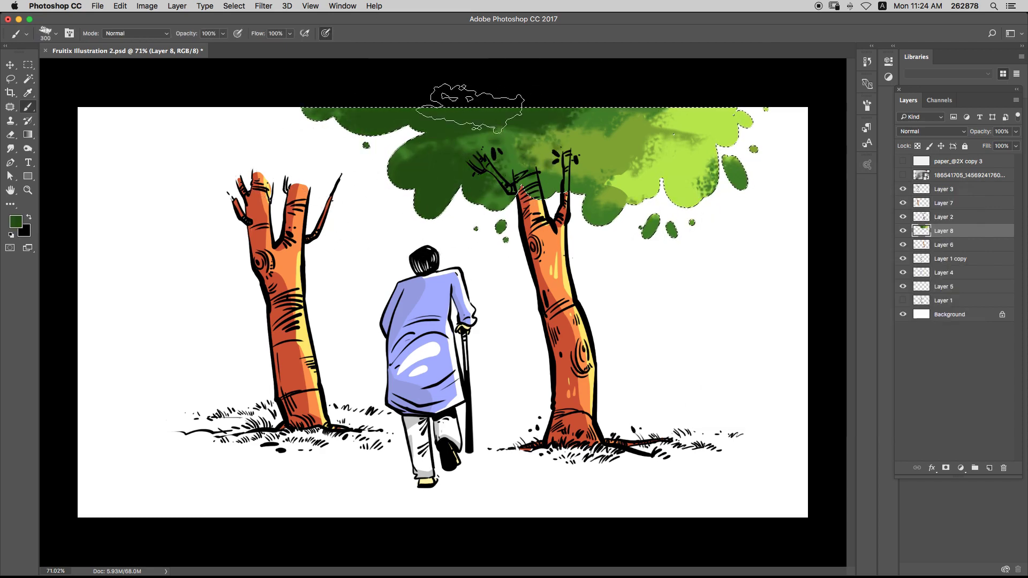
{"action": "mouse_move", "coordinate": [471, 107]}
{"action": "left_mouse_down"}
{"action": "mouse_move", "coordinate": [513, 182]}
{"action": "mouse_move", "coordinate": [563, 208]}
{"action": "mouse_move", "coordinate": [581, 111]}
{"action": "mouse_move", "coordinate": [585, 143]}
{"action": "mouse_move", "coordinate": [652, 95]}
{"action": "mouse_move", "coordinate": [778, 98]}
{"action": "left_mouse_up"}
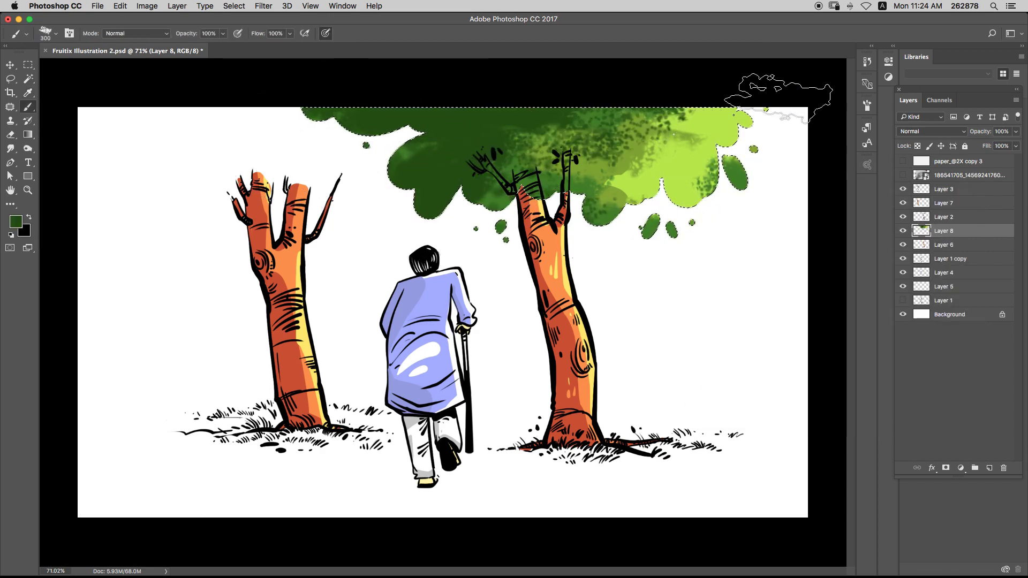
- Set the foreground colour to pale yellow-green and dab speckled highlights over the canopy's middle, right side and loose leaves
{"action": "left_click", "coordinate": [630, 160], "text": "alt"}
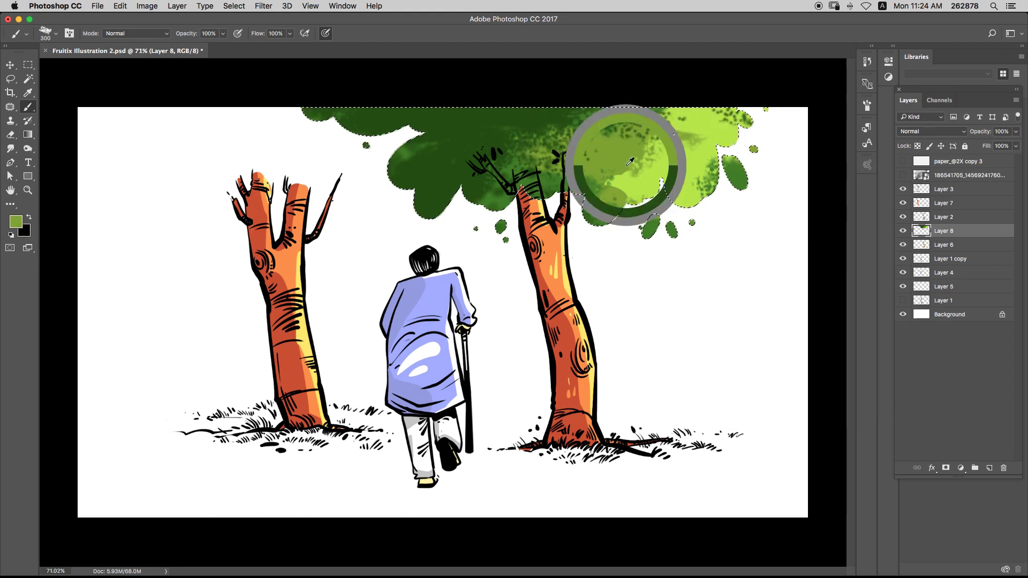
{"action": "left_click", "coordinate": [16, 222]}
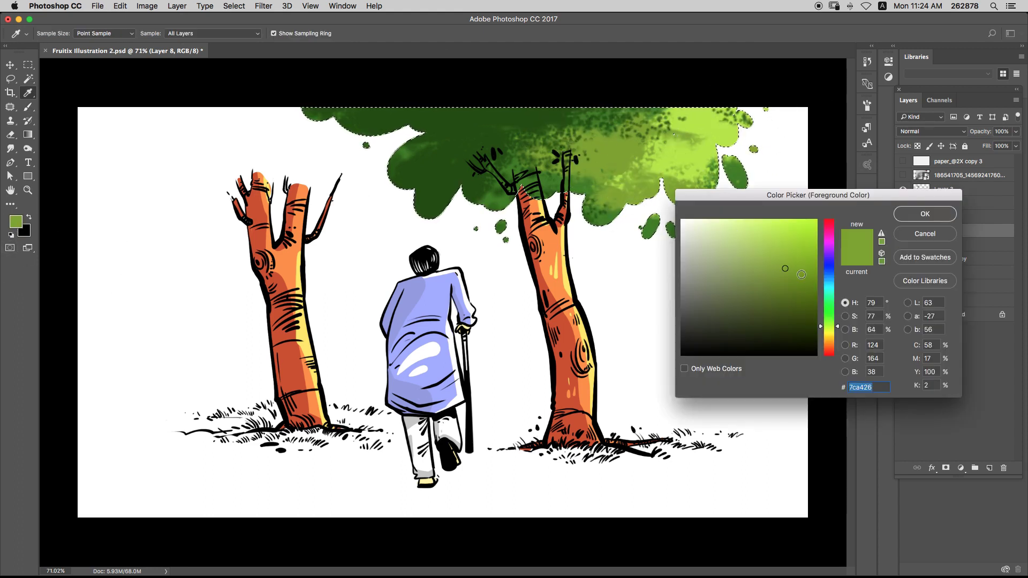
{"action": "left_click", "coordinate": [734, 222]}
{"action": "left_click", "coordinate": [832, 330]}
{"action": "left_click", "coordinate": [756, 222]}
{"action": "key", "text": "Return"}
{"action": "left_click_drag", "start_coordinate": [600, 171], "coordinate": [561, 178]}
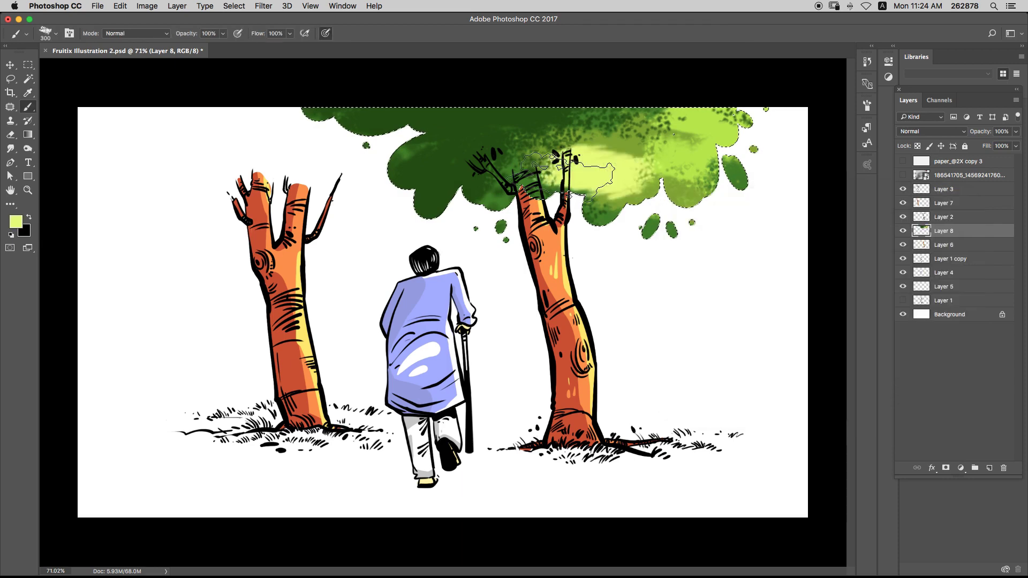
{"action": "left_click_drag", "start_coordinate": [572, 97], "coordinate": [677, 99]}
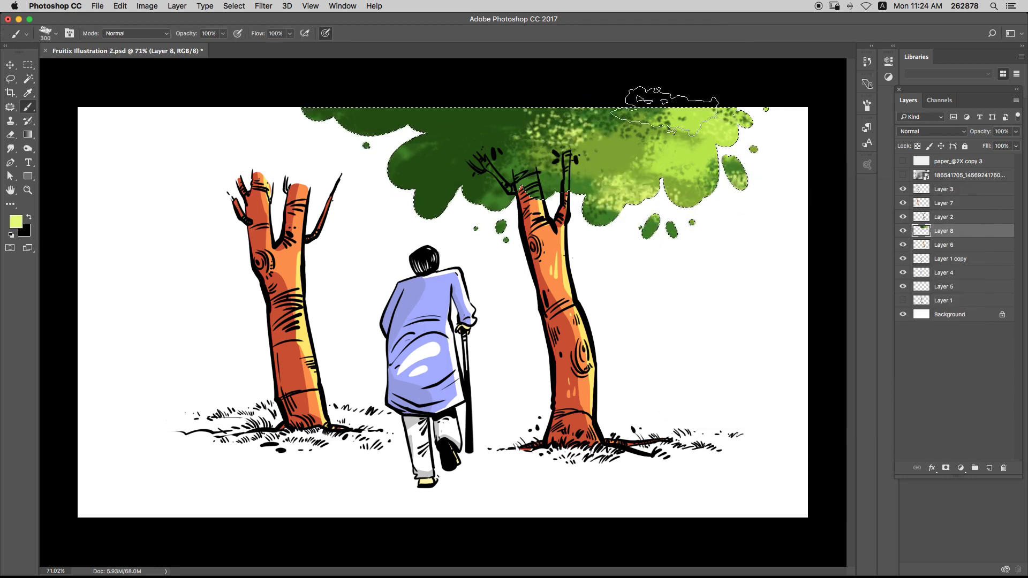
{"action": "left_click", "coordinate": [635, 217]}
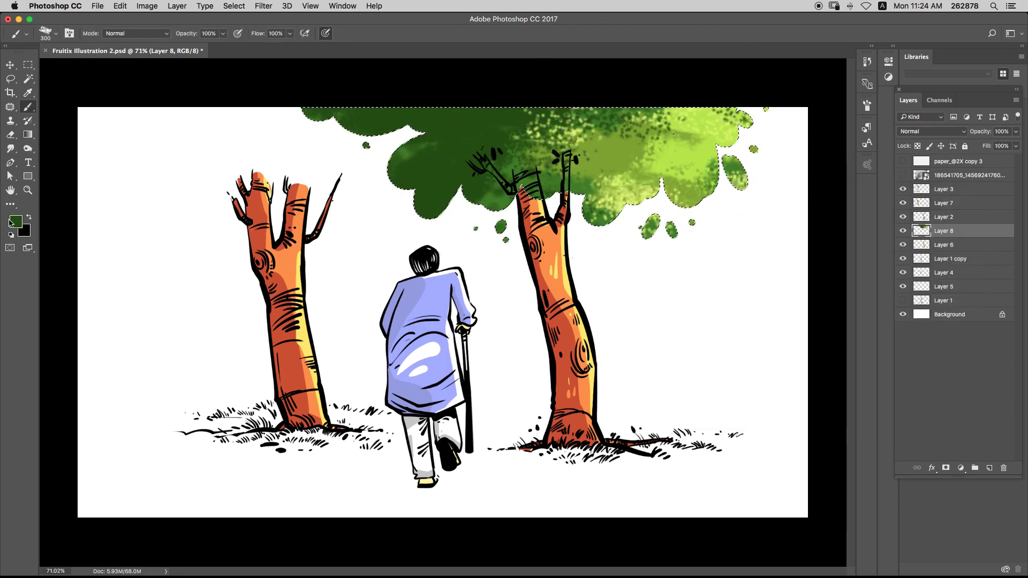
- Shade the canopy's left part with a deep bluish green using the textured brush at 700 px, and clear the selection
{"action": "left_click", "coordinate": [16, 221]}
{"action": "left_click", "coordinate": [827, 304]}
{"action": "key", "text": "Return"}
{"action": "key", "text": "bracketright"}
{"action": "key", "text": "bracketright"}
{"action": "key", "text": "bracketright"}
{"action": "key", "text": "bracketright"}
{"action": "left_click", "coordinate": [379, 204]}
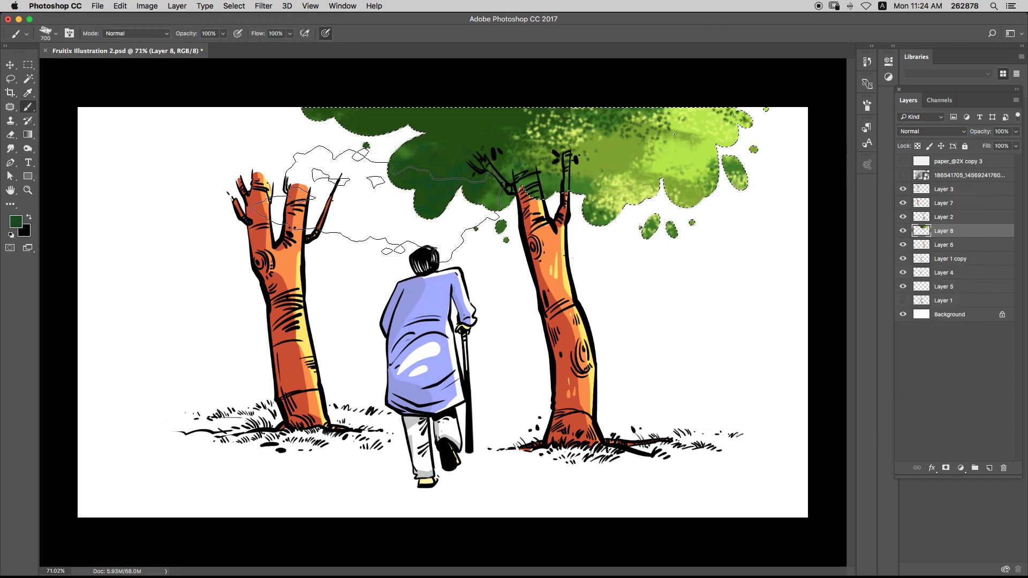
{"action": "left_click_drag", "start_coordinate": [282, 134], "coordinate": [498, 129]}
{"action": "key", "text": "super+d"}
- Add a new layer above Layer 8, choose the hard round brush and reduce its tip spacing from the default
{"action": "key", "text": "s"}
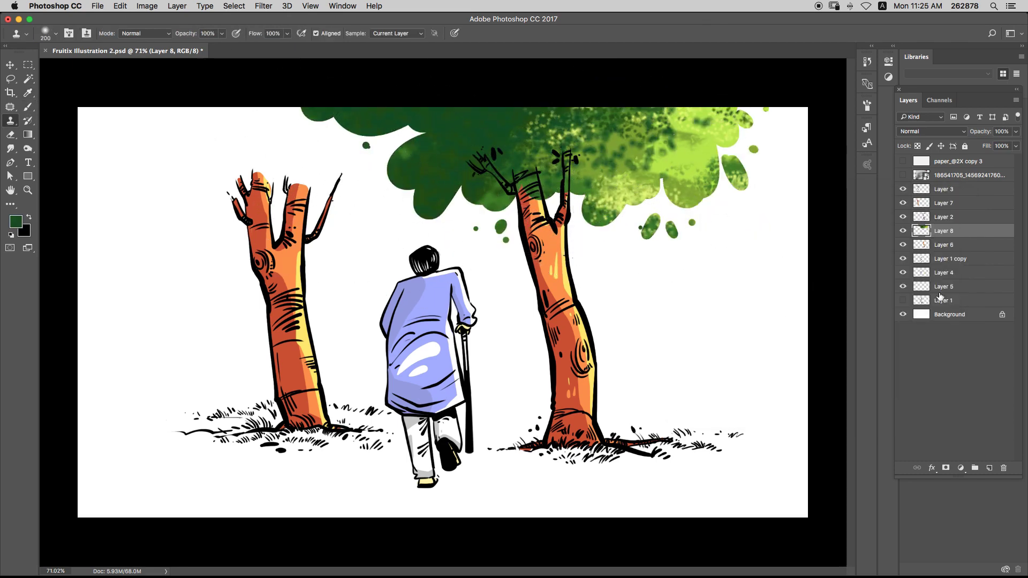
{"action": "key", "text": "alt+shift+super+n"}
{"action": "key", "text": "b"}
{"action": "left_click", "coordinate": [54, 37]}
{"action": "double_click", "coordinate": [69, 153]}
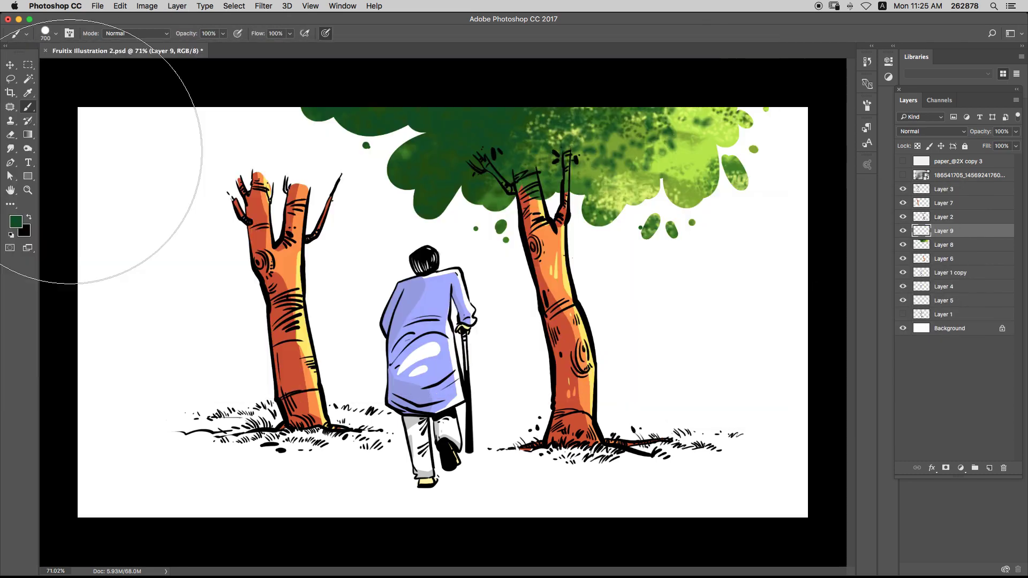
{"action": "key", "text": "F5"}
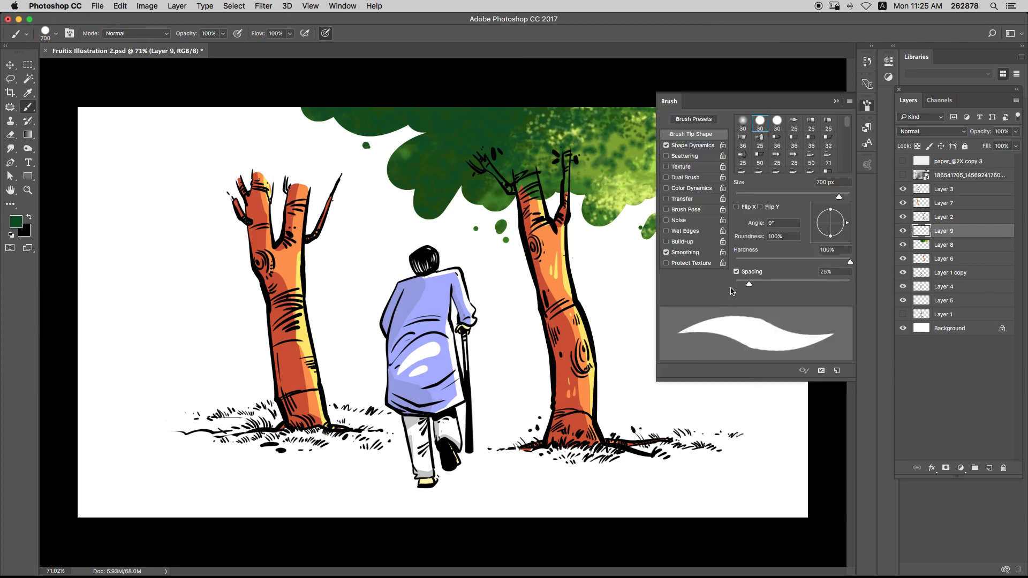
{"action": "left_click_drag", "start_coordinate": [748, 284], "coordinate": [733, 284]}
{"action": "key", "text": "F5"}
- Paint small olive leaves on the canopy's lower left and dark green leaves along its underside with the brush reduced to 10 px
{"action": "key", "text": "bracketleft"}
{"action": "key", "text": "bracketleft"}
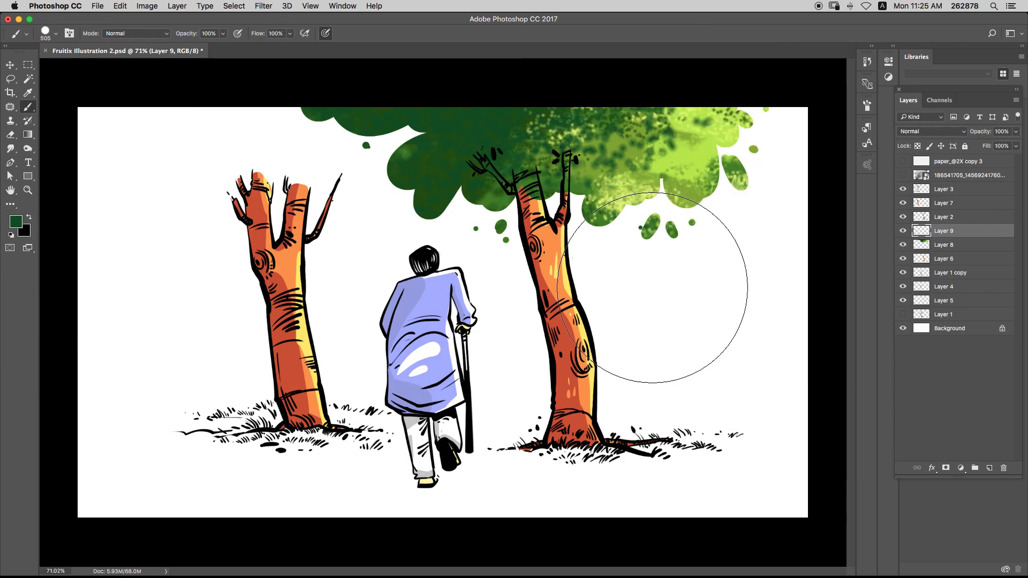
{"action": "key", "text": "bracketleft"}
{"action": "key", "text": "bracketleft"}
{"action": "key", "text": "bracketleft"}
{"action": "key", "text": "bracketleft"}
{"action": "key", "text": "bracketleft"}
{"action": "key", "text": "bracketleft"}
{"action": "key", "text": "bracketleft"}
{"action": "key", "text": "bracketleft"}
{"action": "key", "text": "bracketleft"}
{"action": "key", "text": "bracketleft"}
{"action": "key", "text": "bracketleft"}
{"action": "key", "text": "bracketleft"}
{"action": "key", "text": "bracketleft"}
{"action": "key", "text": "bracketleft"}
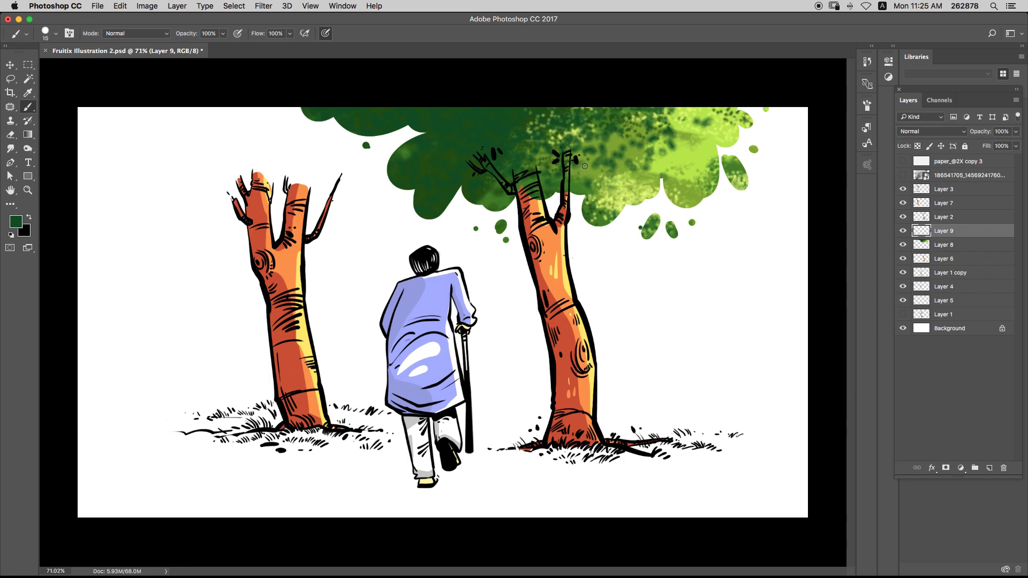
{"action": "left_click", "coordinate": [480, 127], "text": "alt"}
{"action": "mouse_move", "coordinate": [568, 149]}
{"action": "left_mouse_down"}
{"action": "mouse_move", "coordinate": [481, 128]}
{"action": "mouse_move", "coordinate": [654, 160]}
{"action": "left_mouse_up"}
{"action": "left_click", "coordinate": [632, 133], "text": "alt"}
{"action": "mouse_move", "coordinate": [427, 188]}
{"action": "left_mouse_down"}
{"action": "mouse_move", "coordinate": [400, 157]}
{"action": "mouse_move", "coordinate": [374, 209]}
{"action": "mouse_move", "coordinate": [389, 161]}
{"action": "mouse_move", "coordinate": [383, 186]}
{"action": "left_mouse_up"}
{"action": "left_click_drag", "start_coordinate": [449, 204], "coordinate": [407, 243]}
{"action": "left_click", "coordinate": [428, 193], "text": "alt"}
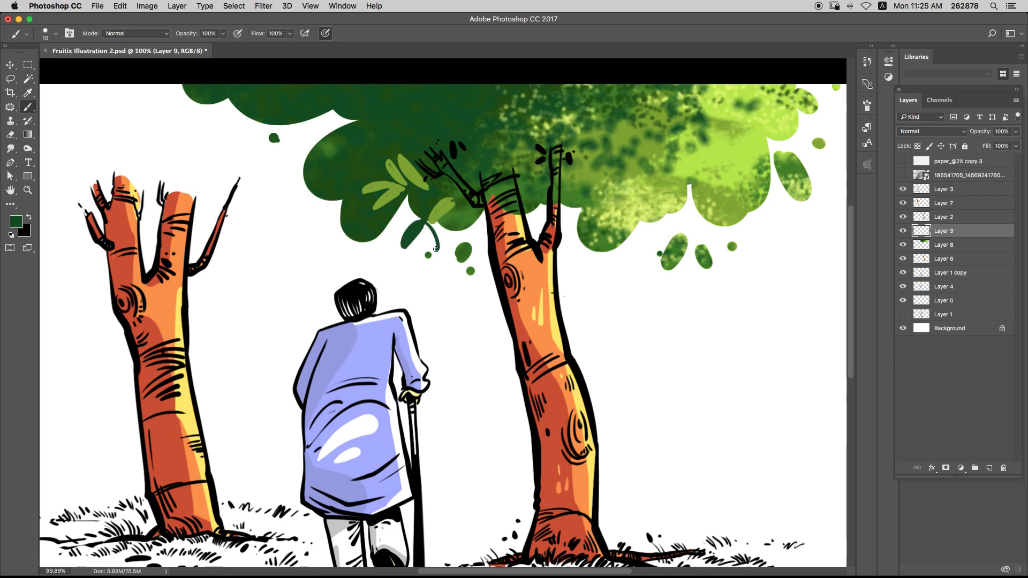
{"action": "mouse_move", "coordinate": [637, 225]}
{"action": "left_mouse_down"}
{"action": "mouse_move", "coordinate": [633, 257]}
{"action": "mouse_move", "coordinate": [658, 251]}
{"action": "mouse_move", "coordinate": [664, 188]}
{"action": "mouse_move", "coordinate": [638, 216]}
{"action": "left_mouse_up"}
- Paint light yellow-green leaves around the upper branches of the tree under the canopy
{"action": "left_click", "coordinate": [629, 213], "text": "alt"}
{"action": "left_click_drag", "start_coordinate": [490, 146], "coordinate": [472, 169]}
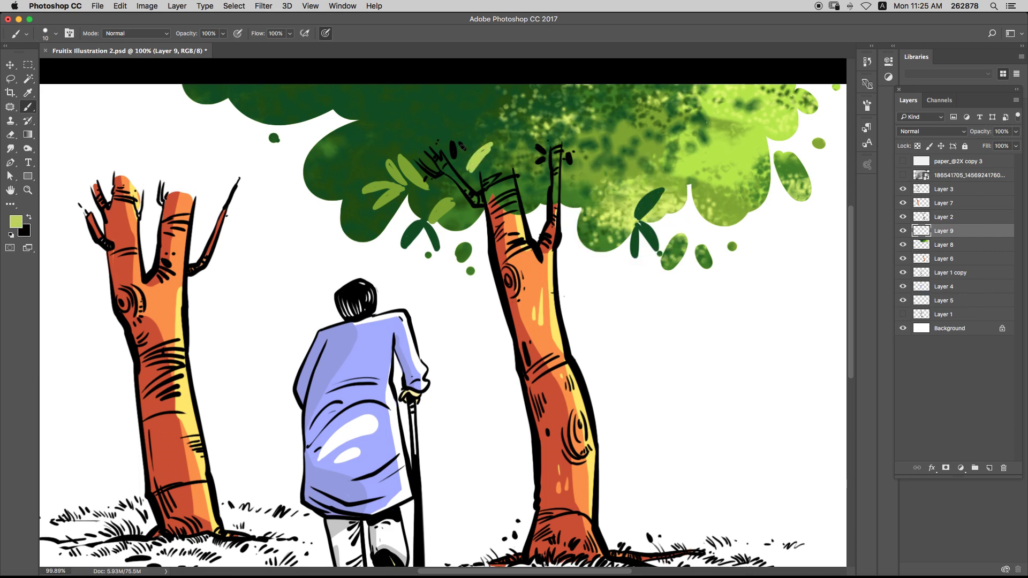
{"action": "mouse_move", "coordinate": [409, 140]}
{"action": "left_mouse_down"}
{"action": "mouse_move", "coordinate": [433, 150]}
{"action": "mouse_move", "coordinate": [446, 138]}
{"action": "left_mouse_up"}
{"action": "left_click_drag", "start_coordinate": [550, 128], "coordinate": [511, 144]}
- Paint mid-green leaves across the canopy's upper left area using a sampled green
{"action": "left_click", "coordinate": [505, 131], "text": "alt"}
{"action": "left_click_drag", "start_coordinate": [384, 132], "coordinate": [421, 116]}
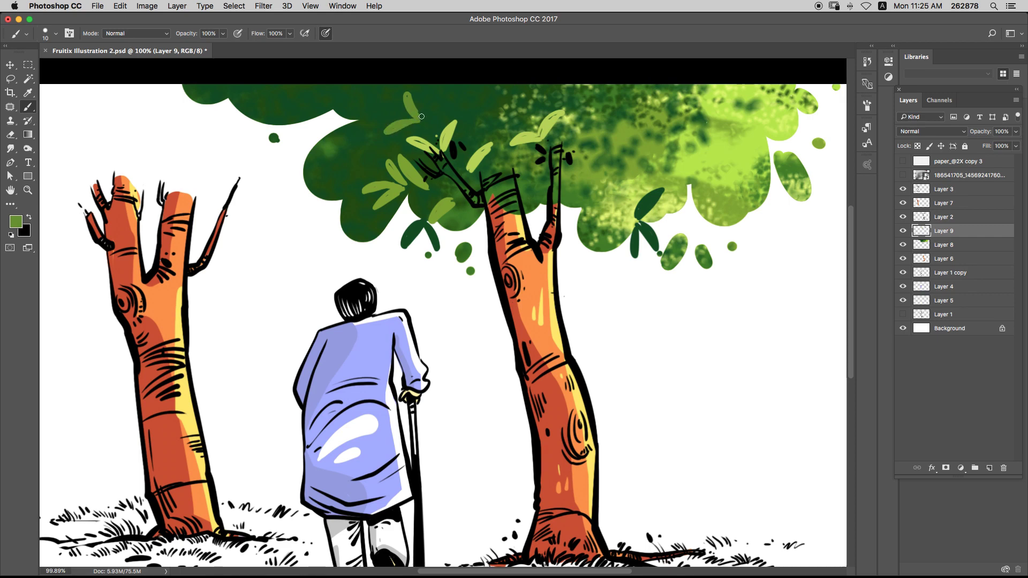
{"action": "left_click_drag", "start_coordinate": [370, 153], "coordinate": [360, 129]}
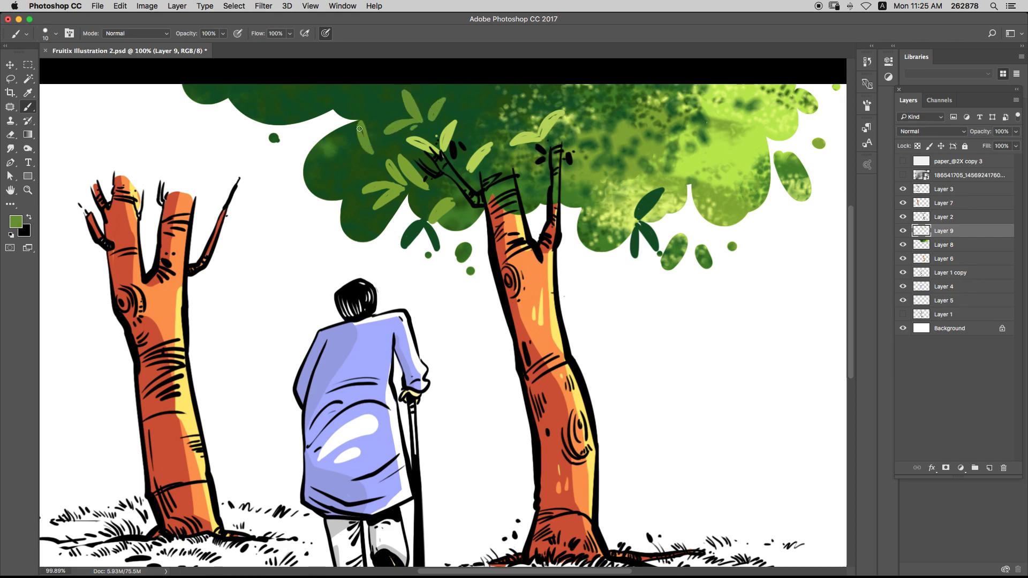
{"action": "scroll", "coordinate": [390, 125], "scroll_direction": "up", "scroll_amount": 5}
{"action": "scroll", "coordinate": [390, 126], "scroll_direction": "left", "scroll_amount": 2}
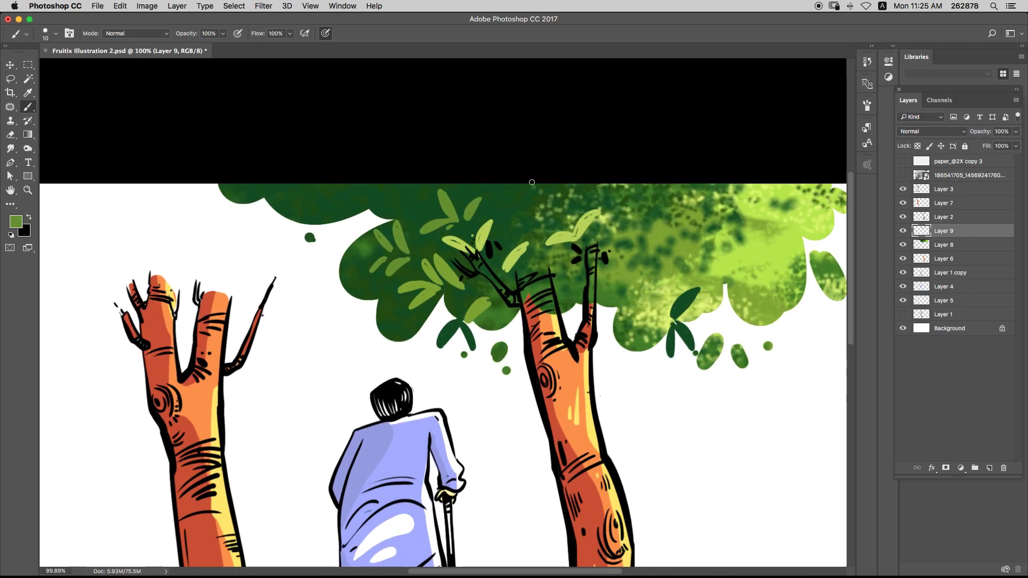
- Paint light yellow-green leaf clusters on the canopy's foliage just right of the upper branches
{"action": "scroll", "coordinate": [532, 206], "scroll_direction": "down", "scroll_amount": 4}
{"action": "scroll", "coordinate": [532, 206], "scroll_direction": "left", "scroll_amount": 1}
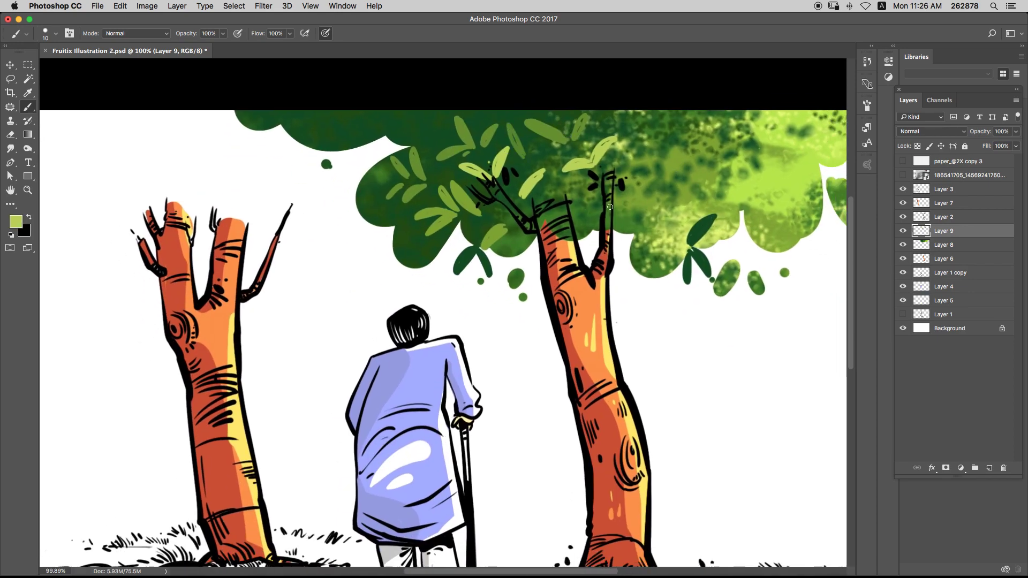
{"action": "left_click_drag", "start_coordinate": [672, 178], "coordinate": [706, 156]}
{"action": "mouse_move", "coordinate": [641, 153]}
{"action": "left_mouse_down"}
{"action": "mouse_move", "coordinate": [672, 179]}
{"action": "mouse_move", "coordinate": [695, 128]}
{"action": "left_mouse_up"}
{"action": "left_click_drag", "start_coordinate": [647, 235], "coordinate": [670, 212]}
- Sample the dark green and paint leaf clusters along the canopy's lower right edge
{"action": "left_click", "coordinate": [700, 221], "text": "alt"}
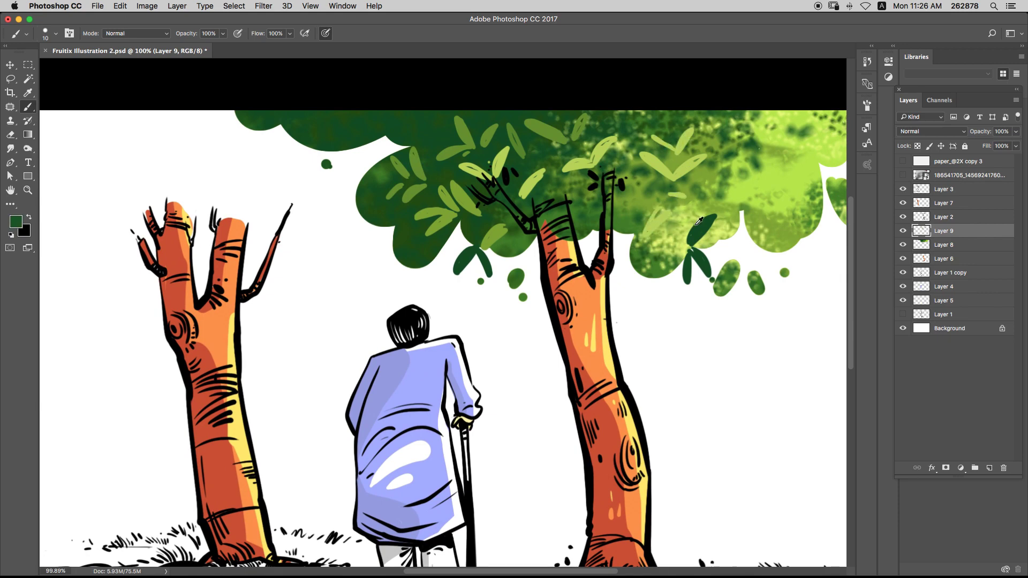
{"action": "mouse_move", "coordinate": [664, 259]}
{"action": "left_mouse_down"}
{"action": "mouse_move", "coordinate": [648, 297]}
{"action": "mouse_move", "coordinate": [678, 294]}
{"action": "mouse_move", "coordinate": [670, 267]}
{"action": "left_mouse_up"}
{"action": "left_click_drag", "start_coordinate": [746, 218], "coordinate": [607, 227]}
{"action": "mouse_move", "coordinate": [606, 230]}
{"action": "left_mouse_down"}
{"action": "mouse_move", "coordinate": [646, 210]}
{"action": "mouse_move", "coordinate": [638, 253]}
{"action": "mouse_move", "coordinate": [615, 262]}
{"action": "left_mouse_up"}
- Sample the light yellow-green and paint small leaves along the top of the canopy's left part
{"action": "scroll", "coordinate": [611, 252], "scroll_direction": "down", "scroll_amount": 5}
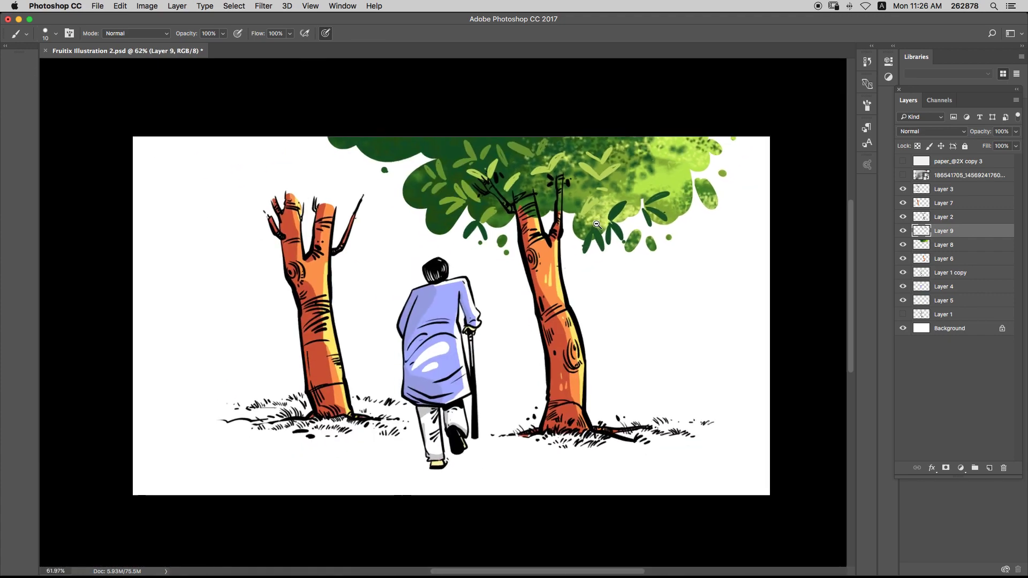
{"action": "scroll", "coordinate": [490, 170], "scroll_direction": "up", "scroll_amount": 2}
{"action": "scroll", "coordinate": [527, 163], "scroll_direction": "up", "scroll_amount": 2}
{"action": "left_click", "coordinate": [530, 187], "text": "alt"}
{"action": "left_click_drag", "start_coordinate": [478, 161], "coordinate": [486, 174]}
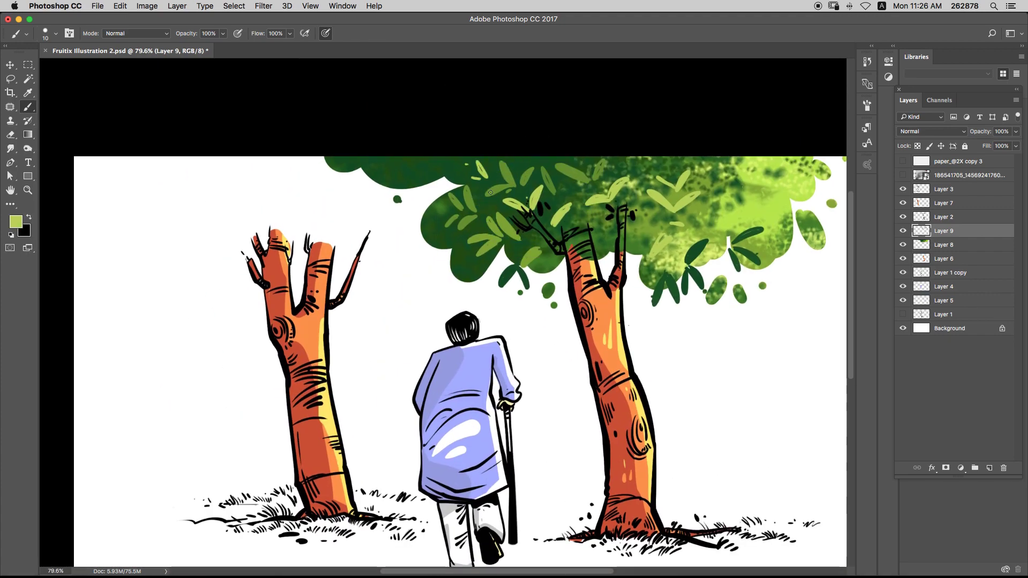
{"action": "scroll", "coordinate": [535, 171], "scroll_direction": "right", "scroll_amount": 4}
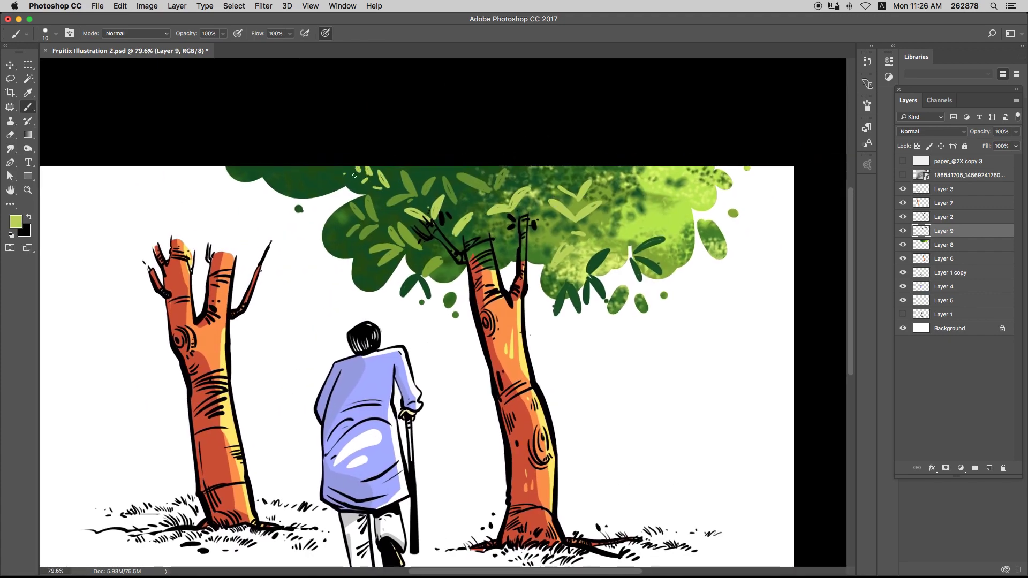
- Paint sampled dark green leaves off the canopy's left edge and beneath its lower left lobe
{"action": "scroll", "coordinate": [645, 172], "scroll_direction": "left", "scroll_amount": 4}
{"action": "left_click", "coordinate": [471, 193], "text": "alt"}
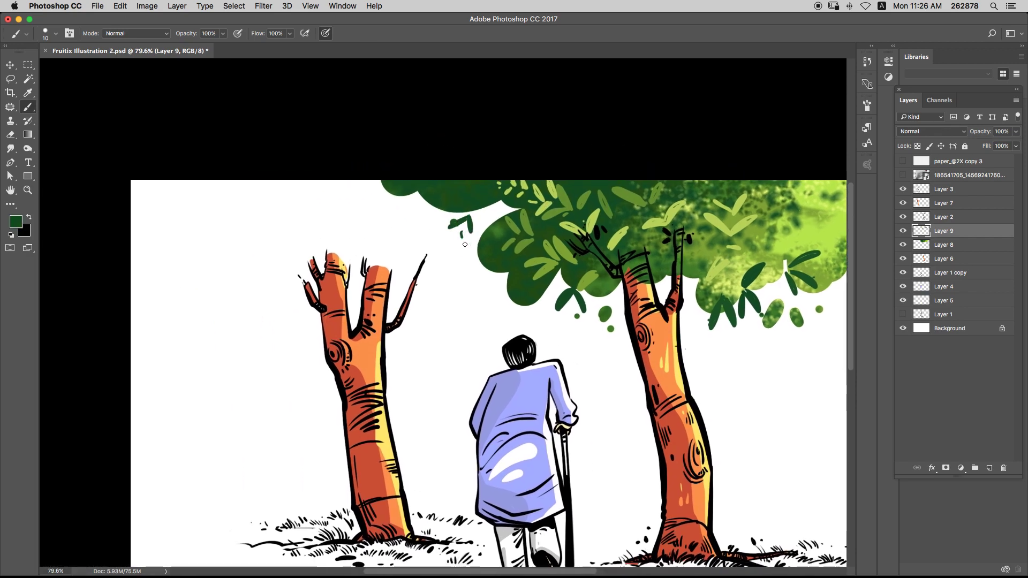
{"action": "left_click", "coordinate": [539, 271], "text": "alt"}
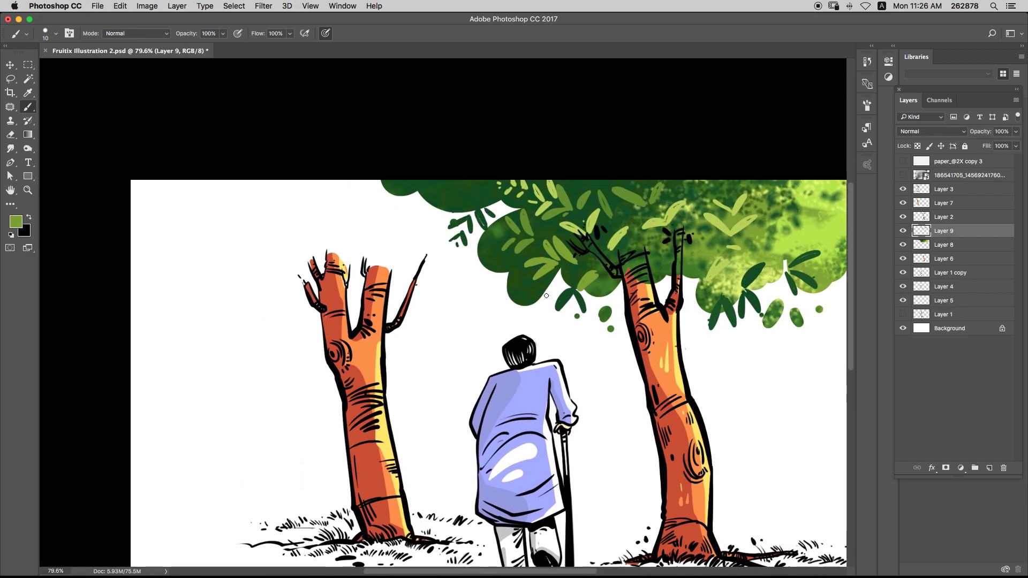
{"action": "left_click_drag", "start_coordinate": [557, 276], "coordinate": [550, 303]}
{"action": "key", "text": "super+z"}
{"action": "left_click", "coordinate": [547, 285], "text": "alt"}
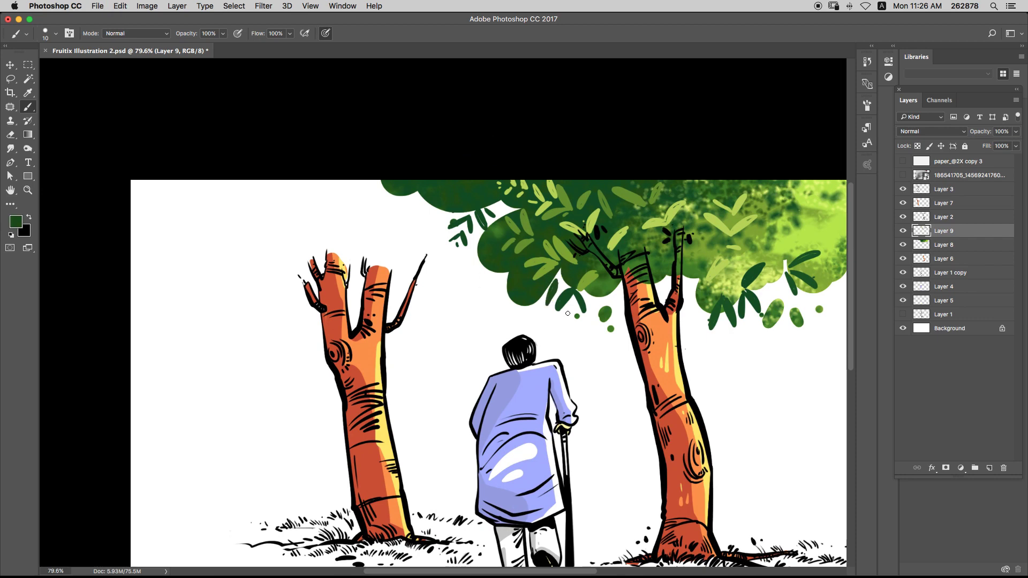
- Paint light green veins on the pair of dark leaves beside the right tree's thin branch
{"action": "mouse_move", "coordinate": [708, 264]}
{"action": "left_mouse_down"}
{"action": "mouse_move", "coordinate": [593, 227]}
{"action": "mouse_move", "coordinate": [628, 214]}
{"action": "left_mouse_up"}
{"action": "left_click", "coordinate": [596, 236], "text": "alt"}
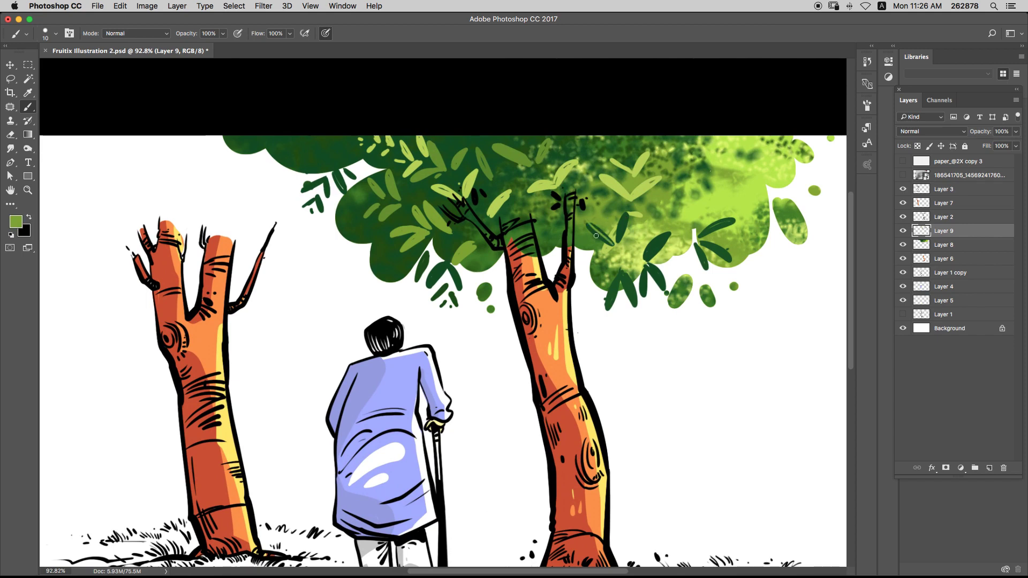
{"action": "scroll", "coordinate": [407, 206], "scroll_direction": "up", "scroll_amount": 5}
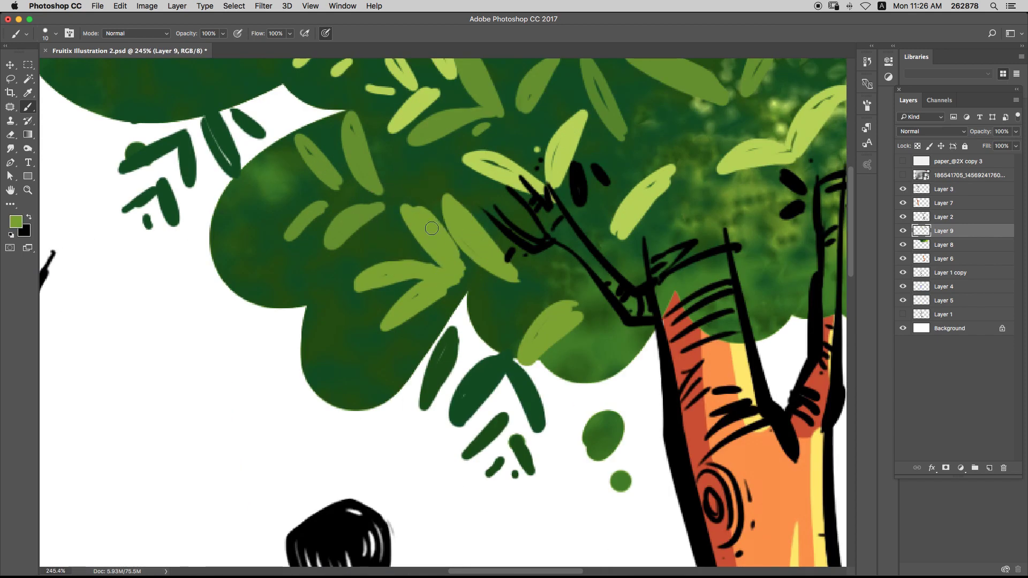
- Paint dark green veins on the cluster of olive leaves beside the right tree's broken branch, using a green sampled from the canopy
{"action": "left_click", "coordinate": [436, 174], "text": "alt"}
{"action": "mouse_move", "coordinate": [508, 269]}
{"action": "left_mouse_down"}
{"action": "mouse_move", "coordinate": [448, 198]}
{"action": "mouse_move", "coordinate": [505, 278]}
{"action": "left_mouse_up"}
{"action": "left_click_drag", "start_coordinate": [473, 209], "coordinate": [467, 220]}
{"action": "mouse_move", "coordinate": [479, 213]}
{"action": "left_mouse_down"}
{"action": "mouse_move", "coordinate": [473, 225]}
{"action": "mouse_move", "coordinate": [486, 230]}
{"action": "left_mouse_up"}
{"action": "left_click_drag", "start_coordinate": [413, 203], "coordinate": [460, 275]}
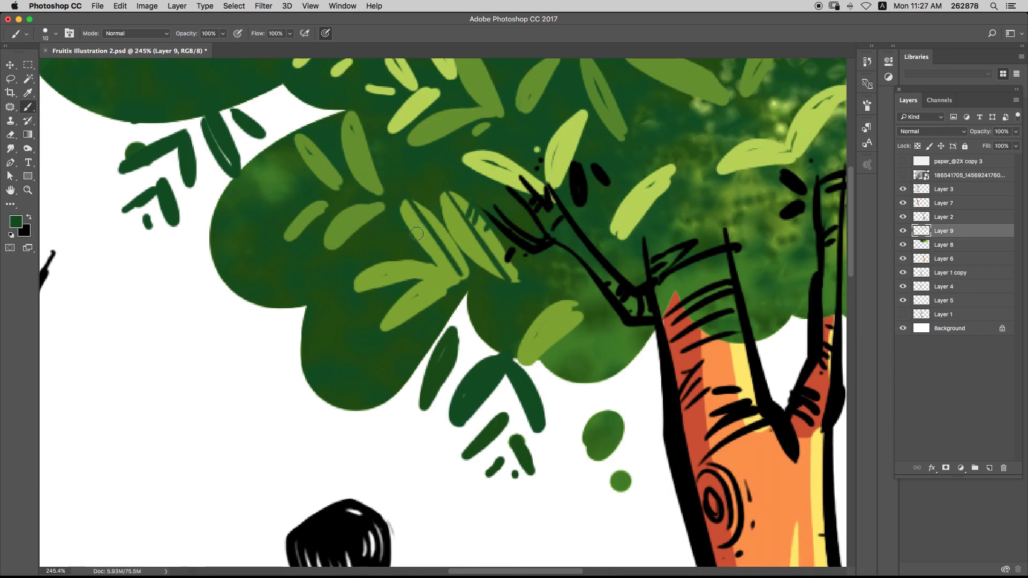
{"action": "mouse_move", "coordinate": [358, 285]}
{"action": "left_mouse_down"}
{"action": "mouse_move", "coordinate": [411, 271]}
{"action": "mouse_move", "coordinate": [390, 274]}
{"action": "left_mouse_up"}
{"action": "mouse_move", "coordinate": [384, 327]}
{"action": "left_mouse_down"}
{"action": "mouse_move", "coordinate": [433, 297]}
{"action": "mouse_move", "coordinate": [400, 304]}
{"action": "left_mouse_up"}
{"action": "left_click_drag", "start_coordinate": [413, 291], "coordinate": [417, 301]}
{"action": "scroll", "coordinate": [453, 214], "scroll_direction": "down", "scroll_amount": 2}
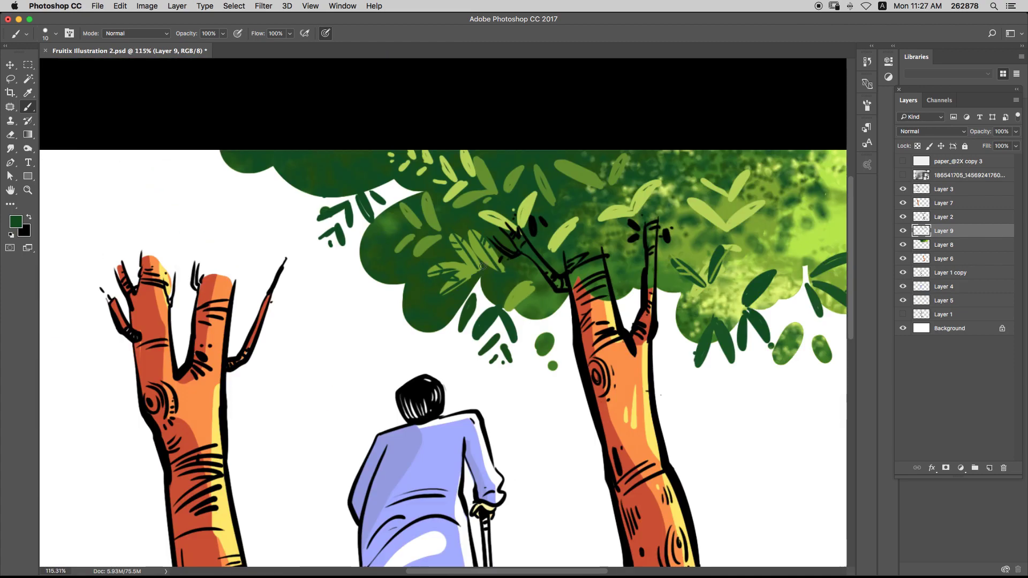
- Add sampled dark green veins to the single leaves below, beside and above the right tree's broken branch
{"action": "left_click", "coordinate": [544, 275], "text": "alt"}
{"action": "left_click_drag", "start_coordinate": [540, 276], "coordinate": [499, 317]}
{"action": "left_click_drag", "start_coordinate": [516, 281], "coordinate": [504, 303]}
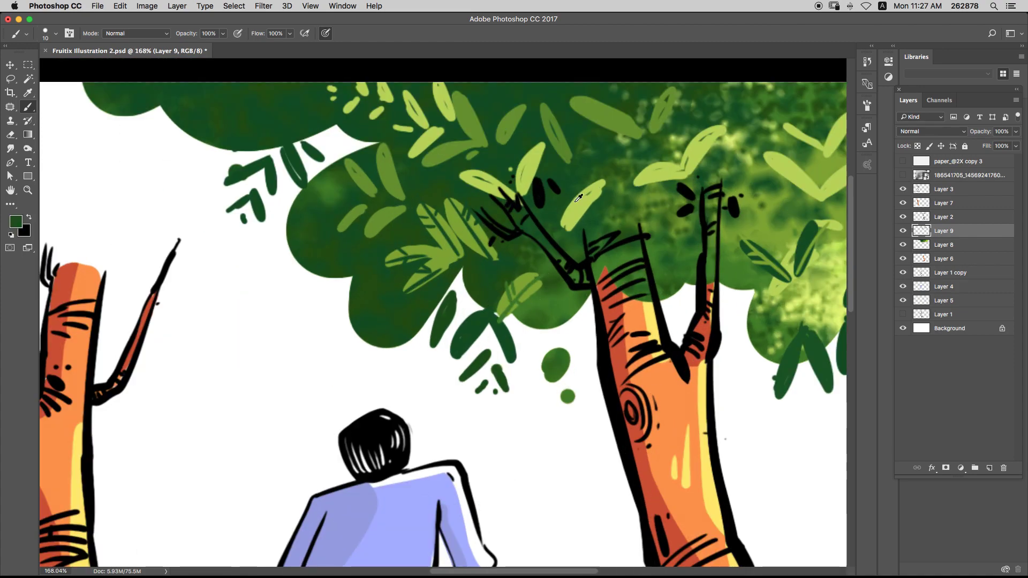
{"action": "left_click_drag", "start_coordinate": [599, 189], "coordinate": [572, 219]}
{"action": "mouse_move", "coordinate": [579, 197]}
{"action": "left_mouse_down"}
{"action": "mouse_move", "coordinate": [576, 209]}
{"action": "mouse_move", "coordinate": [584, 199]}
{"action": "left_mouse_up"}
{"action": "left_click_drag", "start_coordinate": [638, 117], "coordinate": [601, 202]}
{"action": "left_click", "coordinate": [552, 200], "text": "alt"}
{"action": "left_click_drag", "start_coordinate": [536, 182], "coordinate": [603, 216]}
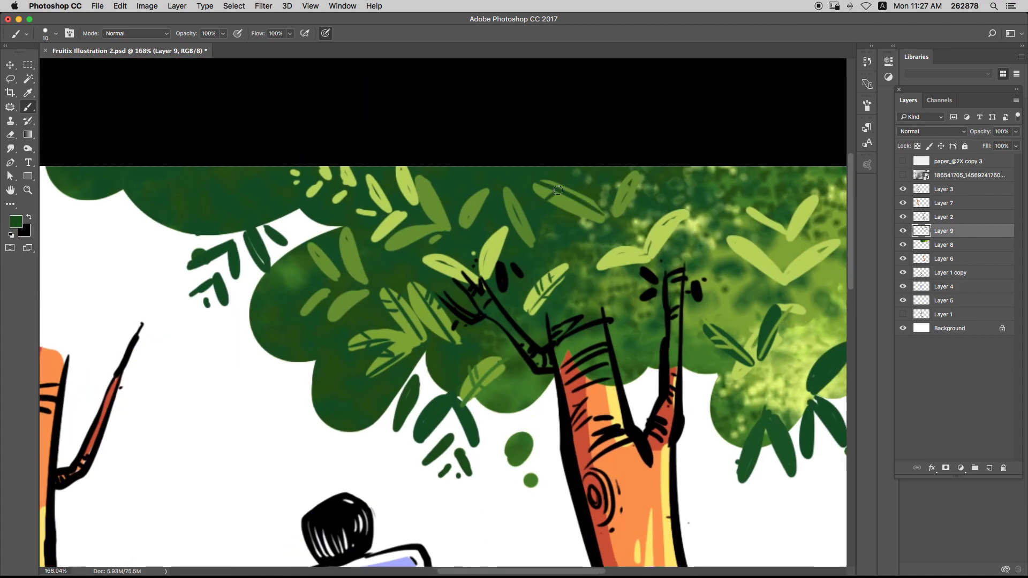
- Draw dark green veins on the two light leaf pairs above and to the right of the thin upright branch
{"action": "mouse_move", "coordinate": [640, 247]}
{"action": "left_mouse_down"}
{"action": "mouse_move", "coordinate": [597, 269]}
{"action": "mouse_move", "coordinate": [616, 277]}
{"action": "left_mouse_up"}
{"action": "left_click_drag", "start_coordinate": [688, 212], "coordinate": [632, 278]}
{"action": "left_click_drag", "start_coordinate": [663, 217], "coordinate": [652, 233]}
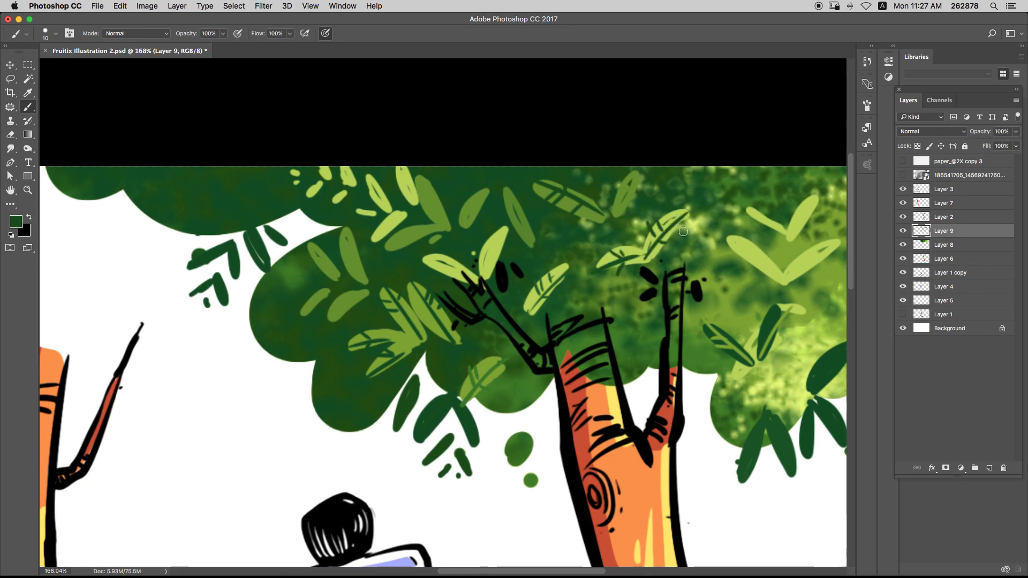
{"action": "left_click_drag", "start_coordinate": [731, 237], "coordinate": [777, 277]}
{"action": "mouse_move", "coordinate": [750, 243]}
{"action": "left_mouse_down"}
{"action": "mouse_move", "coordinate": [743, 260]}
{"action": "mouse_move", "coordinate": [754, 262]}
{"action": "left_mouse_up"}
{"action": "mouse_move", "coordinate": [787, 279]}
{"action": "left_mouse_down"}
{"action": "mouse_move", "coordinate": [839, 245]}
{"action": "mouse_move", "coordinate": [723, 241]}
{"action": "left_mouse_up"}
{"action": "left_click_drag", "start_coordinate": [687, 249], "coordinate": [695, 267]}
{"action": "left_click_drag", "start_coordinate": [700, 243], "coordinate": [703, 255]}
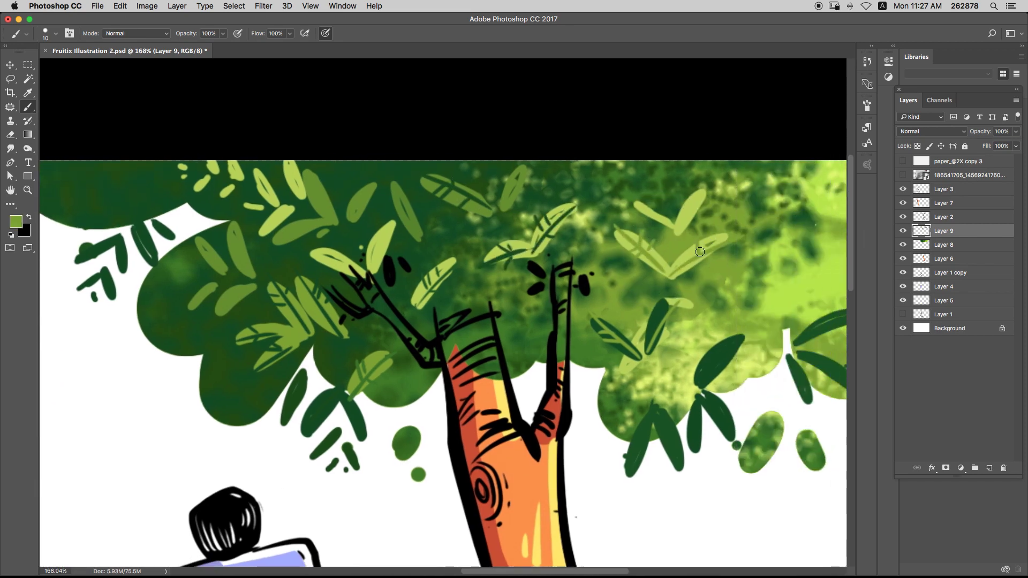
- Paint light green veins on the dark leaf near the canopy's lower right edge
{"action": "left_click", "coordinate": [745, 331], "text": "alt"}
{"action": "mouse_move", "coordinate": [740, 338]}
{"action": "left_mouse_down"}
{"action": "mouse_move", "coordinate": [696, 378]}
{"action": "mouse_move", "coordinate": [707, 356]}
{"action": "mouse_move", "coordinate": [723, 369]}
{"action": "left_mouse_up"}
{"action": "mouse_move", "coordinate": [678, 362]}
{"action": "left_mouse_down"}
{"action": "mouse_move", "coordinate": [691, 374]}
{"action": "mouse_move", "coordinate": [667, 425]}
{"action": "left_mouse_up"}
- Add dark green veins to the small light leaf pair in the canopy's upper right area and save the file
{"action": "left_click", "coordinate": [669, 286], "text": "alt"}
{"action": "left_click_drag", "start_coordinate": [629, 266], "coordinate": [664, 289]}
{"action": "left_click_drag", "start_coordinate": [643, 244], "coordinate": [662, 263]}
{"action": "left_click_drag", "start_coordinate": [681, 243], "coordinate": [666, 292]}
{"action": "left_click", "coordinate": [639, 257], "text": "alt"}
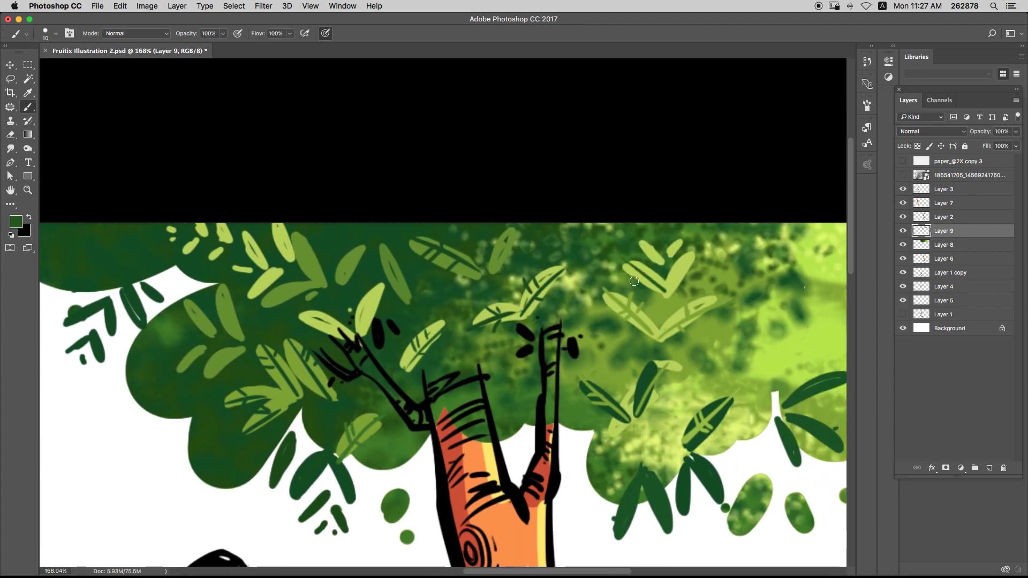
{"action": "left_click_drag", "start_coordinate": [637, 238], "coordinate": [588, 286]}
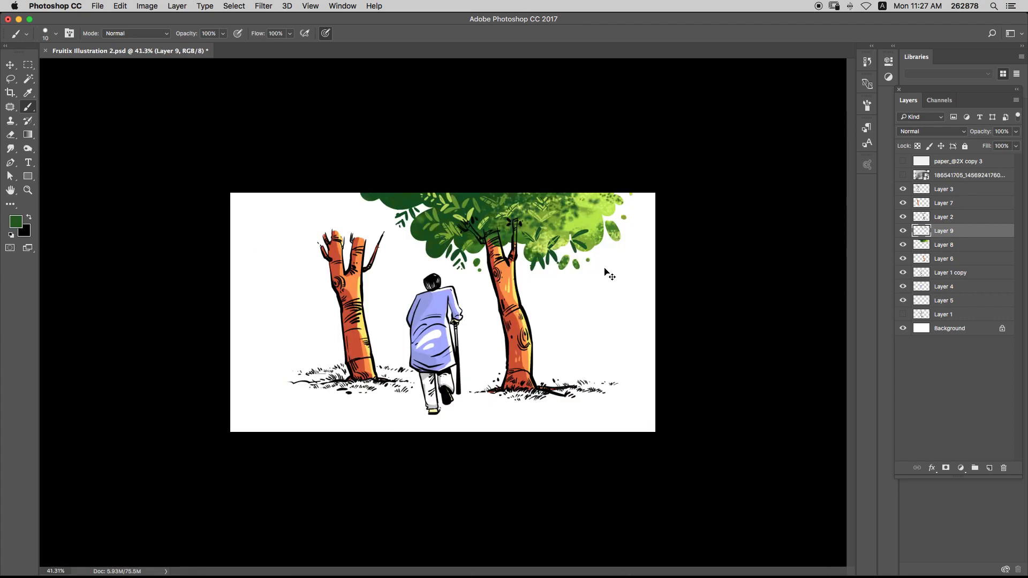
{"action": "key", "text": "super+s"}
- Widen the large leaf in the canopy's left cluster with its own mid green and draw dark green veins on it
{"action": "left_click_drag", "start_coordinate": [431, 298], "coordinate": [469, 294]}
{"action": "left_click", "coordinate": [459, 307], "text": "alt"}
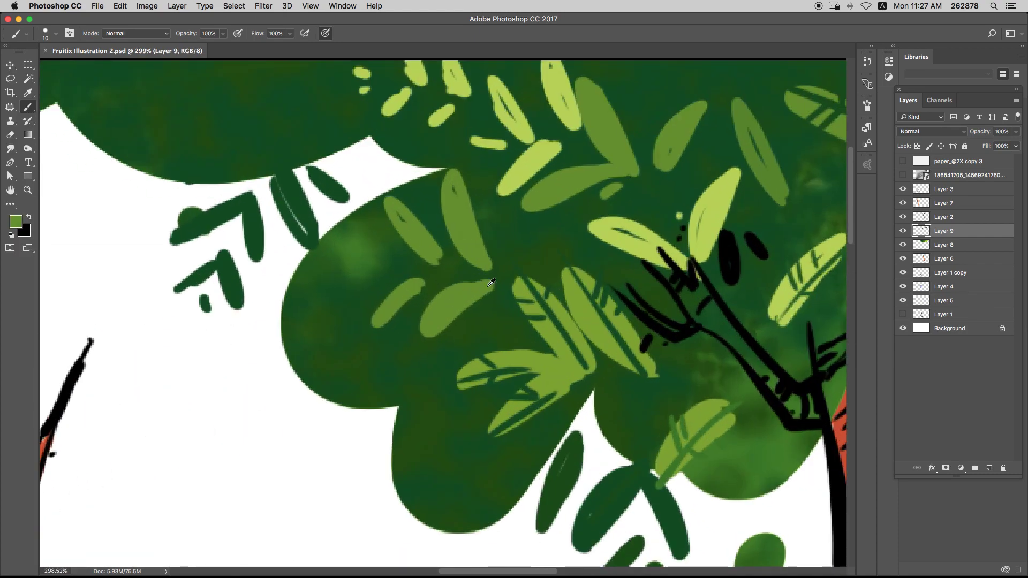
{"action": "mouse_move", "coordinate": [416, 351]}
{"action": "left_mouse_down"}
{"action": "mouse_move", "coordinate": [485, 300]}
{"action": "mouse_move", "coordinate": [441, 327]}
{"action": "left_mouse_up"}
{"action": "left_click", "coordinate": [504, 277], "text": "alt"}
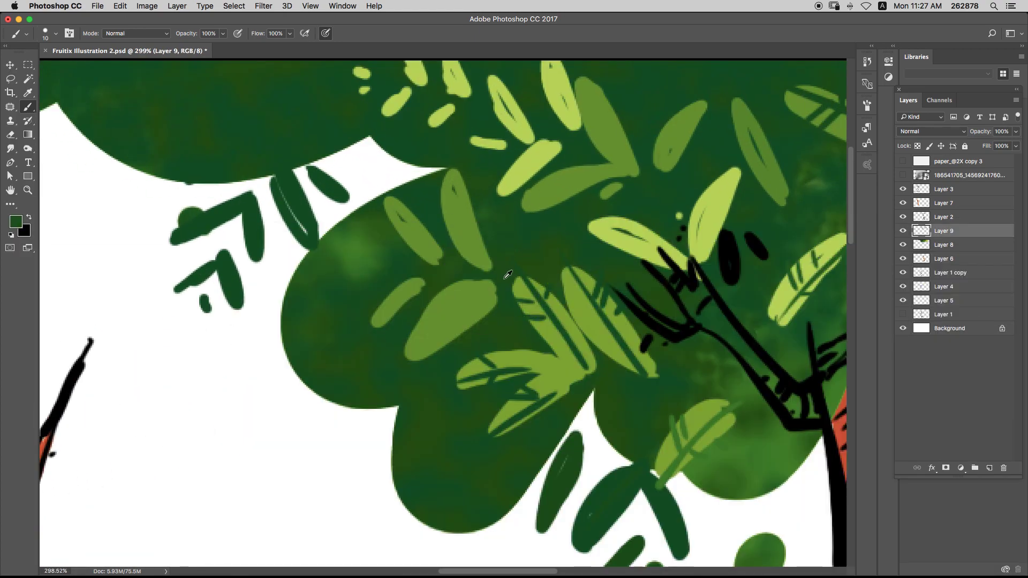
{"action": "left_click_drag", "start_coordinate": [480, 293], "coordinate": [407, 349]}
{"action": "mouse_move", "coordinate": [454, 320]}
{"action": "left_mouse_down"}
{"action": "mouse_move", "coordinate": [450, 337]}
{"action": "mouse_move", "coordinate": [457, 330]}
{"action": "left_mouse_up"}
{"action": "left_click_drag", "start_coordinate": [431, 311], "coordinate": [444, 316]}
{"action": "mouse_move", "coordinate": [437, 300]}
{"action": "left_mouse_down"}
{"action": "mouse_move", "coordinate": [449, 309]}
{"action": "mouse_move", "coordinate": [467, 290]}
{"action": "left_mouse_up"}
{"action": "left_click_drag", "start_coordinate": [474, 308], "coordinate": [476, 314]}
- Draw dark green veins on the remaining three leaves of the canopy's left cluster
{"action": "left_click_drag", "start_coordinate": [455, 171], "coordinate": [490, 281]}
{"action": "left_click_drag", "start_coordinate": [448, 222], "coordinate": [464, 233]}
{"action": "mouse_move", "coordinate": [445, 210]}
{"action": "left_mouse_down"}
{"action": "mouse_move", "coordinate": [460, 221]}
{"action": "mouse_move", "coordinate": [456, 197]}
{"action": "left_mouse_up"}
{"action": "left_click", "coordinate": [417, 203], "text": "alt"}
{"action": "left_click", "coordinate": [408, 225], "text": "alt"}
{"action": "mouse_move", "coordinate": [399, 215]}
{"action": "left_mouse_down"}
{"action": "mouse_move", "coordinate": [436, 265]}
{"action": "mouse_move", "coordinate": [418, 234]}
{"action": "left_mouse_up"}
{"action": "left_click", "coordinate": [423, 219], "text": "alt"}
{"action": "left_click", "coordinate": [429, 280], "text": "alt"}
{"action": "left_click_drag", "start_coordinate": [420, 283], "coordinate": [370, 326]}
- Add dark green veins to the mid green leaf pair above the left cluster
{"action": "left_click", "coordinate": [517, 306], "text": "alt"}
{"action": "mouse_move", "coordinate": [548, 222]}
{"action": "left_mouse_down"}
{"action": "mouse_move", "coordinate": [517, 304]}
{"action": "mouse_move", "coordinate": [581, 259]}
{"action": "mouse_move", "coordinate": [535, 267]}
{"action": "left_mouse_up"}
{"action": "left_click_drag", "start_coordinate": [540, 255], "coordinate": [538, 266]}
{"action": "left_click_drag", "start_coordinate": [560, 250], "coordinate": [569, 257]}
{"action": "left_click_drag", "start_coordinate": [552, 167], "coordinate": [594, 254]}
{"action": "left_click_drag", "start_coordinate": [580, 190], "coordinate": [569, 200]}
{"action": "left_click_drag", "start_coordinate": [583, 202], "coordinate": [572, 216]}
{"action": "left_click_drag", "start_coordinate": [557, 218], "coordinate": [570, 221]}
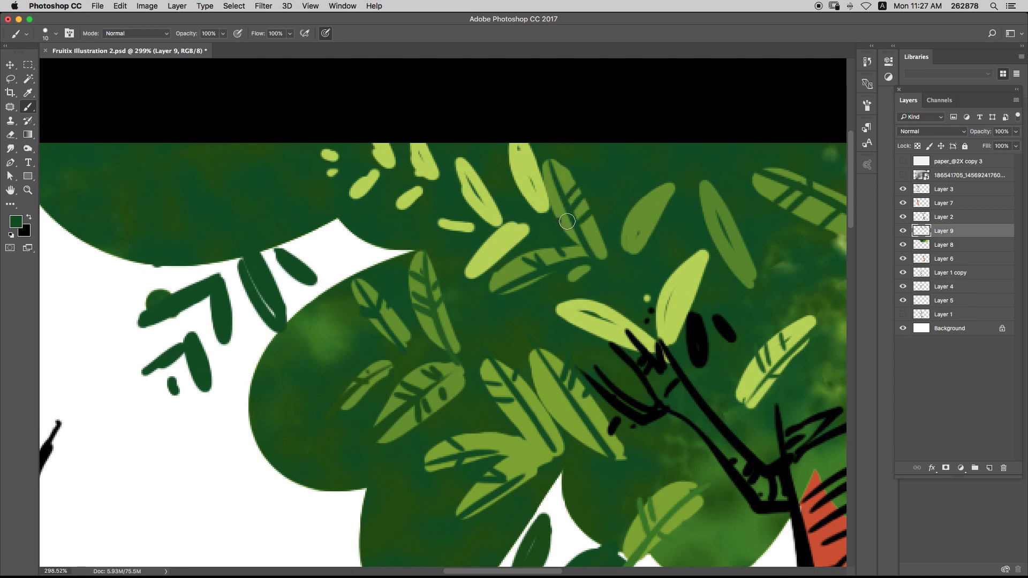
- Draw dark green veins on the two single mid green leaves above the broken branch
{"action": "mouse_move", "coordinate": [632, 254]}
{"action": "left_mouse_down"}
{"action": "mouse_move", "coordinate": [673, 194]}
{"action": "mouse_move", "coordinate": [641, 222]}
{"action": "left_mouse_up"}
{"action": "left_click_drag", "start_coordinate": [627, 214], "coordinate": [636, 226]}
{"action": "left_click_drag", "start_coordinate": [702, 185], "coordinate": [751, 284]}
{"action": "left_click_drag", "start_coordinate": [706, 224], "coordinate": [721, 207]}
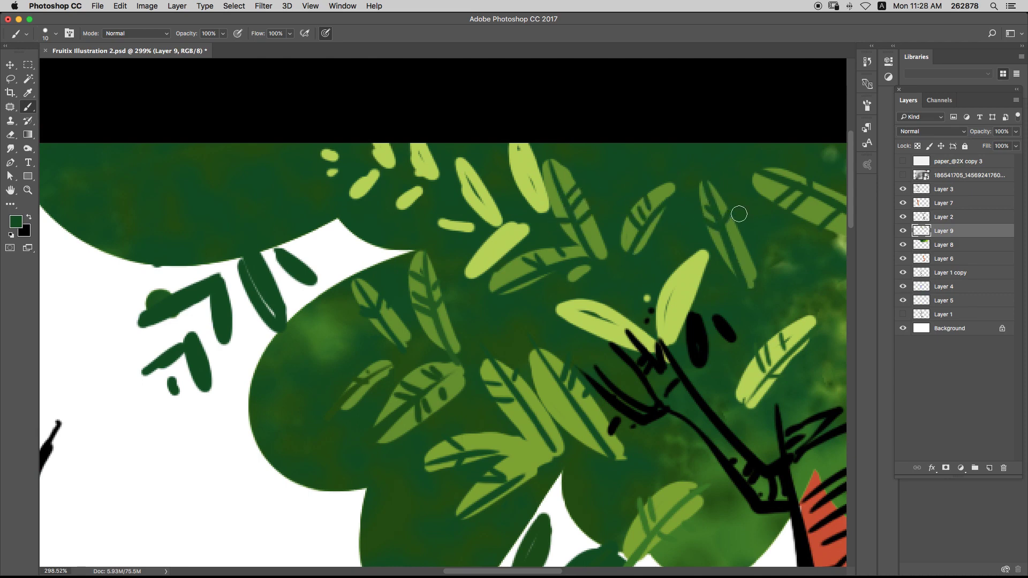
- Draw dark green veins on the two light green leaves at the tip of the broken branch
{"action": "left_click_drag", "start_coordinate": [706, 252], "coordinate": [655, 347]}
{"action": "mouse_move", "coordinate": [680, 279]}
{"action": "left_mouse_down"}
{"action": "mouse_move", "coordinate": [664, 312]}
{"action": "mouse_move", "coordinate": [679, 319]}
{"action": "left_mouse_up"}
{"action": "left_click_drag", "start_coordinate": [557, 307], "coordinate": [649, 347]}
{"action": "left_click_drag", "start_coordinate": [616, 294], "coordinate": [599, 320]}
{"action": "left_click_drag", "start_coordinate": [584, 323], "coordinate": [601, 334]}
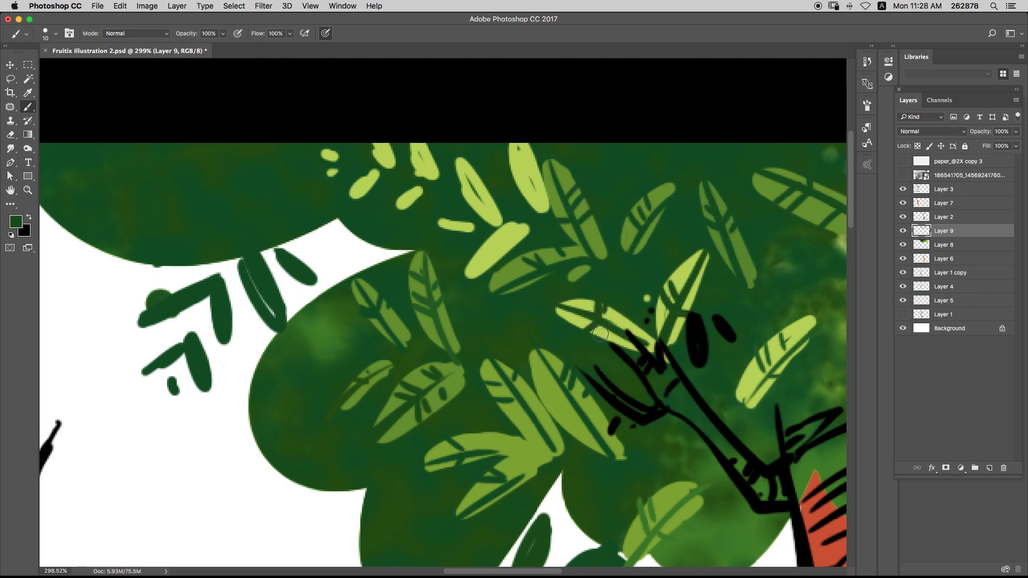
{"action": "left_click_drag", "start_coordinate": [680, 279], "coordinate": [578, 302]}
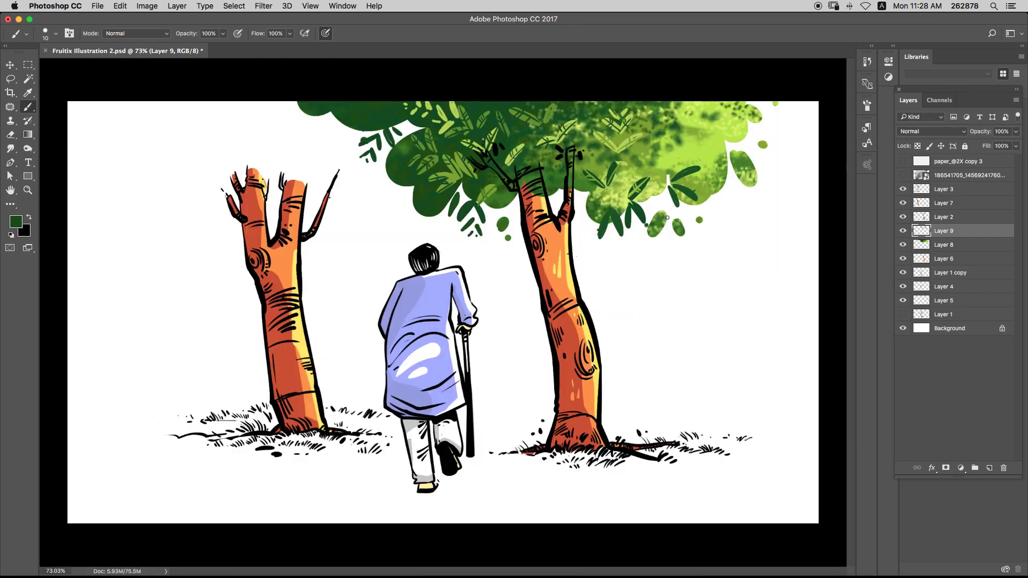
- Make the foliage layer, Layer 8, active and toggle layer visibility to check what covers the right tree's trunk
{"action": "key", "text": "super+f"}
{"action": "type", "text": "b"}
{"action": "key", "text": "super+f"}
{"action": "key", "text": "v"}
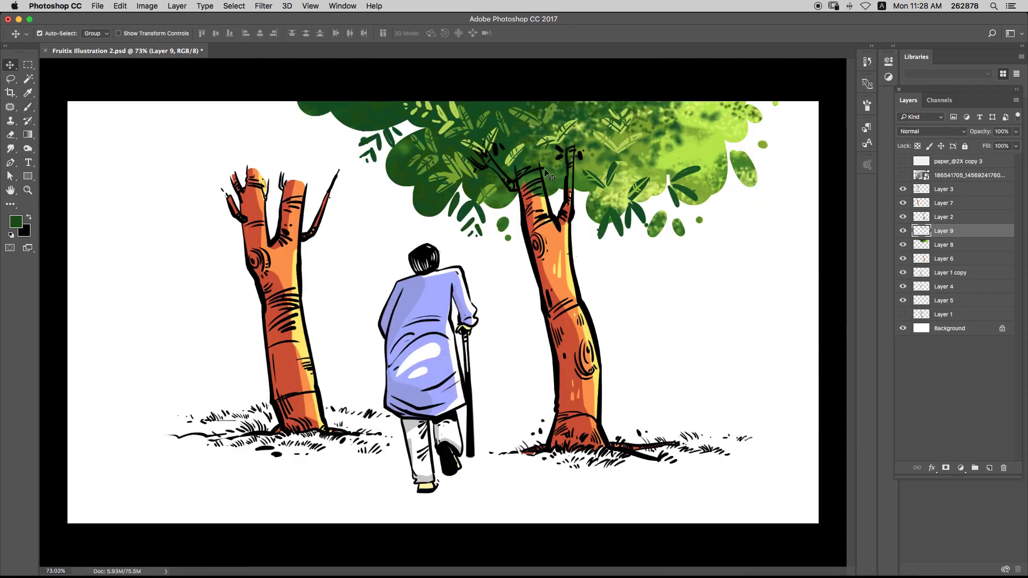
{"action": "left_click_drag", "start_coordinate": [522, 166], "coordinate": [558, 191]}
{"action": "left_click", "coordinate": [558, 191]}
{"action": "key", "text": "w"}
{"action": "left_click", "coordinate": [904, 245]}
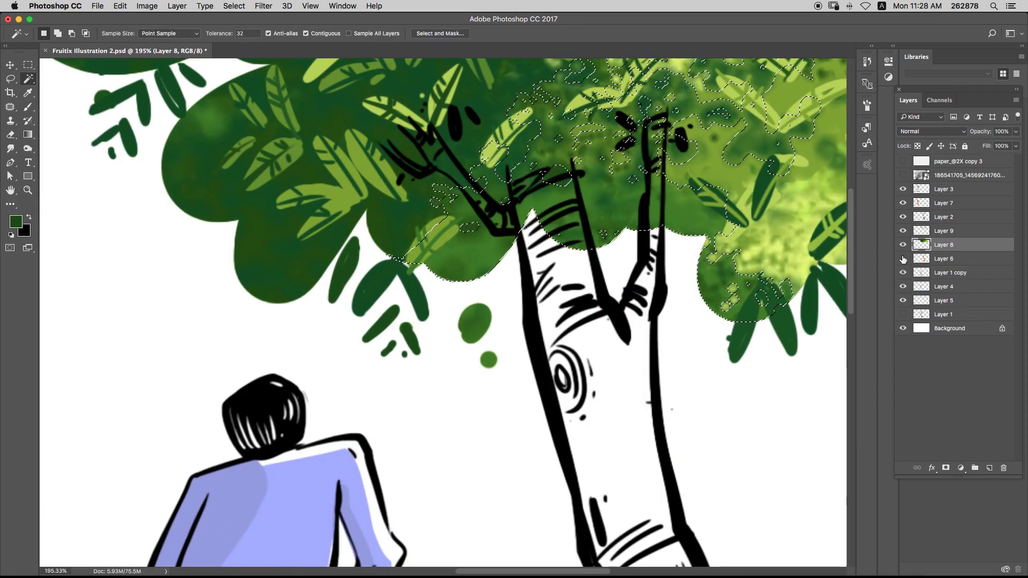
{"action": "left_click", "coordinate": [903, 244]}
{"action": "left_click", "coordinate": [904, 245]}
{"action": "left_click", "coordinate": [903, 245]}
- Erase the foliage covering the right tree's trunk top and its two branches
{"action": "key", "text": "e"}
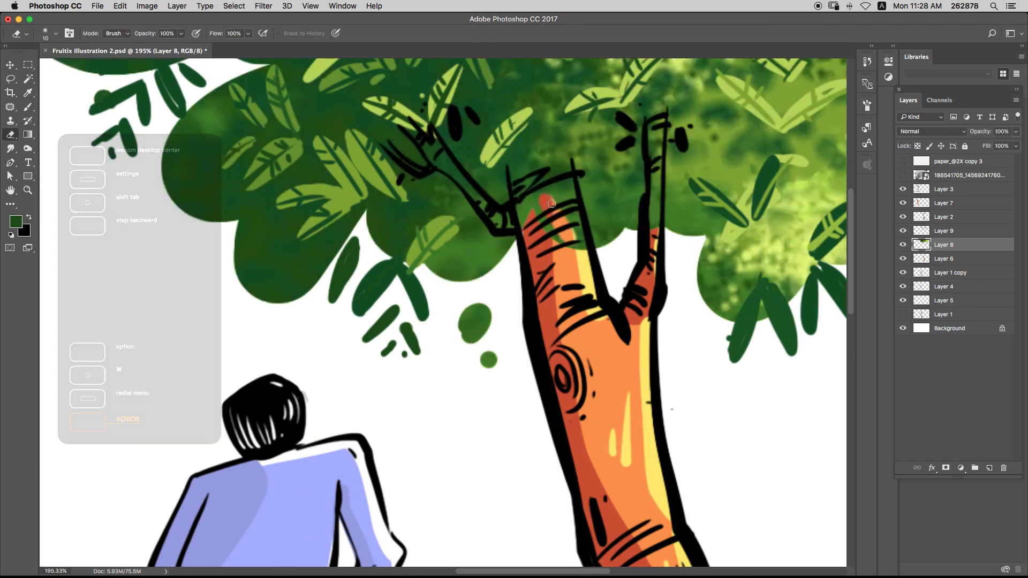
{"action": "left_click_drag", "start_coordinate": [537, 193], "coordinate": [529, 200]}
{"action": "mouse_move", "coordinate": [460, 186]}
{"action": "left_mouse_down"}
{"action": "mouse_move", "coordinate": [428, 147]}
{"action": "mouse_move", "coordinate": [454, 157]}
{"action": "mouse_move", "coordinate": [428, 174]}
{"action": "mouse_move", "coordinate": [383, 143]}
{"action": "left_mouse_up"}
{"action": "key", "text": "super+z"}
{"action": "key", "text": "super+z"}
{"action": "mouse_move", "coordinate": [487, 213]}
{"action": "left_mouse_down"}
{"action": "mouse_move", "coordinate": [513, 226]}
{"action": "mouse_move", "coordinate": [538, 172]}
{"action": "mouse_move", "coordinate": [568, 188]}
{"action": "mouse_move", "coordinate": [583, 243]}
{"action": "left_mouse_up"}
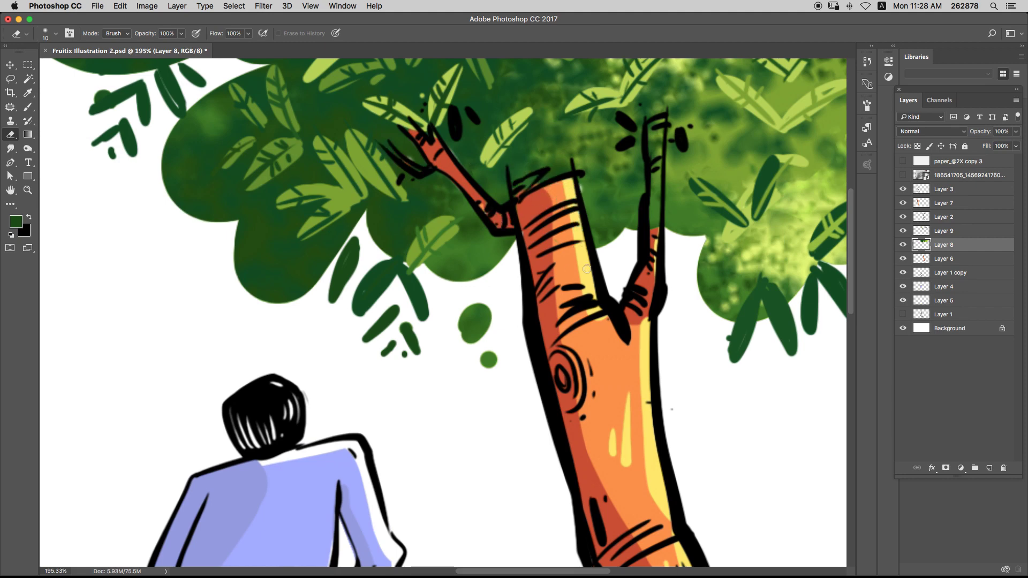
{"action": "mouse_move", "coordinate": [654, 182]}
{"action": "left_mouse_down"}
{"action": "mouse_move", "coordinate": [654, 224]}
{"action": "mouse_move", "coordinate": [659, 137]}
{"action": "left_mouse_up"}
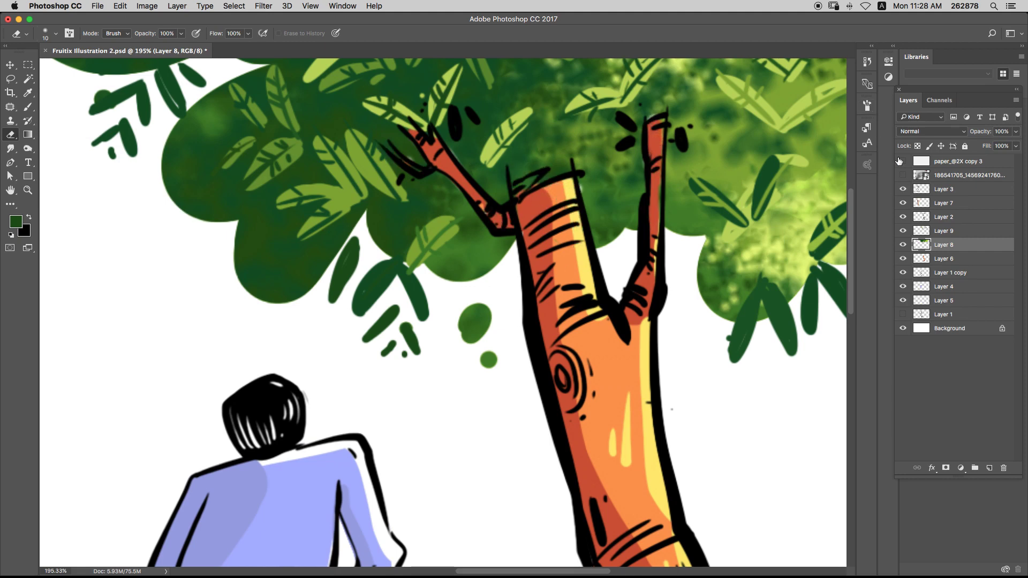
- Create a new layer above the tree outlines and paint green leaves over the trunk top and the thin branch's tip
{"action": "key", "text": "ctrl+shift+n"}
{"action": "key", "text": "Return"}
{"action": "key", "text": "b"}
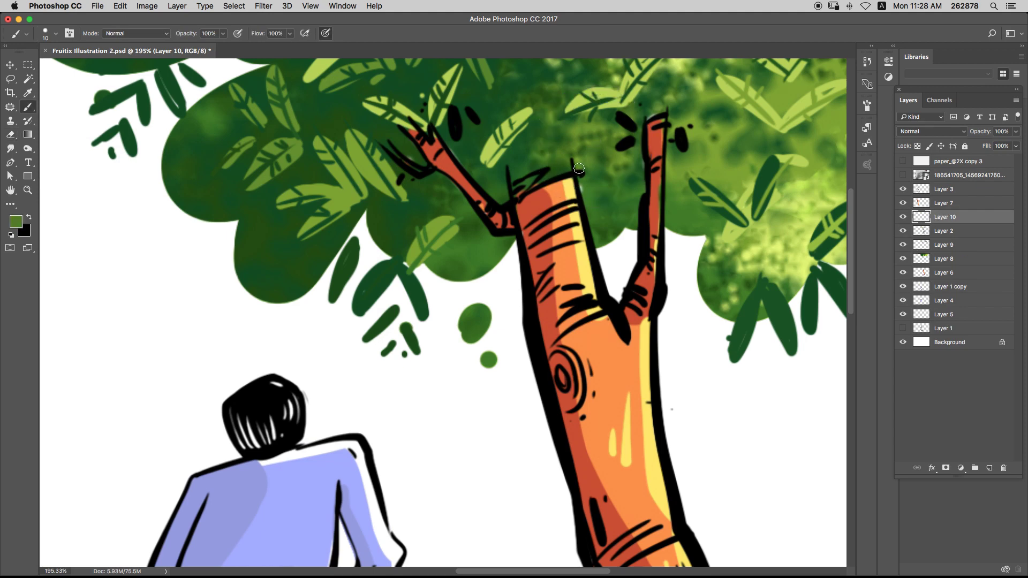
{"action": "left_click_drag", "start_coordinate": [580, 171], "coordinate": [537, 210]}
{"action": "left_click", "coordinate": [507, 177], "text": "alt"}
{"action": "left_click_drag", "start_coordinate": [668, 118], "coordinate": [644, 127]}
{"action": "left_click_drag", "start_coordinate": [674, 123], "coordinate": [690, 157]}
{"action": "mouse_move", "coordinate": [666, 174]}
{"action": "left_mouse_down"}
{"action": "mouse_move", "coordinate": [654, 164]}
{"action": "mouse_move", "coordinate": [723, 246]}
{"action": "left_mouse_up"}
- Paint olive green leaves around the cut trunk top and across the broken branch
{"action": "mouse_move", "coordinate": [463, 224]}
{"action": "left_mouse_down"}
{"action": "mouse_move", "coordinate": [479, 203]}
{"action": "mouse_move", "coordinate": [475, 219]}
{"action": "mouse_move", "coordinate": [490, 225]}
{"action": "left_mouse_up"}
{"action": "left_click", "coordinate": [455, 227], "text": "alt"}
{"action": "left_click_drag", "start_coordinate": [585, 225], "coordinate": [604, 243]}
{"action": "left_click_drag", "start_coordinate": [642, 222], "coordinate": [613, 257]}
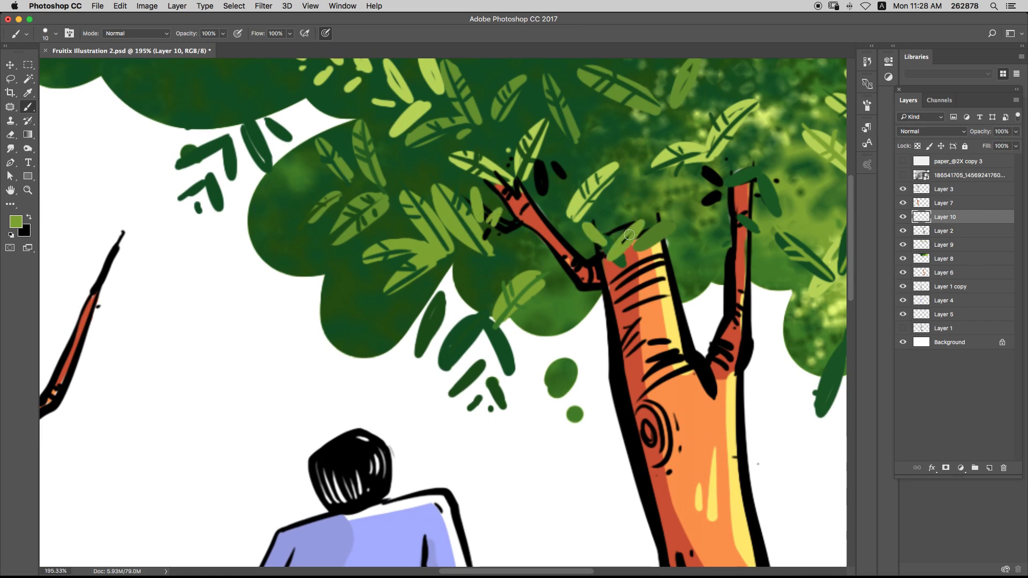
{"action": "left_click_drag", "start_coordinate": [659, 201], "coordinate": [674, 242]}
{"action": "left_click_drag", "start_coordinate": [701, 193], "coordinate": [672, 219]}
{"action": "mouse_move", "coordinate": [702, 252]}
{"action": "left_mouse_down"}
{"action": "mouse_move", "coordinate": [679, 266]}
{"action": "mouse_move", "coordinate": [679, 299]}
{"action": "left_mouse_up"}
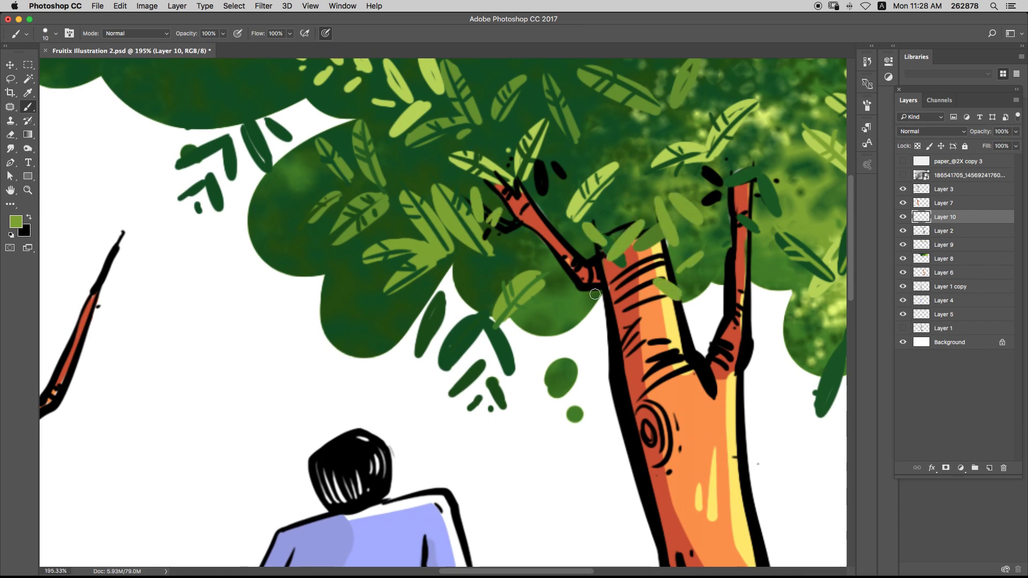
{"action": "left_click_drag", "start_coordinate": [504, 252], "coordinate": [555, 230]}
{"action": "key", "text": "super+z"}
{"action": "scroll", "coordinate": [572, 192], "scroll_direction": "down", "scroll_amount": 6}
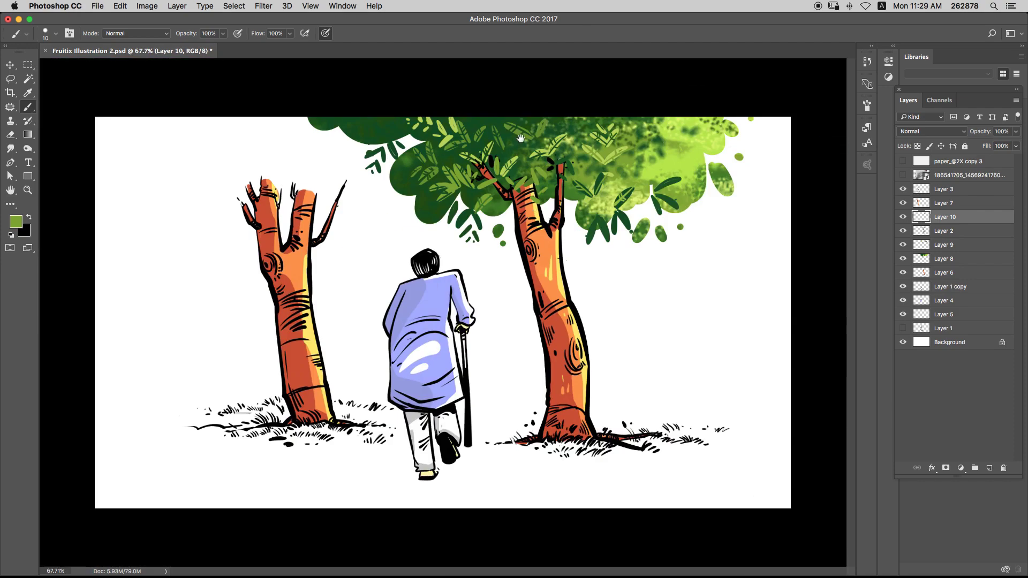
- Touch up the leaves around the thin branch with sampled dark green and light green, and save the file
{"action": "scroll", "coordinate": [558, 156], "scroll_direction": "up", "scroll_amount": 3}
{"action": "left_click", "coordinate": [615, 148], "text": "alt"}
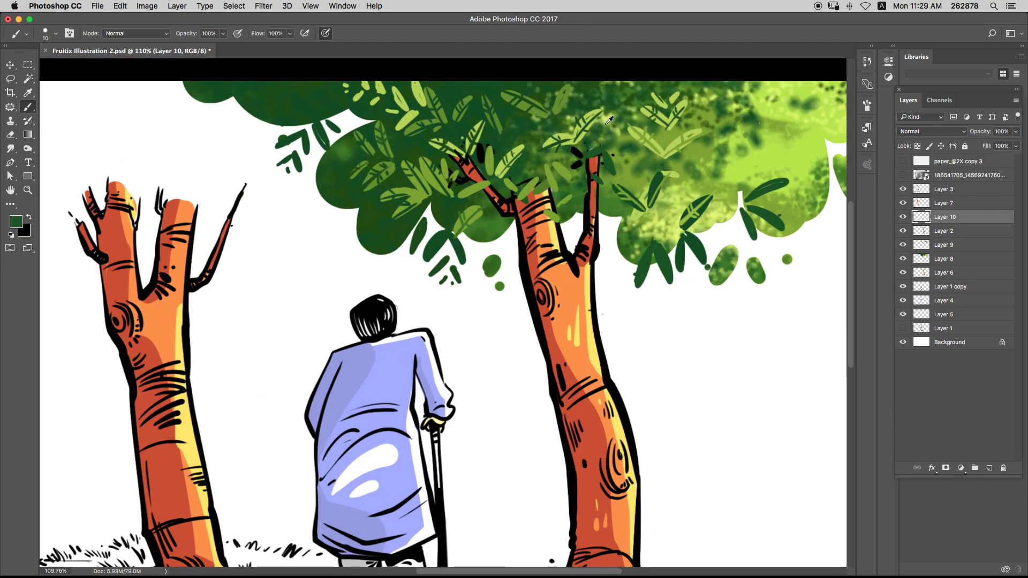
{"action": "left_click_drag", "start_coordinate": [575, 129], "coordinate": [545, 157]}
{"action": "scroll", "coordinate": [552, 161], "scroll_direction": "up", "scroll_amount": 8}
{"action": "left_click", "coordinate": [552, 145], "text": "alt"}
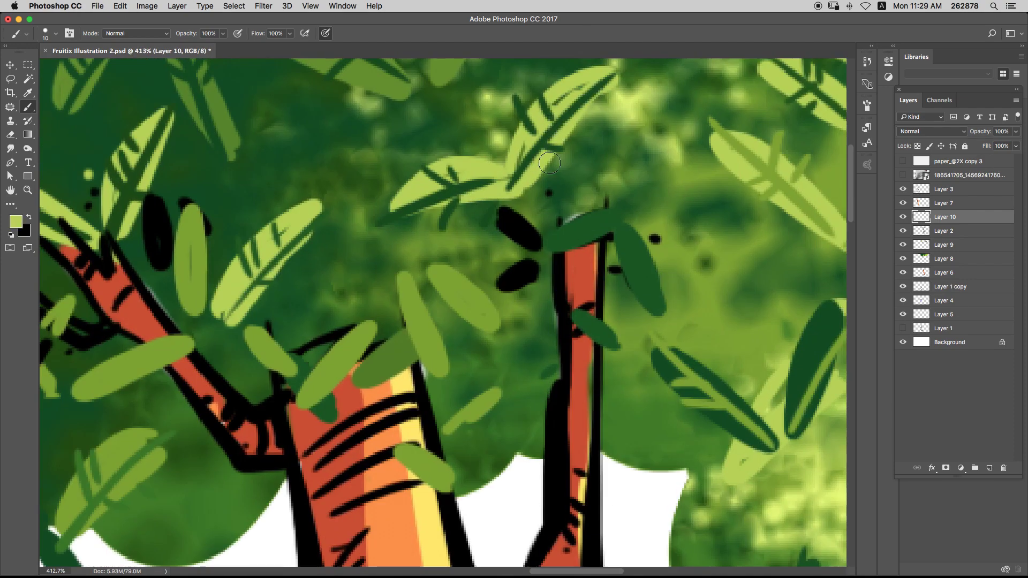
{"action": "scroll", "coordinate": [647, 148], "scroll_direction": "down", "scroll_amount": 4}
{"action": "mouse_move", "coordinate": [646, 142]}
{"action": "left_mouse_down"}
{"action": "mouse_move", "coordinate": [625, 166]}
{"action": "mouse_move", "coordinate": [669, 193]}
{"action": "mouse_move", "coordinate": [669, 224]}
{"action": "left_mouse_up"}
{"action": "left_click", "coordinate": [615, 165]}
{"action": "scroll", "coordinate": [642, 227], "scroll_direction": "down", "scroll_amount": 8}
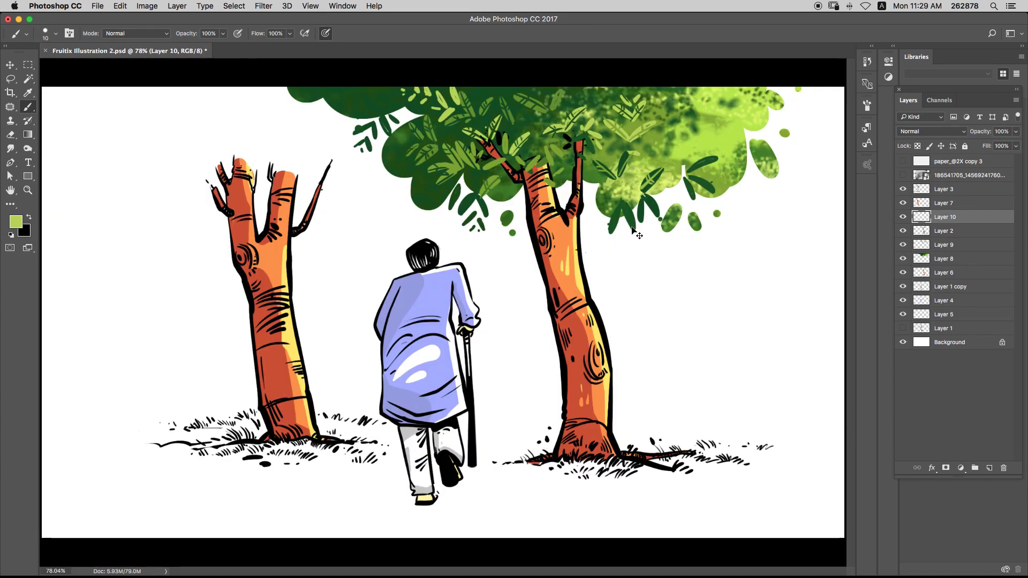
{"action": "key", "text": "super+s"}
- Apply a dark navy Color Overlay to Layer 2 with the right tree's outlines and save the file
{"action": "scroll", "coordinate": [583, 225], "scroll_direction": "up", "scroll_amount": 3}
{"action": "left_click", "coordinate": [553, 239]}
{"action": "left_click", "coordinate": [579, 241]}
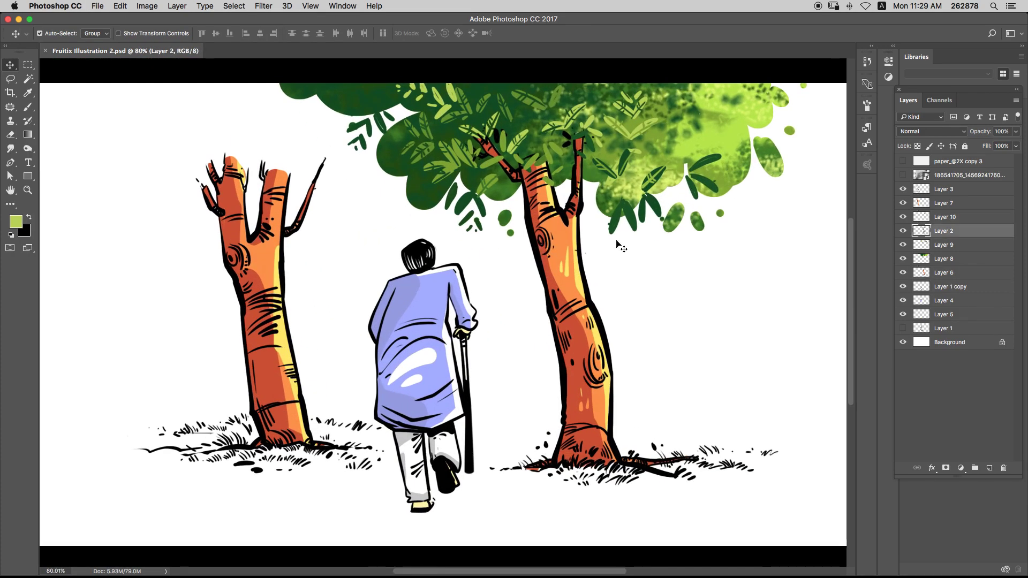
{"action": "left_click", "coordinate": [931, 471]}
{"action": "left_click", "coordinate": [945, 540]}
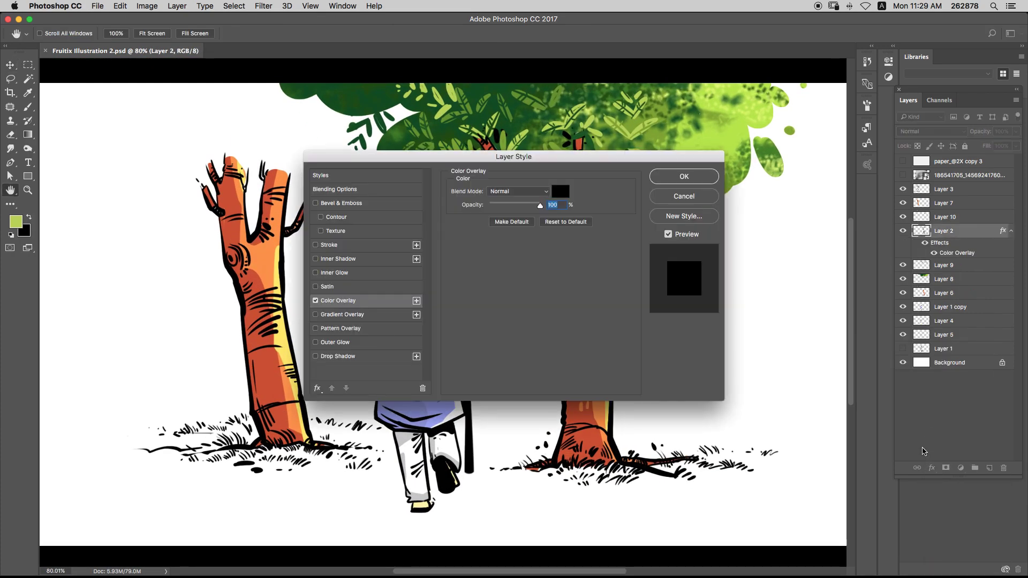
{"action": "left_click_drag", "start_coordinate": [666, 158], "coordinate": [985, 276]}
{"action": "left_click", "coordinate": [871, 301]}
{"action": "left_click", "coordinate": [829, 267]}
{"action": "left_click_drag", "start_coordinate": [755, 304], "coordinate": [734, 327]}
{"action": "key", "text": "Return"}
{"action": "key", "text": "Return"}
{"action": "key", "text": "super+s"}
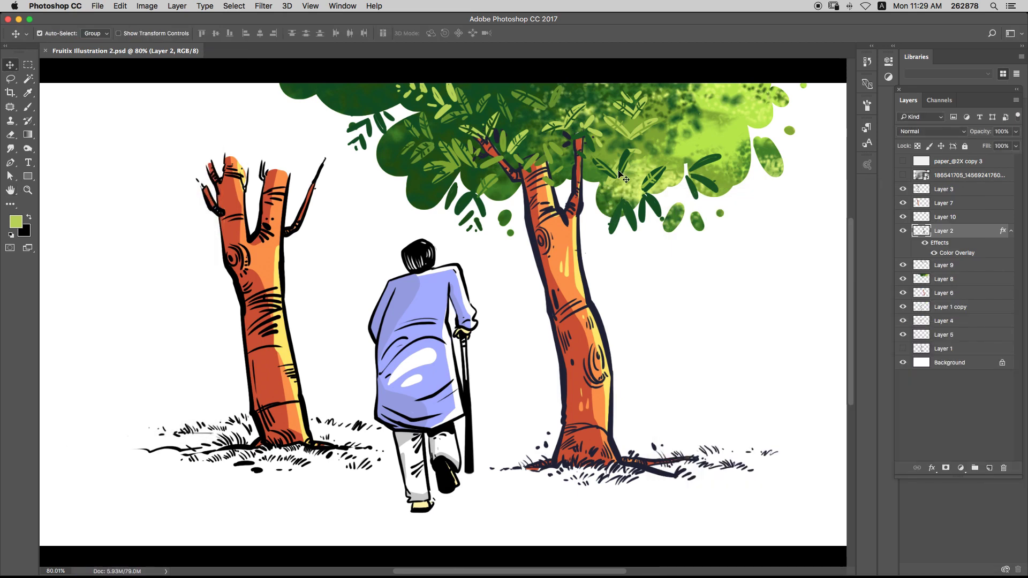
- Create a new layer directly above Layer 9 for painting
{"action": "key", "text": "super"}
{"action": "key", "text": "super"}
{"action": "left_click", "coordinate": [904, 265]}
{"action": "left_click", "coordinate": [905, 265]}
{"action": "left_click", "coordinate": [937, 265]}
{"action": "key", "text": "super+shift+n"}
{"action": "key", "text": "Return"}
{"action": "key", "text": "b"}
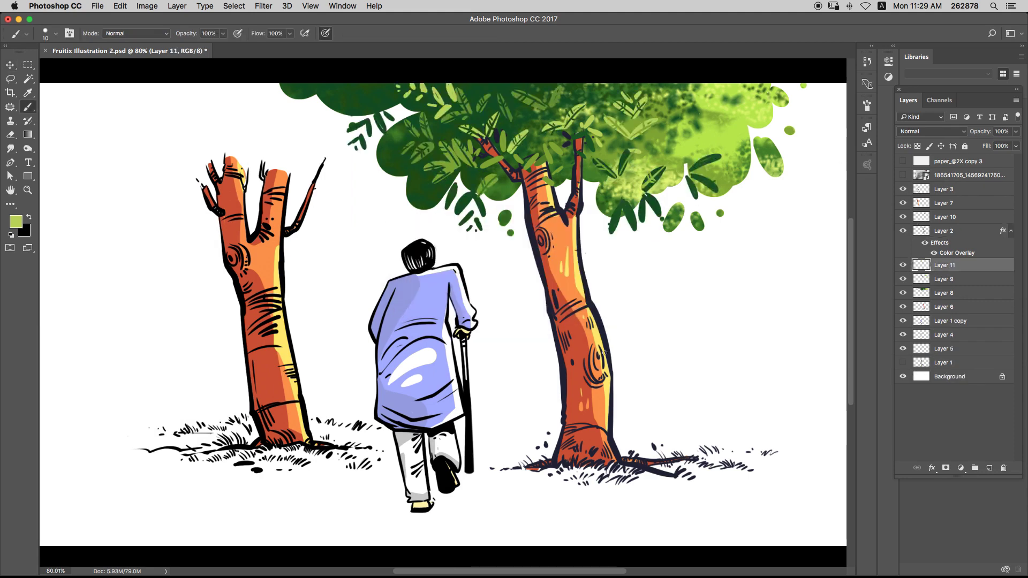
- Choose the rough-textured 900 px brush preset, undo the test dab and reduce the brush size to 250 px
{"action": "key", "text": "l"}
{"action": "key", "text": "b"}
{"action": "left_click", "coordinate": [54, 35]}
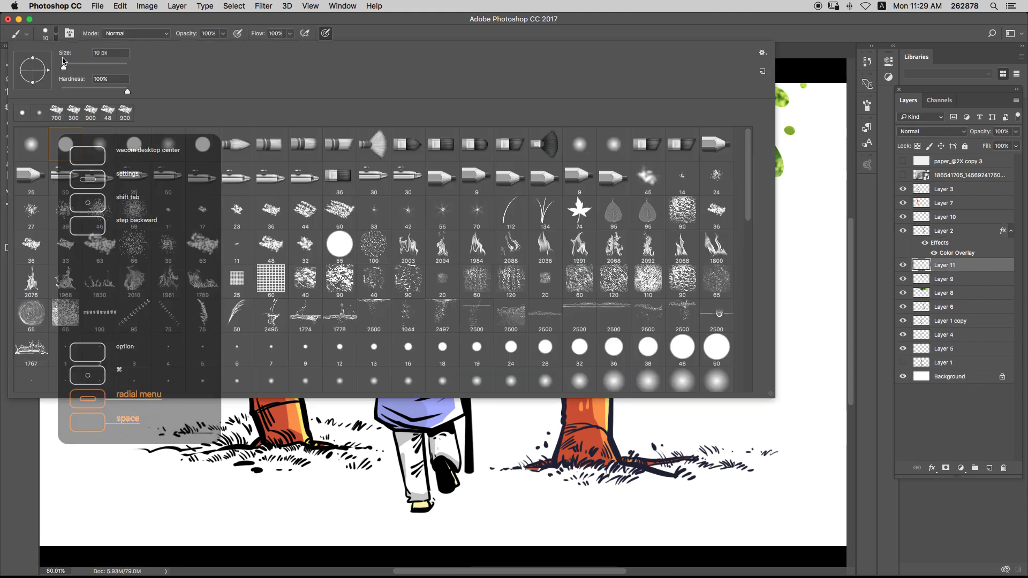
{"action": "double_click", "coordinate": [131, 109]}
{"action": "left_click", "coordinate": [571, 460]}
{"action": "key", "text": "super+z"}
{"action": "key", "text": "["}
{"action": "key", "text": "["}
{"action": "key", "text": "["}
{"action": "key", "text": "["}
{"action": "key", "text": "["}
{"action": "key", "text": "["}
{"action": "key", "text": "["}
{"action": "key", "text": "["}
{"action": "key", "text": "["}
{"action": "key", "text": "["}
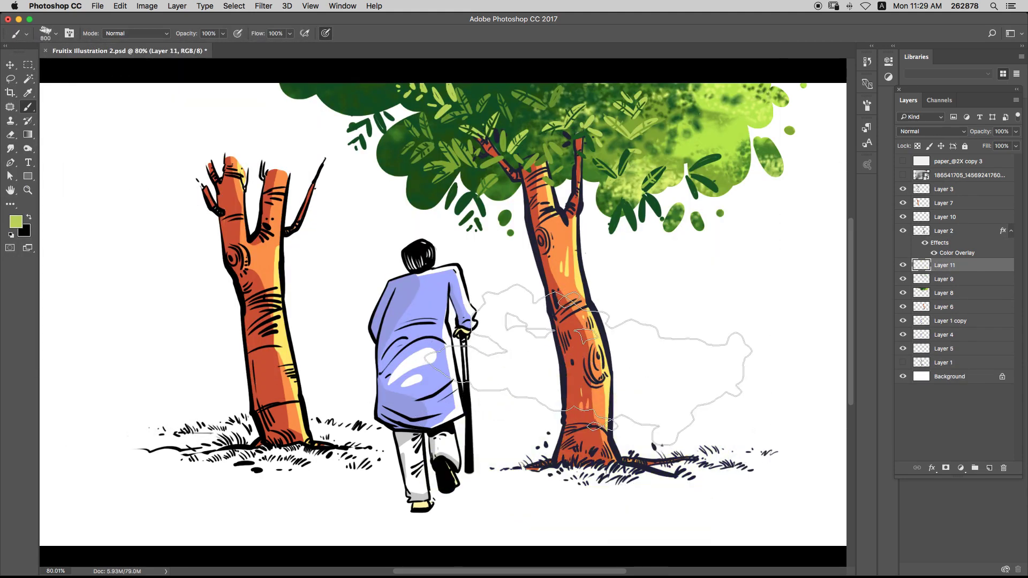
- Paint a light green strip of grass below the right tree and move Layer 11 down beneath Layer 6
{"action": "left_click_drag", "start_coordinate": [552, 492], "coordinate": [522, 485]}
{"action": "mouse_move", "coordinate": [641, 480]}
{"action": "left_mouse_down"}
{"action": "mouse_move", "coordinate": [745, 479]}
{"action": "mouse_move", "coordinate": [648, 472]}
{"action": "mouse_move", "coordinate": [742, 477]}
{"action": "left_mouse_up"}
{"action": "key", "text": "super+bracketleft"}
{"action": "key", "text": "super+bracketleft"}
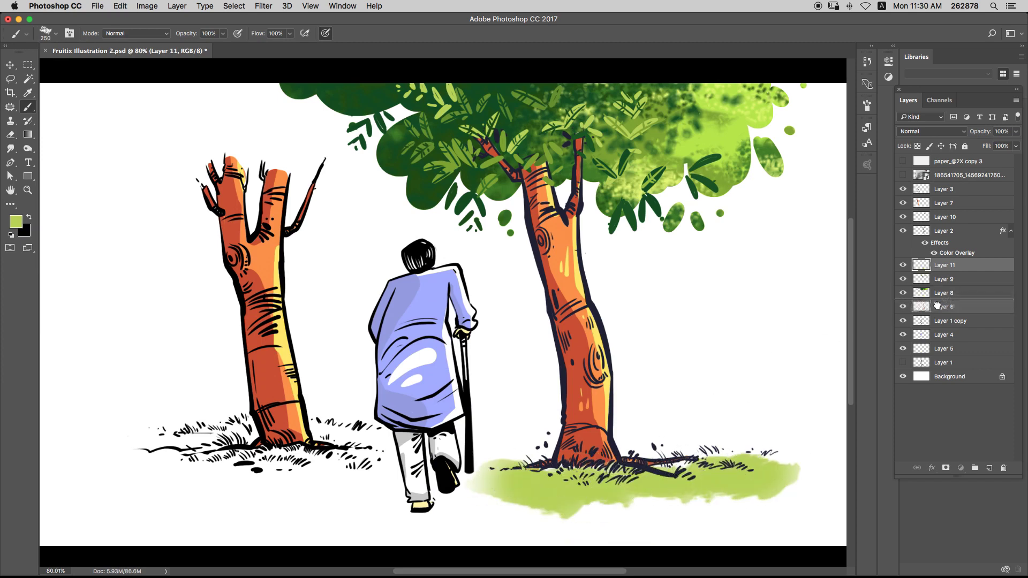
{"action": "left_click_drag", "start_coordinate": [516, 482], "coordinate": [450, 490]}
{"action": "key", "text": "super+bracketleft"}
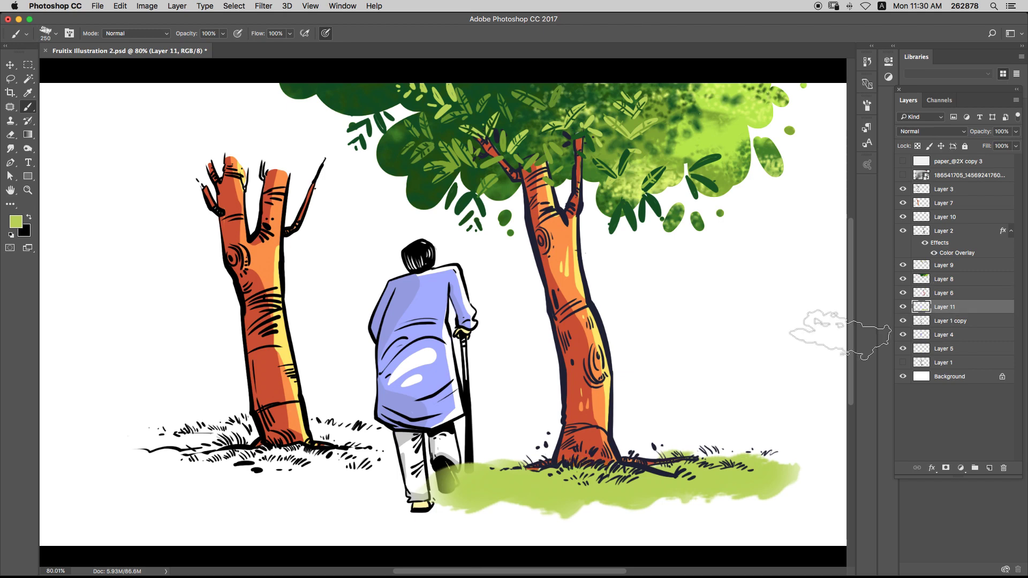
- Extend the grass to the right edge and under the left tree, add brighter patches, and move Layer 11 directly above Background
{"action": "left_click_drag", "start_coordinate": [730, 466], "coordinate": [787, 480]}
{"action": "scroll", "coordinate": [712, 188], "scroll_direction": "down", "scroll_amount": 2}
{"action": "left_click_drag", "start_coordinate": [616, 470], "coordinate": [732, 464]}
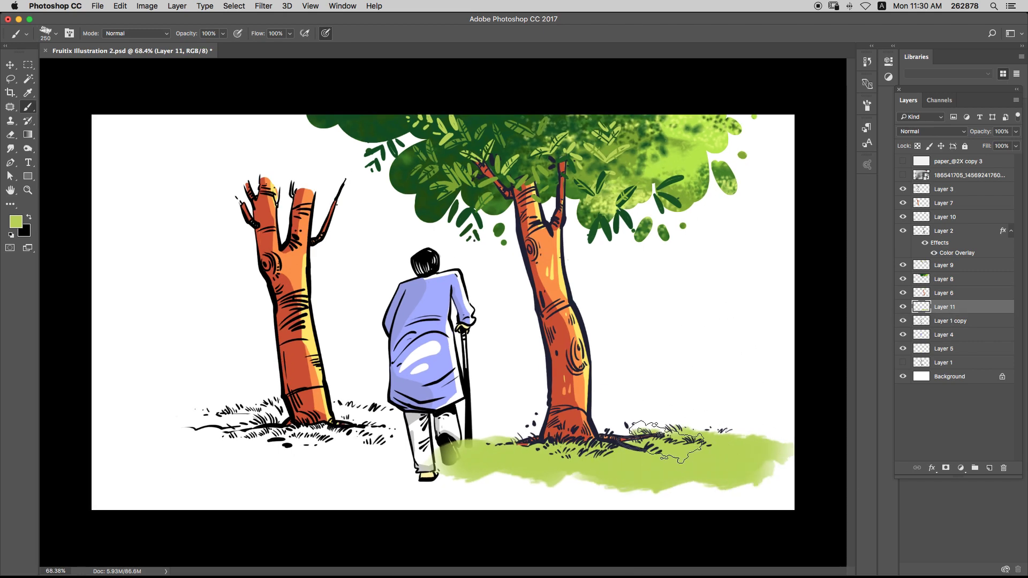
{"action": "left_click_drag", "start_coordinate": [294, 438], "coordinate": [407, 440]}
{"action": "left_click_drag", "start_coordinate": [160, 448], "coordinate": [126, 450]}
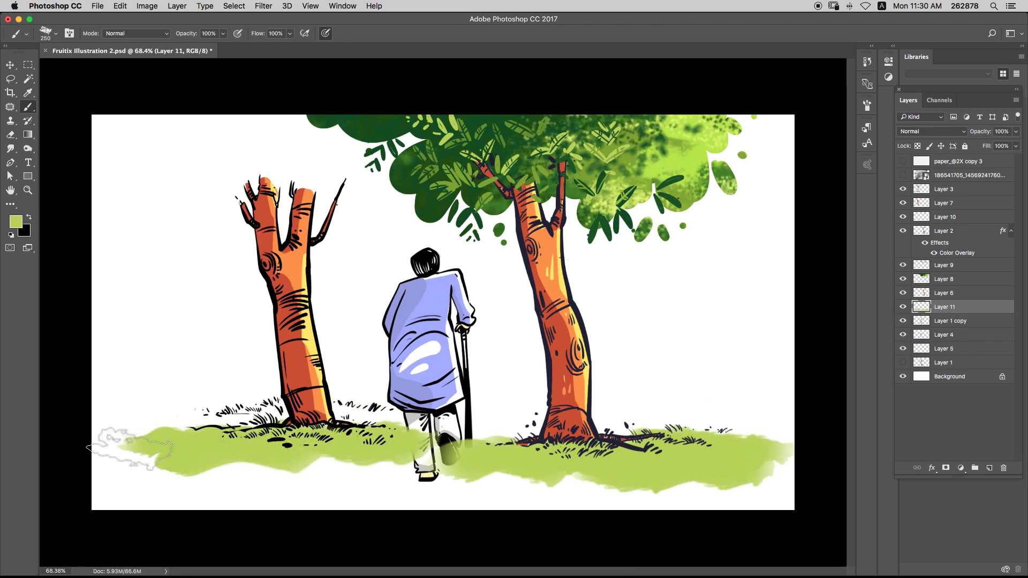
{"action": "left_click_drag", "start_coordinate": [385, 465], "coordinate": [428, 454]}
{"action": "left_click_drag", "start_coordinate": [933, 305], "coordinate": [935, 369]}
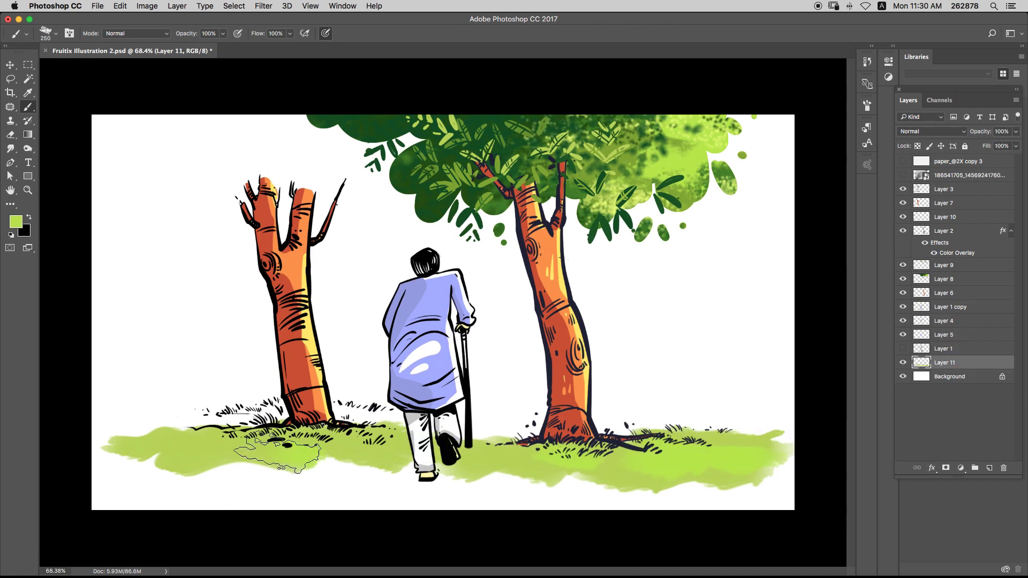
- Paint a shadow at the base of the right tree with a sampled darker green, reducing the brush to 100 px
{"action": "left_click", "coordinate": [573, 181], "text": "alt"}
{"action": "key", "text": "bracketleft"}
{"action": "key", "text": "bracketleft"}
{"action": "key", "text": "bracketleft"}
{"action": "mouse_move", "coordinate": [581, 456]}
{"action": "left_mouse_down"}
{"action": "mouse_move", "coordinate": [503, 449]}
{"action": "mouse_move", "coordinate": [596, 455]}
{"action": "left_mouse_up"}
{"action": "key", "text": "bracketleft"}
{"action": "key", "text": "bracketleft"}
{"action": "key", "text": "bracketleft"}
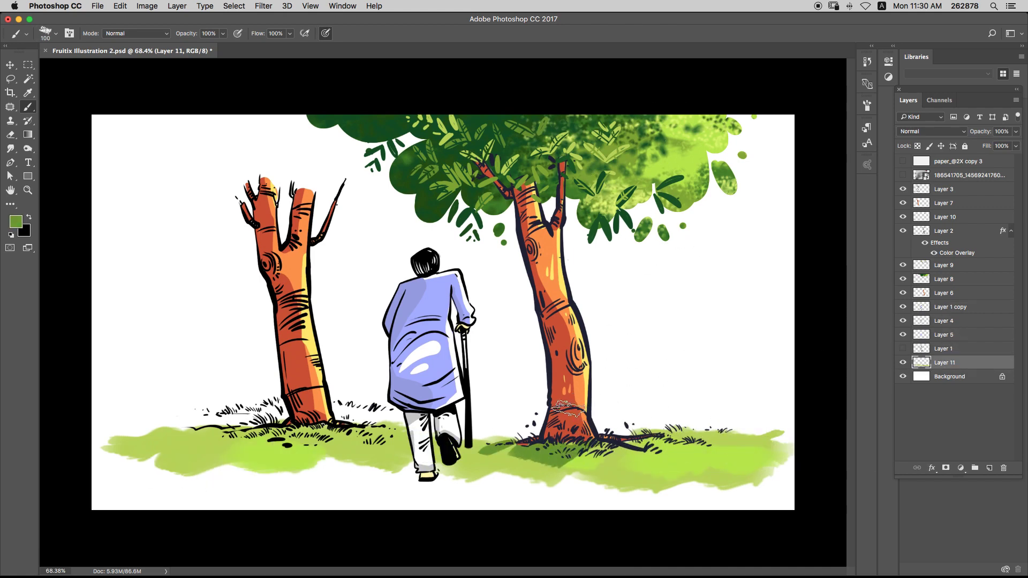
- Scatter darker green shade patches through the grass around the right tree and reduce the brush to 40 px
{"action": "left_click_drag", "start_coordinate": [508, 448], "coordinate": [471, 456]}
{"action": "mouse_move", "coordinate": [557, 439]}
{"action": "left_mouse_down"}
{"action": "mouse_move", "coordinate": [643, 452]}
{"action": "mouse_move", "coordinate": [681, 440]}
{"action": "mouse_move", "coordinate": [632, 464]}
{"action": "mouse_move", "coordinate": [690, 464]}
{"action": "left_mouse_up"}
{"action": "left_click", "coordinate": [679, 452]}
{"action": "left_click", "coordinate": [510, 459]}
{"action": "left_click", "coordinate": [545, 471]}
{"action": "left_click", "coordinate": [745, 440]}
{"action": "key", "text": "bracketleft"}
{"action": "key", "text": "bracketleft"}
{"action": "key", "text": "bracketleft"}
{"action": "key", "text": "bracketleft"}
{"action": "key", "text": "bracketleft"}
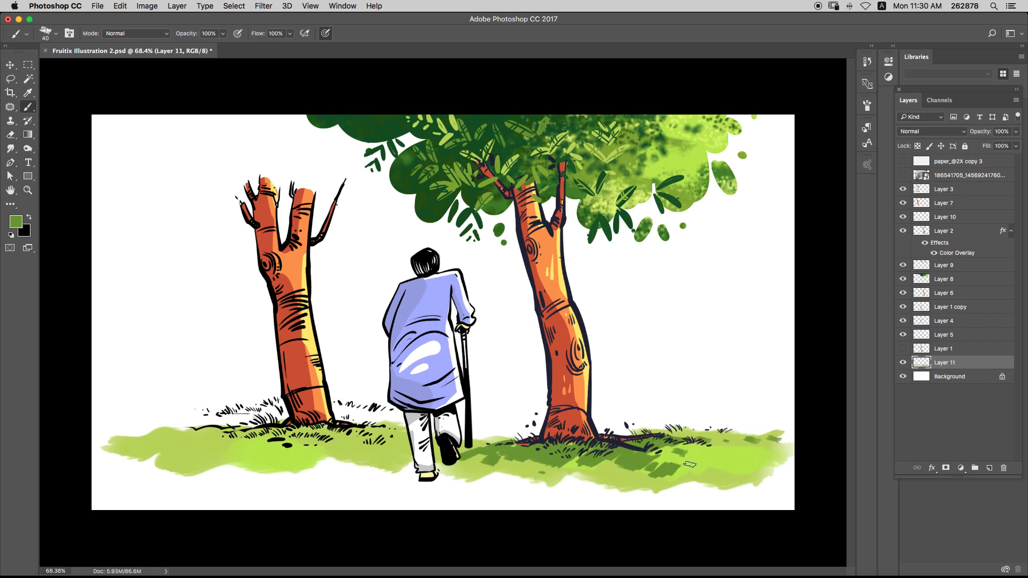
- Shade the ground under the left tree, add small grass strokes in sampled light and dark greens, and save the file
{"action": "mouse_move", "coordinate": [308, 445]}
{"action": "left_mouse_down"}
{"action": "mouse_move", "coordinate": [188, 439]}
{"action": "mouse_move", "coordinate": [235, 431]}
{"action": "mouse_move", "coordinate": [183, 438]}
{"action": "left_mouse_up"}
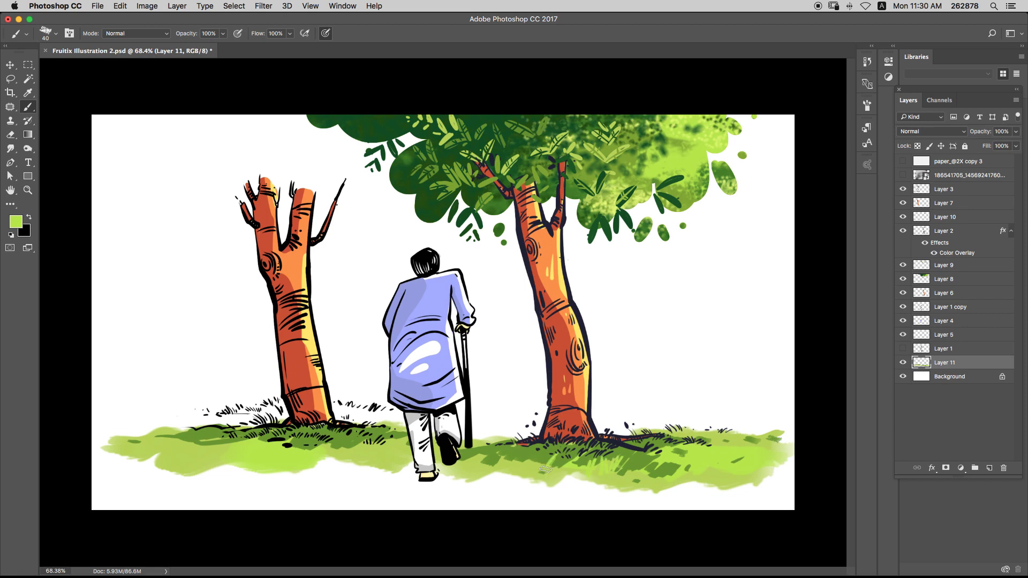
{"action": "left_click", "coordinate": [669, 474], "text": "alt"}
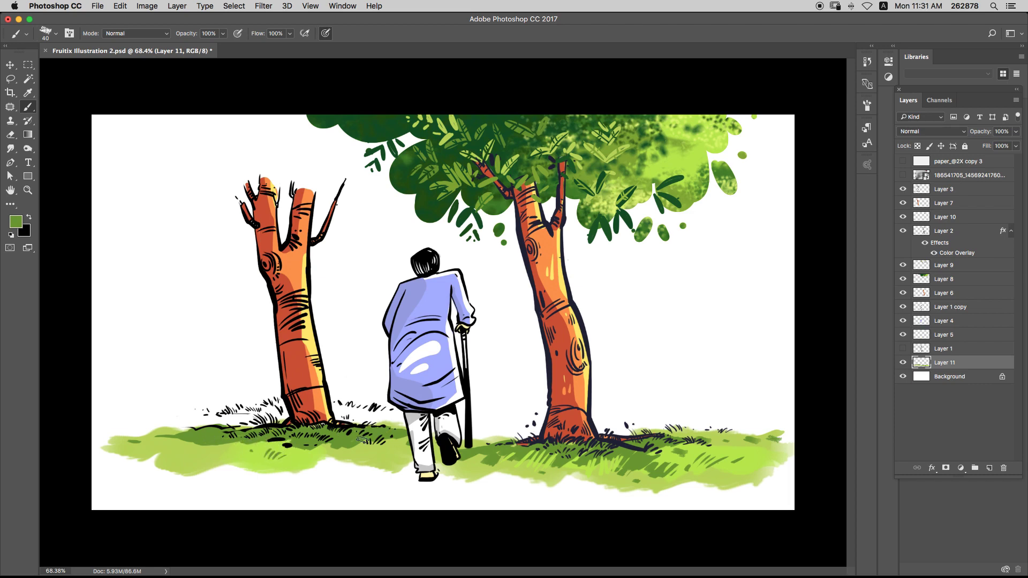
{"action": "scroll", "coordinate": [434, 372], "scroll_direction": "down", "scroll_amount": 2}
{"action": "key", "text": "super+s"}
- Cut jagged leaf shapes into the upper-left end of the foliage on Layer 8 by deleting lasso selections
{"action": "key", "text": "v"}
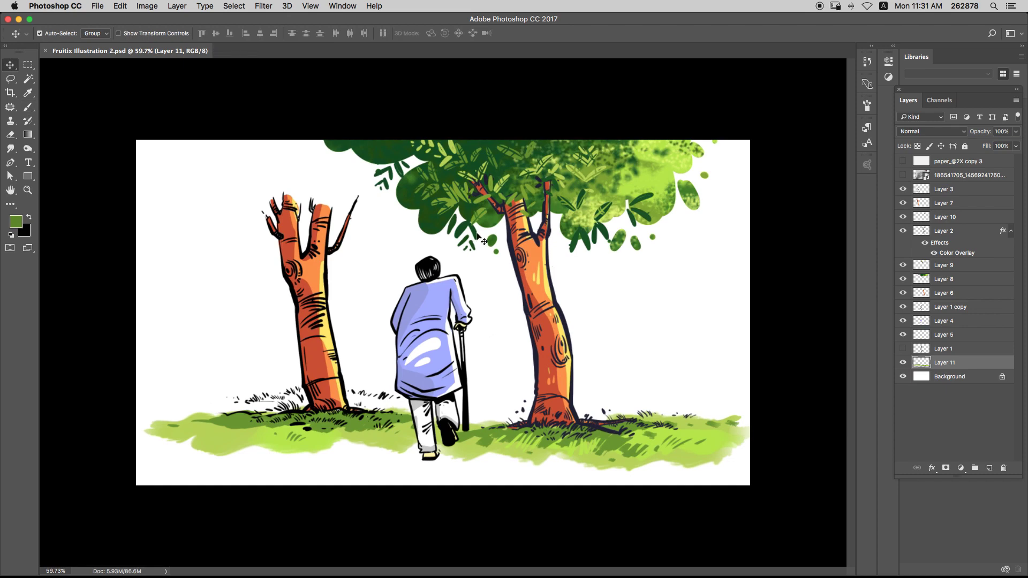
{"action": "left_click", "coordinate": [377, 151]}
{"action": "key", "text": "e"}
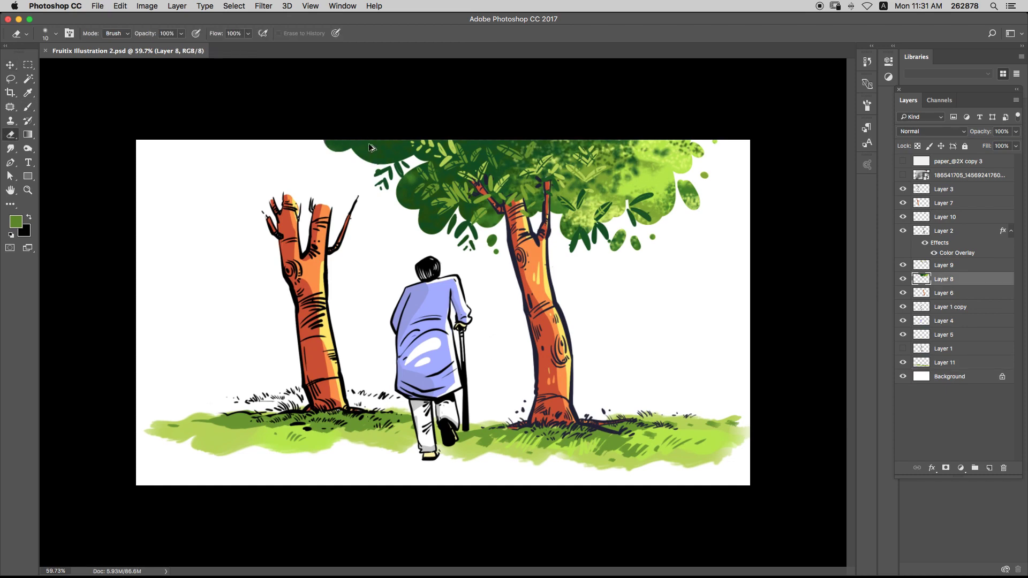
{"action": "key", "text": "l"}
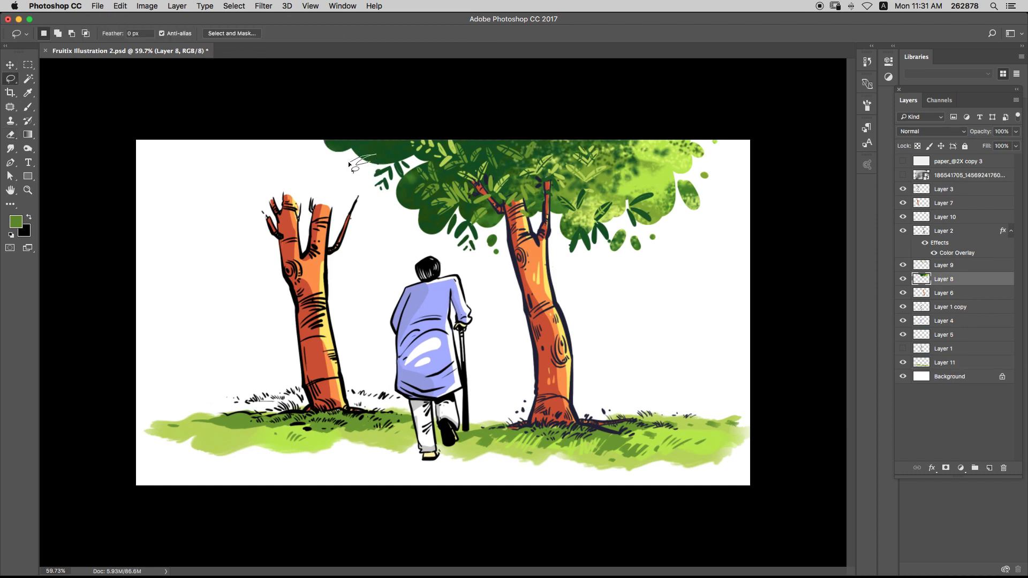
{"action": "mouse_move", "coordinate": [362, 144]}
{"action": "left_mouse_down"}
{"action": "mouse_move", "coordinate": [295, 143]}
{"action": "mouse_move", "coordinate": [377, 147]}
{"action": "left_mouse_up"}
{"action": "key", "text": "BackSpace"}
{"action": "key", "text": "super+d"}
{"action": "key", "text": "ctrl+d"}
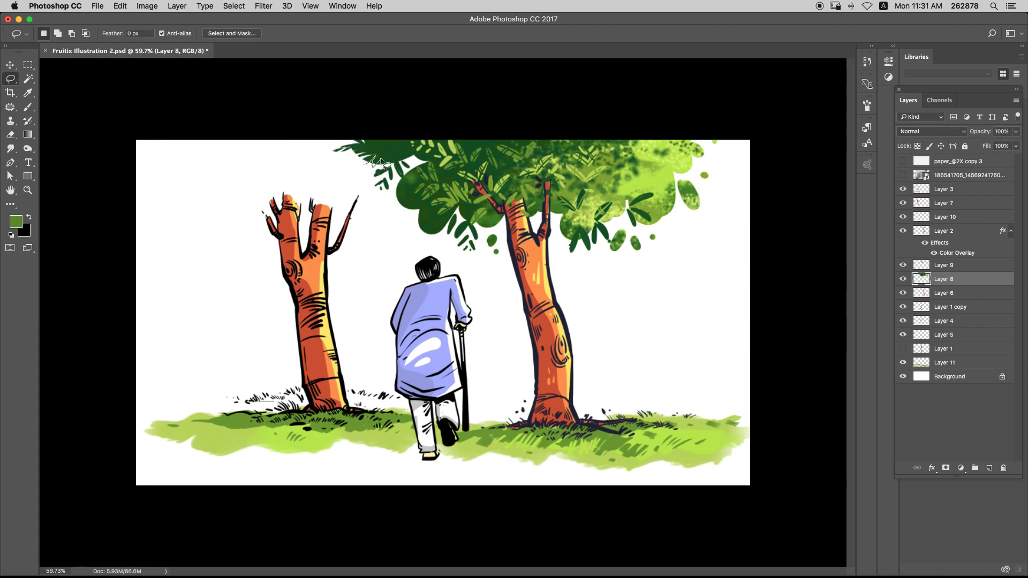
{"action": "key", "text": "ctrl+d"}
- Cut pointed leaf shapes into the lower-left rounded edge of the foliage with the Lasso and save the file
{"action": "scroll", "coordinate": [416, 178], "scroll_direction": "up", "scroll_amount": 5}
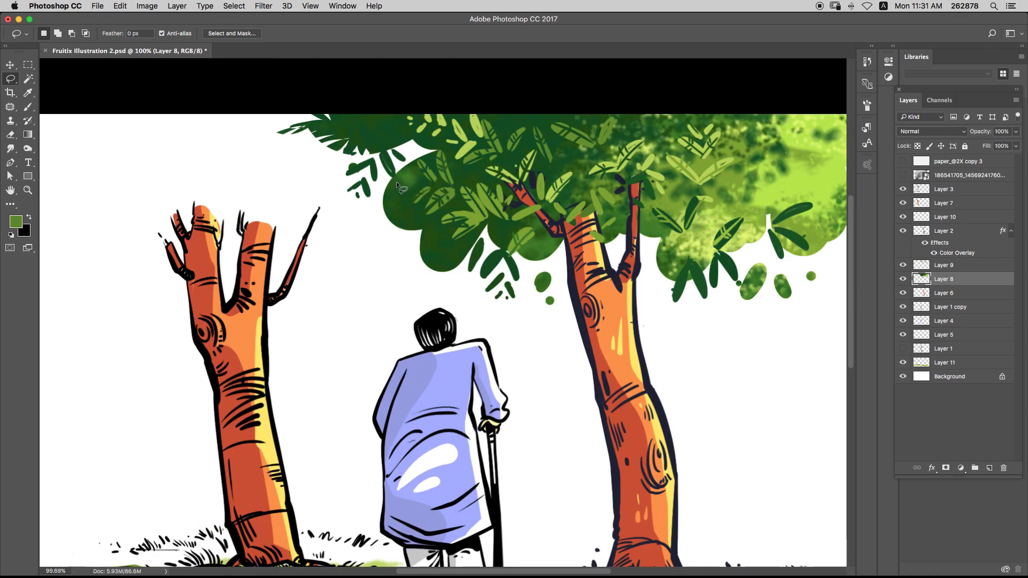
{"action": "left_click_drag", "start_coordinate": [398, 197], "coordinate": [401, 216]}
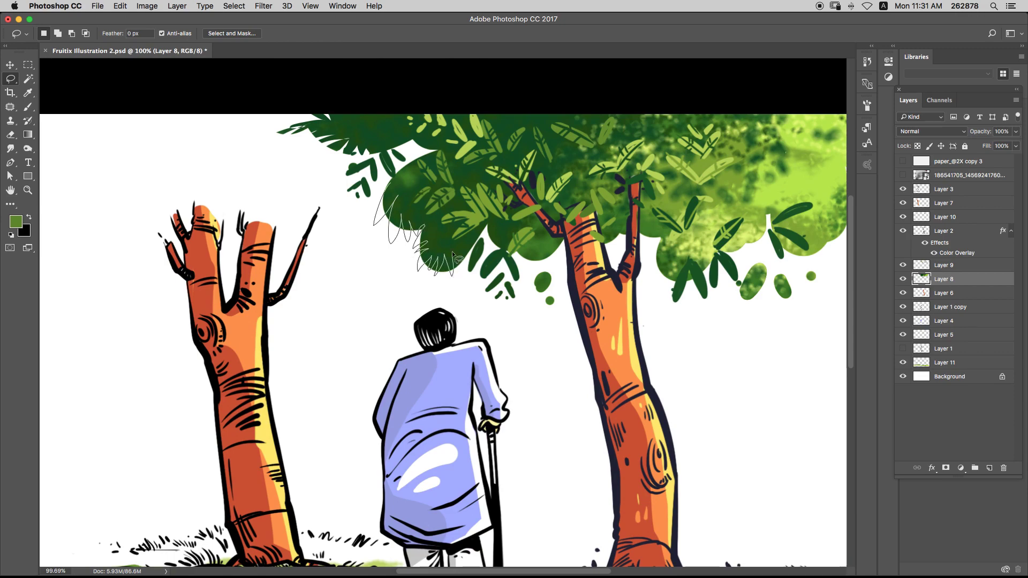
{"action": "mouse_move", "coordinate": [454, 257]}
{"action": "left_mouse_down"}
{"action": "mouse_move", "coordinate": [399, 276]}
{"action": "mouse_move", "coordinate": [375, 201]}
{"action": "left_mouse_up"}
{"action": "scroll", "coordinate": [543, 190], "scroll_direction": "down", "scroll_amount": 3}
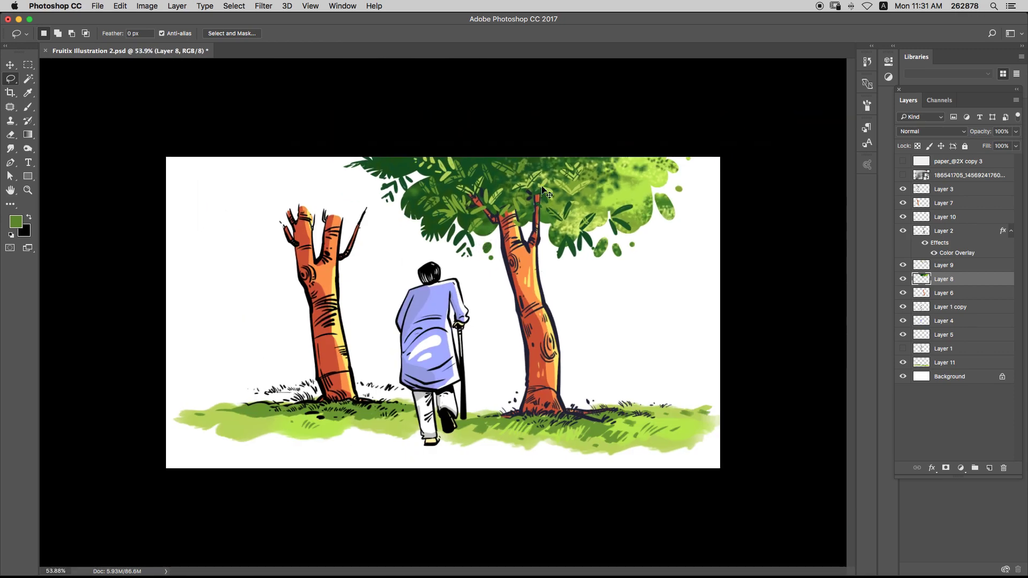
{"action": "key", "text": "super+s"}
- Cut jagged leaf tips into the right edge of the foliage by deleting lasso selections, and save the file
{"action": "scroll", "coordinate": [661, 205], "scroll_direction": "up", "scroll_amount": 5}
{"action": "mouse_move", "coordinate": [648, 248]}
{"action": "left_mouse_down"}
{"action": "mouse_move", "coordinate": [649, 212]}
{"action": "mouse_move", "coordinate": [669, 274]}
{"action": "mouse_move", "coordinate": [604, 253]}
{"action": "left_mouse_up"}
{"action": "key", "text": "BackSpace"}
{"action": "key", "text": "super+d"}
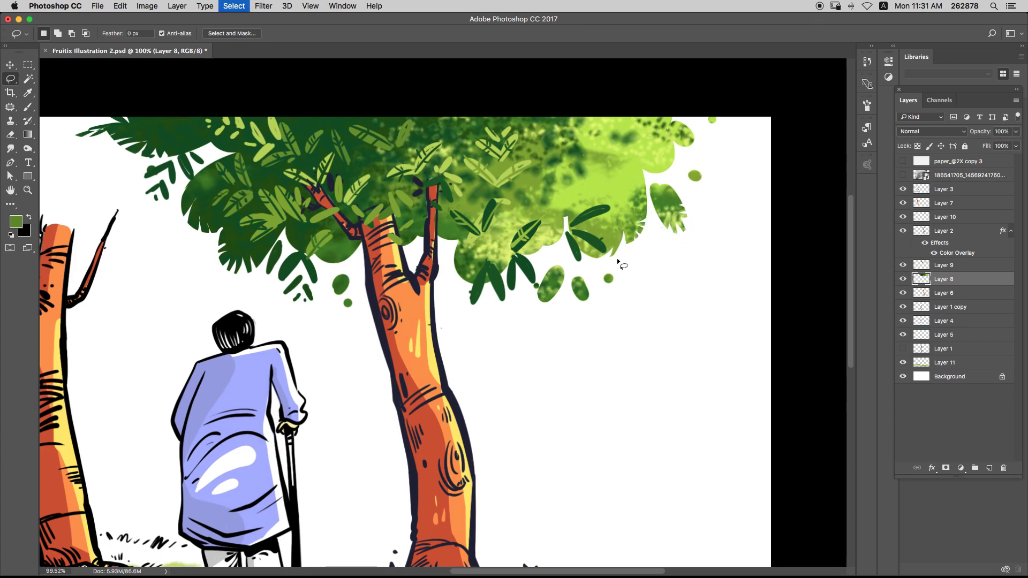
{"action": "left_click_drag", "start_coordinate": [687, 145], "coordinate": [676, 173]}
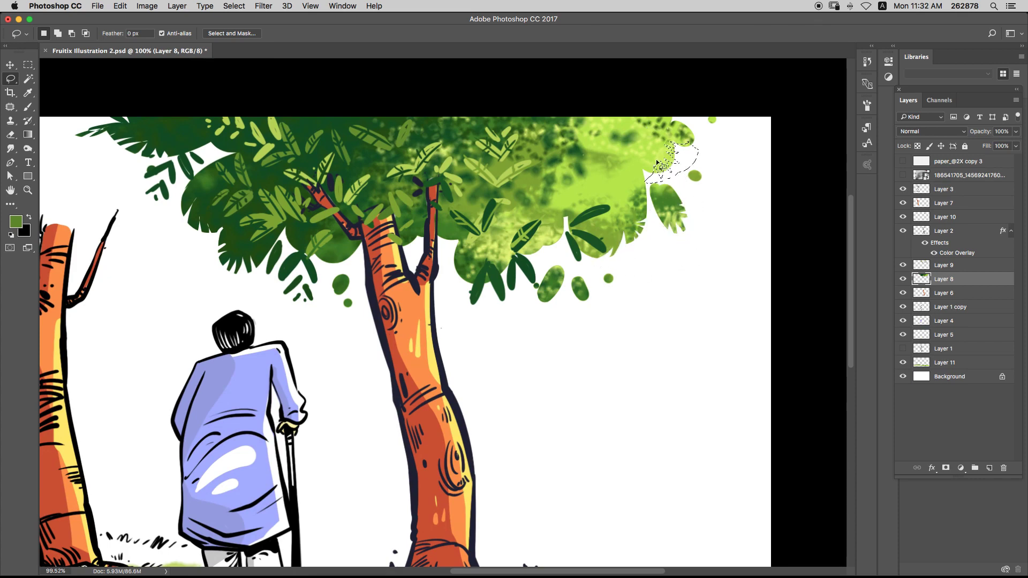
{"action": "key", "text": "BackSpace"}
{"action": "key", "text": "super+d"}
{"action": "key", "text": "super+0"}
{"action": "key", "text": "super+s"}
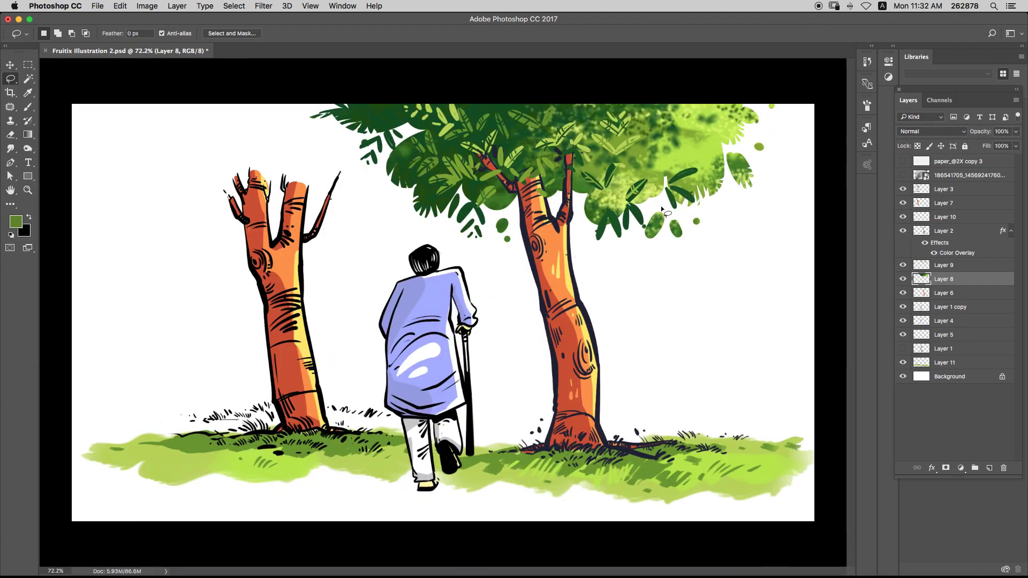
- Trim the two loose leaves hanging below the foliage into jagged tips with a lasso selection and deselect
{"action": "scroll", "coordinate": [643, 245], "scroll_direction": "up", "scroll_amount": 2}
{"action": "left_click_drag", "start_coordinate": [633, 234], "coordinate": [686, 229]}
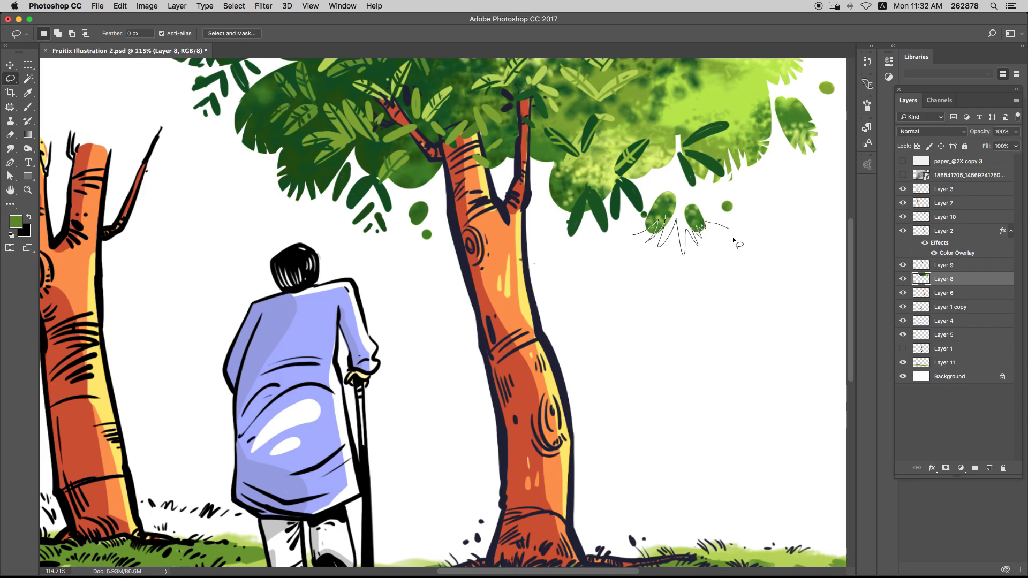
{"action": "key", "text": "super+d"}
{"action": "key", "text": "super+0"}
- On Layer 11, lasso a jagged strip along the lower grass edge below the right tree, delete it and deselect
{"action": "key", "text": "v"}
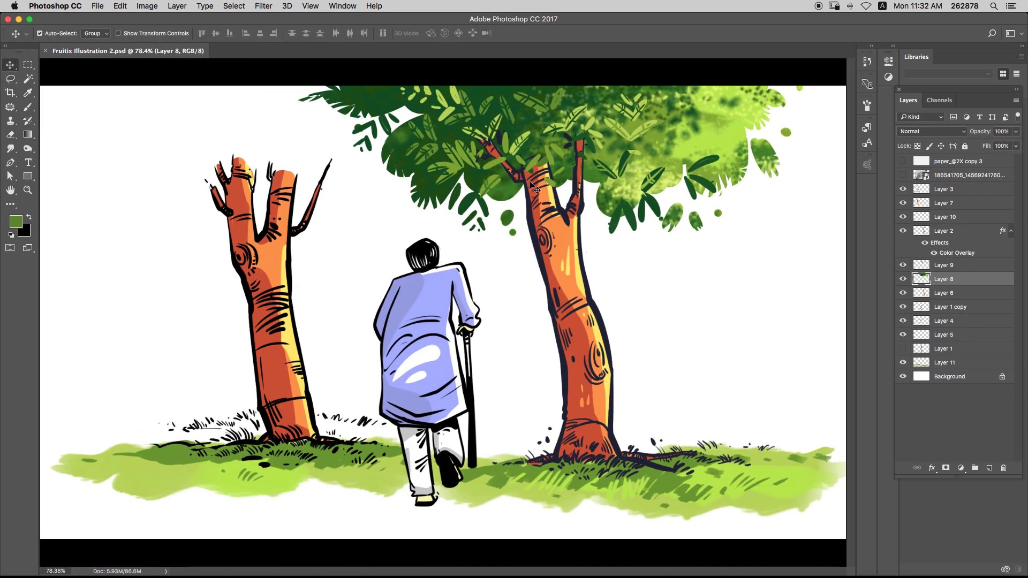
{"action": "left_click", "coordinate": [542, 496]}
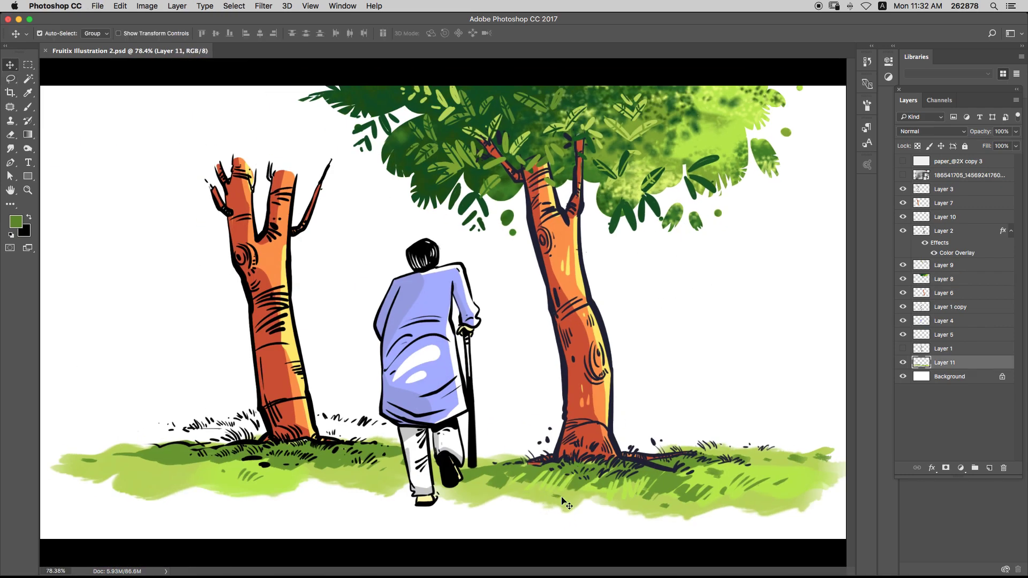
{"action": "key", "text": "l"}
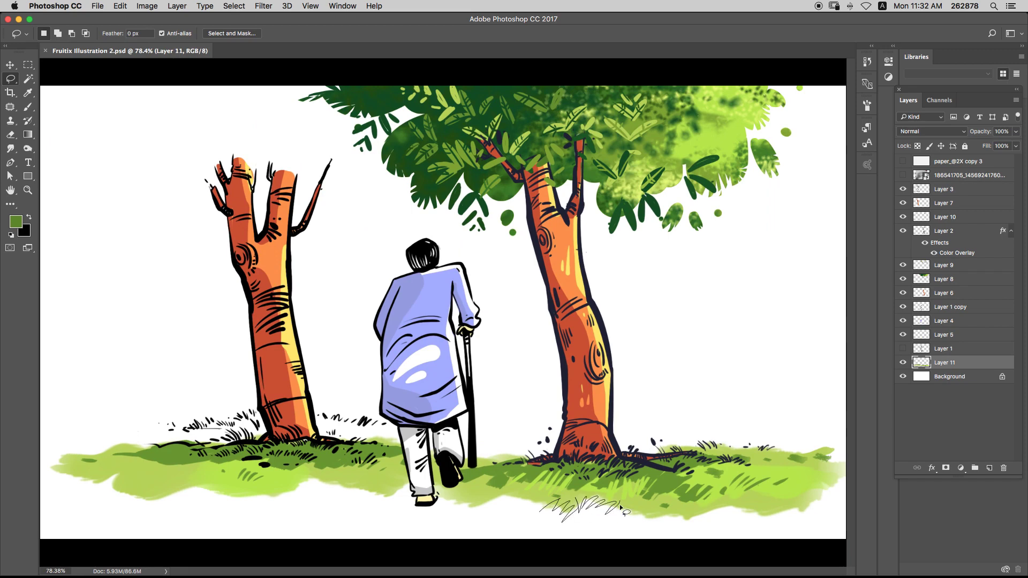
{"action": "left_click_drag", "start_coordinate": [630, 519], "coordinate": [733, 513]}
{"action": "left_click_drag", "start_coordinate": [539, 496], "coordinate": [540, 509]}
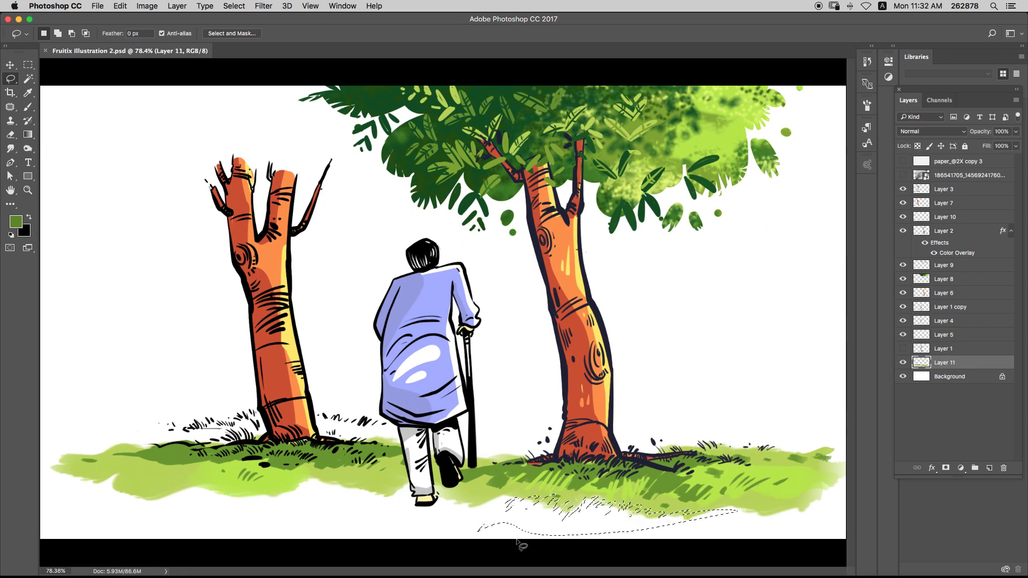
{"action": "key", "text": "BackSpace"}
{"action": "key", "text": "d"}
{"action": "key", "text": "super+d"}
{"action": "scroll", "coordinate": [625, 330], "scroll_direction": "down", "scroll_amount": 3}
{"action": "key", "text": "s"}
{"action": "key", "text": "l"}
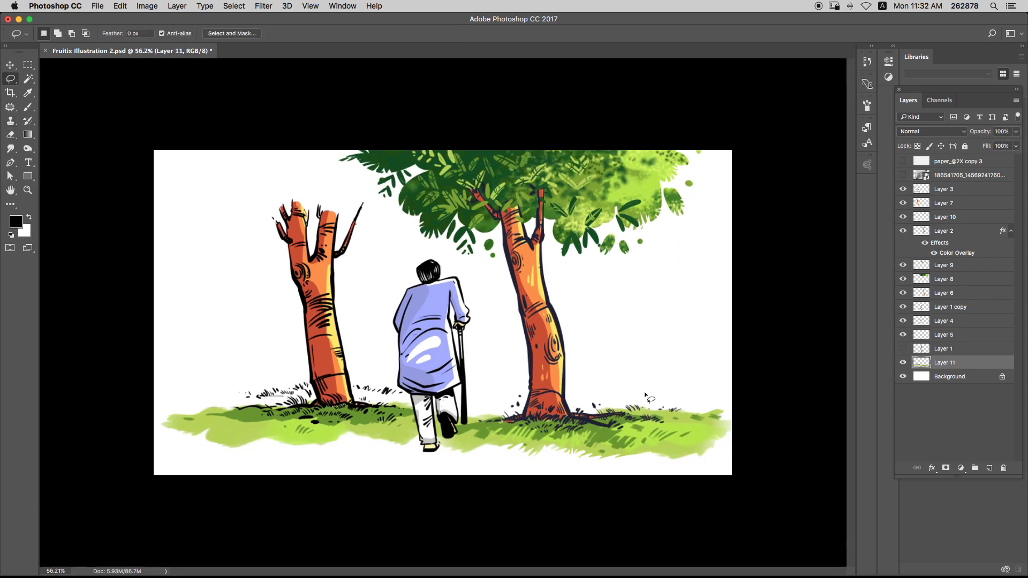
- Cut jagged grass blades into the far right part of the lower grass edge with the Lasso
{"action": "scroll", "coordinate": [635, 465], "scroll_direction": "up", "scroll_amount": 3}
{"action": "left_click_drag", "start_coordinate": [624, 458], "coordinate": [652, 454]}
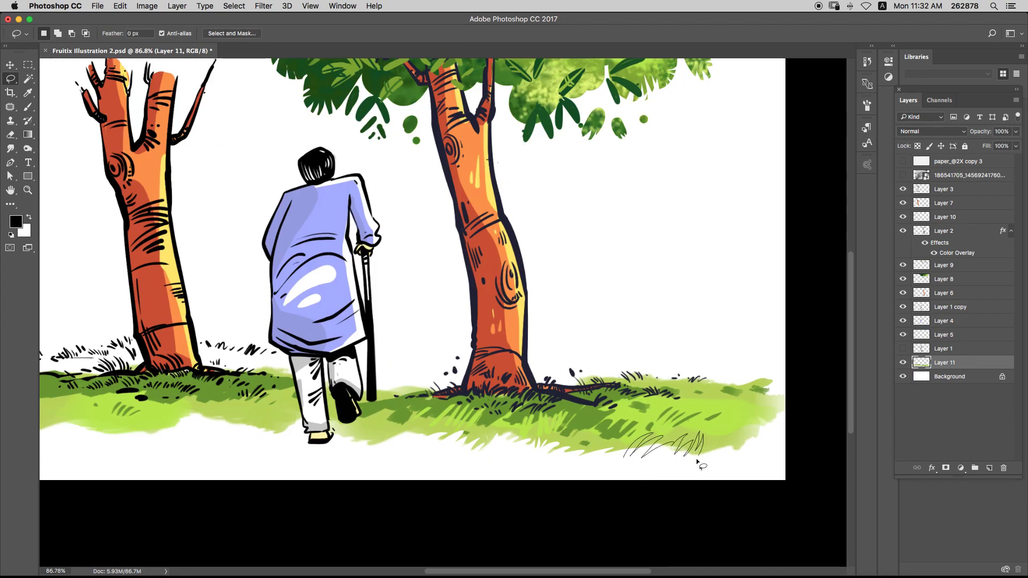
{"action": "left_click_drag", "start_coordinate": [729, 438], "coordinate": [608, 487]}
{"action": "scroll", "coordinate": [609, 487], "scroll_direction": "down", "scroll_amount": 2}
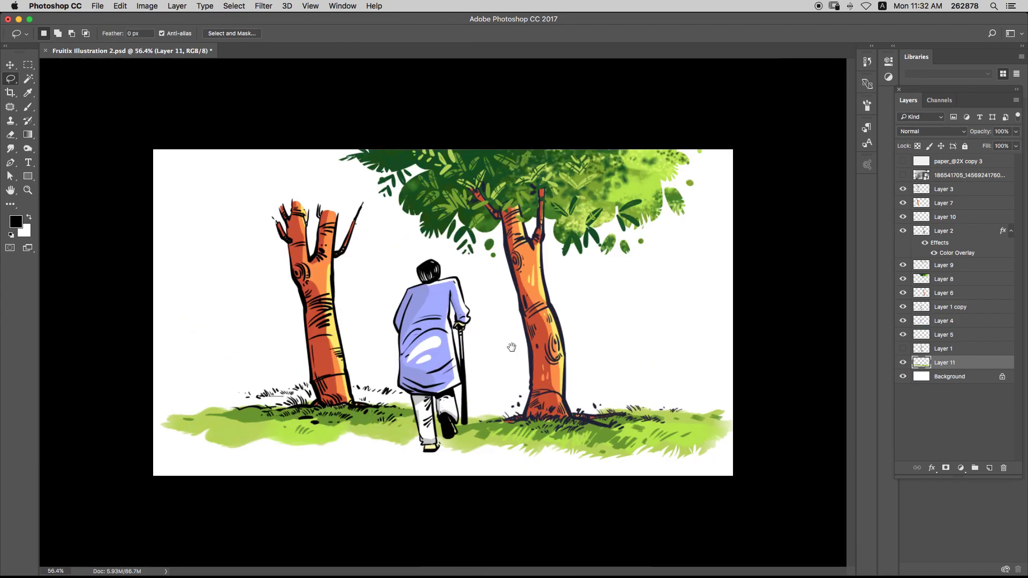
- Cut jagged grass blades into the lower grass edge between the left tree and the man, and save the file
{"action": "scroll", "coordinate": [358, 435], "scroll_direction": "up", "scroll_amount": 2}
{"action": "mouse_move", "coordinate": [344, 442]}
{"action": "left_mouse_down"}
{"action": "mouse_move", "coordinate": [387, 417]}
{"action": "mouse_move", "coordinate": [373, 451]}
{"action": "mouse_move", "coordinate": [413, 430]}
{"action": "left_mouse_up"}
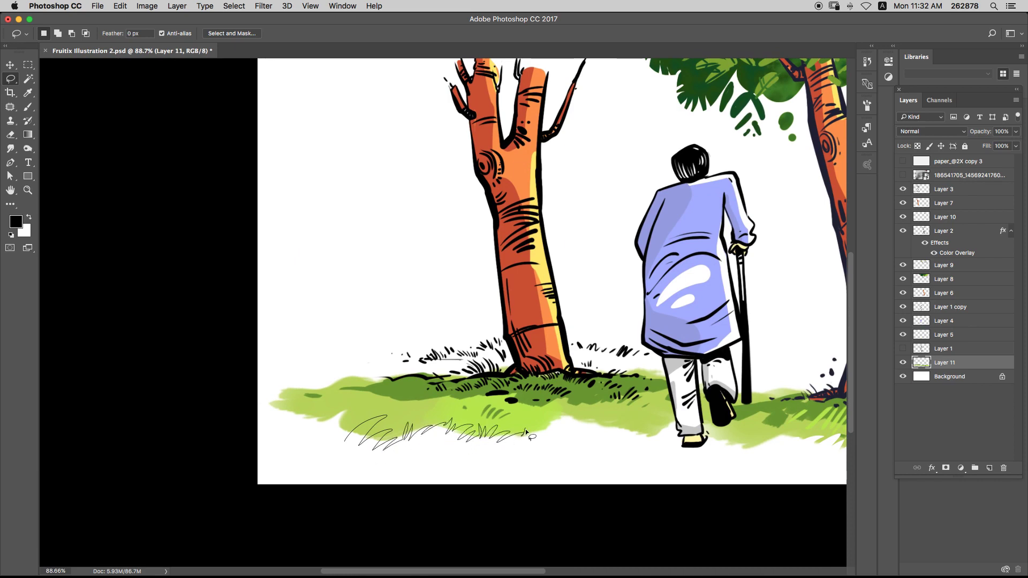
{"action": "mouse_move", "coordinate": [527, 435]}
{"action": "left_mouse_down"}
{"action": "mouse_move", "coordinate": [551, 453]}
{"action": "mouse_move", "coordinate": [343, 448]}
{"action": "mouse_move", "coordinate": [330, 482]}
{"action": "left_mouse_up"}
{"action": "key", "text": "super+f"}
{"action": "type", "text": "b"}
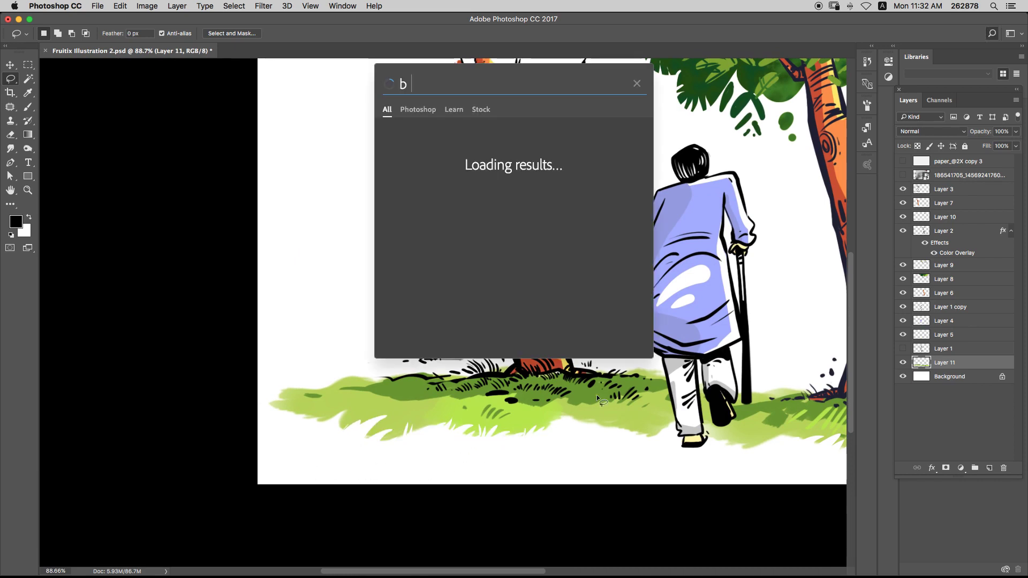
{"action": "key", "text": "Escape"}
{"action": "mouse_move", "coordinate": [594, 429]}
{"action": "left_mouse_down"}
{"action": "mouse_move", "coordinate": [644, 424]}
{"action": "mouse_move", "coordinate": [673, 435]}
{"action": "mouse_move", "coordinate": [576, 423]}
{"action": "left_mouse_up"}
{"action": "key", "text": "v"}
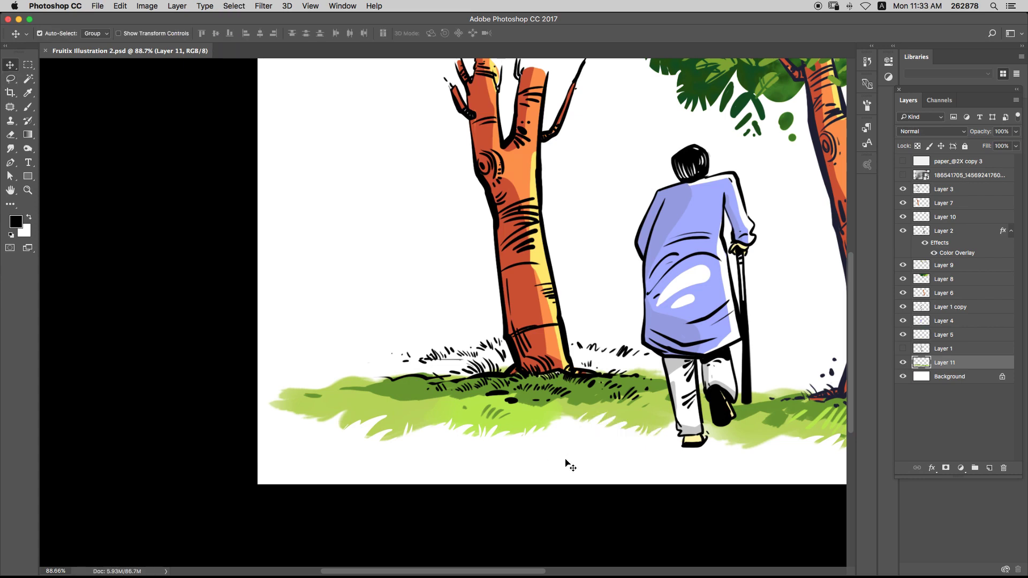
- Toggle the visibility of Layers 7, 10, 2, 8, 6 and Layer 1 copy to check what each one contains
{"action": "key", "text": "super+0"}
{"action": "scroll", "coordinate": [452, 257], "scroll_direction": "up", "scroll_amount": 3}
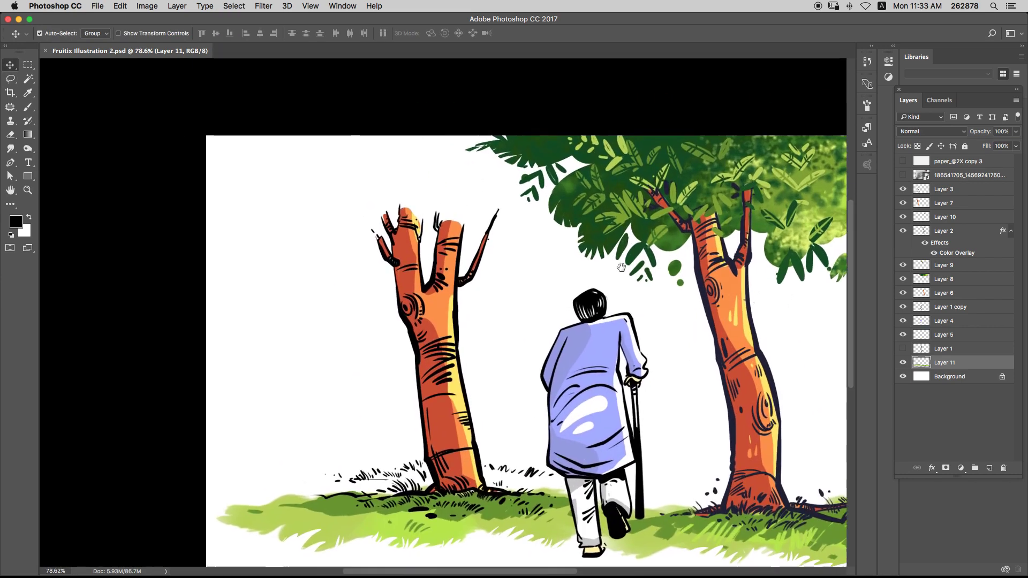
{"action": "left_click", "coordinate": [451, 257]}
{"action": "left_click", "coordinate": [903, 204]}
{"action": "left_click", "coordinate": [903, 204]}
{"action": "left_click", "coordinate": [904, 217]}
{"action": "left_click", "coordinate": [904, 218]}
{"action": "left_click", "coordinate": [903, 231]}
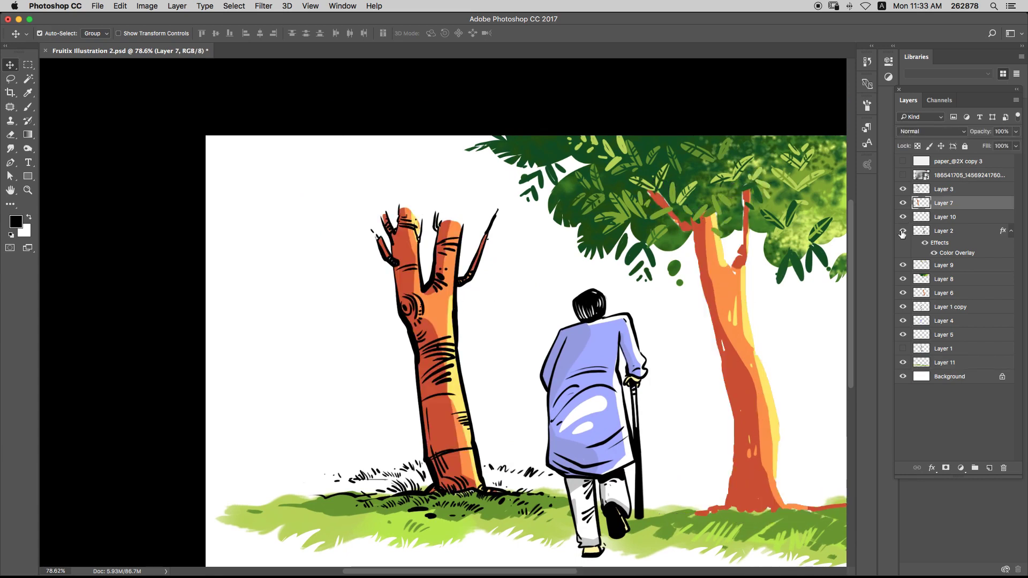
{"action": "left_click", "coordinate": [903, 231]}
{"action": "left_click", "coordinate": [903, 279]}
{"action": "left_click", "coordinate": [903, 279]}
{"action": "left_click", "coordinate": [903, 293]}
{"action": "left_click", "coordinate": [903, 293]}
{"action": "left_click", "coordinate": [903, 307]}
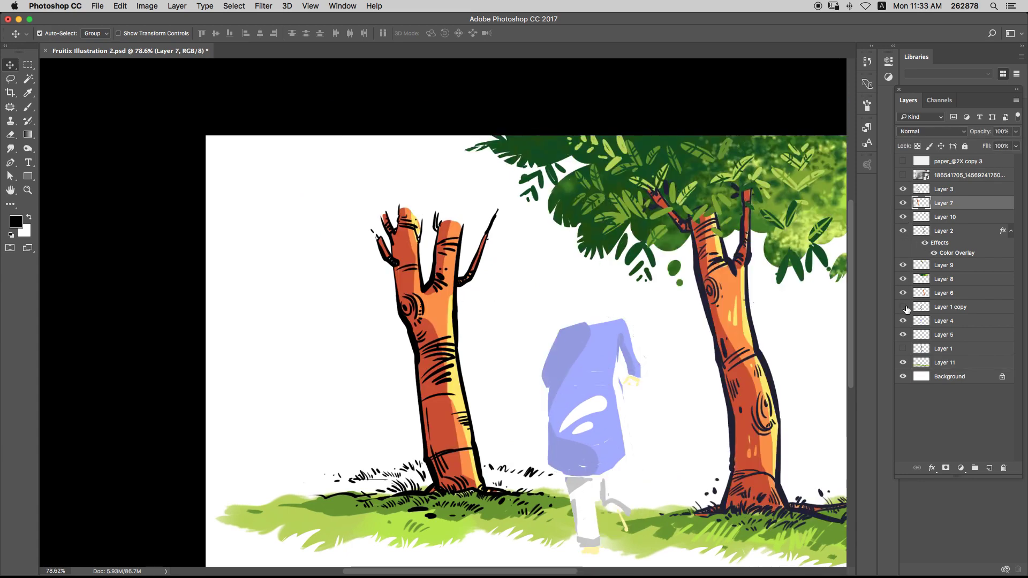
{"action": "left_click", "coordinate": [904, 307]}
- Try to group the layers from Layer 6 up to Layer 7
{"action": "left_click", "coordinate": [928, 295]}
{"action": "left_click", "coordinate": [930, 207], "text": "shift"}
{"action": "key", "text": "super+g"}
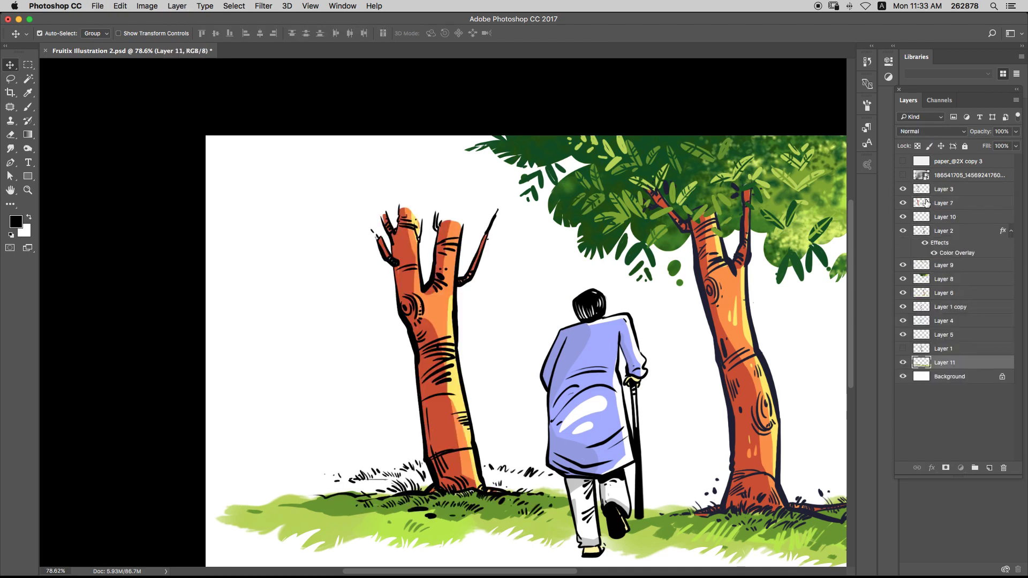
- Group the layers from Layer 10 down to Layer 6, name the group Tree 1, and move it above Layer 3
{"action": "left_click", "coordinate": [927, 203]}
{"action": "left_click", "coordinate": [932, 217]}
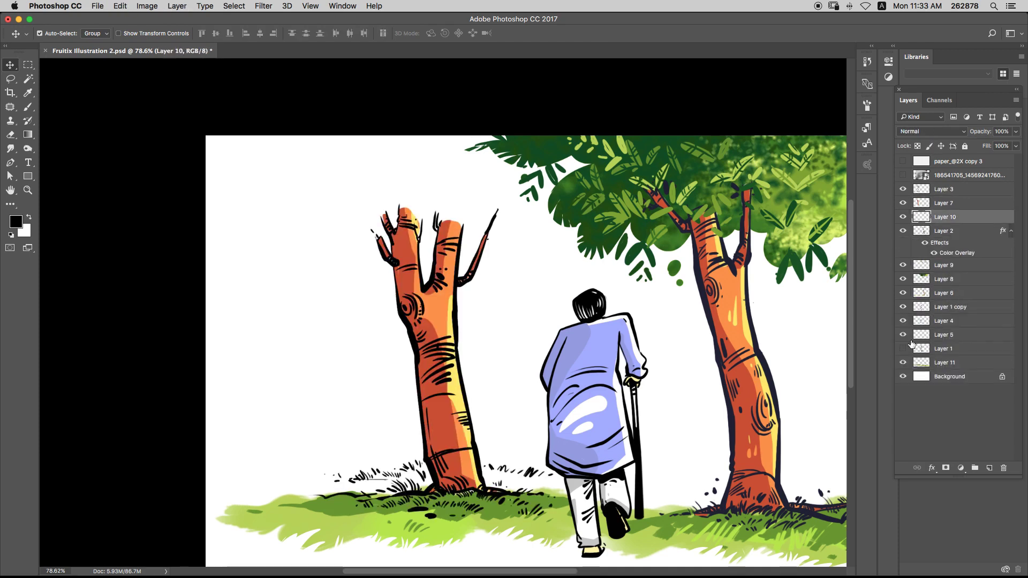
{"action": "left_click", "coordinate": [904, 307]}
{"action": "left_click", "coordinate": [904, 307]}
{"action": "left_click", "coordinate": [933, 293], "text": "shift"}
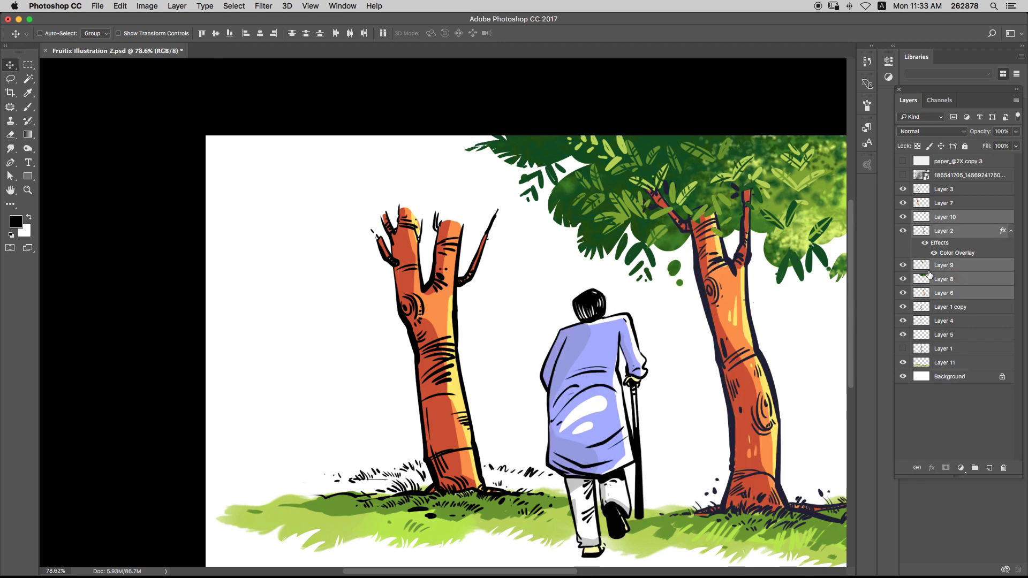
{"action": "key", "text": "super+g"}
{"action": "double_click", "coordinate": [932, 217]}
{"action": "type", "text": "Tree"}
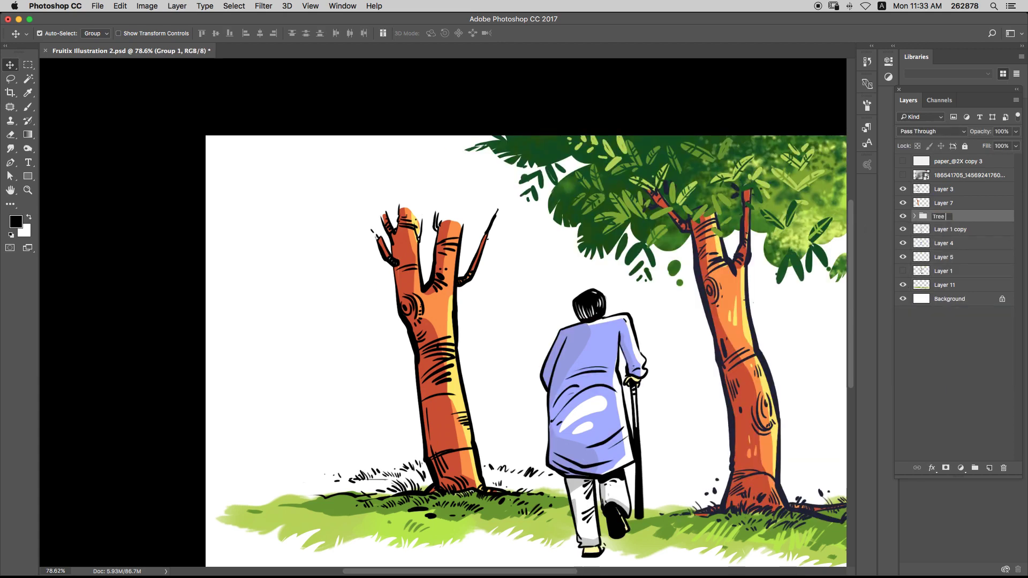
{"action": "type", "text": " 1"}
{"action": "key", "text": "Return"}
{"action": "key", "text": "super+bracketright"}
{"action": "key", "text": "super+bracketright"}
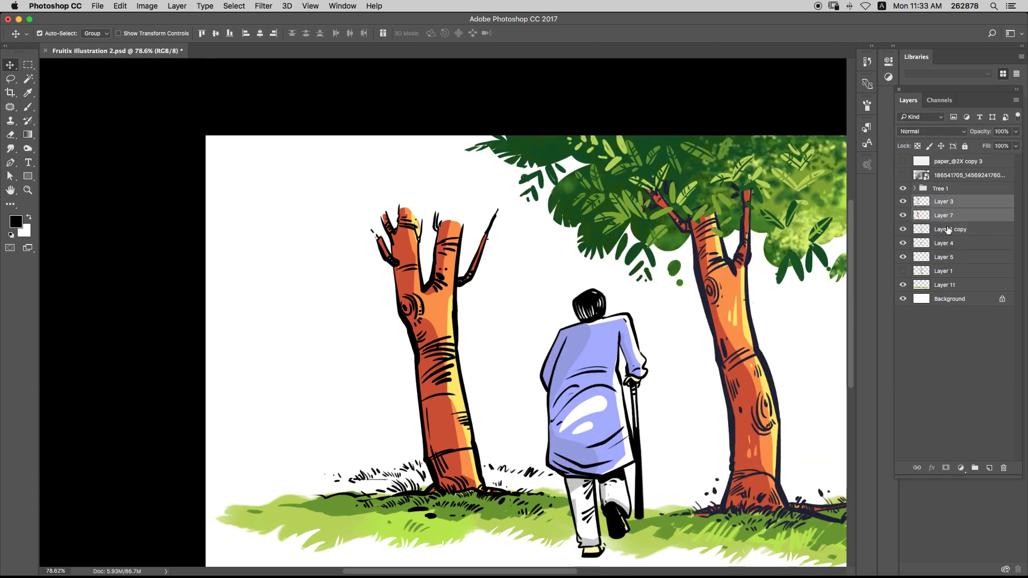
- Group Layer 1 copy, Layer 4 and Layer 5 and name the group Old Man
{"action": "left_click", "coordinate": [943, 231]}
{"action": "left_click", "coordinate": [939, 259], "text": "shift"}
{"action": "key", "text": "super+g"}
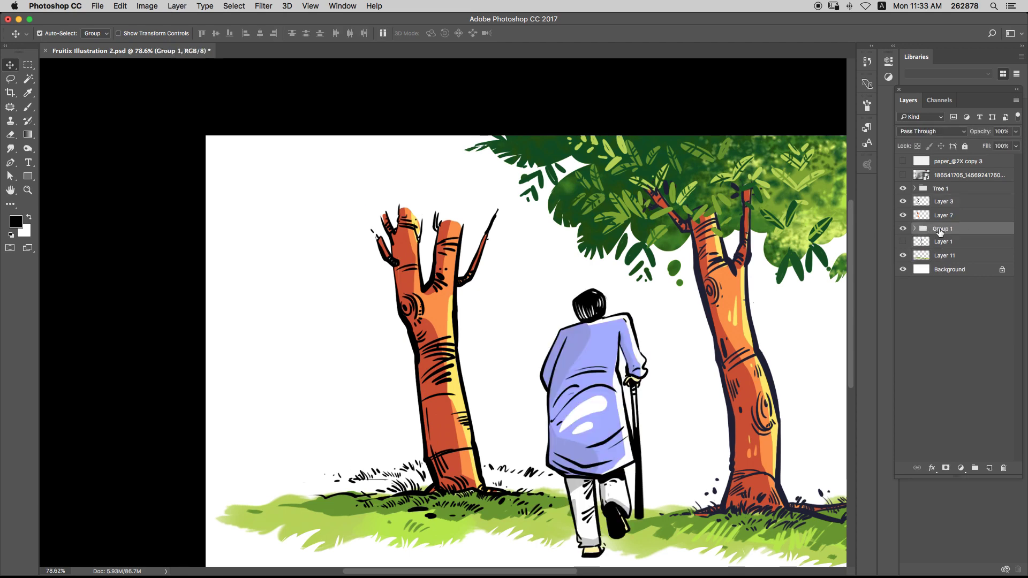
{"action": "type", "text": "Old Man"}
{"action": "key", "text": "Return"}
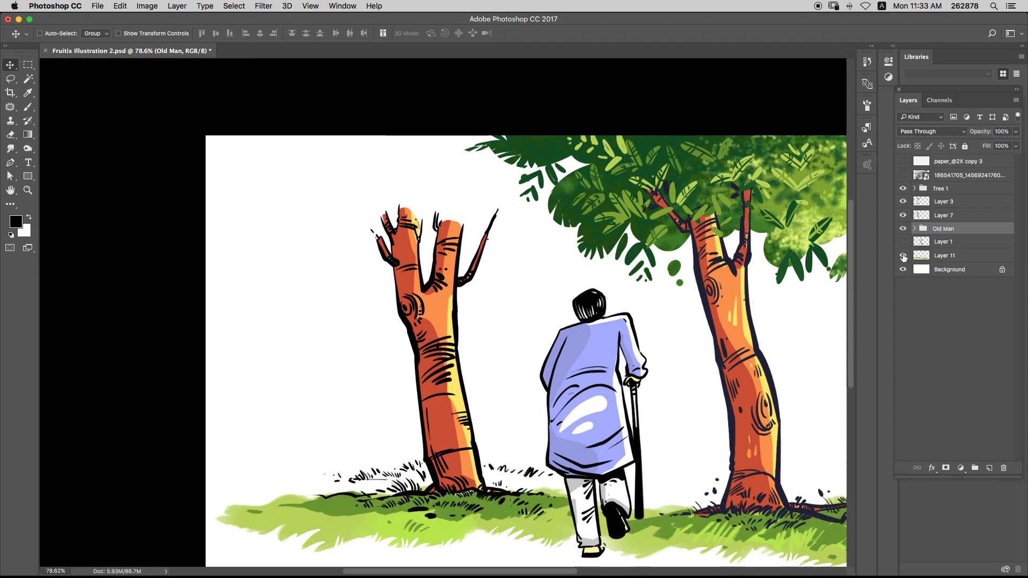
- Add a Color Overlay effect to Layer 3, the left tree's line art
{"action": "left_click", "coordinate": [922, 206]}
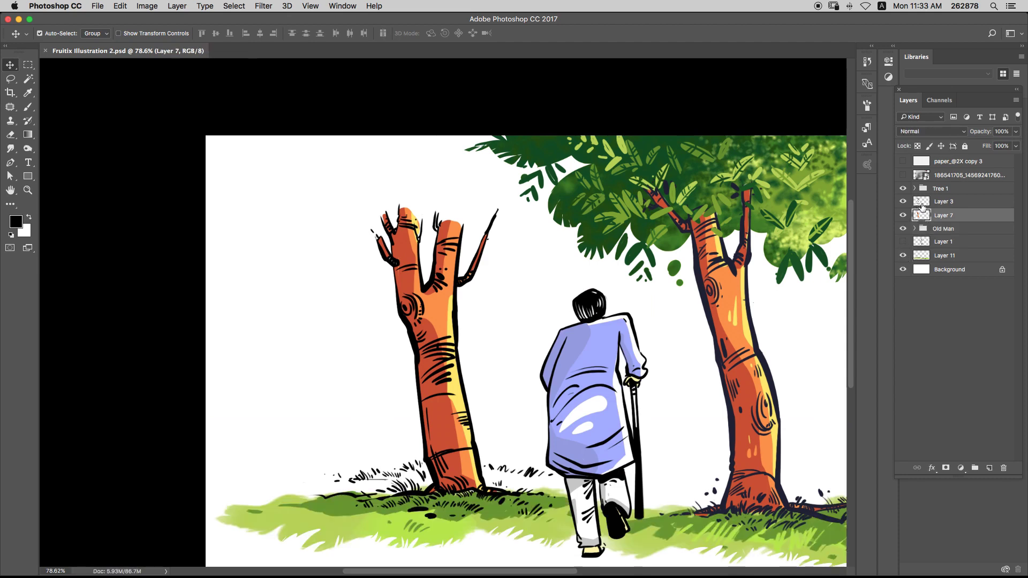
{"action": "left_click", "coordinate": [932, 469]}
{"action": "left_click", "coordinate": [956, 523]}
{"action": "key", "text": "Return"}
{"action": "key", "text": "s"}
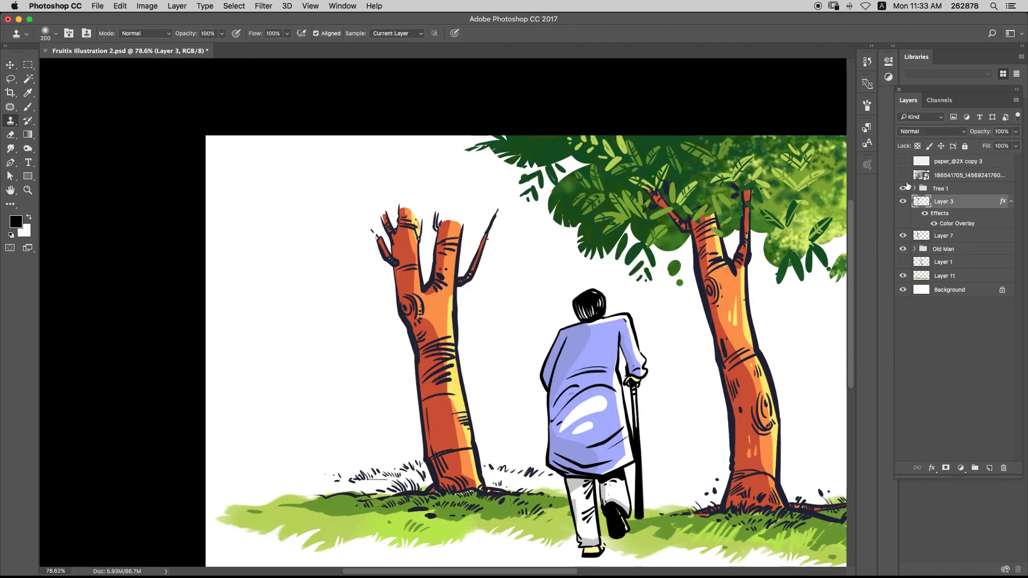
- Lasso a jagged foliage shape over the left tree and fill it with the right tree's dark green on a new layer above Old Man
{"action": "key", "text": "l"}
{"action": "mouse_move", "coordinate": [381, 230]}
{"action": "left_mouse_down"}
{"action": "mouse_move", "coordinate": [310, 219]}
{"action": "mouse_move", "coordinate": [281, 186]}
{"action": "mouse_move", "coordinate": [315, 154]}
{"action": "mouse_move", "coordinate": [300, 137]}
{"action": "left_mouse_up"}
{"action": "mouse_move", "coordinate": [489, 123]}
{"action": "left_mouse_down"}
{"action": "mouse_move", "coordinate": [510, 164]}
{"action": "mouse_move", "coordinate": [545, 192]}
{"action": "mouse_move", "coordinate": [530, 247]}
{"action": "mouse_move", "coordinate": [458, 217]}
{"action": "mouse_move", "coordinate": [389, 243]}
{"action": "mouse_move", "coordinate": [360, 230]}
{"action": "mouse_move", "coordinate": [315, 266]}
{"action": "mouse_move", "coordinate": [320, 245]}
{"action": "mouse_move", "coordinate": [288, 234]}
{"action": "mouse_move", "coordinate": [235, 241]}
{"action": "mouse_move", "coordinate": [243, 202]}
{"action": "mouse_move", "coordinate": [222, 184]}
{"action": "mouse_move", "coordinate": [254, 175]}
{"action": "mouse_move", "coordinate": [230, 157]}
{"action": "mouse_move", "coordinate": [302, 118]}
{"action": "mouse_move", "coordinate": [538, 85]}
{"action": "mouse_move", "coordinate": [584, 143]}
{"action": "left_mouse_up"}
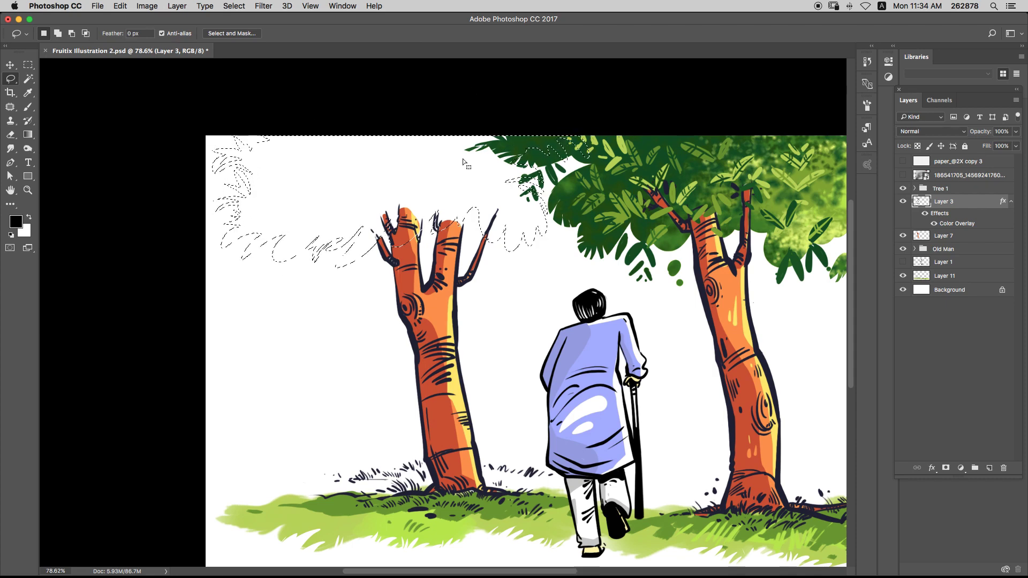
{"action": "key", "text": "b"}
{"action": "left_click", "coordinate": [645, 225], "text": "alt"}
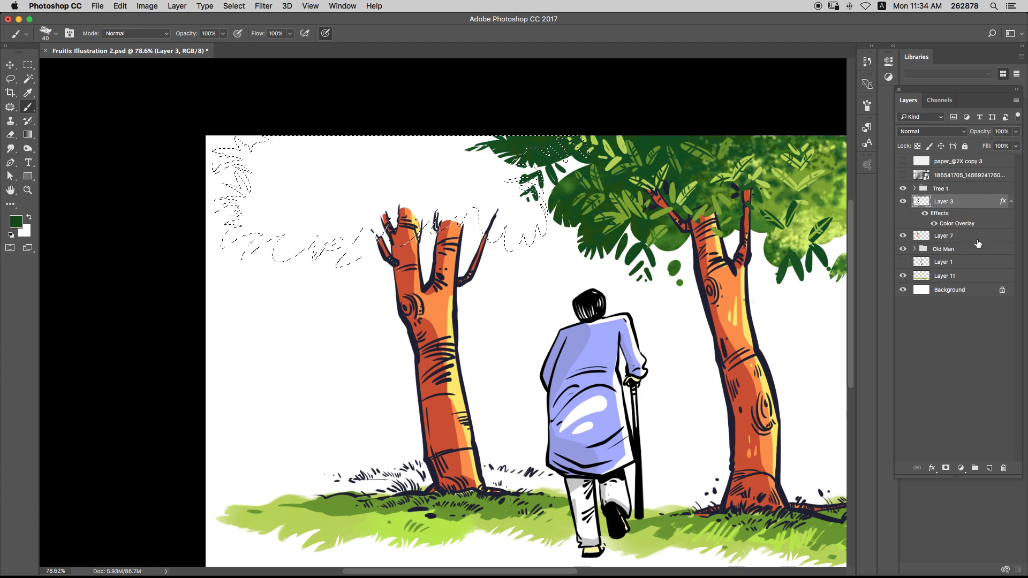
{"action": "left_click", "coordinate": [947, 248]}
{"action": "key", "text": "super+shift+n"}
{"action": "key", "text": "Return"}
{"action": "key", "text": "alt+BackSpace"}
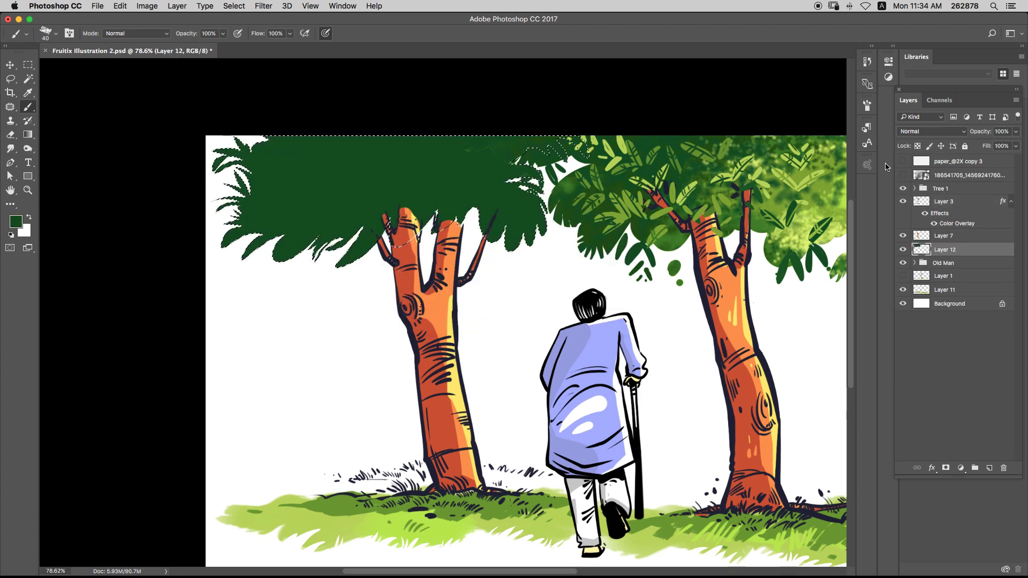
{"action": "key", "text": "super+d"}
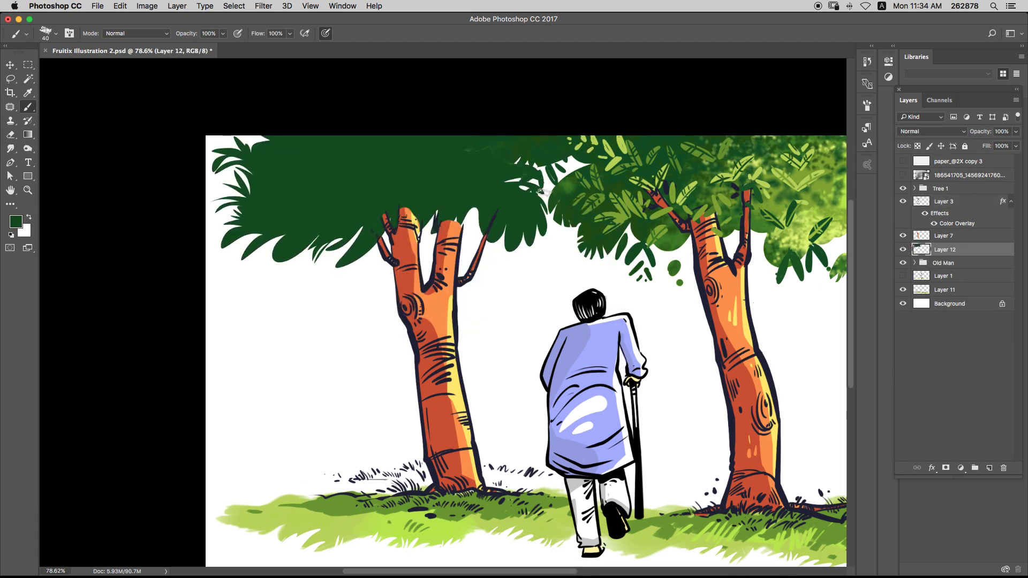
- Fill the gap between the two tree crowns with dark green and paint small leaves along the left foliage's lower edge
{"action": "left_click_drag", "start_coordinate": [511, 172], "coordinate": [577, 153]}
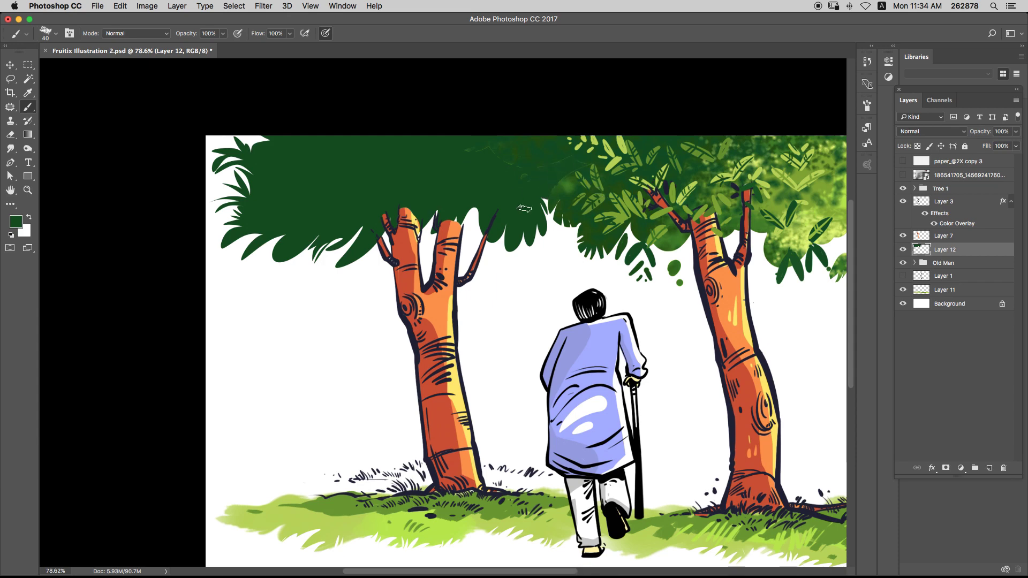
{"action": "left_click_drag", "start_coordinate": [439, 222], "coordinate": [432, 231]}
{"action": "left_click_drag", "start_coordinate": [470, 207], "coordinate": [474, 233]}
{"action": "left_click_drag", "start_coordinate": [372, 244], "coordinate": [376, 271]}
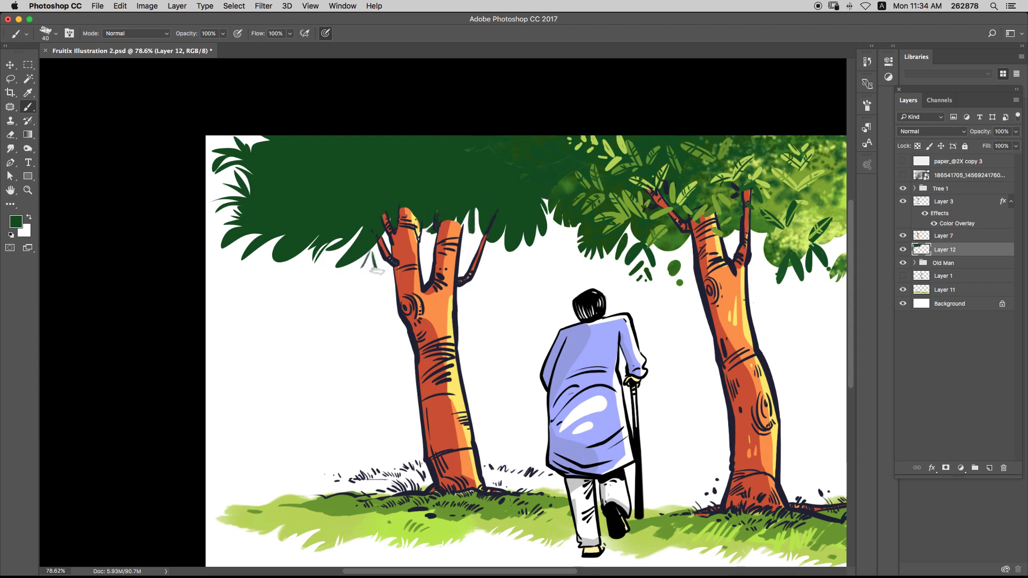
{"action": "left_click_drag", "start_coordinate": [520, 249], "coordinate": [543, 237]}
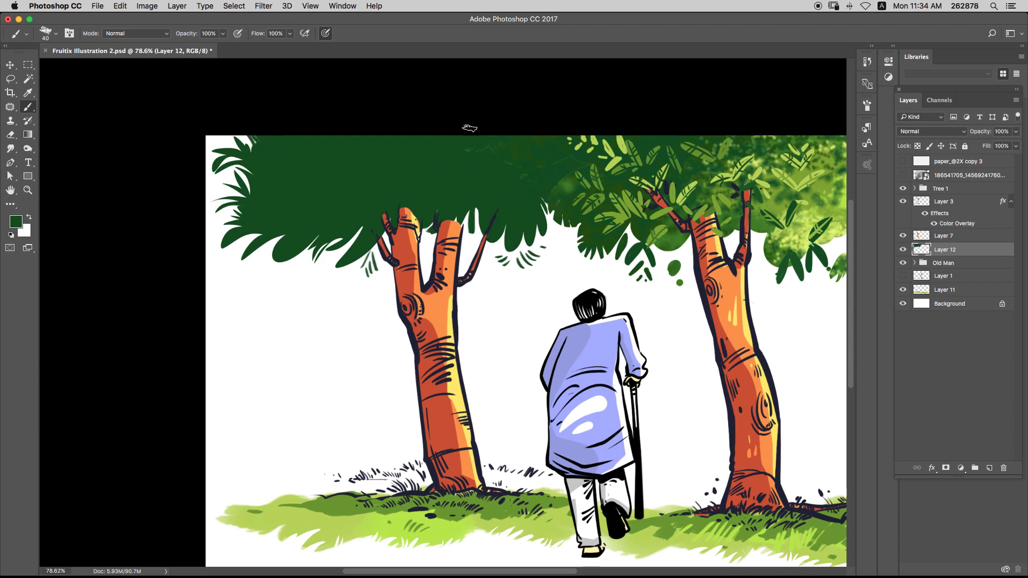
{"action": "left_click_drag", "start_coordinate": [298, 261], "coordinate": [293, 270]}
{"action": "left_click_drag", "start_coordinate": [362, 266], "coordinate": [339, 276]}
{"action": "mouse_move", "coordinate": [259, 253]}
{"action": "left_mouse_down"}
{"action": "mouse_move", "coordinate": [277, 236]}
{"action": "mouse_move", "coordinate": [260, 266]}
{"action": "left_mouse_up"}
{"action": "mouse_move", "coordinate": [503, 225]}
{"action": "left_mouse_down"}
{"action": "mouse_move", "coordinate": [477, 222]}
{"action": "mouse_move", "coordinate": [476, 236]}
{"action": "left_mouse_up"}
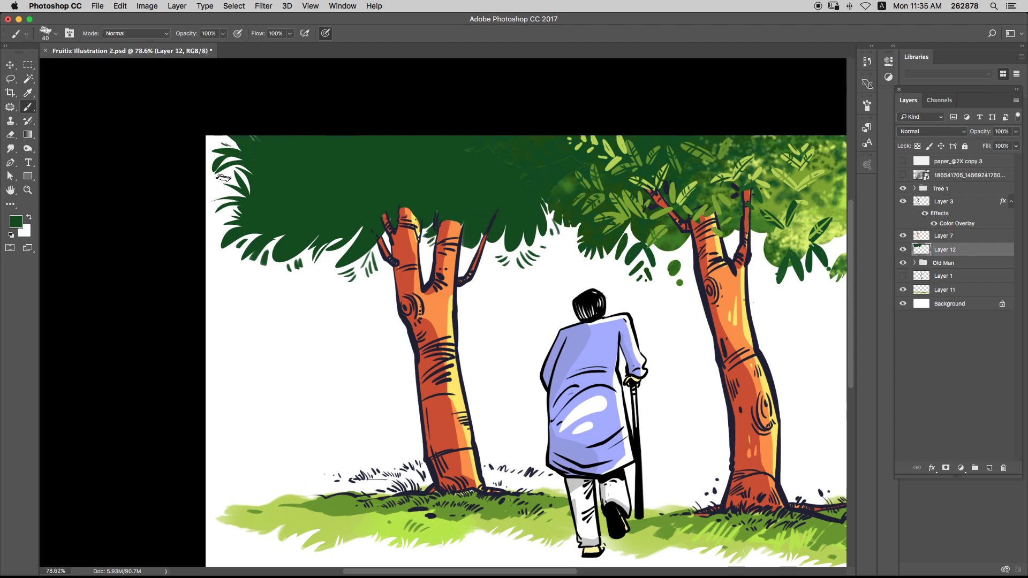
- Load the left foliage as a selection and paint light-green and mid-green patches inside it with an 800 px textured brush
{"action": "left_click", "coordinate": [919, 251], "text": "super"}
{"action": "key", "text": "]"}
{"action": "key", "text": "]"}
{"action": "key", "text": "]"}
{"action": "key", "text": "]"}
{"action": "key", "text": "]"}
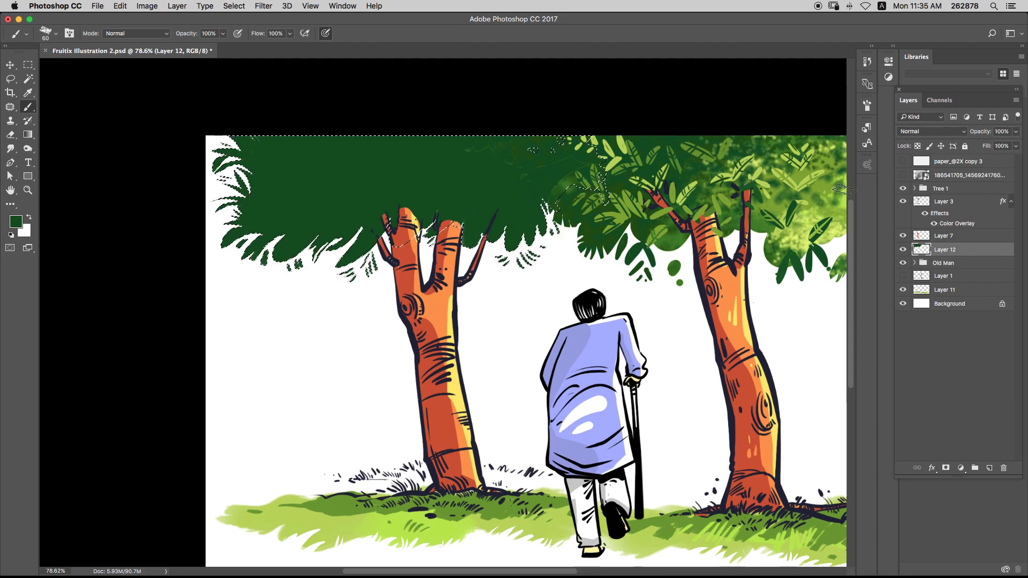
{"action": "left_click_drag", "start_coordinate": [721, 208], "coordinate": [705, 210]}
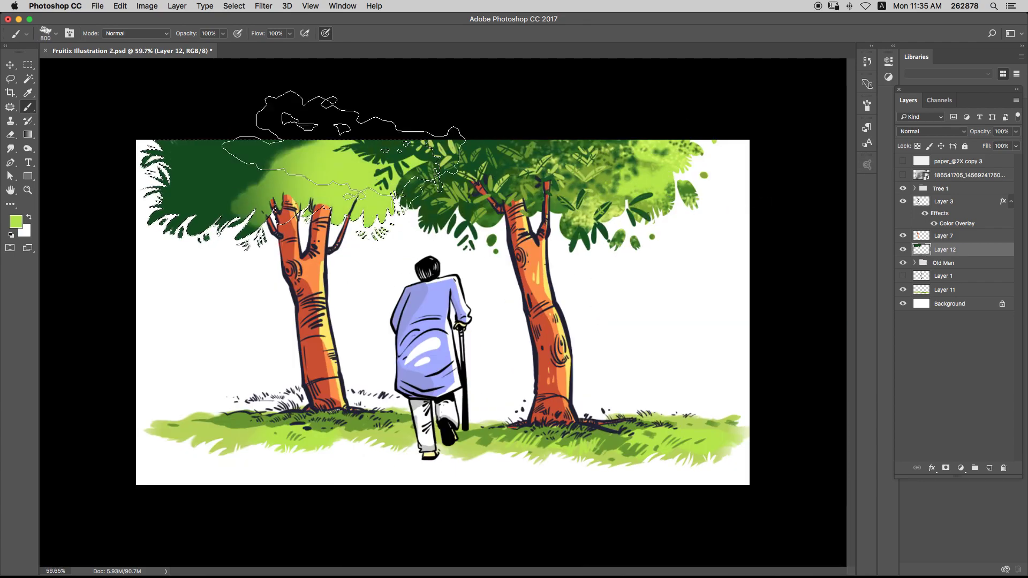
{"action": "left_click", "coordinate": [249, 204], "text": "alt"}
{"action": "mouse_move", "coordinate": [300, 177]}
{"action": "left_mouse_down"}
{"action": "mouse_move", "coordinate": [396, 174]}
{"action": "mouse_move", "coordinate": [257, 188]}
{"action": "left_mouse_up"}
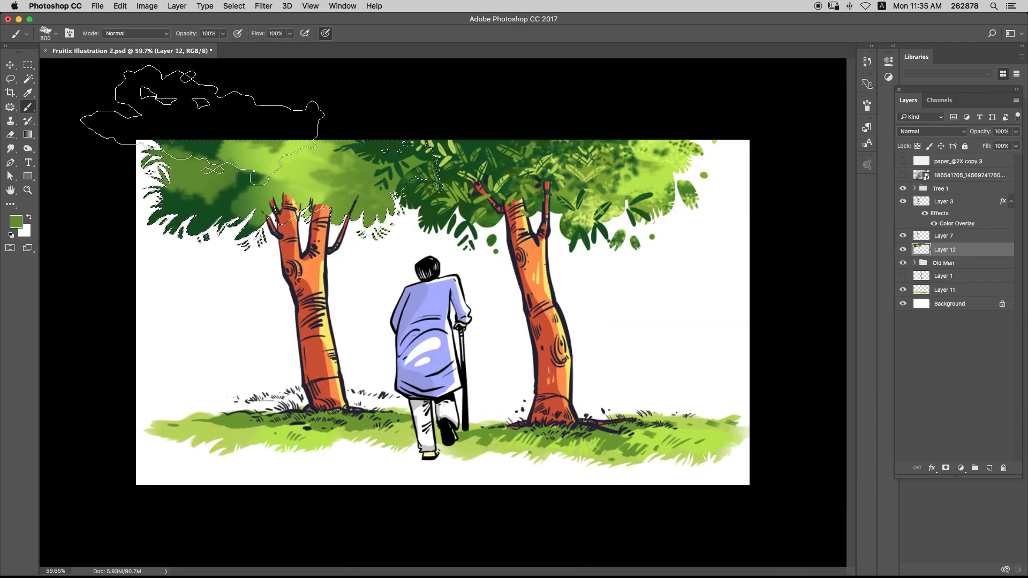
- Paint dark-green shading back into the left tree's foliage and deselect it
{"action": "right_click", "coordinate": [572, 111]}
{"action": "key", "text": "Escape"}
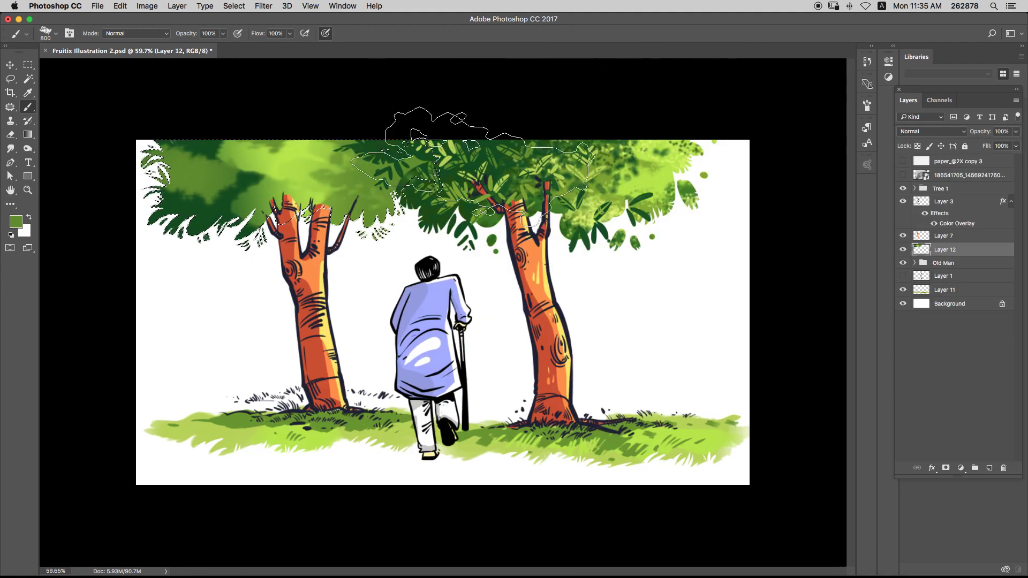
{"action": "left_click", "coordinate": [244, 217], "text": "alt"}
{"action": "mouse_move", "coordinate": [251, 209]}
{"action": "left_mouse_down"}
{"action": "mouse_move", "coordinate": [395, 236]}
{"action": "mouse_move", "coordinate": [177, 198]}
{"action": "left_mouse_up"}
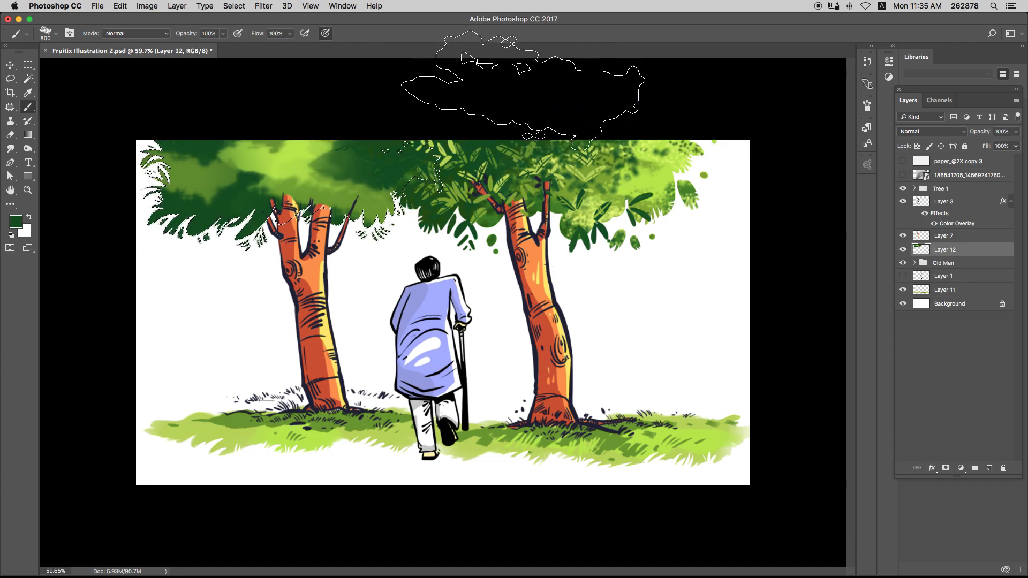
{"action": "key", "text": "super+d"}
- Lasso a cluster of pointed leaves above the left tree's trunk and fill it dark green on a new layer above Layer 3
{"action": "key", "text": "v"}
{"action": "scroll", "coordinate": [393, 212], "scroll_direction": "up", "scroll_amount": 3}
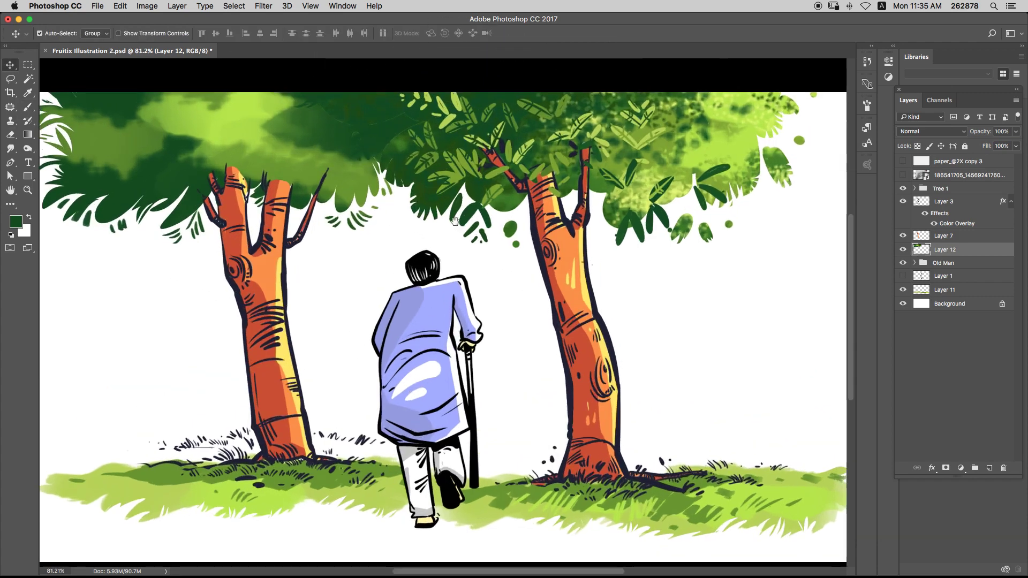
{"action": "left_click_drag", "start_coordinate": [414, 95], "coordinate": [586, 134]}
{"action": "key", "text": "super"}
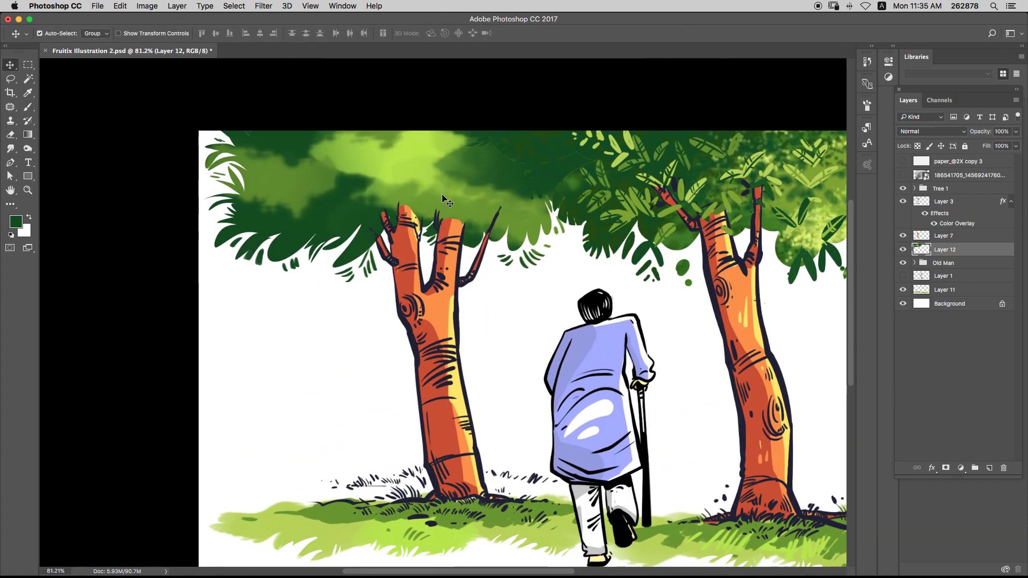
{"action": "key", "text": "l"}
{"action": "mouse_move", "coordinate": [393, 210]}
{"action": "left_mouse_down"}
{"action": "mouse_move", "coordinate": [412, 196]}
{"action": "mouse_move", "coordinate": [404, 208]}
{"action": "mouse_move", "coordinate": [354, 203]}
{"action": "left_mouse_up"}
{"action": "key", "text": "super+shift+alt+n"}
{"action": "key", "text": "b"}
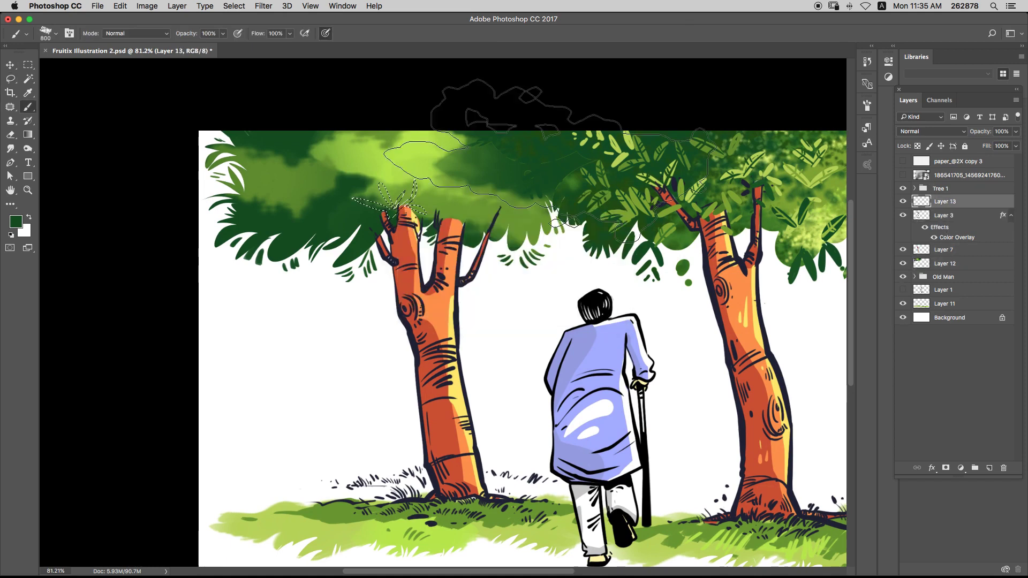
- Switch to a hard round brush and reduce its size to 20 px
{"action": "left_click", "coordinate": [56, 35]}
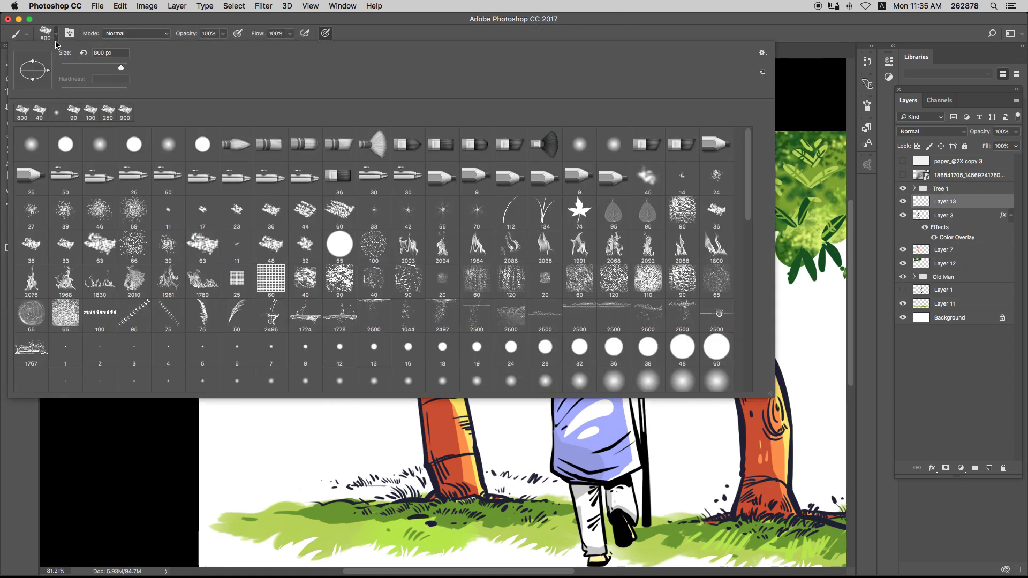
{"action": "double_click", "coordinate": [134, 144]}
{"action": "key", "text": "F5"}
{"action": "left_click_drag", "start_coordinate": [752, 282], "coordinate": [733, 282]}
{"action": "key", "text": "F5"}
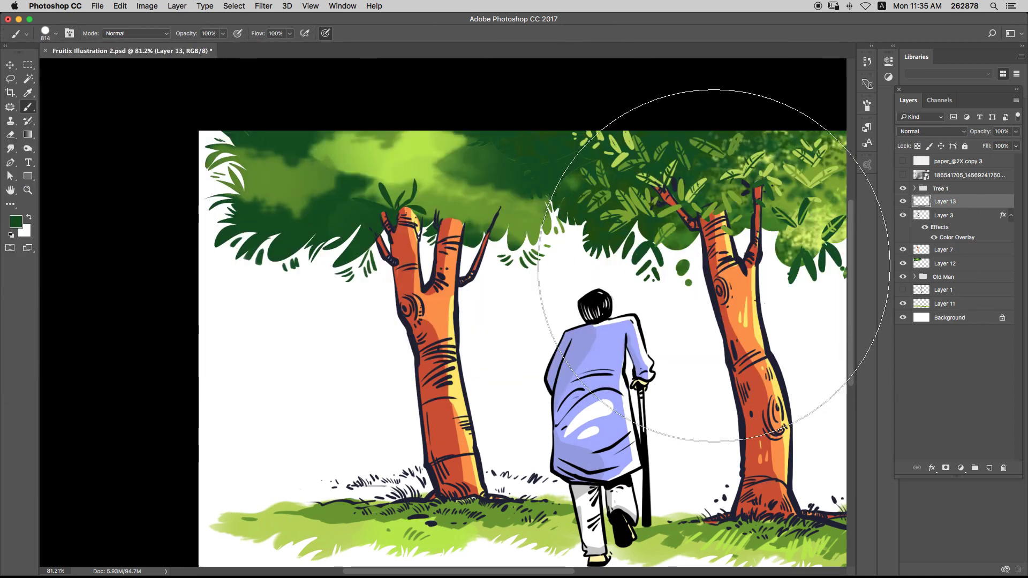
{"action": "key", "text": "bracketleft"}
{"action": "key", "text": "bracketleft"}
{"action": "key", "text": "bracketleft"}
{"action": "key", "text": "bracketleft"}
{"action": "key", "text": "bracketleft"}
{"action": "key", "text": "bracketleft"}
{"action": "key", "text": "bracketleft"}
{"action": "key", "text": "bracketleft"}
{"action": "key", "text": "bracketleft"}
{"action": "key", "text": "bracketleft"}
{"action": "key", "text": "bracketleft"}
{"action": "key", "text": "bracketleft"}
{"action": "key", "text": "bracketleft"}
{"action": "key", "text": "bracketleft"}
{"action": "key", "text": "bracketleft"}
{"action": "key", "text": "bracketleft"}
{"action": "key", "text": "bracketleft"}
{"action": "key", "text": "bracketleft"}
{"action": "key", "text": "bracketleft"}
{"action": "key", "text": "bracketleft"}
- Paint light-green leaves around the left tree's cut branch tops, undoing the unwanted strokes
{"action": "left_click", "coordinate": [418, 170], "text": "alt"}
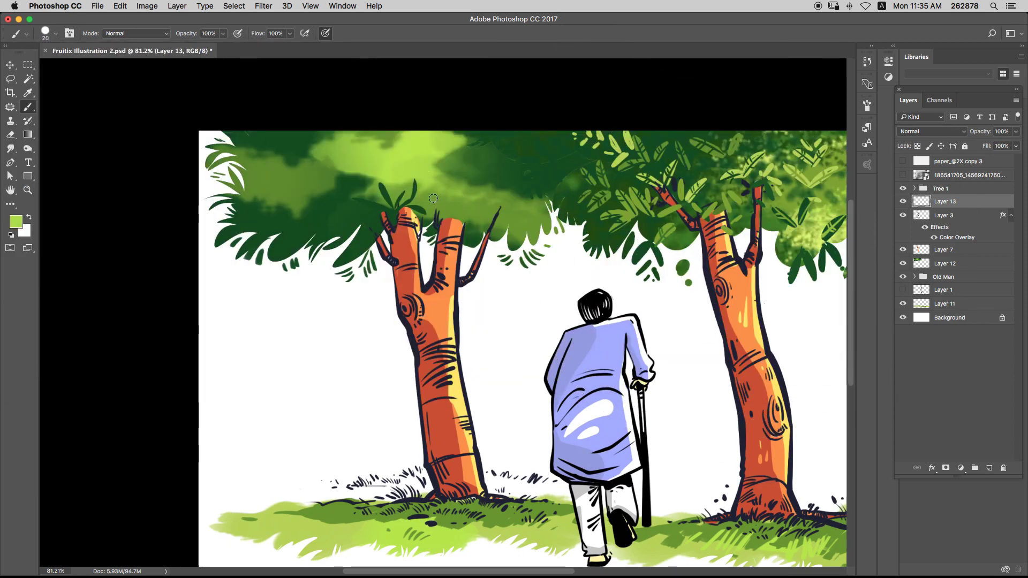
{"action": "left_click_drag", "start_coordinate": [464, 190], "coordinate": [446, 214]}
{"action": "mouse_move", "coordinate": [357, 206]}
{"action": "left_mouse_down"}
{"action": "mouse_move", "coordinate": [372, 201]}
{"action": "mouse_move", "coordinate": [390, 226]}
{"action": "left_mouse_up"}
{"action": "mouse_move", "coordinate": [355, 209]}
{"action": "left_mouse_down"}
{"action": "mouse_move", "coordinate": [386, 223]}
{"action": "mouse_move", "coordinate": [375, 256]}
{"action": "left_mouse_up"}
{"action": "key", "text": "super+z"}
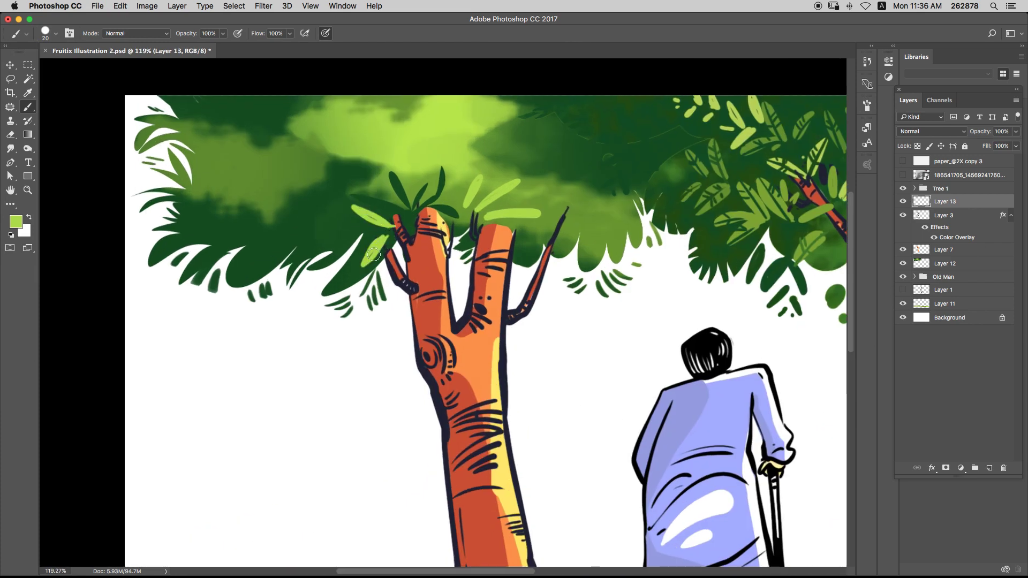
{"action": "mouse_move", "coordinate": [390, 205]}
{"action": "left_mouse_down"}
{"action": "mouse_move", "coordinate": [372, 167]}
{"action": "mouse_move", "coordinate": [391, 206]}
{"action": "mouse_move", "coordinate": [379, 191]}
{"action": "mouse_move", "coordinate": [442, 139]}
{"action": "left_mouse_up"}
{"action": "key", "text": "super+z"}
- Paint more dark-green and light-green leaves above the left tree's branches, sampling the colours from the existing leaves
{"action": "left_click", "coordinate": [398, 187], "text": "alt"}
{"action": "mouse_move", "coordinate": [454, 175]}
{"action": "left_mouse_down"}
{"action": "mouse_move", "coordinate": [482, 155]}
{"action": "mouse_move", "coordinate": [462, 192]}
{"action": "left_mouse_up"}
{"action": "left_click_drag", "start_coordinate": [454, 145], "coordinate": [446, 174]}
{"action": "left_click", "coordinate": [531, 215], "text": "alt"}
{"action": "mouse_move", "coordinate": [565, 215]}
{"action": "left_mouse_down"}
{"action": "mouse_move", "coordinate": [548, 185]}
{"action": "mouse_move", "coordinate": [598, 205]}
{"action": "left_mouse_up"}
{"action": "left_click", "coordinate": [587, 184], "text": "alt"}
{"action": "left_click_drag", "start_coordinate": [554, 141], "coordinate": [634, 170]}
{"action": "mouse_move", "coordinate": [452, 188]}
{"action": "left_mouse_down"}
{"action": "mouse_move", "coordinate": [438, 168]}
{"action": "mouse_move", "coordinate": [461, 183]}
{"action": "mouse_move", "coordinate": [410, 179]}
{"action": "left_mouse_up"}
- Reduce the brush to 9 px and paint a mid-green leaf beside the left tree's leaf cluster
{"action": "left_click", "coordinate": [398, 201], "text": "alt"}
{"action": "mouse_move", "coordinate": [423, 238]}
{"action": "left_mouse_down"}
{"action": "mouse_move", "coordinate": [399, 222]}
{"action": "mouse_move", "coordinate": [401, 250]}
{"action": "mouse_move", "coordinate": [397, 214]}
{"action": "left_mouse_up"}
{"action": "key", "text": "super+z"}
{"action": "key", "text": "bracketleft"}
{"action": "key", "text": "bracketleft"}
{"action": "key", "text": "bracketleft"}
{"action": "key", "text": "super+alt+z"}
{"action": "left_click_drag", "start_coordinate": [399, 215], "coordinate": [420, 236]}
- Add dark-green and light-green leaves to the foliage right of the left trunk and mid-green leaves to its left
{"action": "left_click", "coordinate": [416, 259], "text": "alt"}
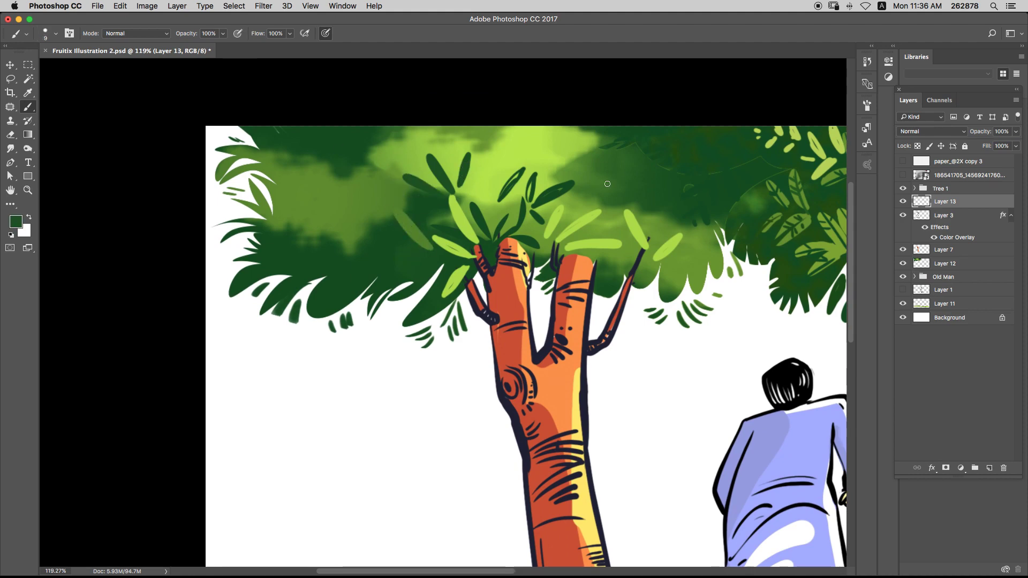
{"action": "mouse_move", "coordinate": [607, 203]}
{"action": "left_mouse_down"}
{"action": "mouse_move", "coordinate": [597, 171]}
{"action": "mouse_move", "coordinate": [625, 171]}
{"action": "left_mouse_up"}
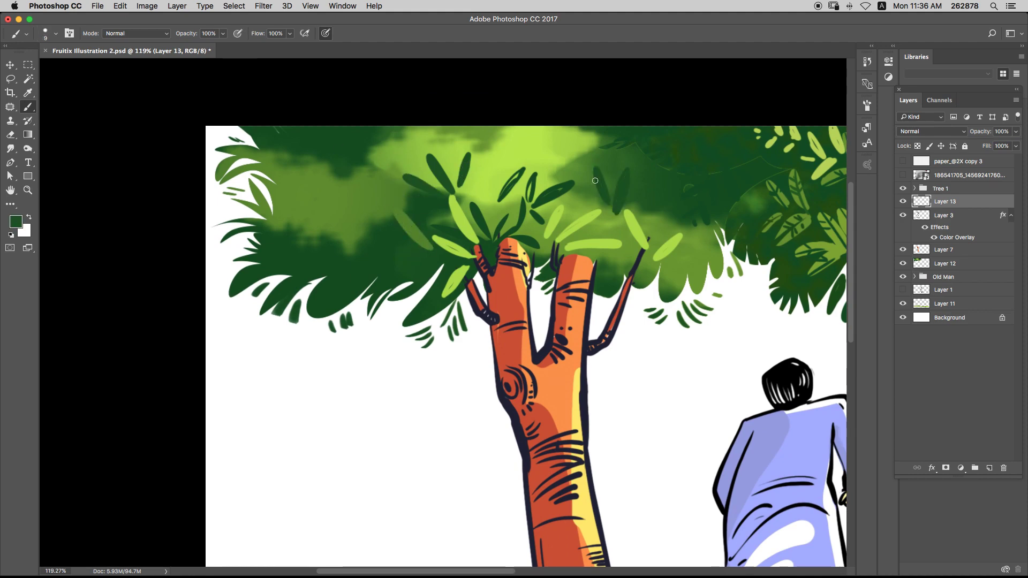
{"action": "left_click", "coordinate": [401, 209], "text": "alt"}
{"action": "mouse_move", "coordinate": [385, 234]}
{"action": "left_mouse_down"}
{"action": "mouse_move", "coordinate": [413, 250]}
{"action": "mouse_move", "coordinate": [402, 255]}
{"action": "left_mouse_up"}
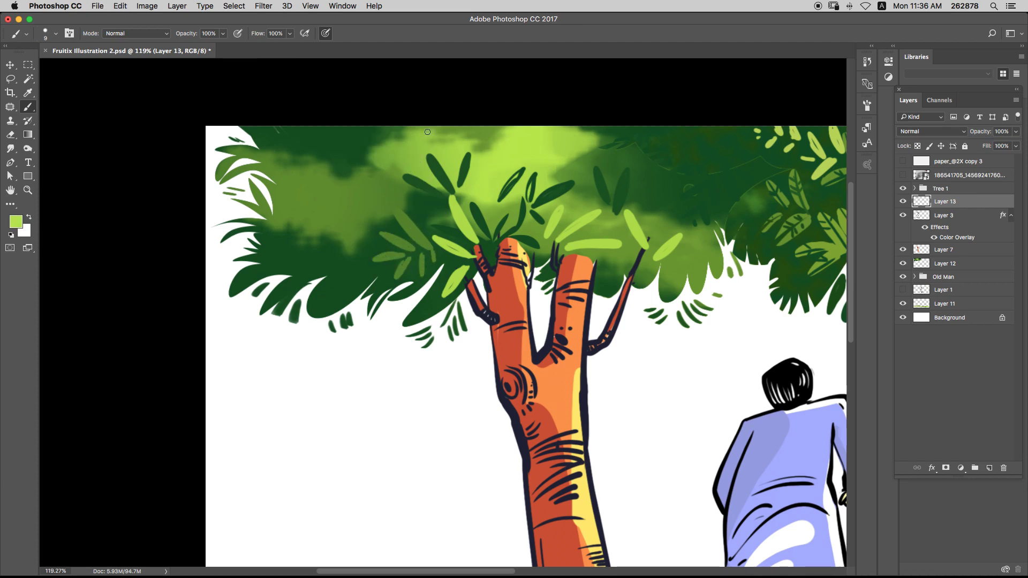
{"action": "left_click_drag", "start_coordinate": [632, 204], "coordinate": [660, 184]}
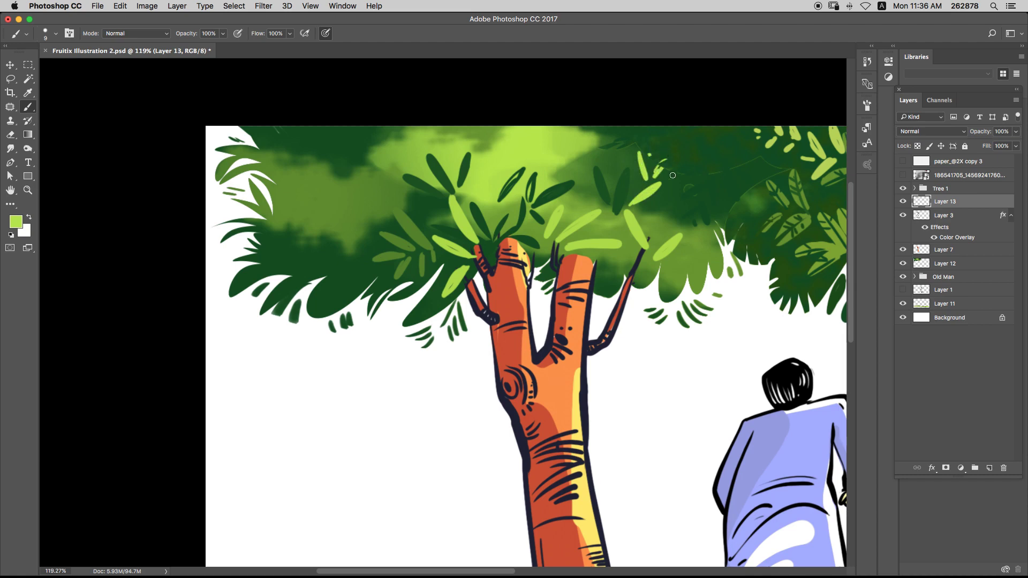
- Paint light-green and mid-green leaf clusters in the far left part of the left tree's foliage
{"action": "left_click", "coordinate": [619, 212], "text": "alt"}
{"action": "left_click", "coordinate": [455, 217], "text": "alt"}
{"action": "left_click_drag", "start_coordinate": [368, 229], "coordinate": [341, 200]}
{"action": "mouse_move", "coordinate": [343, 258]}
{"action": "left_mouse_down"}
{"action": "mouse_move", "coordinate": [365, 238]}
{"action": "mouse_move", "coordinate": [328, 214]}
{"action": "mouse_move", "coordinate": [376, 214]}
{"action": "mouse_move", "coordinate": [375, 195]}
{"action": "left_mouse_up"}
{"action": "mouse_move", "coordinate": [310, 136]}
{"action": "left_mouse_down"}
{"action": "mouse_move", "coordinate": [335, 157]}
{"action": "mouse_move", "coordinate": [342, 133]}
{"action": "left_mouse_up"}
- Paint dark-green leaf sprigs among the upper left foliage of the left tree, undoing the last unwanted stroke
{"action": "left_click", "coordinate": [296, 143], "text": "alt"}
{"action": "mouse_move", "coordinate": [299, 172]}
{"action": "left_mouse_down"}
{"action": "mouse_move", "coordinate": [326, 202]}
{"action": "mouse_move", "coordinate": [335, 167]}
{"action": "left_mouse_up"}
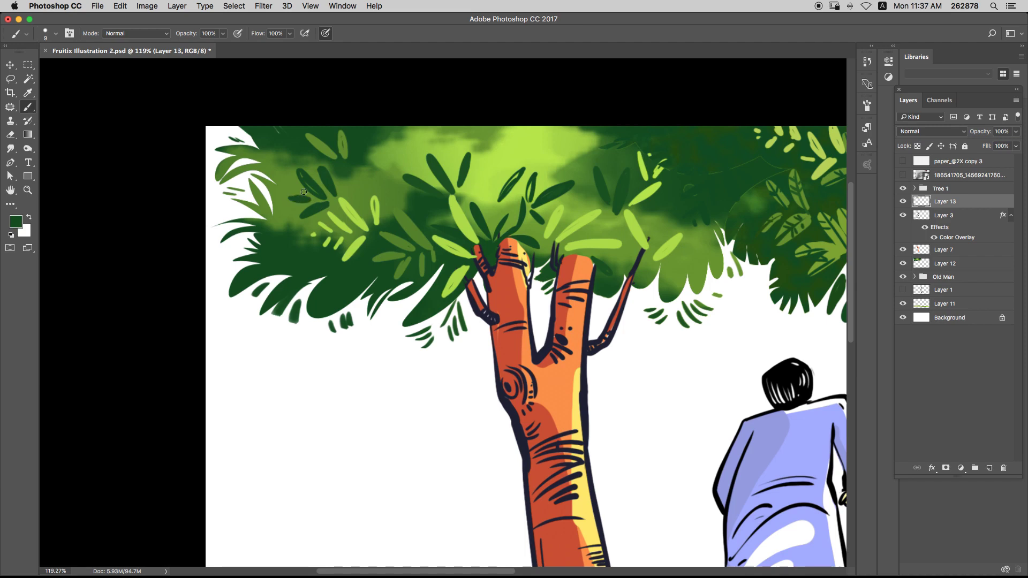
{"action": "left_click_drag", "start_coordinate": [288, 191], "coordinate": [308, 197]}
{"action": "left_click_drag", "start_coordinate": [357, 185], "coordinate": [364, 165]}
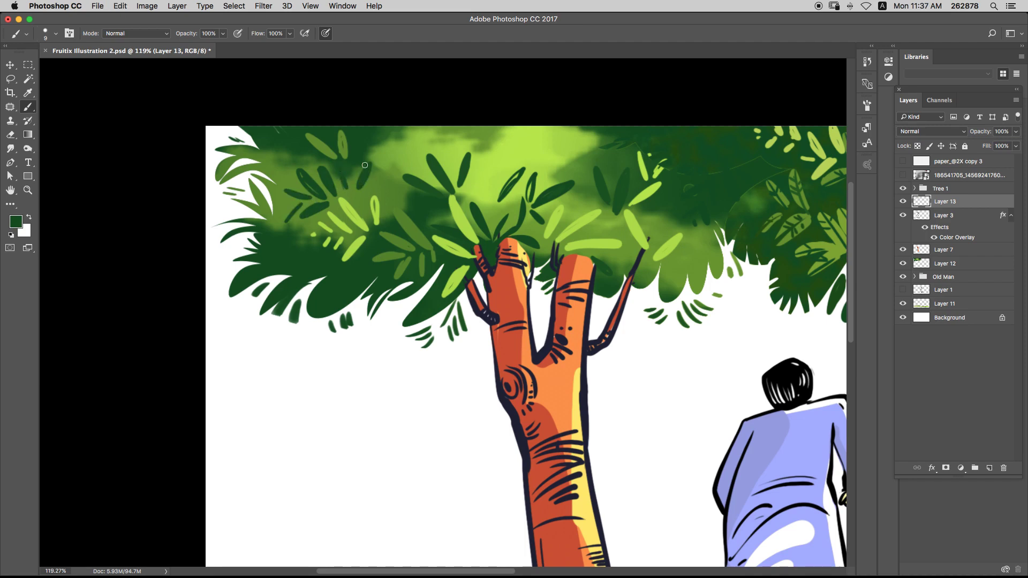
{"action": "left_click", "coordinate": [404, 156], "text": "alt"}
{"action": "left_click", "coordinate": [364, 180], "text": "alt"}
{"action": "mouse_move", "coordinate": [384, 183]}
{"action": "left_mouse_down"}
{"action": "mouse_move", "coordinate": [370, 147]}
{"action": "mouse_move", "coordinate": [393, 149]}
{"action": "left_mouse_up"}
{"action": "key", "text": "super+z"}
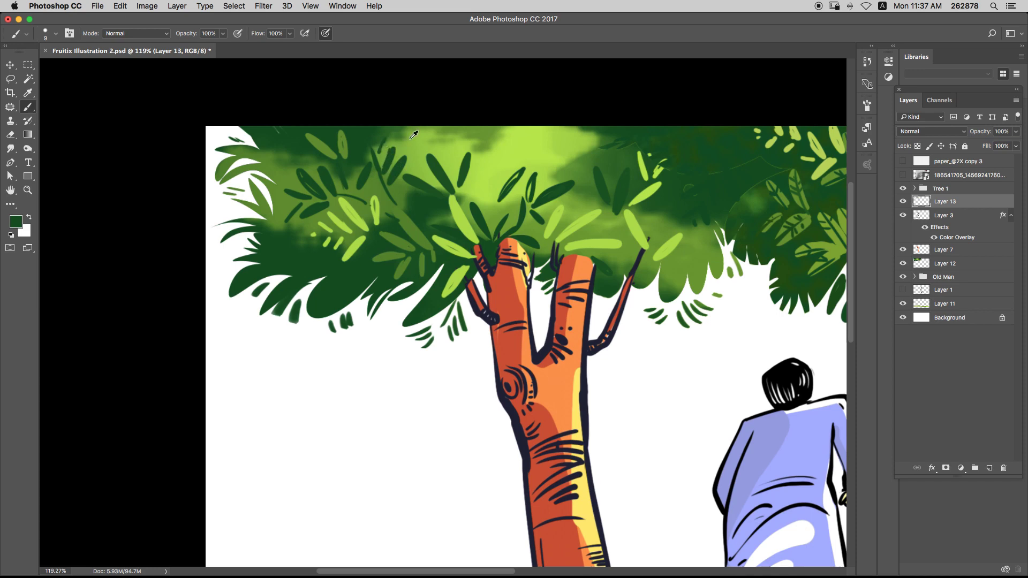
- Sample greens from the canopy and paint mid-green leaves at the upper edge of the left tree's foliage
{"action": "left_click", "coordinate": [411, 138], "text": "alt"}
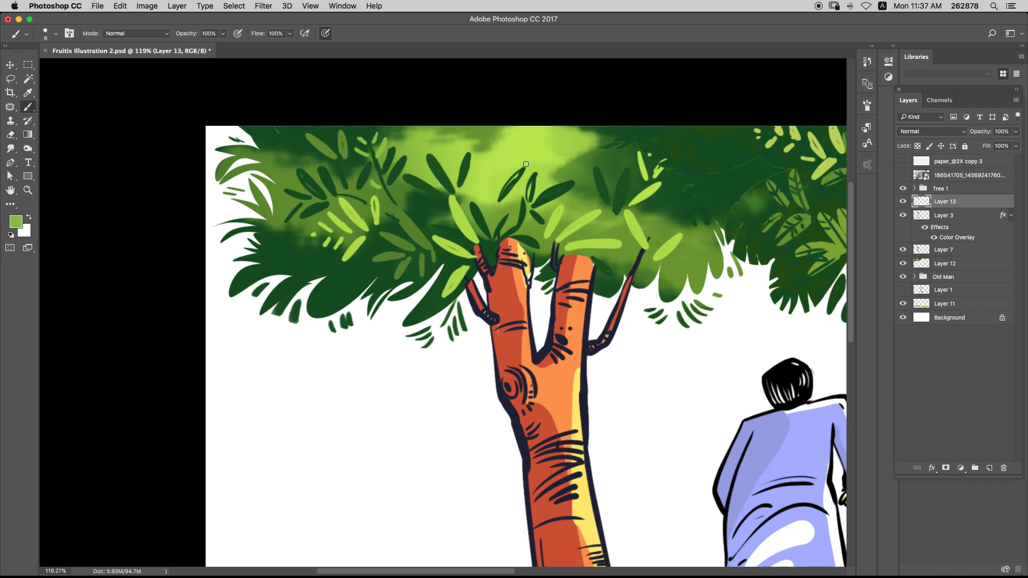
{"action": "left_click", "coordinate": [568, 175], "text": "alt"}
{"action": "mouse_move", "coordinate": [553, 164]}
{"action": "left_mouse_down"}
{"action": "mouse_move", "coordinate": [532, 142]}
{"action": "mouse_move", "coordinate": [557, 162]}
{"action": "mouse_move", "coordinate": [571, 144]}
{"action": "mouse_move", "coordinate": [545, 126]}
{"action": "left_mouse_up"}
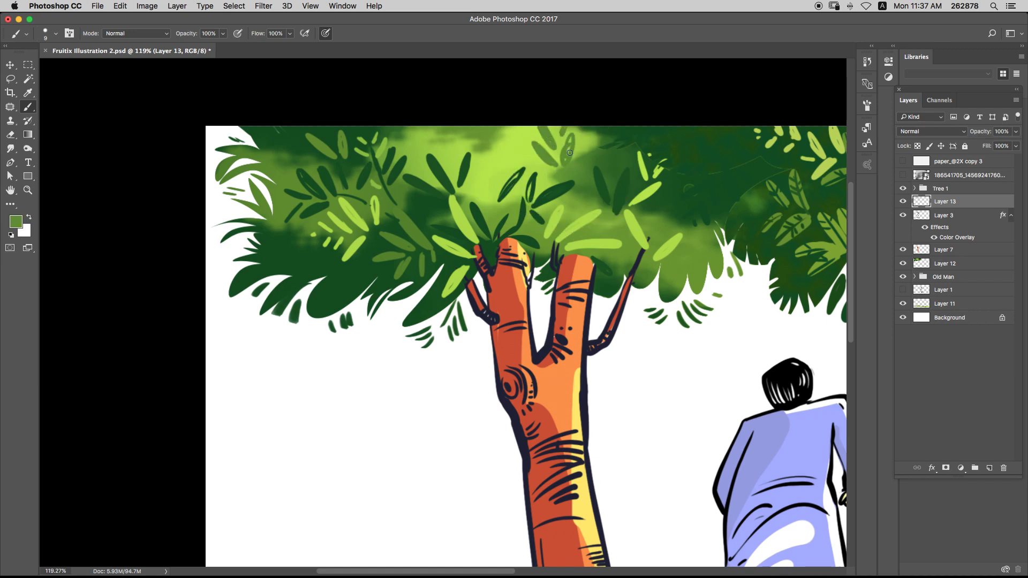
- Paint dark-green leaf sprigs over the bright central foliage of the left tree and save the document
{"action": "left_click", "coordinate": [546, 172], "text": "alt"}
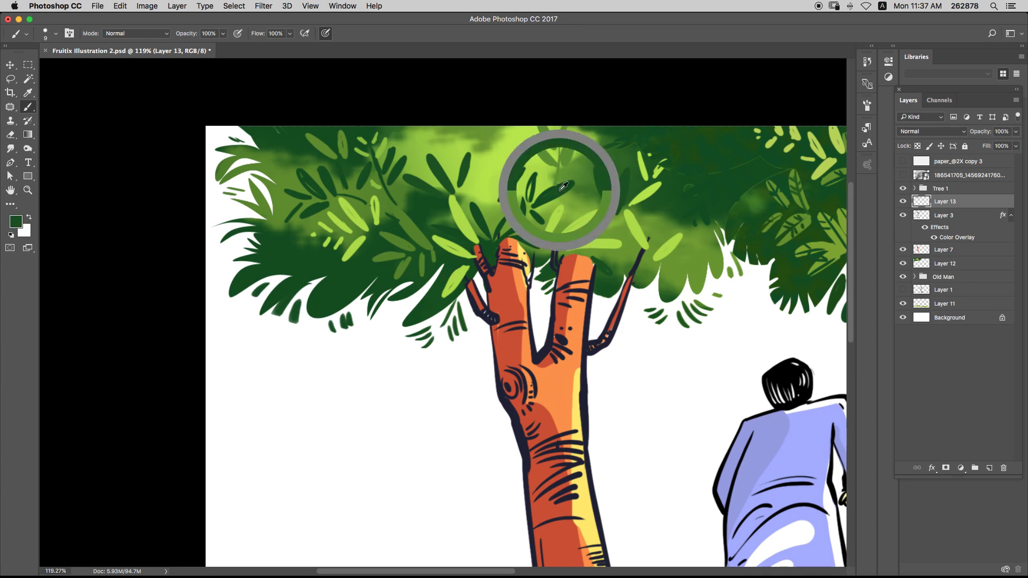
{"action": "left_click_drag", "start_coordinate": [555, 208], "coordinate": [556, 185]}
{"action": "left_click_drag", "start_coordinate": [484, 185], "coordinate": [498, 127]}
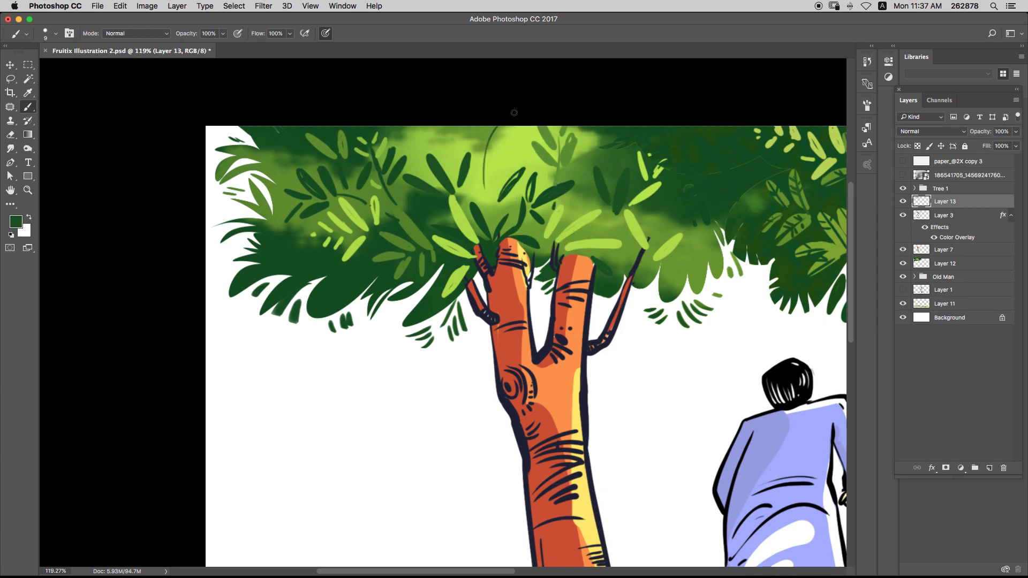
{"action": "mouse_move", "coordinate": [486, 174]}
{"action": "left_mouse_down"}
{"action": "mouse_move", "coordinate": [502, 161]}
{"action": "mouse_move", "coordinate": [467, 132]}
{"action": "left_mouse_up"}
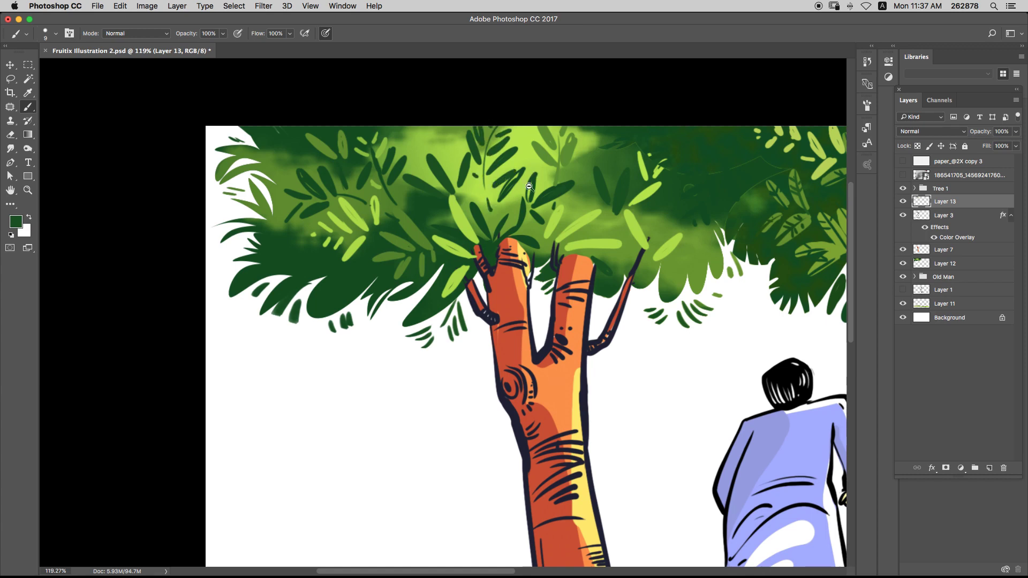
{"action": "left_click_drag", "start_coordinate": [529, 186], "coordinate": [504, 192]}
{"action": "left_click_drag", "start_coordinate": [449, 211], "coordinate": [459, 211]}
{"action": "left_click_drag", "start_coordinate": [423, 179], "coordinate": [569, 209]}
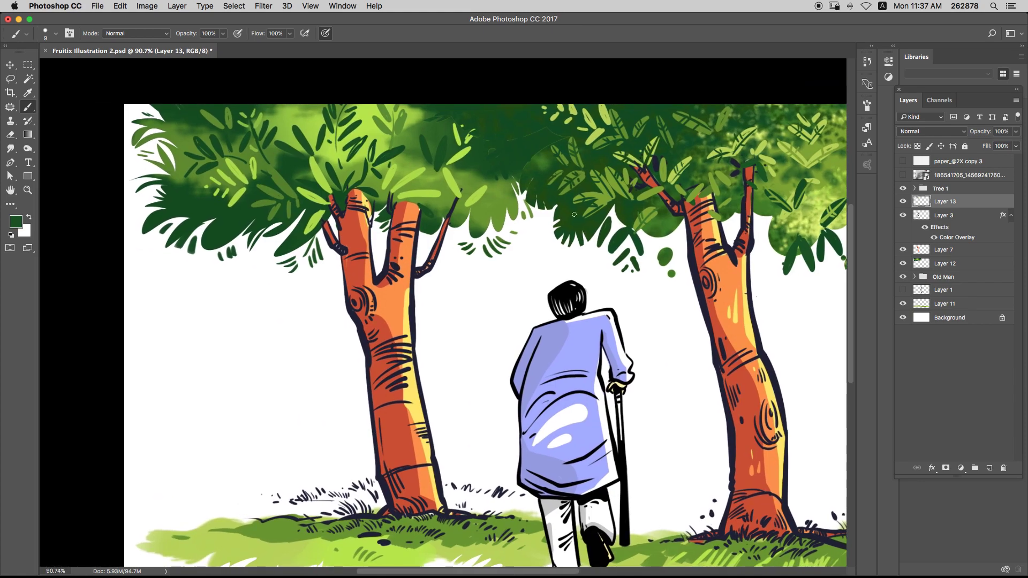
{"action": "key", "text": "super+s"}
{"action": "key", "text": "v"}
- Create a new layer above Layer 10 inside the Tree 1 group
{"action": "scroll", "coordinate": [564, 194], "scroll_direction": "down", "scroll_amount": 3}
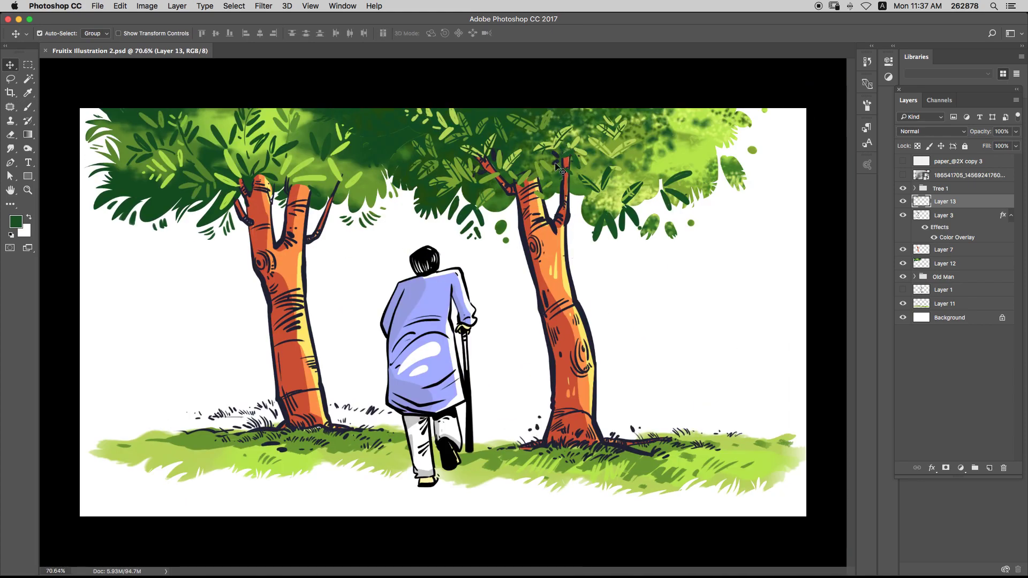
{"action": "scroll", "coordinate": [581, 156], "scroll_direction": "up", "scroll_amount": 2}
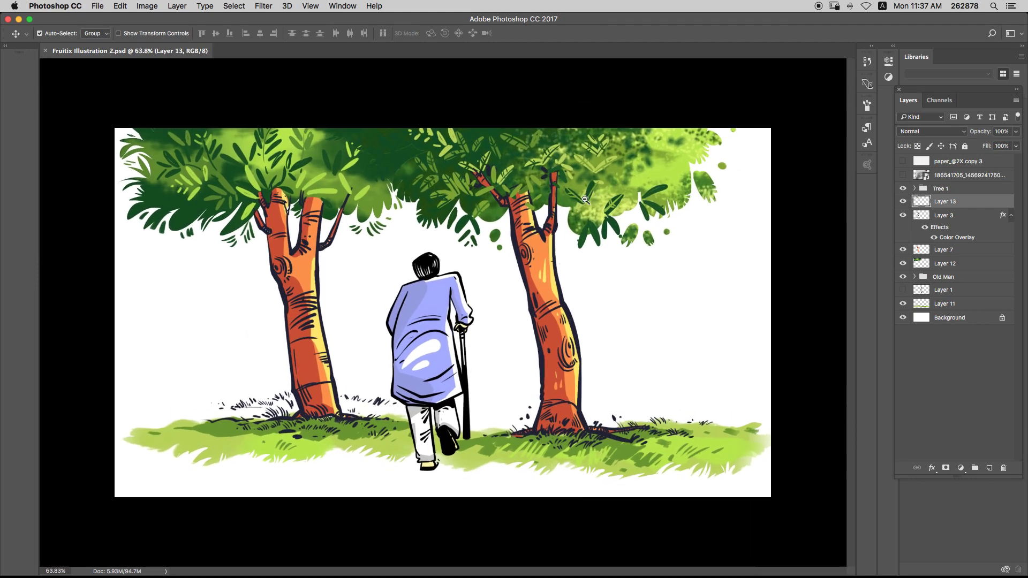
{"action": "scroll", "coordinate": [582, 185], "scroll_direction": "down", "scroll_amount": 2}
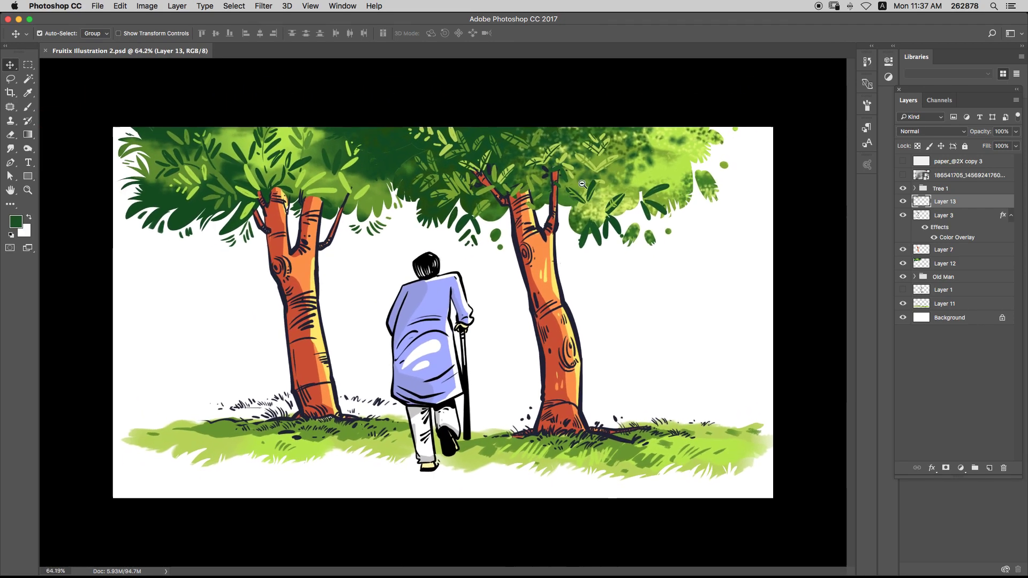
{"action": "scroll", "coordinate": [330, 189], "scroll_direction": "up", "scroll_amount": 4}
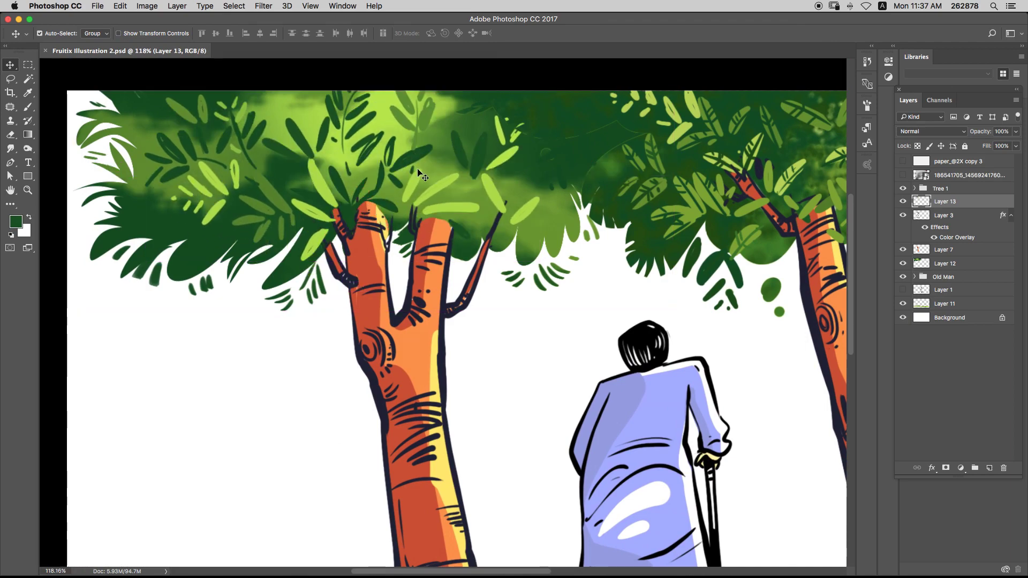
{"action": "scroll", "coordinate": [437, 177], "scroll_direction": "down", "scroll_amount": 1}
{"action": "scroll", "coordinate": [438, 177], "scroll_direction": "down", "scroll_amount": 2}
{"action": "left_click", "coordinate": [671, 125]}
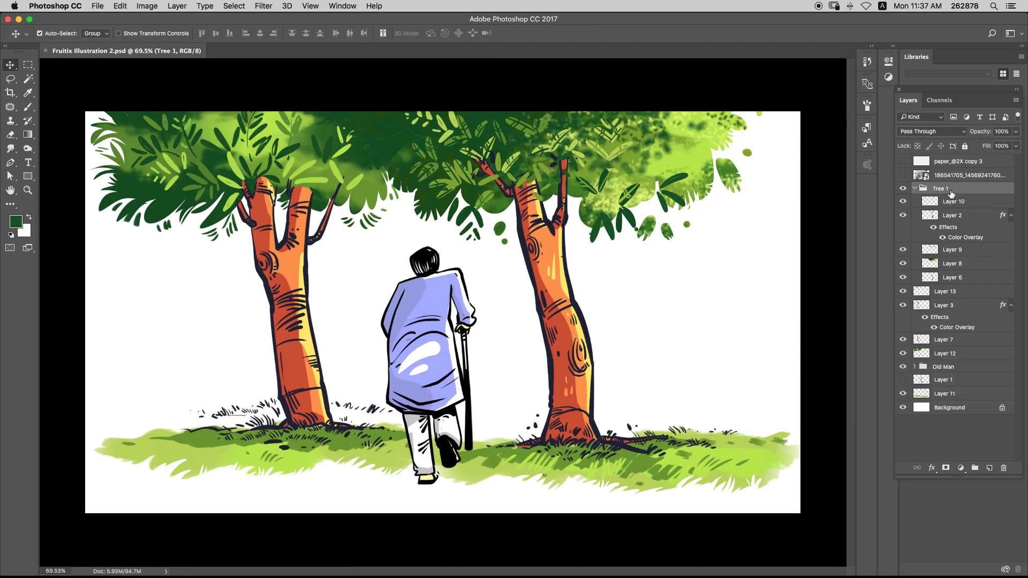
{"action": "left_click", "coordinate": [946, 204]}
{"action": "key", "text": "super+shift+n"}
{"action": "key", "text": "Return"}
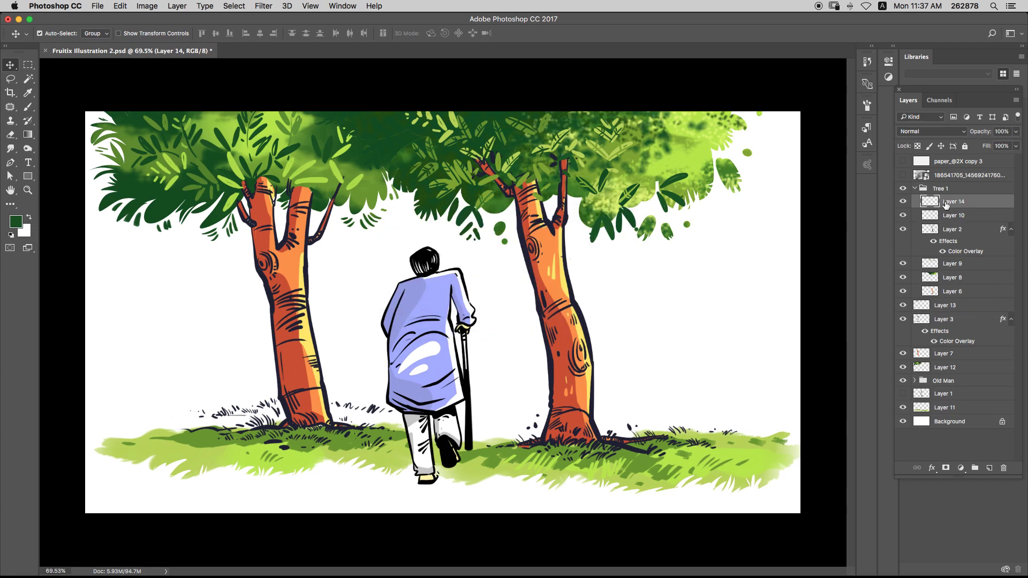
- Draw a small mango-shaped lasso selection in the foliage beside the right tree's upright branch
{"action": "key", "text": "l"}
{"action": "scroll", "coordinate": [638, 135], "scroll_direction": "up", "scroll_amount": 1}
{"action": "scroll", "coordinate": [637, 135], "scroll_direction": "up", "scroll_amount": 3}
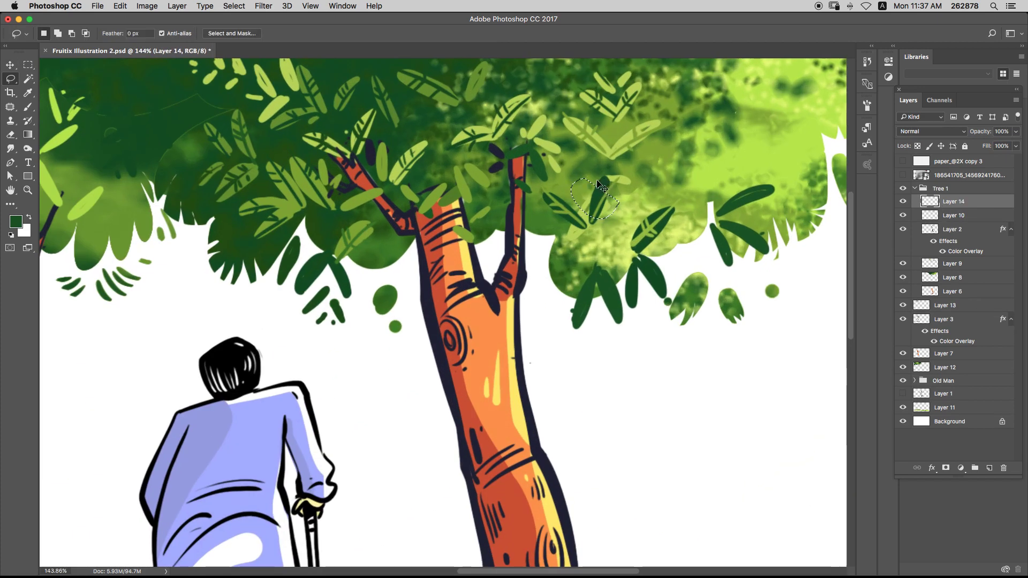
{"action": "mouse_move", "coordinate": [581, 177]}
{"action": "left_mouse_down"}
{"action": "mouse_move", "coordinate": [605, 183]}
{"action": "mouse_move", "coordinate": [582, 177]}
{"action": "left_mouse_up"}
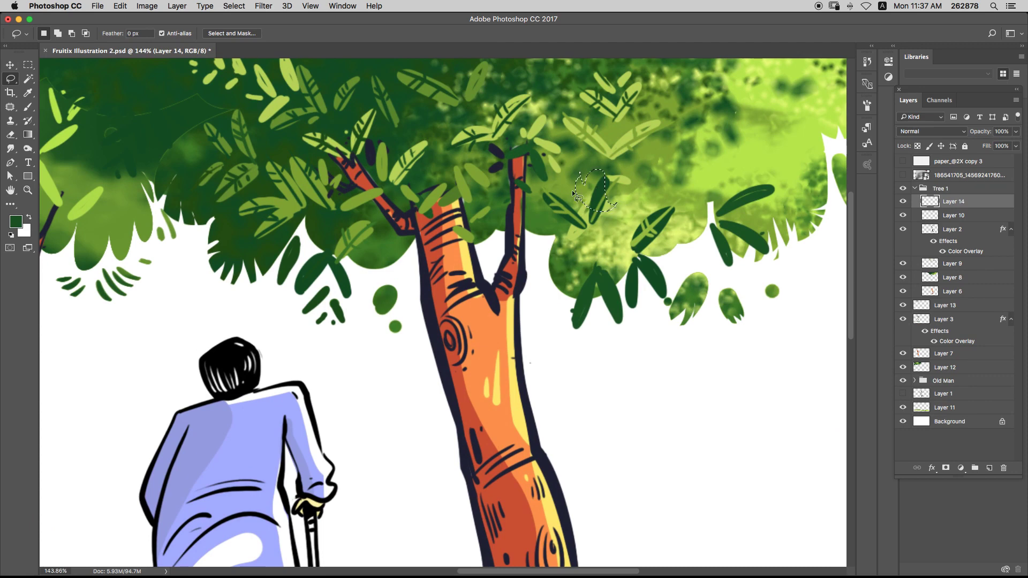
- Fill the mango selection with a bright golden yellow of hue 45, deselect it and save the document
{"action": "left_click", "coordinate": [16, 222]}
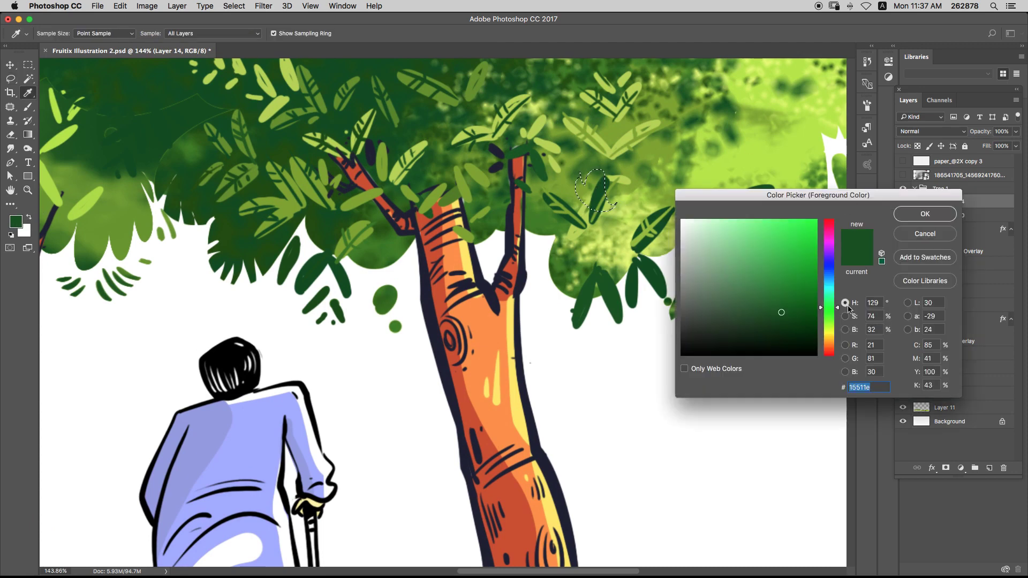
{"action": "left_click_drag", "start_coordinate": [829, 308], "coordinate": [829, 339]}
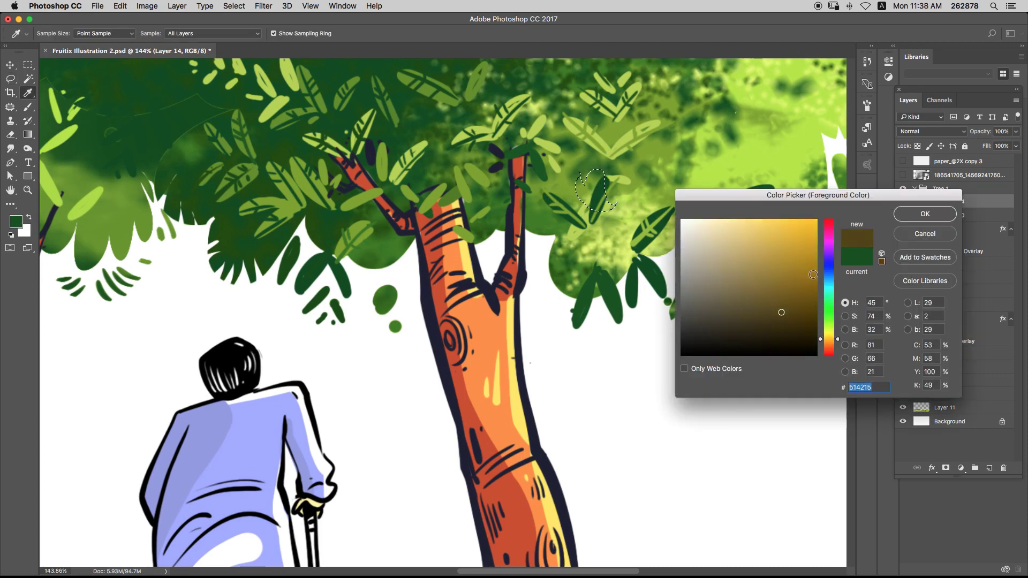
{"action": "left_click_drag", "start_coordinate": [813, 274], "coordinate": [812, 229]}
{"action": "key", "text": "Return"}
{"action": "key", "text": "alt+BackSpace"}
{"action": "key", "text": "super+d"}
{"action": "key", "text": "v"}
{"action": "key", "text": "super+s"}
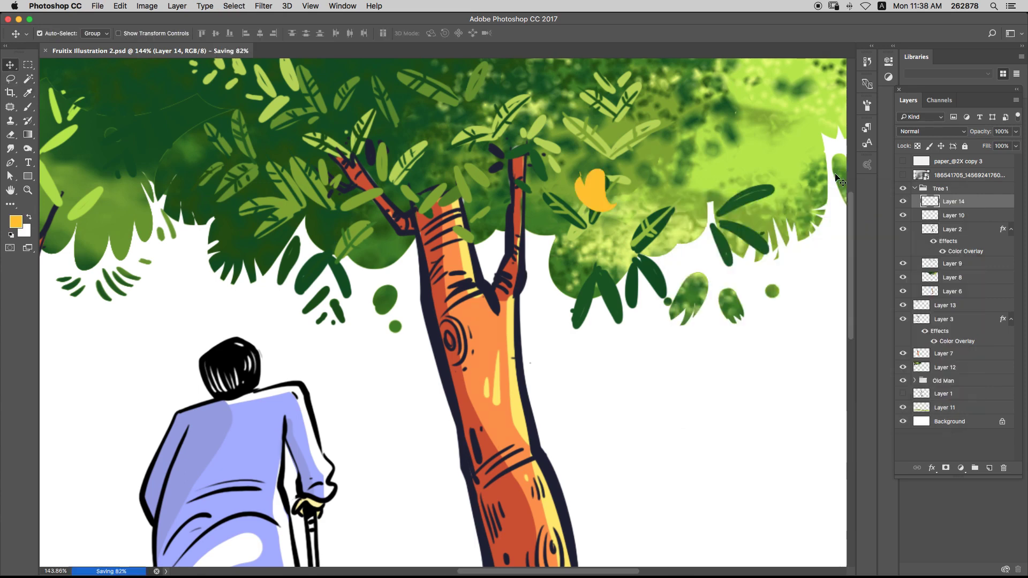
- Rotate the mango with Free Transform and move it beneath the left branch of the right tree
{"action": "left_click_drag", "start_coordinate": [602, 185], "coordinate": [552, 199]}
{"action": "key", "text": "super+z"}
{"action": "left_click", "coordinate": [941, 205]}
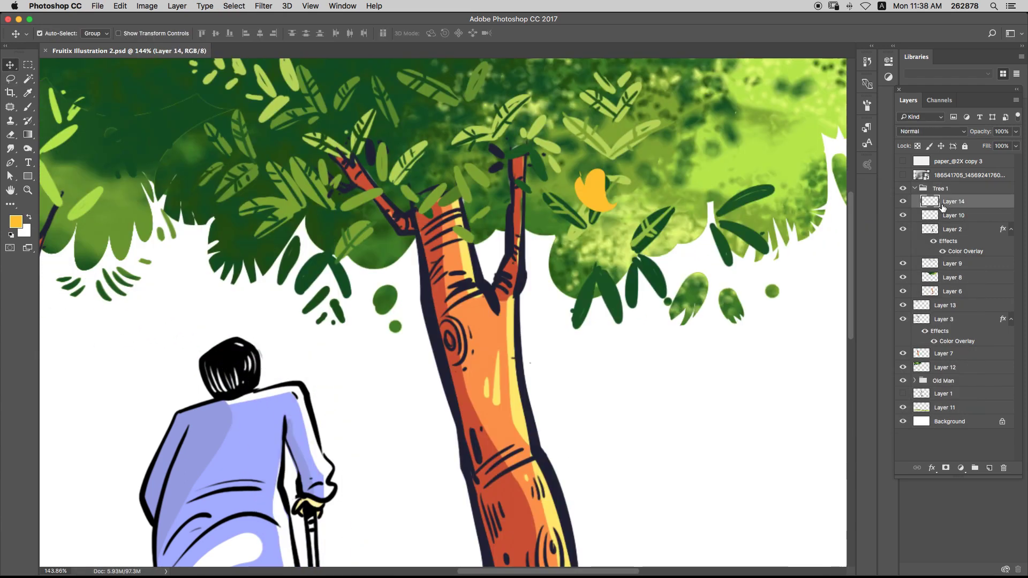
{"action": "key", "text": "super+t"}
{"action": "left_click_drag", "start_coordinate": [688, 169], "coordinate": [669, 221]}
{"action": "left_click_drag", "start_coordinate": [604, 188], "coordinate": [342, 214]}
{"action": "left_click_drag", "start_coordinate": [343, 214], "coordinate": [503, 281]}
{"action": "mouse_move", "coordinate": [504, 280]}
{"action": "left_mouse_down"}
{"action": "mouse_move", "coordinate": [537, 241]}
{"action": "mouse_move", "coordinate": [507, 249]}
{"action": "mouse_move", "coordinate": [515, 354]}
{"action": "mouse_move", "coordinate": [501, 353]}
{"action": "mouse_move", "coordinate": [469, 256]}
{"action": "mouse_move", "coordinate": [498, 319]}
{"action": "left_mouse_up"}
{"action": "key", "text": "Return"}
- Paint white highlights along the mango's right edge and inner curve, touching up the fruit with its own golden yellow
{"action": "key", "text": "b"}
{"action": "left_click", "coordinate": [561, 436], "text": "alt"}
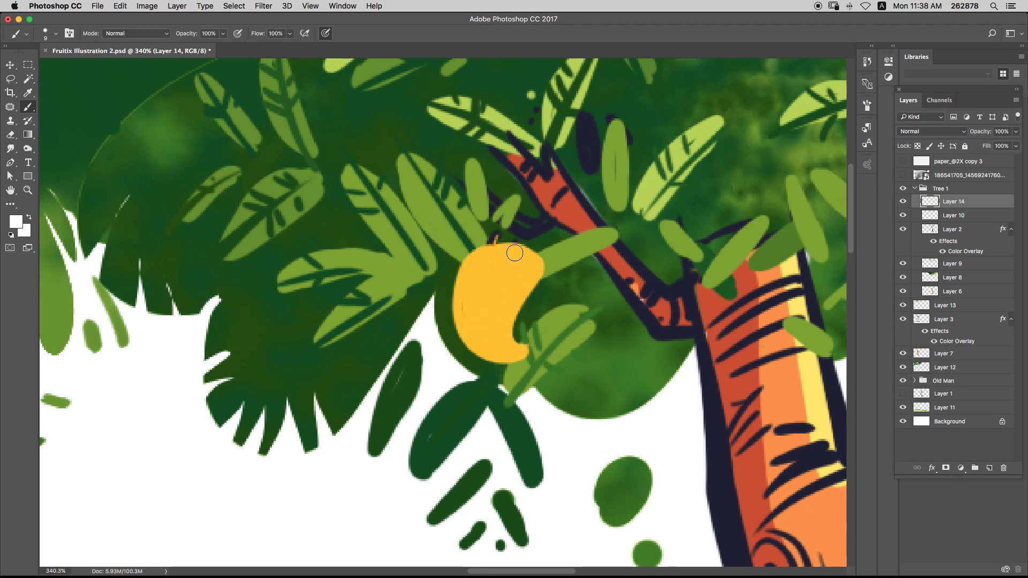
{"action": "left_click_drag", "start_coordinate": [528, 256], "coordinate": [530, 287]}
{"action": "left_click_drag", "start_coordinate": [508, 299], "coordinate": [505, 320]}
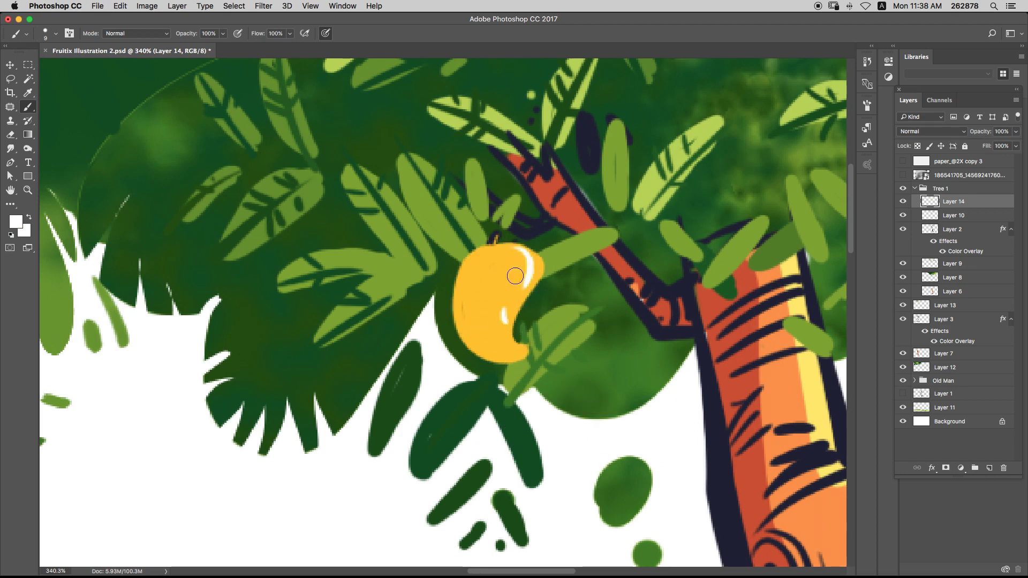
{"action": "left_click", "coordinate": [501, 264], "text": "alt"}
{"action": "mouse_move", "coordinate": [509, 251]}
{"action": "left_mouse_down"}
{"action": "mouse_move", "coordinate": [463, 287]}
{"action": "mouse_move", "coordinate": [486, 254]}
{"action": "left_mouse_up"}
{"action": "key", "text": "v"}
{"action": "key", "text": "super+z"}
- Duplicate the mango's Layer 14 and place the copy above the top of the right tree's trunk
{"action": "left_click", "coordinate": [927, 201]}
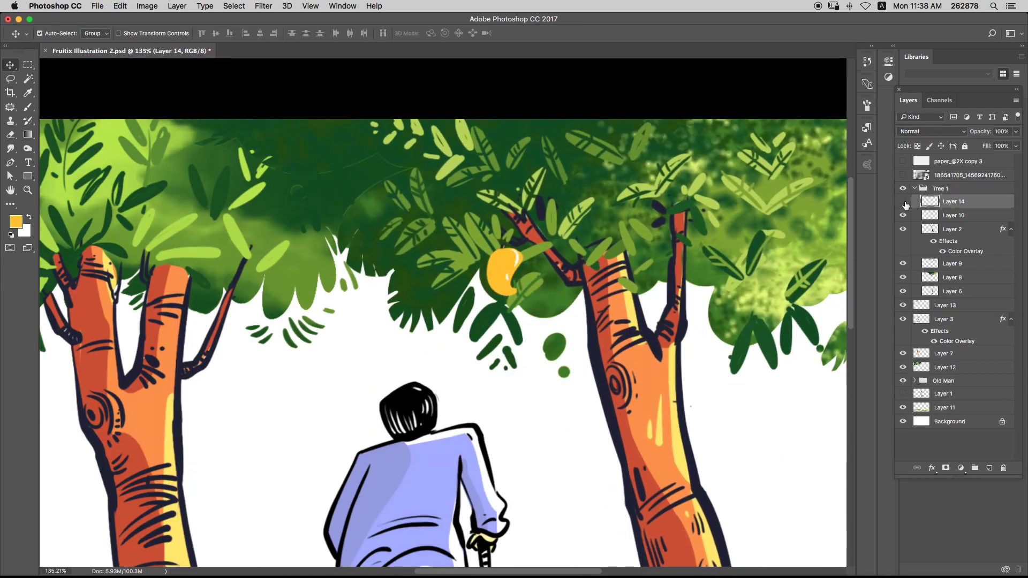
{"action": "left_click", "coordinate": [903, 201]}
{"action": "left_click", "coordinate": [903, 201]}
{"action": "key", "text": "super+j"}
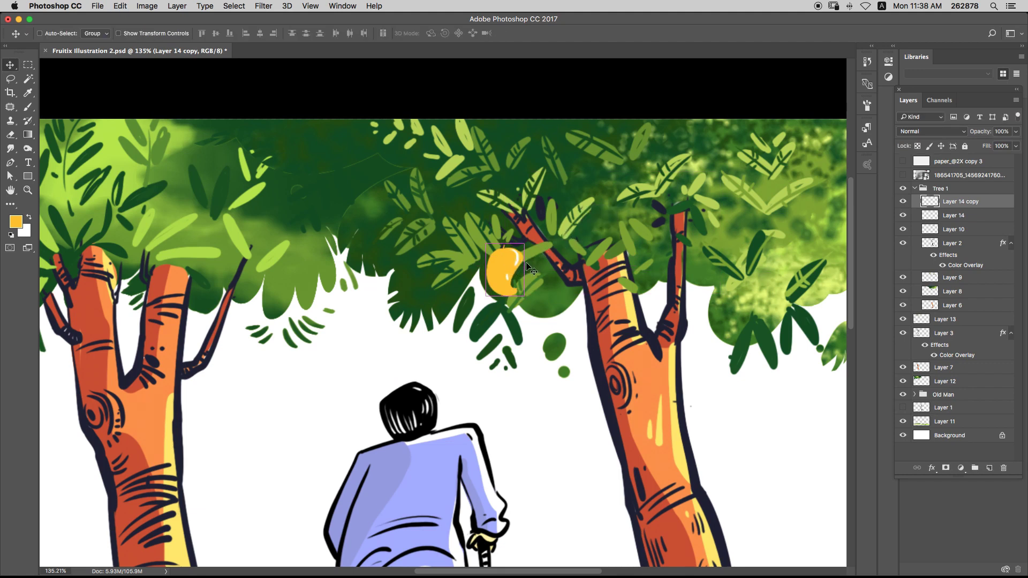
{"action": "key", "text": "ctrl+t"}
{"action": "left_click_drag", "start_coordinate": [513, 268], "coordinate": [594, 218]}
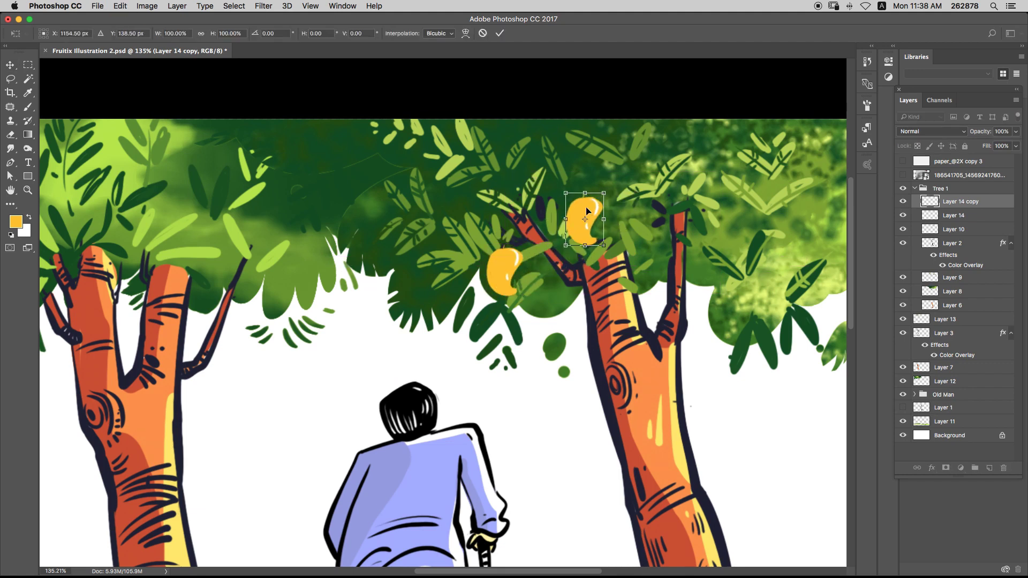
{"action": "key", "text": "Return"}
- Make another mango copy and place it among the leaves at the left side of the right tree's foliage
{"action": "key", "text": "ctrl+alt+t"}
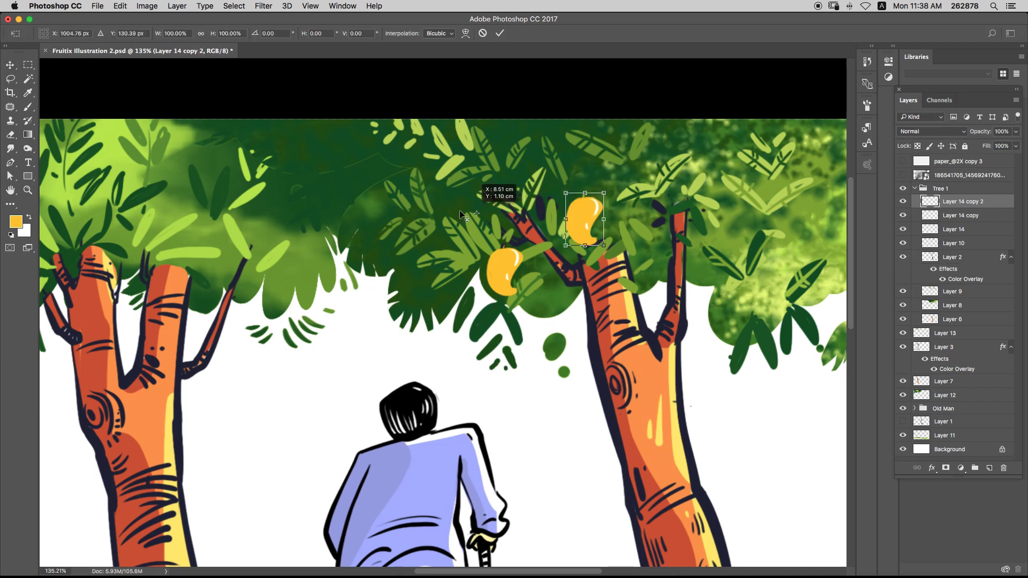
{"action": "key", "text": "Return"}
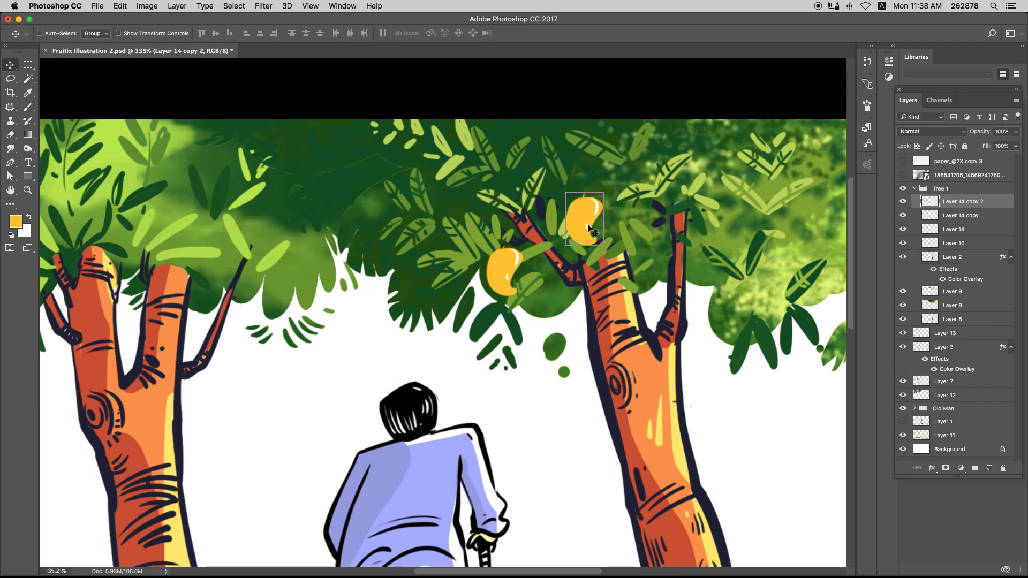
{"action": "key", "text": "ctrl+alt+t"}
{"action": "left_click_drag", "start_coordinate": [584, 211], "coordinate": [426, 201]}
{"action": "key", "text": "Return"}
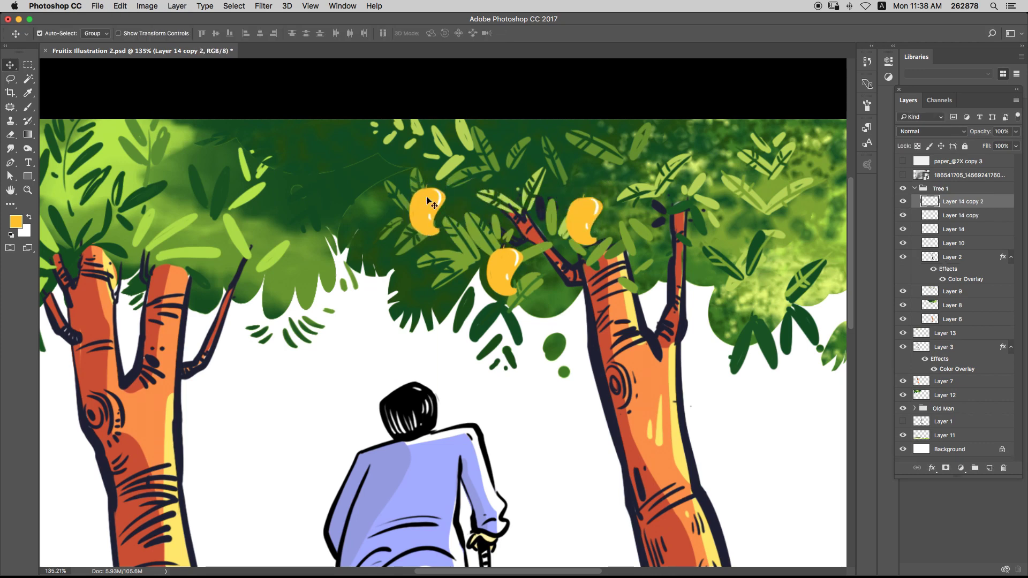
- Duplicate the mango again and place the copy in the foliage right of the right tree's upright branch
{"action": "key", "text": "ctrl+0"}
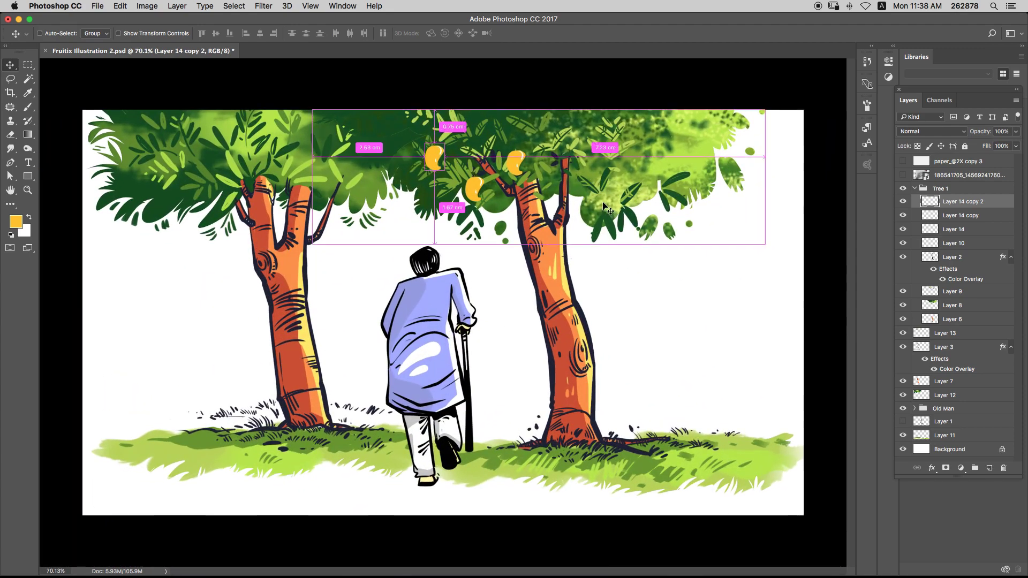
{"action": "key", "text": "ctrl+alt+t"}
{"action": "left_click_drag", "start_coordinate": [437, 154], "coordinate": [639, 168]}
{"action": "scroll", "coordinate": [643, 163], "scroll_direction": "up", "scroll_amount": 3}
{"action": "key", "text": "Return"}
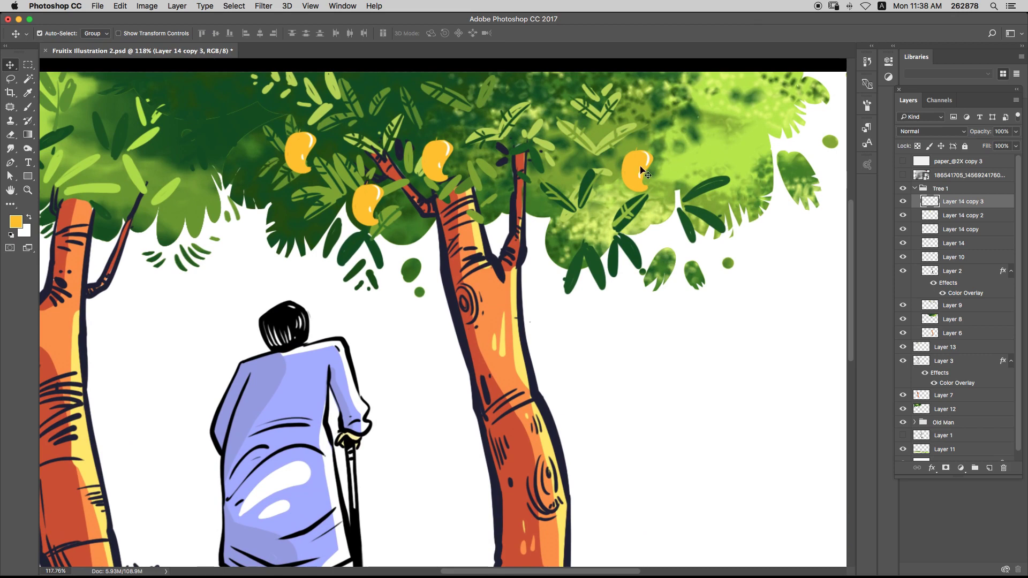
- Add a fifth mango in the bright far-right foliage of the right tree and flip it horizontally
{"action": "key", "text": "ctrl+alt+t"}
{"action": "left_click_drag", "start_coordinate": [640, 167], "coordinate": [727, 142]}
{"action": "right_click", "coordinate": [726, 129]}
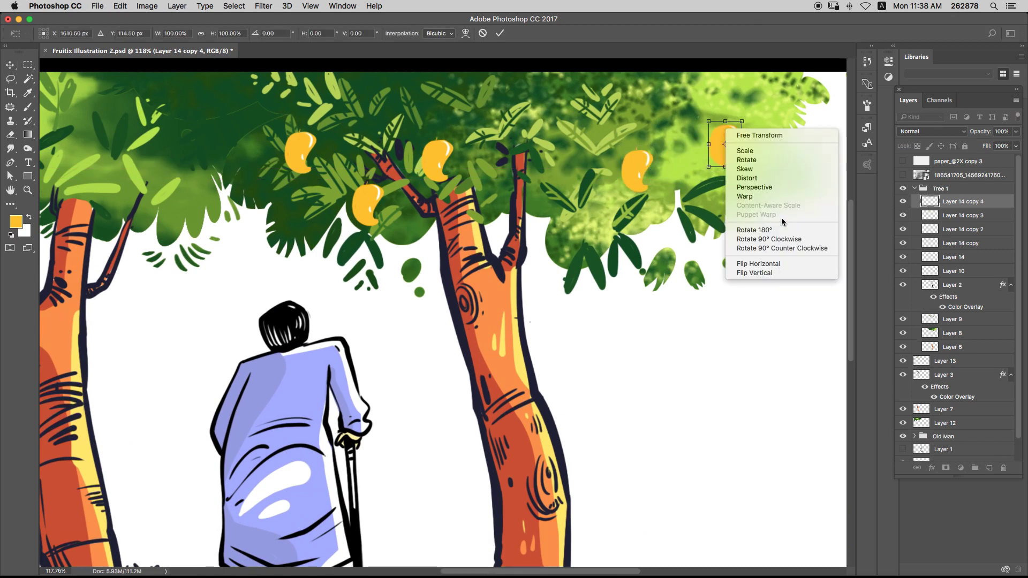
{"action": "left_click", "coordinate": [759, 264]}
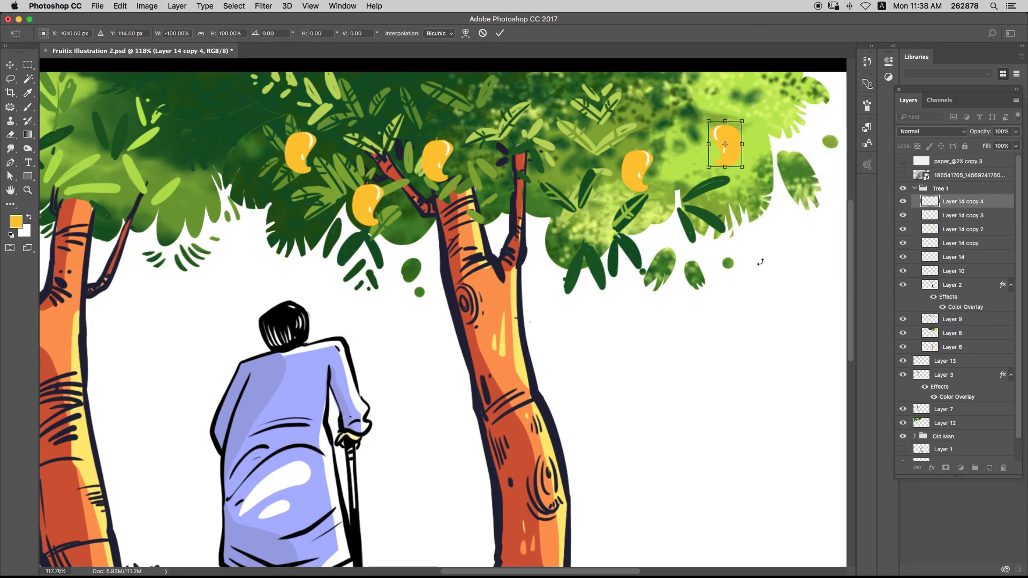
{"action": "key", "text": "Return"}
{"action": "key", "text": "super+0"}
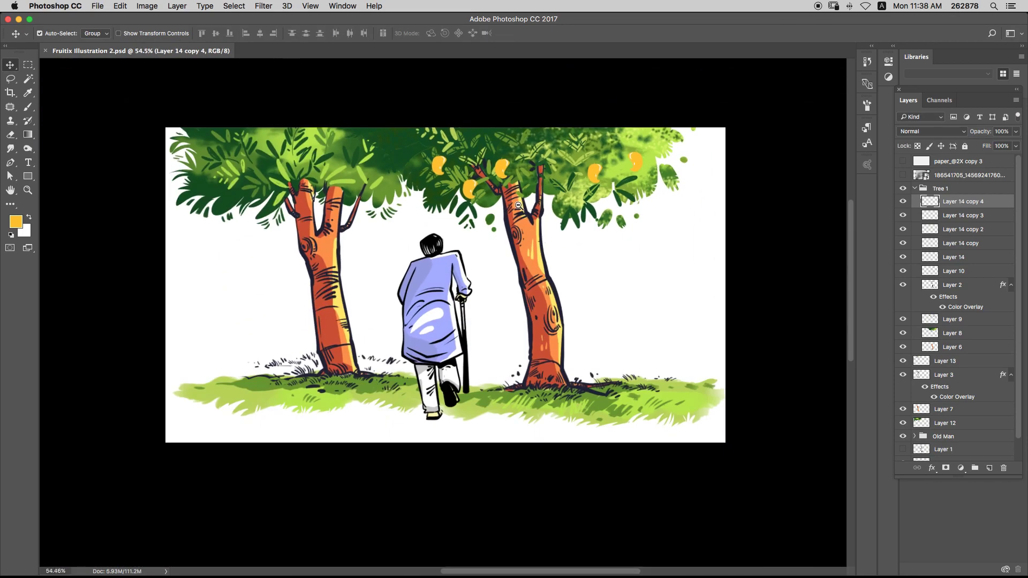
{"action": "left_click_drag", "start_coordinate": [469, 196], "coordinate": [493, 171]}
{"action": "left_click_drag", "start_coordinate": [391, 133], "coordinate": [503, 137]}
{"action": "key", "text": "super+z"}
{"action": "left_click_drag", "start_coordinate": [462, 218], "coordinate": [440, 225]}
{"action": "key", "text": "super+z"}
- Darken the left tree's foliage on Layer 12 with Levels, setting the black input level to 29
{"action": "left_click_drag", "start_coordinate": [450, 180], "coordinate": [431, 203]}
{"action": "key", "text": "super+z"}
{"action": "key", "text": "super+l"}
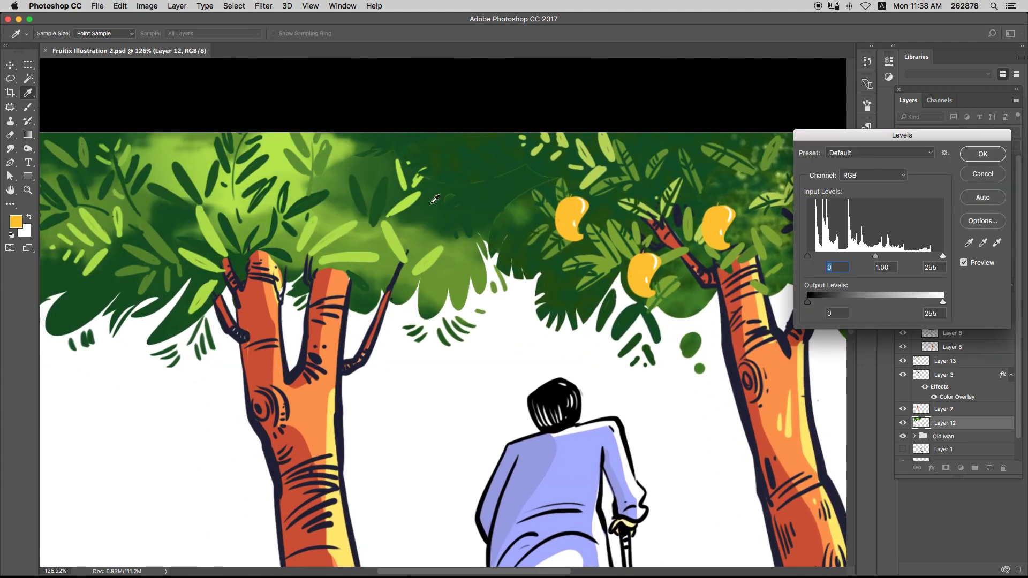
{"action": "left_click_drag", "start_coordinate": [807, 256], "coordinate": [823, 257]}
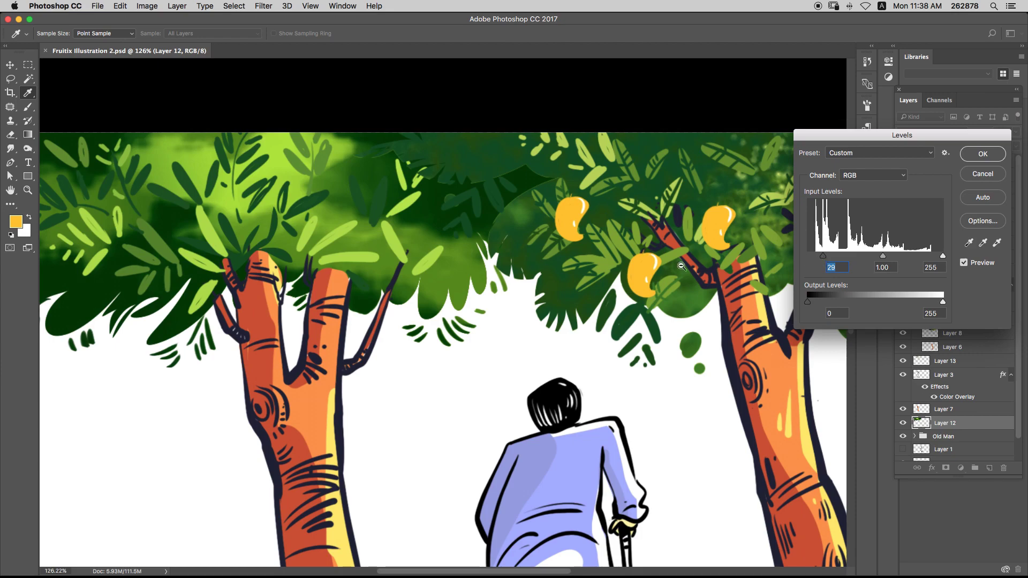
{"action": "left_click", "coordinate": [682, 266], "text": "alt"}
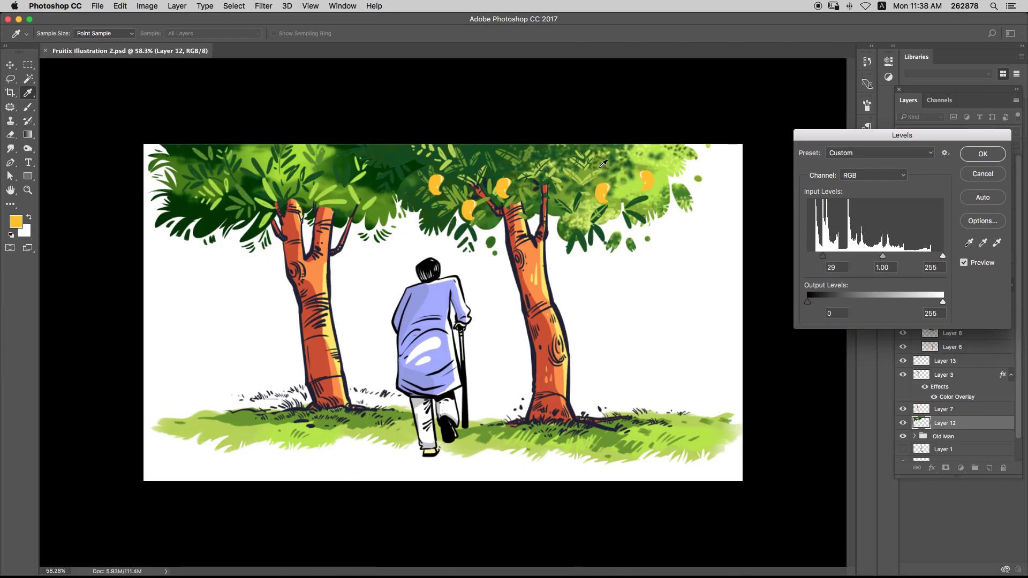
{"action": "key", "text": "Return"}
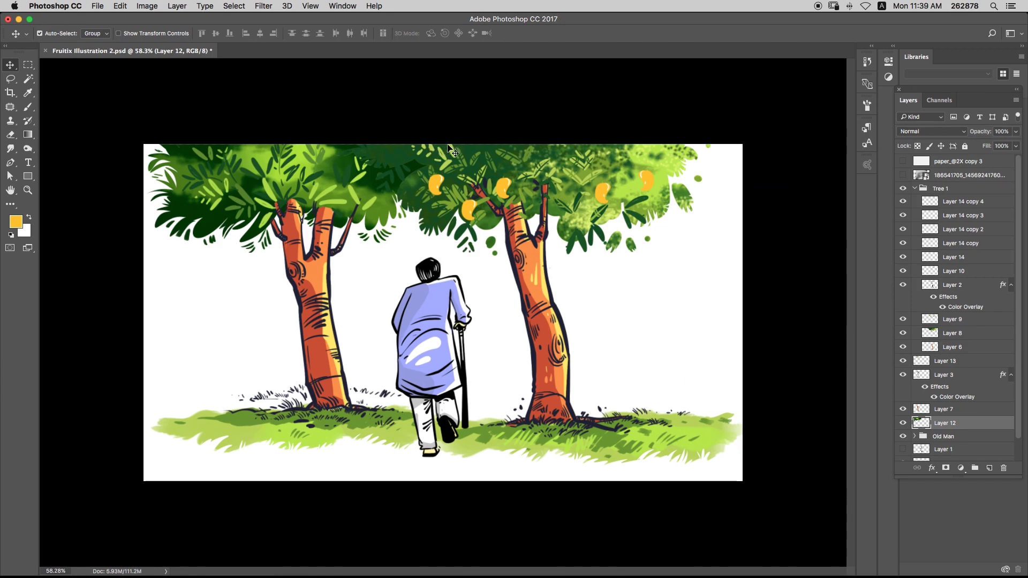
- Save the illustration, then duplicate the far-right mango and place the copy in the left tree's foliage above its right-hand branch
{"action": "key", "text": "super+s"}
{"action": "left_click", "coordinate": [644, 174]}
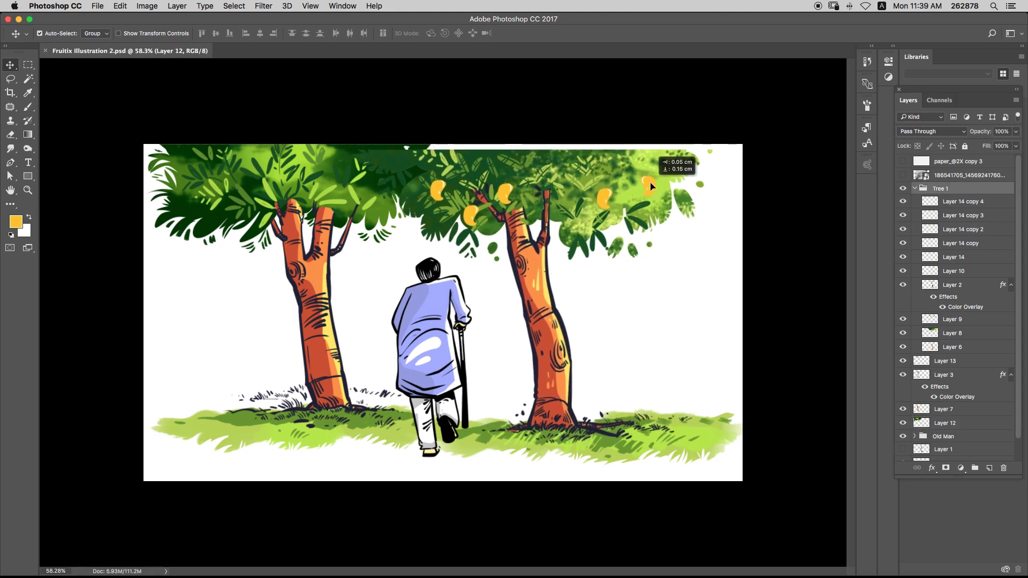
{"action": "left_click", "coordinate": [934, 205]}
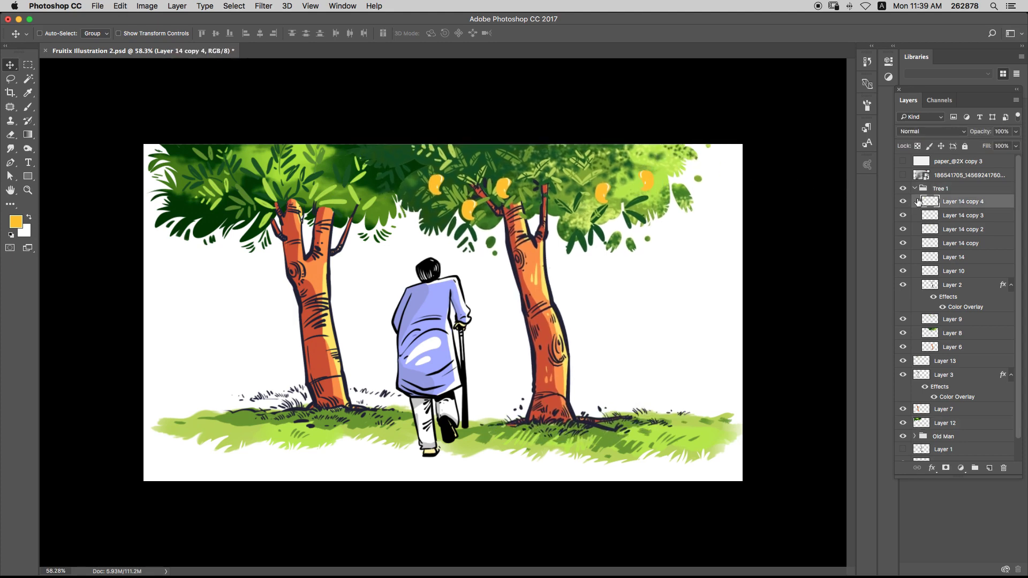
{"action": "key", "text": "super+j"}
{"action": "key", "text": "super+t"}
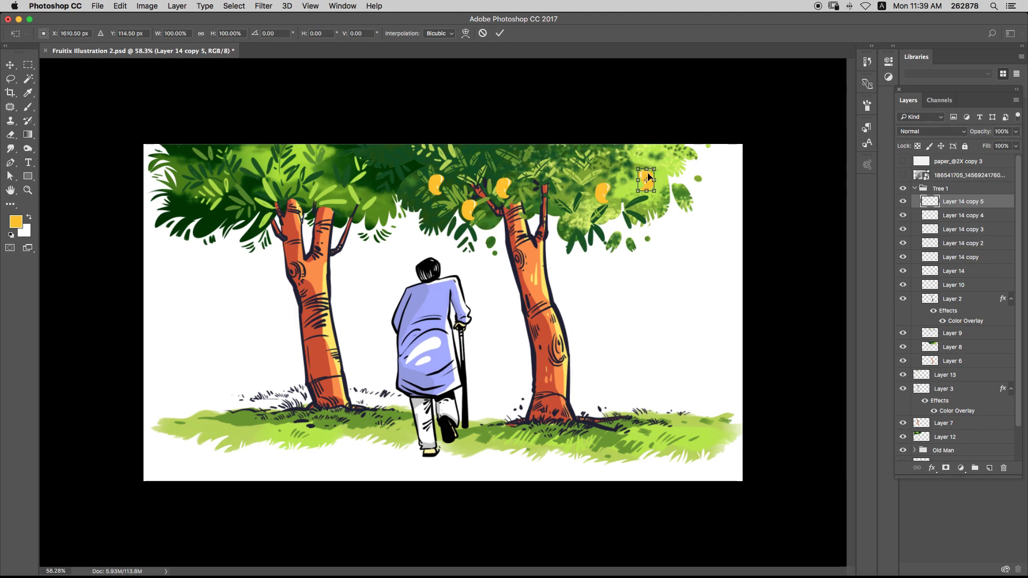
{"action": "left_click_drag", "start_coordinate": [649, 177], "coordinate": [339, 173]}
{"action": "key", "text": "Return"}
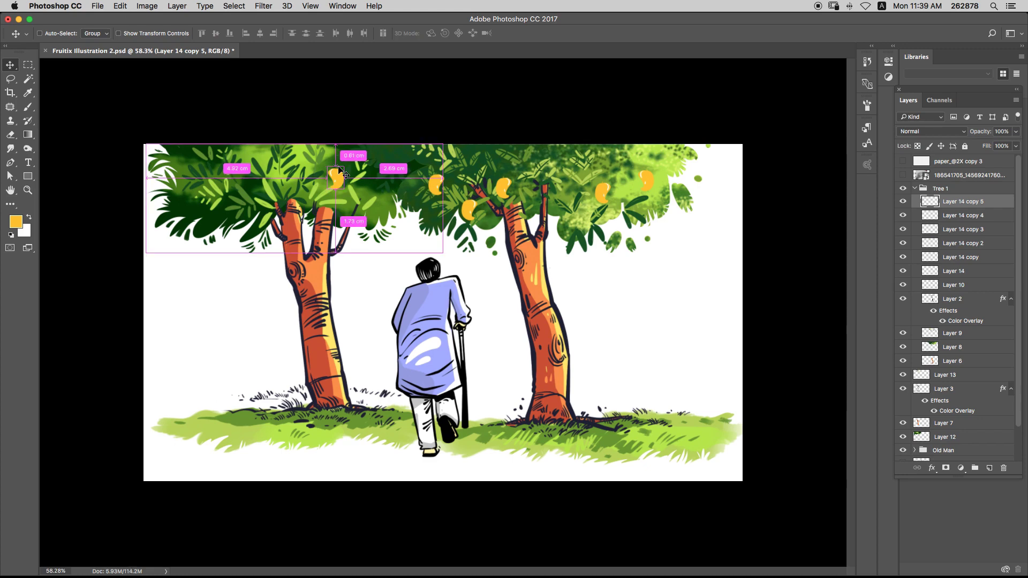
- Examine what the Tree 1 group and each layer beneath it contain by hiding and showing them one at a time
{"action": "key", "text": "super"}
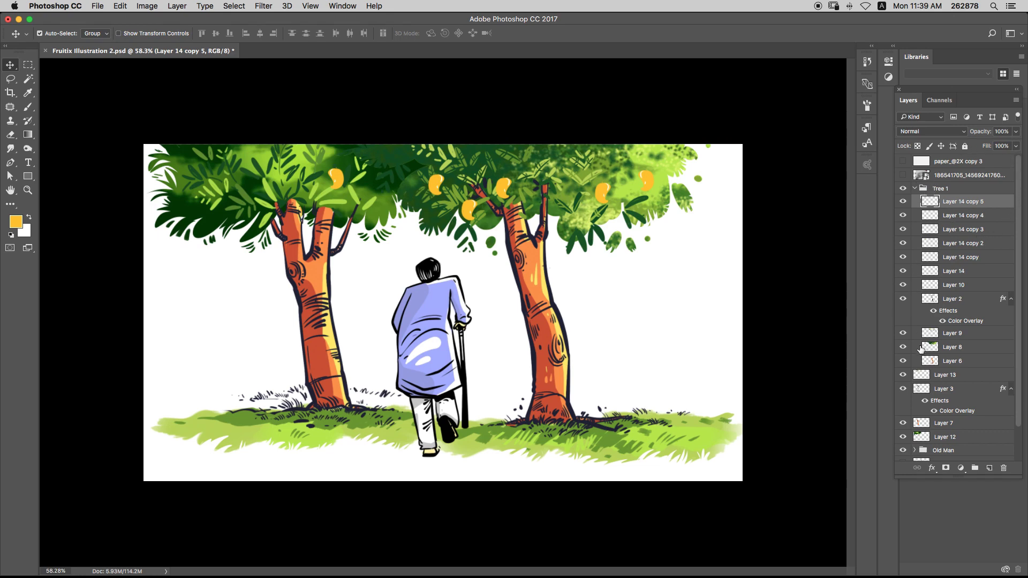
{"action": "left_click", "coordinate": [916, 193]}
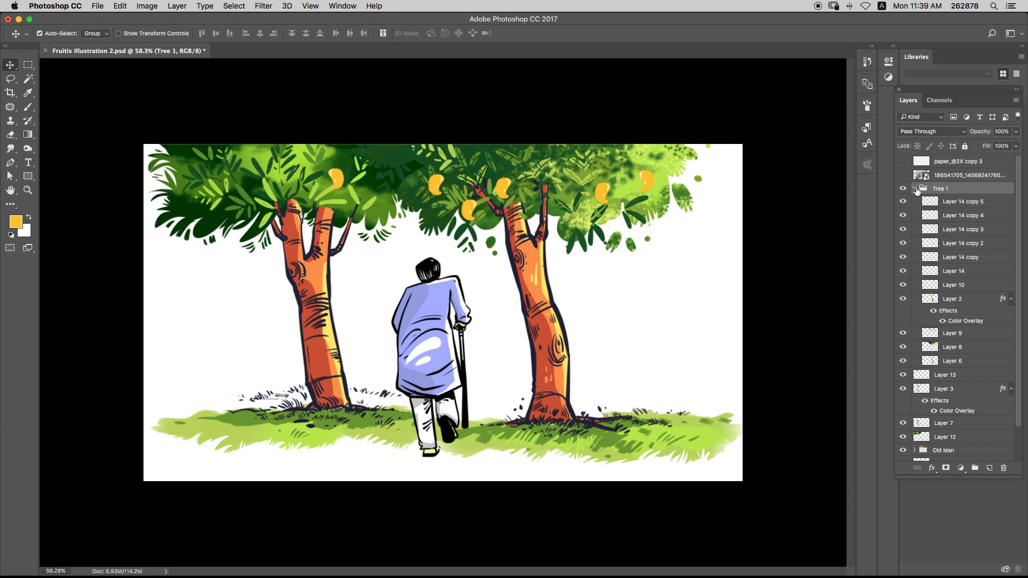
{"action": "left_click", "coordinate": [915, 189]}
{"action": "left_click", "coordinate": [903, 188]}
{"action": "left_click", "coordinate": [903, 189]}
{"action": "left_click", "coordinate": [904, 202]}
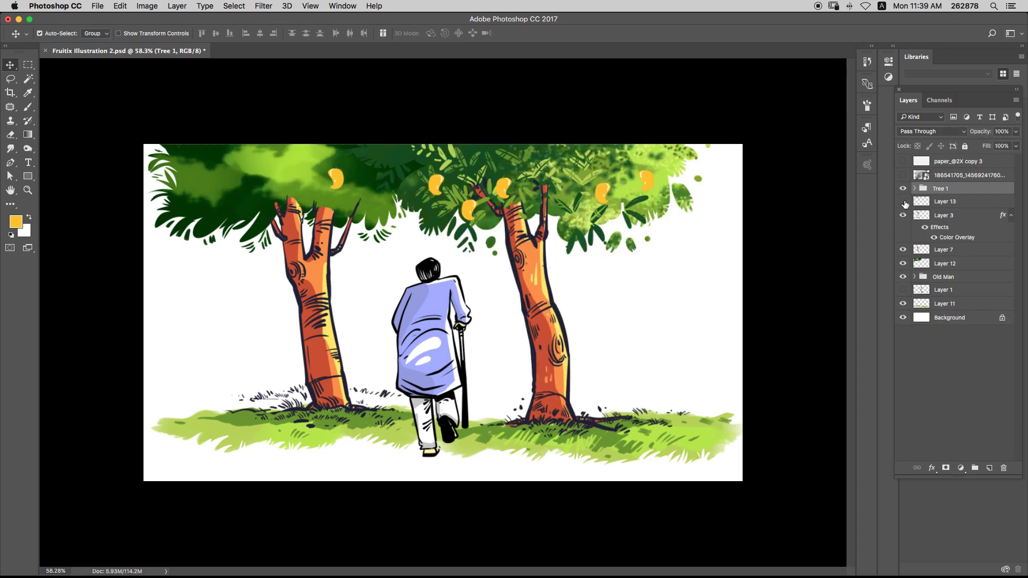
{"action": "left_click", "coordinate": [903, 202]}
{"action": "left_click", "coordinate": [904, 215]}
{"action": "left_click", "coordinate": [903, 215]}
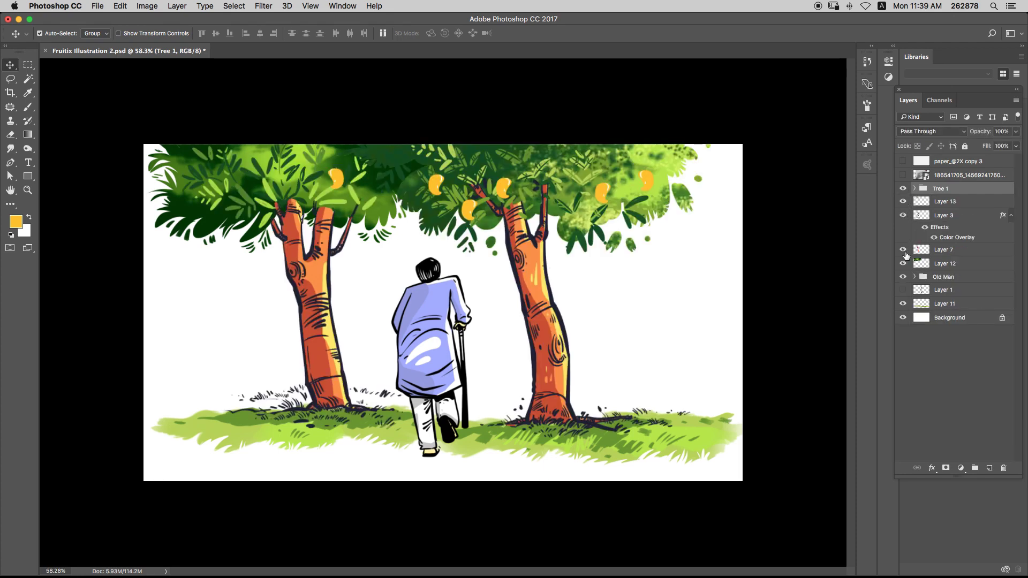
{"action": "left_click", "coordinate": [903, 250]}
{"action": "left_click", "coordinate": [903, 250]}
{"action": "left_click", "coordinate": [904, 264]}
{"action": "left_click", "coordinate": [904, 264]}
{"action": "left_click", "coordinate": [936, 276]}
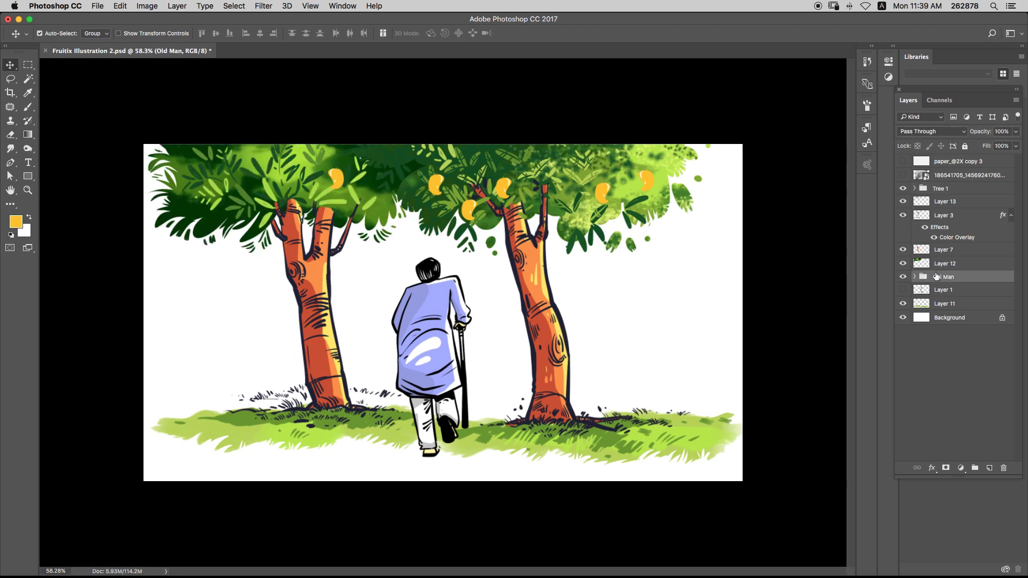
{"action": "left_click", "coordinate": [904, 262]}
{"action": "left_click", "coordinate": [903, 264]}
{"action": "left_click", "coordinate": [903, 290]}
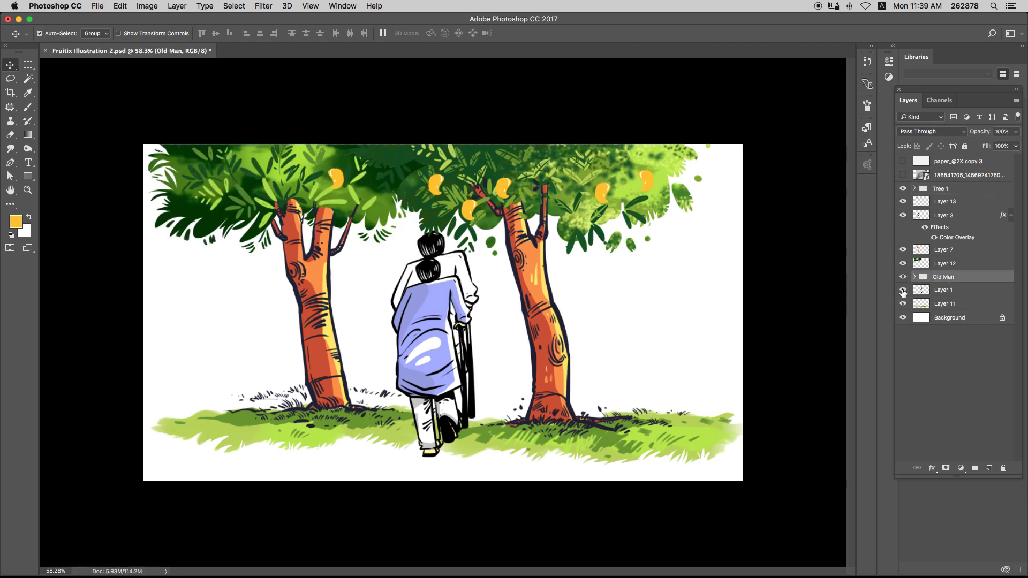
{"action": "left_click", "coordinate": [903, 289]}
{"action": "left_click", "coordinate": [904, 304]}
{"action": "left_click", "coordinate": [904, 304]}
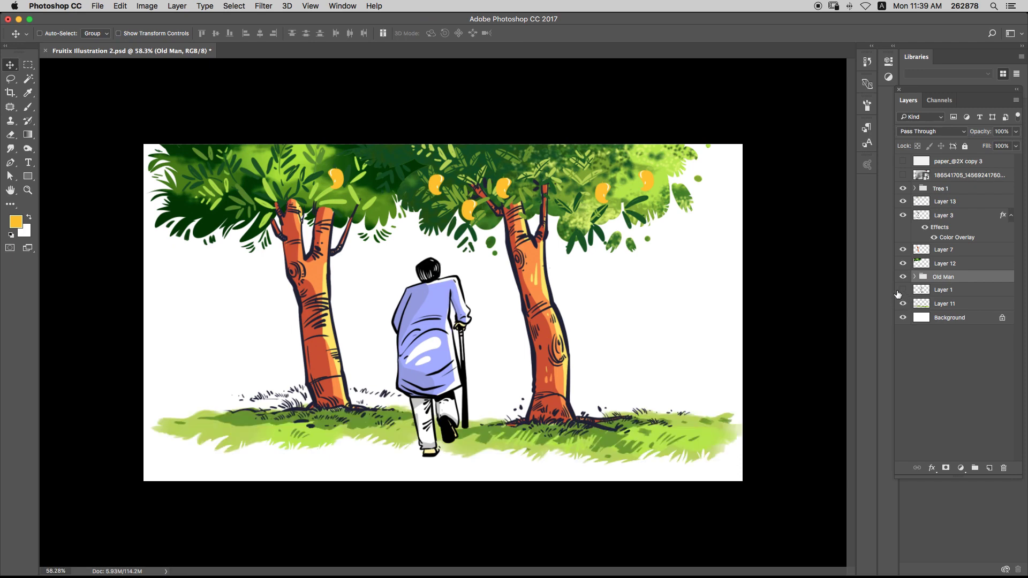
- Duplicate the left tree's mango, Layer 14 copy 5, and place the copy just above the tree's left-hand branch
{"action": "key", "text": "super"}
{"action": "left_click", "coordinate": [537, 180]}
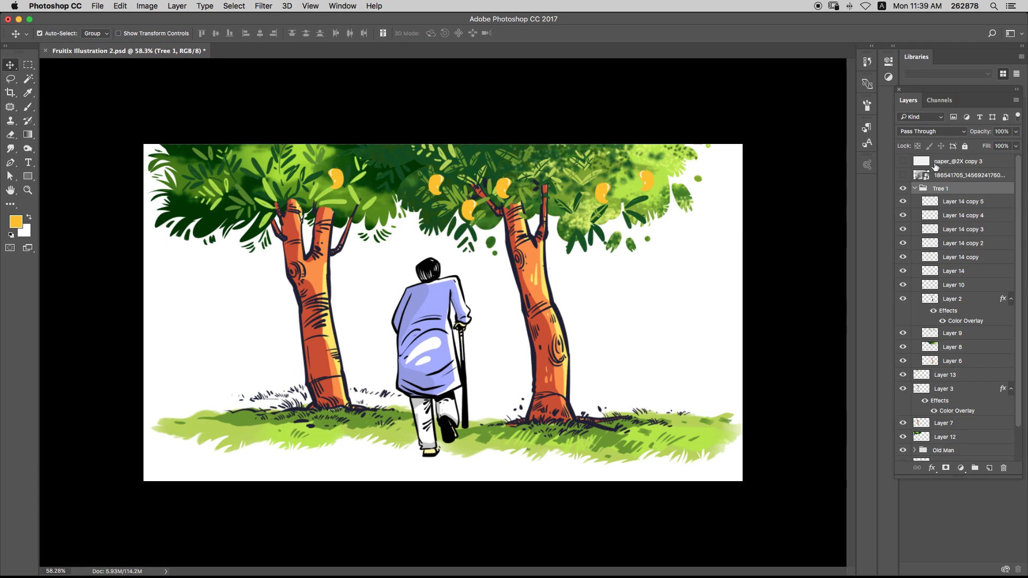
{"action": "left_click", "coordinate": [944, 201]}
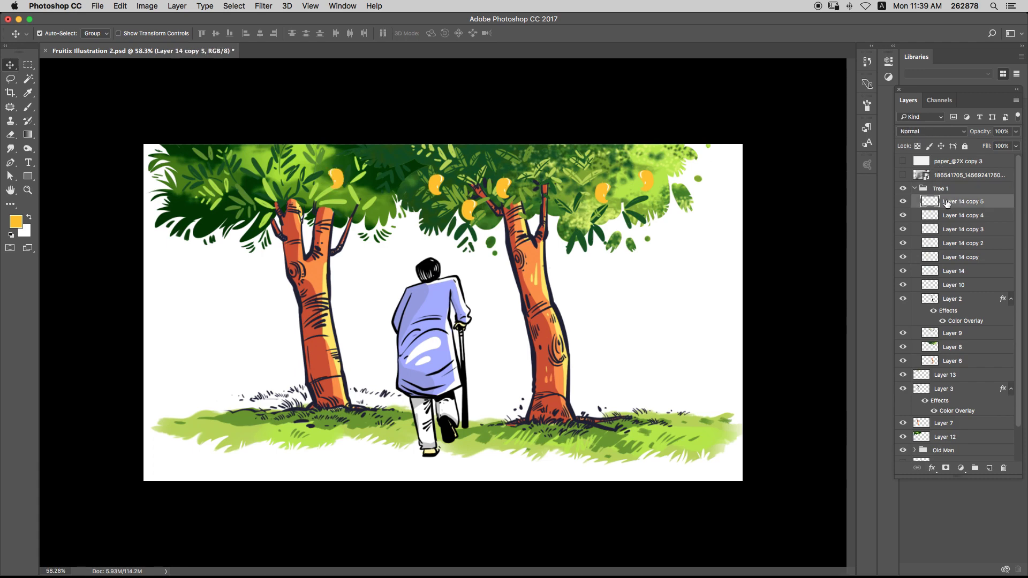
{"action": "key", "text": "super+j"}
{"action": "key", "text": "super+t"}
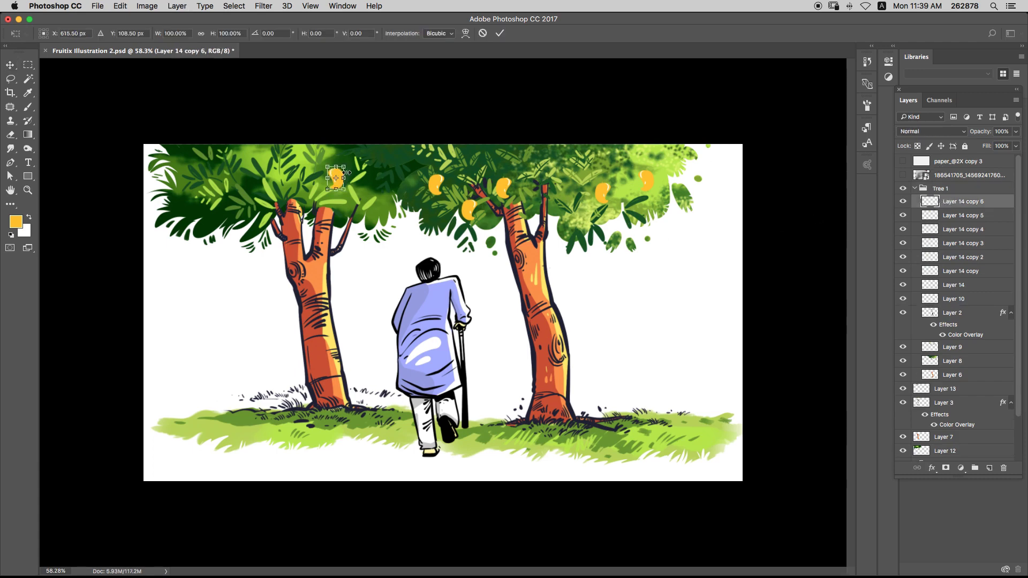
{"action": "left_click_drag", "start_coordinate": [338, 175], "coordinate": [302, 186]}
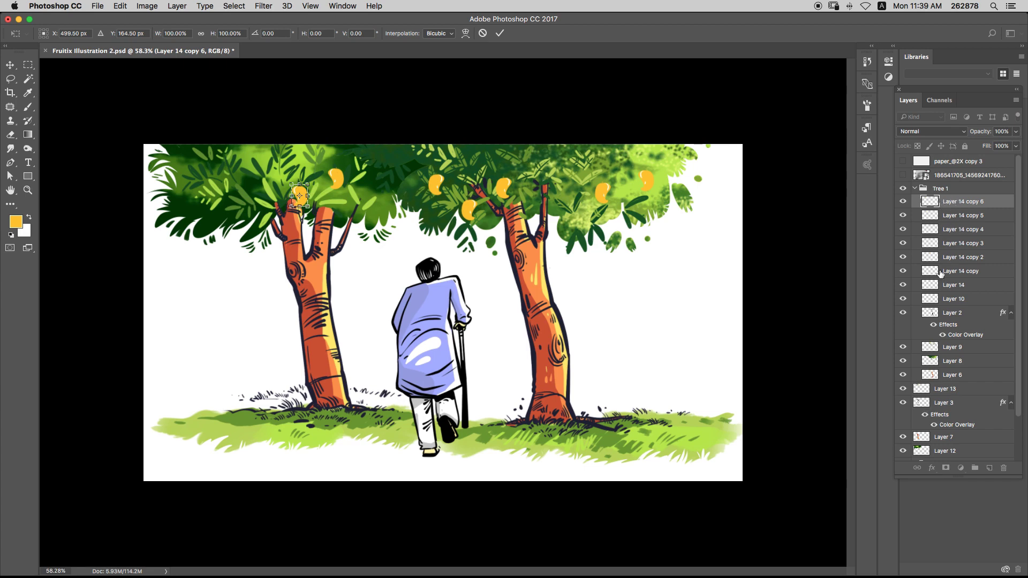
{"action": "key", "text": "Return"}
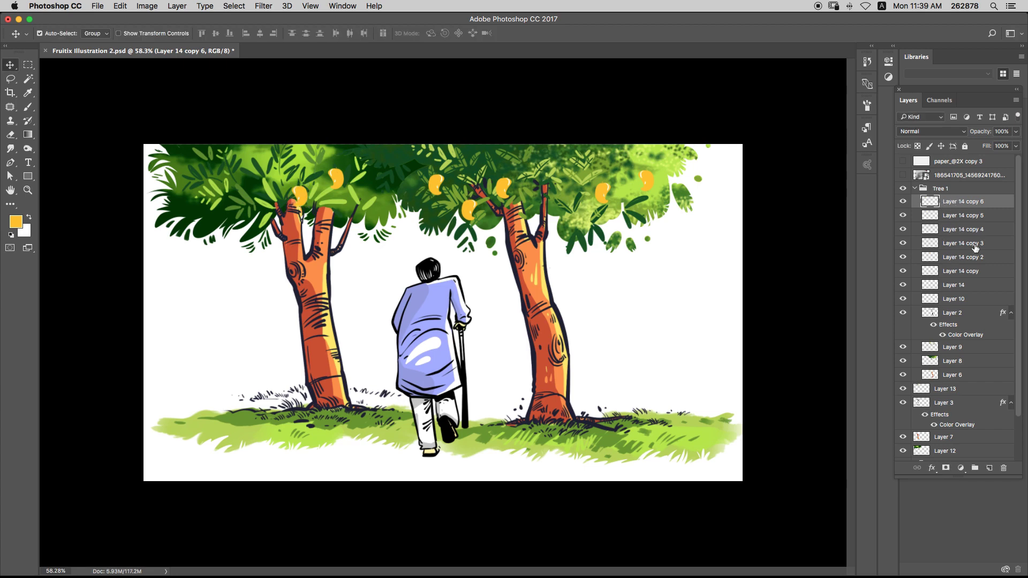
- Move the new mango layer, Layer 14 copy 6, out of the Tree 1 group to between Layer 13 and Layer 3
{"action": "left_click_drag", "start_coordinate": [961, 206], "coordinate": [910, 358]}
{"action": "left_click", "coordinate": [905, 360]}
{"action": "left_click", "coordinate": [907, 362]}
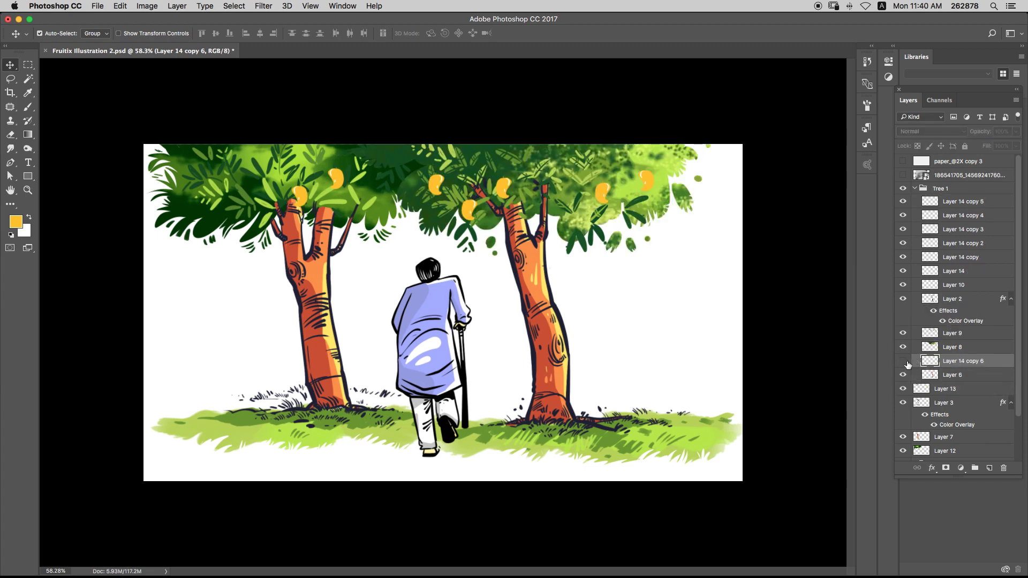
{"action": "left_click", "coordinate": [905, 375]}
{"action": "left_click", "coordinate": [905, 375]}
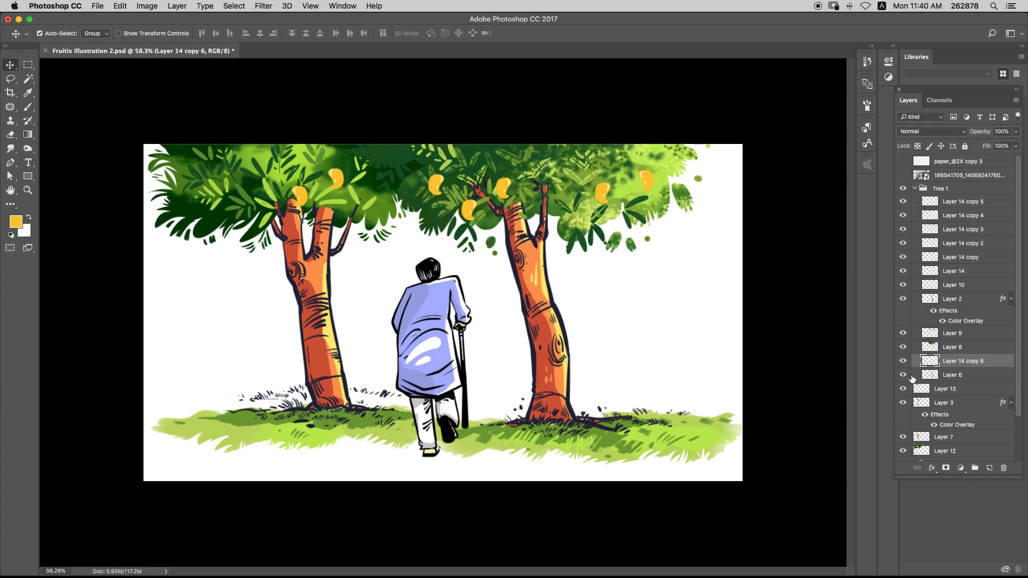
{"action": "left_click", "coordinate": [904, 394]}
{"action": "left_click", "coordinate": [905, 394]}
{"action": "left_click", "coordinate": [910, 436]}
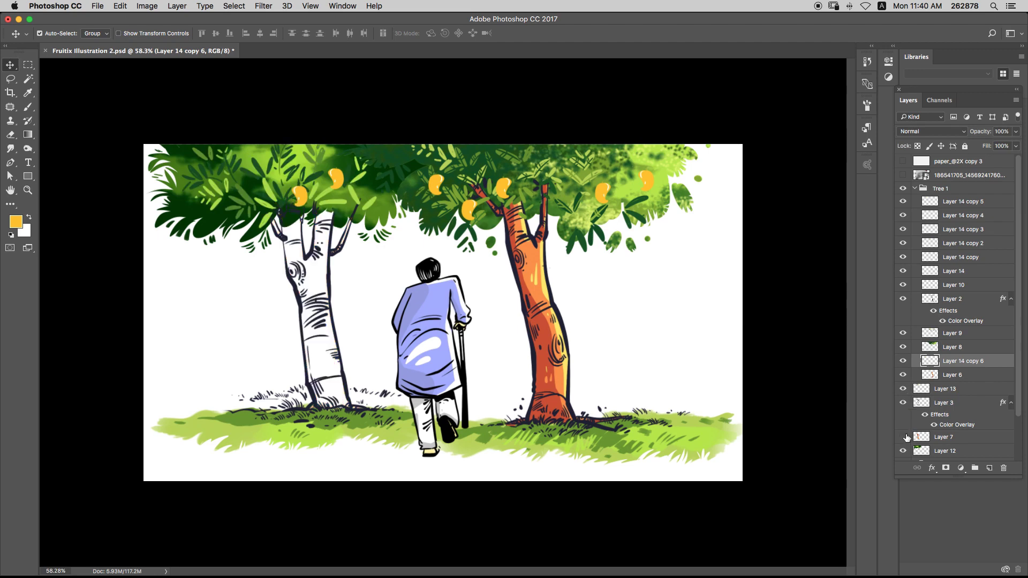
{"action": "left_click", "coordinate": [910, 436]}
{"action": "left_click_drag", "start_coordinate": [948, 362], "coordinate": [935, 386]}
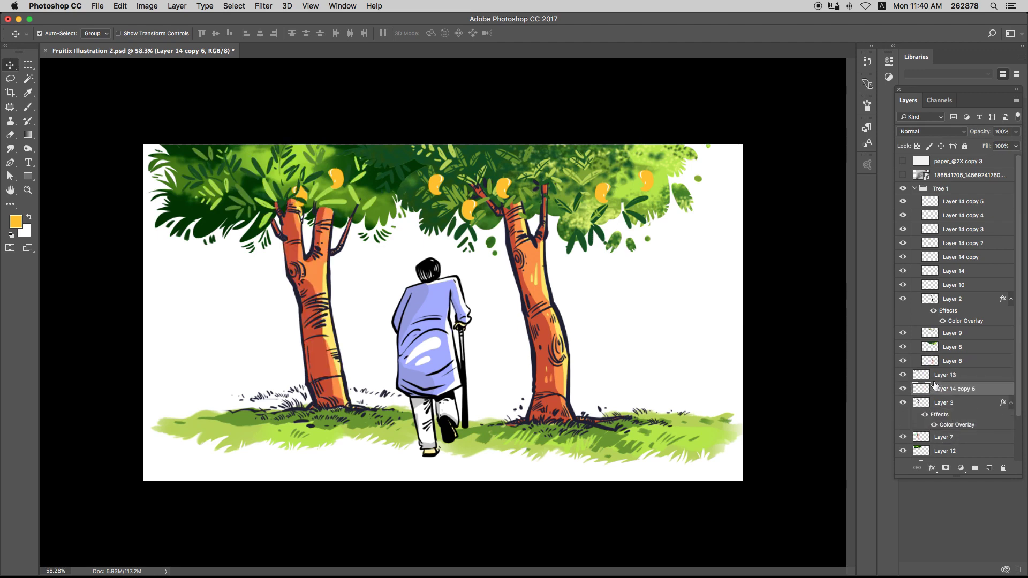
- Duplicate the Layer 14 copy 6 mango and place the copy at the lower-left edge of the left tree's foliage
{"action": "key", "text": "super+j"}
{"action": "key", "text": "super+t"}
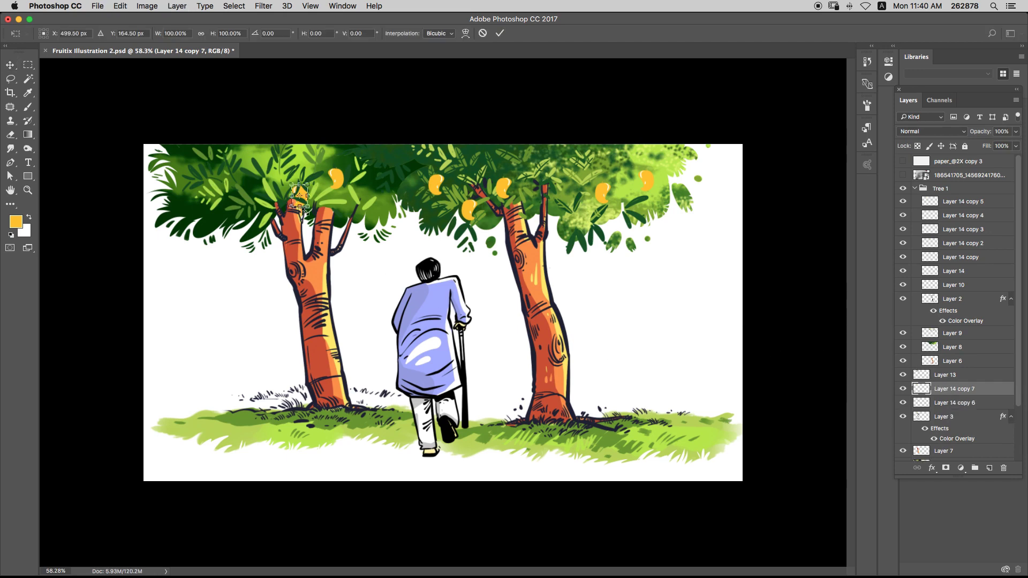
{"action": "left_click_drag", "start_coordinate": [290, 191], "coordinate": [193, 313]}
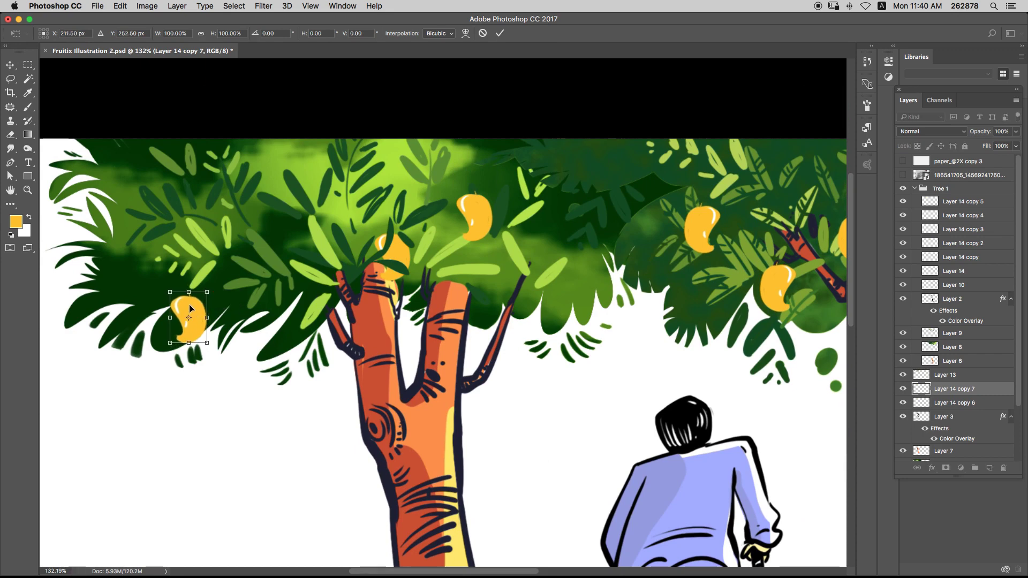
{"action": "key", "text": "Return"}
- Add another mango copy at the lower-right edge of the left tree's foliage, flipped horizontally and scaled down slightly
{"action": "key", "text": "ctrl+j"}
{"action": "key", "text": "ctrl+t"}
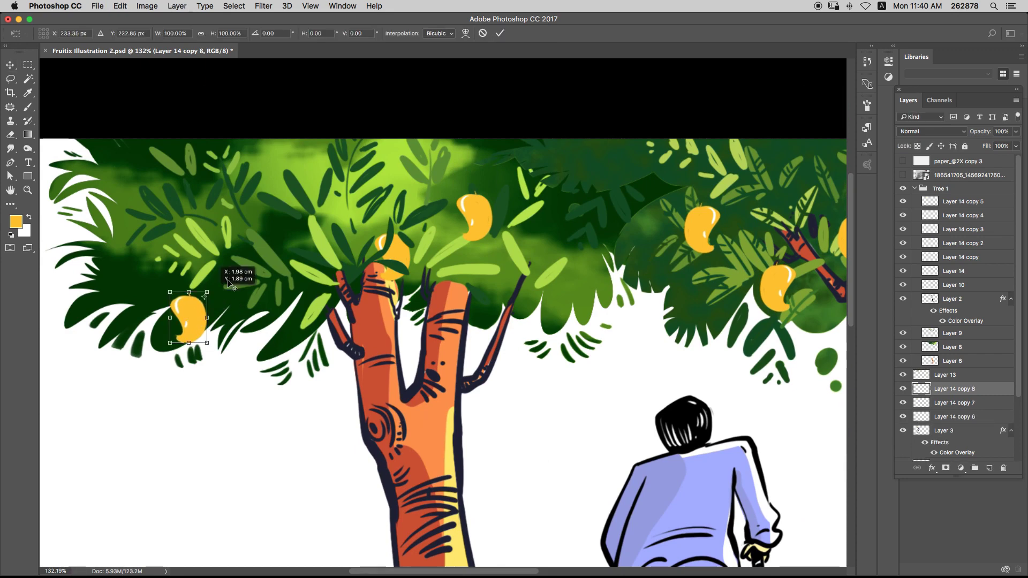
{"action": "left_click_drag", "start_coordinate": [194, 318], "coordinate": [578, 269]}
{"action": "right_click", "coordinate": [579, 270]}
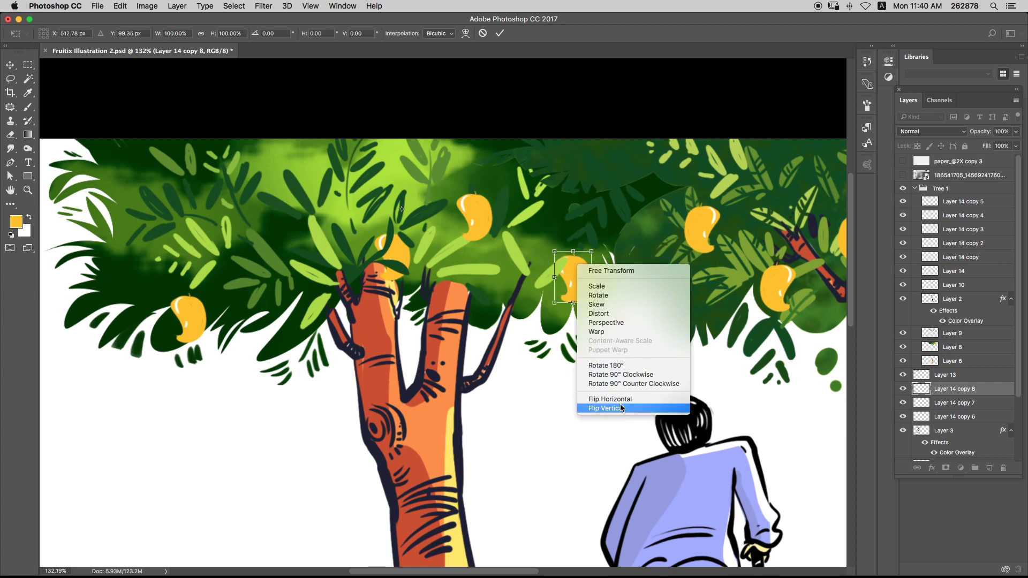
{"action": "left_click", "coordinate": [599, 397]}
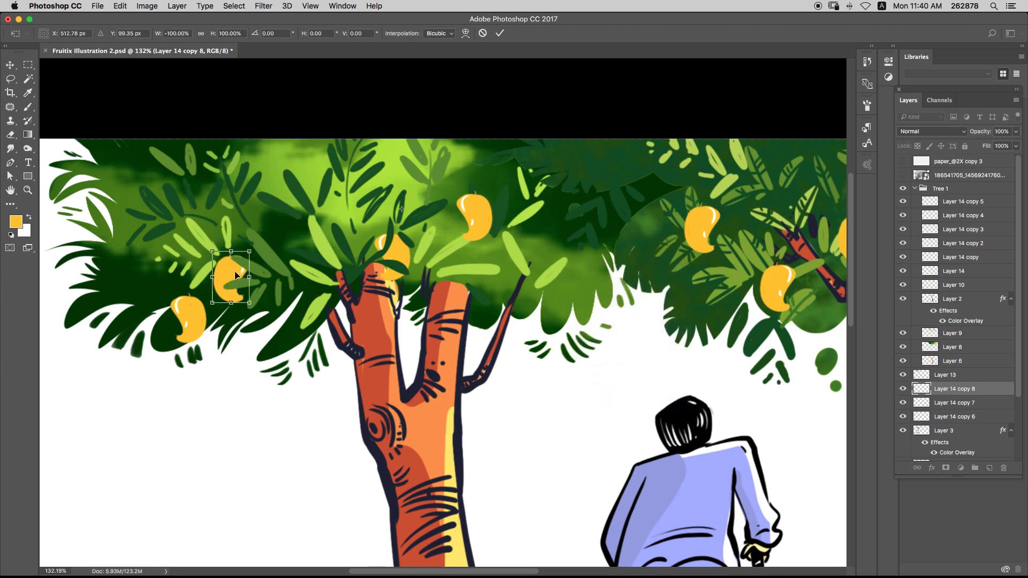
{"action": "left_click_drag", "start_coordinate": [235, 276], "coordinate": [593, 273]}
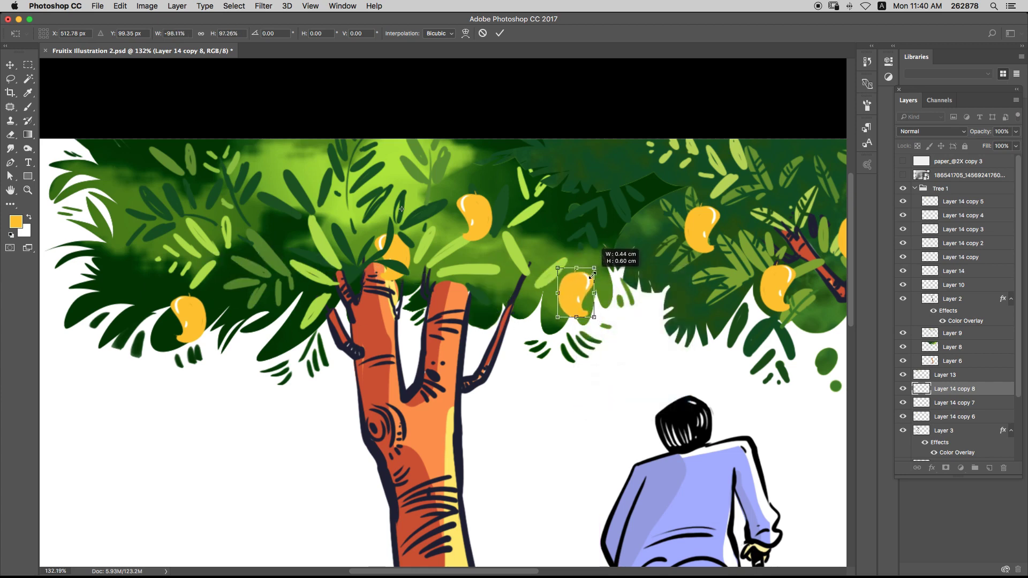
{"action": "key", "text": "Return"}
- Shift the flipped mango's hue to about -12 with Hue/Saturation to make it orange, and save the document
{"action": "key", "text": "super+u"}
{"action": "mouse_move", "coordinate": [882, 152]}
{"action": "left_mouse_down"}
{"action": "mouse_move", "coordinate": [855, 152]}
{"action": "mouse_move", "coordinate": [876, 159]}
{"action": "left_mouse_up"}
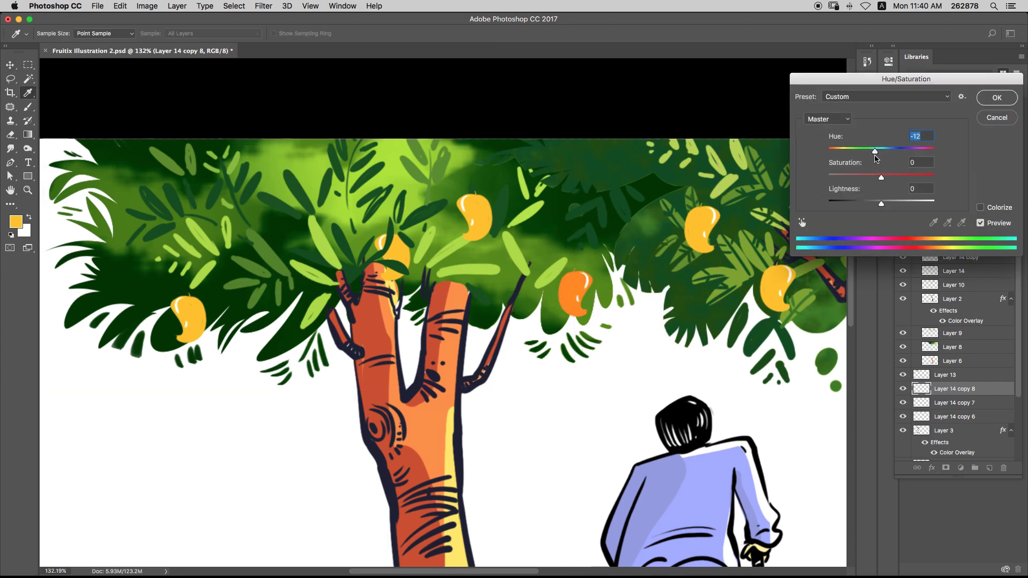
{"action": "key", "text": "Return"}
{"action": "key", "text": "super+s"}
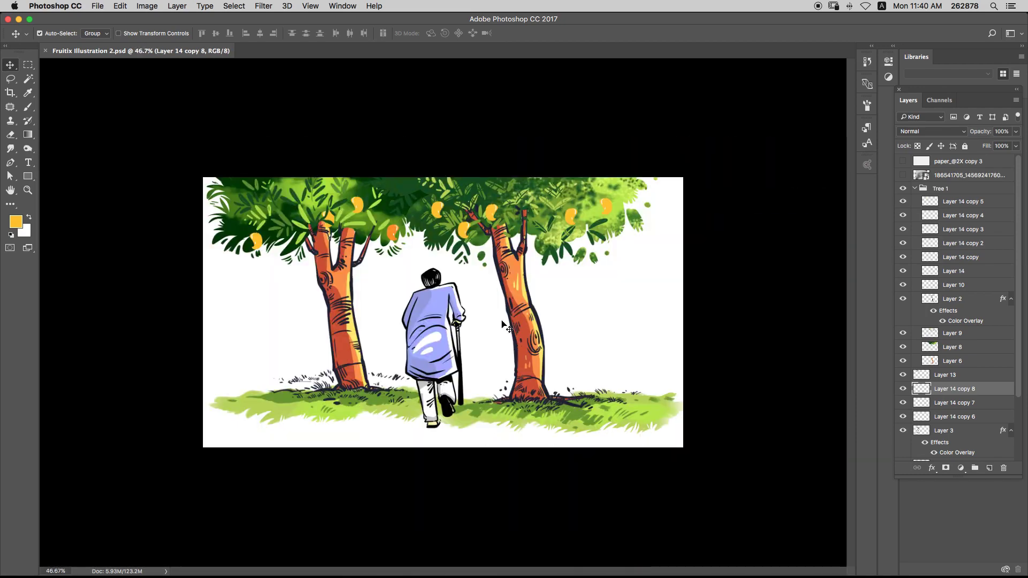
- Reset the painting colours to default black and white and make Layer 2 in the Tree 1 group active for the Brush
{"action": "scroll", "coordinate": [438, 192], "scroll_direction": "up", "scroll_amount": 1}
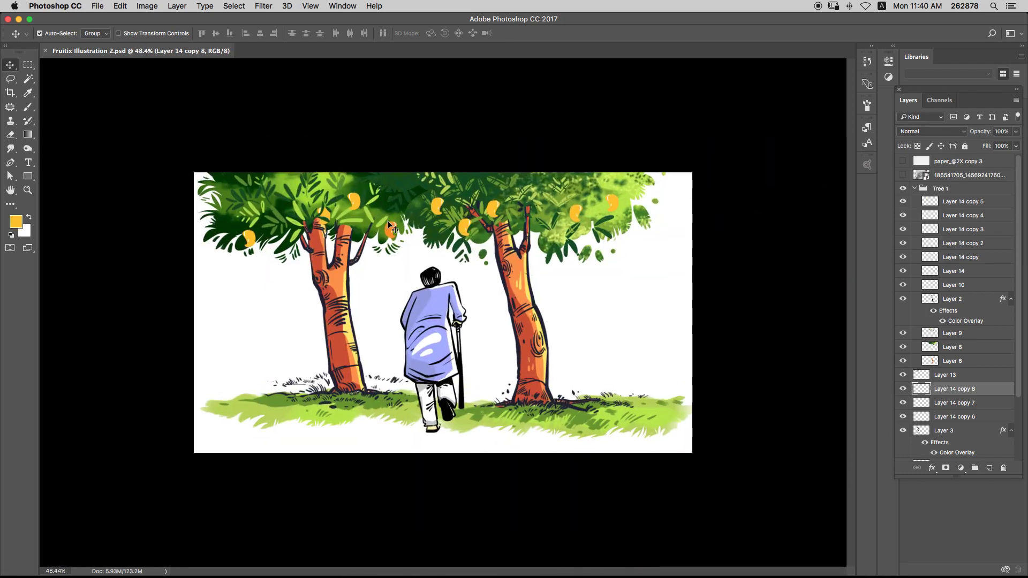
{"action": "key", "text": "d"}
{"action": "key", "text": "s"}
{"action": "key", "text": "v"}
{"action": "scroll", "coordinate": [485, 233], "scroll_direction": "up", "scroll_amount": 3}
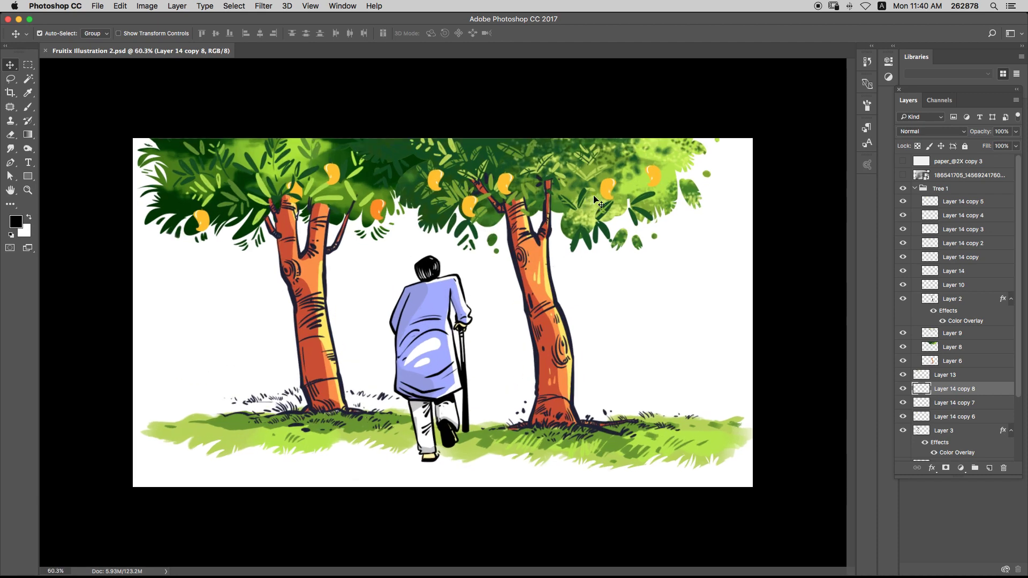
{"action": "left_click", "coordinate": [564, 305]}
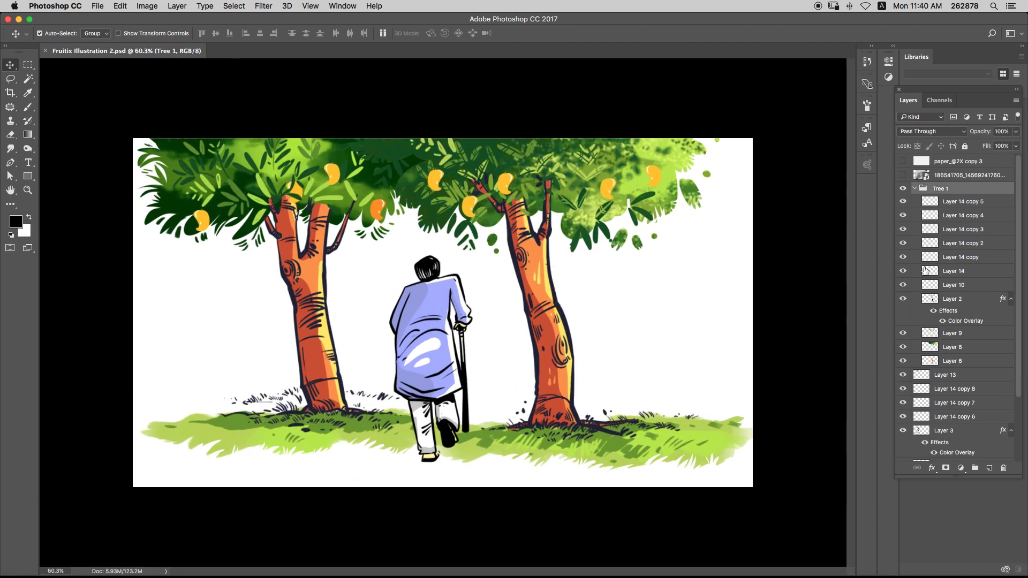
{"action": "left_click", "coordinate": [950, 304]}
{"action": "key", "text": "b"}
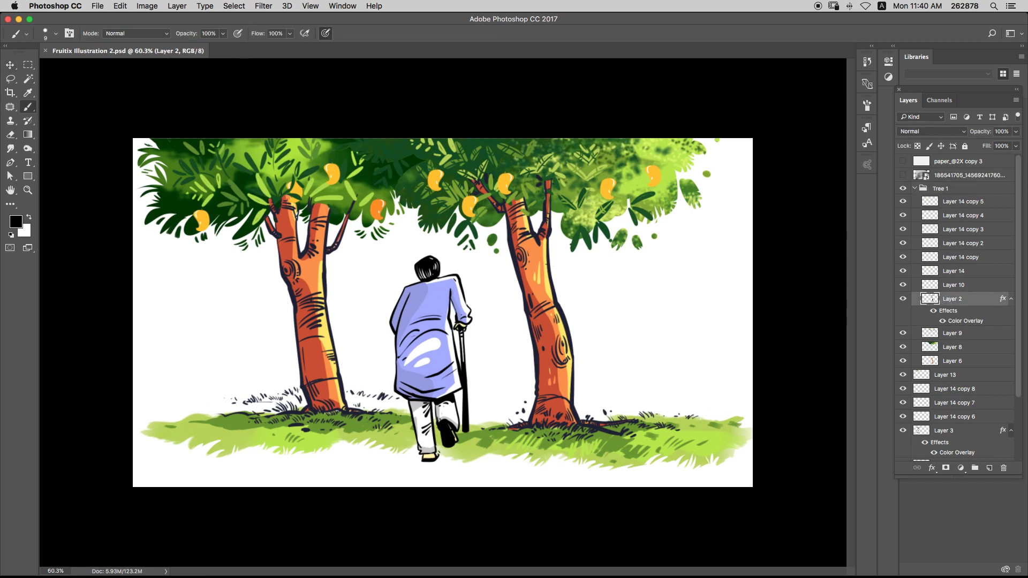
{"action": "left_click_drag", "start_coordinate": [559, 303], "coordinate": [580, 210]}
{"action": "key", "text": "super+z"}
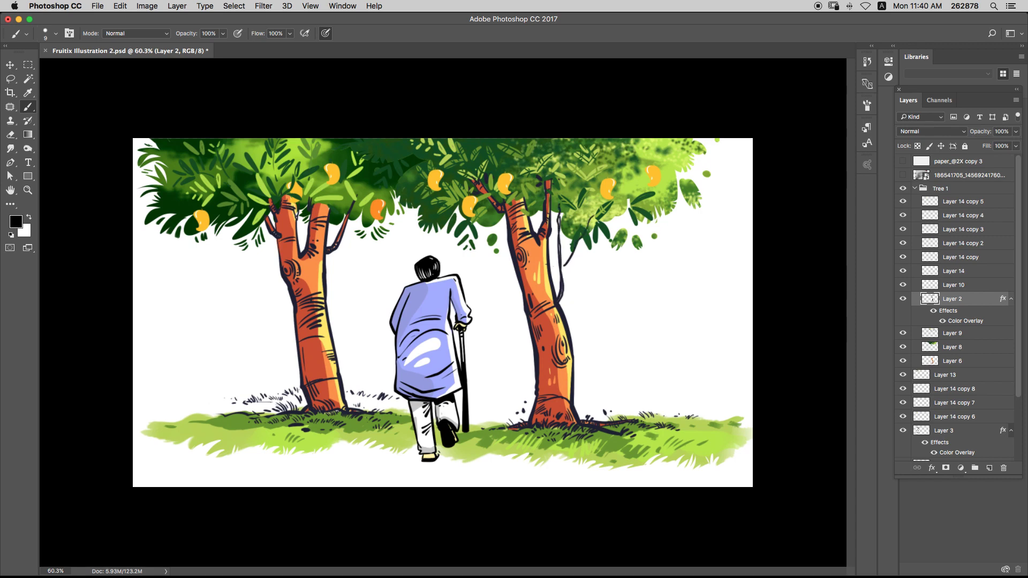
{"action": "key", "text": "alt+super+z"}
{"action": "key", "text": "alt+super+z"}
{"action": "key", "text": "alt+super+z"}
- Draw the outline of a forked branch on Layer 2, rising from the right side of the right tree's trunk into its foliage
{"action": "left_click_drag", "start_coordinate": [565, 316], "coordinate": [589, 247]}
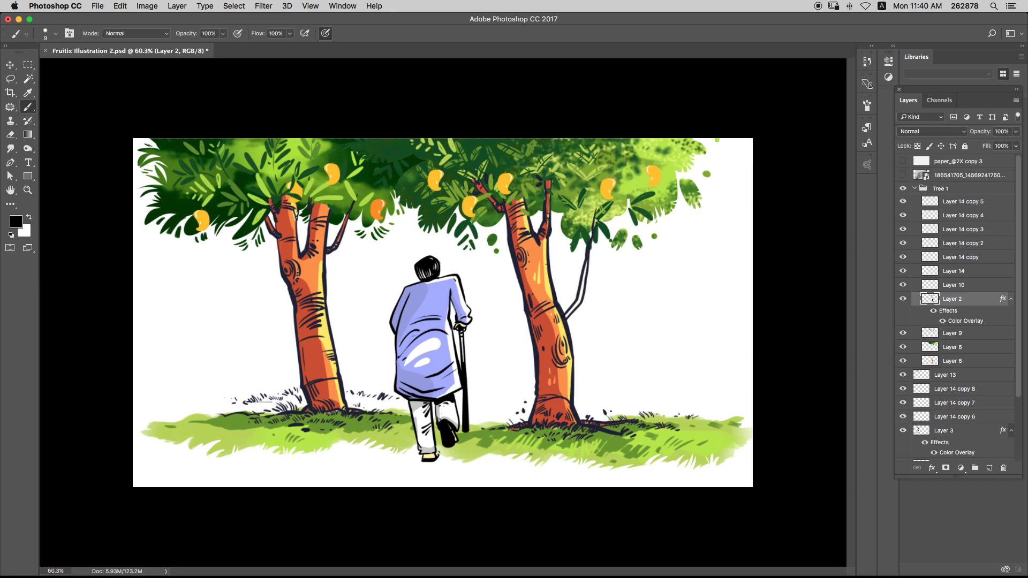
{"action": "left_click_drag", "start_coordinate": [590, 270], "coordinate": [622, 207]}
- Fill the right tree's new branch on Layer 6 with the red-brown sampled from the trunk
{"action": "left_click", "coordinate": [904, 361]}
{"action": "left_click", "coordinate": [904, 361]}
{"action": "left_click", "coordinate": [916, 361]}
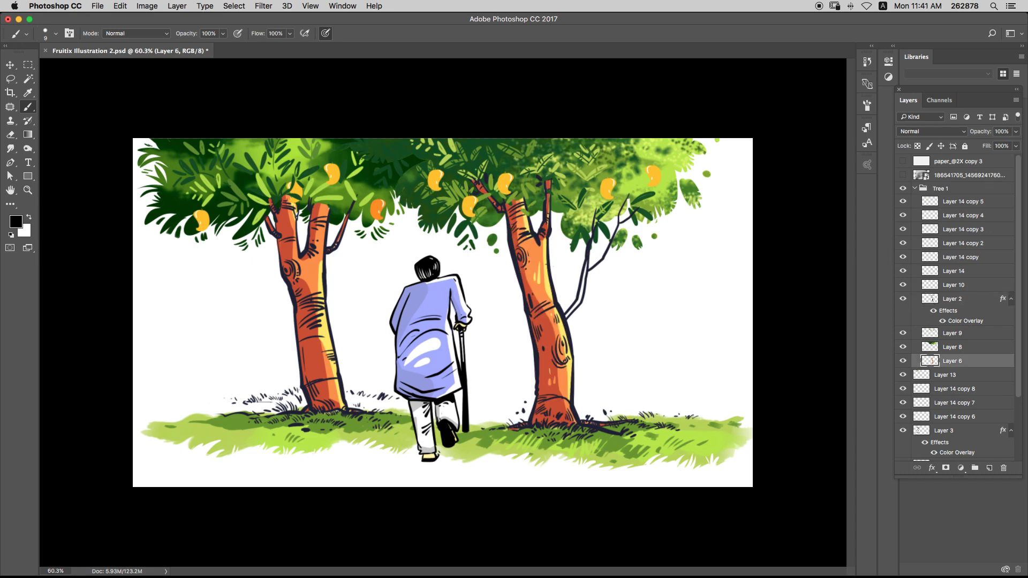
{"action": "left_click", "coordinate": [545, 324], "text": "alt"}
{"action": "left_click_drag", "start_coordinate": [578, 306], "coordinate": [643, 307]}
{"action": "left_click_drag", "start_coordinate": [534, 347], "coordinate": [557, 319]}
{"action": "mouse_move", "coordinate": [584, 284]}
{"action": "left_mouse_down"}
{"action": "mouse_move", "coordinate": [612, 140]}
{"action": "mouse_move", "coordinate": [596, 271]}
{"action": "mouse_move", "coordinate": [609, 282]}
{"action": "left_mouse_up"}
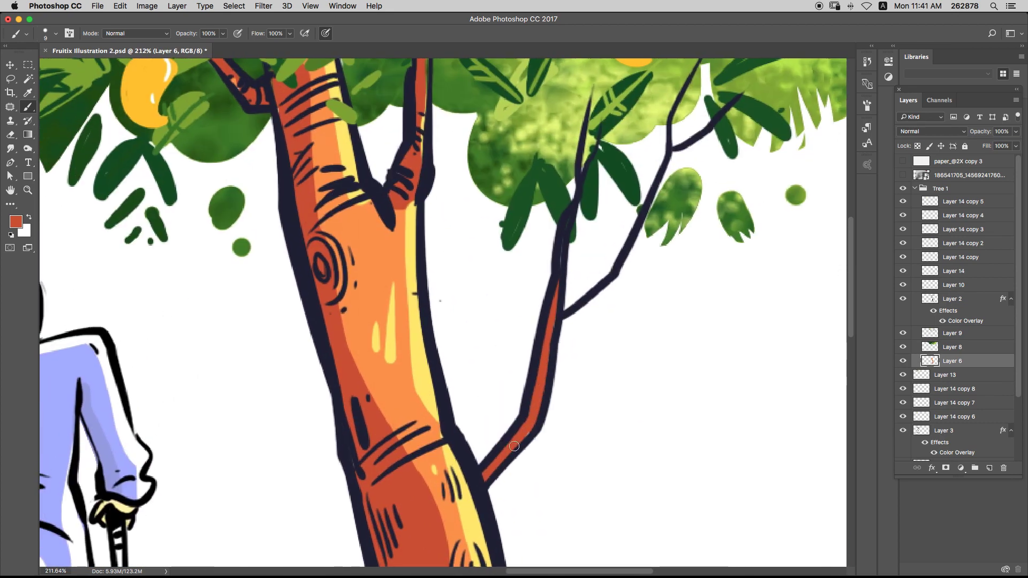
- Add yellow highlights sampled from the trunk to the right tree's new branch, and reset the painting colours to default
{"action": "left_click", "coordinate": [434, 386], "text": "alt"}
{"action": "left_click_drag", "start_coordinate": [540, 375], "coordinate": [547, 347]}
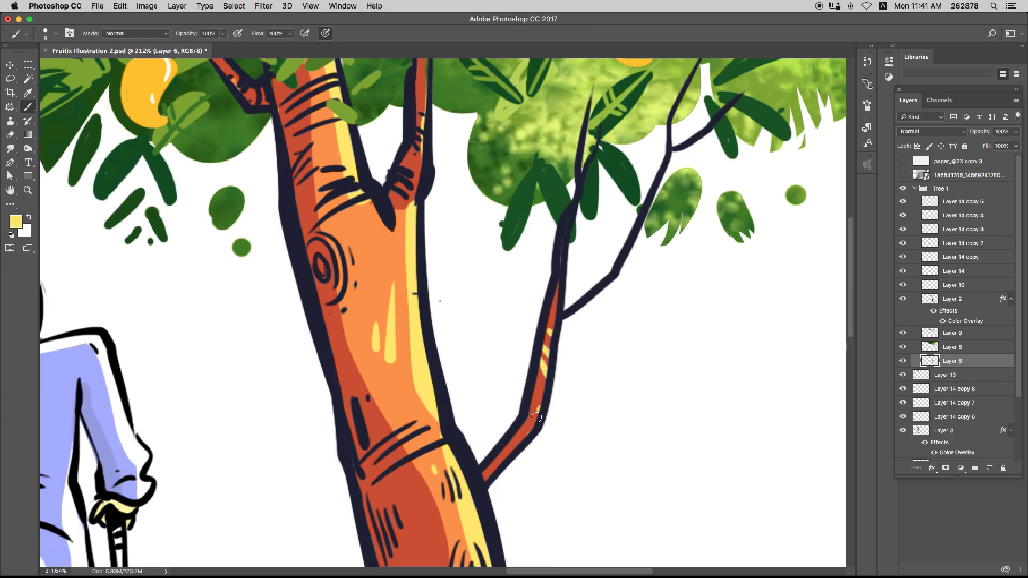
{"action": "key", "text": "super+0"}
{"action": "key", "text": "d"}
{"action": "key", "text": "v"}
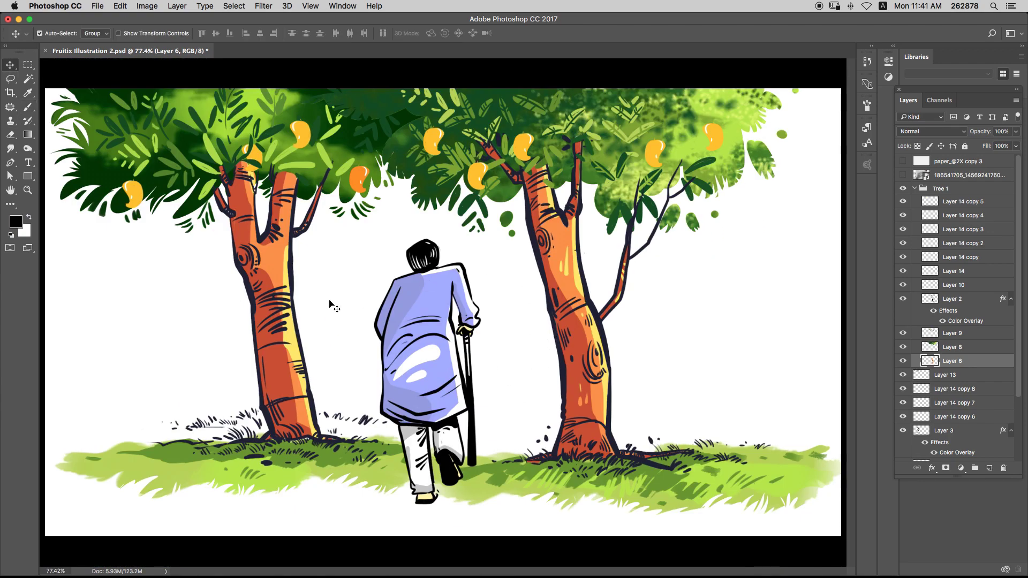
- Draw the outline of a bent branch on Layer 3, rising from the outer side of the left tree's trunk into its foliage
{"action": "left_click", "coordinate": [256, 295]}
{"action": "left_click", "coordinate": [903, 431]}
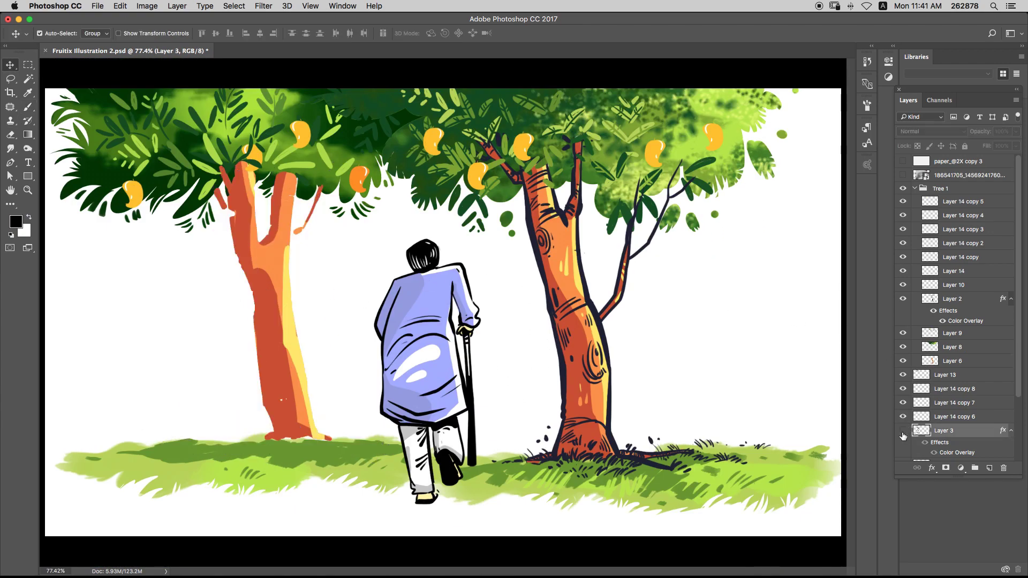
{"action": "left_click", "coordinate": [903, 431]}
{"action": "key", "text": "b"}
{"action": "scroll", "coordinate": [709, 303], "scroll_direction": "down", "scroll_amount": 2}
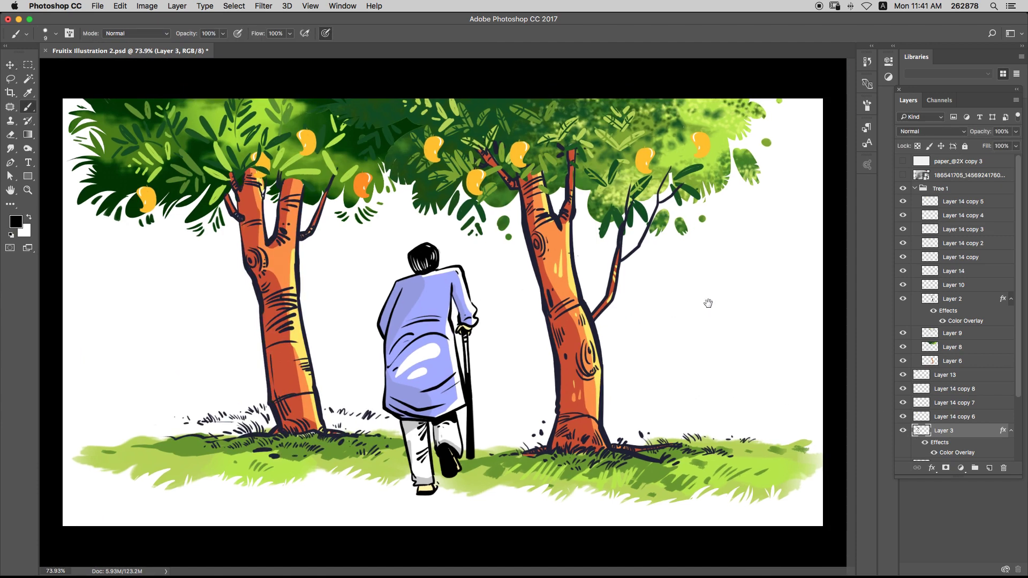
{"action": "left_click_drag", "start_coordinate": [244, 273], "coordinate": [211, 215]}
{"action": "key", "text": "super+z"}
{"action": "scroll", "coordinate": [301, 279], "scroll_direction": "up", "scroll_amount": 4}
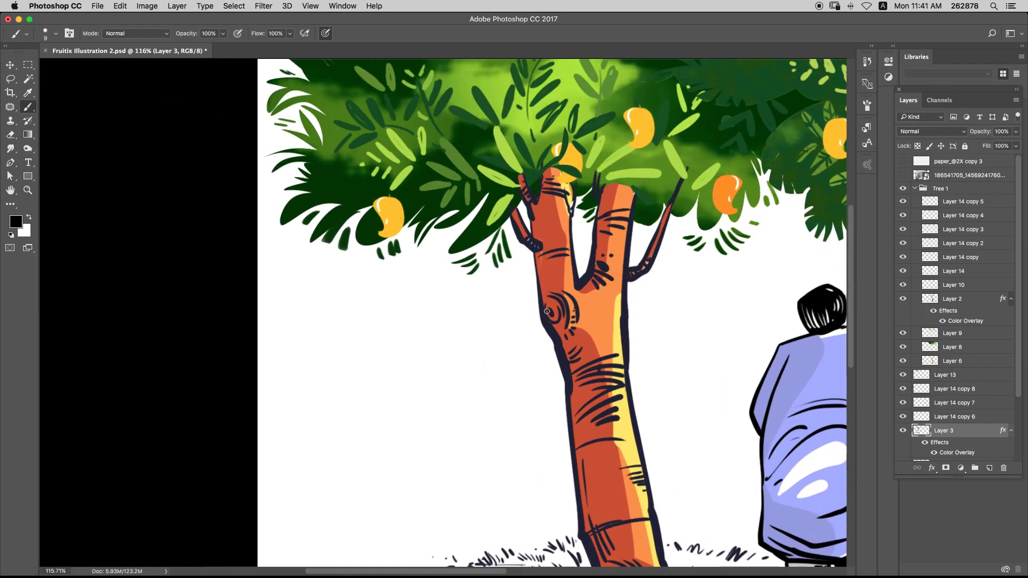
{"action": "mouse_move", "coordinate": [546, 311]}
{"action": "left_mouse_down"}
{"action": "mouse_move", "coordinate": [518, 309]}
{"action": "mouse_move", "coordinate": [413, 179]}
{"action": "mouse_move", "coordinate": [476, 255]}
{"action": "mouse_move", "coordinate": [517, 280]}
{"action": "mouse_move", "coordinate": [542, 311]}
{"action": "left_mouse_up"}
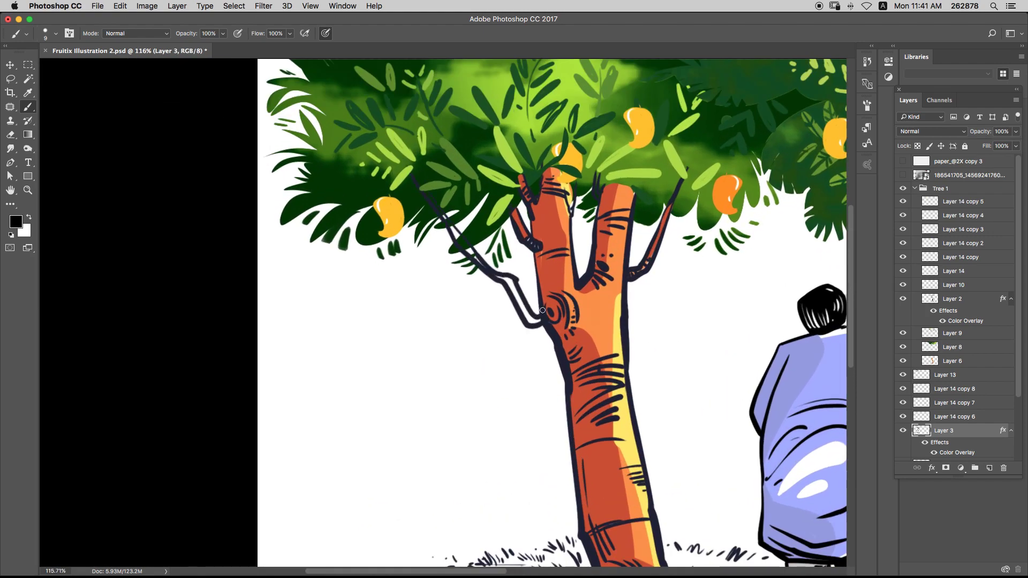
- Fill the left tree's new branch on Layer 7 with the trunk's red-brown
{"action": "scroll", "coordinate": [964, 423], "scroll_direction": "down", "scroll_amount": 2}
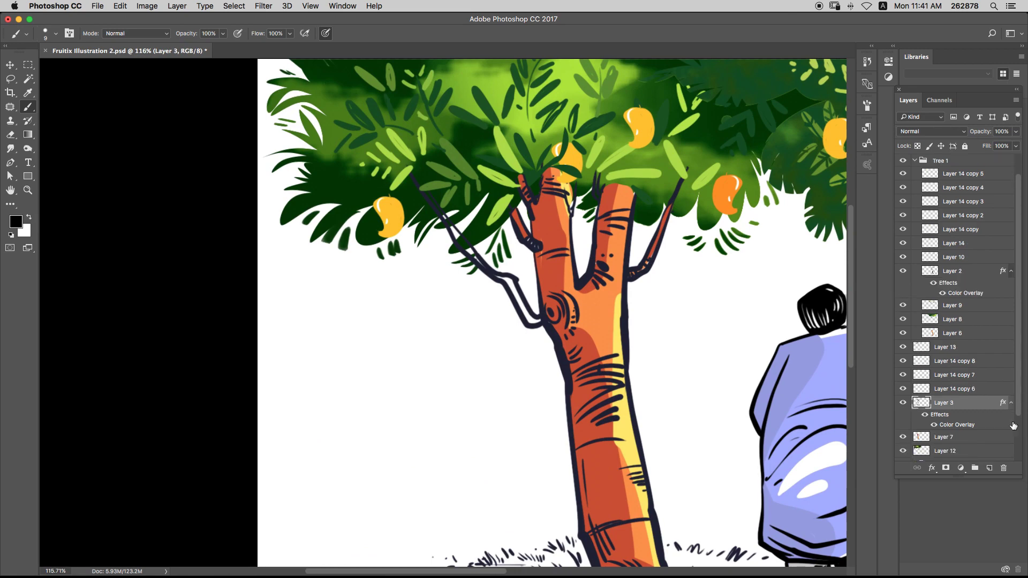
{"action": "left_click", "coordinate": [961, 438]}
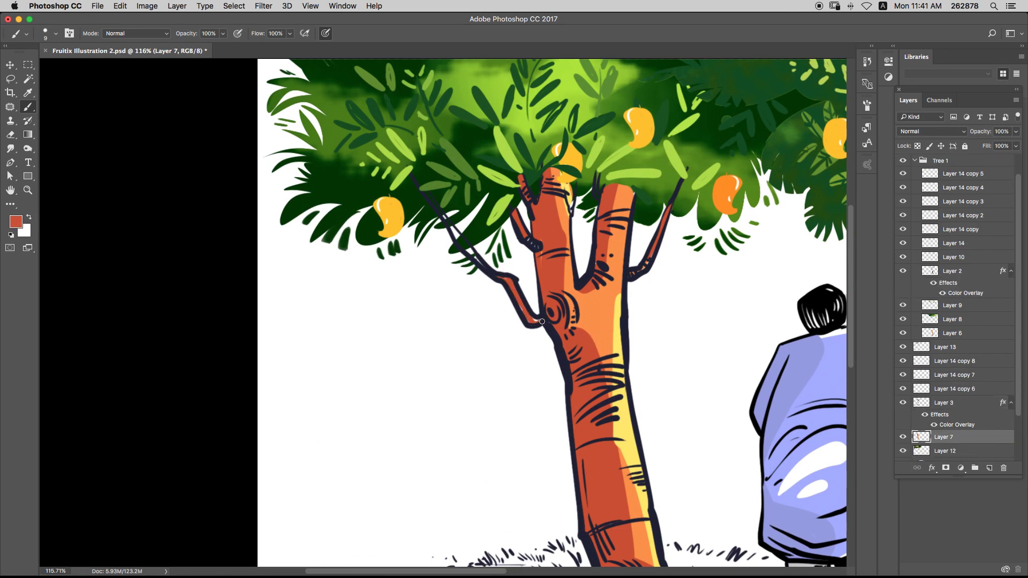
{"action": "left_click_drag", "start_coordinate": [467, 245], "coordinate": [454, 231]}
- Add yellow highlights sampled from the trunk to the left tree's new branch and upper trunk, and save the document
{"action": "left_click", "coordinate": [620, 323], "text": "alt"}
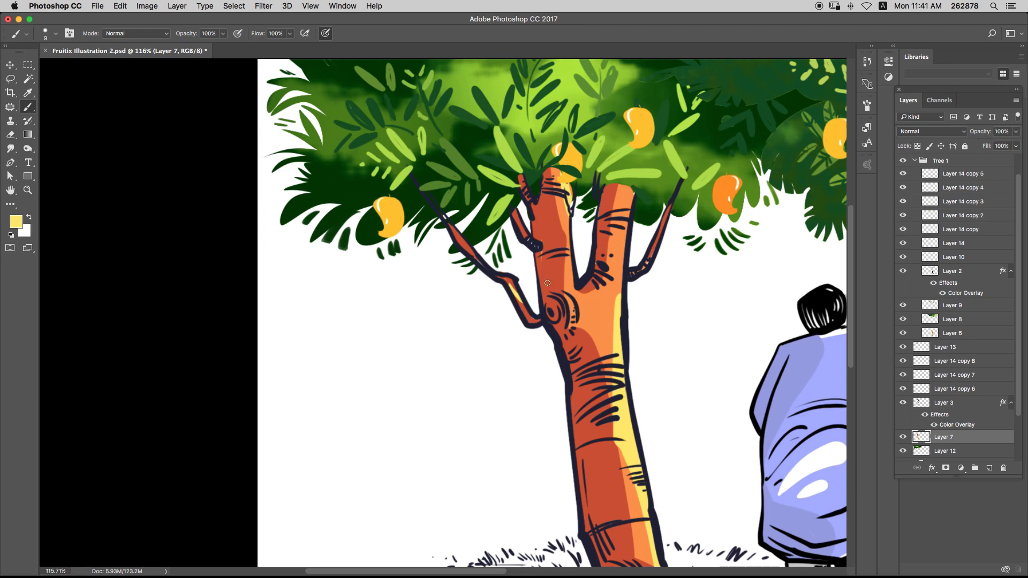
{"action": "left_click_drag", "start_coordinate": [626, 233], "coordinate": [615, 277]}
{"action": "mouse_move", "coordinate": [591, 320]}
{"action": "left_mouse_down"}
{"action": "mouse_move", "coordinate": [602, 335]}
{"action": "mouse_move", "coordinate": [558, 370]}
{"action": "left_mouse_up"}
{"action": "key", "text": "super+s"}
{"action": "key", "text": "v"}
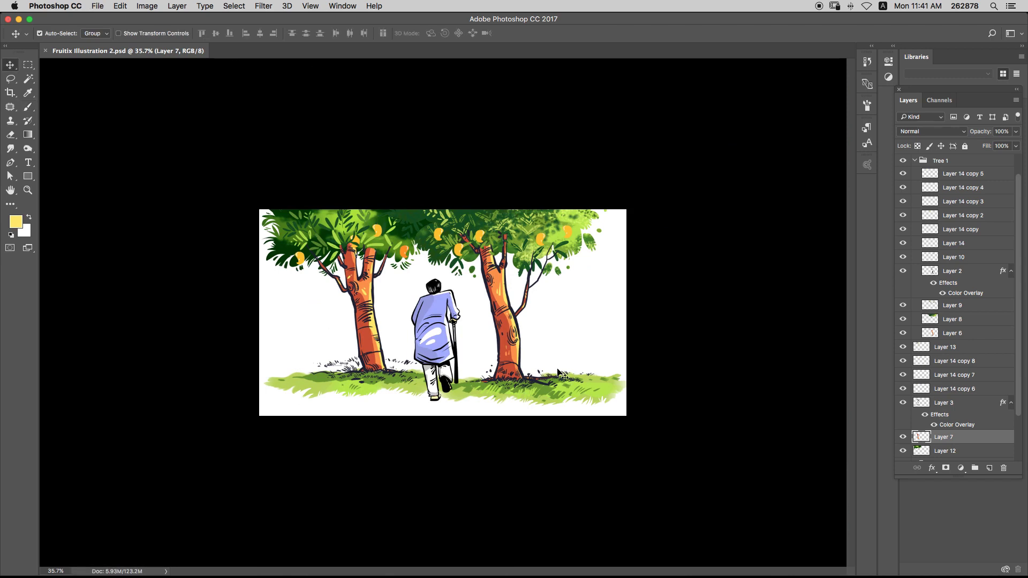
{"action": "scroll", "coordinate": [495, 243], "scroll_direction": "up", "scroll_amount": 3}
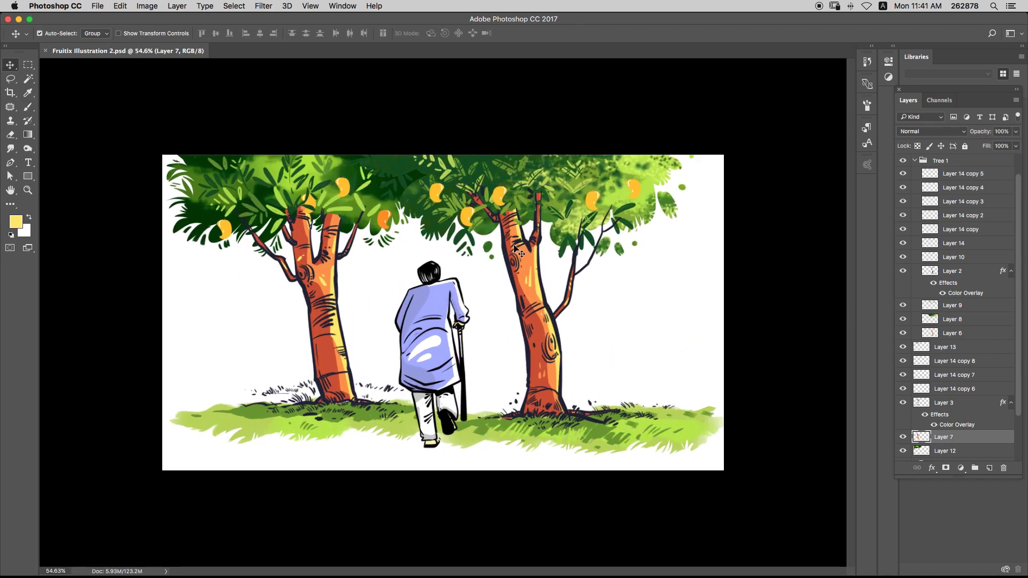
- Collapse the Tree 1 group and group the left tree's layers, from Layer 12 up to Layer 13
{"action": "left_click", "coordinate": [915, 161]}
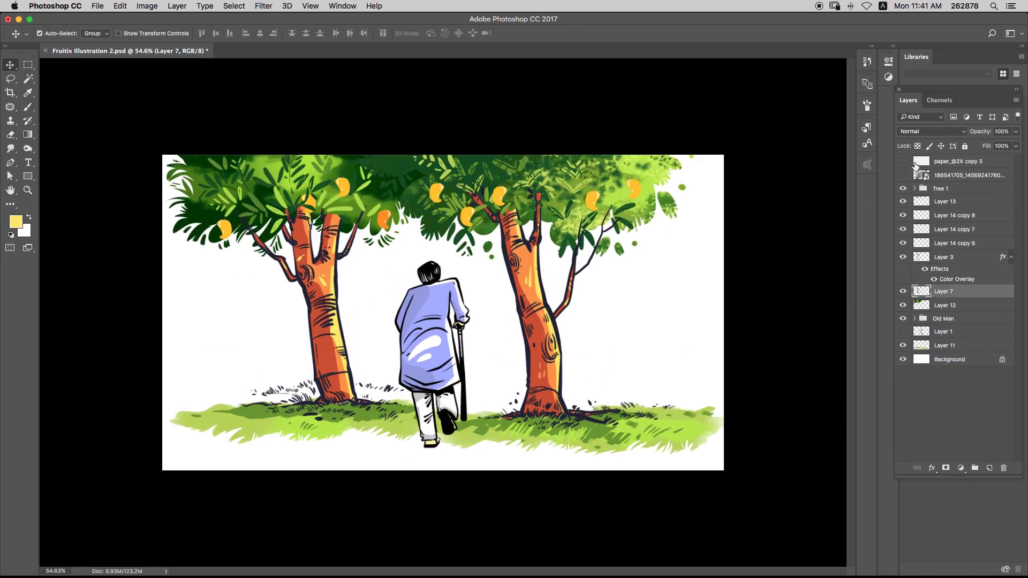
{"action": "left_click", "coordinate": [904, 189]}
{"action": "left_click", "coordinate": [903, 188]}
{"action": "left_click", "coordinate": [903, 201]}
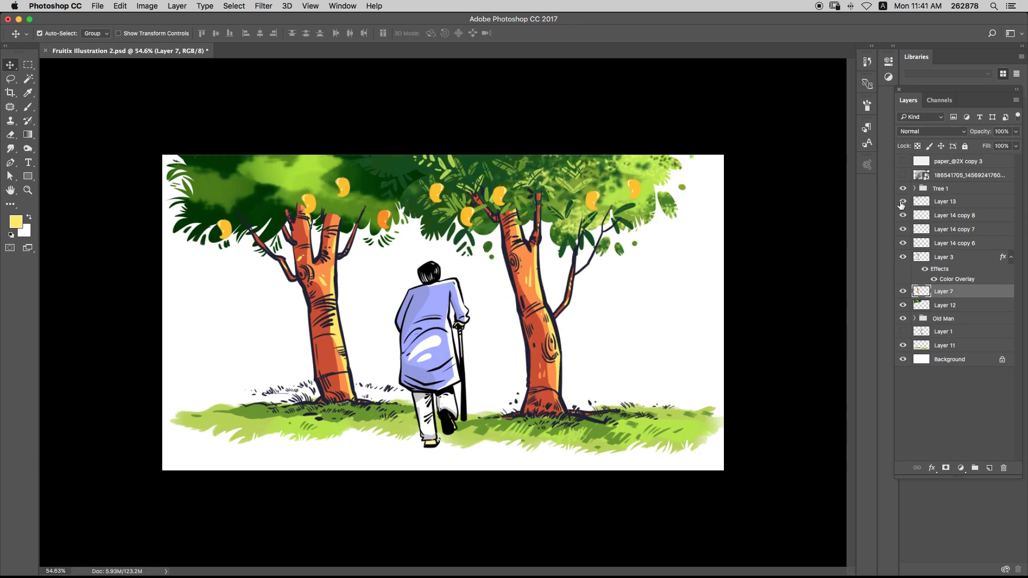
{"action": "left_click", "coordinate": [903, 201]}
{"action": "left_click", "coordinate": [930, 301]}
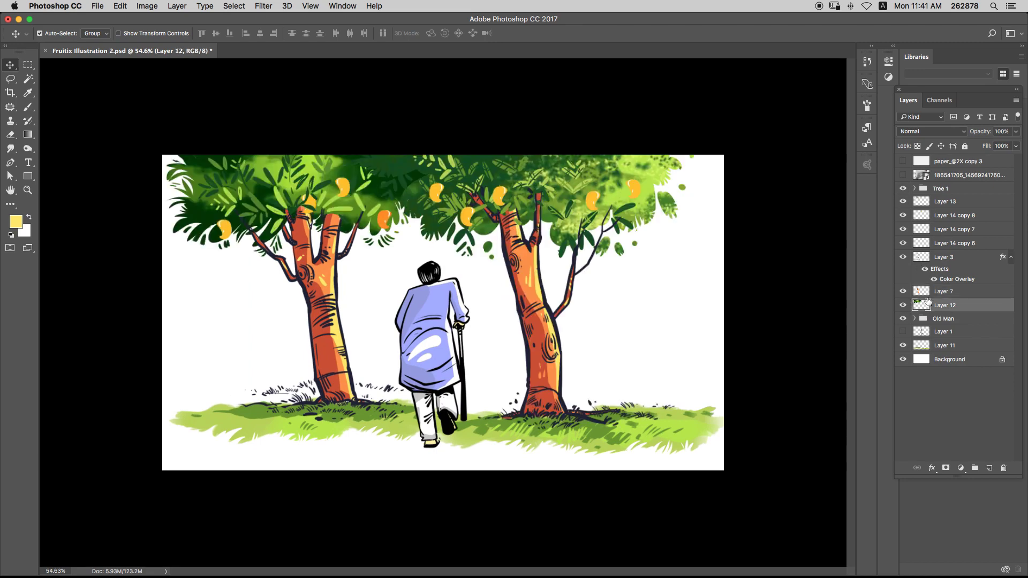
{"action": "left_click", "coordinate": [936, 204], "text": "shift"}
{"action": "key", "text": "super+g"}
- Check the contents of Group 1, Old Man and Layer 1 by toggling their visibility, and save the document
{"action": "left_click", "coordinate": [904, 201]}
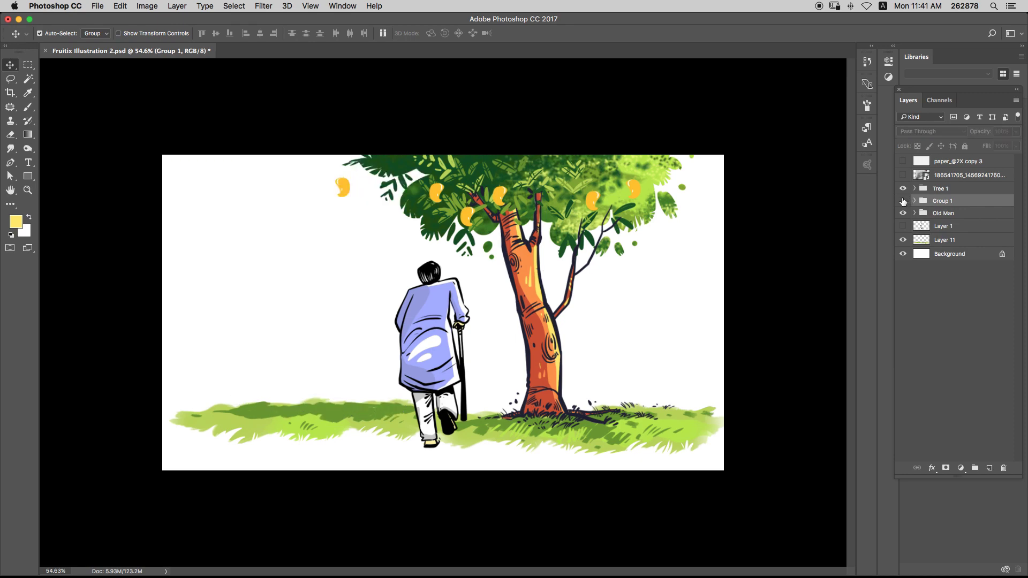
{"action": "left_click", "coordinate": [904, 201]}
{"action": "left_click", "coordinate": [904, 214]}
{"action": "left_click", "coordinate": [906, 212]}
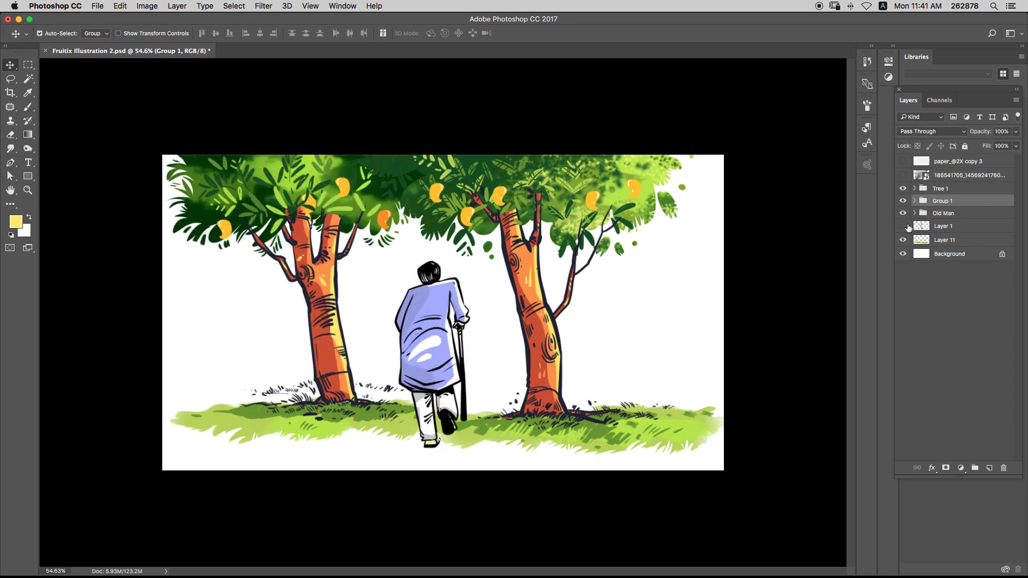
{"action": "left_click", "coordinate": [906, 226]}
{"action": "left_click", "coordinate": [905, 226]}
{"action": "key", "text": "super+s"}
- Apply a dark navy Color Overlay at 100% opacity to the old man's line art, Layer 1 copy
{"action": "scroll", "coordinate": [432, 283], "scroll_direction": "up", "scroll_amount": 5}
{"action": "left_click", "coordinate": [480, 243]}
{"action": "left_click", "coordinate": [958, 226]}
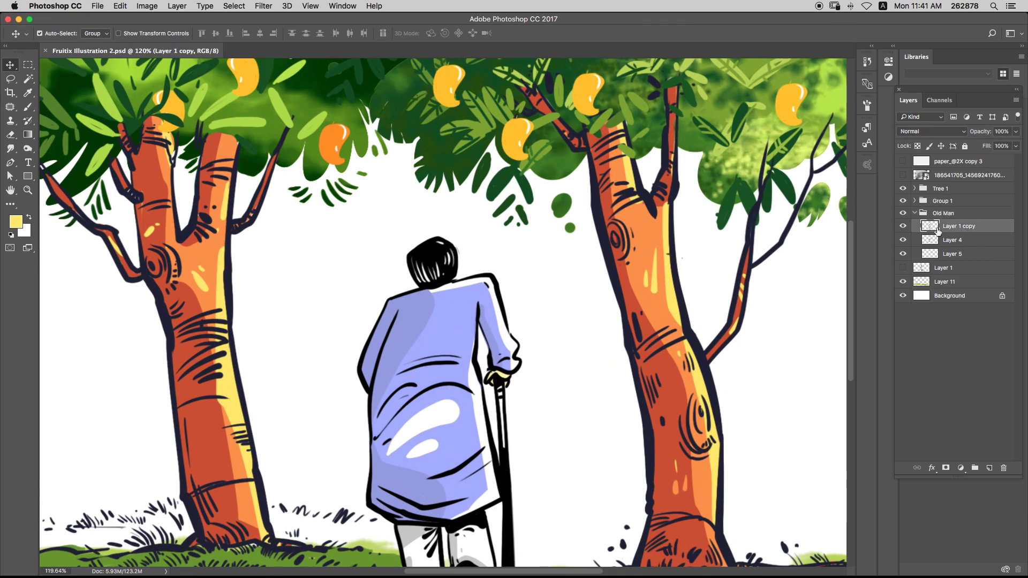
{"action": "left_click", "coordinate": [904, 226]}
{"action": "left_click", "coordinate": [903, 226]}
{"action": "left_click", "coordinate": [933, 468]}
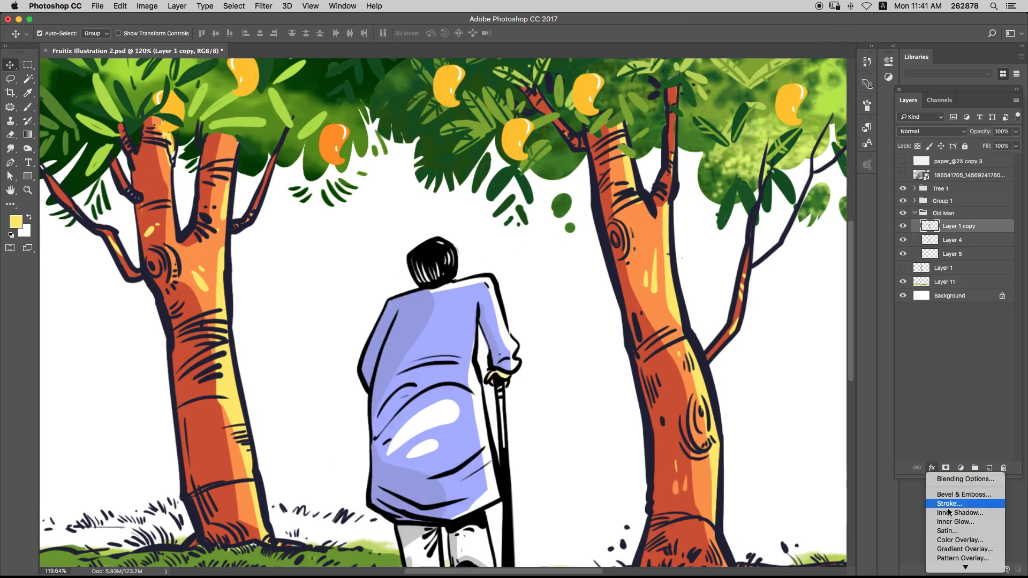
{"action": "left_click", "coordinate": [945, 540]}
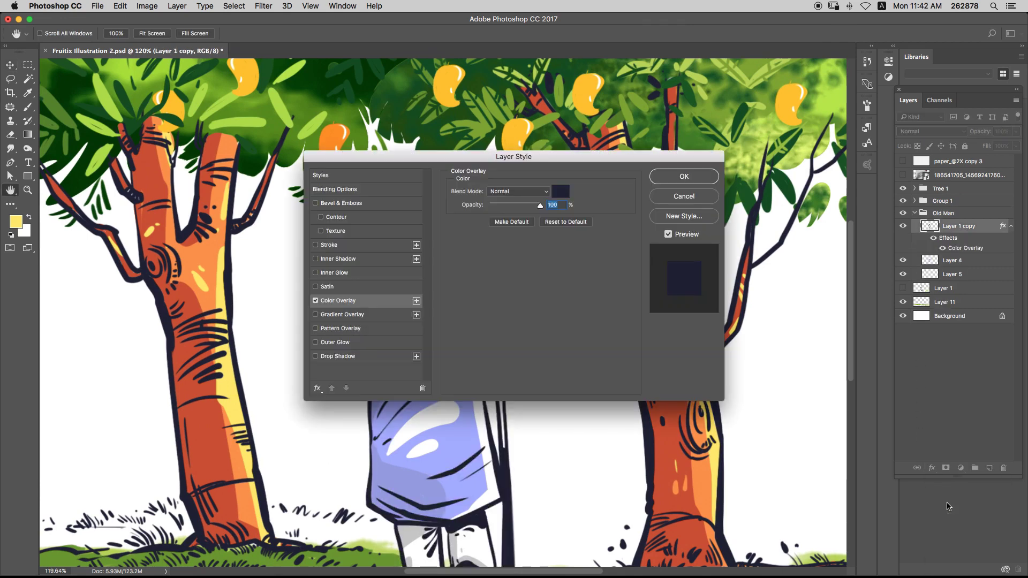
{"action": "key", "text": "Return"}
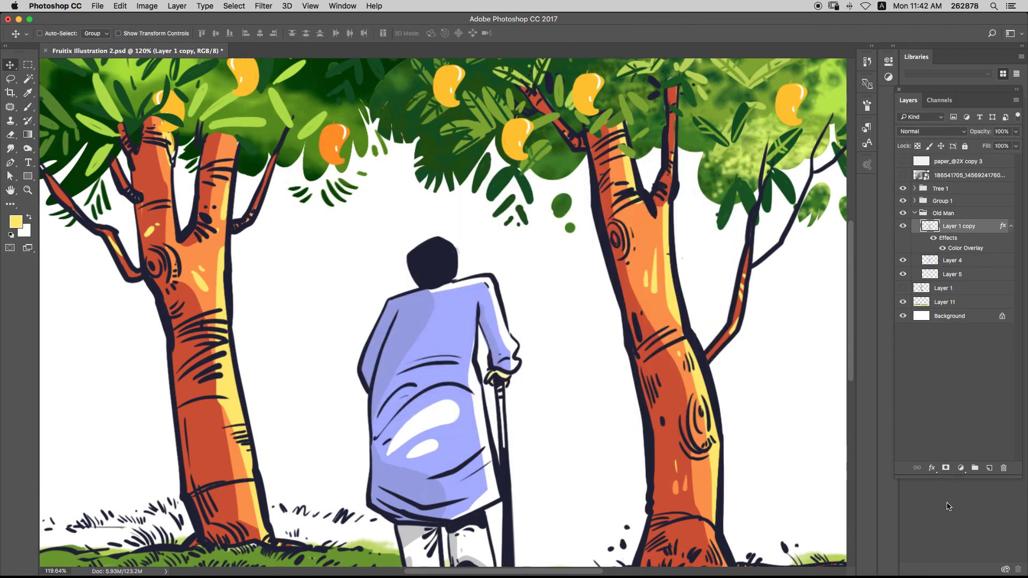
- Create a new layer above Layer 1 copy in the Old Man group and set the Brush colour to white
{"action": "key", "text": "super+shift+n"}
{"action": "key", "text": "Return"}
{"action": "key", "text": "b"}
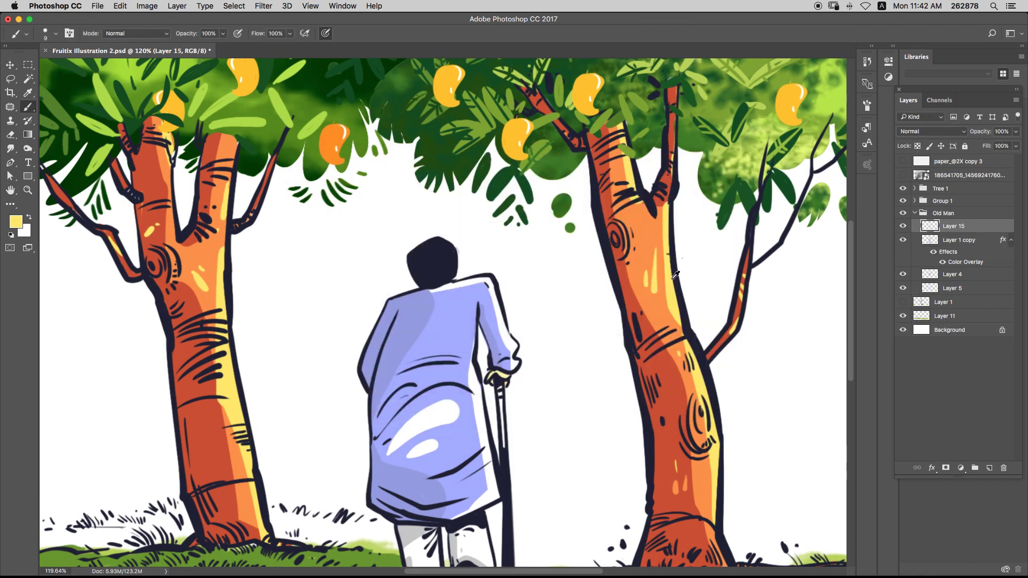
{"action": "key", "text": "d"}
{"action": "key", "text": "x"}
- Paint thin white strands over the old man's dark hair and save the document
{"action": "scroll", "coordinate": [458, 244], "scroll_direction": "up", "scroll_amount": 4}
{"action": "mouse_move", "coordinate": [436, 228]}
{"action": "left_mouse_down"}
{"action": "mouse_move", "coordinate": [472, 264]}
{"action": "mouse_move", "coordinate": [476, 298]}
{"action": "mouse_move", "coordinate": [443, 237]}
{"action": "mouse_move", "coordinate": [469, 307]}
{"action": "left_mouse_up"}
{"action": "mouse_move", "coordinate": [434, 234]}
{"action": "left_mouse_down"}
{"action": "mouse_move", "coordinate": [461, 311]}
{"action": "mouse_move", "coordinate": [395, 251]}
{"action": "mouse_move", "coordinate": [397, 301]}
{"action": "mouse_move", "coordinate": [429, 282]}
{"action": "mouse_move", "coordinate": [418, 326]}
{"action": "left_mouse_up"}
{"action": "left_click_drag", "start_coordinate": [421, 247], "coordinate": [428, 319]}
{"action": "mouse_move", "coordinate": [426, 248]}
{"action": "left_mouse_down"}
{"action": "mouse_move", "coordinate": [443, 320]}
{"action": "mouse_move", "coordinate": [453, 317]}
{"action": "left_mouse_up"}
{"action": "key", "text": "super+0"}
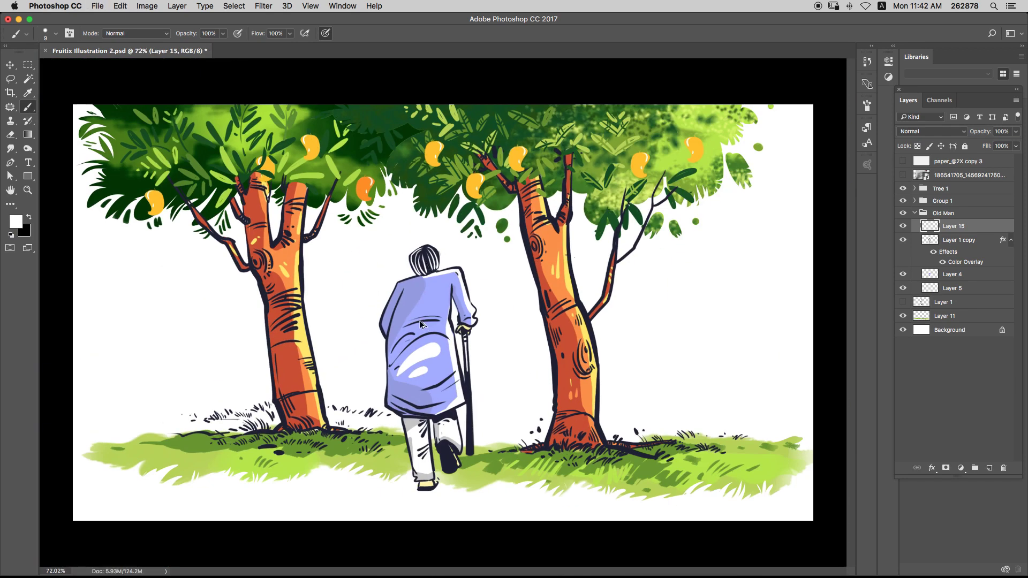
{"action": "key", "text": "super+s"}
{"action": "key", "text": "v"}
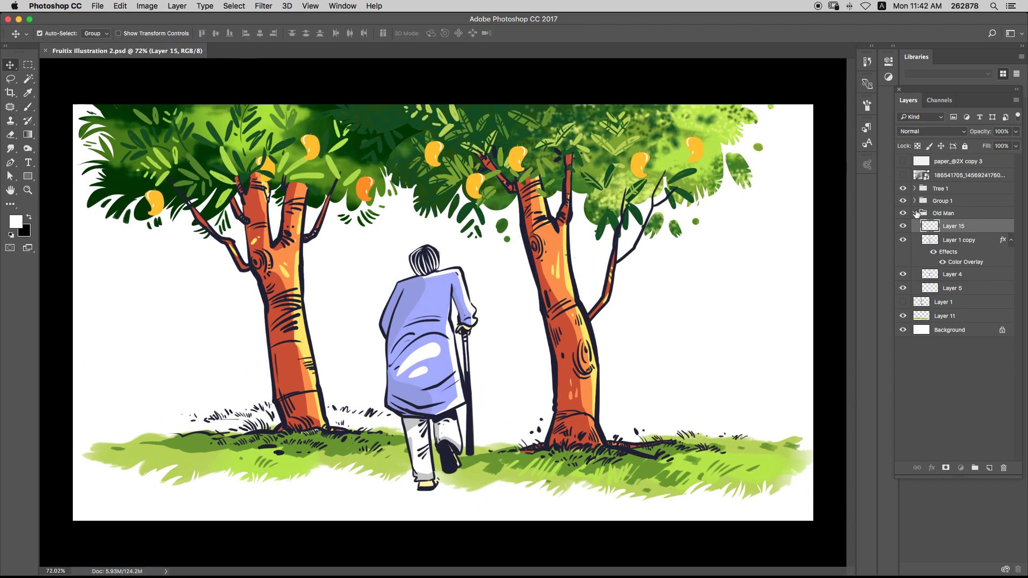
- Collapse the Old Man group and create a new layer named "]b" directly above the Background
{"action": "left_click", "coordinate": [916, 214]}
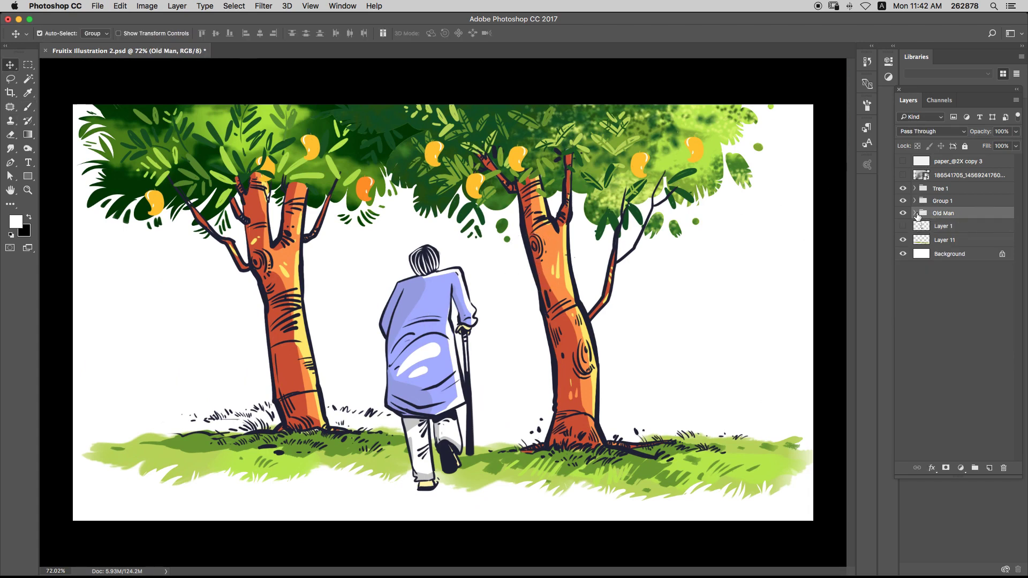
{"action": "left_click", "coordinate": [941, 242]}
{"action": "left_click", "coordinate": [944, 255]}
{"action": "key", "text": "super+shift+n"}
{"action": "type", "text": "b"}
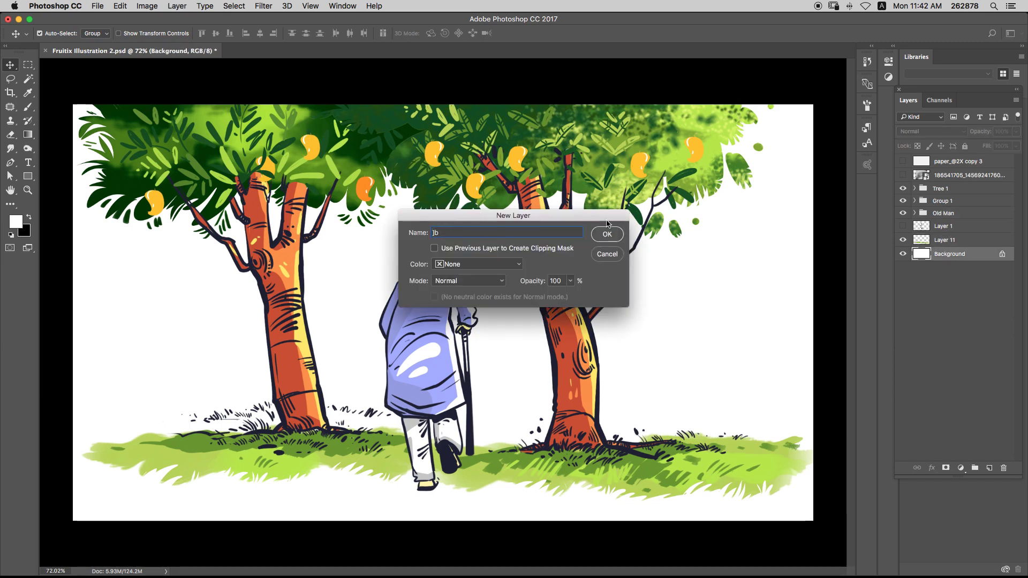
{"action": "left_click", "coordinate": [607, 232]}
- Set the foreground colour to a medium teal for the Brush
{"action": "key", "text": "i"}
{"action": "left_click", "coordinate": [17, 225]}
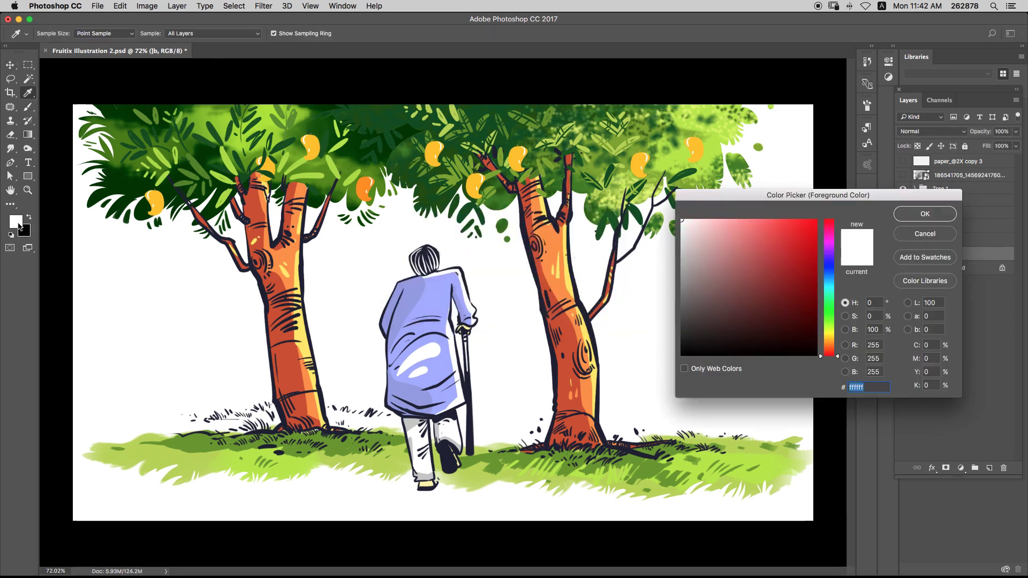
{"action": "left_click", "coordinate": [830, 288]}
{"action": "left_click", "coordinate": [767, 250]}
{"action": "key", "text": "Return"}
{"action": "key", "text": "b"}
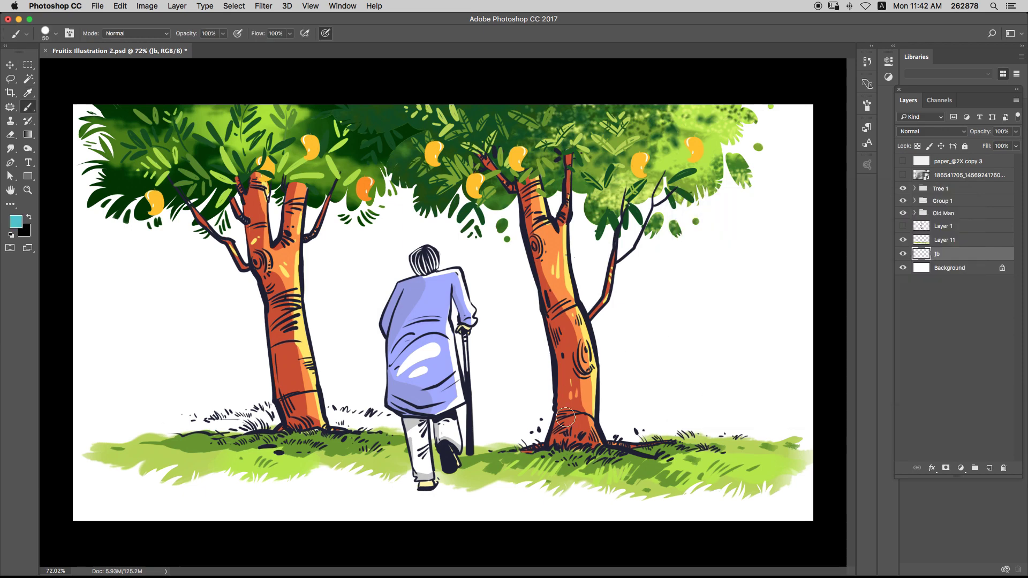
- Paint a slanted teal trunk behind the right tree, running from its foliage down to the grass
{"action": "left_click_drag", "start_coordinate": [506, 206], "coordinate": [551, 404]}
{"action": "key", "text": "super+z"}
{"action": "left_click_drag", "start_coordinate": [604, 230], "coordinate": [663, 429]}
{"action": "left_click_drag", "start_coordinate": [632, 322], "coordinate": [637, 220]}
{"action": "key", "text": "super+z"}
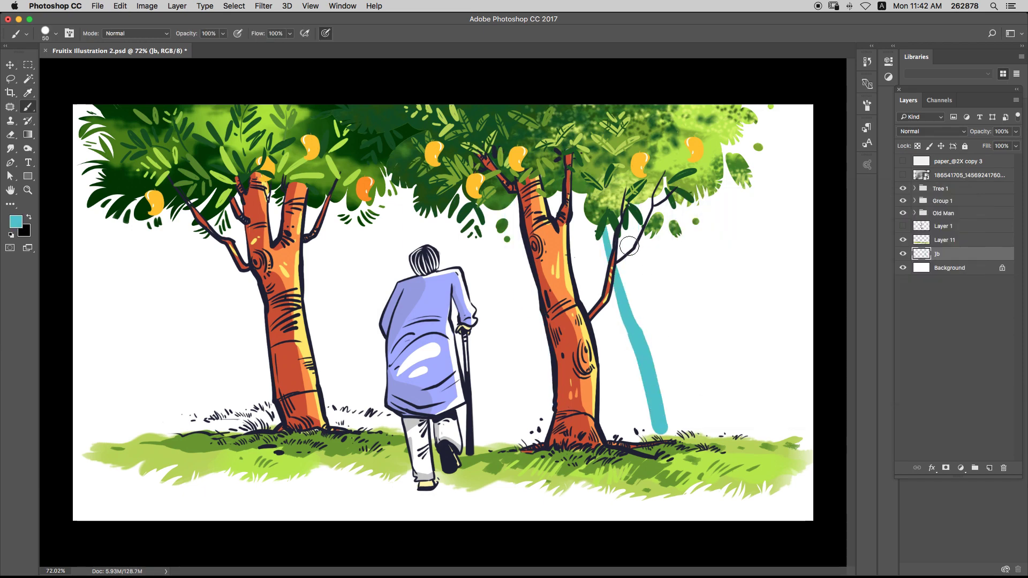
- Paint teal branches forking from the background trunk up into the right tree's foliage, and thicken the trunk
{"action": "mouse_move", "coordinate": [643, 335]}
{"action": "left_mouse_down"}
{"action": "mouse_move", "coordinate": [636, 224]}
{"action": "mouse_move", "coordinate": [642, 303]}
{"action": "mouse_move", "coordinate": [634, 217]}
{"action": "left_mouse_up"}
{"action": "key", "text": "super+z"}
{"action": "left_click_drag", "start_coordinate": [636, 257], "coordinate": [659, 195]}
{"action": "left_click_drag", "start_coordinate": [605, 258], "coordinate": [574, 194]}
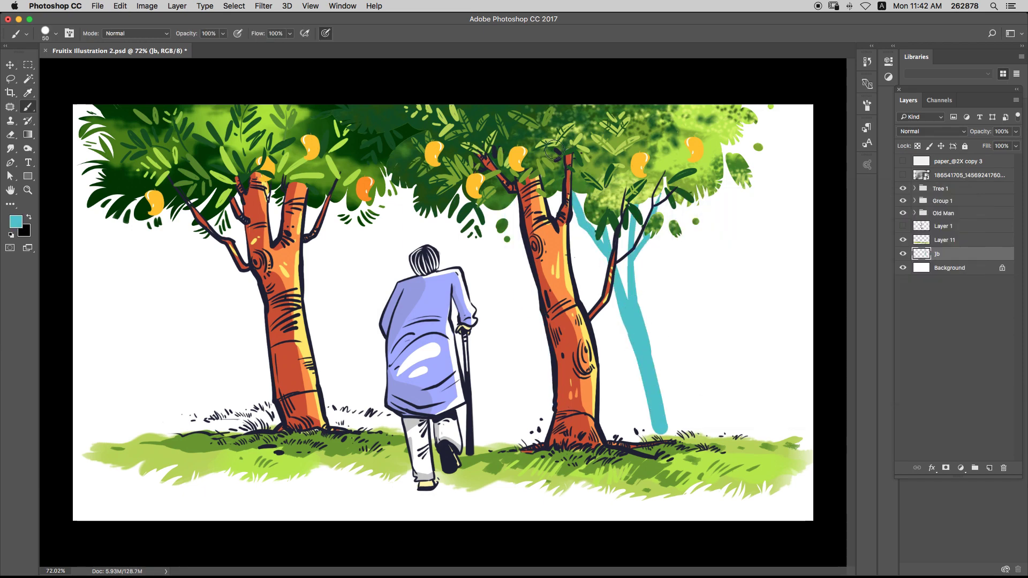
{"action": "mouse_move", "coordinate": [652, 358]}
{"action": "left_mouse_down"}
{"action": "mouse_move", "coordinate": [665, 431]}
{"action": "mouse_move", "coordinate": [642, 224]}
{"action": "left_mouse_up"}
{"action": "key", "text": "super+z"}
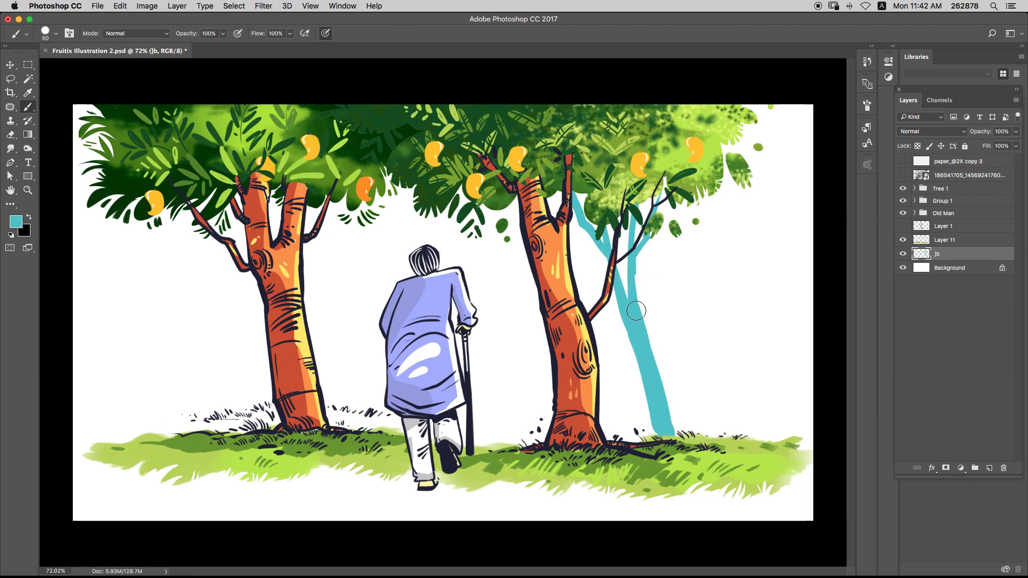
{"action": "left_click_drag", "start_coordinate": [635, 307], "coordinate": [647, 239]}
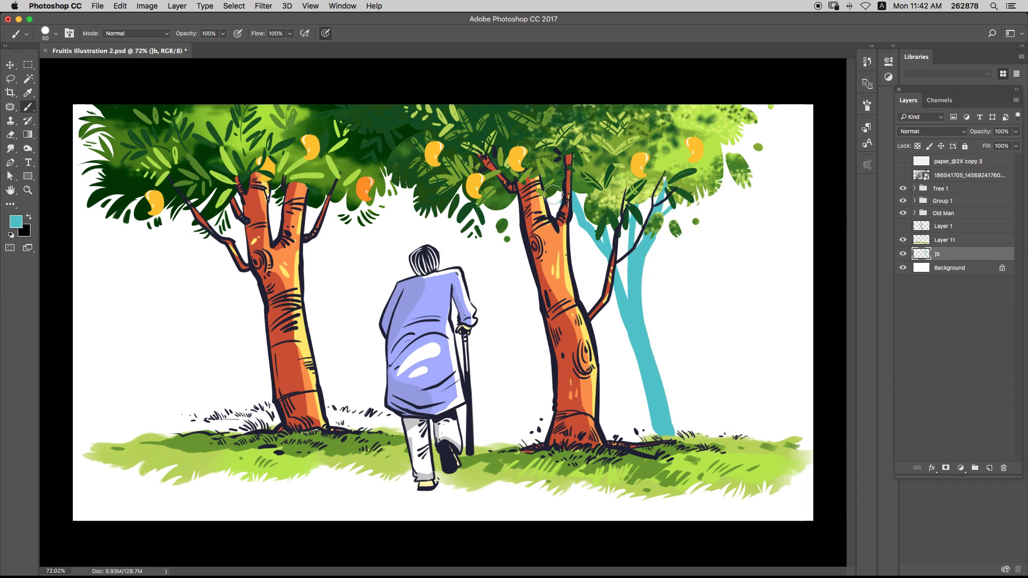
- Load the teal trunk as a selection, paint dark teal bands near its base and shading at its fork, and deselect
{"action": "left_click", "coordinate": [922, 253], "text": "super"}
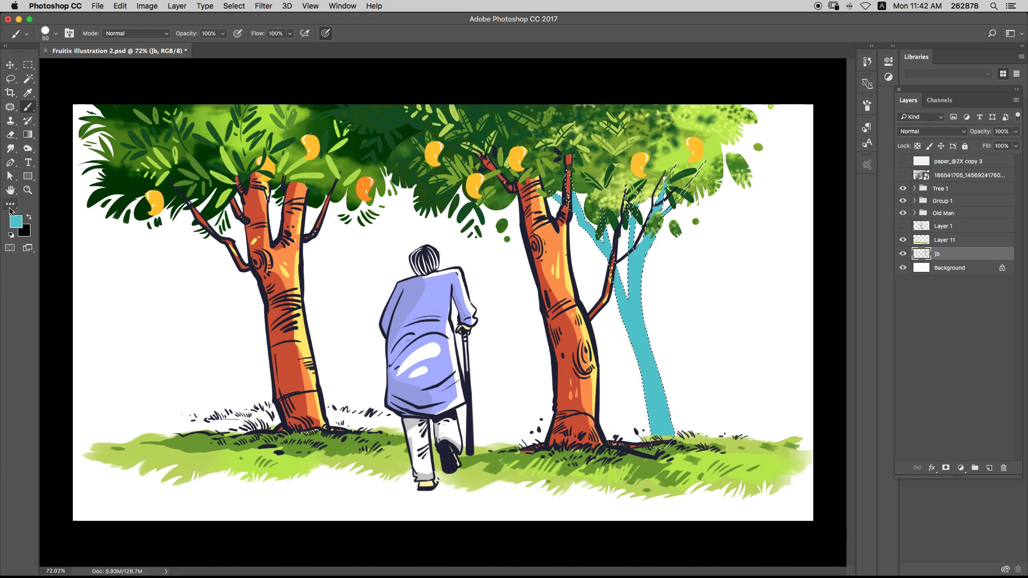
{"action": "left_click", "coordinate": [15, 221]}
{"action": "left_click", "coordinate": [752, 292]}
{"action": "left_click", "coordinate": [925, 211]}
{"action": "left_click_drag", "start_coordinate": [664, 423], "coordinate": [655, 452]}
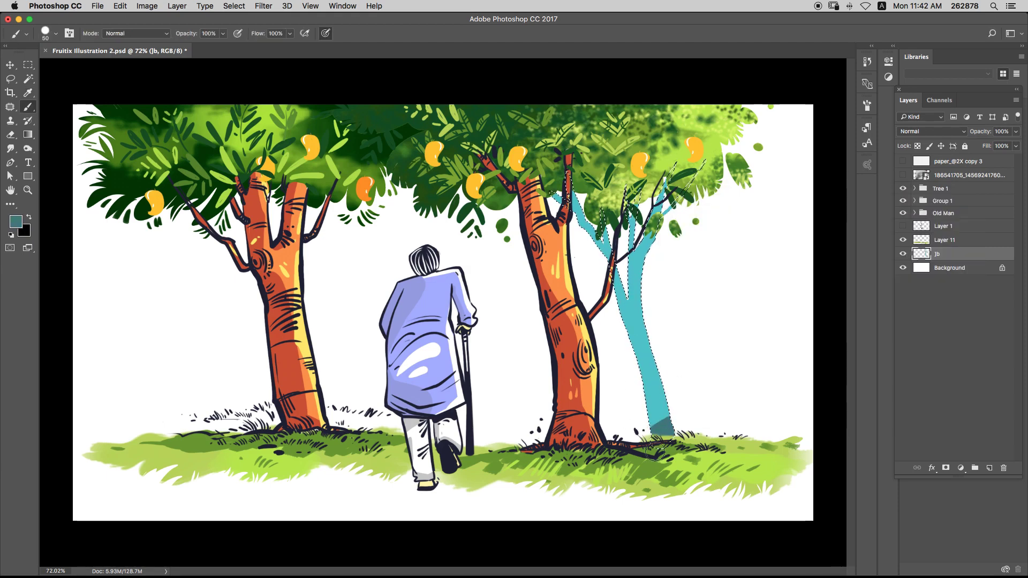
{"action": "left_click_drag", "start_coordinate": [646, 396], "coordinate": [671, 395]}
{"action": "key", "text": "super+d"}
- Outline a wide foliage mass behind the right tree with the Lasso and fill it with dark teal on a new layer
{"action": "key", "text": "l"}
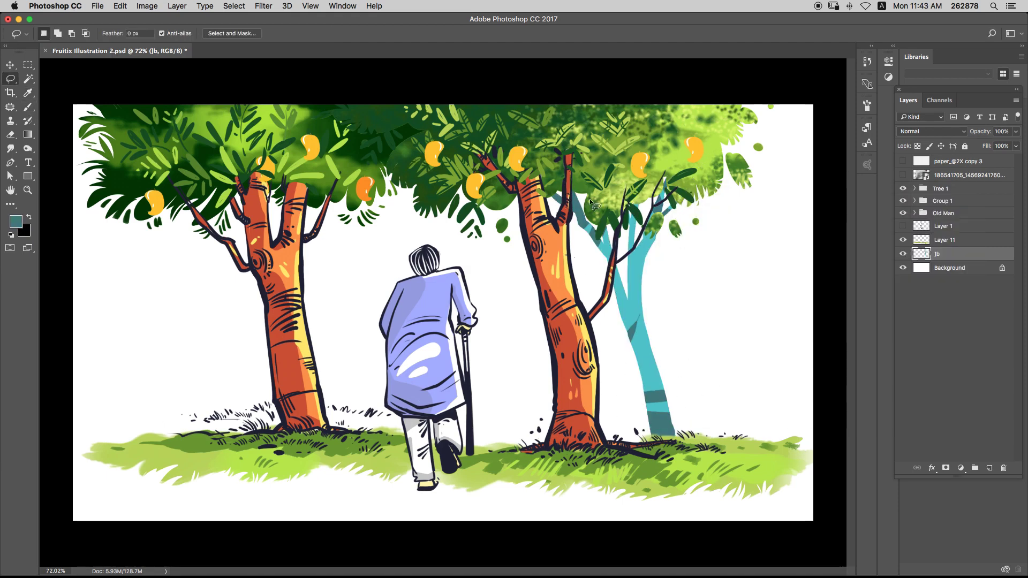
{"action": "mouse_move", "coordinate": [474, 236]}
{"action": "left_mouse_down"}
{"action": "mouse_move", "coordinate": [463, 179]}
{"action": "mouse_move", "coordinate": [608, 158]}
{"action": "mouse_move", "coordinate": [768, 184]}
{"action": "mouse_move", "coordinate": [710, 230]}
{"action": "mouse_move", "coordinate": [620, 200]}
{"action": "mouse_move", "coordinate": [516, 209]}
{"action": "mouse_move", "coordinate": [500, 193]}
{"action": "left_mouse_up"}
{"action": "key", "text": "super+shift+alt+n"}
{"action": "key", "text": "alt+BackSpace"}
{"action": "key", "text": "super+d"}
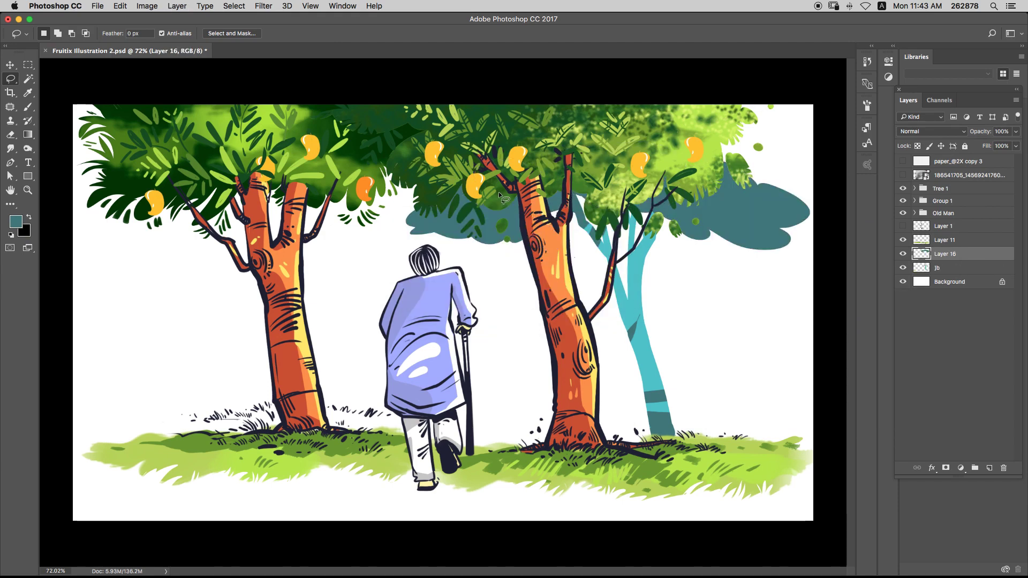
- Brush dark teal lobes and loose round leaf spots around the upper outer edge of the background foliage
{"action": "key", "text": "b"}
{"action": "mouse_move", "coordinate": [750, 177]}
{"action": "left_mouse_down"}
{"action": "mouse_move", "coordinate": [742, 155]}
{"action": "mouse_move", "coordinate": [755, 174]}
{"action": "left_mouse_up"}
{"action": "left_click_drag", "start_coordinate": [777, 140], "coordinate": [784, 161]}
{"action": "left_click", "coordinate": [797, 138]}
{"action": "left_click", "coordinate": [802, 155]}
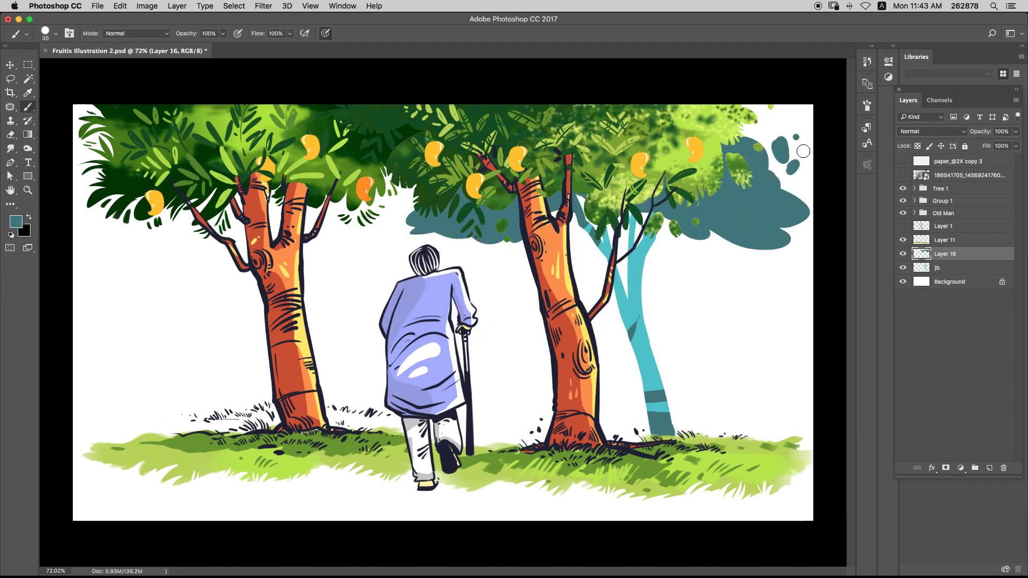
- Lasso jagged leaf tips along both lower edges of the background foliage and fill them with dark teal
{"action": "key", "text": "l"}
{"action": "mouse_move", "coordinate": [718, 230]}
{"action": "left_mouse_down"}
{"action": "mouse_move", "coordinate": [747, 263]}
{"action": "mouse_move", "coordinate": [752, 249]}
{"action": "mouse_move", "coordinate": [792, 253]}
{"action": "mouse_move", "coordinate": [710, 242]}
{"action": "mouse_move", "coordinate": [766, 235]}
{"action": "left_mouse_up"}
{"action": "key", "text": "alt+BackSpace"}
{"action": "key", "text": "super+d"}
{"action": "key", "text": "alt+BackSpace"}
{"action": "key", "text": "super+d"}
{"action": "mouse_move", "coordinate": [486, 243]}
{"action": "left_mouse_down"}
{"action": "mouse_move", "coordinate": [506, 257]}
{"action": "mouse_move", "coordinate": [514, 236]}
{"action": "left_mouse_up"}
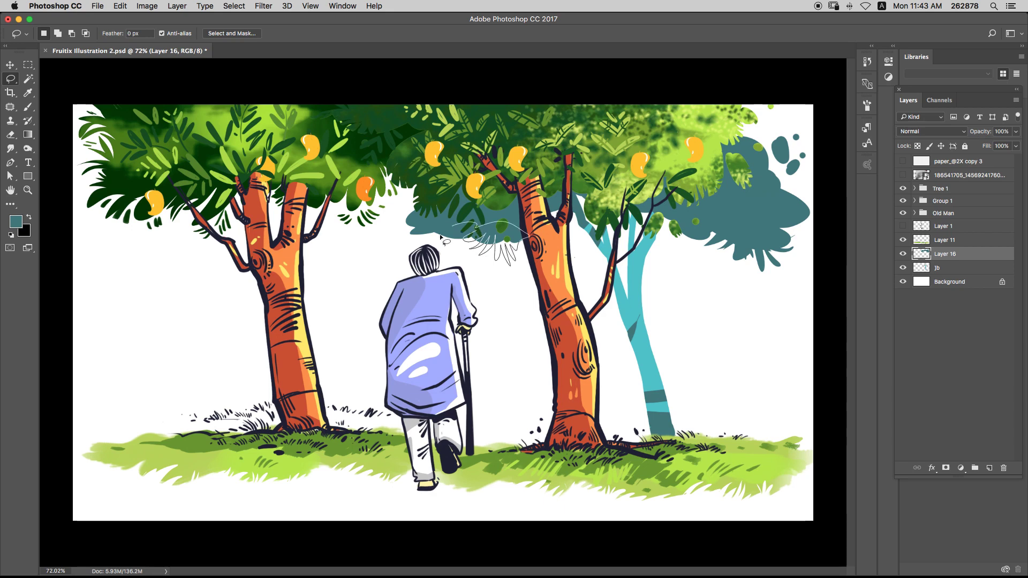
{"action": "key", "text": "alt+BackSpace"}
{"action": "key", "text": "super+d"}
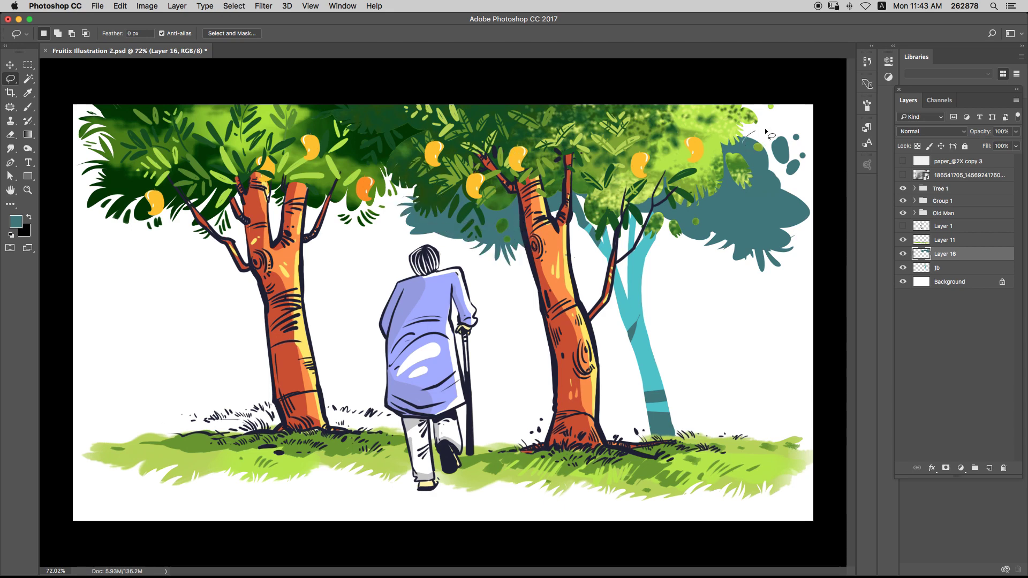
- Lasso additional leaf tips on the background foliage's upper and outer right edges and fill them with dark teal
{"action": "left_click_drag", "start_coordinate": [766, 130], "coordinate": [738, 125]}
{"action": "key", "text": "alt+BackSpace"}
{"action": "key", "text": "super+d"}
{"action": "mouse_move", "coordinate": [777, 193]}
{"action": "left_mouse_down"}
{"action": "mouse_move", "coordinate": [795, 190]}
{"action": "mouse_move", "coordinate": [768, 198]}
{"action": "left_mouse_up"}
{"action": "key", "text": "alt+BackSpace"}
{"action": "key", "text": "super+d"}
{"action": "key", "text": "super+d"}
{"action": "key", "text": "s"}
{"action": "key", "text": "v"}
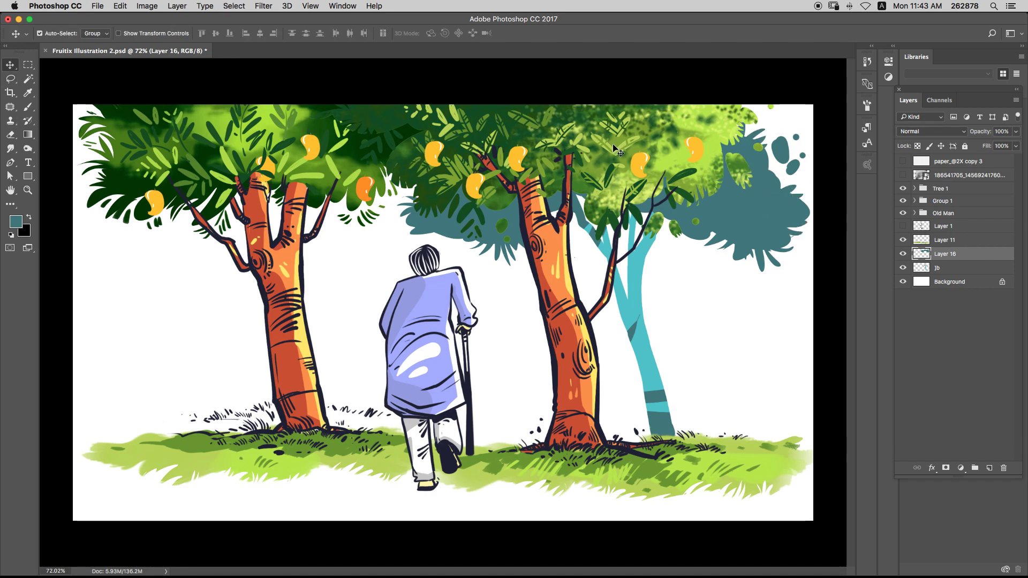
- Lighten the background foliage layer to a pale blue-grey with a Hue/Saturation adjustment
{"action": "key", "text": "super+u"}
{"action": "left_click_drag", "start_coordinate": [882, 205], "coordinate": [913, 205]}
{"action": "key", "text": "Return"}
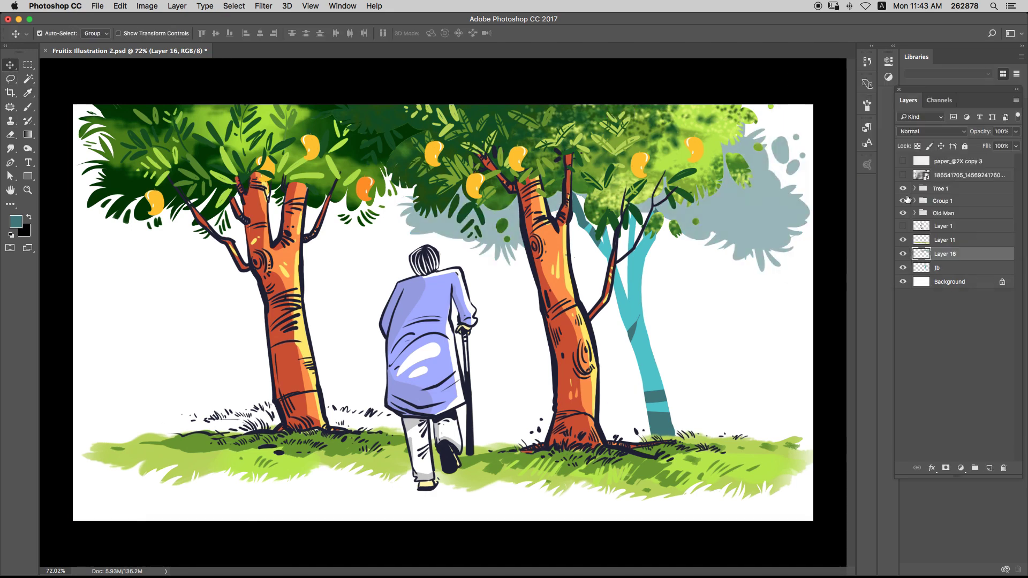
- Shift the background trunk layer's hue toward green and lighten it with a Hue/Saturation adjustment
{"action": "key", "text": "alt+bracketleft"}
{"action": "key", "text": "super+u"}
{"action": "mouse_move", "coordinate": [882, 152]}
{"action": "left_mouse_down"}
{"action": "mouse_move", "coordinate": [909, 156]}
{"action": "mouse_move", "coordinate": [868, 157]}
{"action": "left_mouse_up"}
{"action": "left_click_drag", "start_coordinate": [882, 203], "coordinate": [904, 206]}
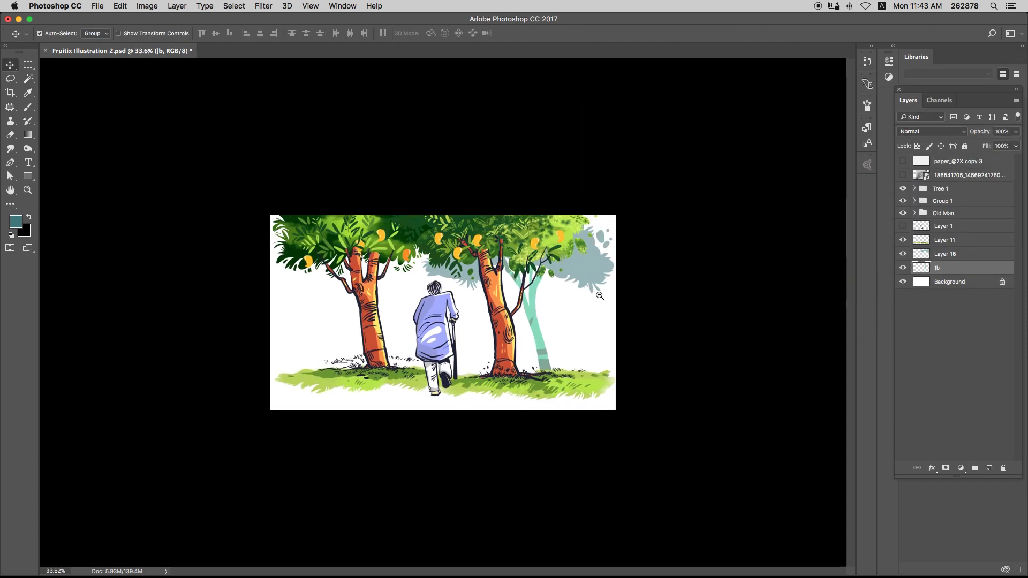
- Shrink the foliage on Layer 16, nudge it up and left, and add the trunk layer to the selection
{"action": "scroll", "coordinate": [695, 224], "scroll_direction": "up", "scroll_amount": 2}
{"action": "left_click", "coordinate": [940, 256]}
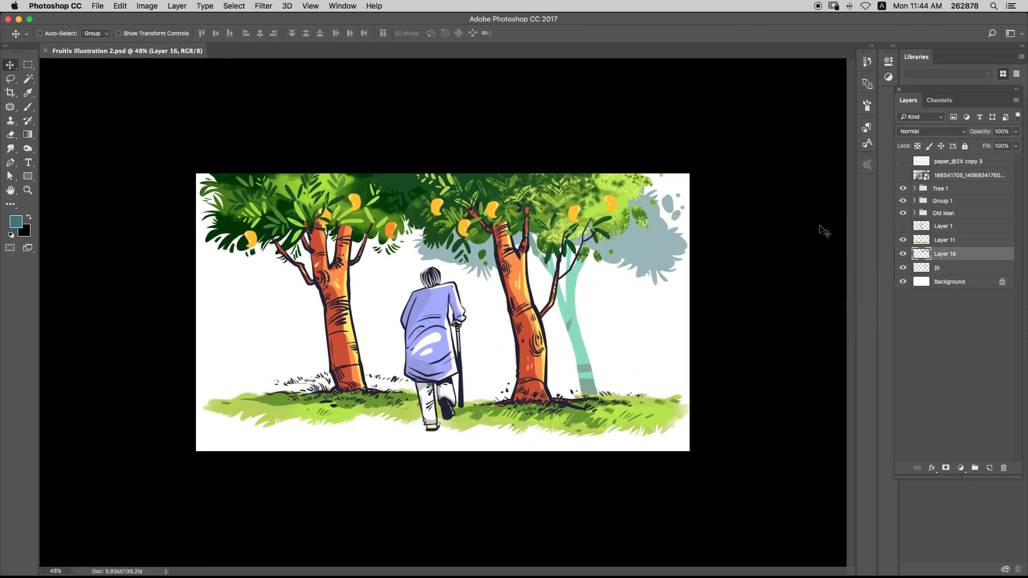
{"action": "key", "text": "super+t"}
{"action": "left_click_drag", "start_coordinate": [414, 183], "coordinate": [453, 198]}
{"action": "left_click_drag", "start_coordinate": [643, 224], "coordinate": [628, 207]}
{"action": "key", "text": "Return"}
{"action": "left_click", "coordinate": [943, 268], "text": "shift"}
{"action": "key", "text": "ctrl+t"}
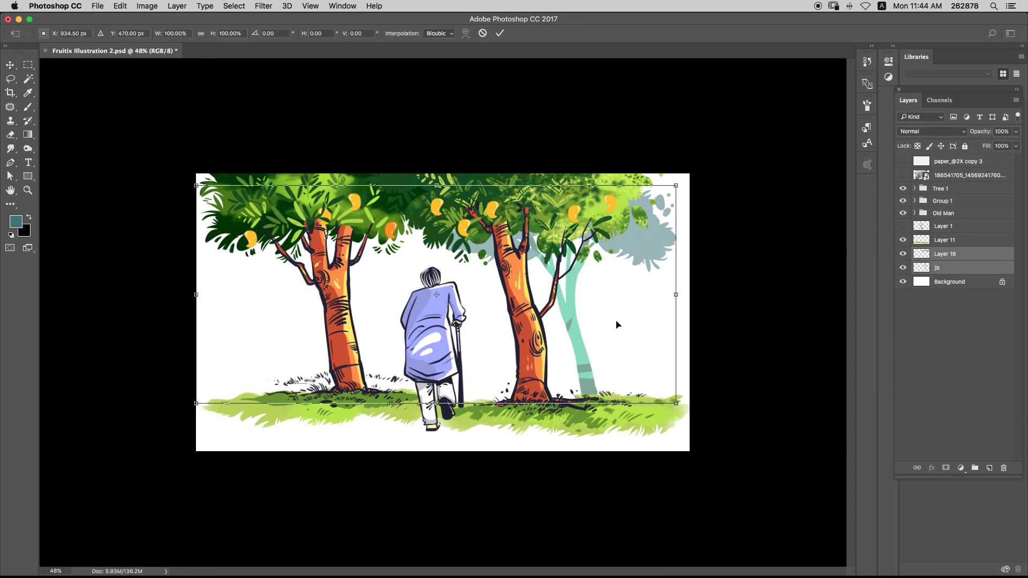
{"action": "left_click_drag", "start_coordinate": [681, 387], "coordinate": [633, 322]}
{"action": "key", "text": "Escape"}
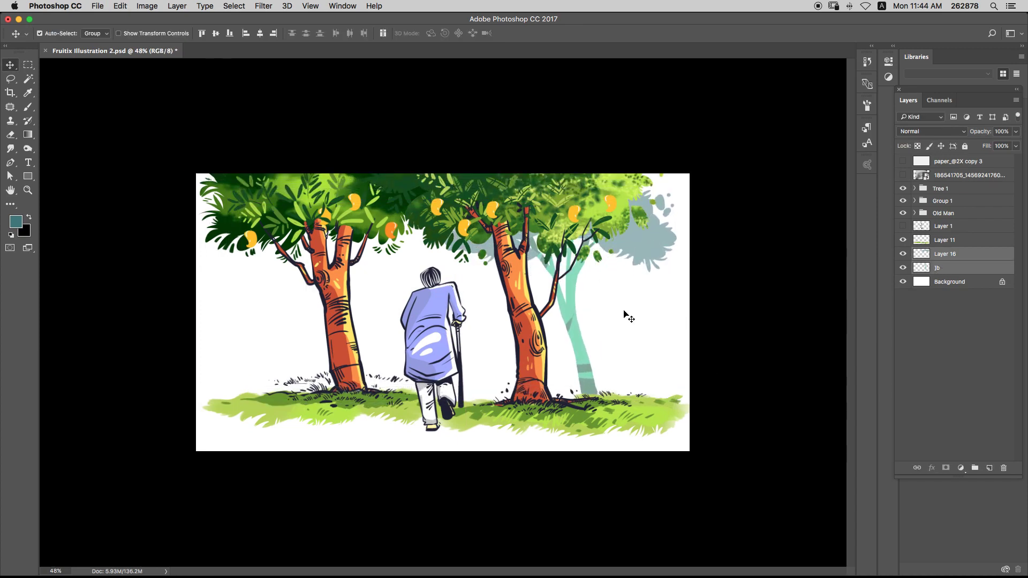
- Move the selected background foliage and trunk layers together slightly to the right with Free Transform
{"action": "key", "text": "ctrl+t"}
{"action": "left_click_drag", "start_coordinate": [631, 282], "coordinate": [643, 279]}
{"action": "key", "text": "Return"}
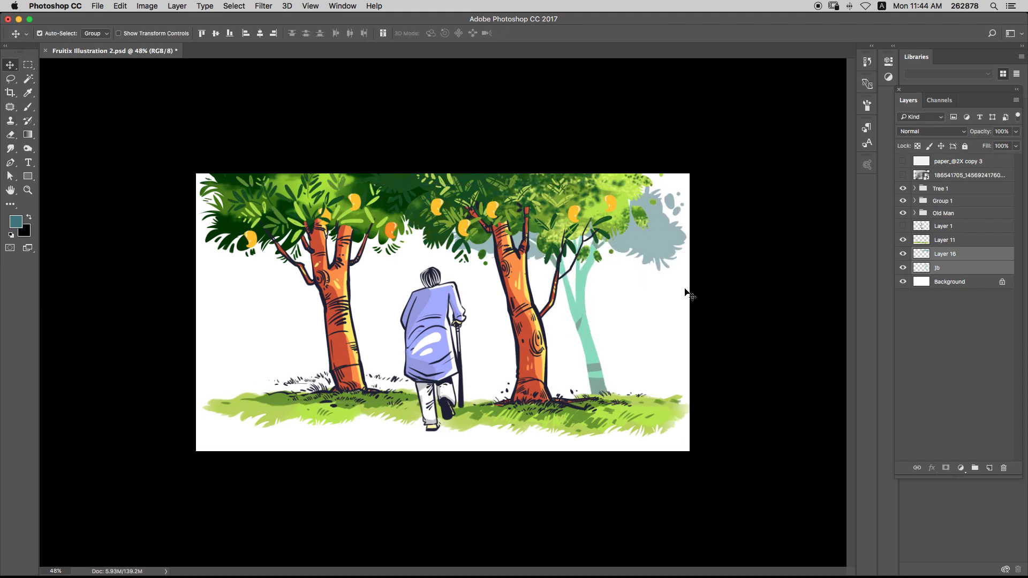
- Shift the background foliage slightly down and brush its upper part with blue-grey sampled from it
{"action": "left_click", "coordinate": [724, 284]}
{"action": "left_click", "coordinate": [585, 323]}
{"action": "mouse_move", "coordinate": [645, 243]}
{"action": "left_mouse_down"}
{"action": "mouse_move", "coordinate": [652, 232]}
{"action": "mouse_move", "coordinate": [654, 274]}
{"action": "mouse_move", "coordinate": [649, 261]}
{"action": "left_mouse_up"}
{"action": "key", "text": "super+z"}
{"action": "key", "text": "b"}
{"action": "key", "text": "super+z"}
{"action": "left_click", "coordinate": [641, 229], "text": "alt"}
{"action": "left_click_drag", "start_coordinate": [632, 218], "coordinate": [647, 219]}
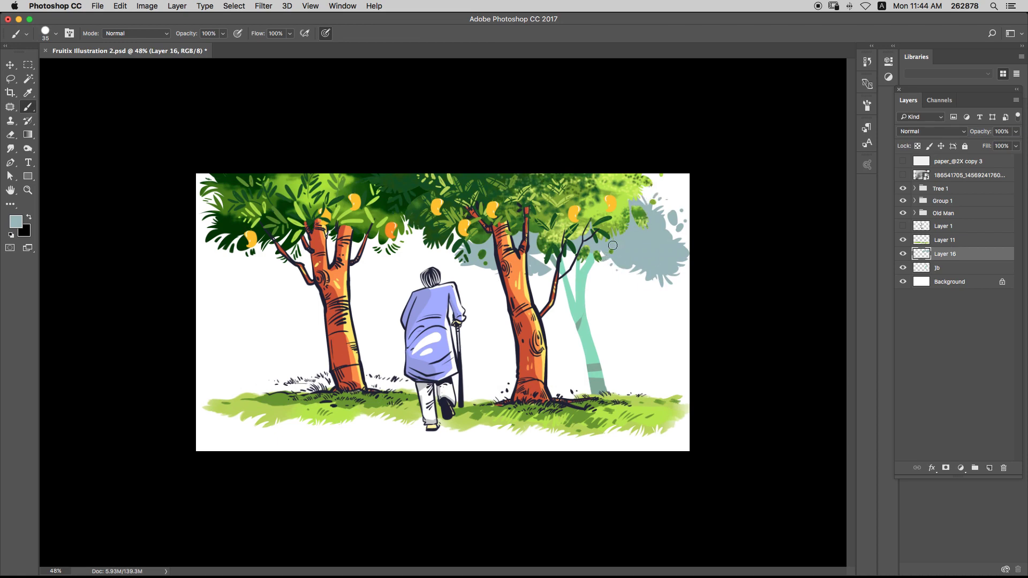
- Paint small white gaps inside the background foliage and blue-grey spots along its lower edge, sampling both colours from the canvas
{"action": "left_click", "coordinate": [532, 270], "text": "alt"}
{"action": "scroll", "coordinate": [642, 255], "scroll_direction": "up", "scroll_amount": 5}
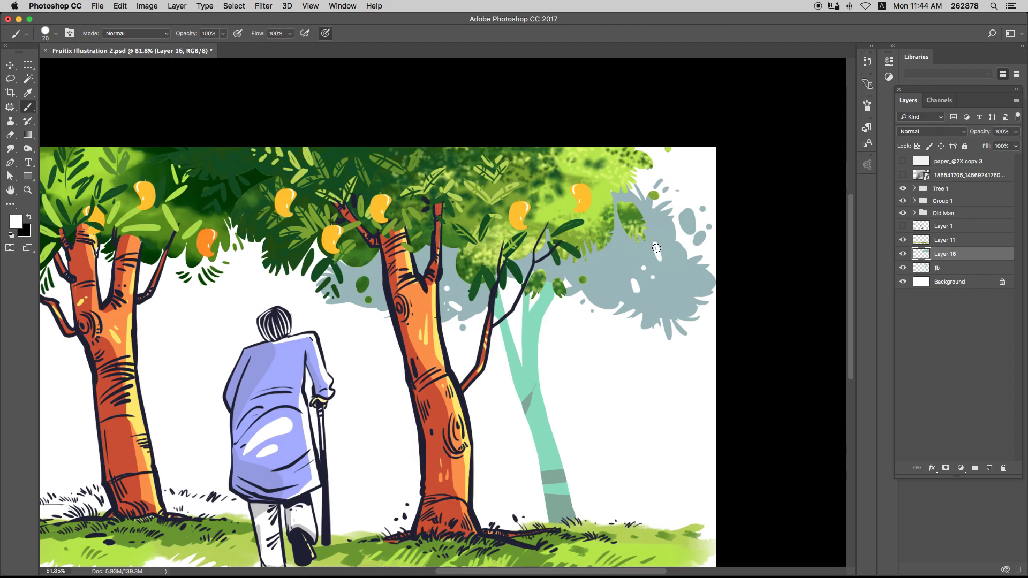
{"action": "left_click", "coordinate": [584, 283], "text": "alt"}
{"action": "scroll", "coordinate": [562, 289], "scroll_direction": "left", "scroll_amount": 5}
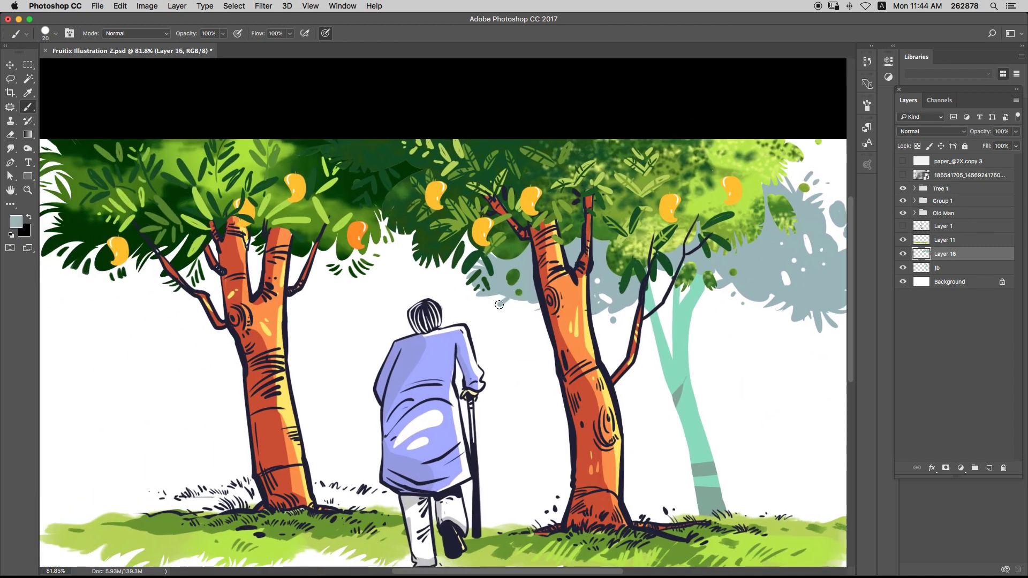
{"action": "left_click", "coordinate": [531, 289], "text": "alt"}
{"action": "scroll", "coordinate": [587, 269], "scroll_direction": "down", "scroll_amount": 3}
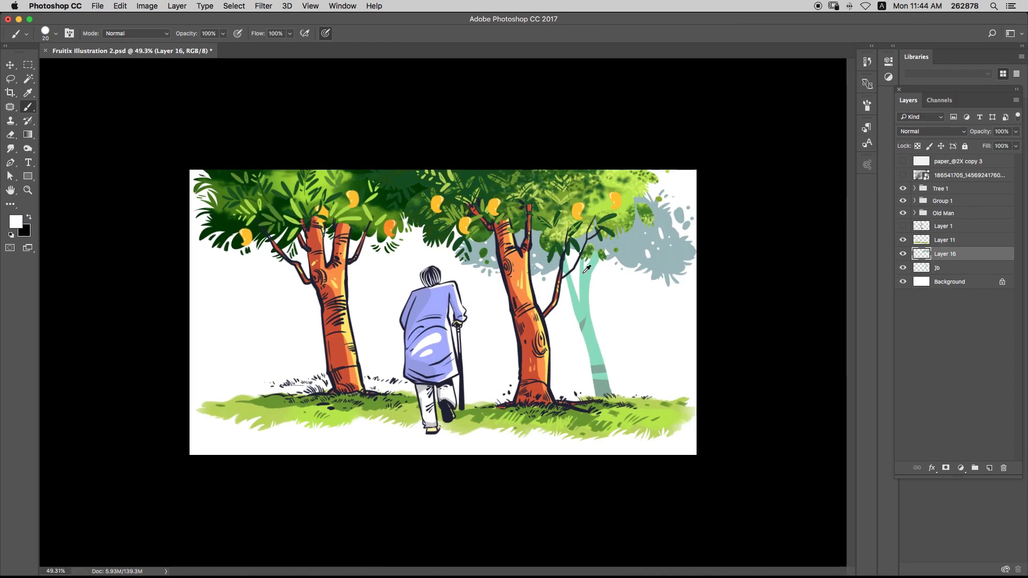
- Paint white highlight strokes along the right side of the background trunk on the "]b" layer
{"action": "scroll", "coordinate": [574, 318], "scroll_direction": "up", "scroll_amount": 5}
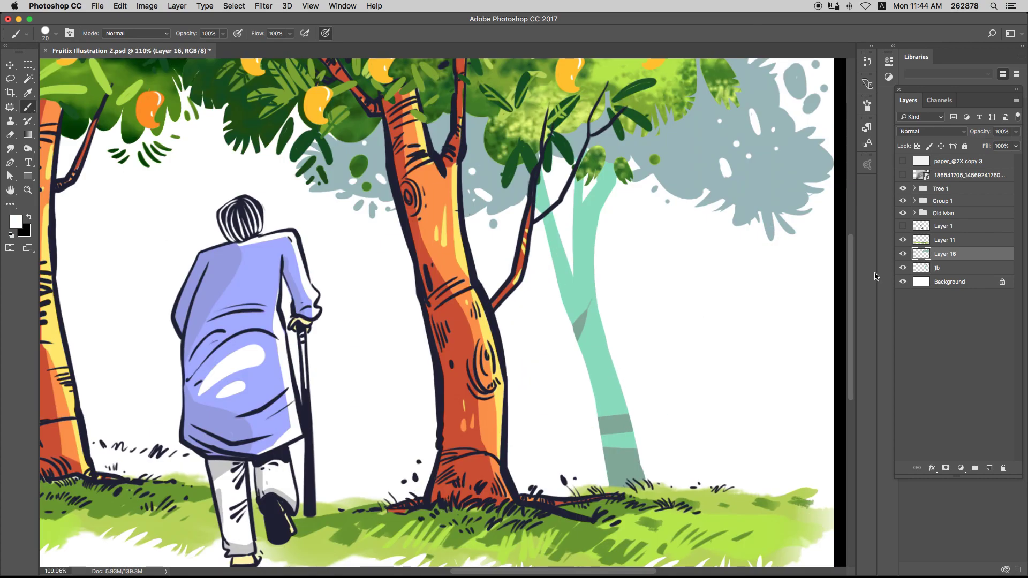
{"action": "left_click", "coordinate": [923, 268]}
{"action": "left_click_drag", "start_coordinate": [590, 230], "coordinate": [589, 274]}
{"action": "left_click_drag", "start_coordinate": [599, 331], "coordinate": [616, 386]}
{"action": "left_click_drag", "start_coordinate": [621, 404], "coordinate": [623, 413]}
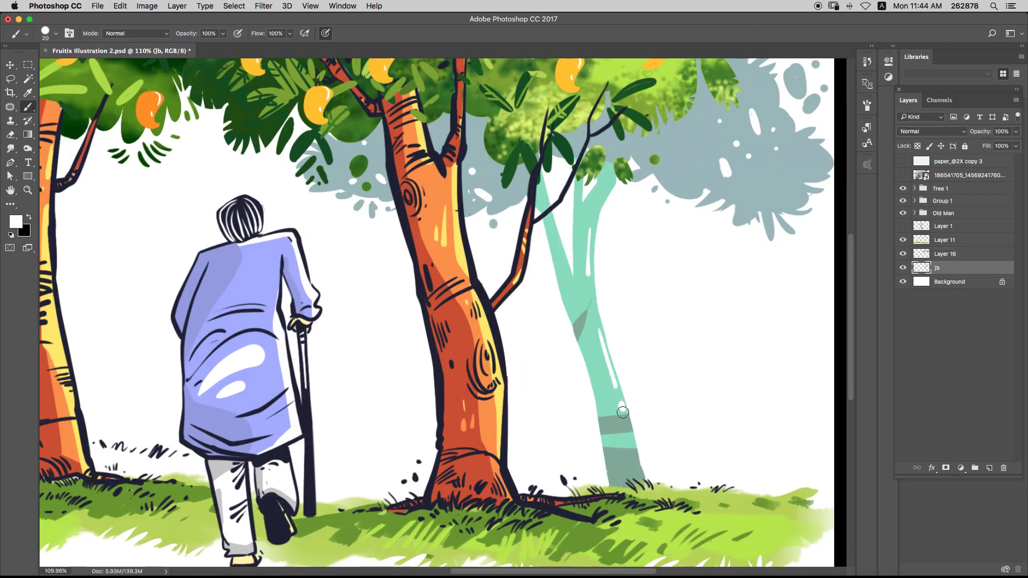
- Shift the background trunk's hue by +34 to a light blue and save the document
{"action": "scroll", "coordinate": [559, 235], "scroll_direction": "down", "scroll_amount": 3}
{"action": "key", "text": "ctrl+u"}
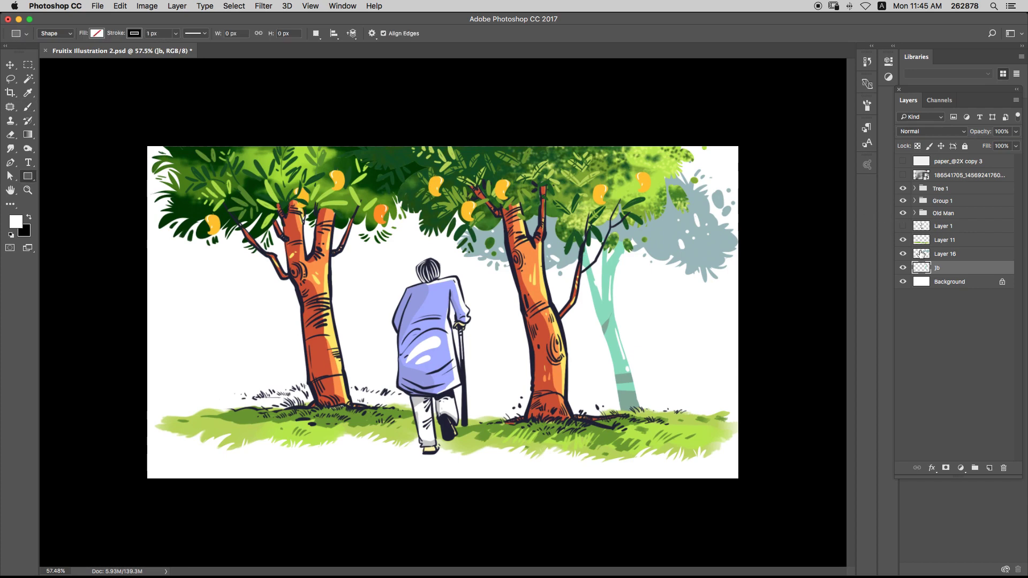
{"action": "left_click_drag", "start_coordinate": [882, 150], "coordinate": [900, 153]}
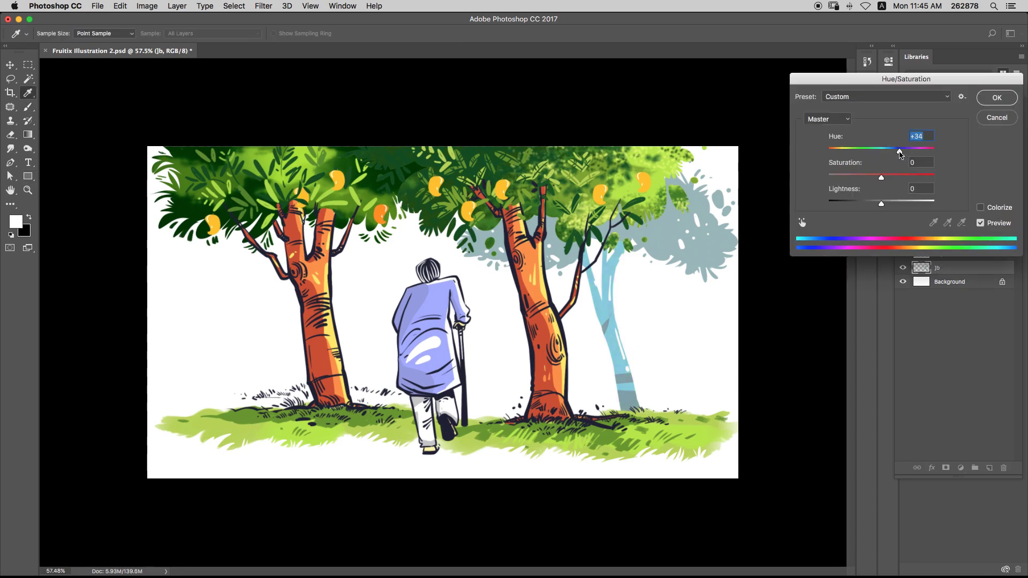
{"action": "key", "text": "Return"}
{"action": "key", "text": "v"}
{"action": "key", "text": "super+s"}
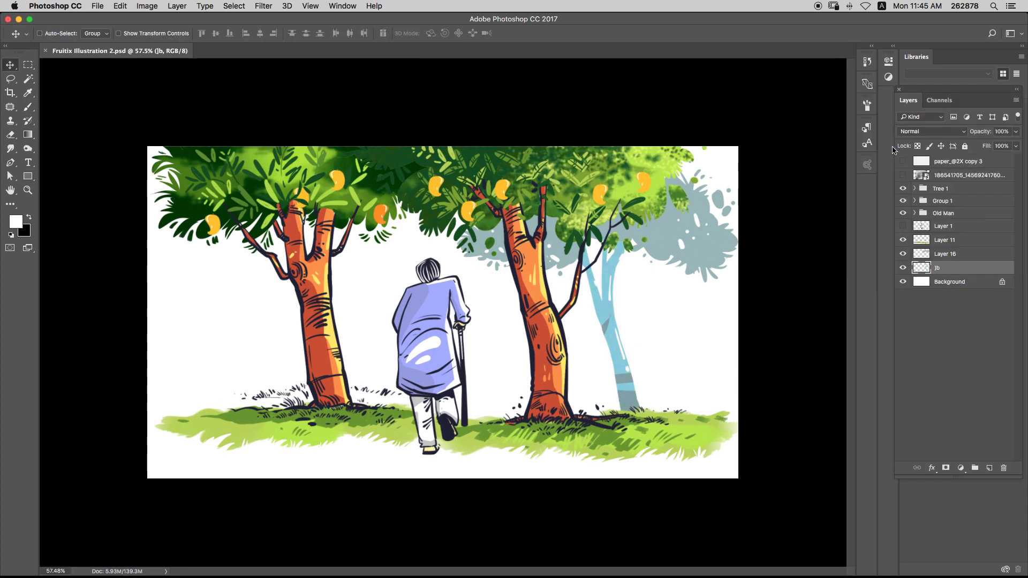
- Add a new layer and paint a second trunk in sampled blue-grey between the left tree and the old man
{"action": "key", "text": "super+shift+n"}
{"action": "key", "text": "Return"}
{"action": "key", "text": "b"}
{"action": "left_click", "coordinate": [609, 330], "text": "alt"}
{"action": "mouse_move", "coordinate": [378, 392]}
{"action": "left_mouse_down"}
{"action": "mouse_move", "coordinate": [356, 252]}
{"action": "mouse_move", "coordinate": [379, 394]}
{"action": "left_mouse_up"}
{"action": "left_click", "coordinate": [641, 220], "text": "alt"}
{"action": "key", "text": "super+z"}
{"action": "mouse_move", "coordinate": [379, 394]}
{"action": "left_mouse_down"}
{"action": "mouse_move", "coordinate": [370, 249]}
{"action": "mouse_move", "coordinate": [389, 392]}
{"action": "left_mouse_up"}
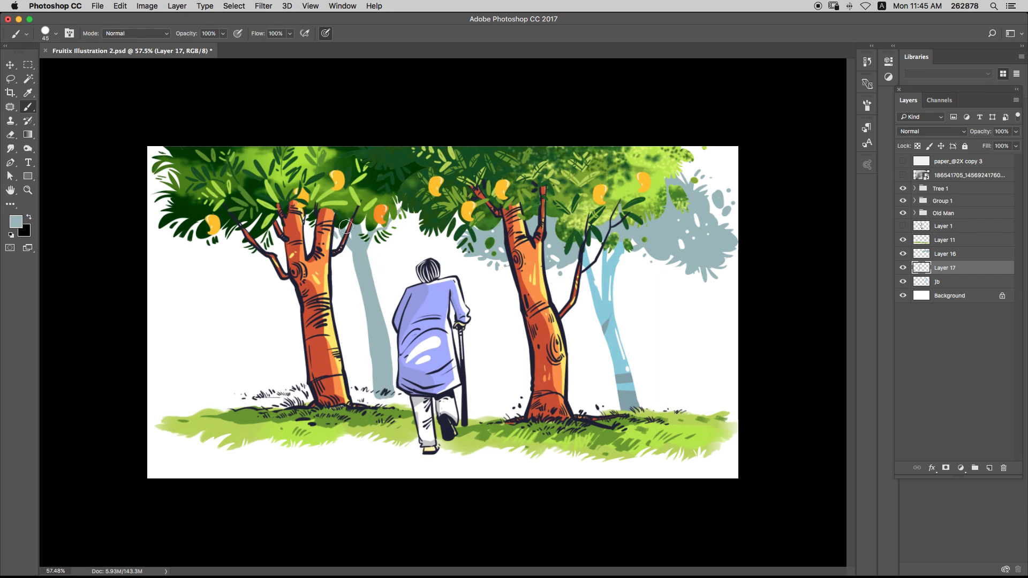
{"action": "left_click_drag", "start_coordinate": [341, 234], "coordinate": [381, 342]}
{"action": "key", "text": "super+z"}
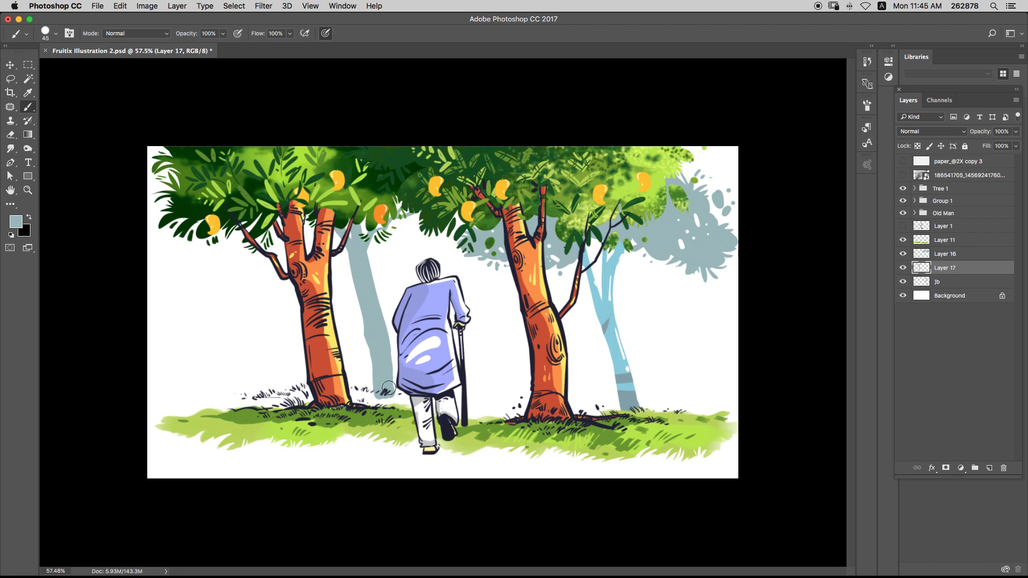
- Load the blue-grey trunk as a selection, paint white highlights along its right side, and deselect
{"action": "left_click", "coordinate": [926, 269], "text": "super"}
{"action": "left_click", "coordinate": [390, 246], "text": "alt"}
{"action": "left_click_drag", "start_coordinate": [373, 266], "coordinate": [378, 299]}
{"action": "left_click_drag", "start_coordinate": [389, 331], "coordinate": [391, 339]}
{"action": "key", "text": "super+d"}
- Lasso a foliage mass behind the left tree, fill it with the trunk's blue-grey, and dab loose leaf spots beside it
{"action": "key", "text": "l"}
{"action": "mouse_move", "coordinate": [215, 240]}
{"action": "left_mouse_down"}
{"action": "mouse_move", "coordinate": [258, 248]}
{"action": "mouse_move", "coordinate": [294, 268]}
{"action": "left_mouse_up"}
{"action": "mouse_move", "coordinate": [355, 224]}
{"action": "left_mouse_down"}
{"action": "mouse_move", "coordinate": [405, 236]}
{"action": "mouse_move", "coordinate": [252, 192]}
{"action": "mouse_move", "coordinate": [247, 217]}
{"action": "left_mouse_up"}
{"action": "key", "text": "Delete"}
{"action": "key", "text": "super+d"}
{"action": "key", "text": "b"}
{"action": "key", "text": "super+z"}
{"action": "left_click", "coordinate": [358, 256], "text": "alt"}
{"action": "key", "text": "alt+BackSpace"}
{"action": "key", "text": "super+d"}
{"action": "mouse_move", "coordinate": [423, 218]}
{"action": "left_mouse_down"}
{"action": "mouse_move", "coordinate": [399, 247]}
{"action": "mouse_move", "coordinate": [427, 236]}
{"action": "left_mouse_up"}
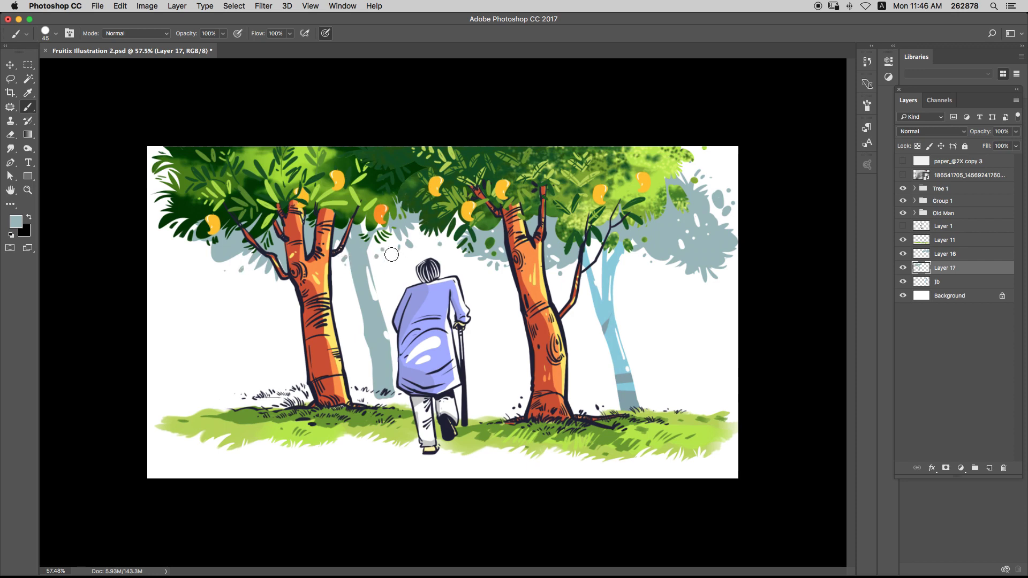
- Save the document with the second background tree
{"action": "key", "text": "v"}
{"action": "left_click", "coordinate": [606, 569]}
{"action": "left_click", "coordinate": [172, 358]}
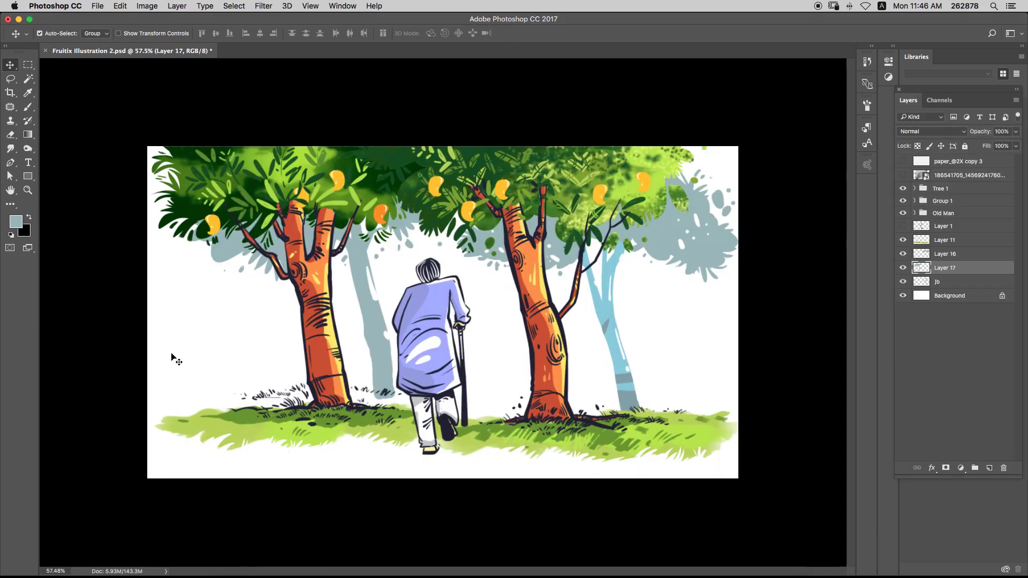
{"action": "key", "text": "s"}
{"action": "key", "text": "XF86AudioRaiseVolume"}
{"action": "key", "text": "super+s"}
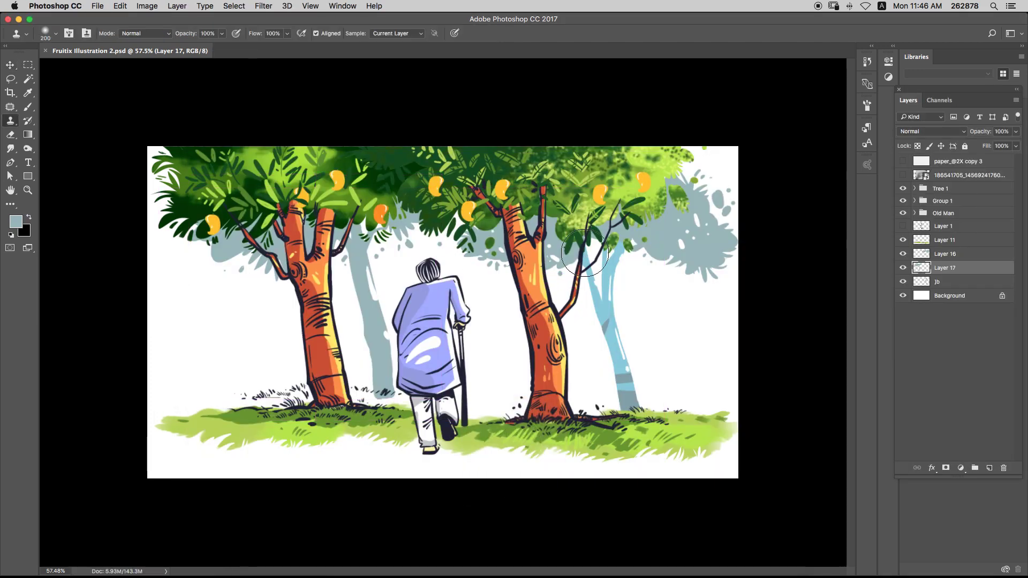
- Select the light-blue trunk's layer and shift its hue by +1 with Hue/Saturation
{"action": "key", "text": "v"}
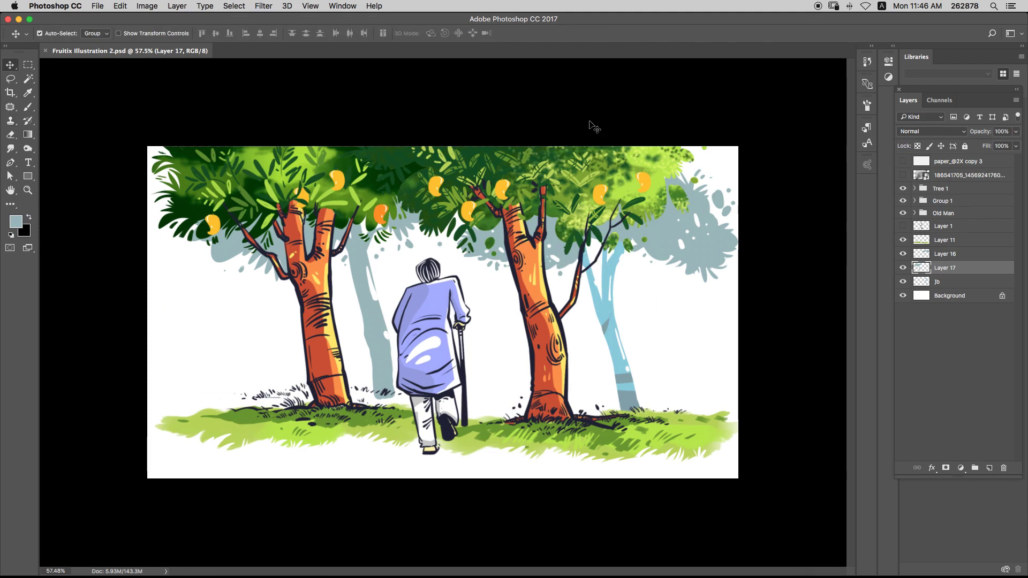
{"action": "left_click", "coordinate": [613, 291]}
{"action": "key", "text": "super+u"}
{"action": "mouse_move", "coordinate": [884, 155]}
{"action": "left_mouse_down"}
{"action": "mouse_move", "coordinate": [897, 154]}
{"action": "mouse_move", "coordinate": [884, 152]}
{"action": "left_mouse_up"}
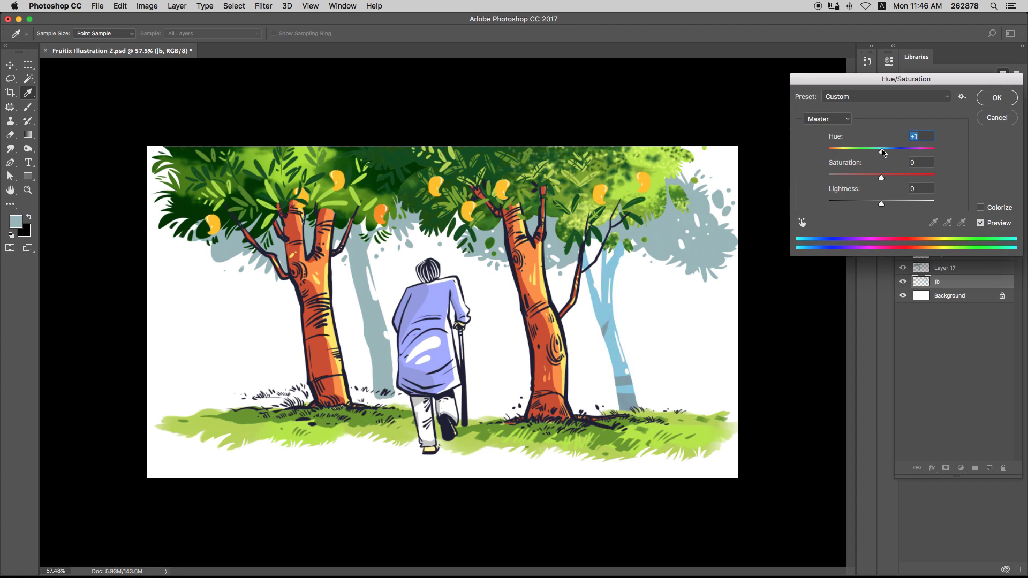
{"action": "key", "text": "Return"}
- Adjust the light-blue trunk's tones with Levels by moving the black output level up
{"action": "key", "text": "super+l"}
{"action": "left_click_drag", "start_coordinate": [808, 257], "coordinate": [830, 259]}
{"action": "key", "text": "Return"}
{"action": "key", "text": "s"}
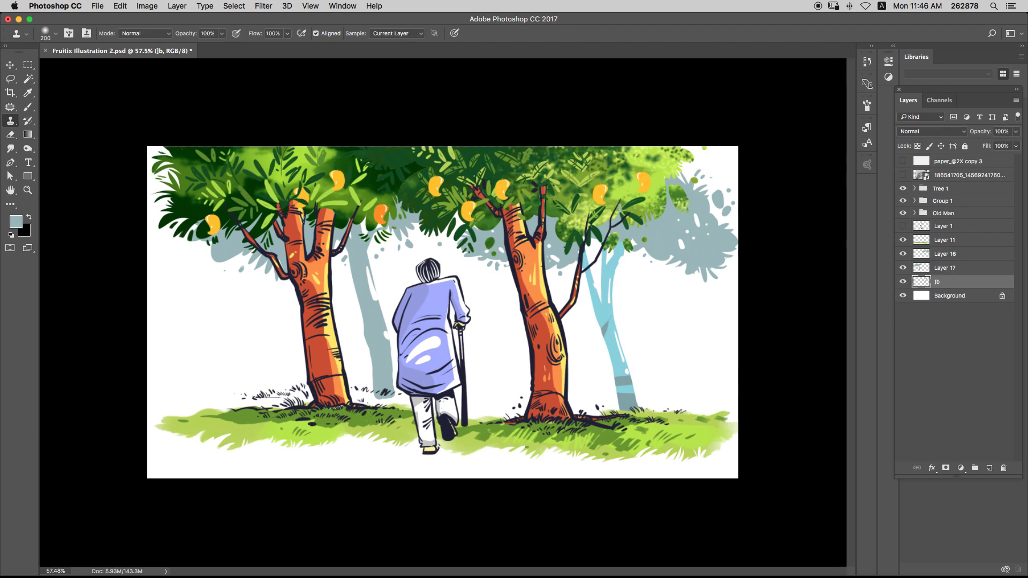
{"action": "key", "text": "v"}
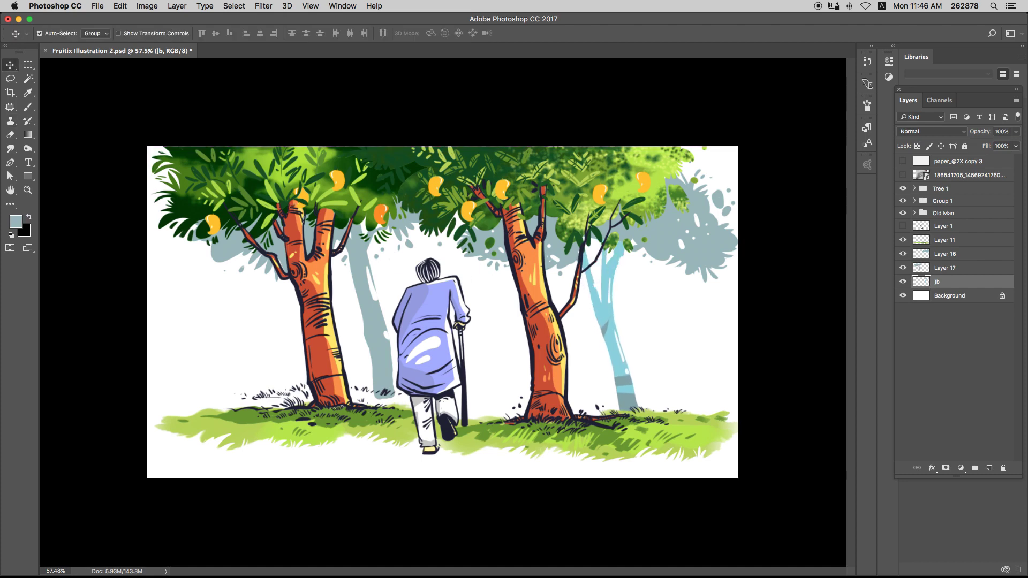
- On Layer 17, paint blue-grey leaf spots around the lower outer edge of the foliage behind the left tree
{"action": "key", "text": "super+equal"}
{"action": "scroll", "coordinate": [539, 292], "scroll_direction": "up", "scroll_amount": 4}
{"action": "left_click_drag", "start_coordinate": [375, 245], "coordinate": [808, 338]}
{"action": "left_click", "coordinate": [945, 268]}
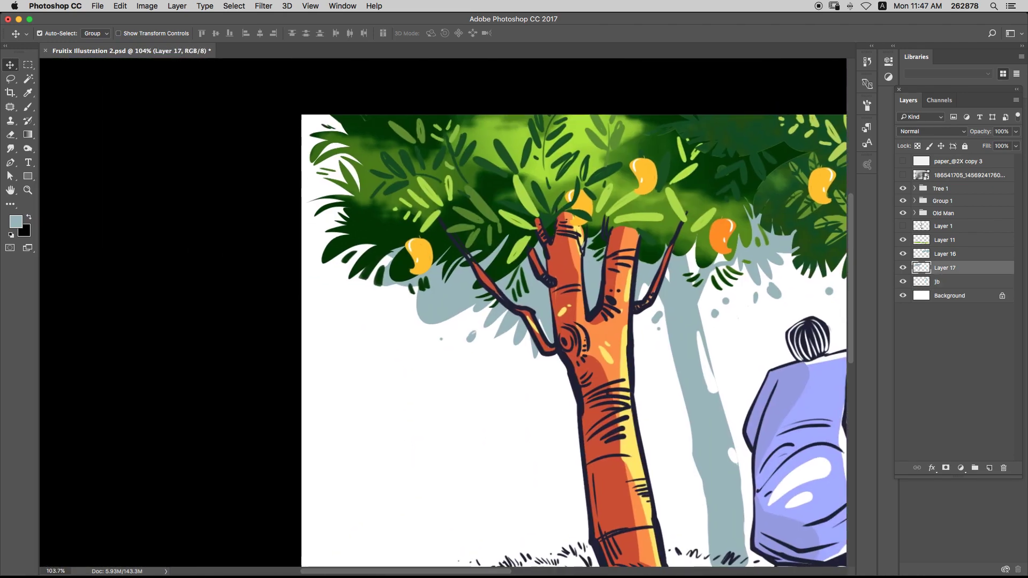
{"action": "key", "text": "b"}
{"action": "left_click", "coordinate": [409, 341]}
{"action": "mouse_move", "coordinate": [405, 297]}
{"action": "left_mouse_down"}
{"action": "mouse_move", "coordinate": [391, 313]}
{"action": "mouse_move", "coordinate": [447, 306]}
{"action": "left_mouse_up"}
- Reduce the brush to 9 px and paint small white gaps inside the blue-grey foliage behind the left tree
{"action": "key", "text": "bracketleft"}
{"action": "key", "text": "bracketleft"}
{"action": "key", "text": "bracketleft"}
{"action": "key", "text": "bracketleft"}
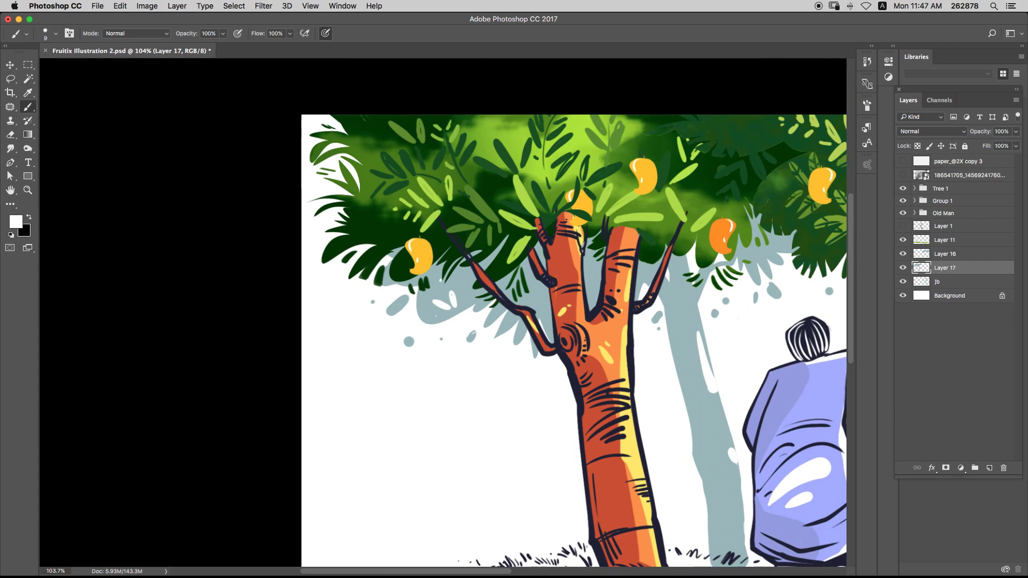
{"action": "left_click", "coordinate": [459, 310], "text": "alt"}
{"action": "left_click_drag", "start_coordinate": [458, 319], "coordinate": [454, 333]}
{"action": "key", "text": "super+z"}
{"action": "key", "text": "d"}
{"action": "key", "text": "x"}
{"action": "left_click_drag", "start_coordinate": [540, 298], "coordinate": [464, 282]}
{"action": "mouse_move", "coordinate": [461, 279]}
{"action": "left_mouse_down"}
{"action": "mouse_move", "coordinate": [520, 260]}
{"action": "mouse_move", "coordinate": [460, 273]}
{"action": "left_mouse_up"}
- Sample the blue-grey foliage colour, brush a short touch-up stroke on the background foliage, and save the document
{"action": "left_click", "coordinate": [621, 252], "text": "alt"}
{"action": "left_click_drag", "start_coordinate": [610, 272], "coordinate": [614, 284]}
{"action": "key", "text": "super+z"}
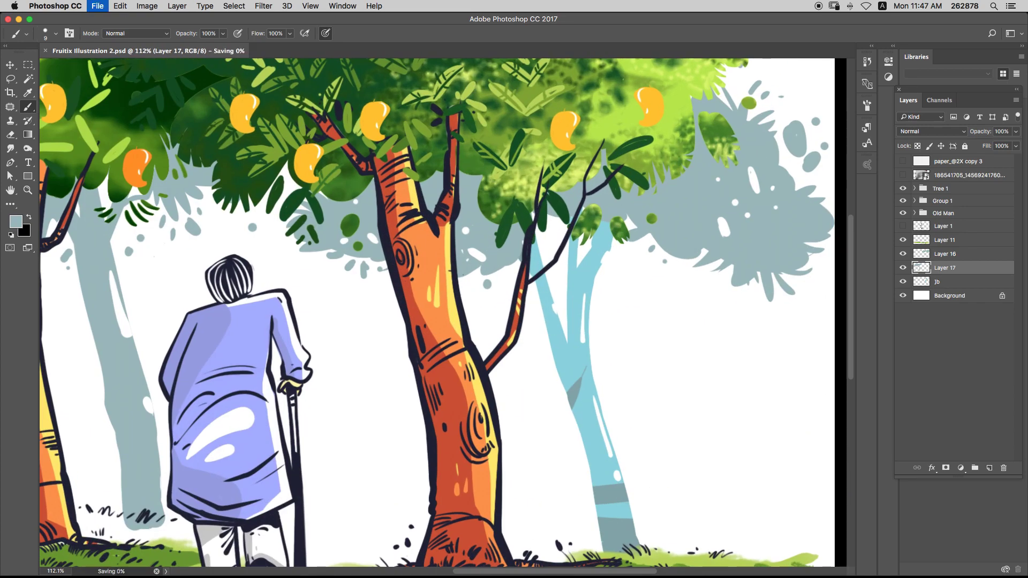
- Add a new layer and place it directly above the Background layer, beneath the background trunk layers
{"action": "key", "text": "ctrl+0"}
{"action": "key", "text": "super"}
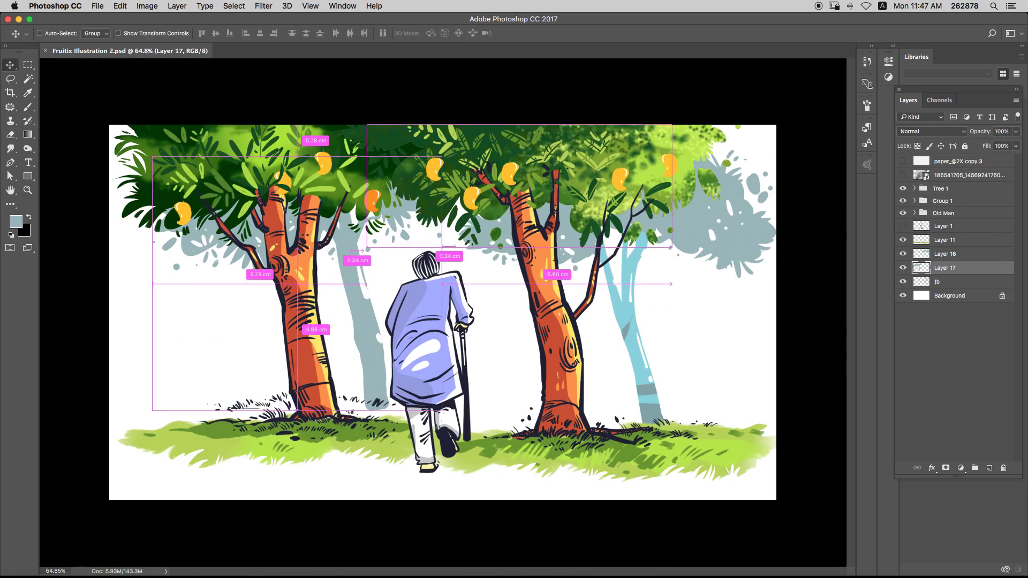
{"action": "scroll", "coordinate": [442, 312], "scroll_direction": "down", "scroll_amount": 5}
{"action": "scroll", "coordinate": [443, 312], "scroll_direction": "up", "scroll_amount": 3}
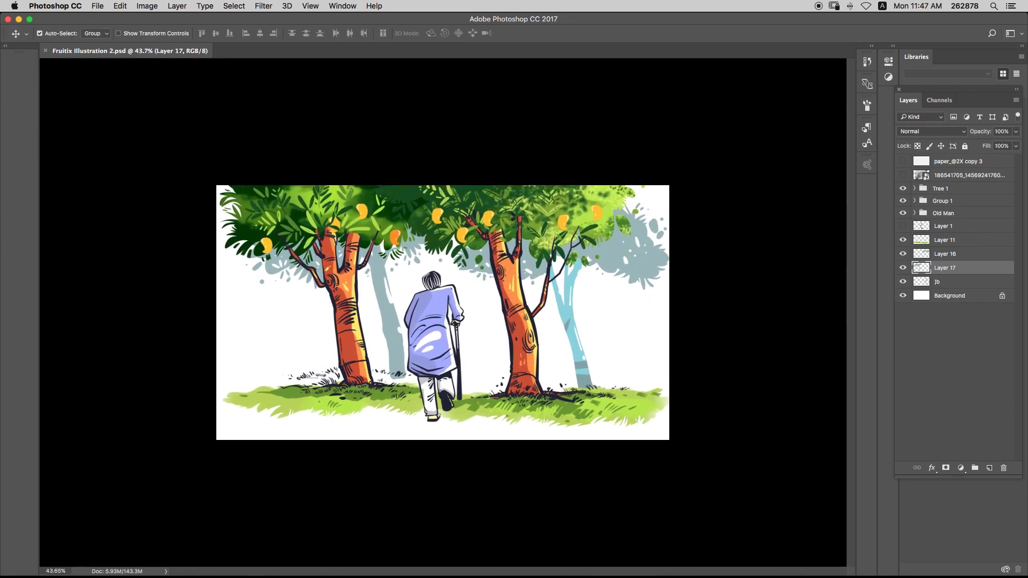
{"action": "key", "text": "super+shift+n"}
{"action": "key", "text": "Return"}
{"action": "key", "text": "b"}
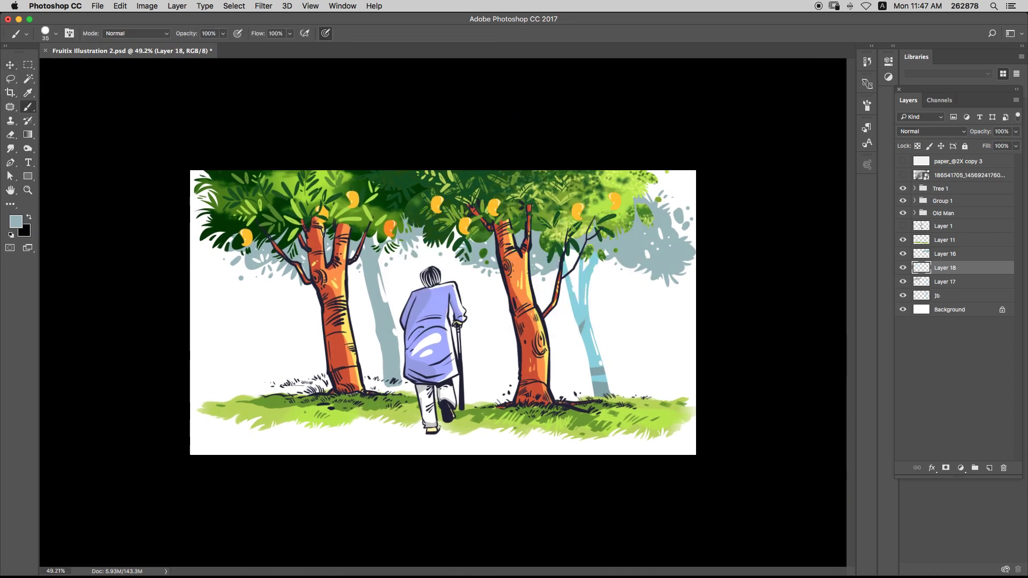
{"action": "key", "text": "super+z"}
{"action": "mouse_move", "coordinate": [599, 263]}
{"action": "left_mouse_down"}
{"action": "mouse_move", "coordinate": [615, 364]}
{"action": "mouse_move", "coordinate": [633, 387]}
{"action": "left_mouse_up"}
{"action": "key", "text": "super+z"}
{"action": "left_click_drag", "start_coordinate": [946, 268], "coordinate": [946, 303]}
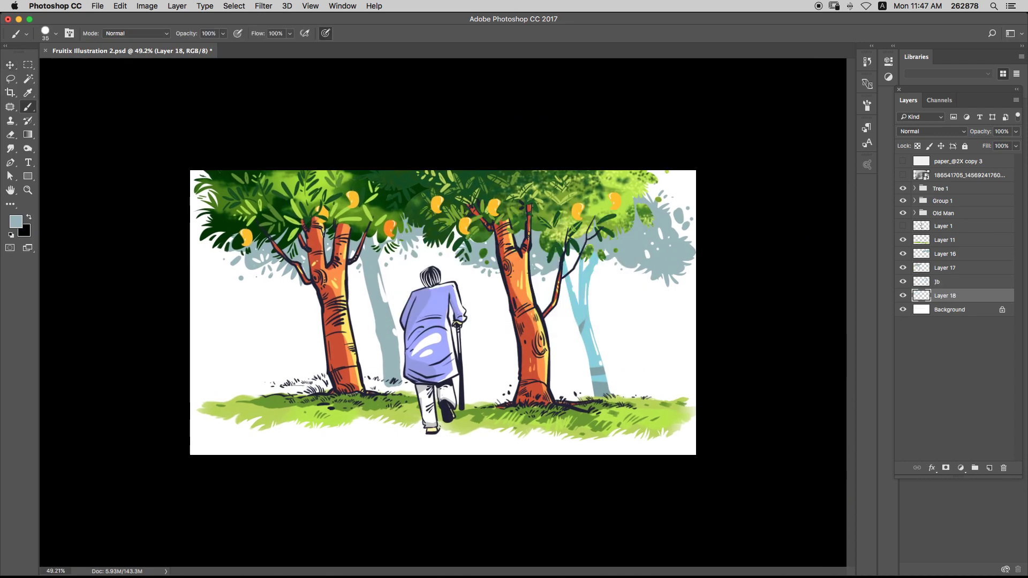
- Paint a thin blue-grey branching trunk under the right background foliage with a 50 px brush, and place a copy behind the left mango tree
{"action": "key", "text": "]"}
{"action": "key", "text": "]"}
{"action": "key", "text": "]"}
{"action": "mouse_move", "coordinate": [622, 266]}
{"action": "left_mouse_down"}
{"action": "mouse_move", "coordinate": [629, 370]}
{"action": "mouse_move", "coordinate": [618, 262]}
{"action": "left_mouse_up"}
{"action": "key", "text": "super+z"}
{"action": "left_click_drag", "start_coordinate": [626, 298], "coordinate": [632, 270]}
{"action": "mouse_move", "coordinate": [618, 282]}
{"action": "left_mouse_down"}
{"action": "mouse_move", "coordinate": [611, 264]}
{"action": "mouse_move", "coordinate": [633, 353]}
{"action": "left_mouse_up"}
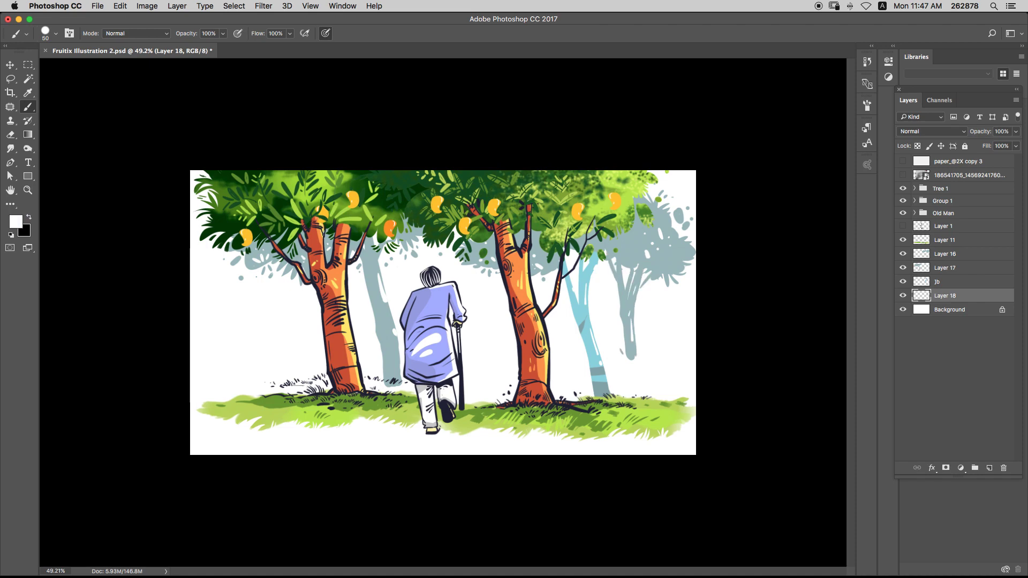
{"action": "key", "text": "v"}
{"action": "mouse_move", "coordinate": [631, 283]}
{"action": "left_mouse_down"}
{"action": "mouse_move", "coordinate": [293, 280]}
{"action": "mouse_move", "coordinate": [295, 292]}
{"action": "mouse_move", "coordinate": [629, 285]}
{"action": "left_mouse_up"}
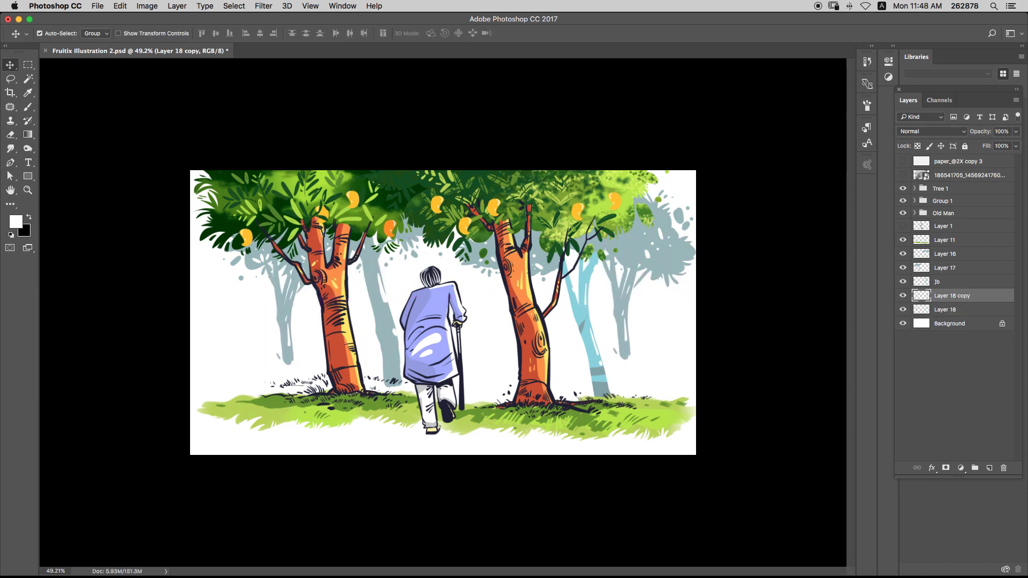
- Add a new layer directly above the Background, choose the textured brush, and sample the bright green of the foreground grass
{"action": "left_click", "coordinate": [949, 324]}
{"action": "left_click", "coordinate": [989, 468]}
{"action": "key", "text": "b"}
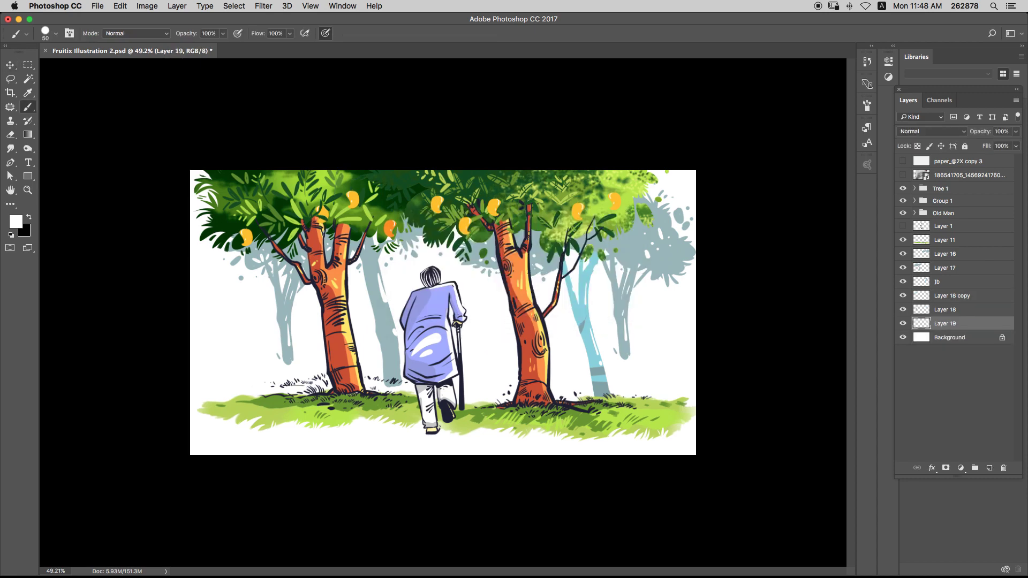
{"action": "left_click", "coordinate": [54, 33]}
{"action": "double_click", "coordinate": [122, 109]}
{"action": "left_click", "coordinate": [640, 415], "text": "alt"}
- Discard the oversized first dab and paint a bright green ground strip across the scene behind the trees with a 300 px brush
{"action": "key", "text": "bracketleft"}
{"action": "key", "text": "bracketleft"}
{"action": "left_click", "coordinate": [616, 391]}
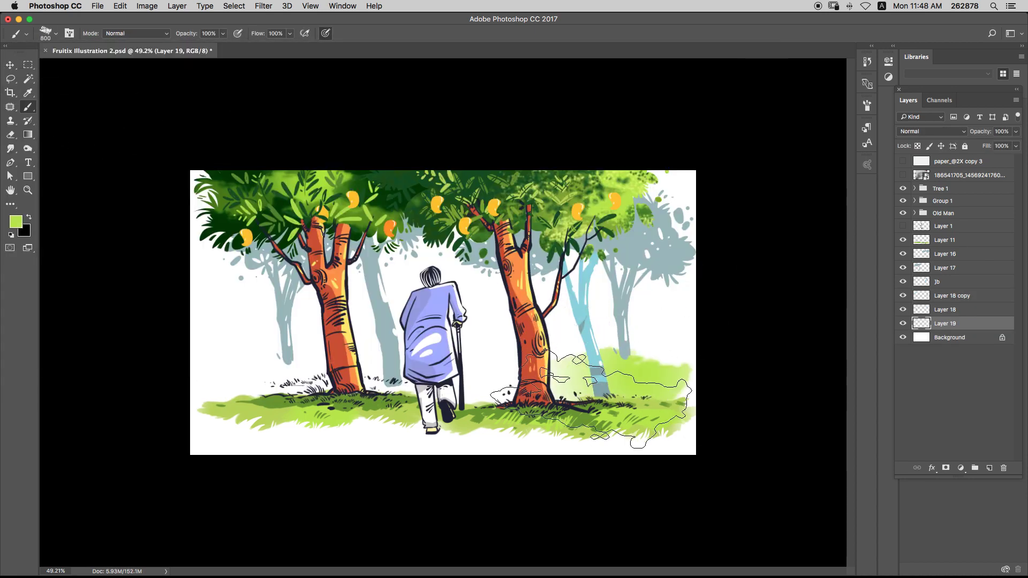
{"action": "key", "text": "bracketleft"}
{"action": "key", "text": "bracketleft"}
{"action": "key", "text": "bracketleft"}
{"action": "key", "text": "super+z"}
{"action": "mouse_move", "coordinate": [686, 382]}
{"action": "left_mouse_down"}
{"action": "mouse_move", "coordinate": [589, 367]}
{"action": "mouse_move", "coordinate": [321, 362]}
{"action": "left_mouse_up"}
{"action": "key", "text": "XF86AudioLowerVolume"}
{"action": "key", "text": "XF86AudioLowerVolume"}
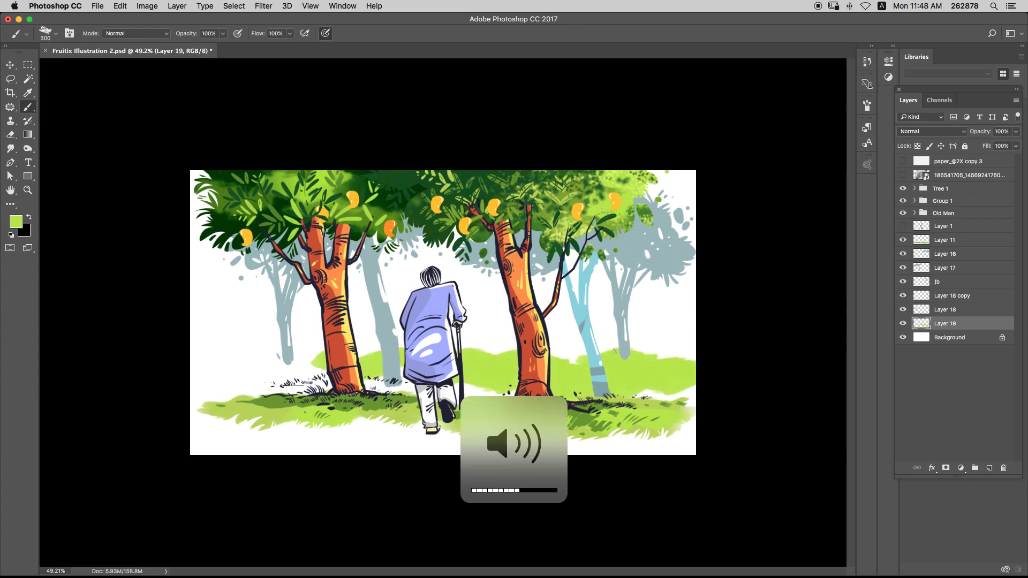
{"action": "mouse_move", "coordinate": [561, 364]}
{"action": "left_mouse_down"}
{"action": "mouse_move", "coordinate": [670, 364]}
{"action": "mouse_move", "coordinate": [220, 362]}
{"action": "mouse_move", "coordinate": [482, 357]}
{"action": "left_mouse_up"}
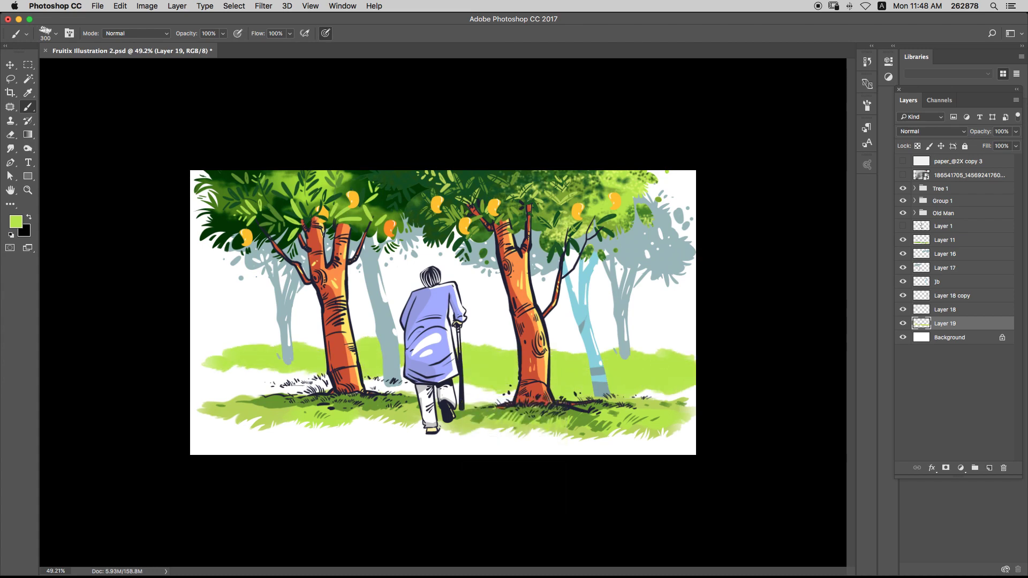
- Brush pale yellow-green highlights along the upper edge of the distant ground strip with a 90 px brush
{"action": "key", "text": "bracketleft"}
{"action": "key", "text": "bracketleft"}
{"action": "key", "text": "bracketleft"}
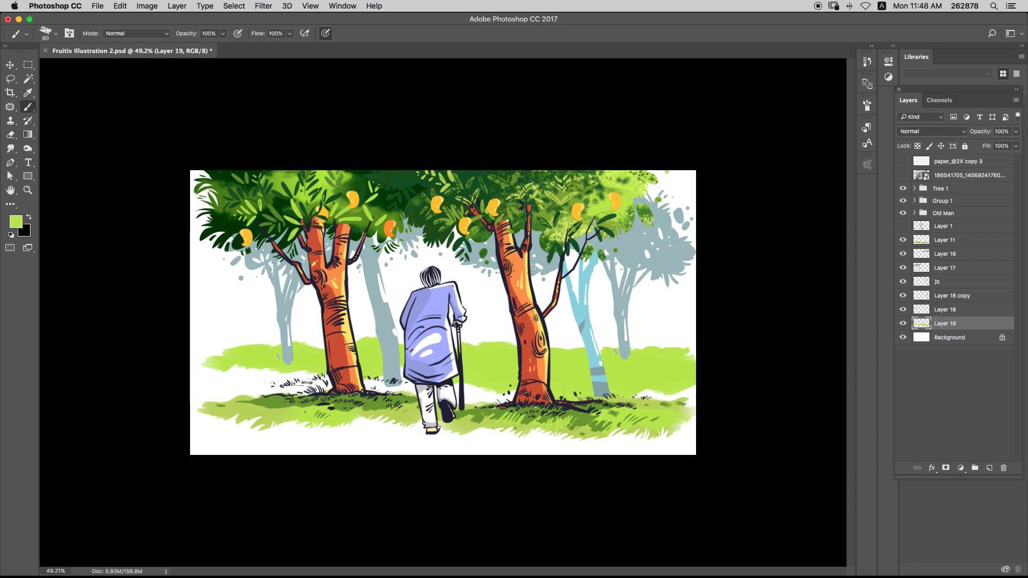
{"action": "left_click", "coordinate": [15, 221]}
{"action": "left_click", "coordinate": [736, 220]}
{"action": "key", "text": "Return"}
{"action": "left_click_drag", "start_coordinate": [613, 364], "coordinate": [680, 352]}
{"action": "left_click_drag", "start_coordinate": [555, 352], "coordinate": [674, 361]}
{"action": "left_click_drag", "start_coordinate": [515, 352], "coordinate": [464, 354]}
{"action": "left_click_drag", "start_coordinate": [379, 348], "coordinate": [238, 355]}
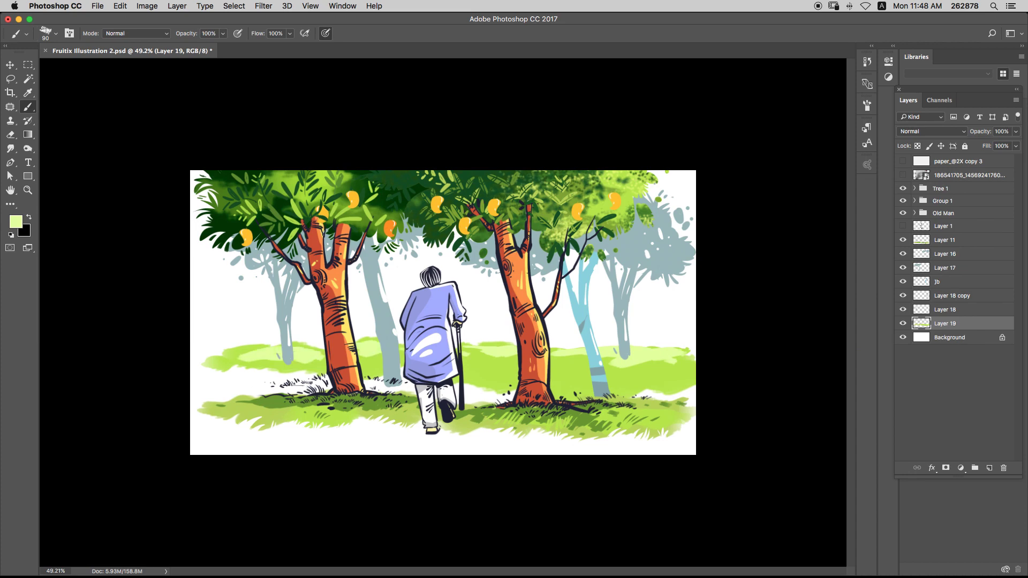
- Raise the lightness of the distant ground strip with Hue/Saturation
{"action": "key", "text": "super+alt+u"}
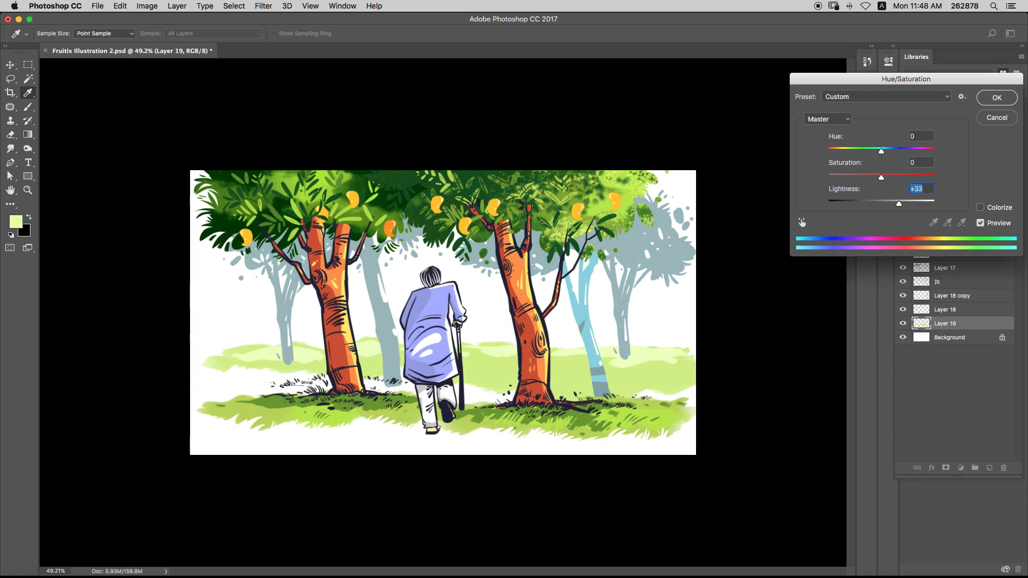
{"action": "left_click_drag", "start_coordinate": [895, 204], "coordinate": [904, 204]}
{"action": "key", "text": "Return"}
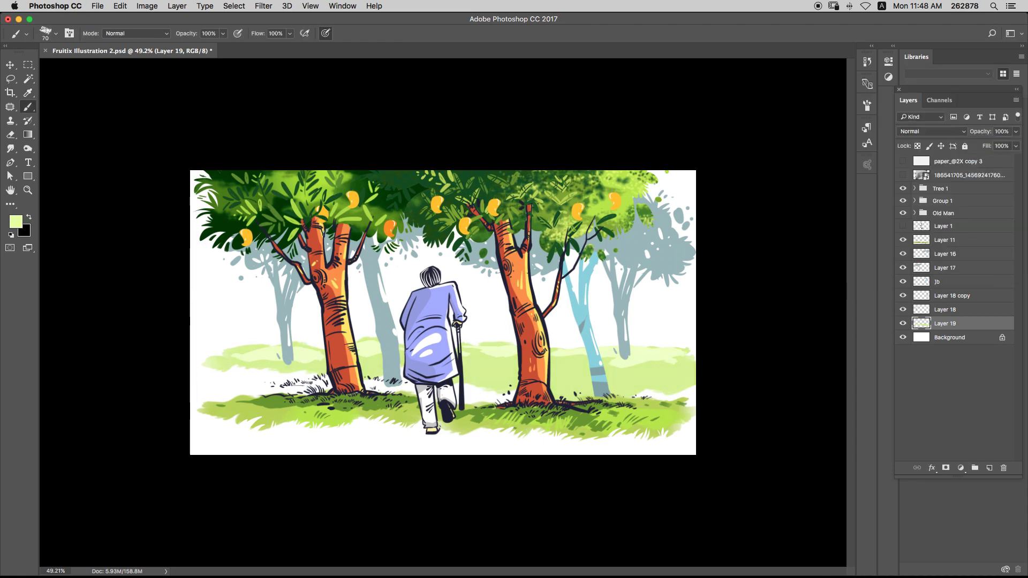
- Sample the foreground grass green and add a new layer above the pale ground strip for shading strokes
{"action": "left_click", "coordinate": [640, 403], "text": "alt"}
{"action": "key", "text": "ctrl+shift+n"}
{"action": "key", "text": "Return"}
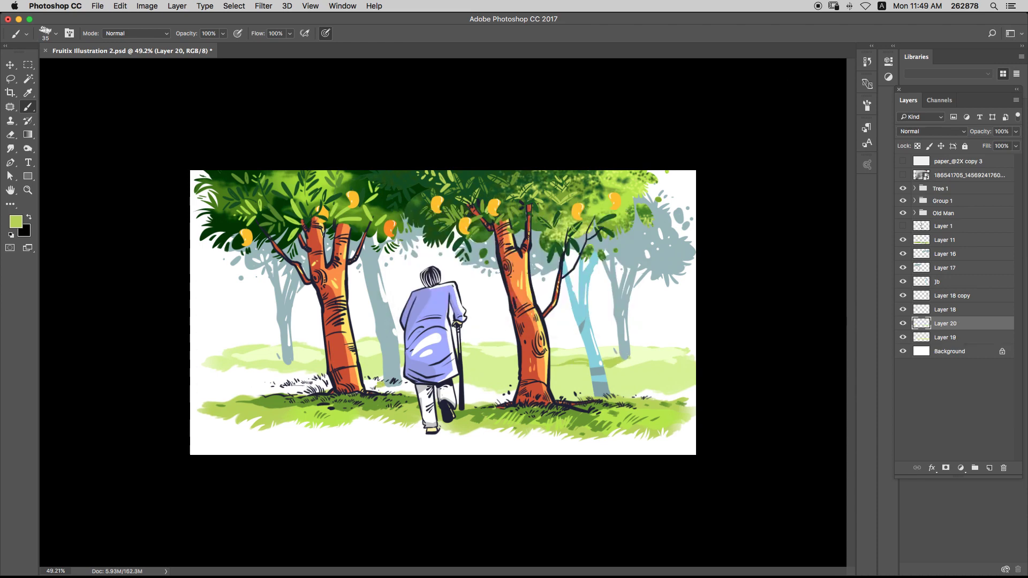
- Raise the bases of the light-blue trunk and the grey trunk beside the old man onto the pale ground, and save the document
{"action": "key", "text": "v"}
{"action": "mouse_move", "coordinate": [605, 387]}
{"action": "left_mouse_down"}
{"action": "mouse_move", "coordinate": [604, 367]}
{"action": "mouse_move", "coordinate": [594, 385]}
{"action": "left_mouse_up"}
{"action": "key", "text": "e"}
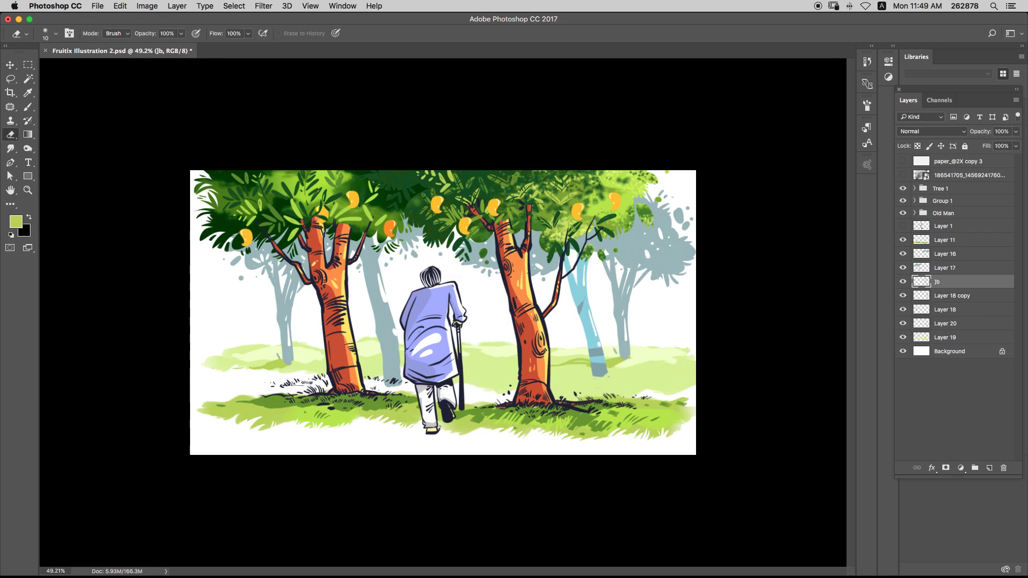
{"action": "key", "text": "v"}
{"action": "left_click_drag", "start_coordinate": [387, 349], "coordinate": [391, 313]}
{"action": "key", "text": "super+z"}
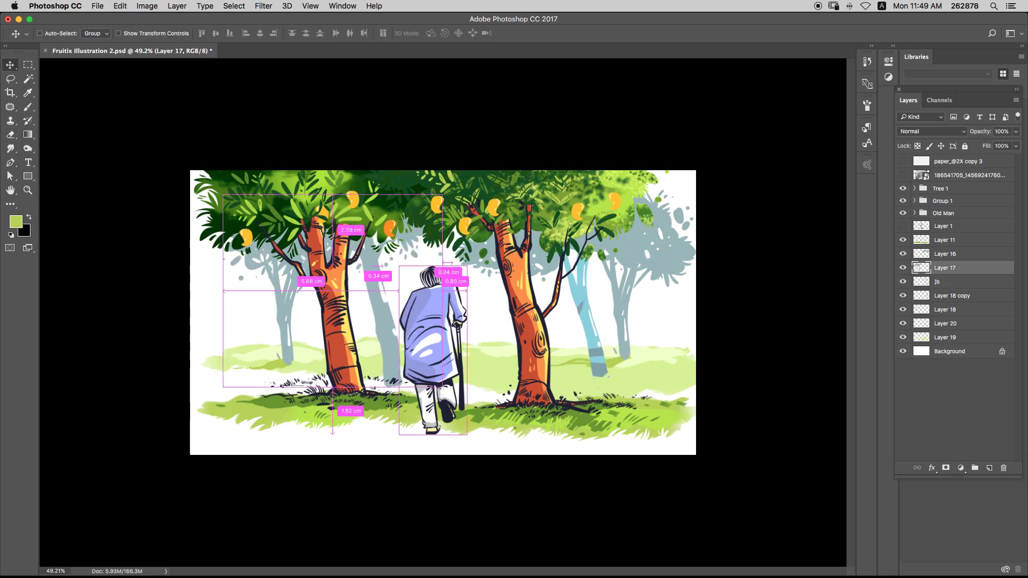
{"action": "key", "text": "ctrl+s"}
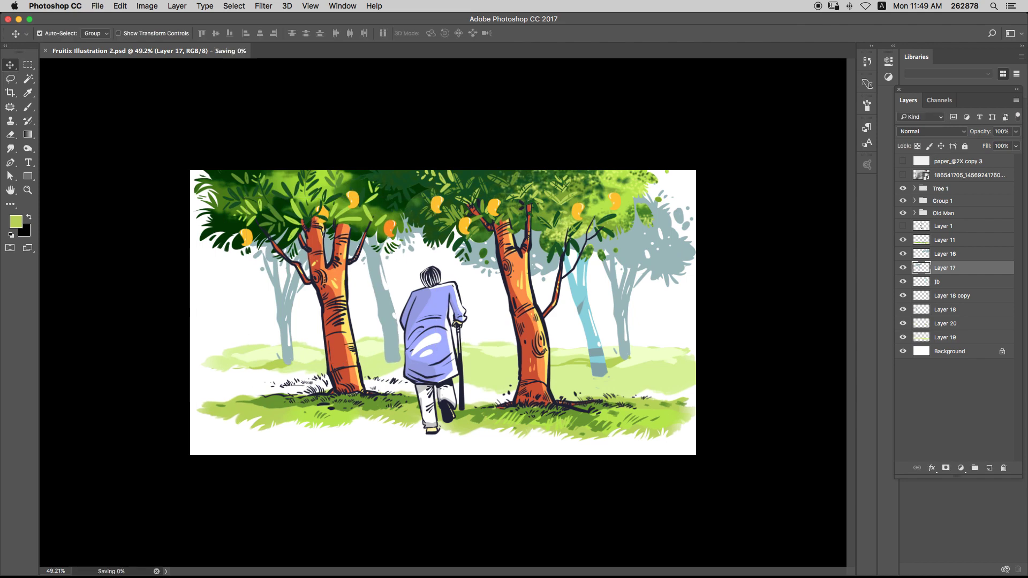
- Try a different blend mode and 60% opacity on Layer 20 above the pale ground strip
{"action": "key", "text": "d"}
{"action": "key", "text": "v"}
{"action": "left_click", "coordinate": [946, 324]}
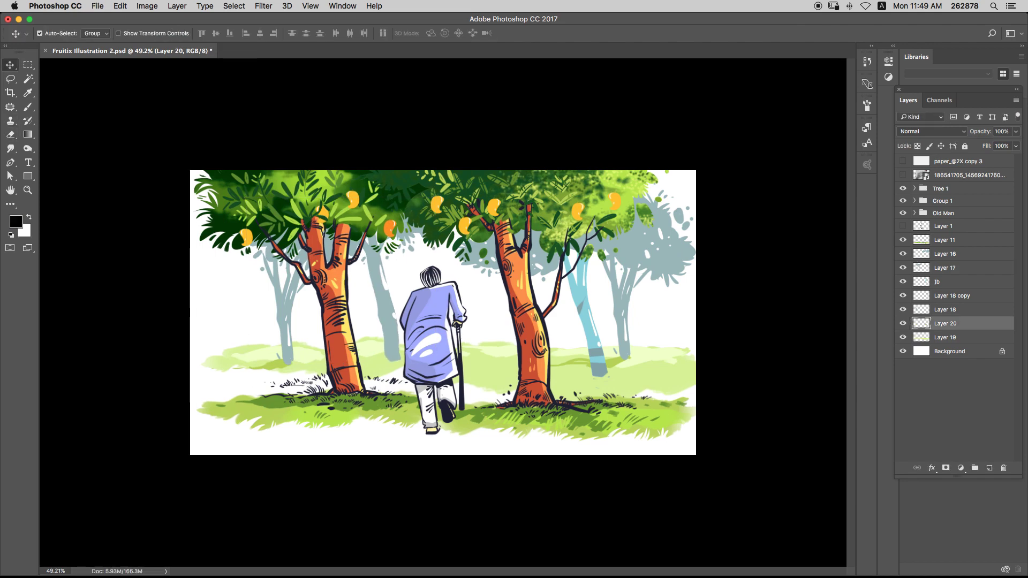
{"action": "left_click", "coordinate": [932, 131]}
{"action": "left_click", "coordinate": [942, 161]}
{"action": "key", "text": "6"}
{"action": "left_click", "coordinate": [403, 362]}
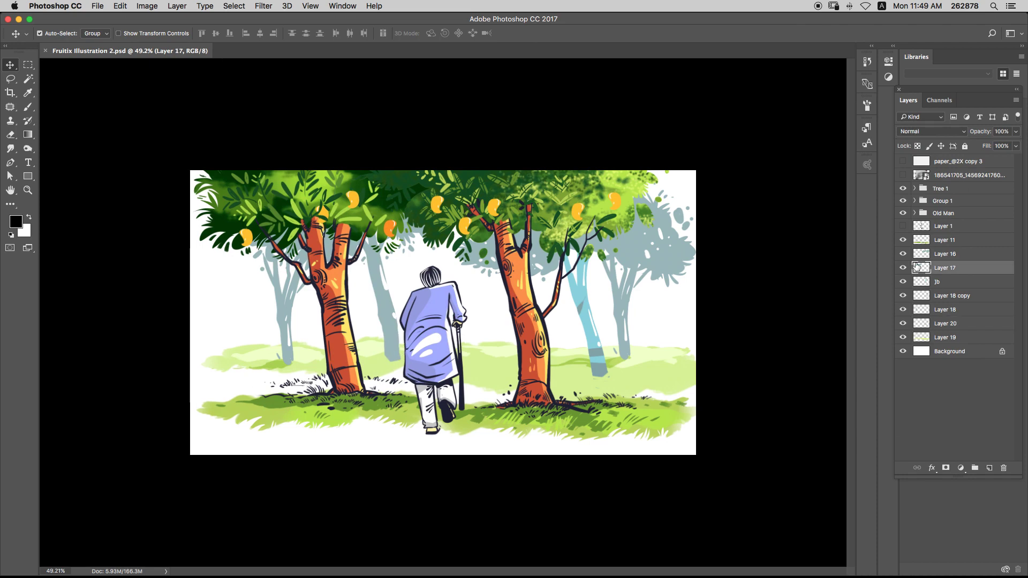
- Toggle the visibility of Layer 1 and Layer 11 to identify the foreground grass, and make Layer 11 active
{"action": "left_click", "coordinate": [903, 228]}
{"action": "left_click", "coordinate": [903, 229]}
{"action": "left_click", "coordinate": [903, 240]}
{"action": "left_click", "coordinate": [903, 240]}
{"action": "left_click", "coordinate": [646, 411]}
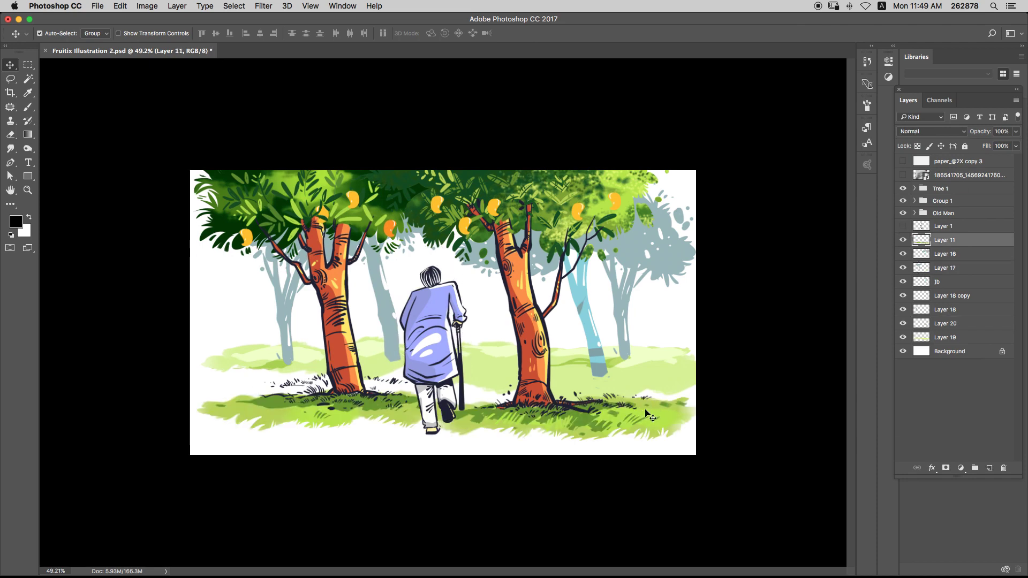
- Paint sampled mid-green grass under the ink tufts around the left mango tree's base on Layer 11
{"action": "key", "text": "b"}
{"action": "left_click", "coordinate": [397, 411], "text": "alt"}
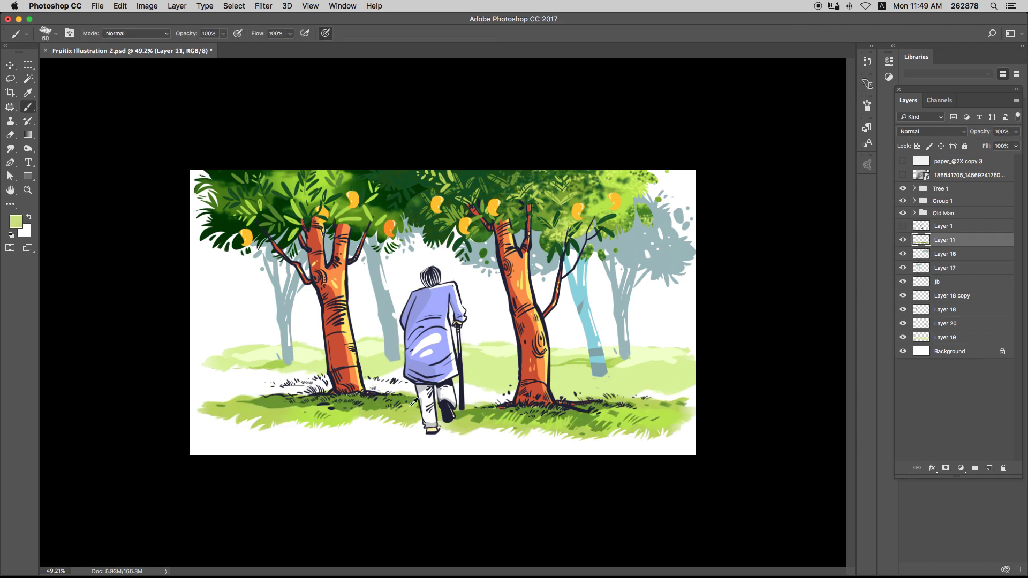
{"action": "left_click", "coordinate": [615, 205], "text": "alt"}
{"action": "mouse_move", "coordinate": [381, 391]}
{"action": "left_mouse_down"}
{"action": "mouse_move", "coordinate": [415, 386]}
{"action": "mouse_move", "coordinate": [245, 390]}
{"action": "mouse_move", "coordinate": [358, 360]}
{"action": "mouse_move", "coordinate": [386, 384]}
{"action": "mouse_move", "coordinate": [376, 389]}
{"action": "mouse_move", "coordinate": [401, 391]}
{"action": "left_mouse_up"}
{"action": "key", "text": "super+z"}
{"action": "left_click", "coordinate": [485, 402], "text": "alt"}
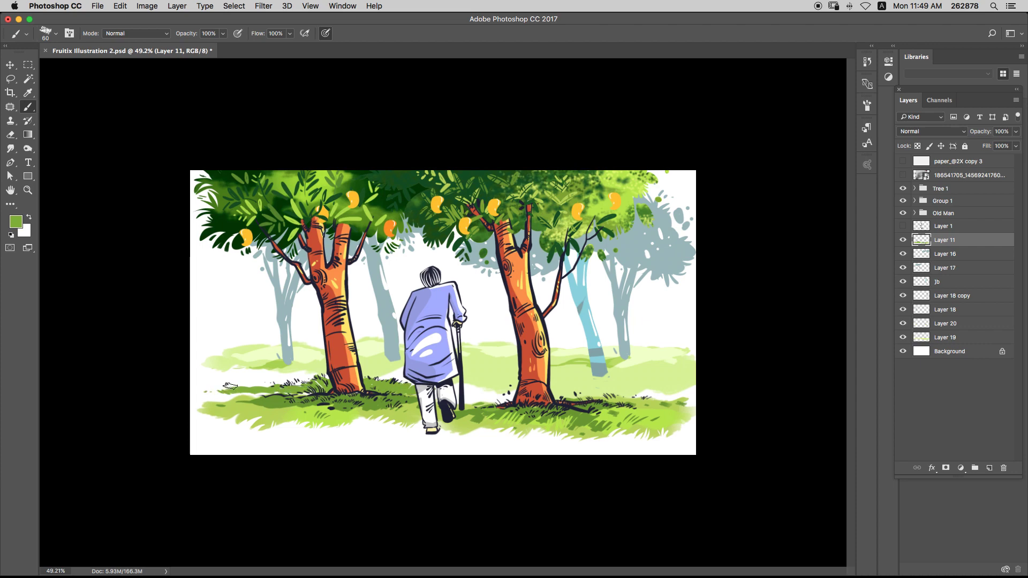
- Touch up the foreground grass around both tree bases with lighter sampled greens, and save the document
{"action": "left_click", "coordinate": [265, 391], "text": "alt"}
{"action": "left_click_drag", "start_coordinate": [252, 404], "coordinate": [215, 403]}
{"action": "left_click", "coordinate": [456, 390], "text": "alt"}
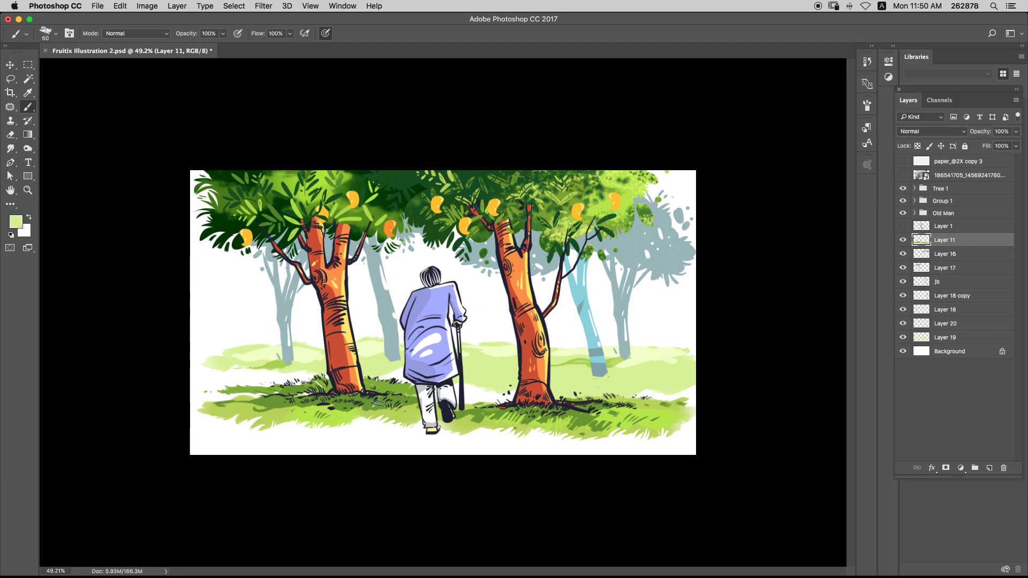
{"action": "left_click", "coordinate": [392, 411], "text": "alt"}
{"action": "left_click", "coordinate": [371, 412], "text": "alt"}
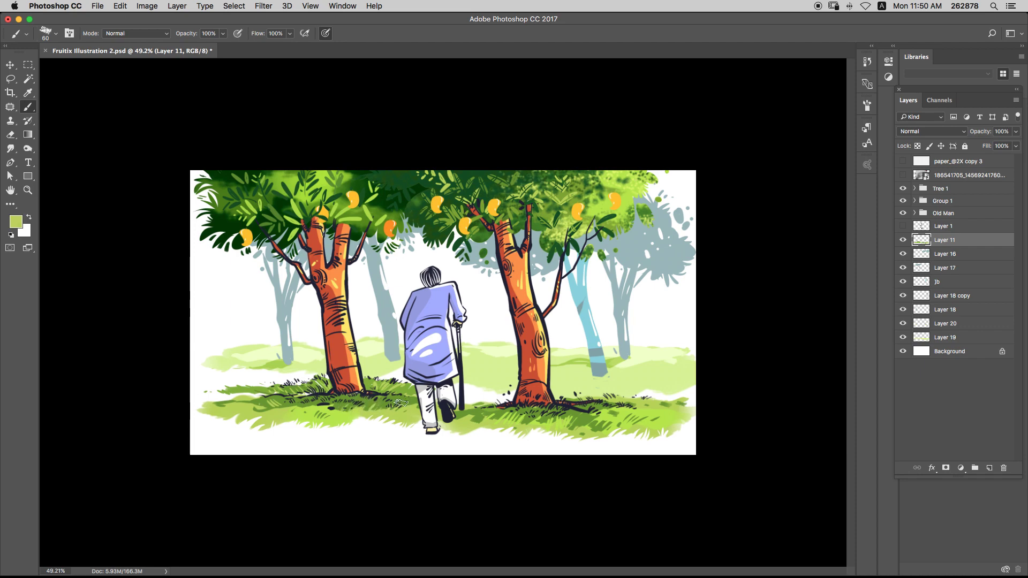
{"action": "key", "text": "super+s"}
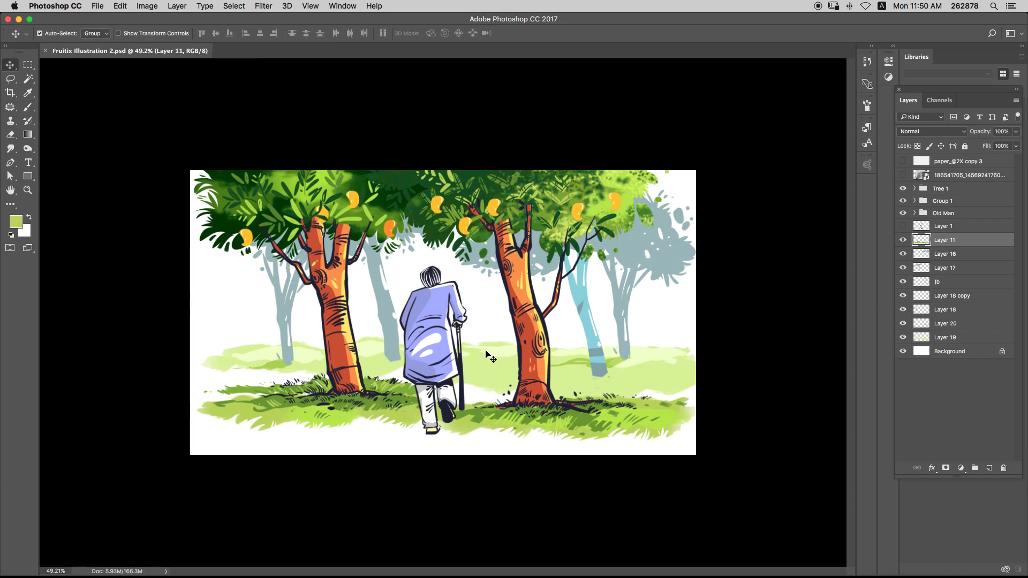
{"action": "left_click", "coordinate": [393, 312]}
{"action": "key", "text": "super+i"}
{"action": "key", "text": "super+i"}
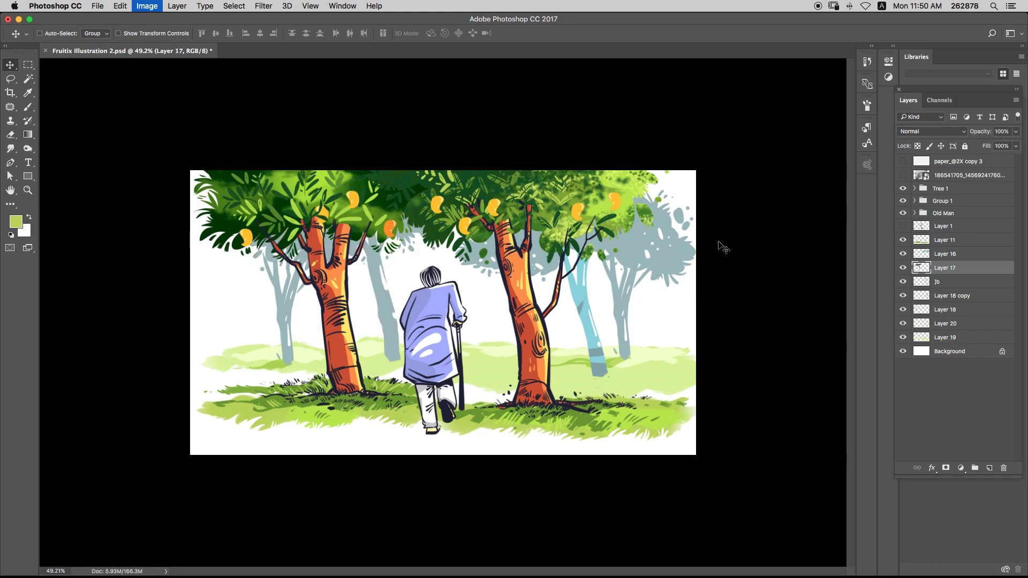
{"action": "key", "text": "super+y"}
{"action": "key", "text": "super+u"}
{"action": "left_click", "coordinate": [995, 120]}
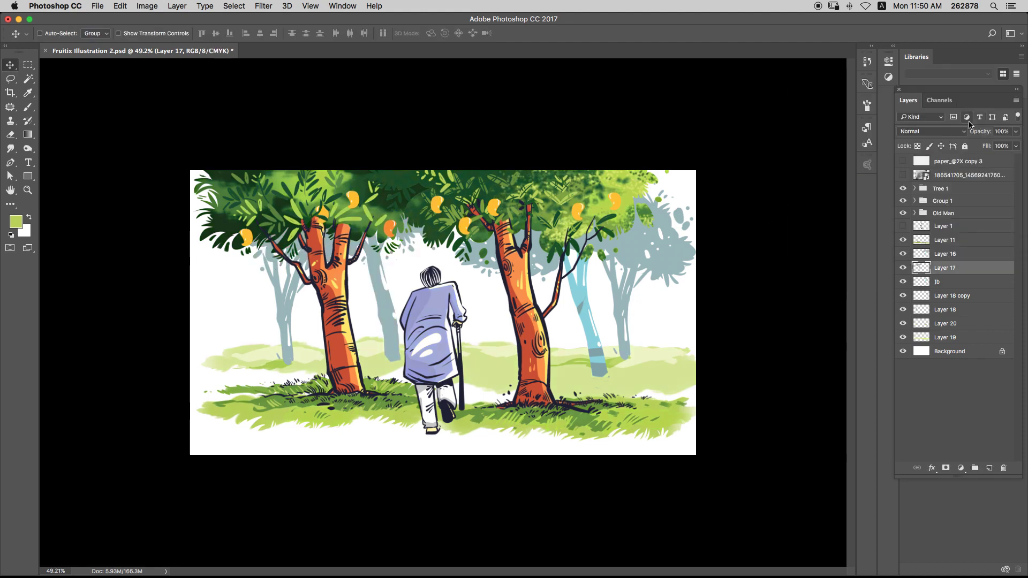
{"action": "key", "text": "super+y"}
- Shift the hue of the grey trunk beside the old man to +23 with Hue/Saturation, and undo a stray move of the background foliage
{"action": "key", "text": "super+u"}
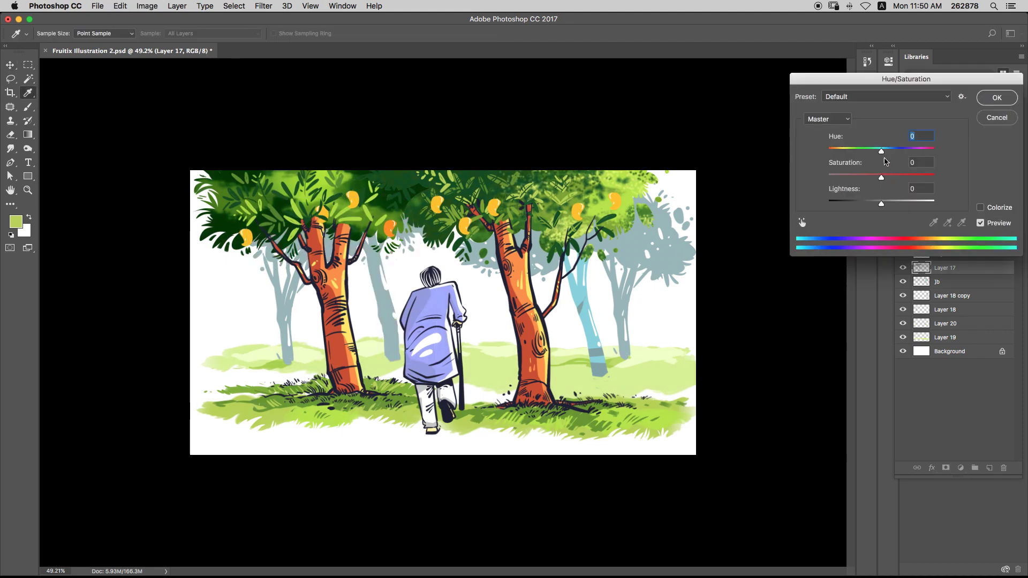
{"action": "left_click_drag", "start_coordinate": [905, 158], "coordinate": [896, 163]}
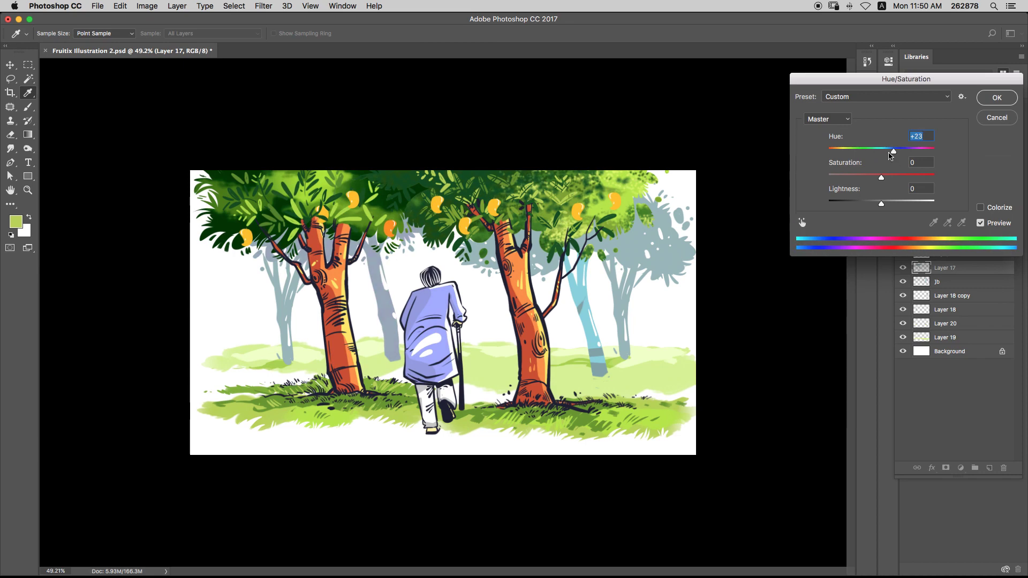
{"action": "key", "text": "Return"}
{"action": "left_click_drag", "start_coordinate": [661, 254], "coordinate": [680, 250]}
{"action": "key", "text": "super+z"}
- Nudge the thin distant trunk under the right background foliage slightly upward and raise its lightness with Hue/Saturation
{"action": "left_click_drag", "start_coordinate": [628, 304], "coordinate": [630, 297]}
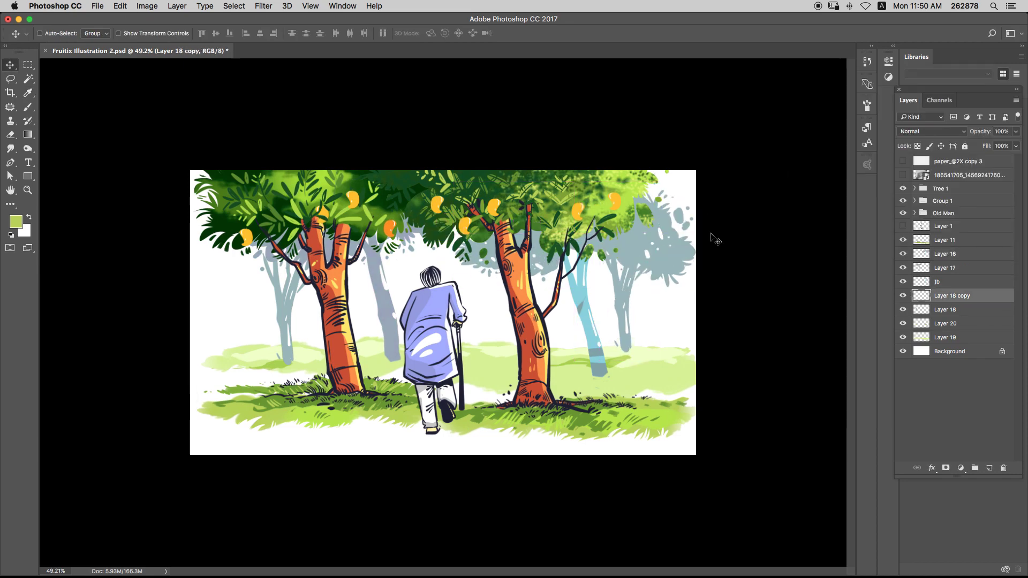
{"action": "key", "text": "super+u"}
{"action": "left_click_drag", "start_coordinate": [881, 201], "coordinate": [909, 207]}
{"action": "key", "text": "Return"}
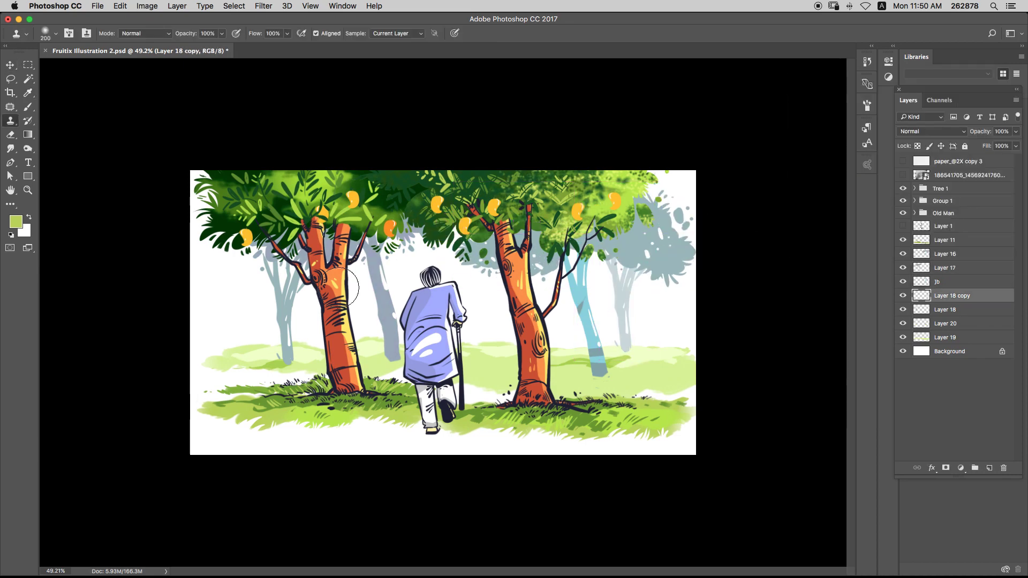
- Reposition the thin distant trunk behind the left mango tree and set its Hue/Saturation lightness to +49
{"action": "left_click_drag", "start_coordinate": [268, 285], "coordinate": [276, 293]}
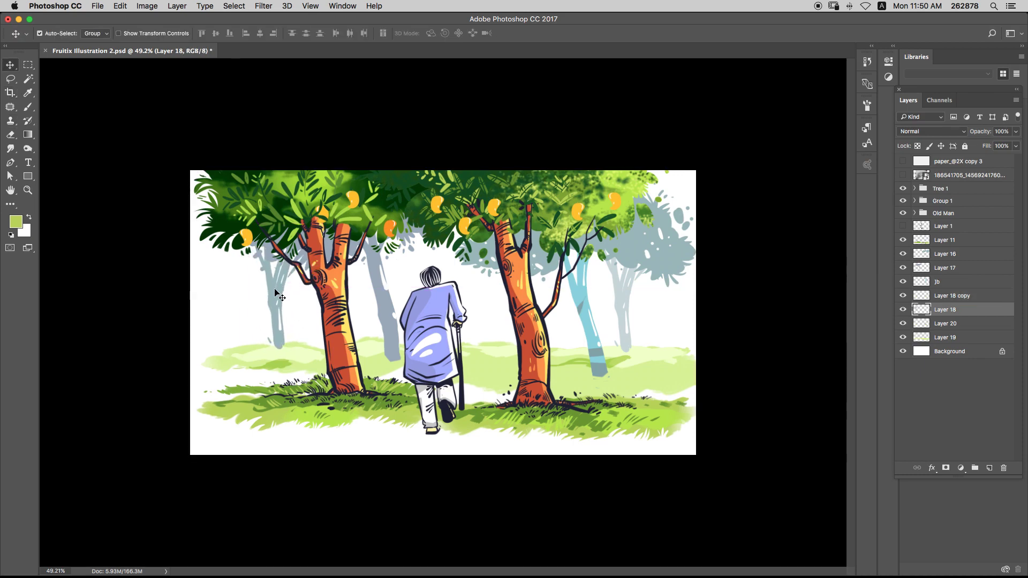
{"action": "key", "text": "super+u"}
{"action": "left_click_drag", "start_coordinate": [882, 200], "coordinate": [912, 204]}
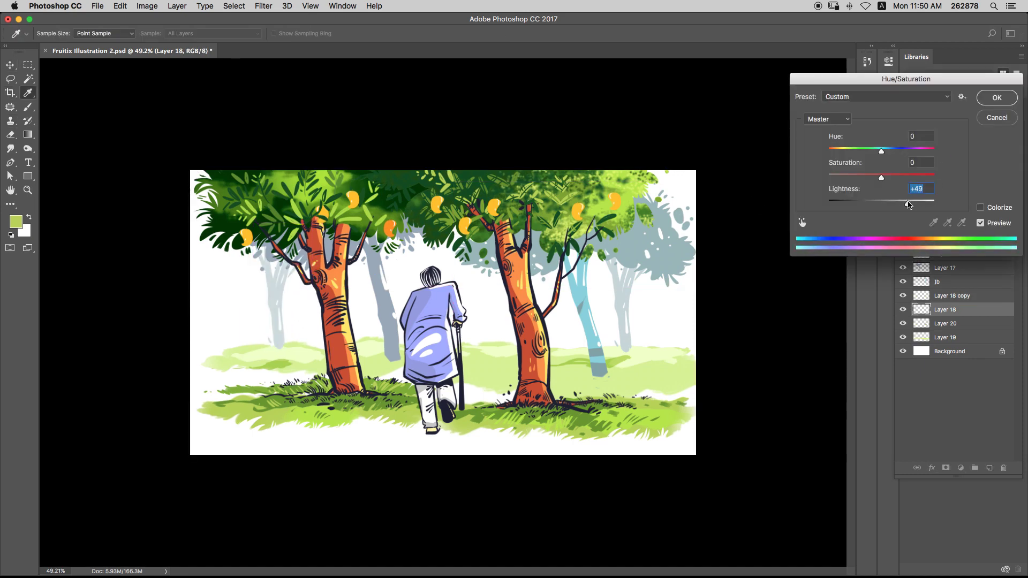
{"action": "key", "text": "Return"}
- Add a new layer directly above the Background and choose a very pale blue as the colour for a large brush
{"action": "key", "text": "v"}
{"action": "left_click", "coordinate": [961, 353]}
{"action": "left_click", "coordinate": [990, 468]}
{"action": "key", "text": "b"}
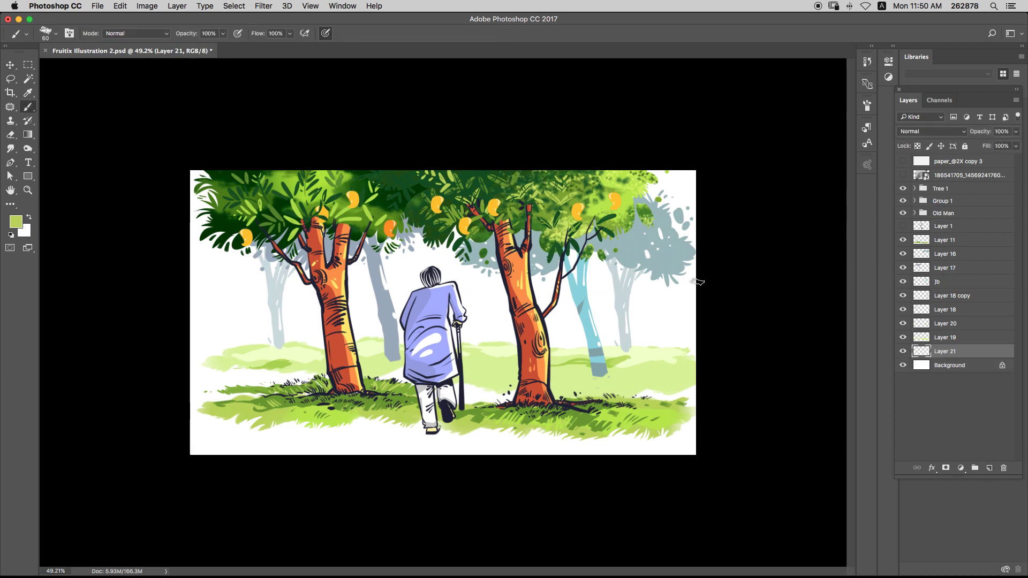
{"action": "left_click", "coordinate": [687, 314], "text": "alt"}
{"action": "key", "text": "]"}
{"action": "key", "text": "]"}
{"action": "key", "text": "]"}
{"action": "key", "text": "]"}
{"action": "key", "text": "]"}
{"action": "key", "text": "]"}
{"action": "key", "text": "]"}
{"action": "key", "text": "]"}
{"action": "key", "text": "]"}
{"action": "key", "text": "]"}
{"action": "left_click", "coordinate": [17, 220]}
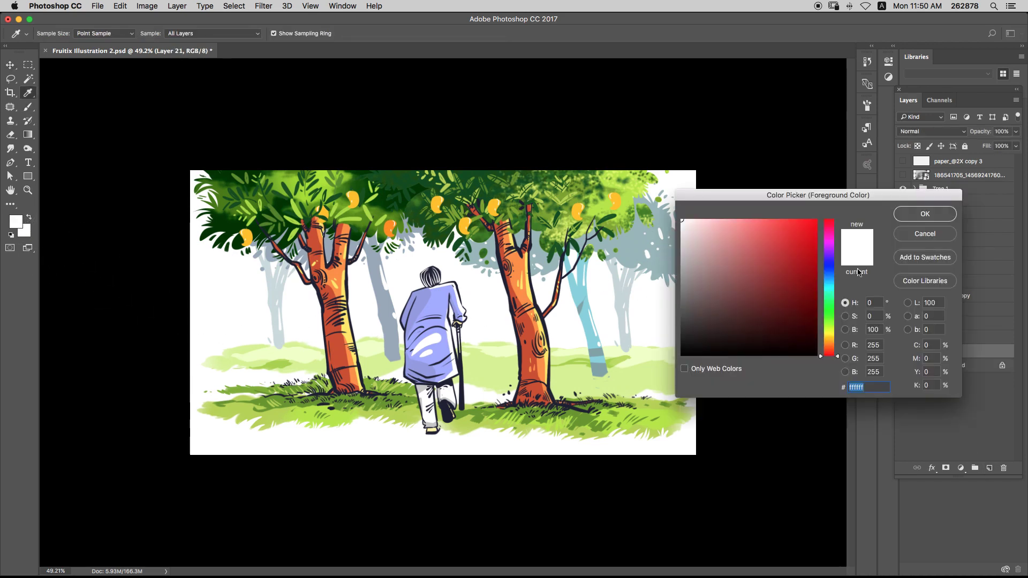
{"action": "left_click", "coordinate": [826, 293]}
{"action": "left_click", "coordinate": [717, 223]}
{"action": "left_click", "coordinate": [830, 279]}
{"action": "left_click", "coordinate": [693, 220]}
{"action": "key", "text": "Return"}
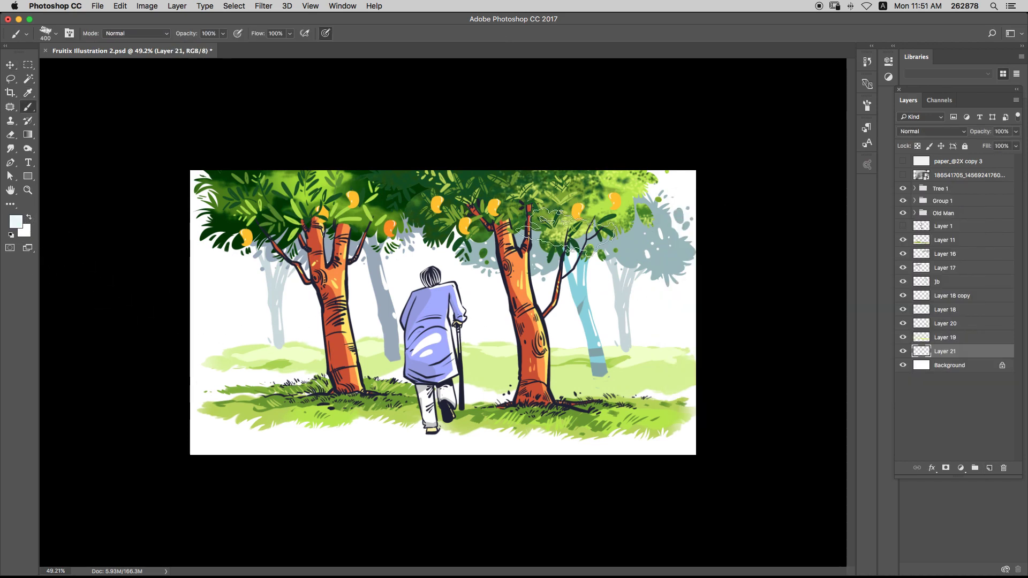
- Paint a pale blue sky behind the trees, enlarging the brush to 700
{"action": "mouse_move", "coordinate": [458, 257]}
{"action": "left_mouse_down"}
{"action": "mouse_move", "coordinate": [417, 258]}
{"action": "mouse_move", "coordinate": [423, 252]}
{"action": "mouse_move", "coordinate": [321, 196]}
{"action": "mouse_move", "coordinate": [675, 169]}
{"action": "mouse_move", "coordinate": [598, 274]}
{"action": "mouse_move", "coordinate": [213, 239]}
{"action": "left_mouse_up"}
{"action": "key", "text": "]"}
{"action": "key", "text": "]"}
{"action": "key", "text": "]"}
{"action": "key", "text": "]"}
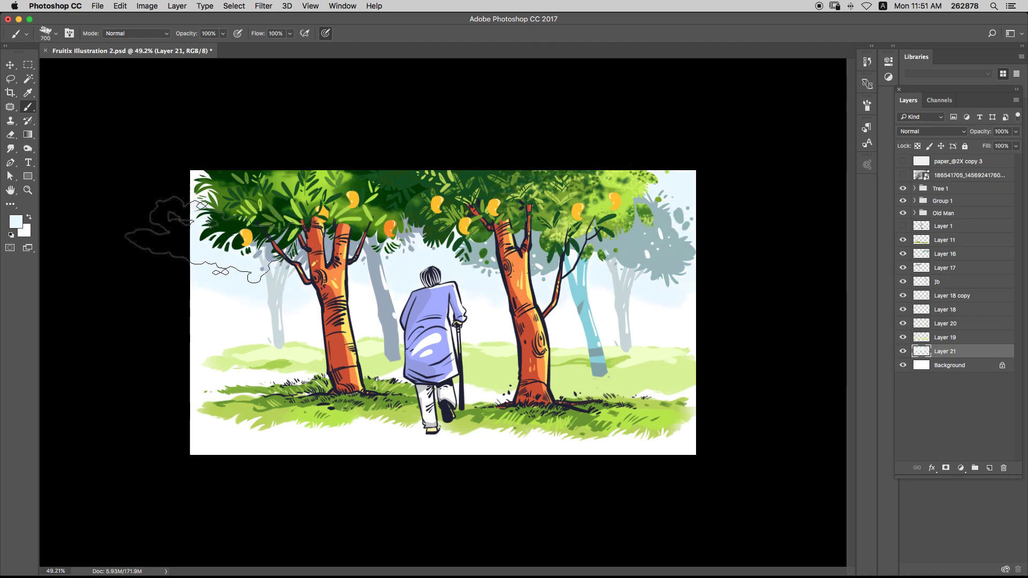
- Paint faint vertical distant trunks along the horizon behind the trees with a size 40 brush, and save the document
{"action": "key", "text": "bracketleft"}
{"action": "key", "text": "bracketleft"}
{"action": "key", "text": "bracketleft"}
{"action": "key", "text": "bracketleft"}
{"action": "key", "text": "bracketleft"}
{"action": "key", "text": "bracketleft"}
{"action": "key", "text": "bracketleft"}
{"action": "key", "text": "bracketleft"}
{"action": "key", "text": "bracketleft"}
{"action": "key", "text": "bracketleft"}
{"action": "key", "text": "bracketleft"}
{"action": "key", "text": "bracketleft"}
{"action": "key", "text": "bracketleft"}
{"action": "key", "text": "bracketleft"}
{"action": "key", "text": "bracketleft"}
{"action": "key", "text": "bracketleft"}
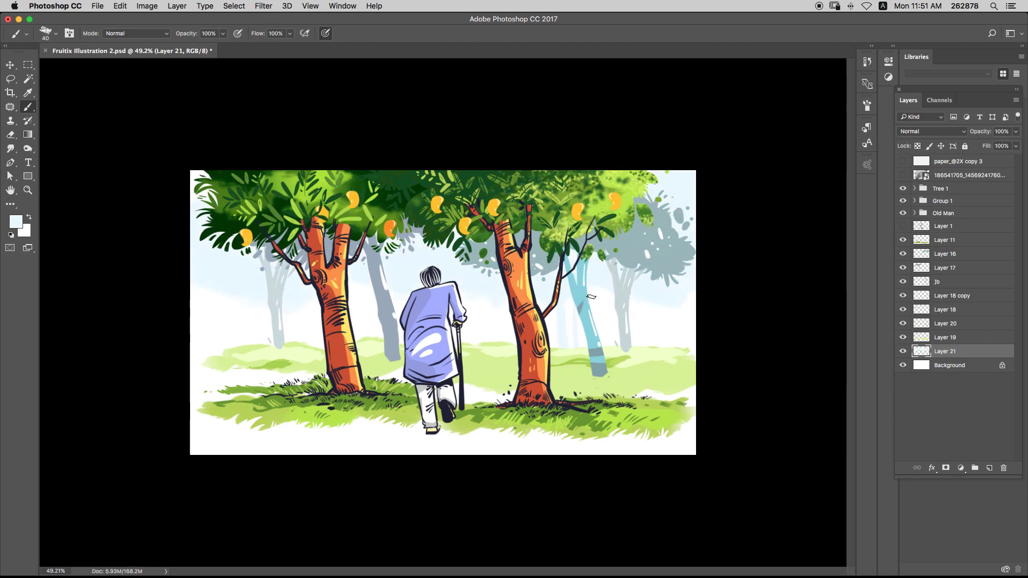
{"action": "left_click_drag", "start_coordinate": [604, 292], "coordinate": [604, 343]}
{"action": "left_click_drag", "start_coordinate": [653, 308], "coordinate": [654, 345]}
{"action": "left_click_drag", "start_coordinate": [490, 303], "coordinate": [490, 343]}
{"action": "mouse_move", "coordinate": [358, 336]}
{"action": "left_mouse_down"}
{"action": "mouse_move", "coordinate": [358, 279]}
{"action": "mouse_move", "coordinate": [374, 333]}
{"action": "left_mouse_up"}
{"action": "left_click_drag", "start_coordinate": [300, 311], "coordinate": [306, 342]}
{"action": "left_click_drag", "start_coordinate": [252, 310], "coordinate": [259, 341]}
{"action": "left_click_drag", "start_coordinate": [231, 299], "coordinate": [239, 341]}
{"action": "mouse_move", "coordinate": [203, 295]}
{"action": "left_mouse_down"}
{"action": "mouse_move", "coordinate": [220, 365]}
{"action": "mouse_move", "coordinate": [228, 295]}
{"action": "left_mouse_up"}
{"action": "key", "text": "super+z"}
{"action": "left_click_drag", "start_coordinate": [210, 332], "coordinate": [211, 293]}
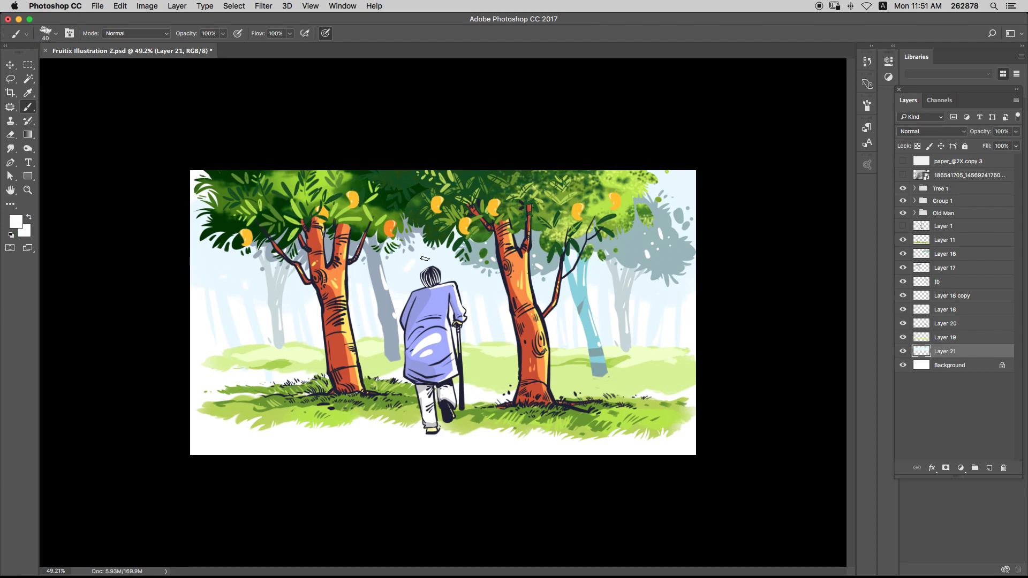
{"action": "key", "text": "v"}
{"action": "key", "text": "super+s"}
- On a new layer, add white highlights to the distant trunks and foliage and pale grass strokes at the trunk bases, and save
{"action": "mouse_move", "coordinate": [375, 368]}
{"action": "left_mouse_down"}
{"action": "mouse_move", "coordinate": [444, 360]}
{"action": "mouse_move", "coordinate": [412, 345]}
{"action": "left_mouse_up"}
{"action": "left_click", "coordinate": [412, 342], "text": "super"}
{"action": "key", "text": "super+shift+n"}
{"action": "key", "text": "Return"}
{"action": "key", "text": "b"}
{"action": "left_click_drag", "start_coordinate": [412, 358], "coordinate": [420, 349]}
{"action": "left_click", "coordinate": [779, 374], "text": "alt"}
{"action": "mouse_move", "coordinate": [779, 392]}
{"action": "left_mouse_down"}
{"action": "mouse_move", "coordinate": [801, 380]}
{"action": "mouse_move", "coordinate": [718, 392]}
{"action": "left_mouse_up"}
{"action": "left_click_drag", "start_coordinate": [396, 348], "coordinate": [382, 364]}
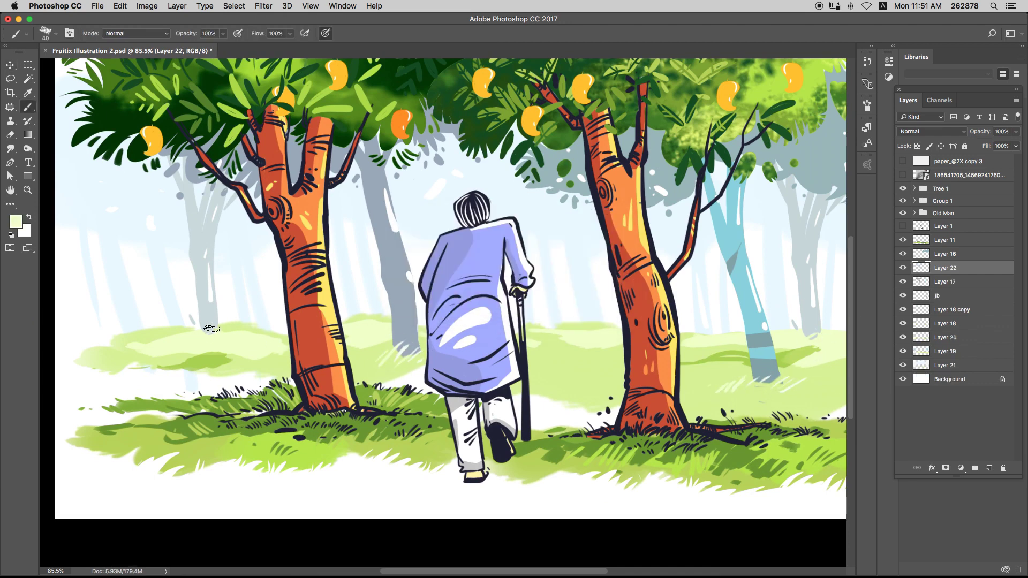
{"action": "left_click_drag", "start_coordinate": [557, 378], "coordinate": [585, 361]}
{"action": "left_click_drag", "start_coordinate": [570, 380], "coordinate": [612, 370]}
{"action": "scroll", "coordinate": [626, 368], "scroll_direction": "down", "scroll_amount": 3}
{"action": "scroll", "coordinate": [626, 368], "scroll_direction": "up", "scroll_amount": 5}
{"action": "scroll", "coordinate": [608, 379], "scroll_direction": "right", "scroll_amount": 3}
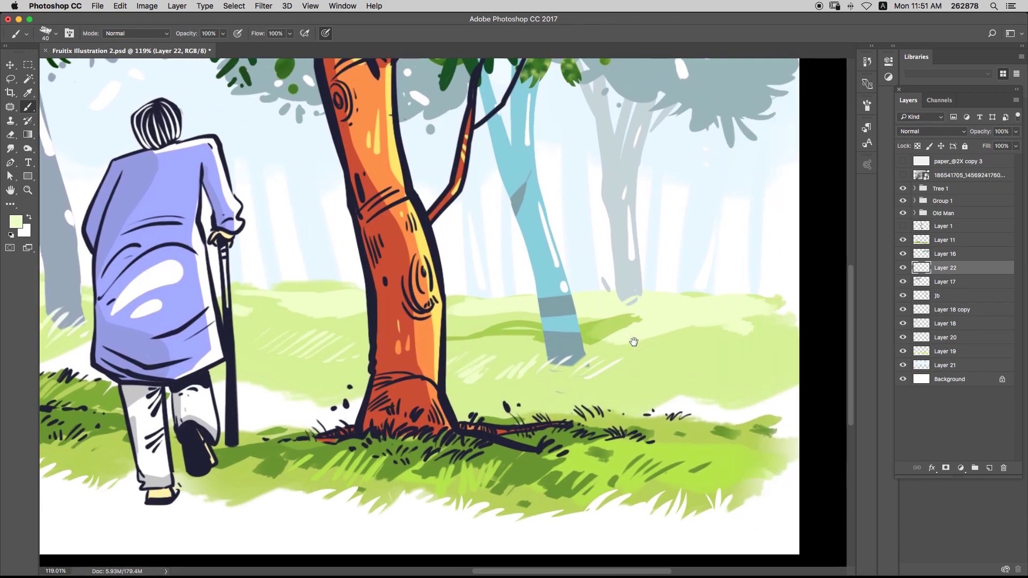
{"action": "scroll", "coordinate": [658, 365], "scroll_direction": "down", "scroll_amount": 4}
{"action": "key", "text": "super+s"}
{"action": "key", "text": "v"}
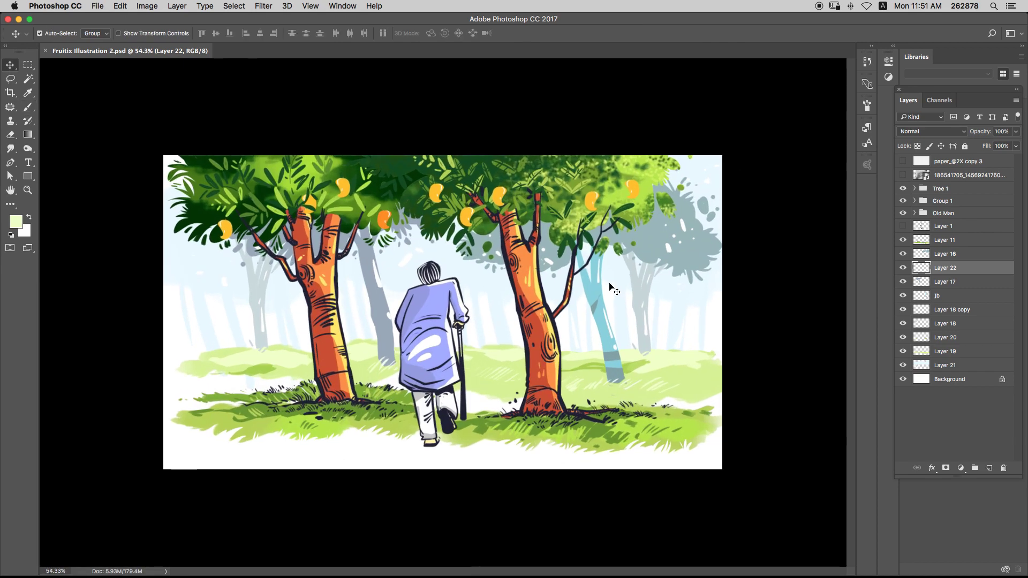
- Reset the foreground and background colours to the default black and white
{"action": "scroll", "coordinate": [630, 237], "scroll_direction": "up", "scroll_amount": 3}
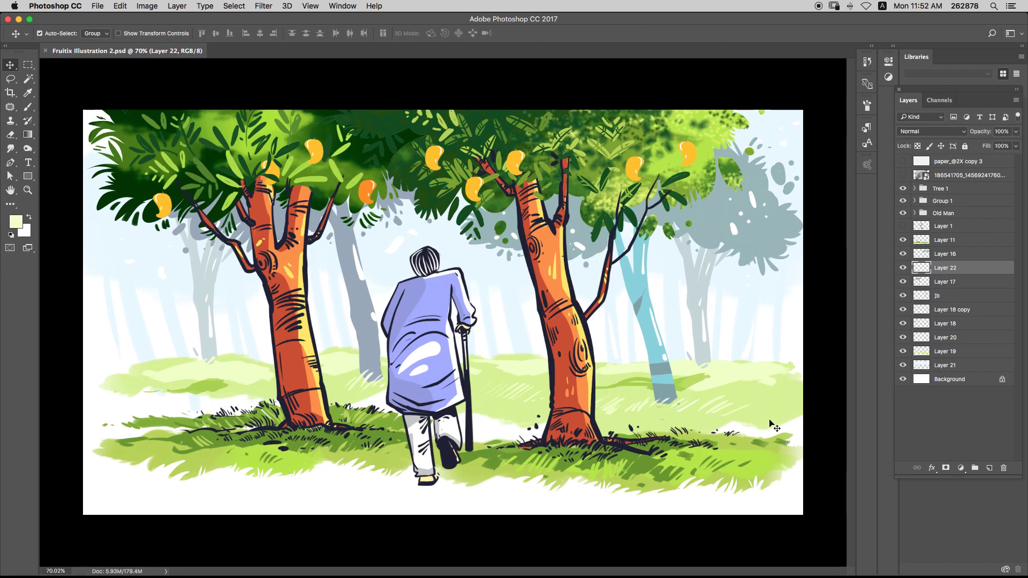
{"action": "key", "text": "d"}
{"action": "key", "text": "s"}
{"action": "key", "text": "v"}
{"action": "scroll", "coordinate": [659, 354], "scroll_direction": "down", "scroll_amount": 5}
{"action": "scroll", "coordinate": [498, 299], "scroll_direction": "up", "scroll_amount": 5}
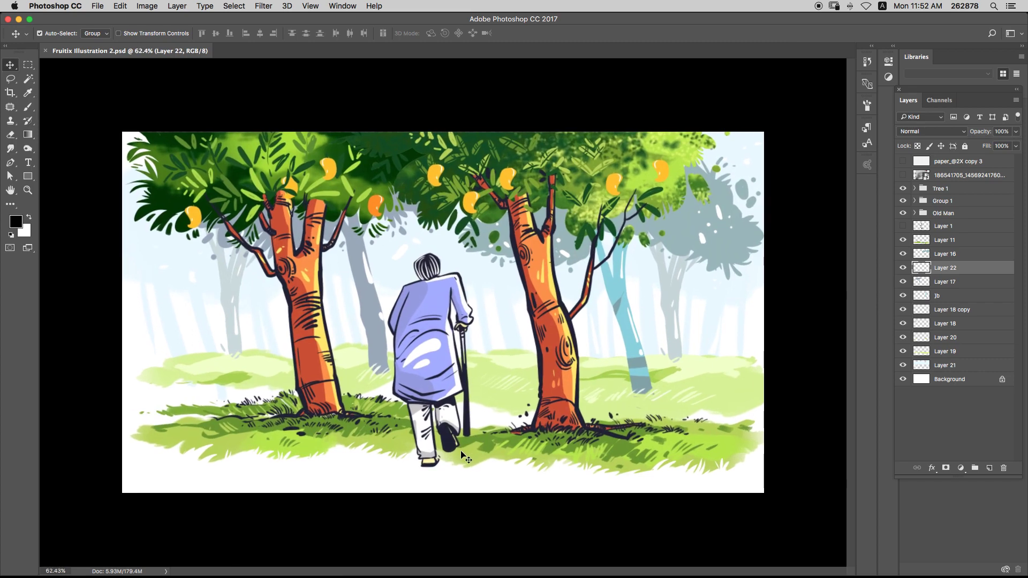
- Show the paper_@2X copy 3 texture layer over the illustration and set its blending mode to Multiply
{"action": "left_click", "coordinate": [904, 161]}
{"action": "left_click", "coordinate": [927, 133]}
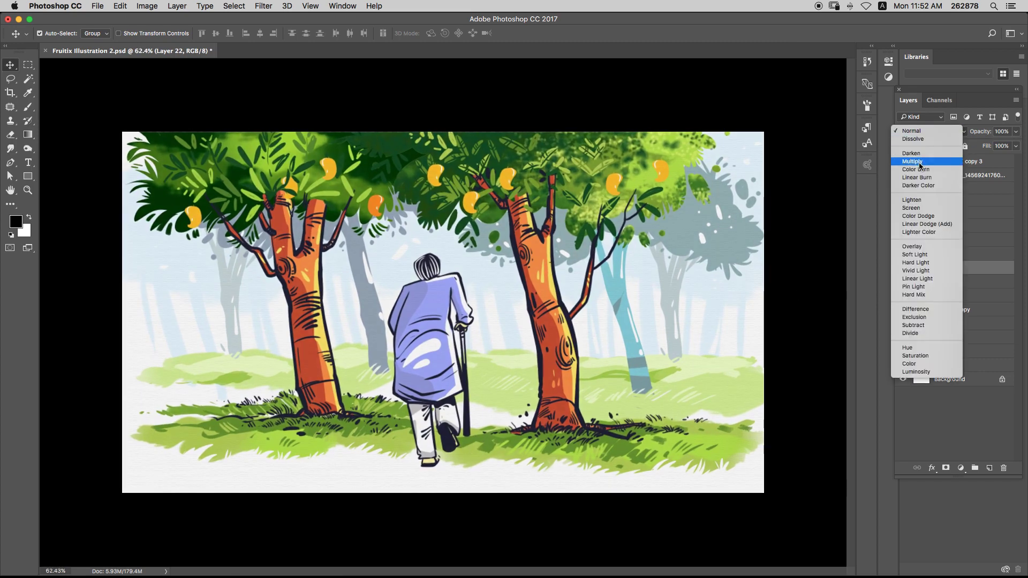
{"action": "left_click", "coordinate": [922, 166]}
{"action": "left_click", "coordinate": [940, 162]}
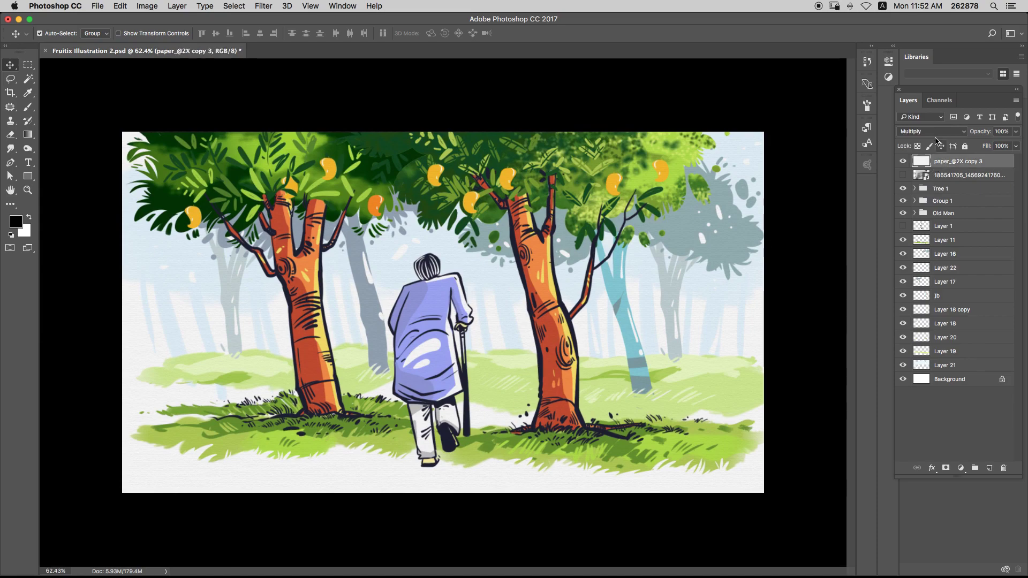
{"action": "left_click", "coordinate": [904, 161]}
{"action": "left_click", "coordinate": [904, 161]}
- Examine the paper texture up close across the trunks, grass and mango foliage of both trees
{"action": "left_click_drag", "start_coordinate": [457, 305], "coordinate": [616, 411]}
{"action": "scroll", "coordinate": [616, 411], "scroll_direction": "down", "scroll_amount": 15}
{"action": "scroll", "coordinate": [616, 410], "scroll_direction": "right", "scroll_amount": 3}
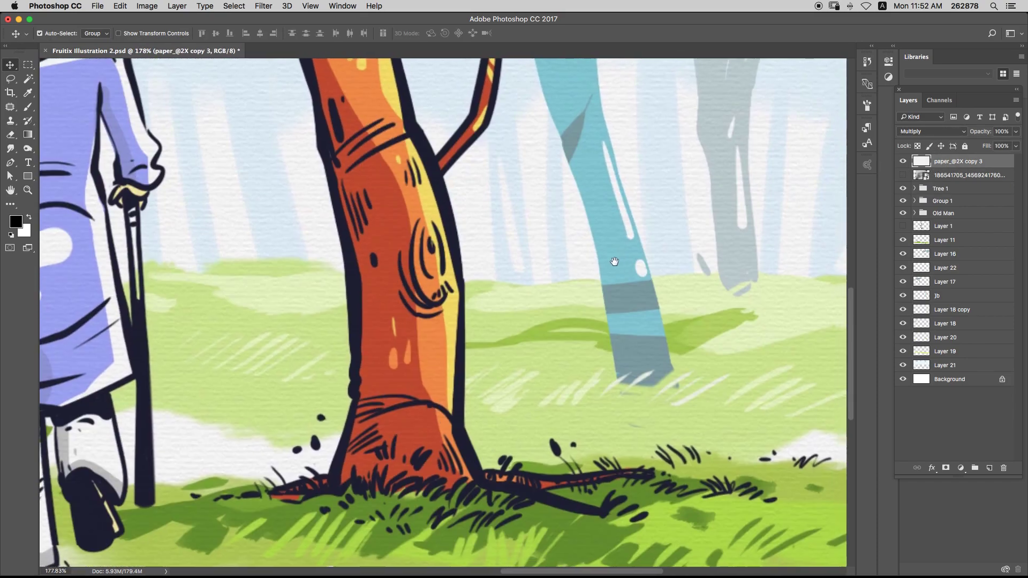
{"action": "scroll", "coordinate": [752, 294], "scroll_direction": "left", "scroll_amount": 20}
{"action": "scroll", "coordinate": [739, 343], "scroll_direction": "up", "scroll_amount": 15}
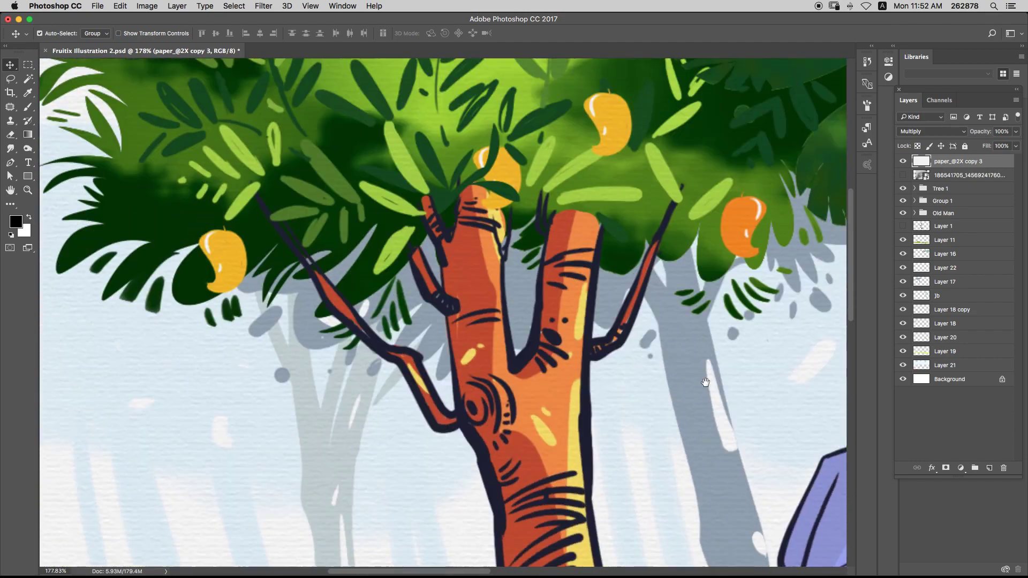
{"action": "scroll", "coordinate": [721, 394], "scroll_direction": "up", "scroll_amount": 5}
{"action": "scroll", "coordinate": [695, 347], "scroll_direction": "down", "scroll_amount": 5}
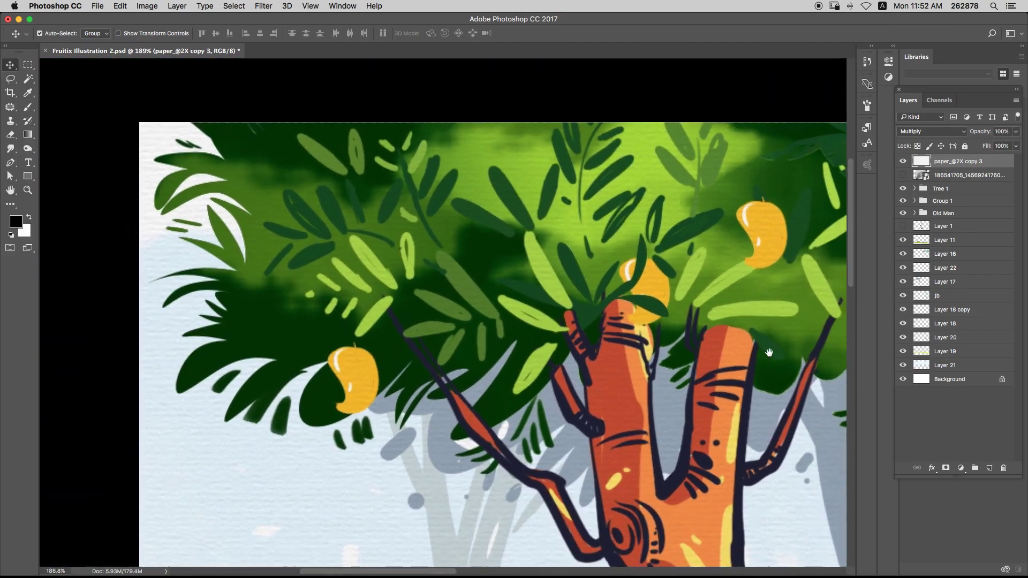
{"action": "scroll", "coordinate": [646, 333], "scroll_direction": "right", "scroll_amount": 6}
{"action": "scroll", "coordinate": [646, 332], "scroll_direction": "right", "scroll_amount": 20}
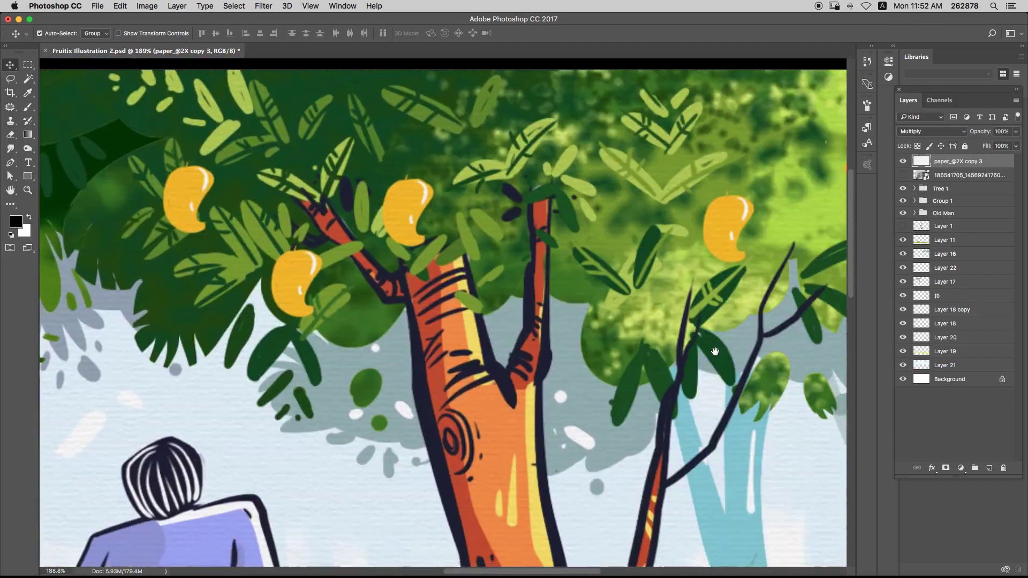
{"action": "key", "text": "super+0"}
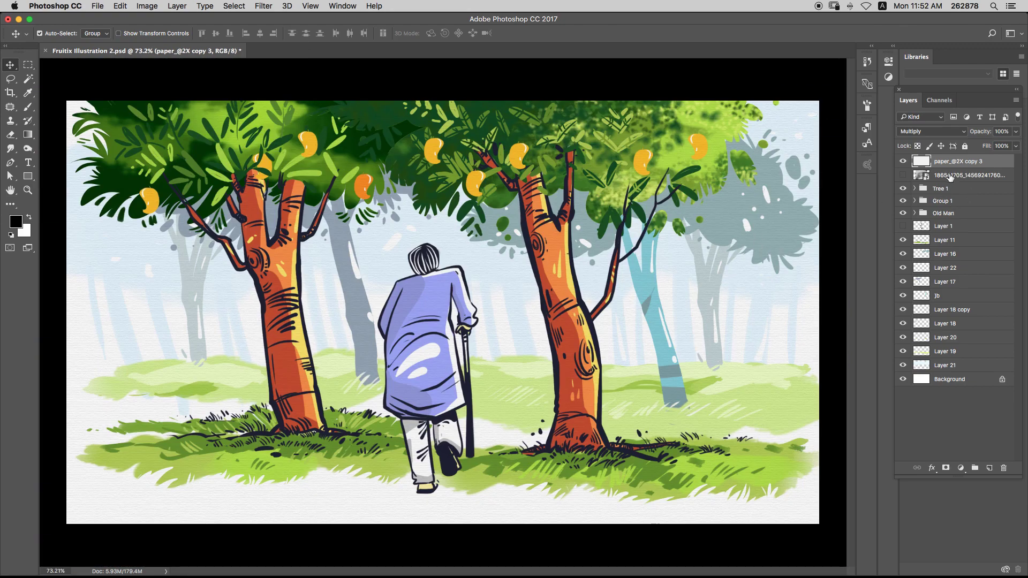
- Compare the illustration with the original pencil sketch by showing and hiding the sketch layer
{"action": "left_click", "coordinate": [945, 179]}
{"action": "left_click", "coordinate": [904, 176]}
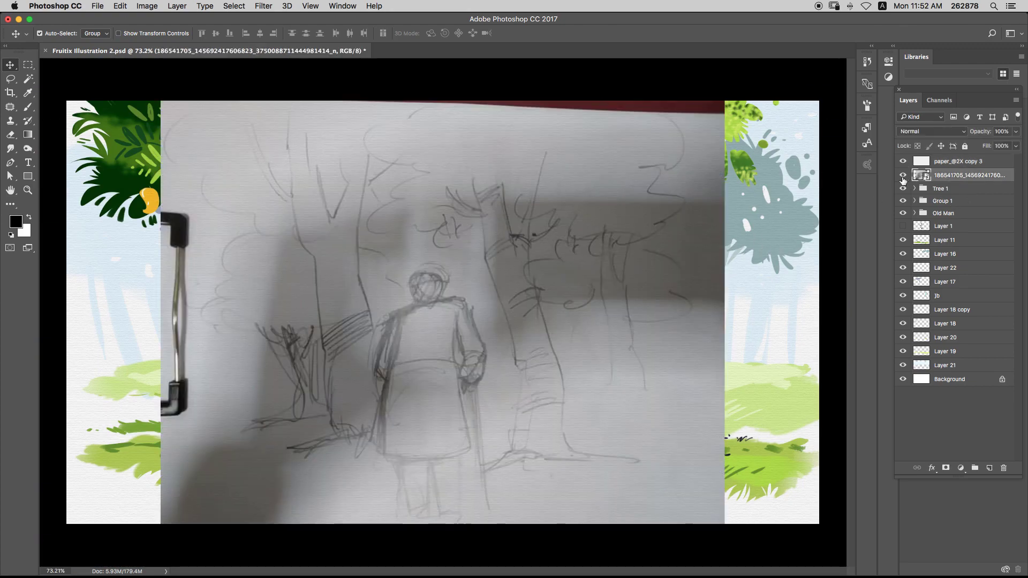
{"action": "left_click", "coordinate": [903, 176]}
{"action": "left_click", "coordinate": [904, 177]}
{"action": "left_click", "coordinate": [903, 176]}
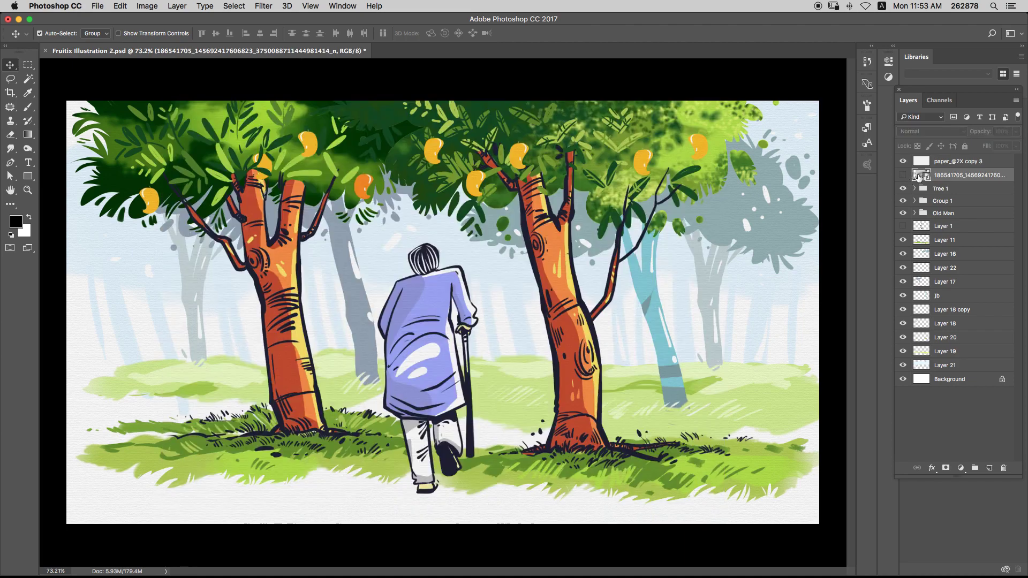
- Group the background layers from Layer 11 down to Layer 21, name the group BG, and save the document
{"action": "left_click", "coordinate": [945, 365]}
{"action": "left_click", "coordinate": [945, 242], "text": "shift"}
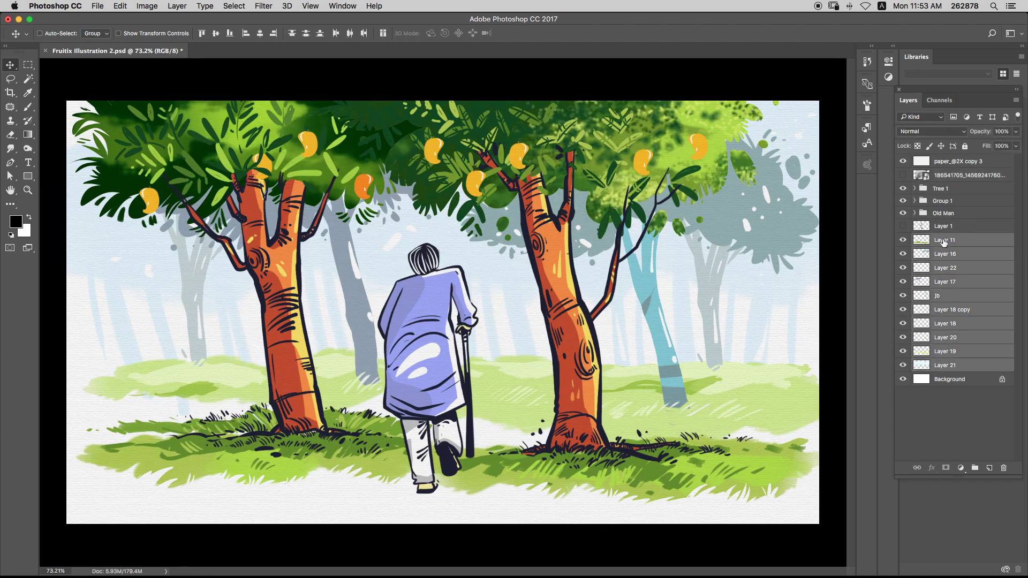
{"action": "key", "text": "super+g"}
{"action": "double_click", "coordinate": [940, 239]}
{"action": "type", "text": "BG"}
{"action": "key", "text": "Return"}
{"action": "key", "text": "super+s"}
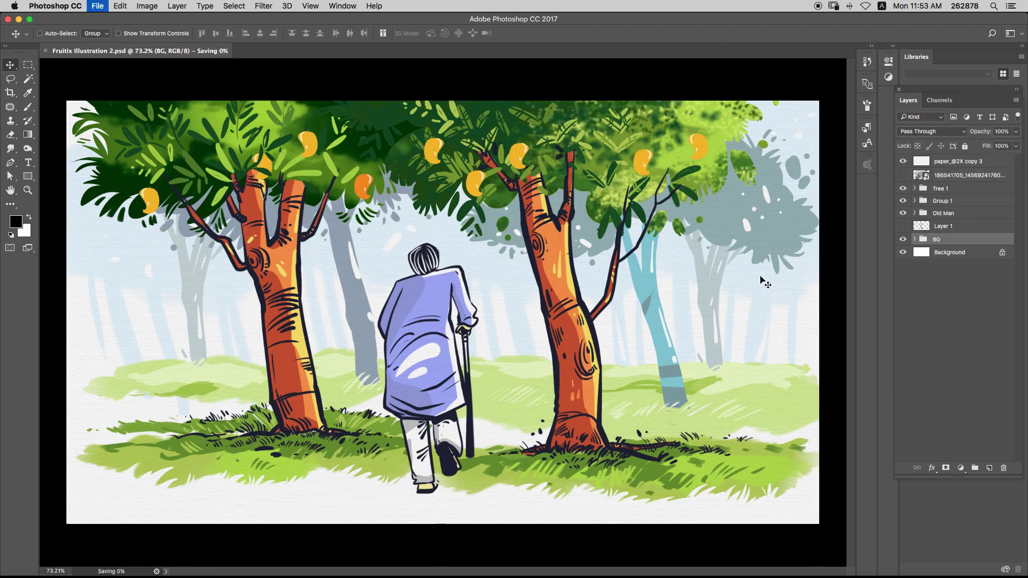
- Add a new layer above the paper texture and hand-write the artist's signature in black with a size 8 brush
{"action": "left_click", "coordinate": [951, 164]}
{"action": "key", "text": "super+shift+n"}
{"action": "key", "text": "Return"}
{"action": "key", "text": "b"}
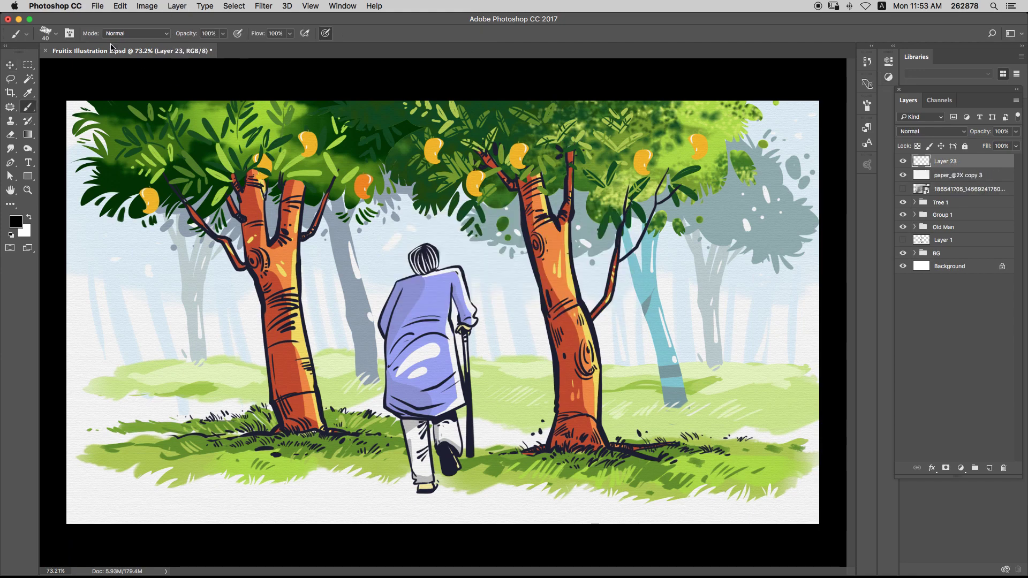
{"action": "left_click", "coordinate": [55, 33]}
{"action": "double_click", "coordinate": [70, 145]}
{"action": "scroll", "coordinate": [666, 305], "scroll_direction": "up", "scroll_amount": 3}
{"action": "mouse_move", "coordinate": [626, 296]}
{"action": "left_mouse_down"}
{"action": "mouse_move", "coordinate": [713, 306]}
{"action": "mouse_move", "coordinate": [772, 268]}
{"action": "mouse_move", "coordinate": [775, 281]}
{"action": "left_mouse_up"}
{"action": "key", "text": "super+z"}
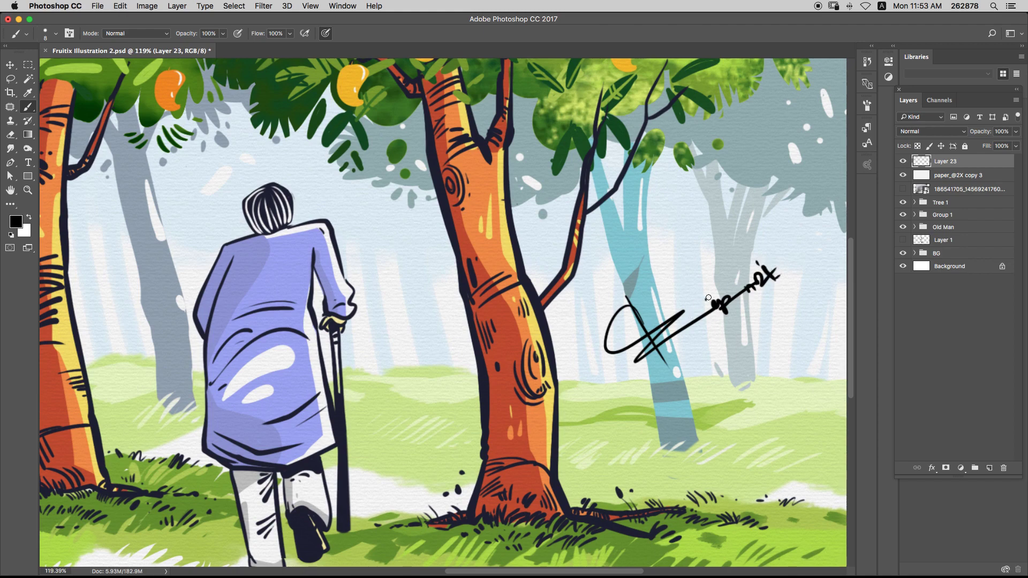
- Rotate the signature with Free Transform until its baseline runs level
{"action": "key", "text": "super+t"}
{"action": "scroll", "coordinate": [667, 340], "scroll_direction": "down", "scroll_amount": 3}
{"action": "left_click_drag", "start_coordinate": [750, 285], "coordinate": [758, 327]}
{"action": "key", "text": "Return"}
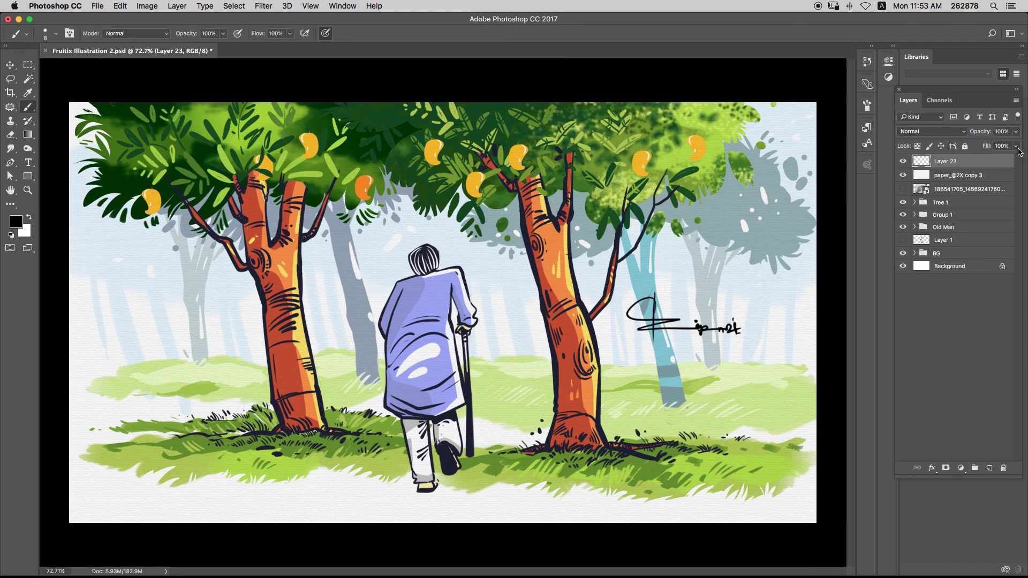
- Convert the signature layer to a smart object and scale the signature down, moving it to the foreground grass
{"action": "right_click", "coordinate": [988, 160]}
{"action": "left_click", "coordinate": [863, 256]}
{"action": "key", "text": "ctrl+t"}
{"action": "left_click_drag", "start_coordinate": [751, 293], "coordinate": [709, 314]}
{"action": "mouse_move", "coordinate": [699, 318]}
{"action": "left_mouse_down"}
{"action": "mouse_move", "coordinate": [705, 460]}
{"action": "mouse_move", "coordinate": [772, 467]}
{"action": "mouse_move", "coordinate": [655, 465]}
{"action": "mouse_move", "coordinate": [670, 466]}
{"action": "mouse_move", "coordinate": [528, 510]}
{"action": "mouse_move", "coordinate": [510, 497]}
{"action": "mouse_move", "coordinate": [480, 499]}
{"action": "left_mouse_up"}
{"action": "key", "text": "Return"}
- Place the small signature on the grass just right of the right tree's base, and save the document
{"action": "scroll", "coordinate": [665, 470], "scroll_direction": "up", "scroll_amount": 5}
{"action": "mouse_move", "coordinate": [568, 455]}
{"action": "left_mouse_down"}
{"action": "mouse_move", "coordinate": [662, 444]}
{"action": "mouse_move", "coordinate": [618, 442]}
{"action": "left_mouse_up"}
{"action": "key", "text": "cmd+s"}
{"action": "key", "text": "super+0"}
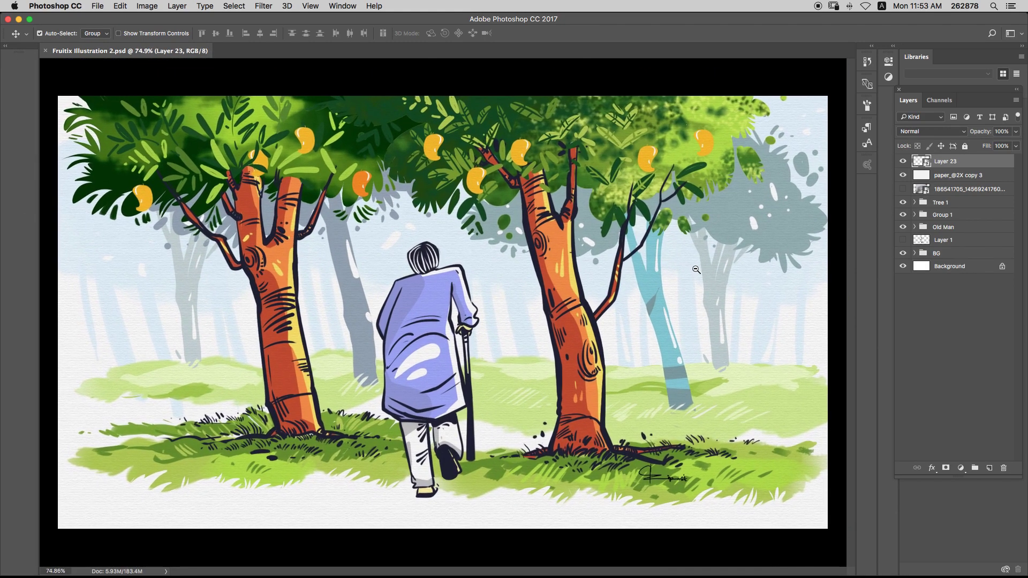
- Collapse the Libraries panel and close the Layers panel to clear the space around the finished illustration
{"action": "left_click", "coordinate": [1023, 47]}
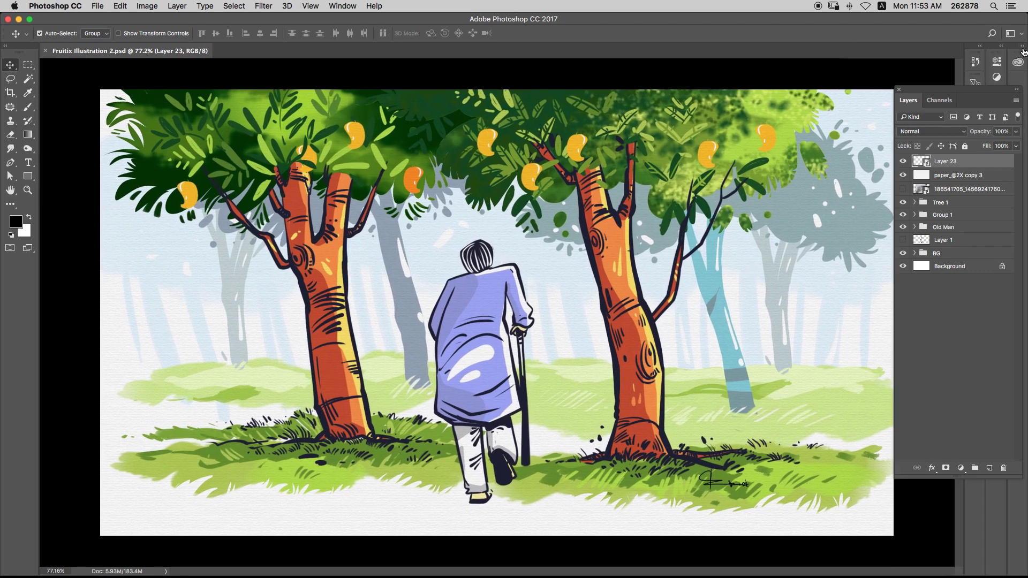
{"action": "left_click", "coordinate": [900, 89]}
{"action": "left_click_drag", "start_coordinate": [787, 208], "coordinate": [647, 251]}
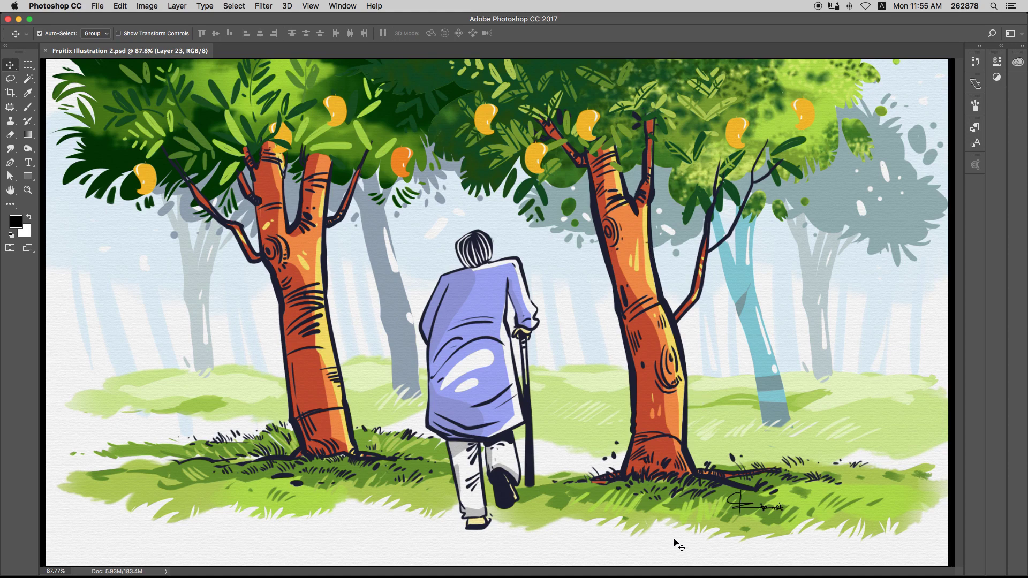
{"action": "mouse_move", "coordinate": [656, 574]}
{"action": "right_click", "coordinate": [725, 567]}
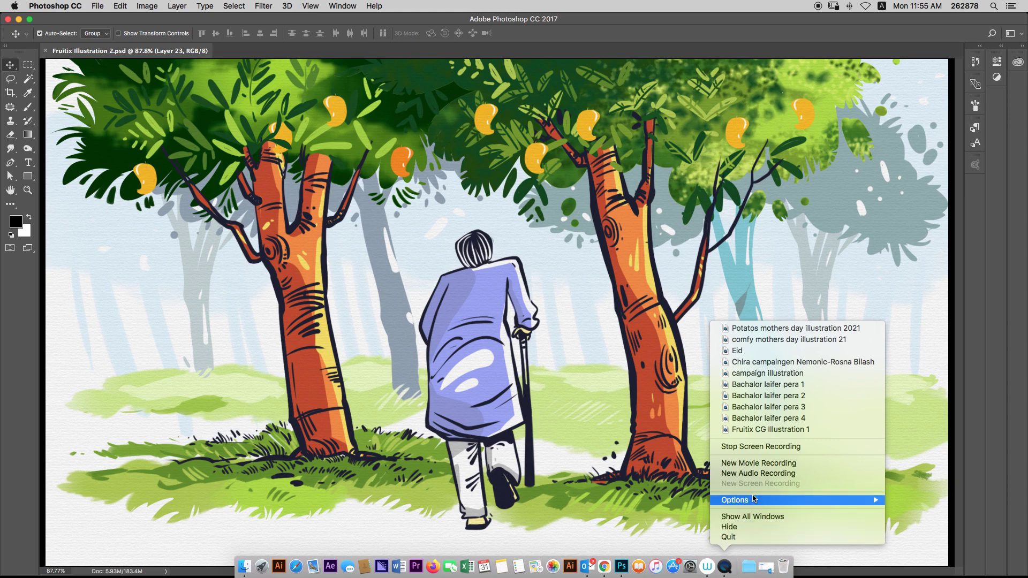